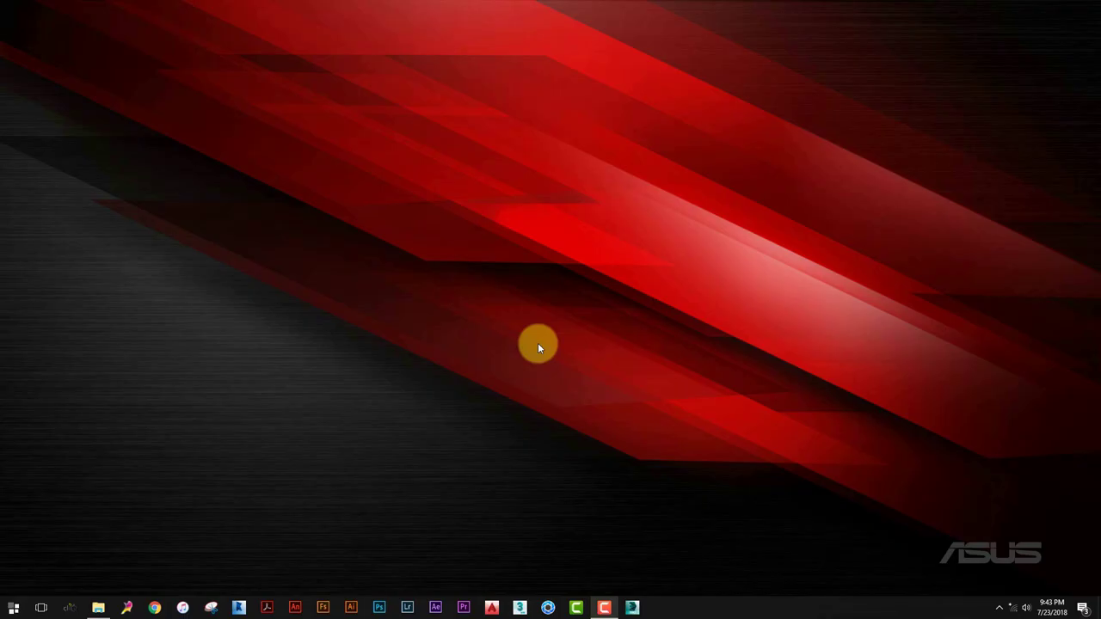
Refresh the desktop, then open the Royaloak folder and its first coffee table photo
right_click(538, 342)
left_click(551, 371)
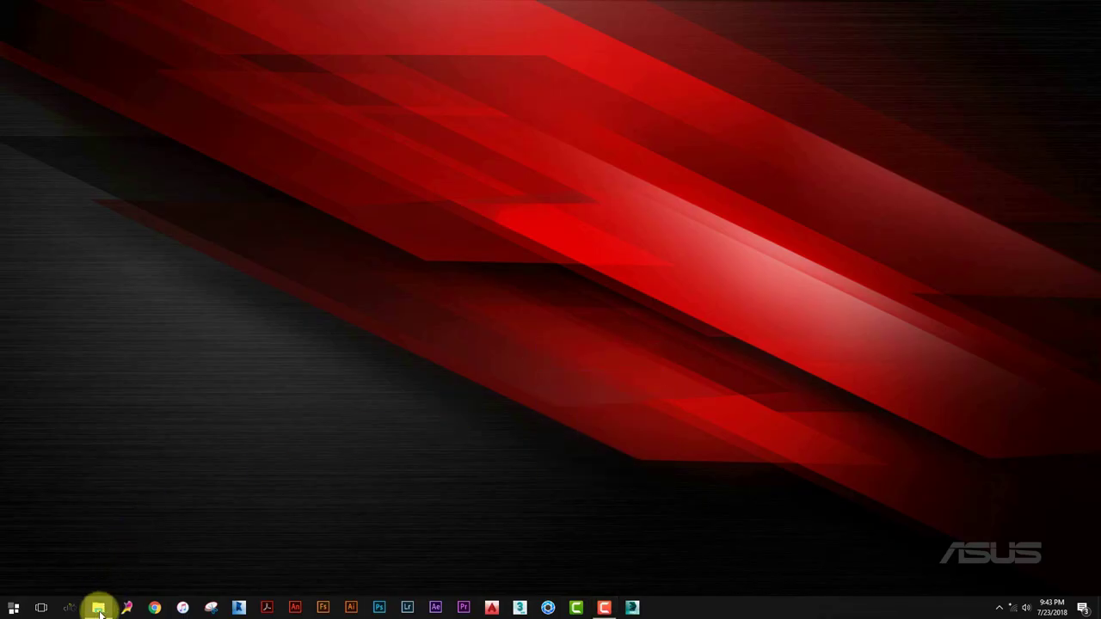
left_click(99, 609)
double_click(398, 145)
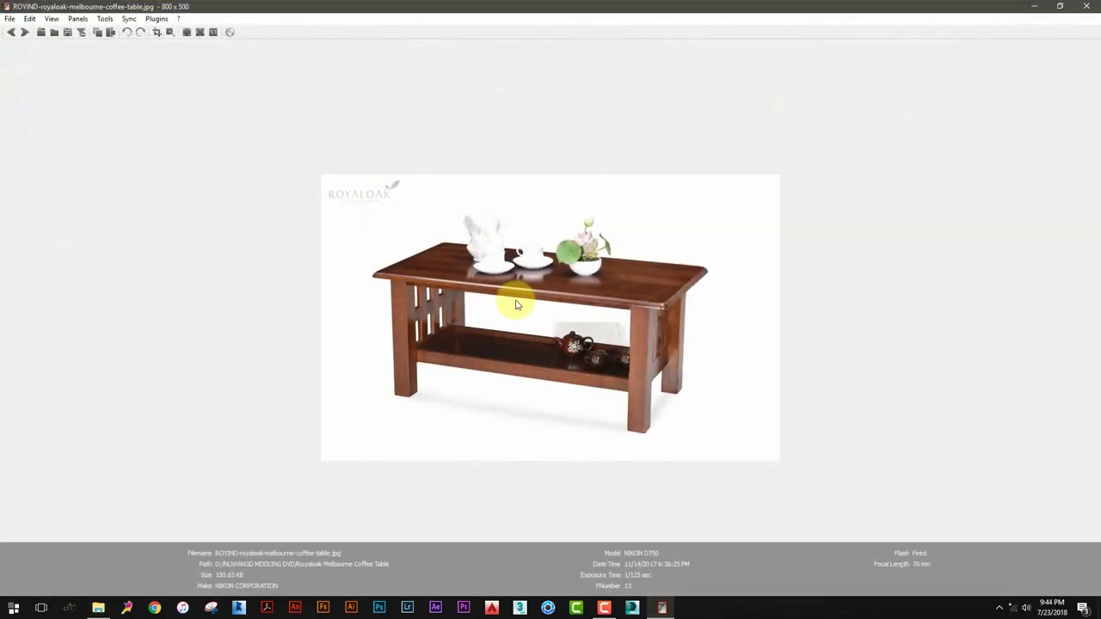
Scroll through the coffee table reference photos in nomacs, then close the viewer
scroll(591, 351, "down", 1)
scroll(591, 352, "down", 1)
scroll(592, 352, "down", 1)
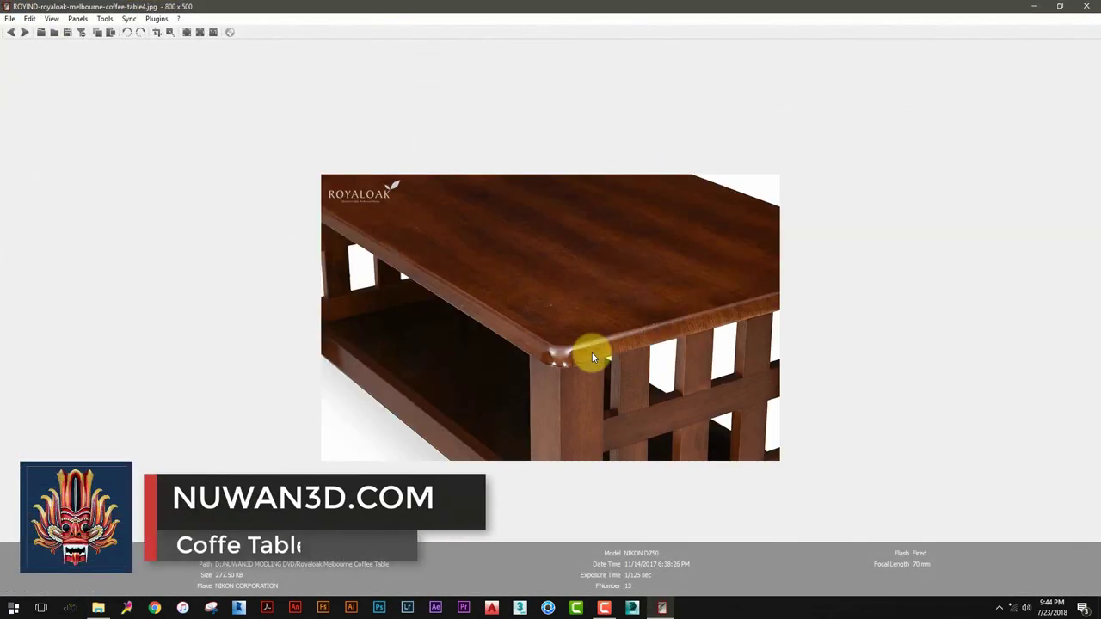
scroll(592, 352, "down", 1)
scroll(592, 352, "down", 1)
scroll(592, 352, "down", 1)
scroll(592, 352, "down", 1)
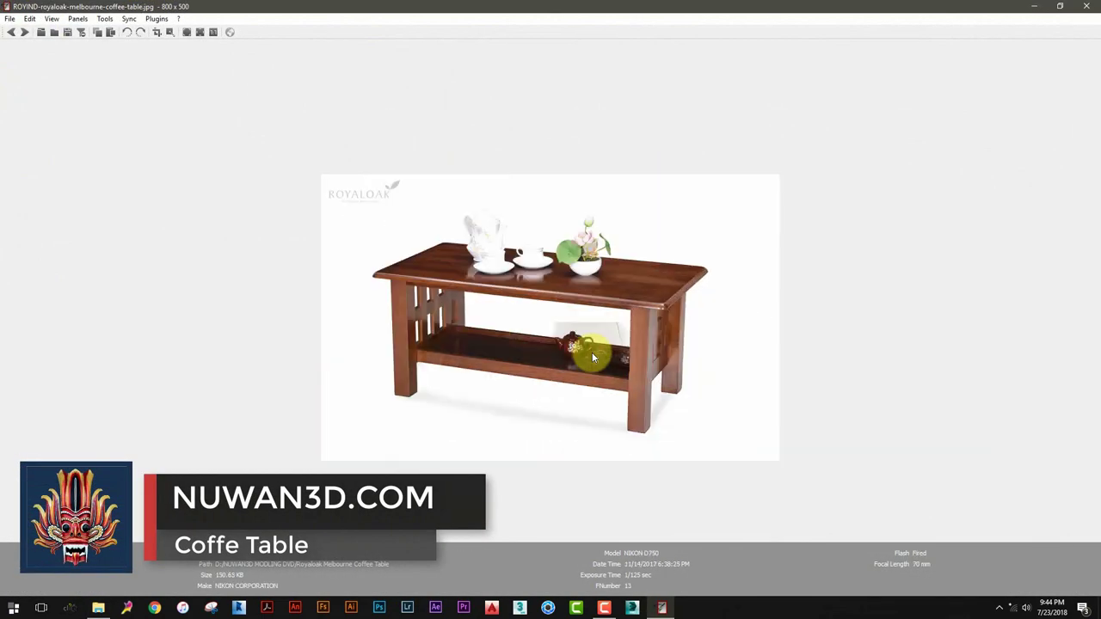
scroll(696, 357, "down", 1)
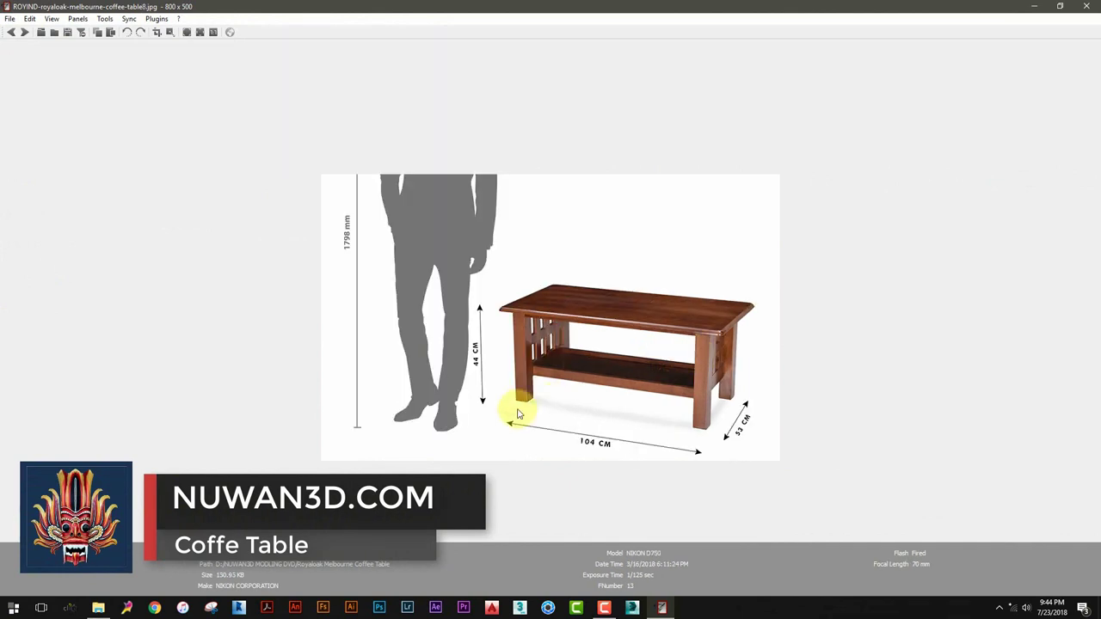
scroll(530, 382, "up", 1, "ctrl")
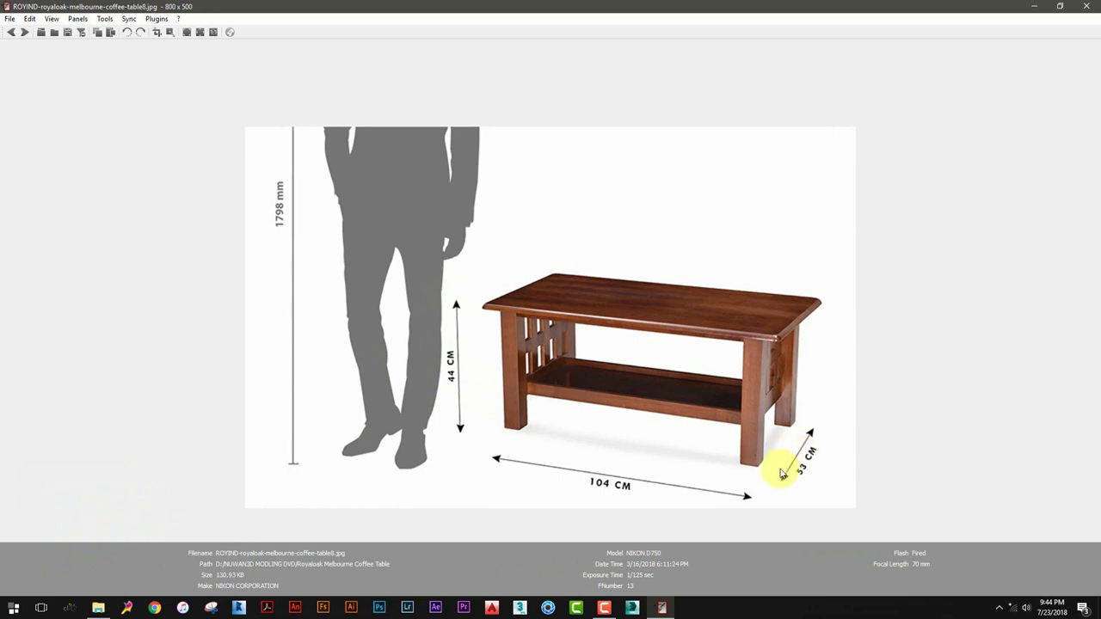
left_click(1081, 6)
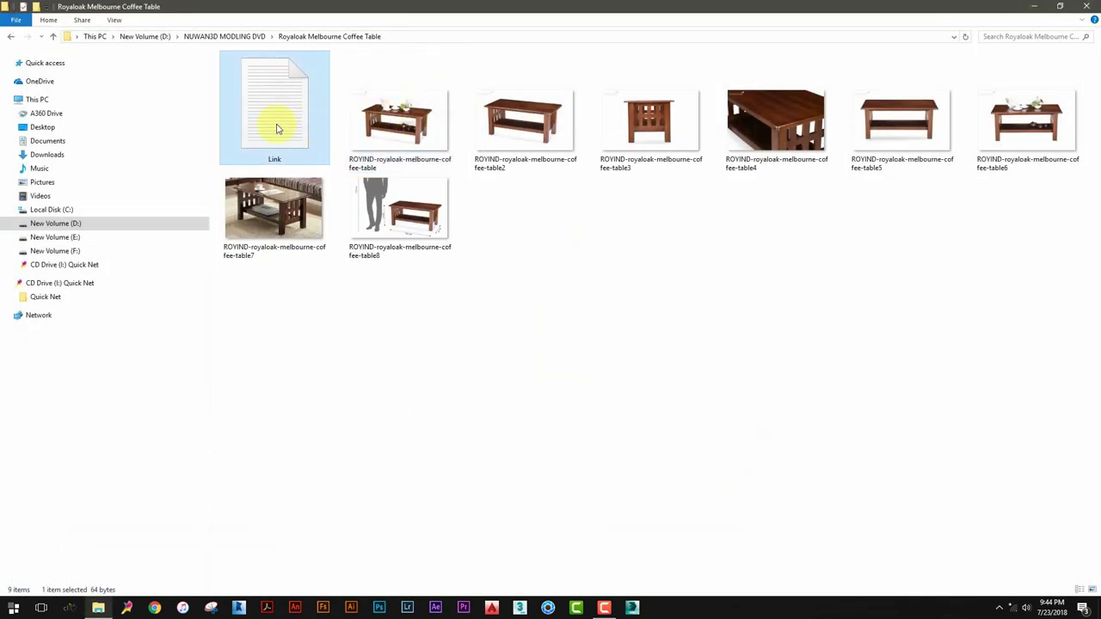
View the product web address in the Link file, then close Notepad
double_click(277, 129)
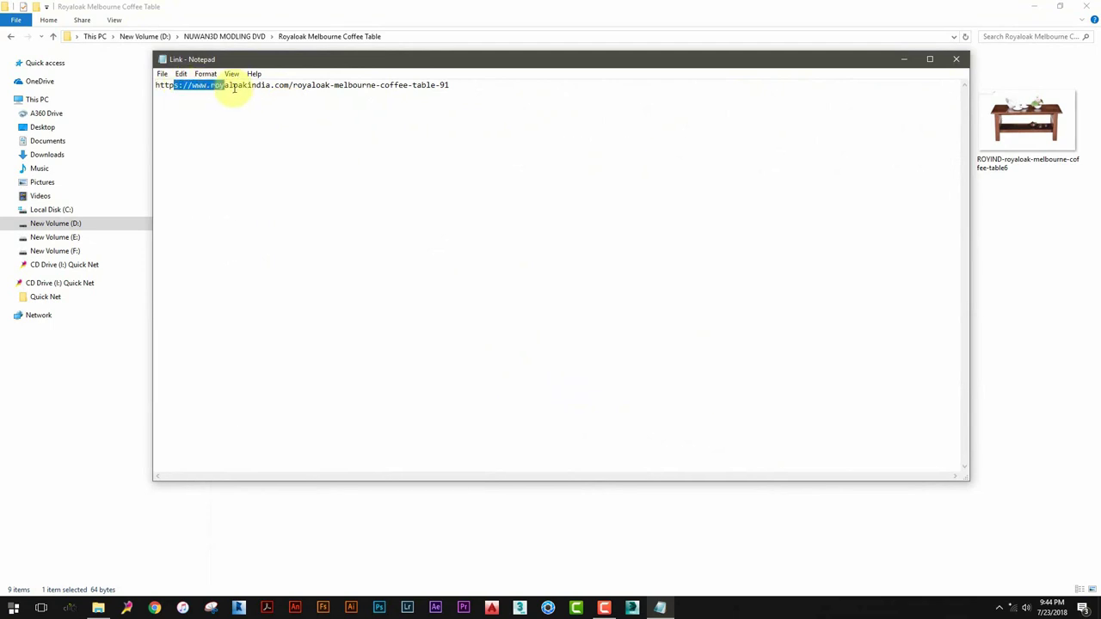
left_click_drag(233, 89, 453, 87)
left_click(459, 88)
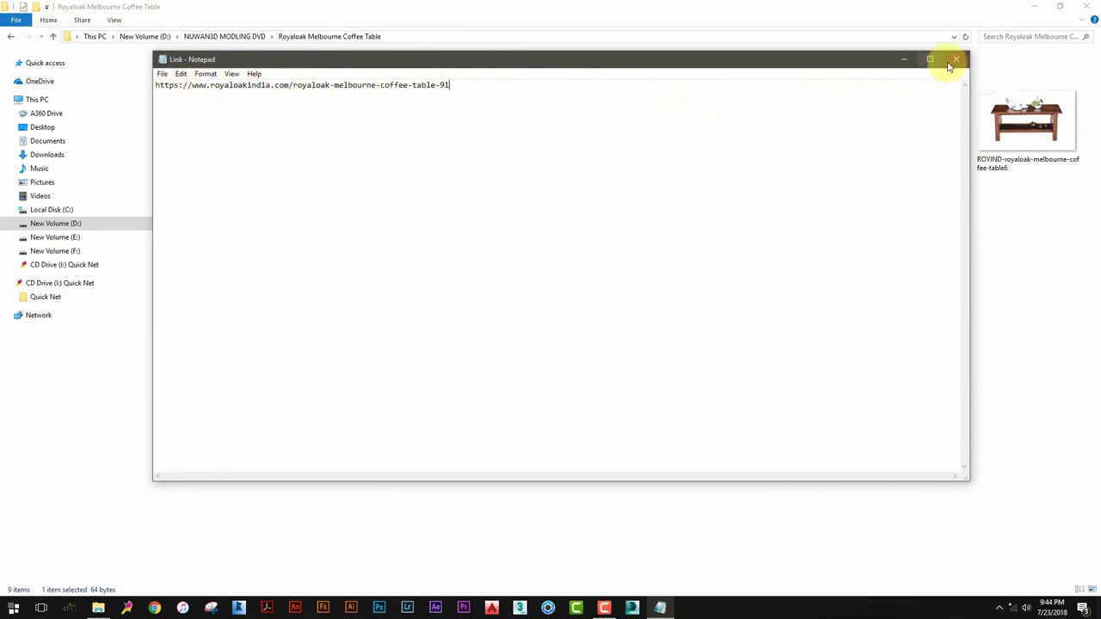
left_click(953, 62)
Refresh the desktop and launch 3ds Max 2018 from the taskbar
right_click(625, 275)
left_click(667, 337)
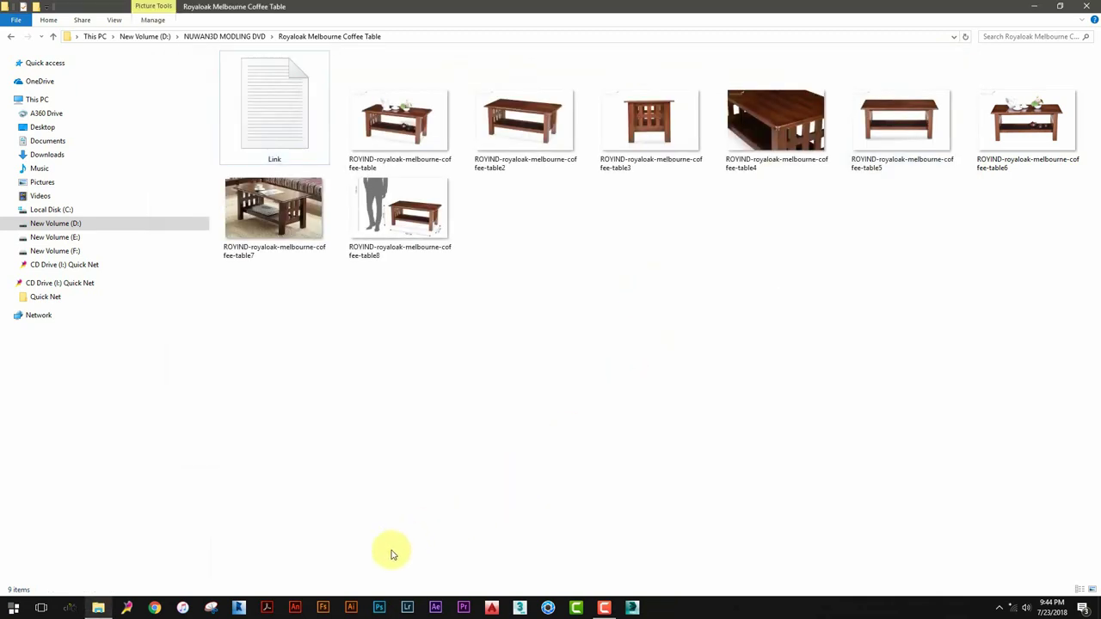
left_click(521, 608)
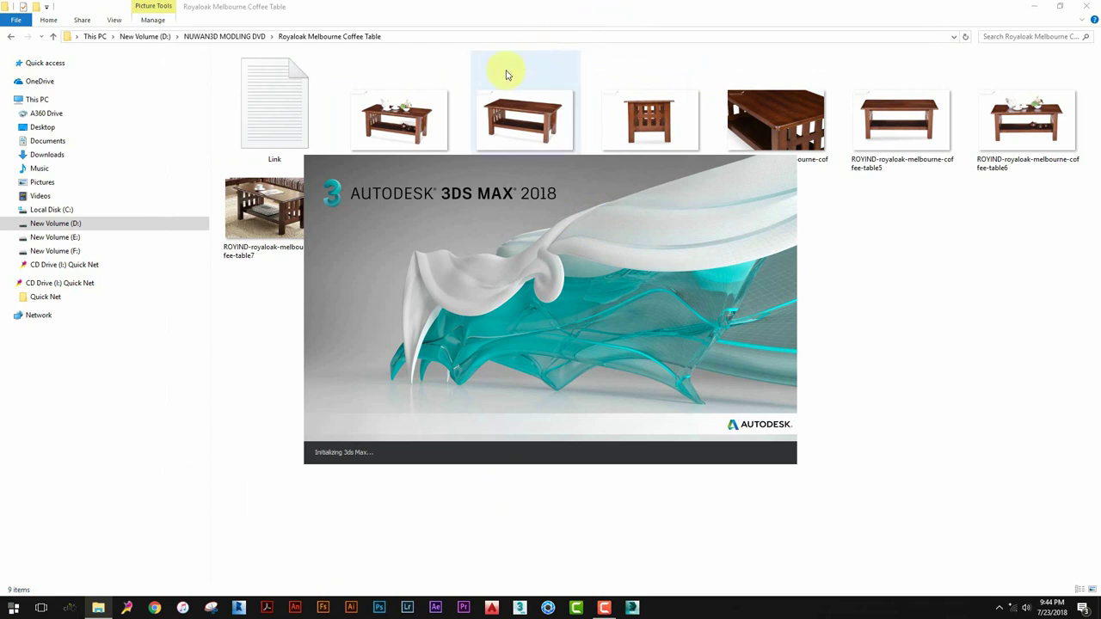
Open the first coffee table photo, pick coffee-table7 and coffee-table4, then minimize the folder
double_click(396, 116)
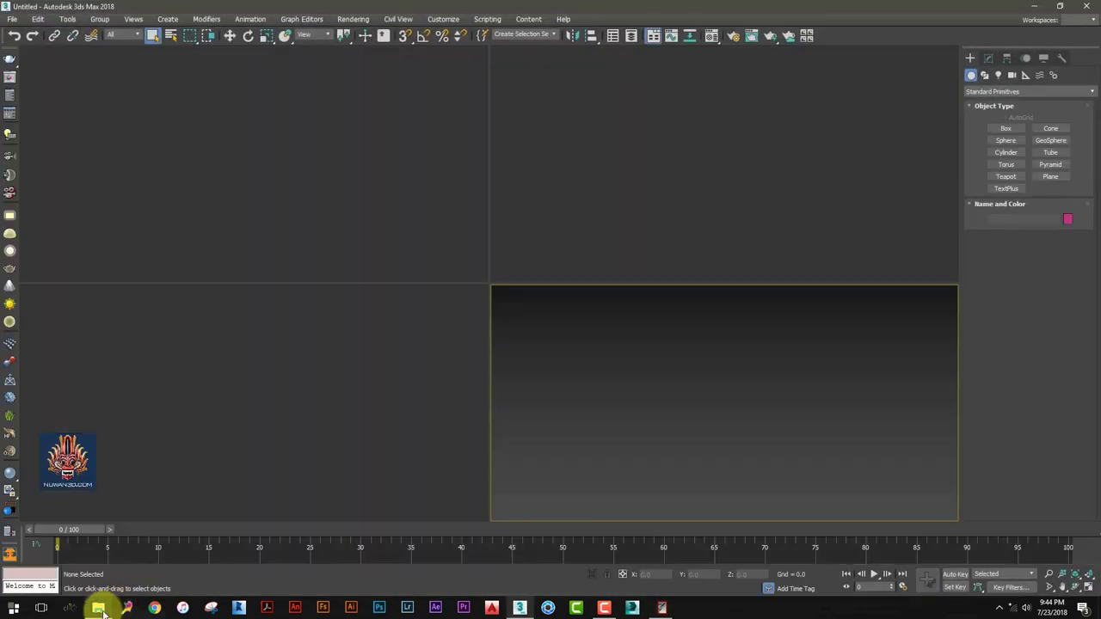
left_click(99, 607)
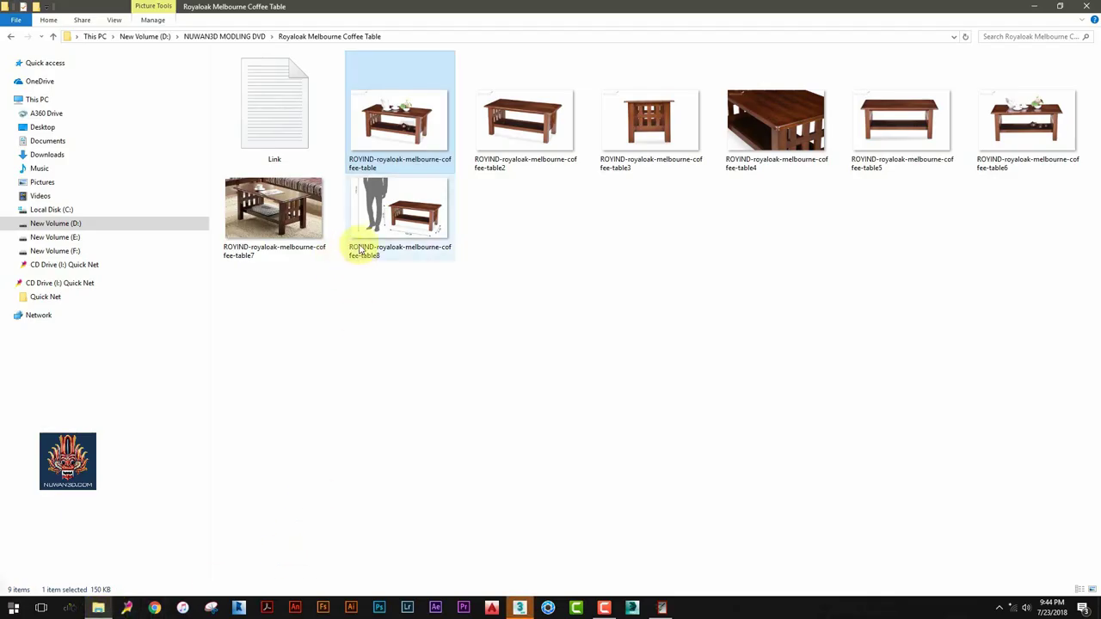
left_click(326, 222)
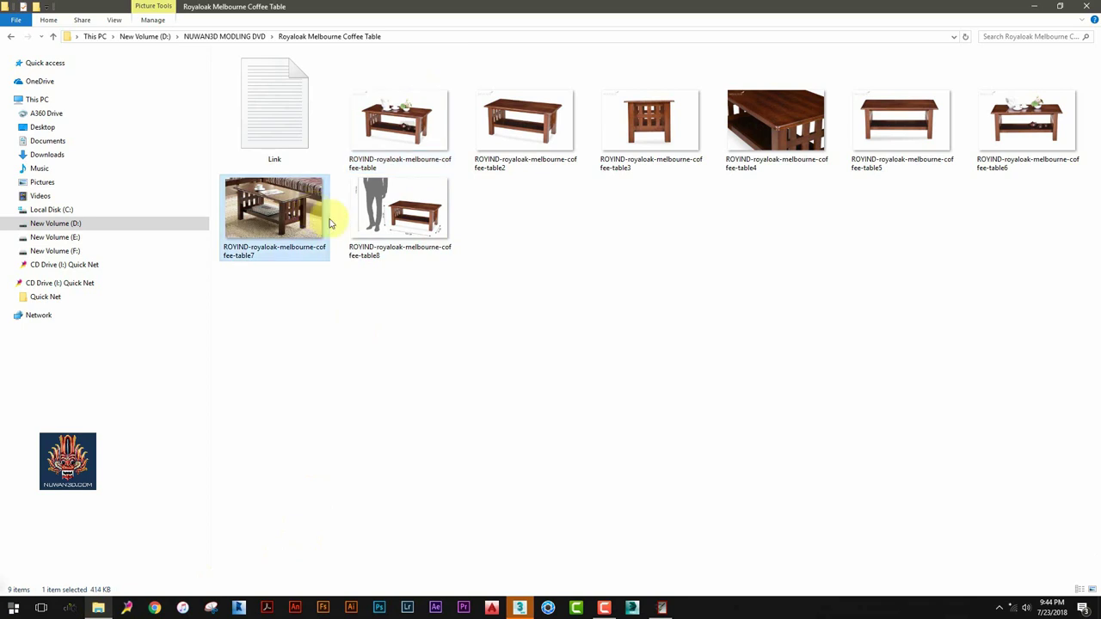
left_click(772, 115)
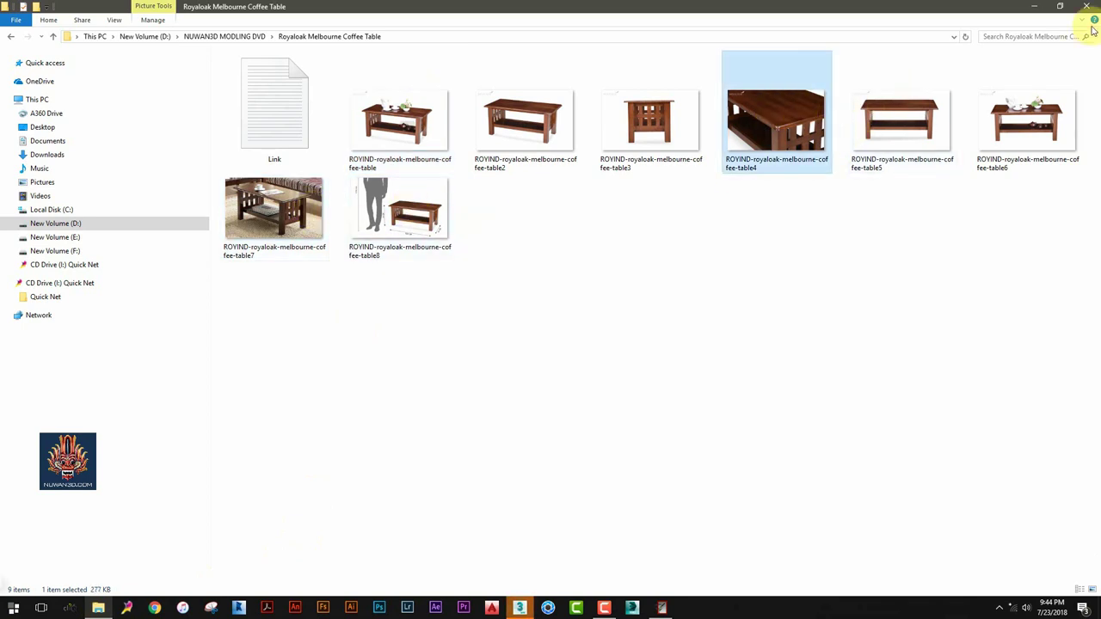
left_click(1028, 7)
Close the Welcome screen and Scene Explorer, then open the dimensioned coffee-table8 photo
left_click(888, 119)
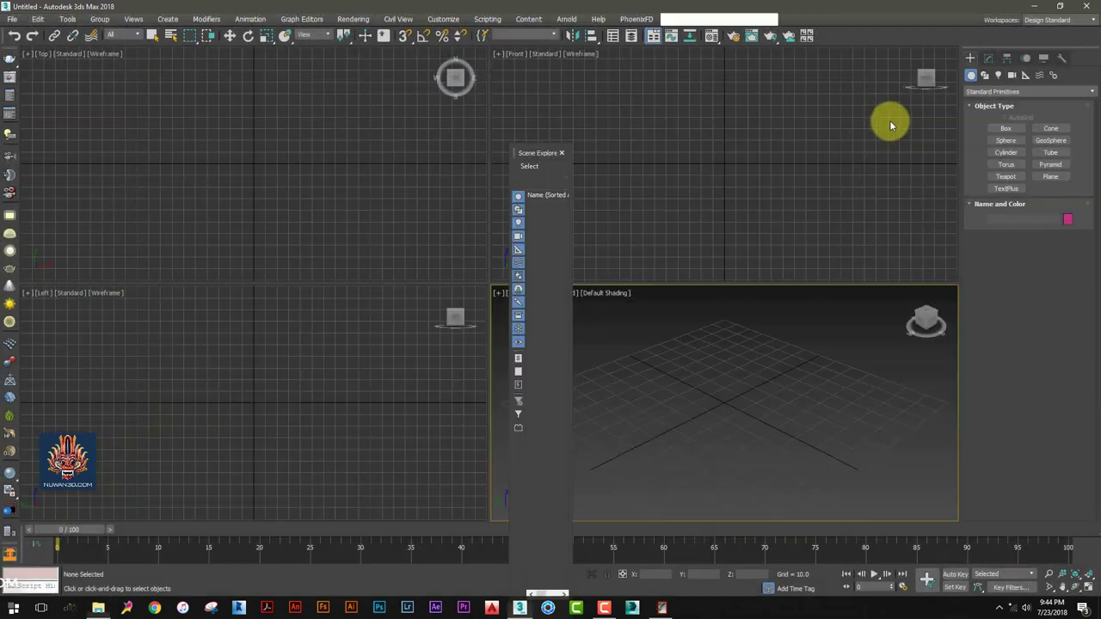
left_click(561, 152)
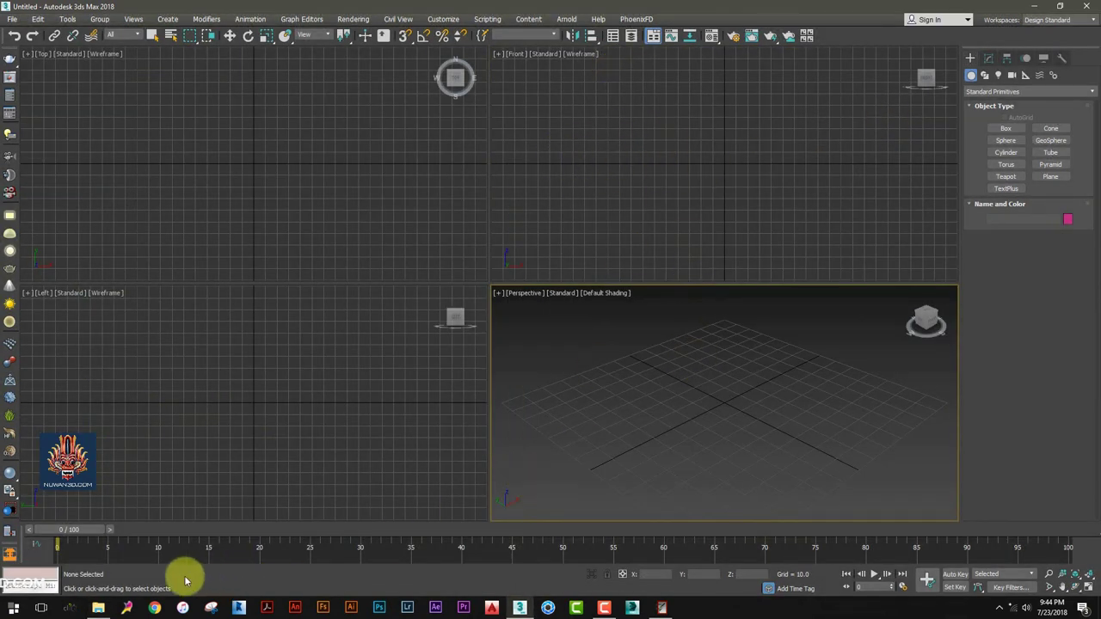
left_click(98, 608)
double_click(431, 203)
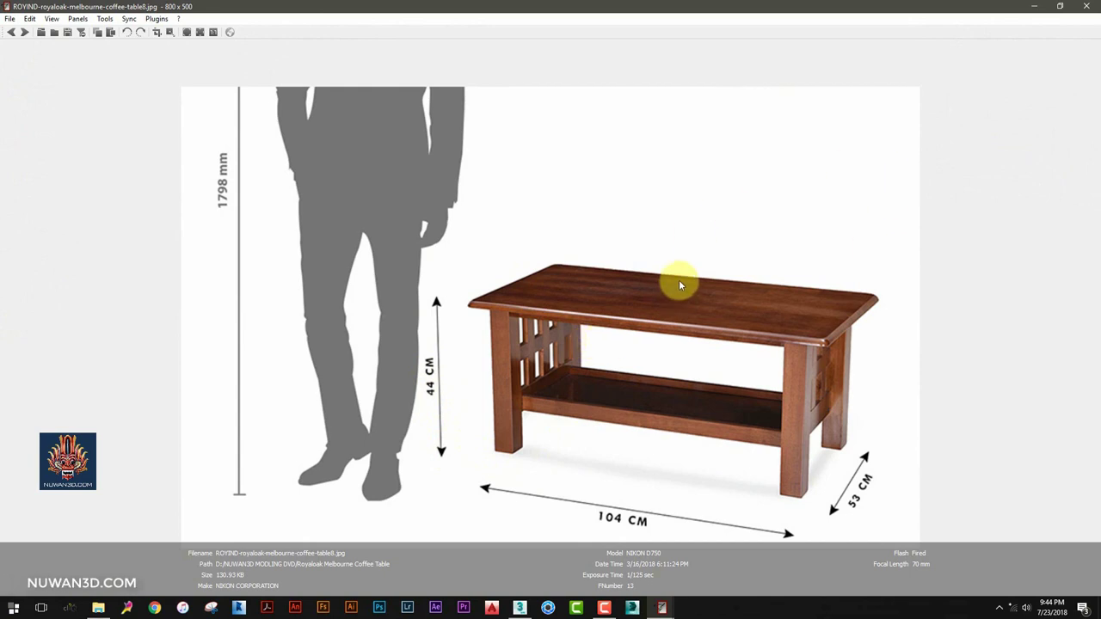
Minimize the viewer and folder, then set Units Setup to Metric centimeters
left_click(1034, 7)
left_click(1034, 8)
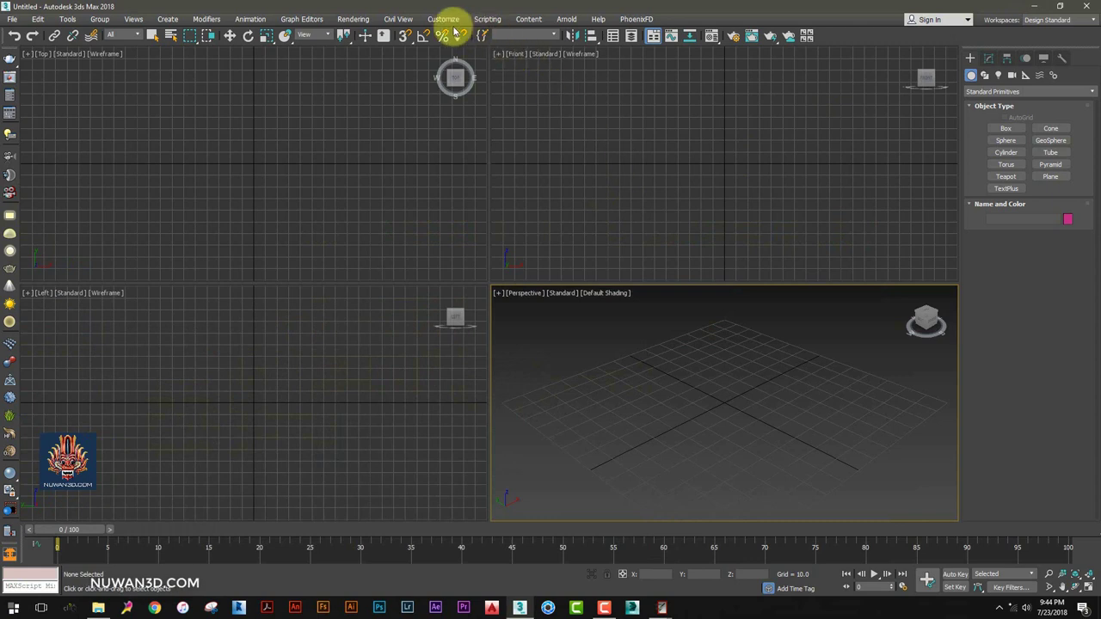
left_click(440, 19)
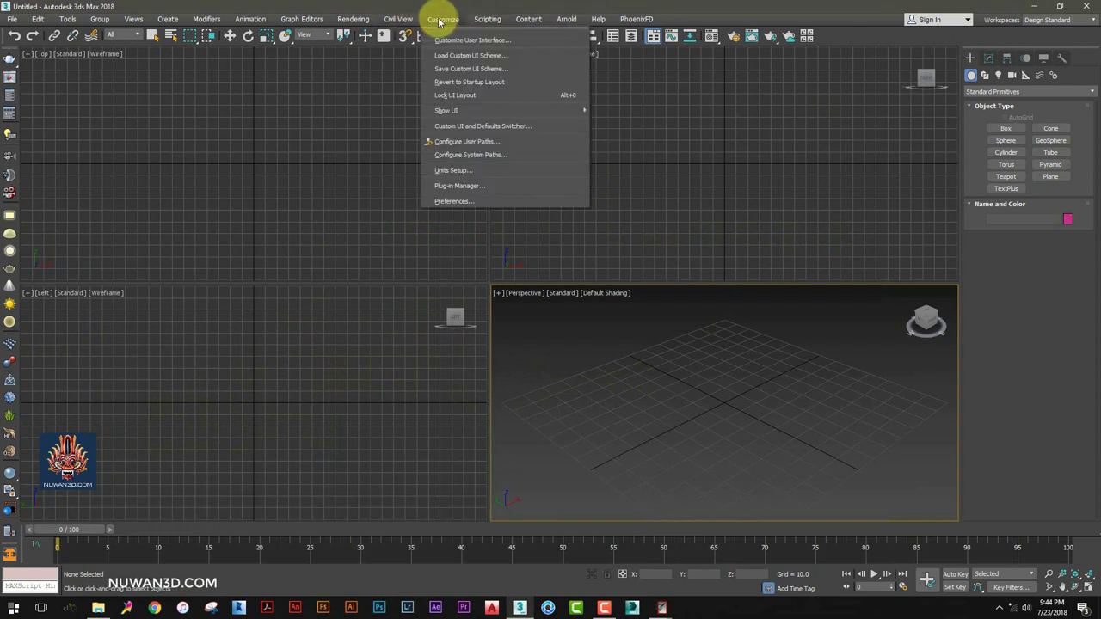
left_click(457, 171)
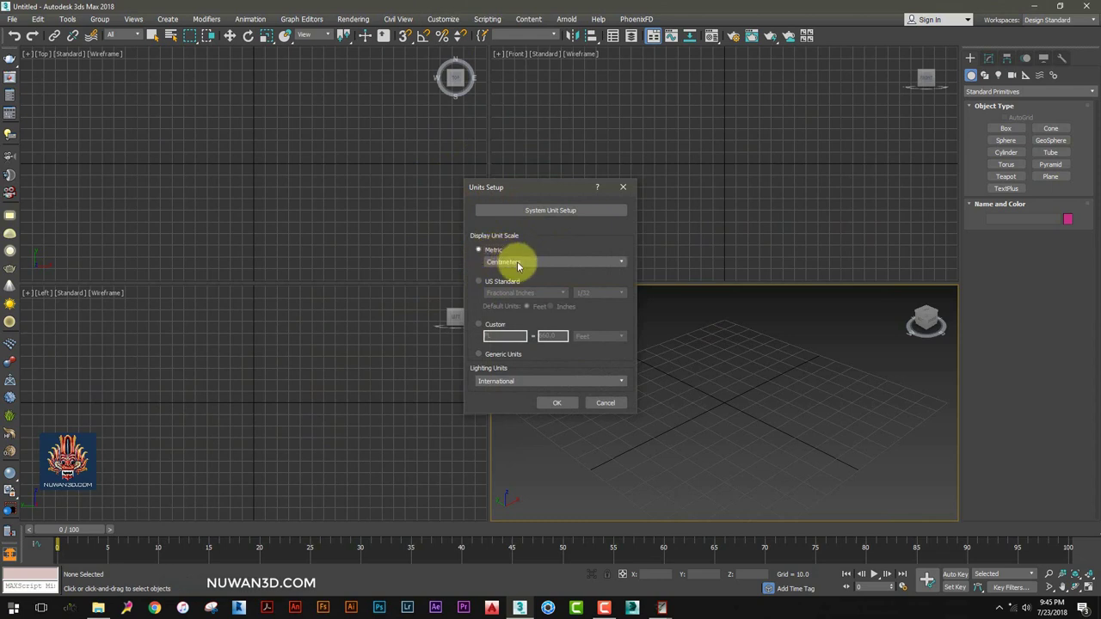
left_click(517, 262)
left_click(509, 283)
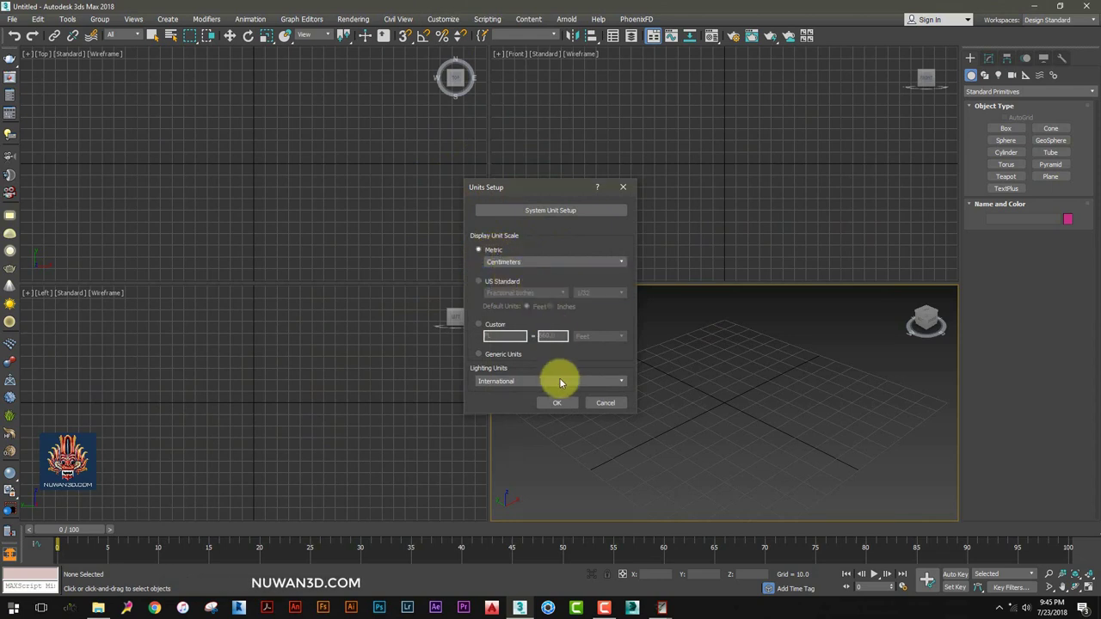
left_click(572, 406)
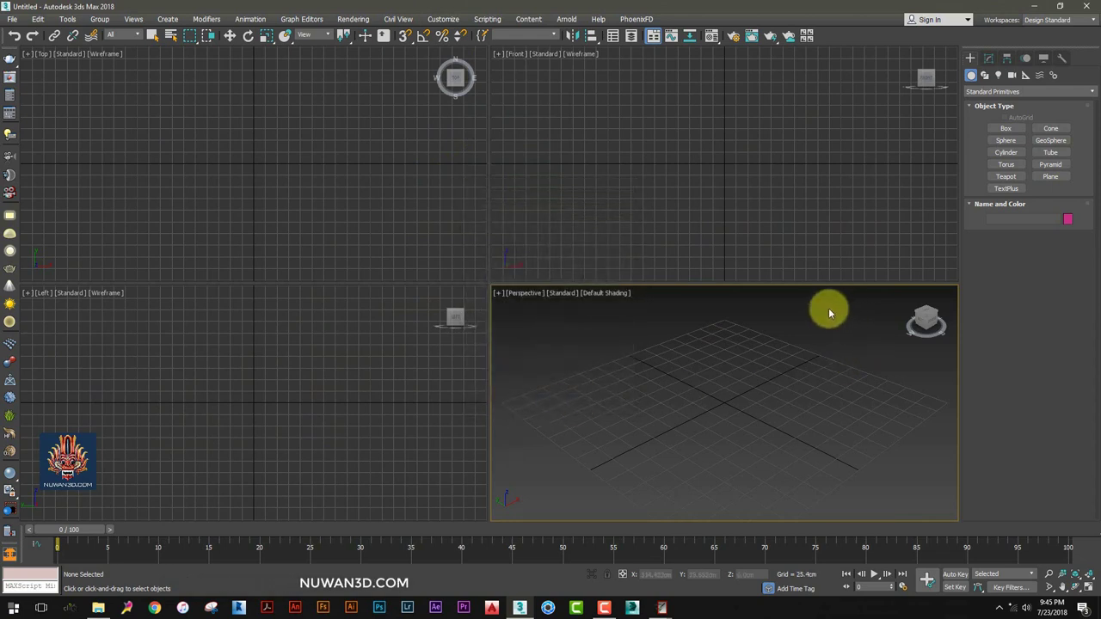
Recheck the 104 × 53 × 44 cm coffee-table8 photo, then close it and return to 3ds Max
left_click(98, 608)
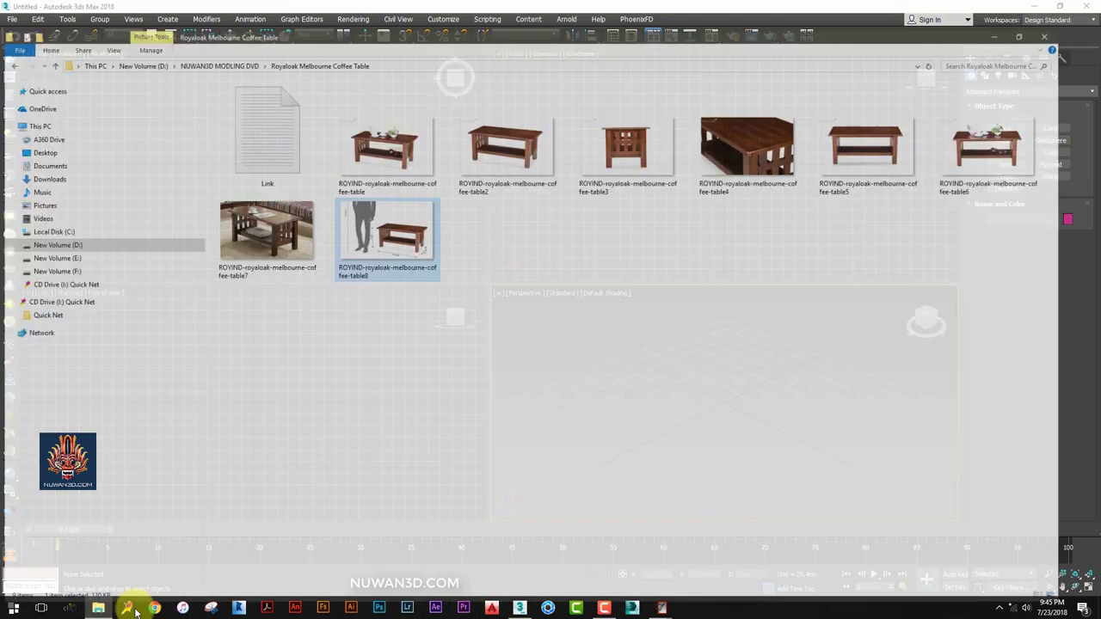
double_click(434, 222)
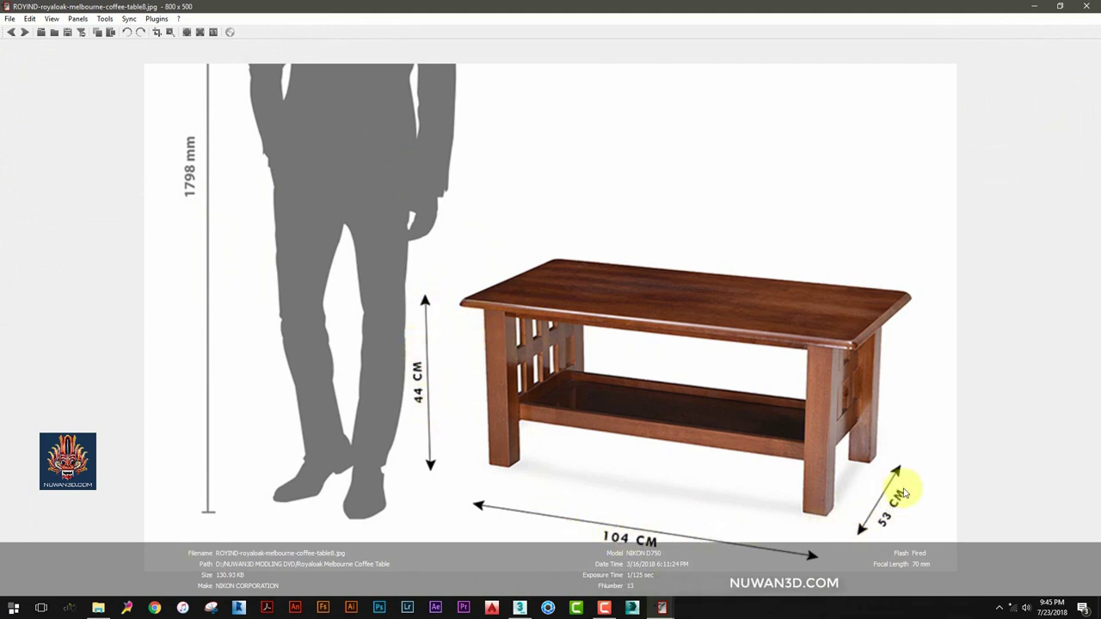
left_click(1033, 6)
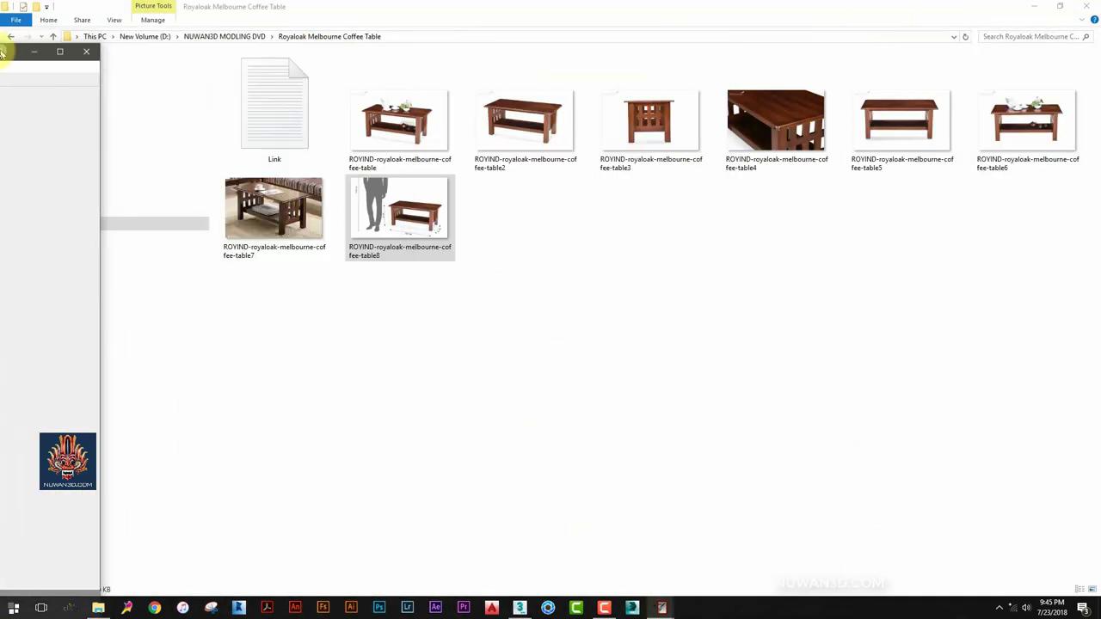
left_click(1035, 6)
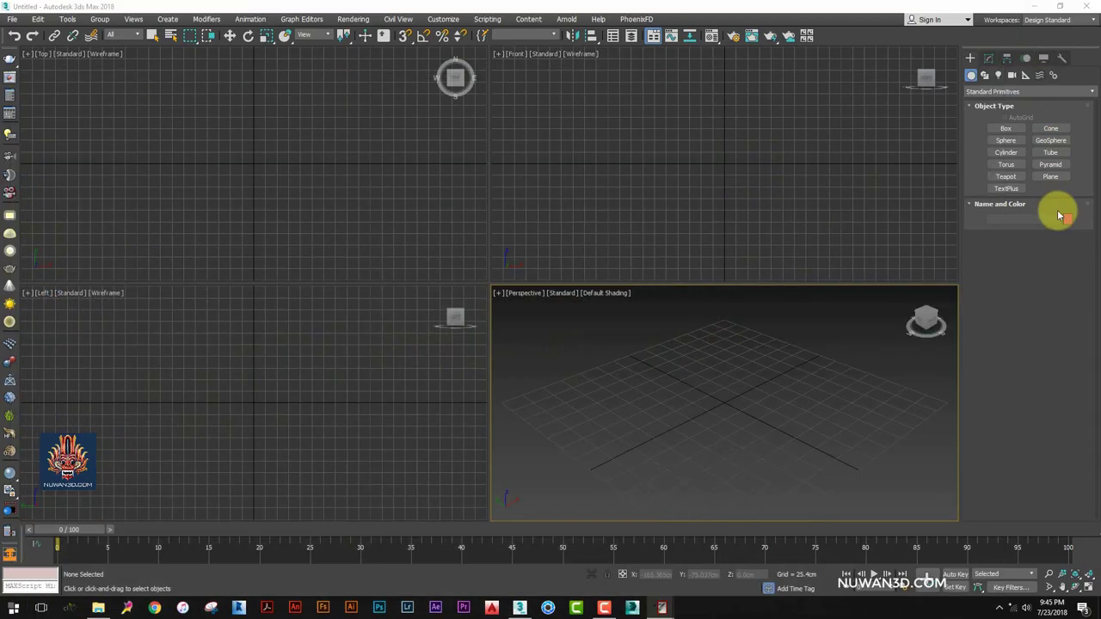
Draw a box in the Perspective viewport and show its parameters in the Modify panel
left_click(1006, 128)
mouse_move(663, 337)
left_mouse_down()
mouse_move(693, 413)
mouse_move(764, 518)
left_mouse_up()
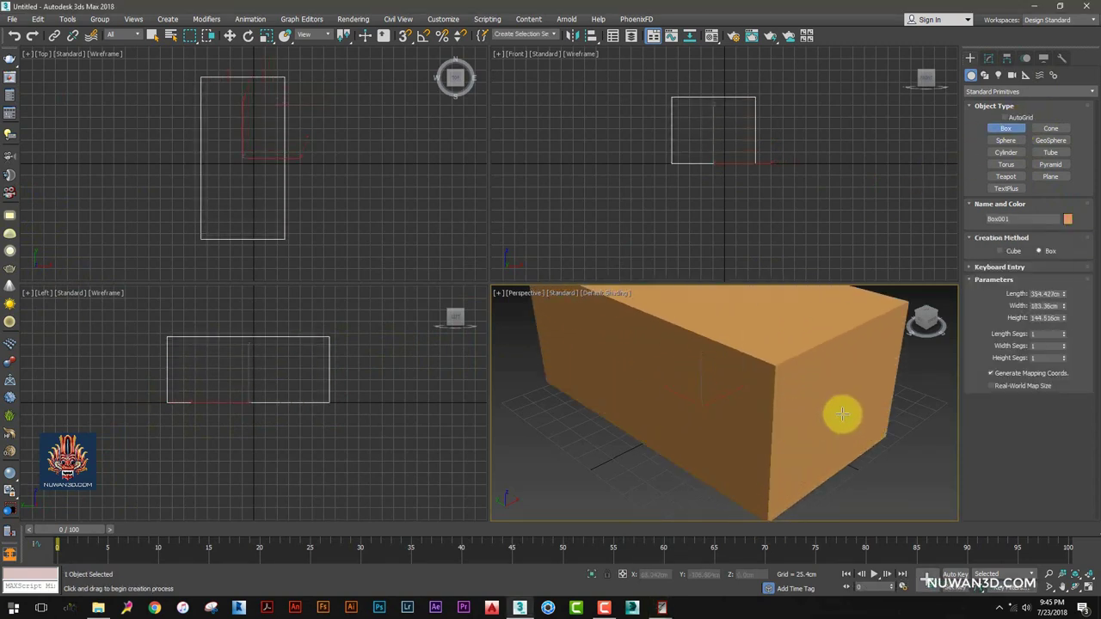
scroll(842, 415, "down", 2)
scroll(769, 452, "down", 3)
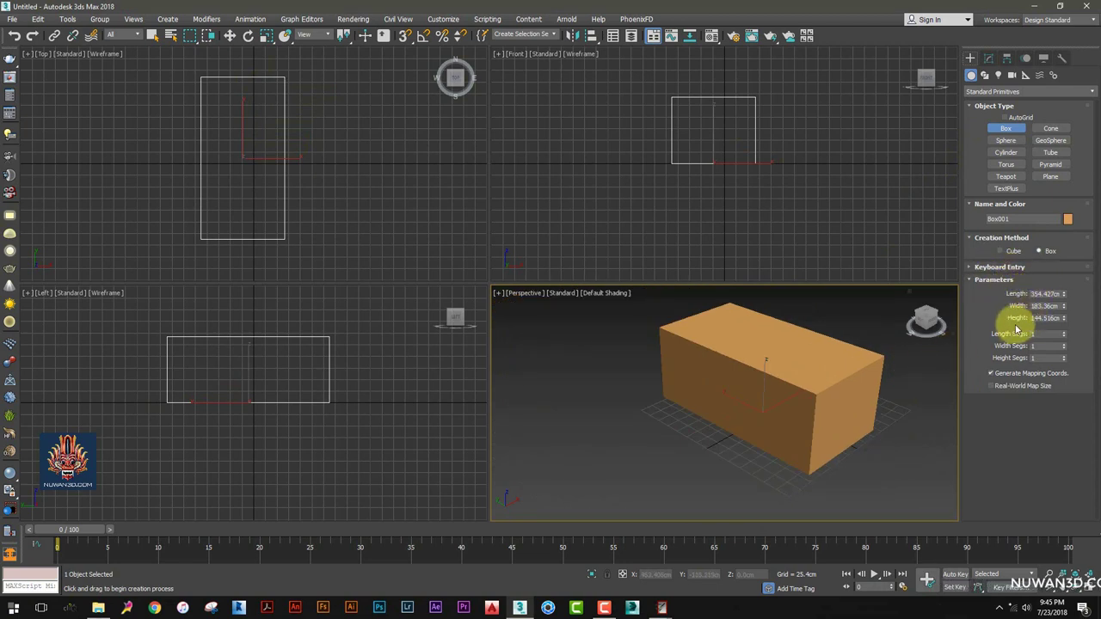
middle_click_drag(846, 364, 818, 371)
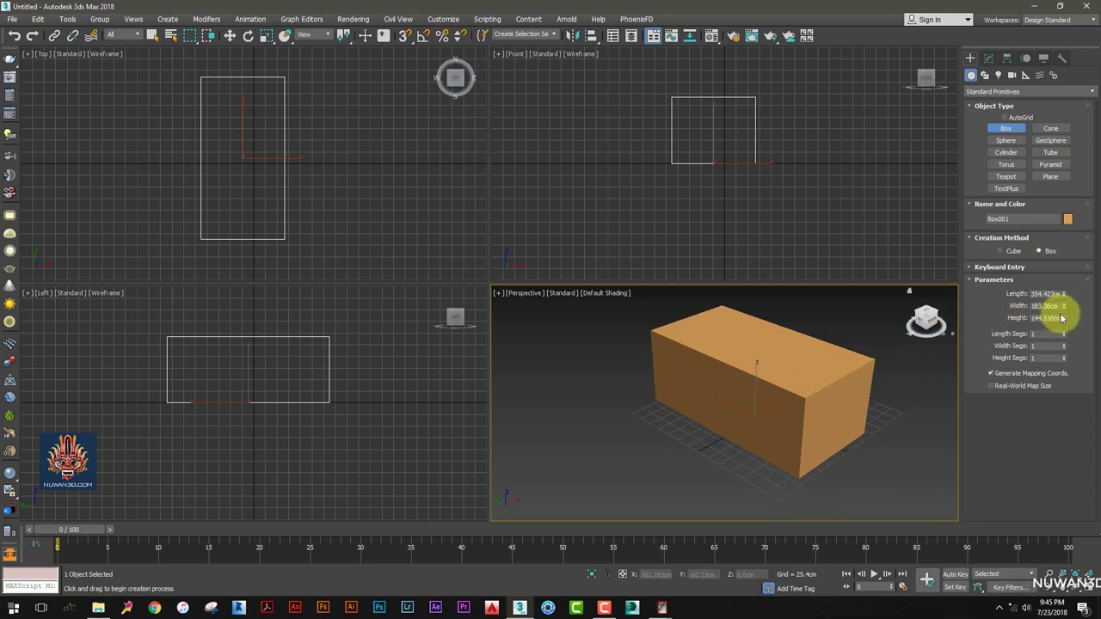
left_click(988, 58)
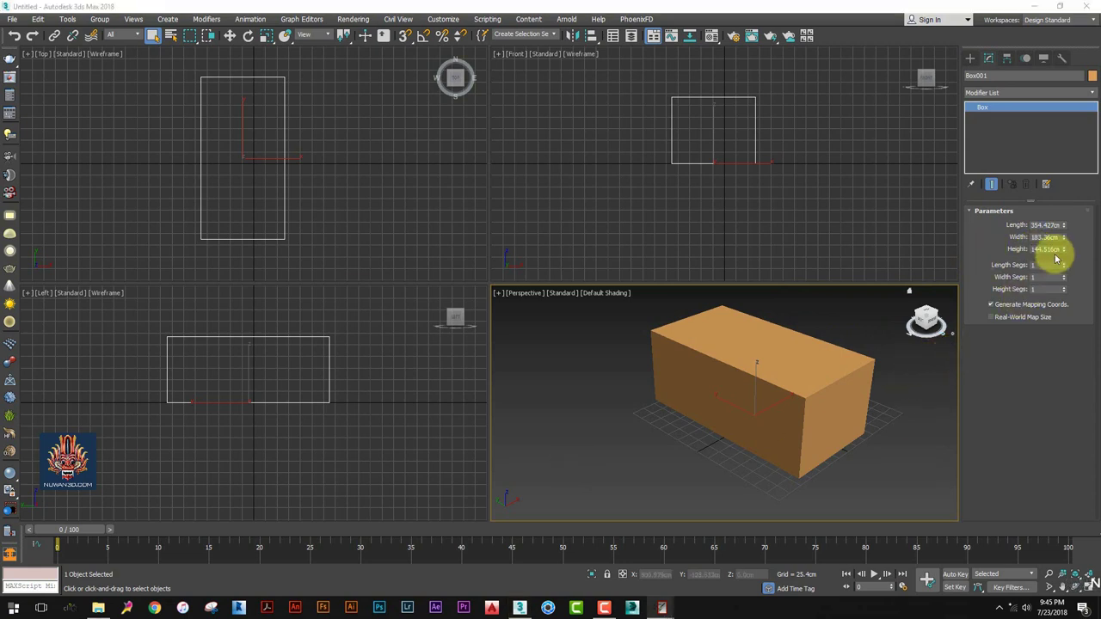
Set the box to Height 44, Width 53 and Length 104 cm
left_click_drag(1065, 251, 1032, 248)
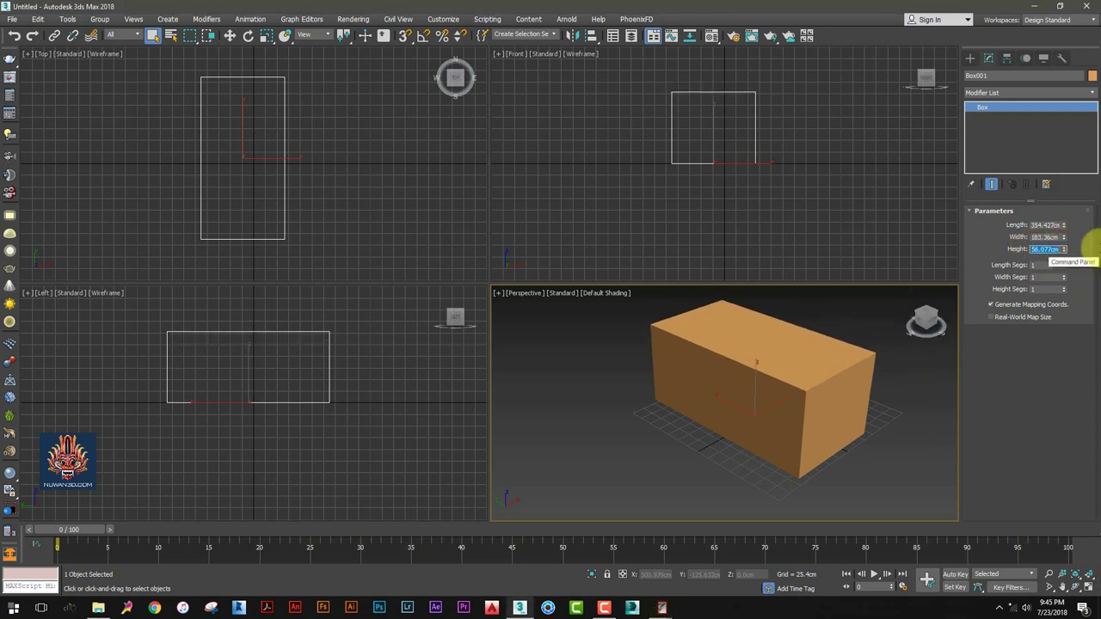
type("44")
key("Return")
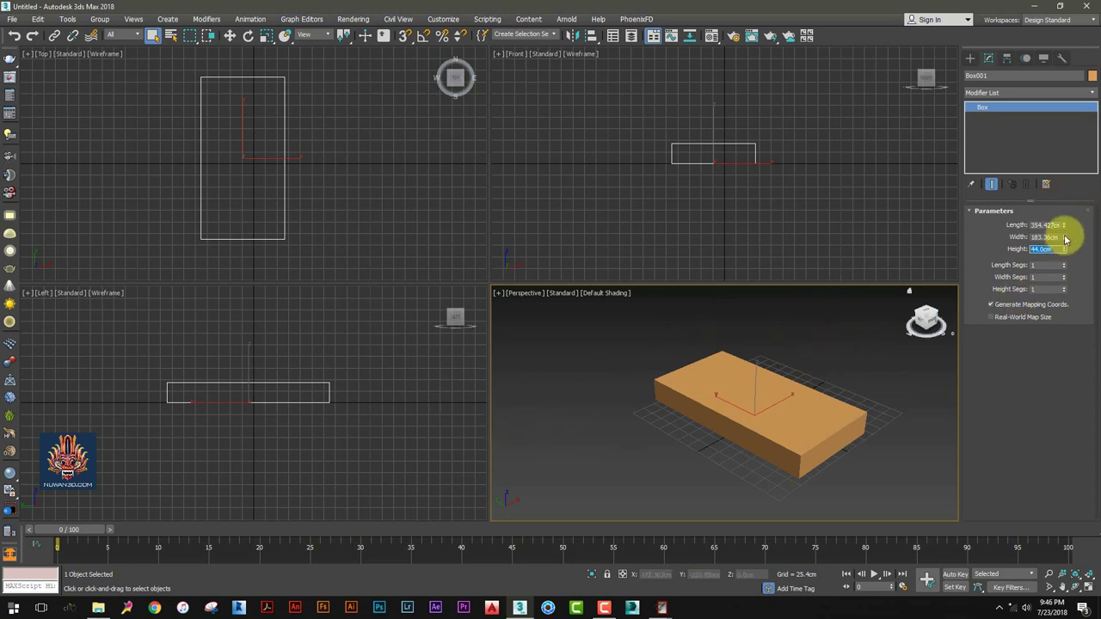
left_click_drag(1064, 239, 1070, 243)
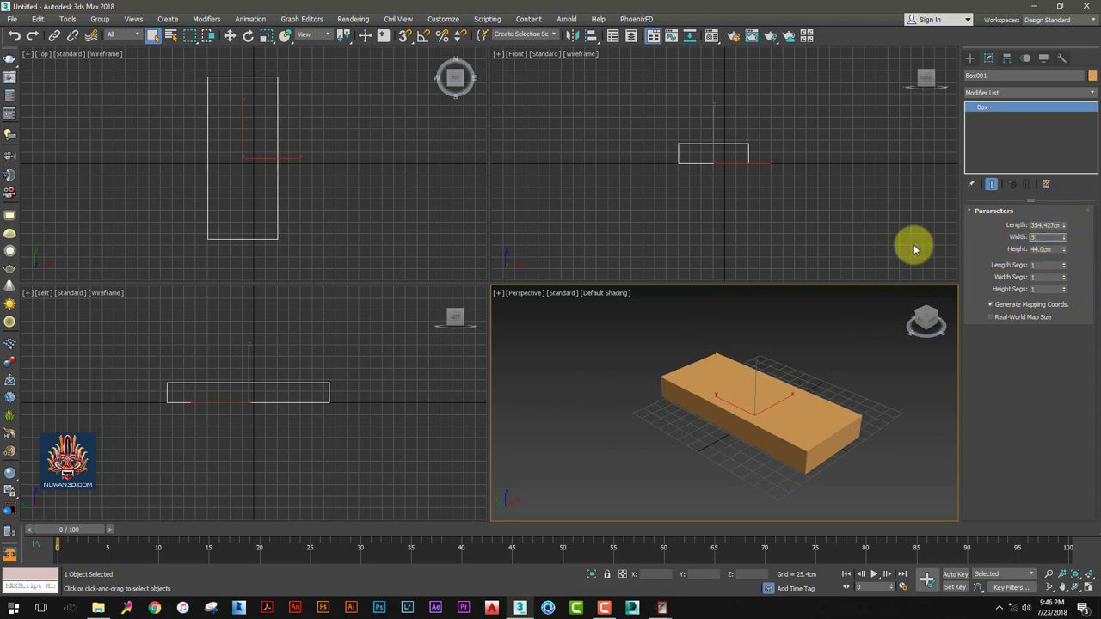
type("3")
key("Return")
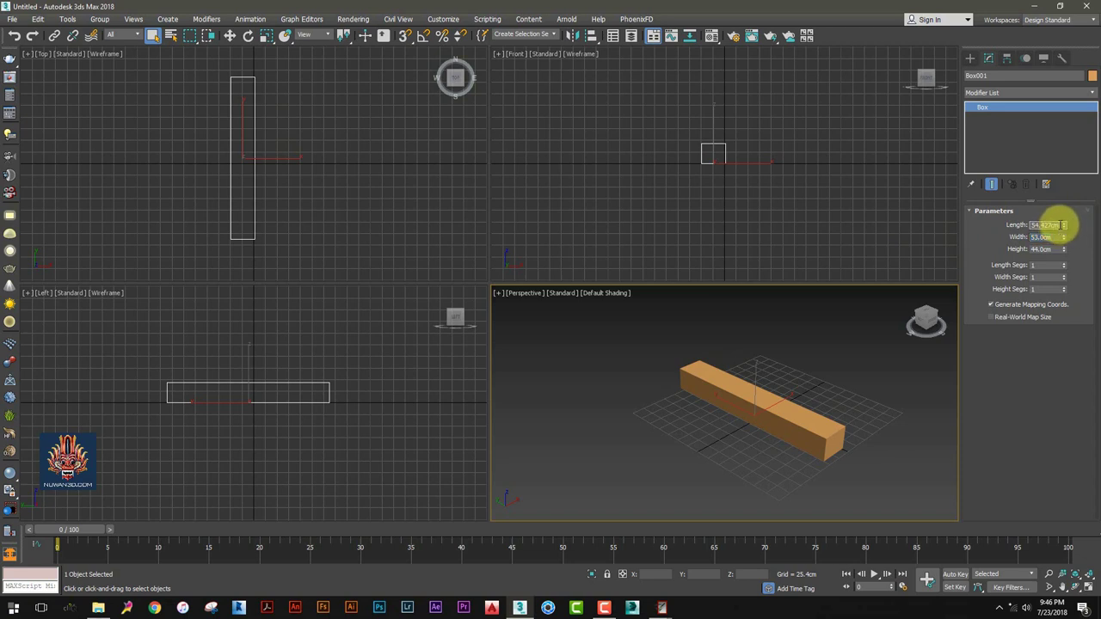
key("Return")
type("4")
key("Return")
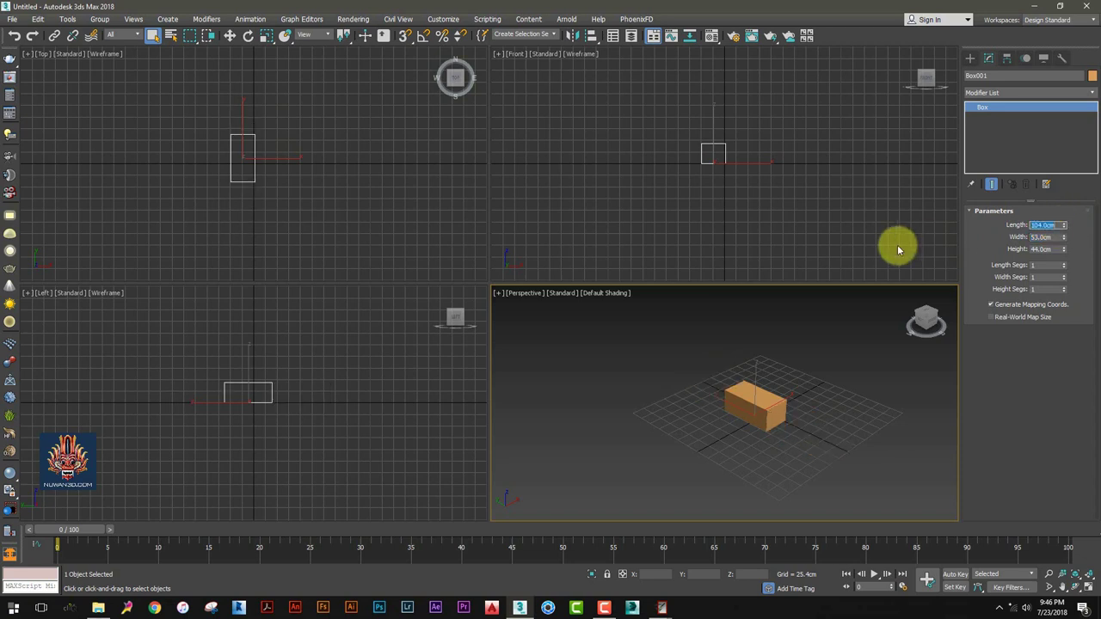
Frame the box, maximize the Perspective viewport, and orbit to a near-frontal view
key("z")
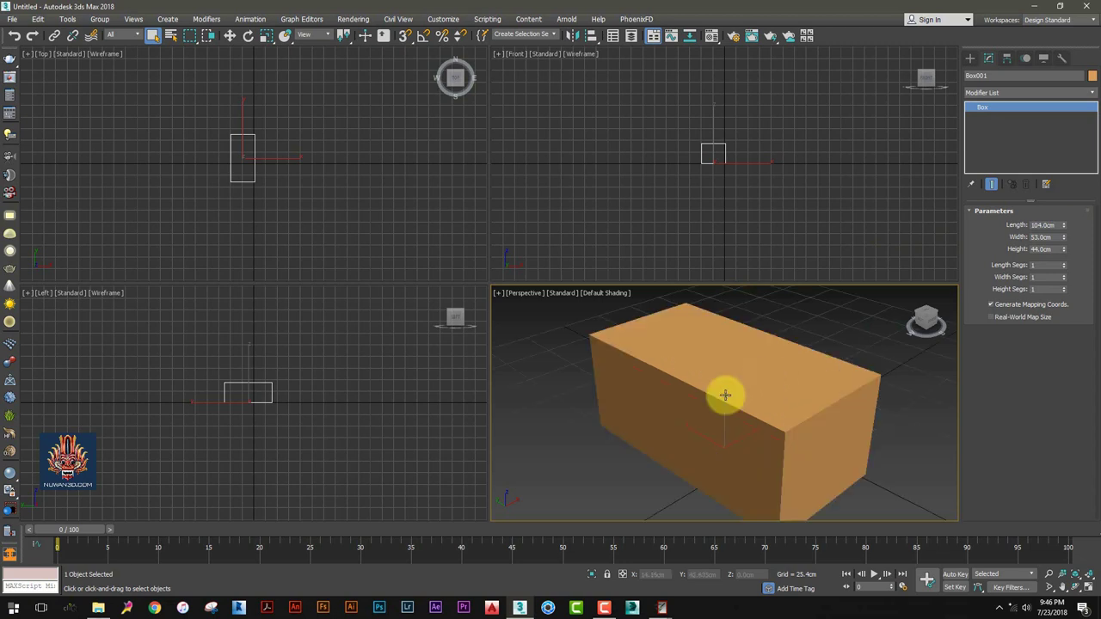
middle_click_drag(831, 467, 850, 470, "alt")
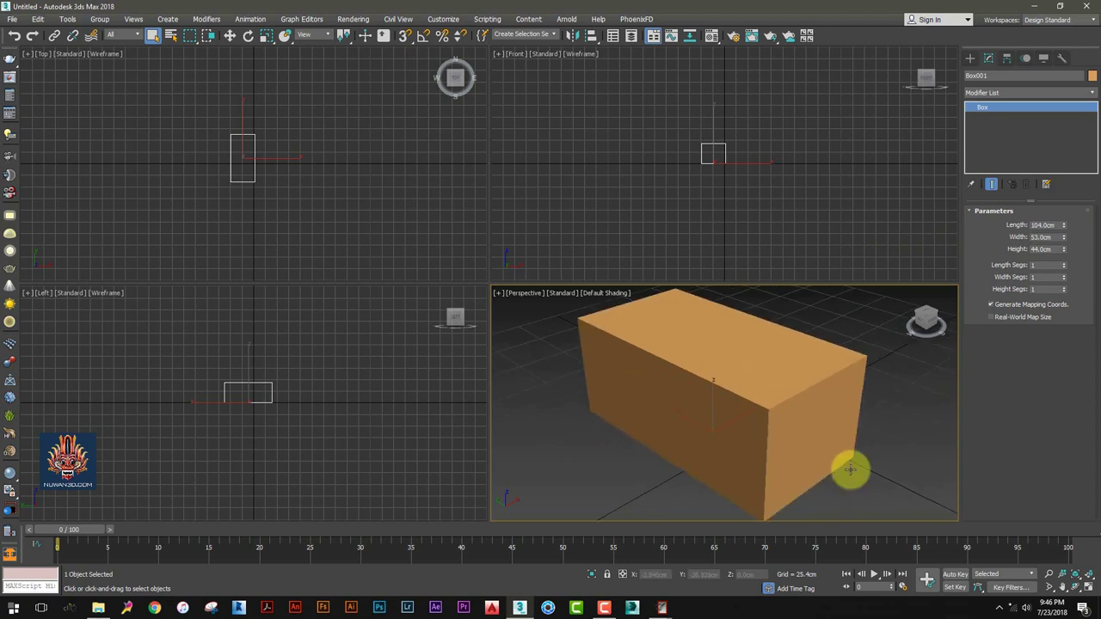
left_click(1090, 590)
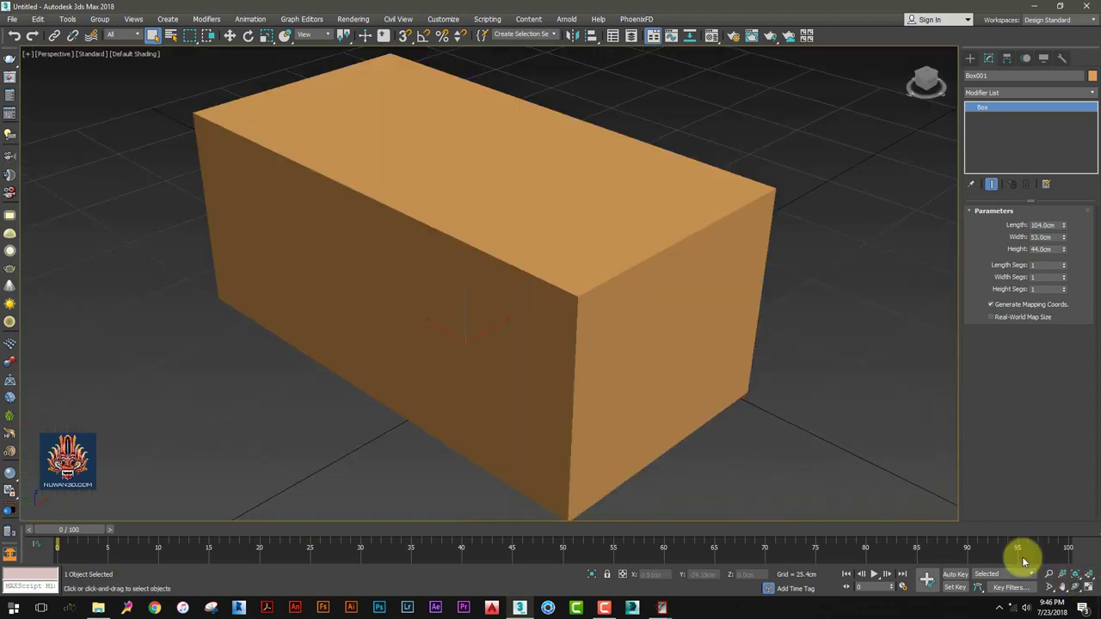
left_click(666, 130)
mouse_move(539, 282)
middle_mouse_down("alt")
mouse_move(508, 278)
mouse_move(553, 292)
mouse_move(634, 270)
mouse_move(560, 283)
middle_mouse_up("alt")
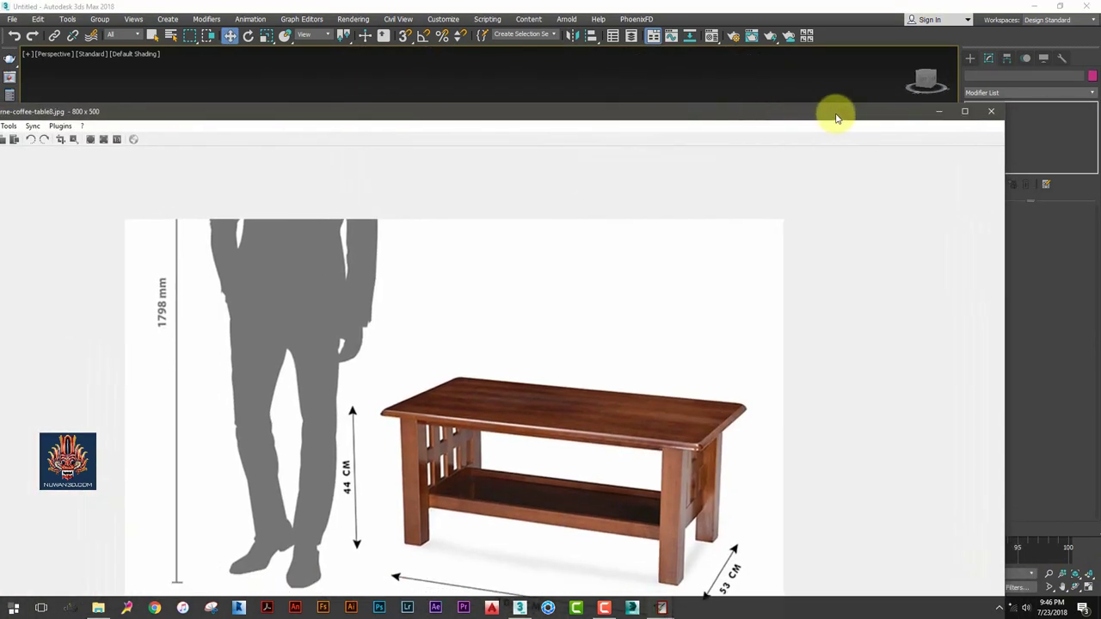
Resize, reposition and maximize the coffee-table8 photo window, zoom in, then minimize it
mouse_move(1003, 105)
left_mouse_down()
mouse_move(386, 347)
mouse_move(465, 448)
left_mouse_up()
left_click_drag(307, 455, 934, 155)
scroll(848, 246, "down", 2)
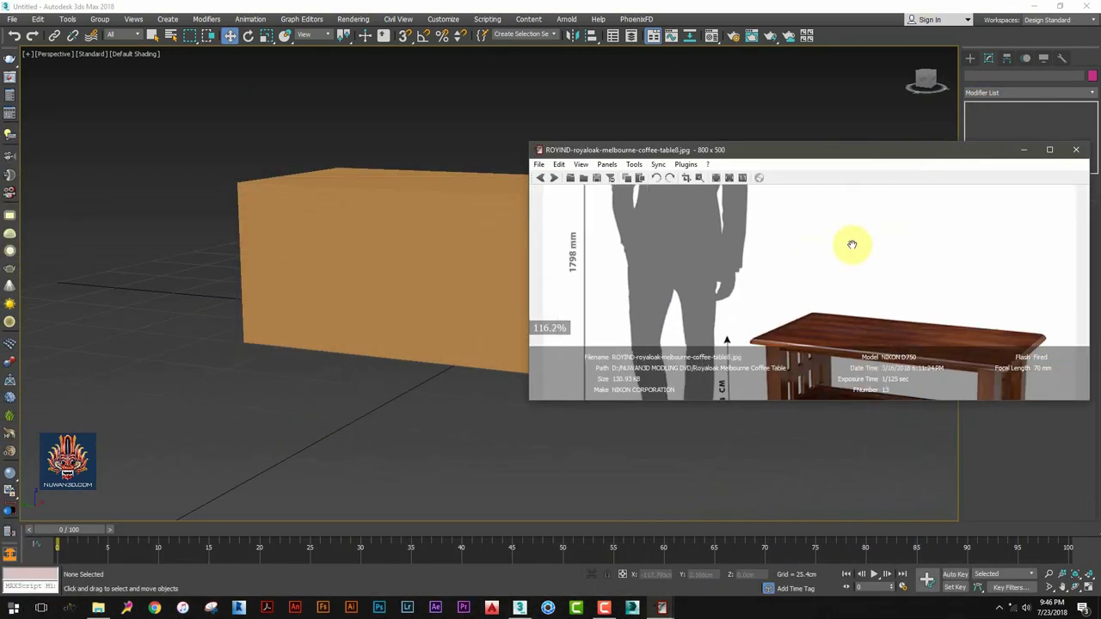
mouse_move(830, 162)
left_mouse_down()
mouse_move(921, 29)
mouse_move(914, 20)
mouse_move(577, 178)
mouse_move(443, 183)
left_mouse_up()
left_click(663, 182)
scroll(666, 249, "up", 2)
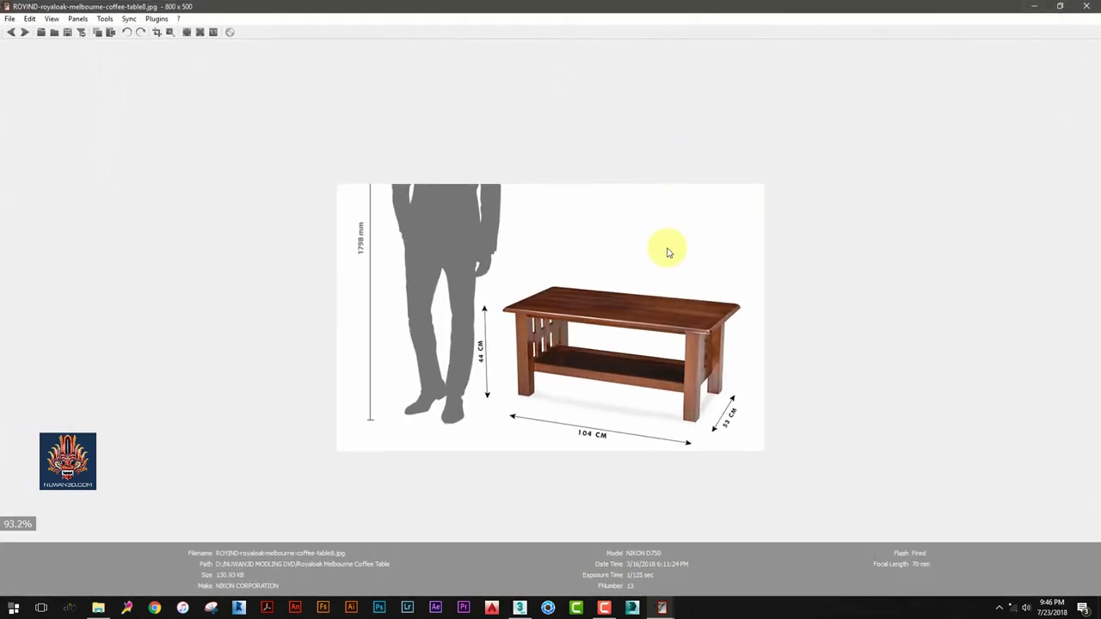
left_click(1031, 11)
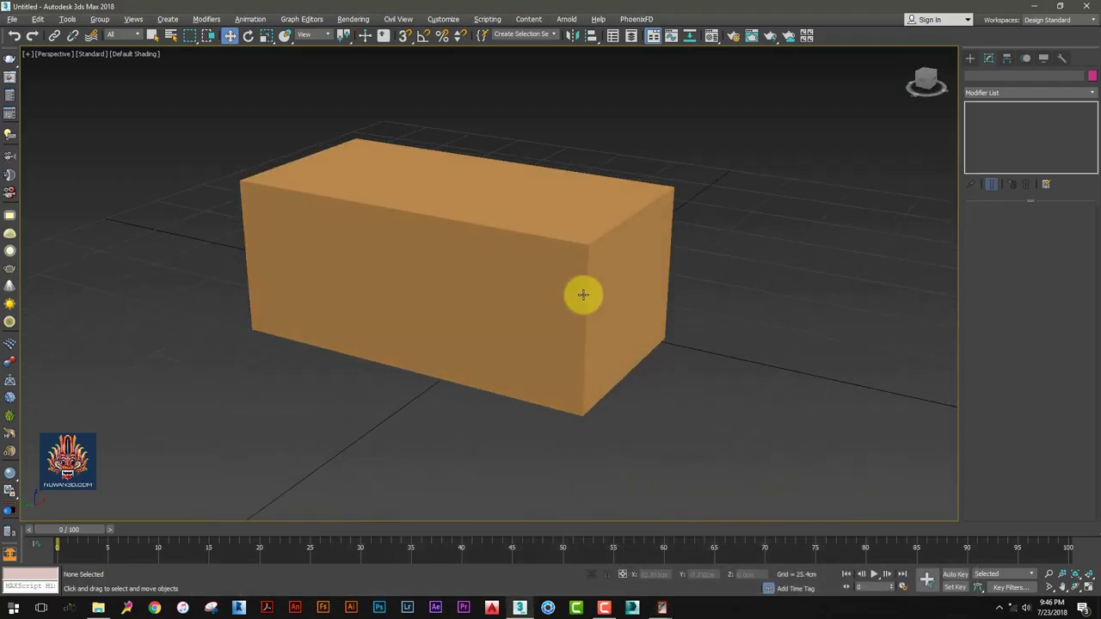
Select the box, orbit to see its top from higher up, and bring up the photos folder
left_click(574, 280)
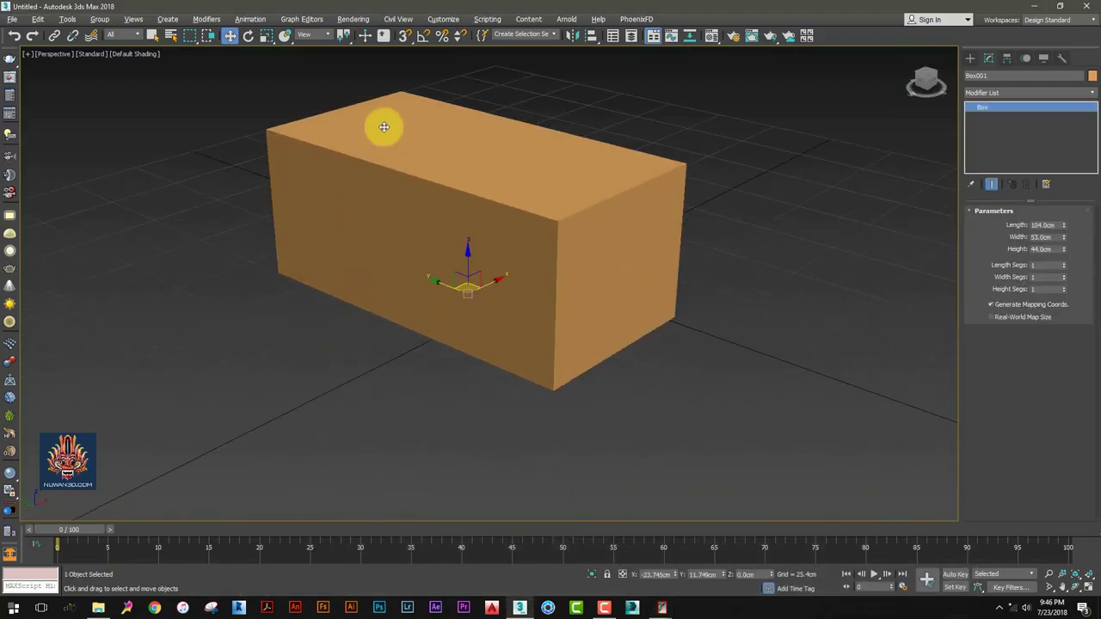
mouse_move(435, 249)
middle_mouse_down("alt")
mouse_move(526, 275)
mouse_move(565, 270)
mouse_move(489, 272)
mouse_move(544, 200)
mouse_move(511, 300)
middle_mouse_up("alt")
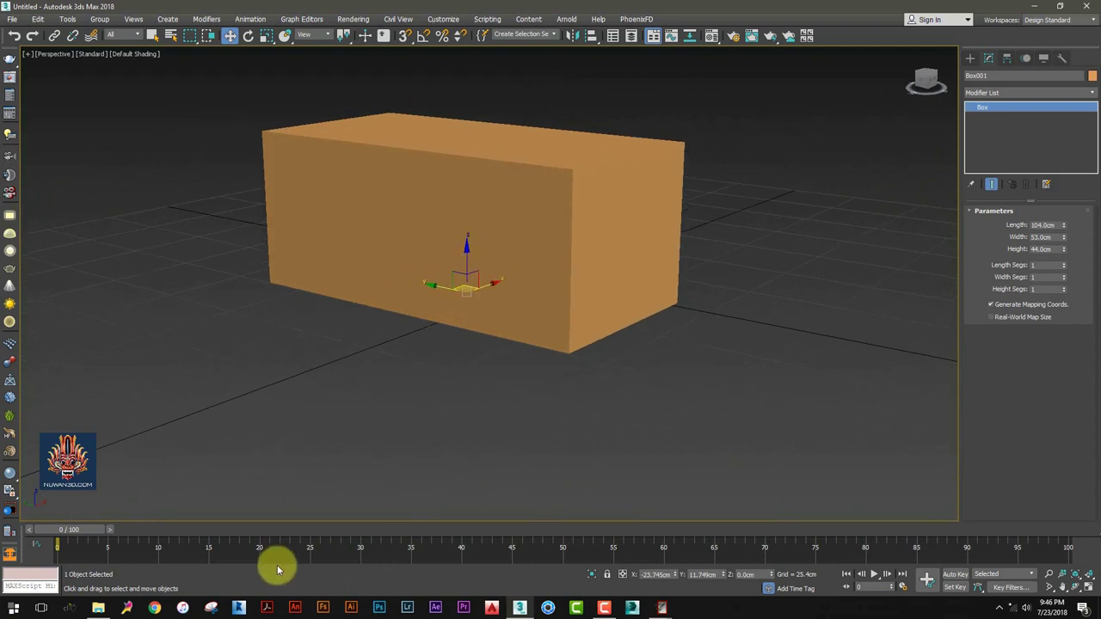
middle_click_drag(616, 204, 607, 213, "alt")
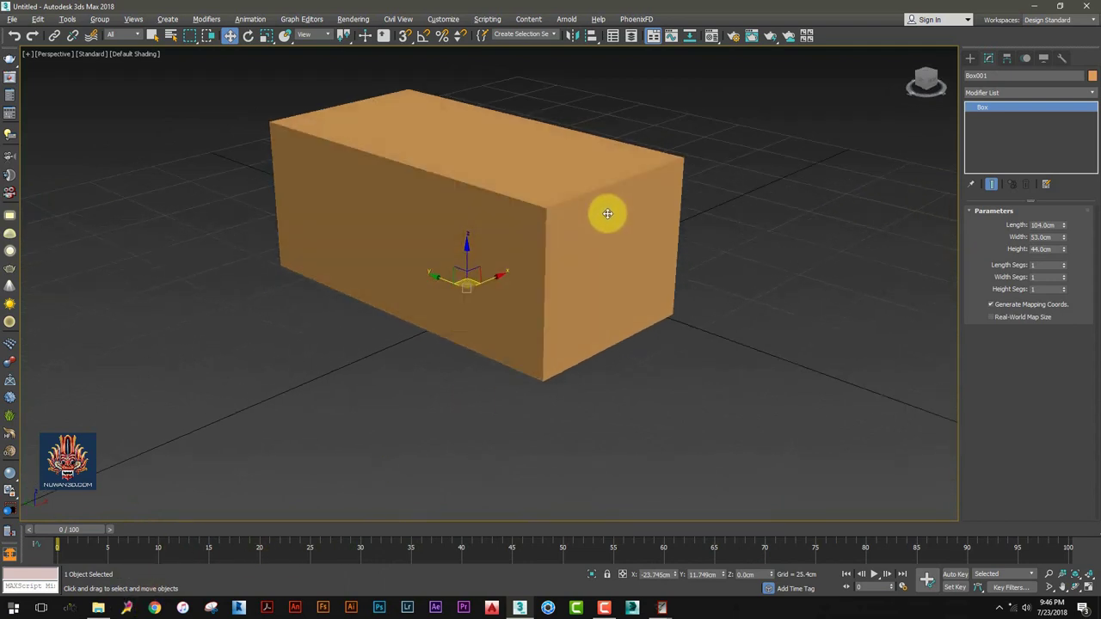
left_click(98, 607)
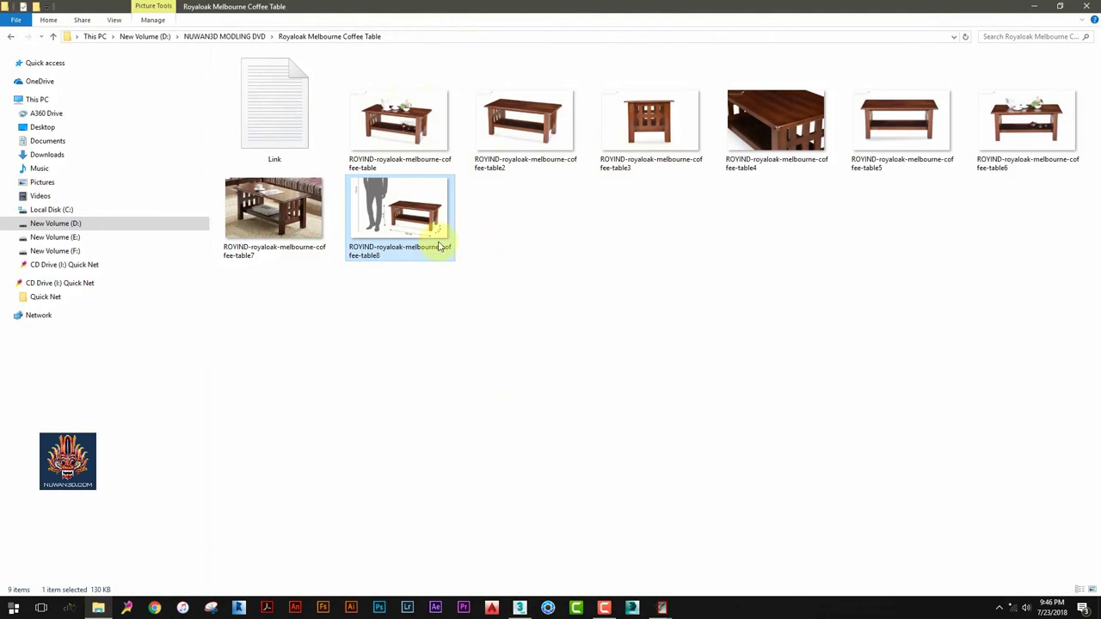
Open coffee-table8, zoom and pan to its 104 CM label, then close it and return to 3ds Max
double_click(393, 210)
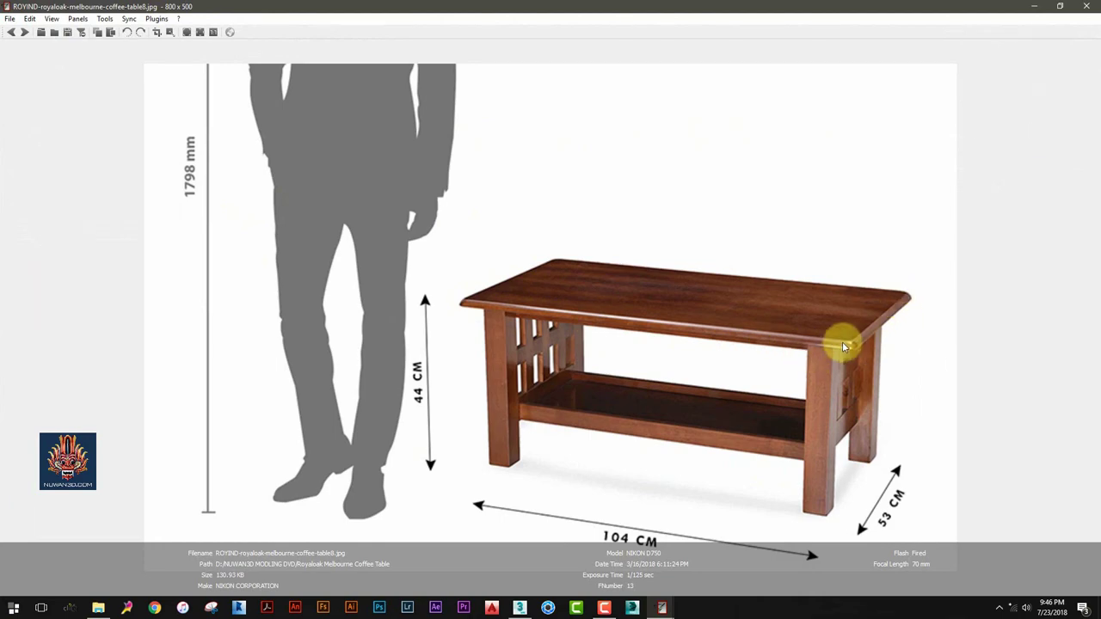
scroll(842, 342, "up", 2)
left_click_drag(848, 320, 826, 210)
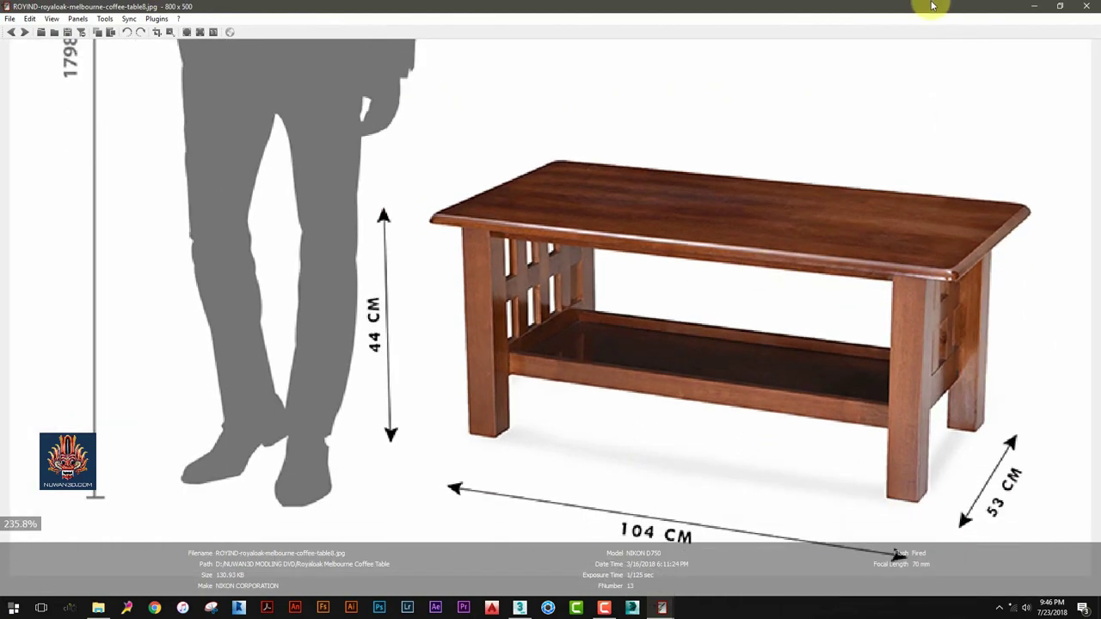
key("Escape")
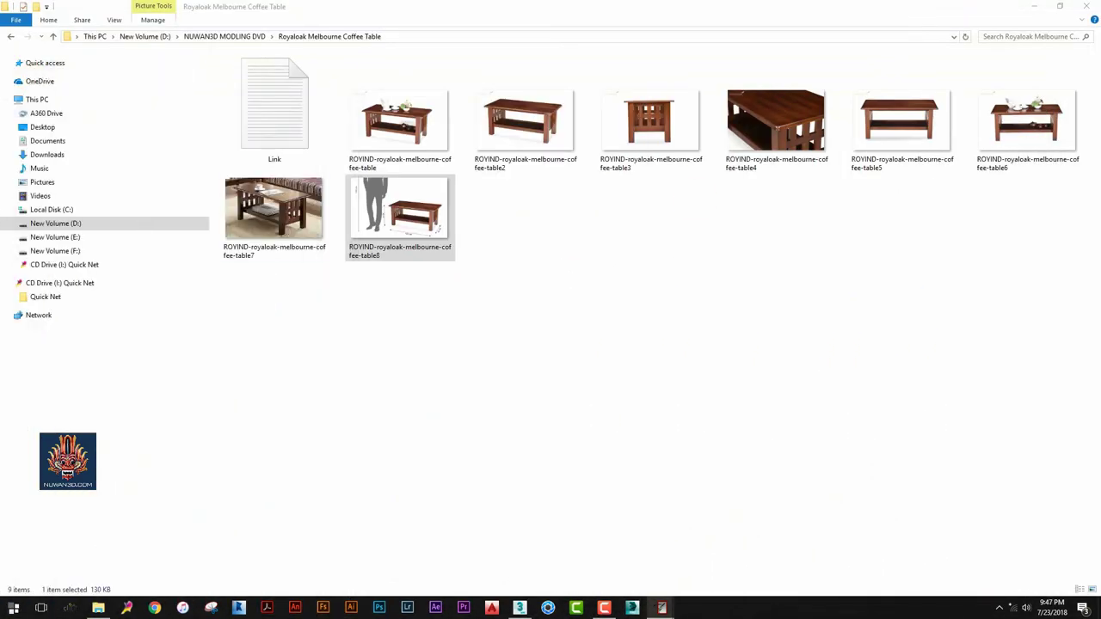
left_click(1038, 6)
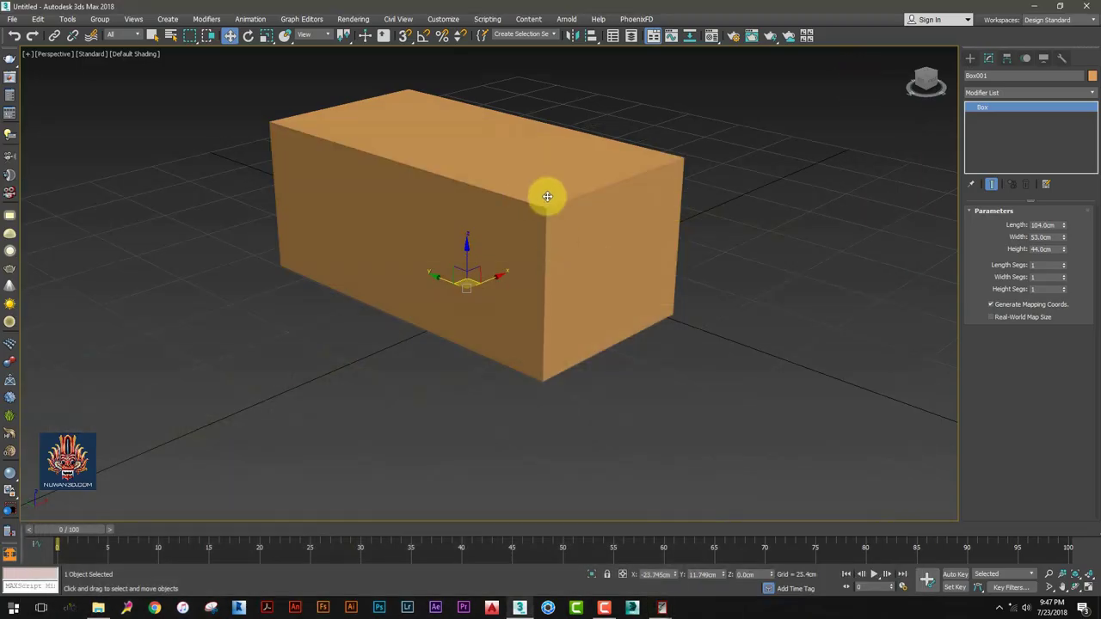
Convert Box001 to an Editable Poly and switch to Polygon level
right_click(538, 211)
mouse_move(559, 333)
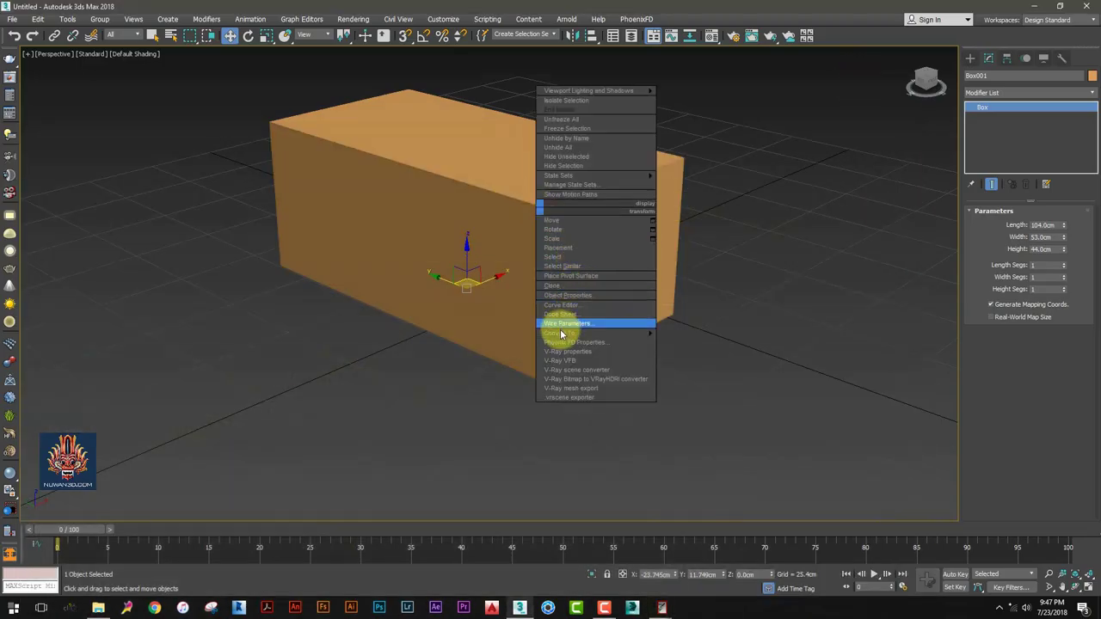
left_click(697, 342)
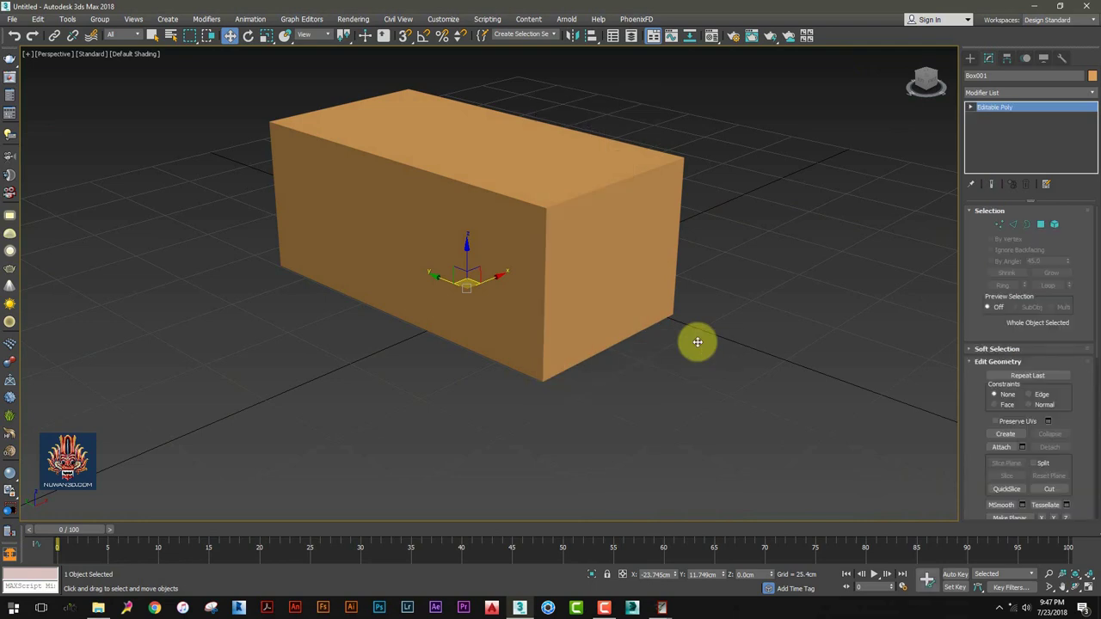
left_click(1047, 226)
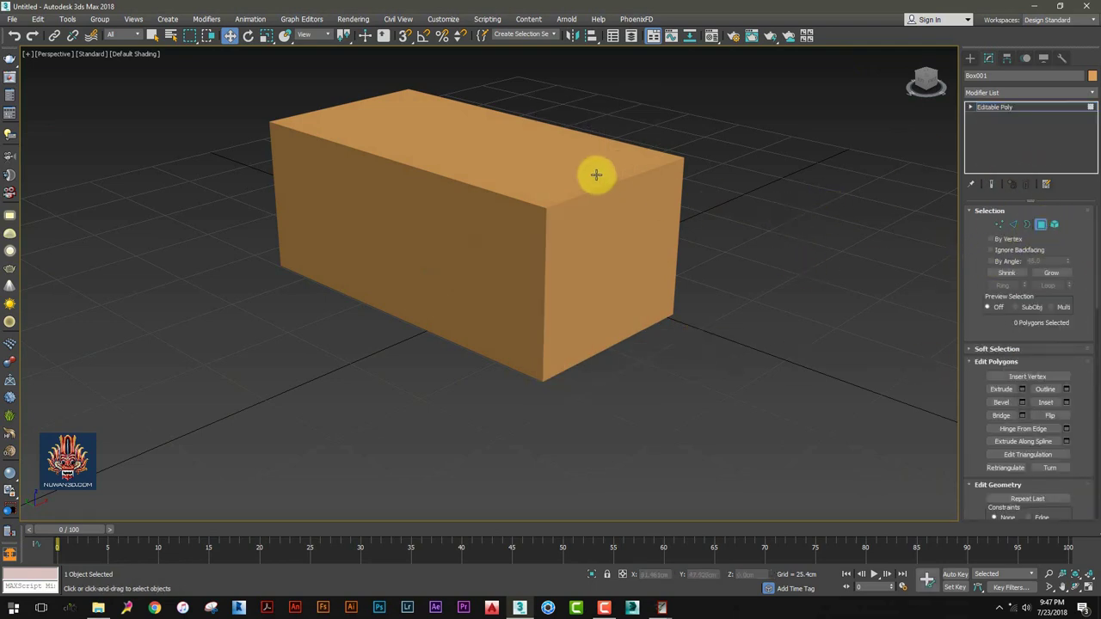
scroll(525, 148, "up", 1)
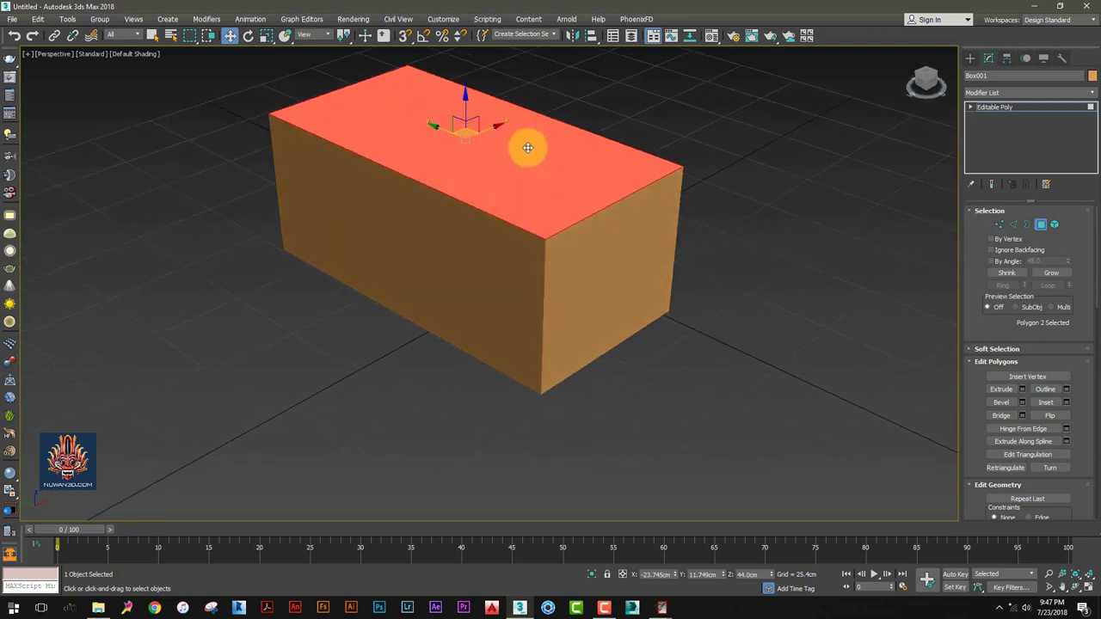
scroll(542, 198, "up", 2)
scroll(550, 228, "up", 1)
scroll(554, 240, "up", 1)
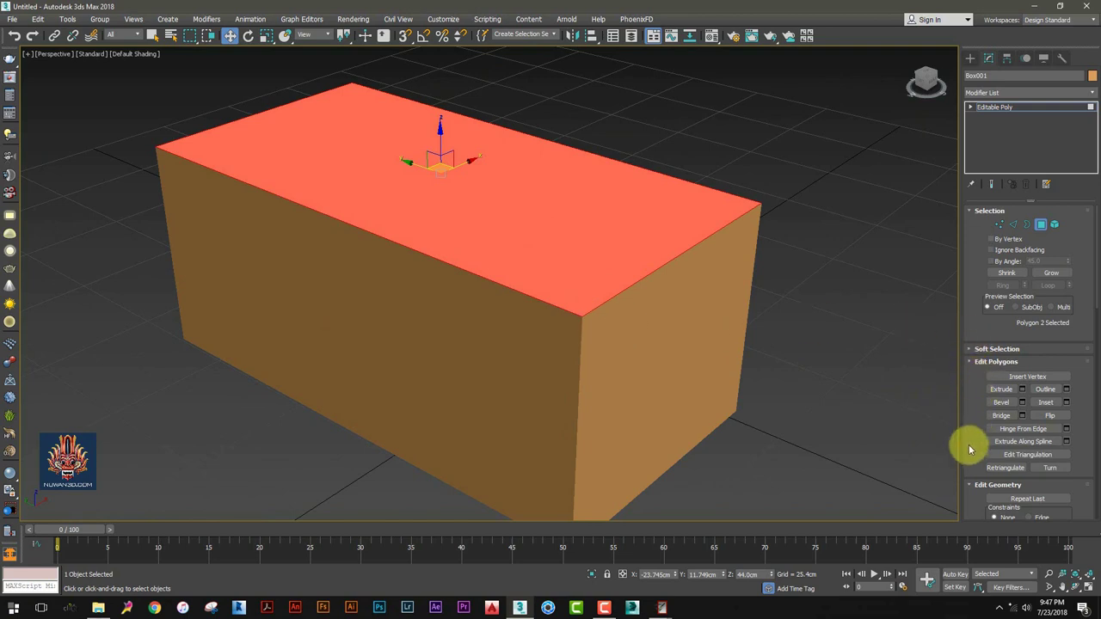
Detach the selected top polygon as a separate object named Object001
scroll(1024, 438, "down", 2)
scroll(1037, 437, "down", 2)
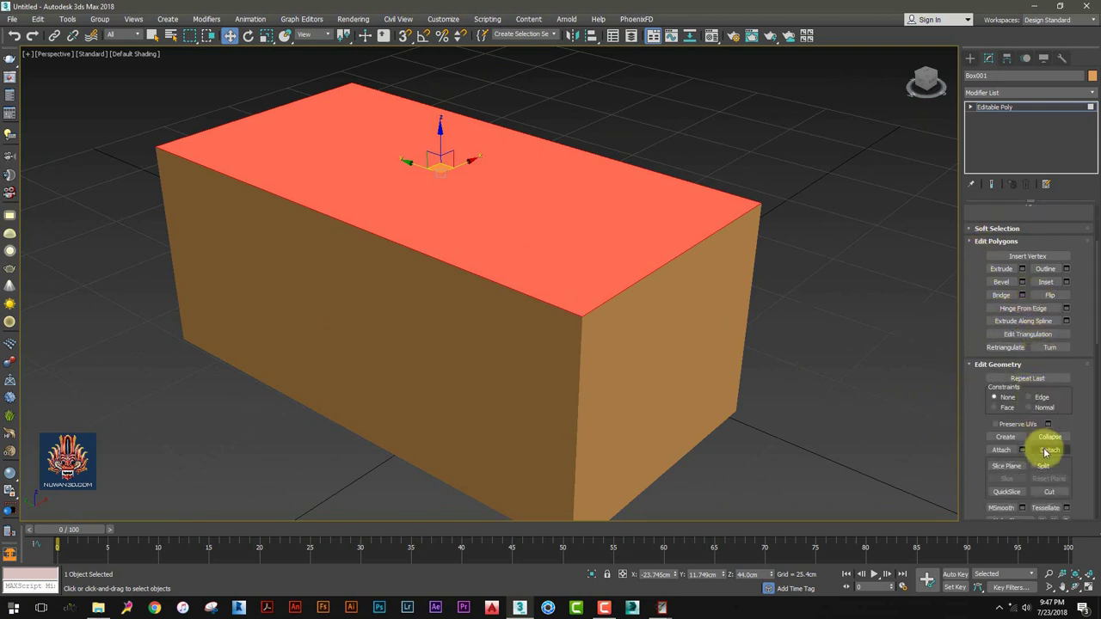
left_click(1045, 453)
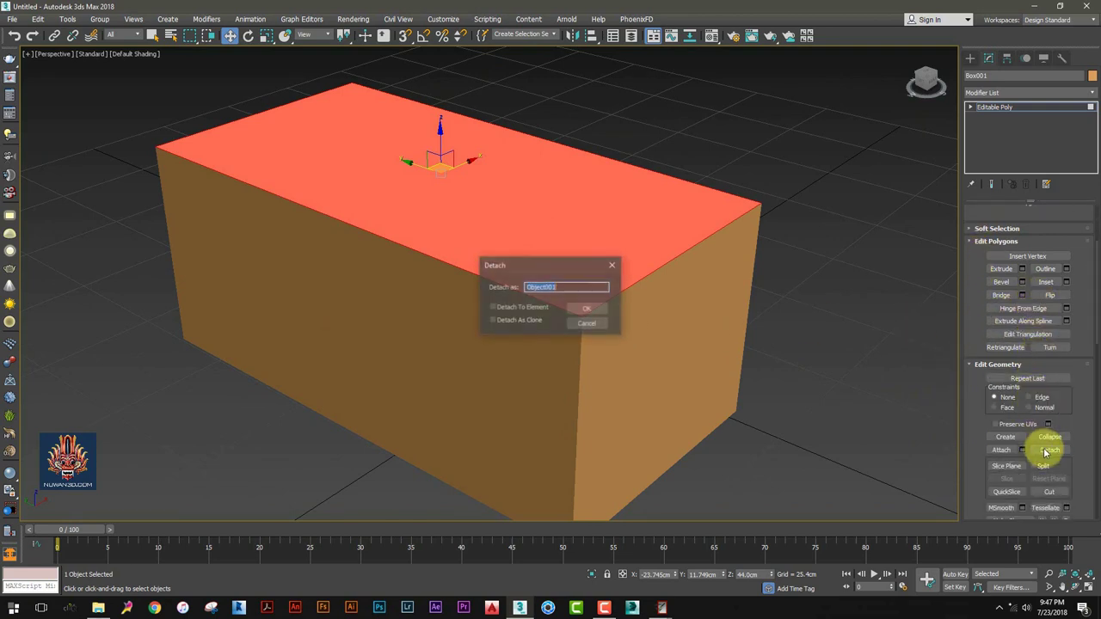
left_click(587, 311)
Lift the detached top to confirm it is separate, then cancel so it stays flush
left_click(970, 58)
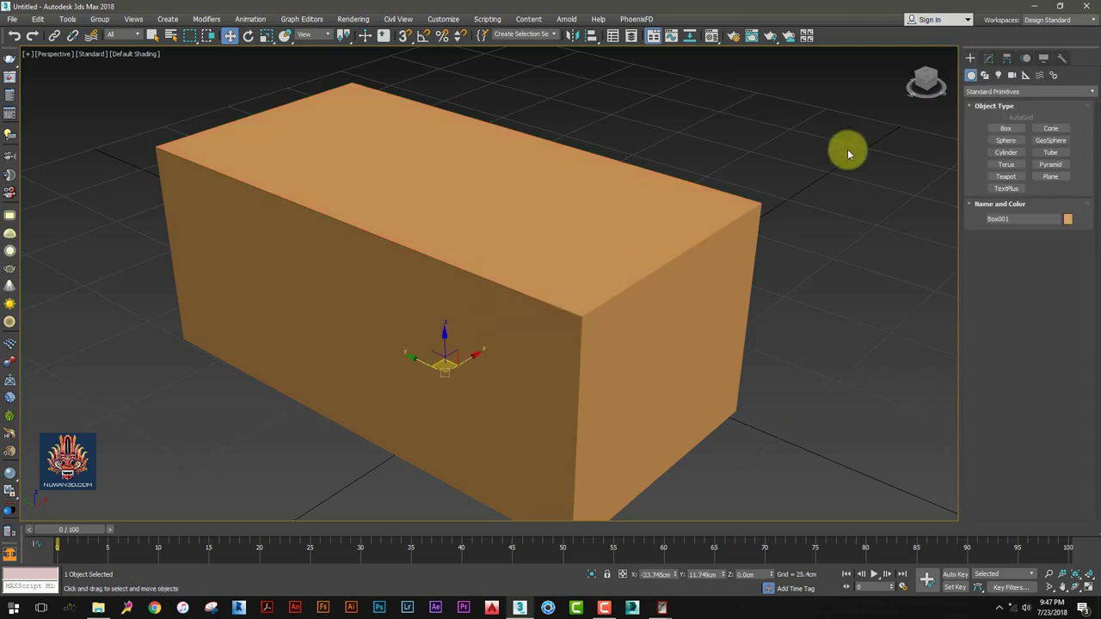
mouse_move(442, 339)
left_mouse_down()
mouse_move(473, 340)
mouse_move(475, 311)
left_mouse_up()
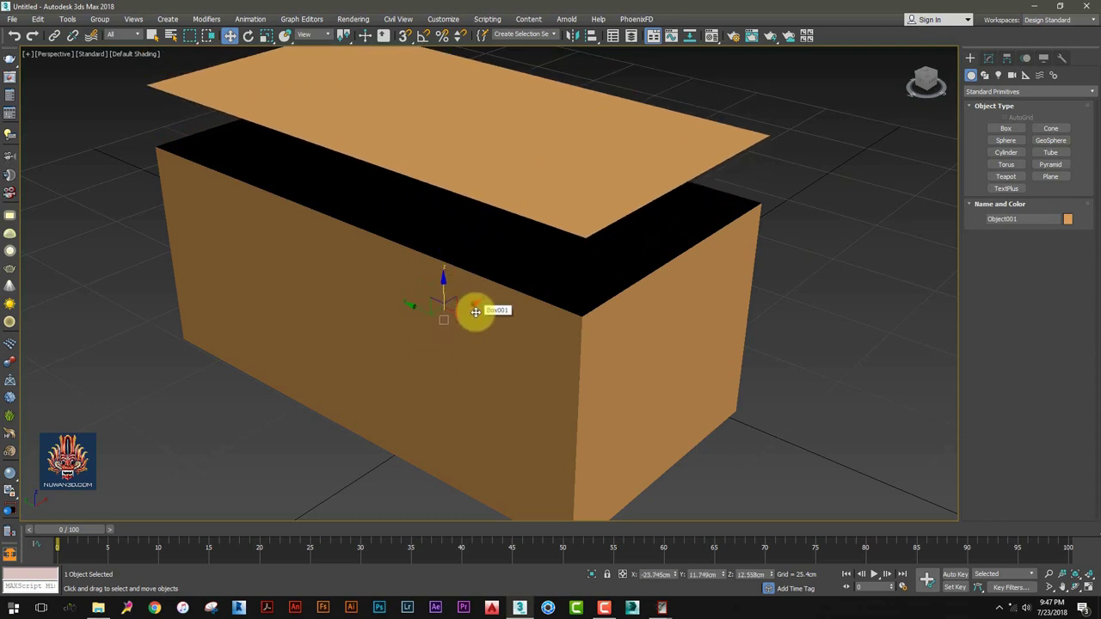
right_click(475, 312)
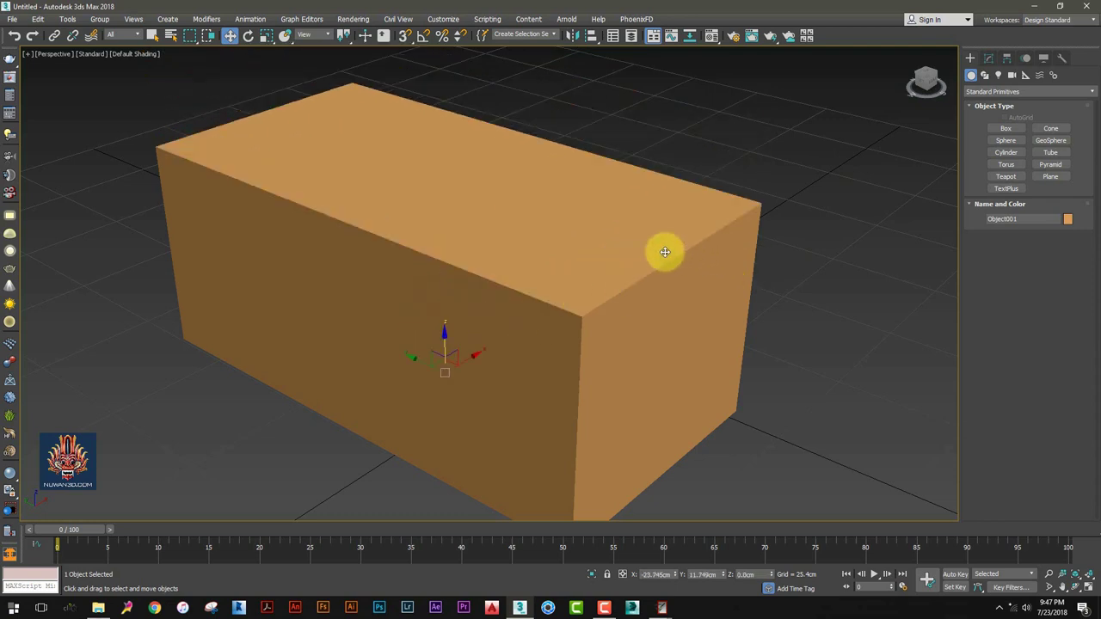
left_click_drag(443, 341, 511, 336)
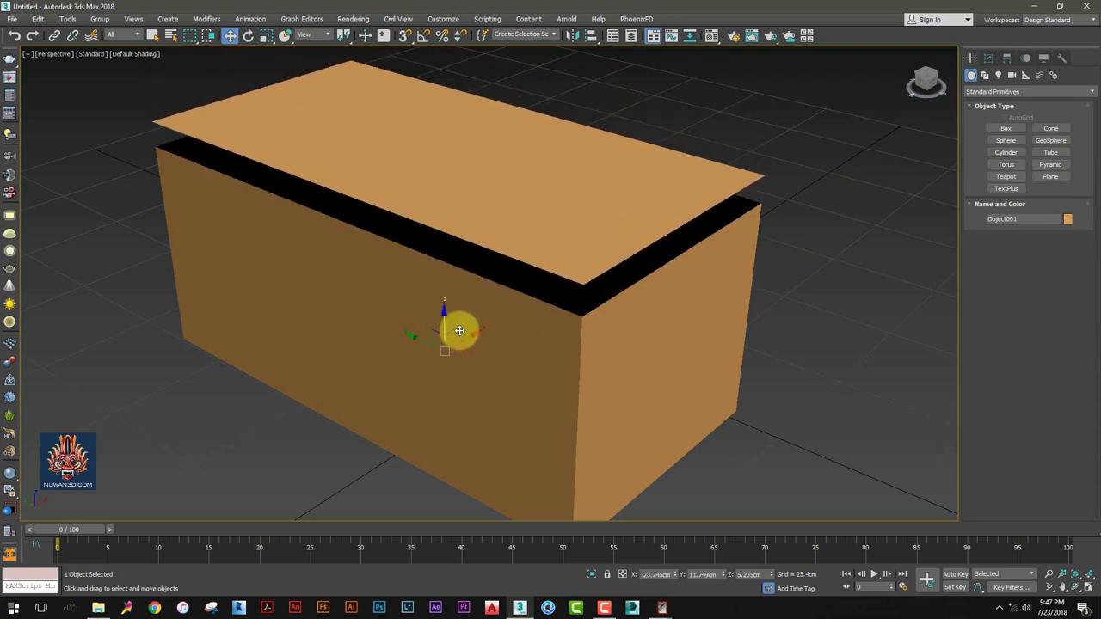
right_click(647, 347)
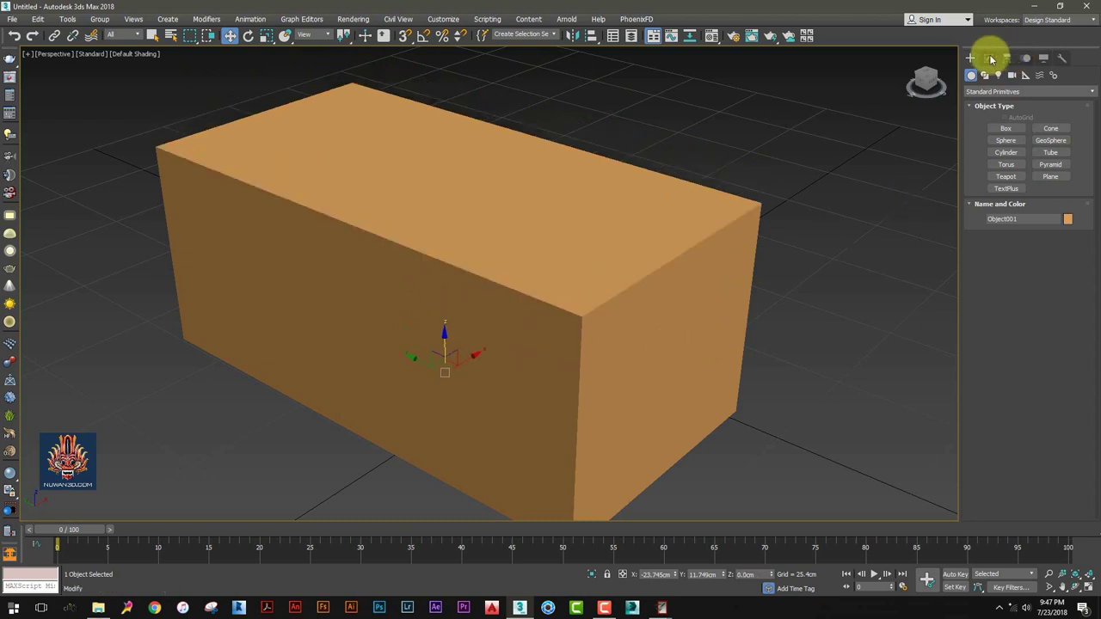
Add a Shell modifier to Object001, giving it a 2.54cm outer thickness
left_click(989, 61)
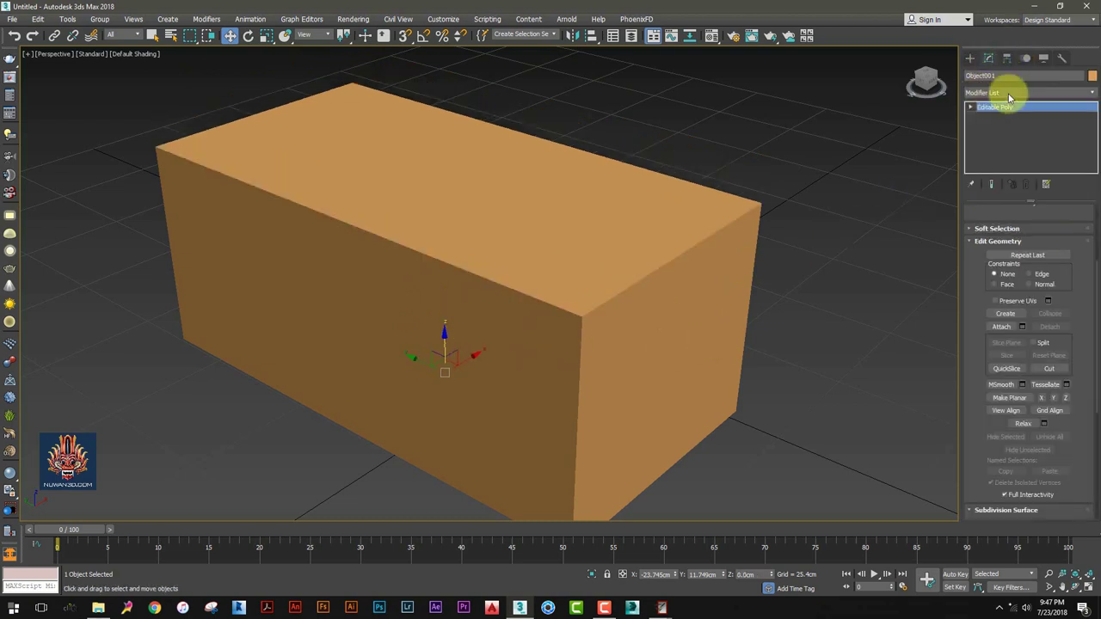
left_click(989, 92)
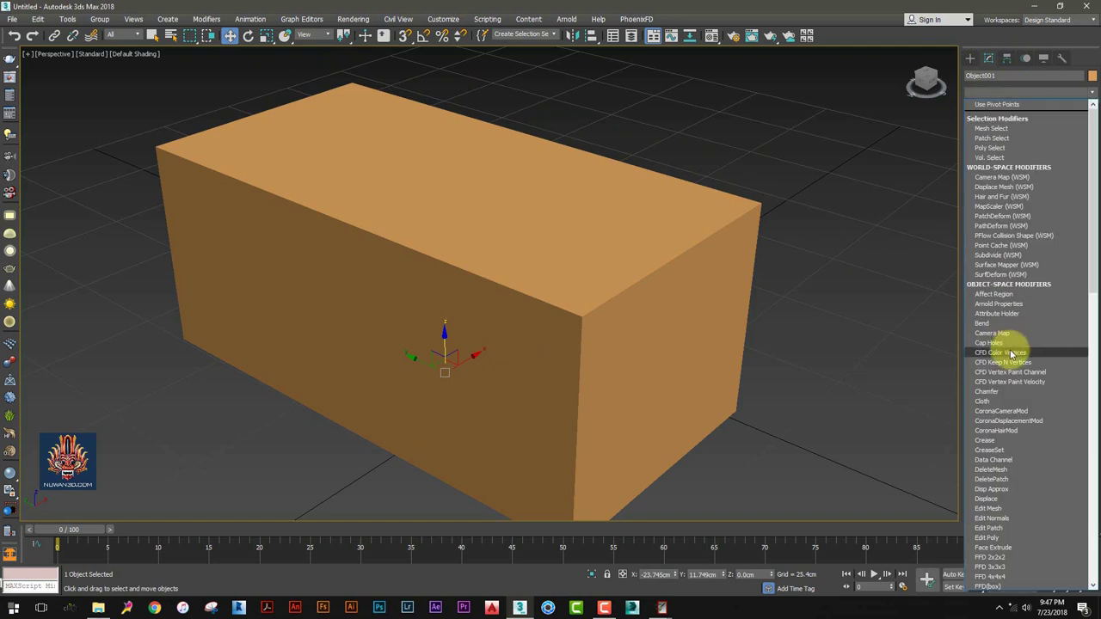
scroll(1011, 352, "down", 10)
scroll(1008, 339, "down", 10)
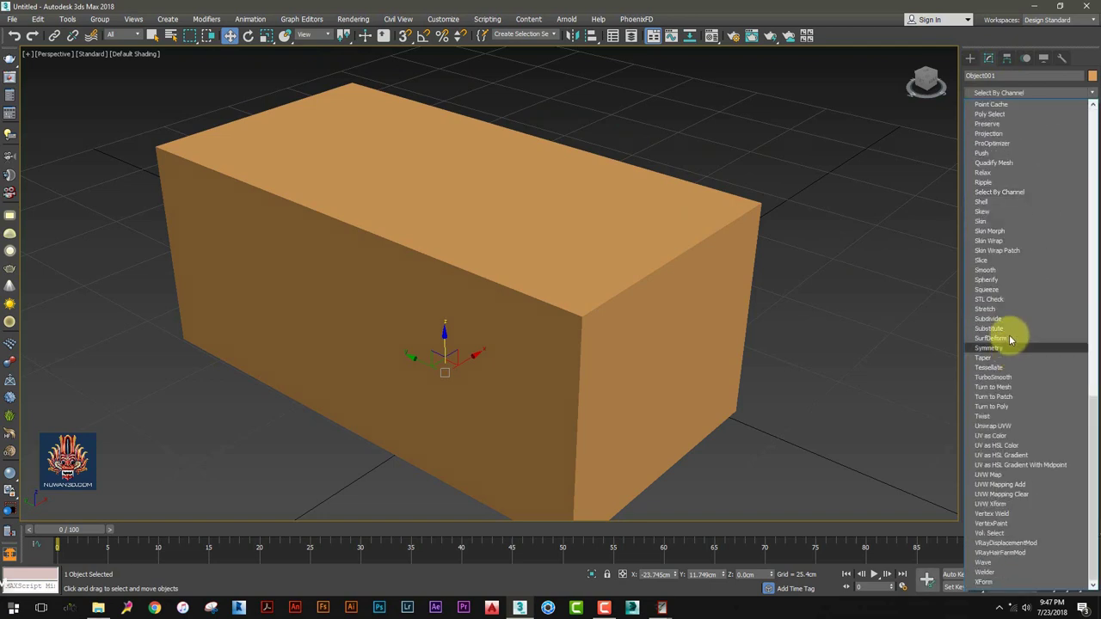
left_click(987, 206)
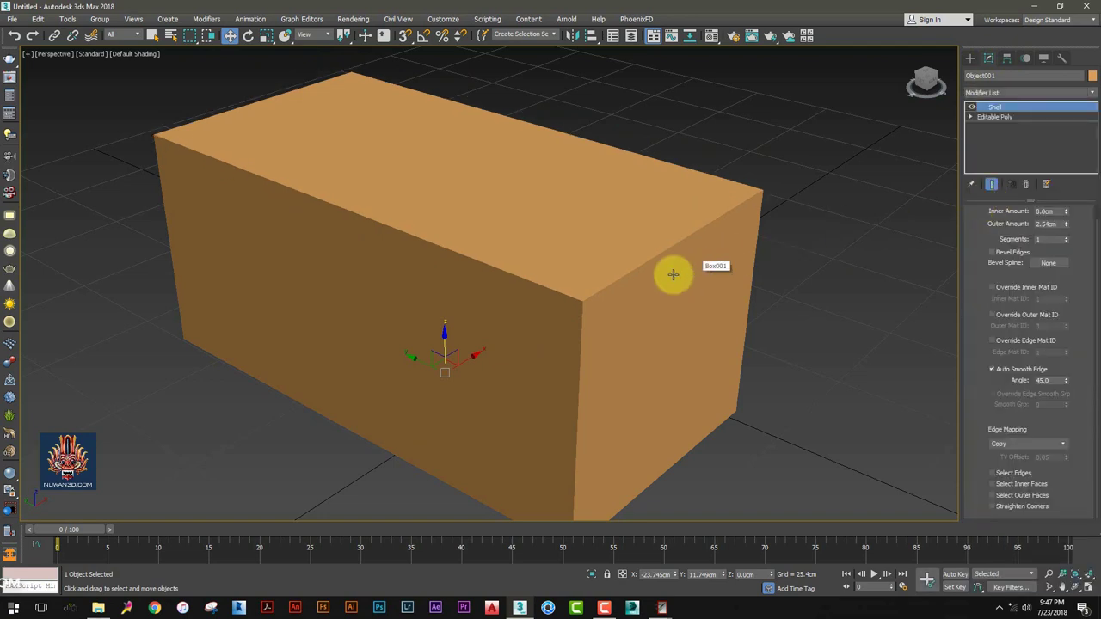
Try Bounding Box display, switch the viewport to Facets, and reselect the shelled top
left_click(120, 56)
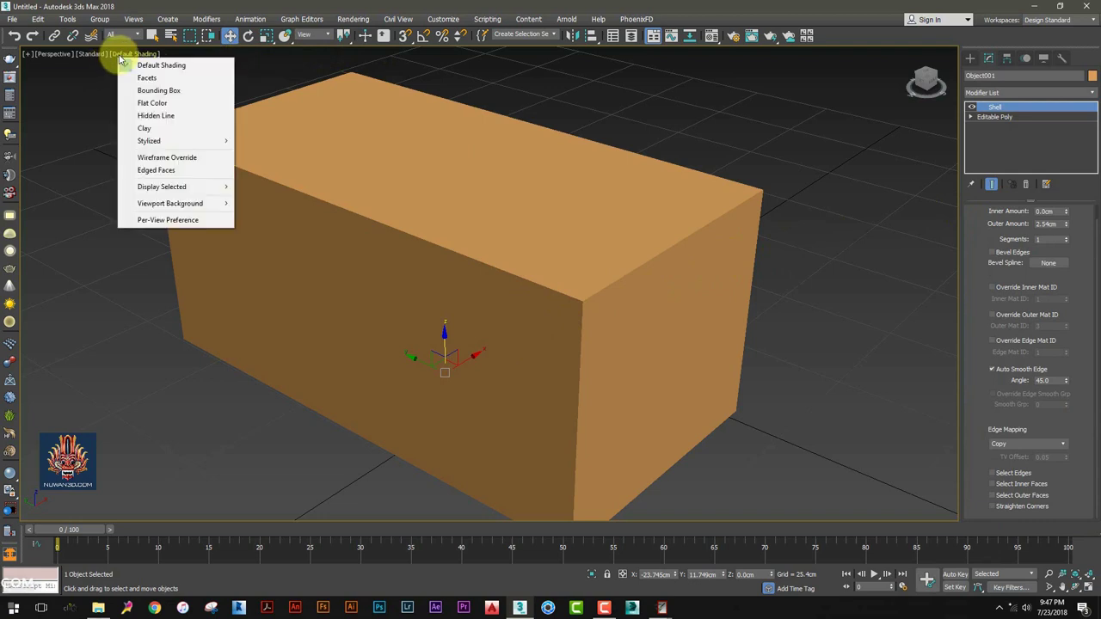
left_click(169, 91)
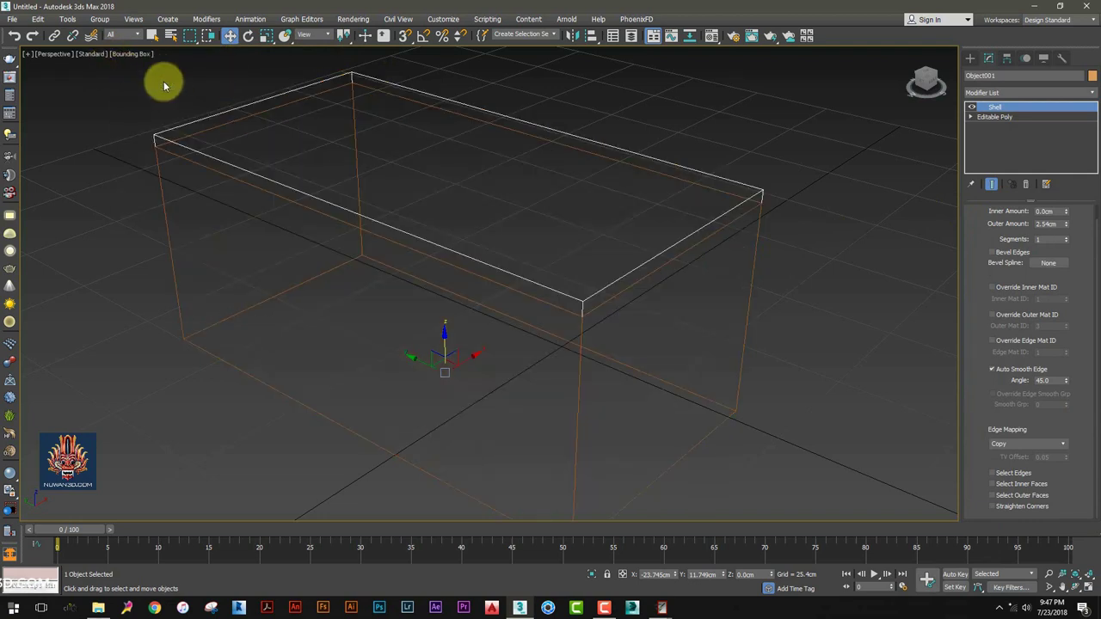
left_click(165, 86)
left_click(139, 54)
left_click(169, 76)
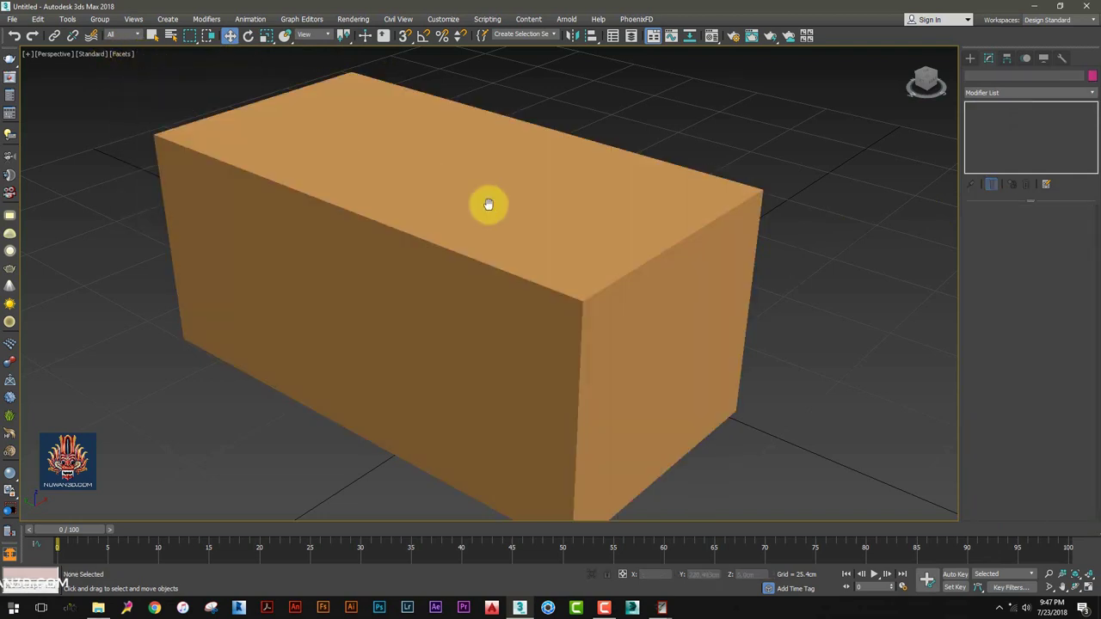
middle_click_drag(488, 204, 464, 215)
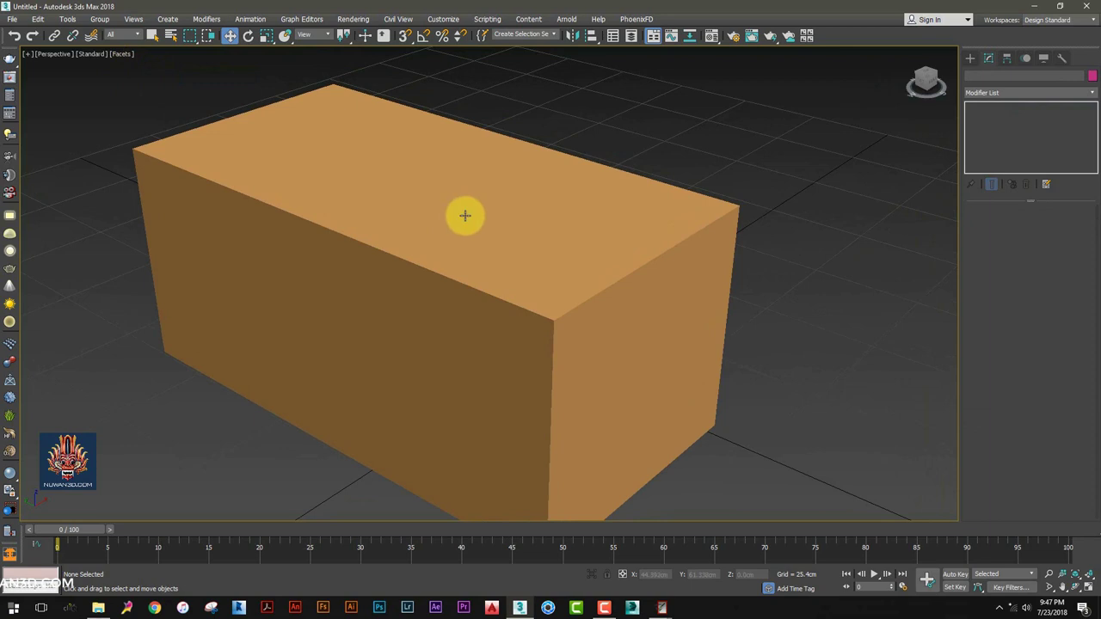
middle_click_drag(556, 261, 546, 243, "alt")
left_click(545, 244)
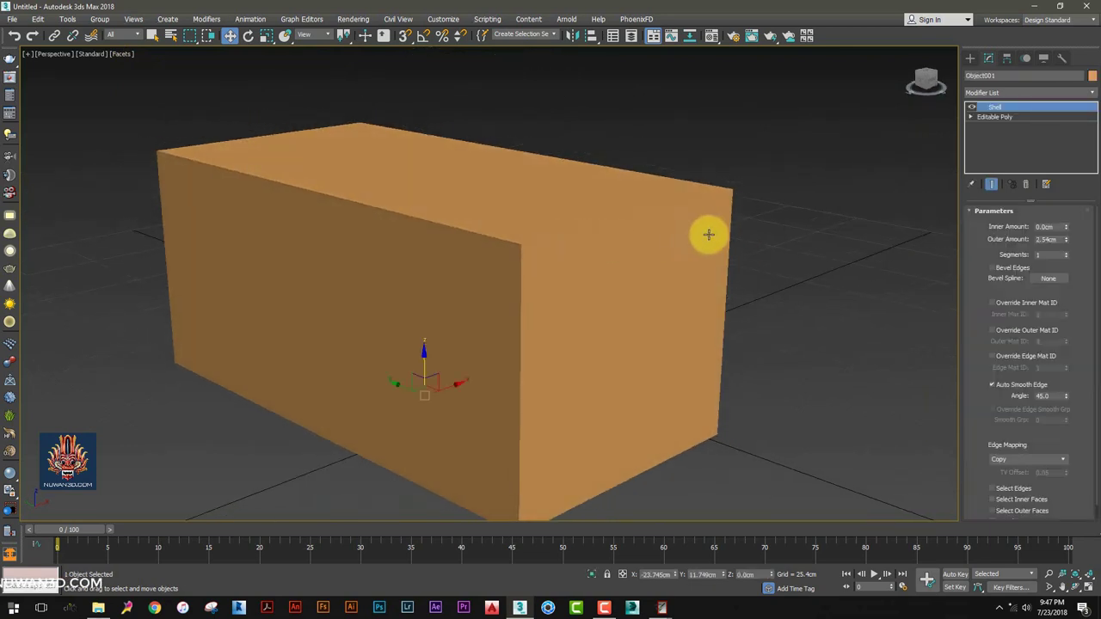
Preview Wireframe Override, then return the perspective view to Facets shading
left_click(121, 55)
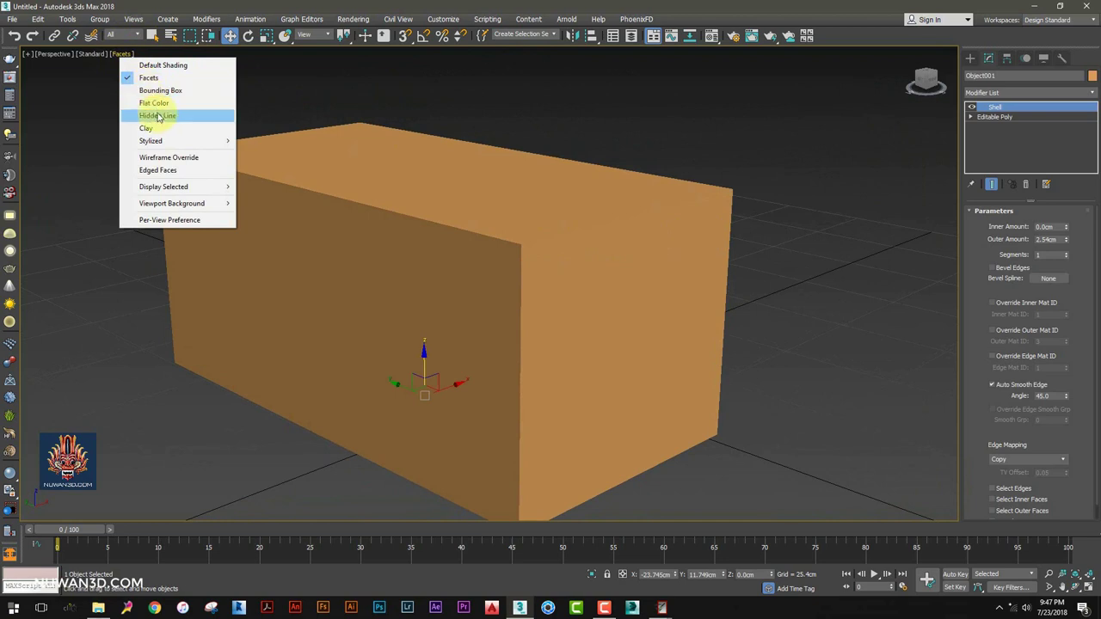
left_click(175, 158)
left_click(121, 53)
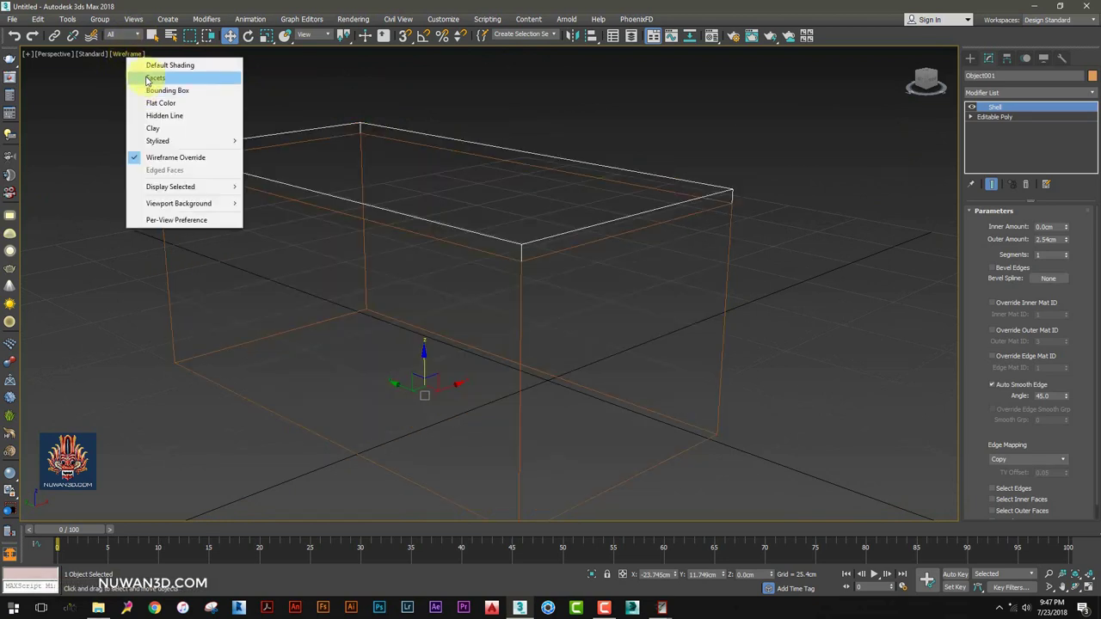
left_click(159, 78)
left_click(121, 53)
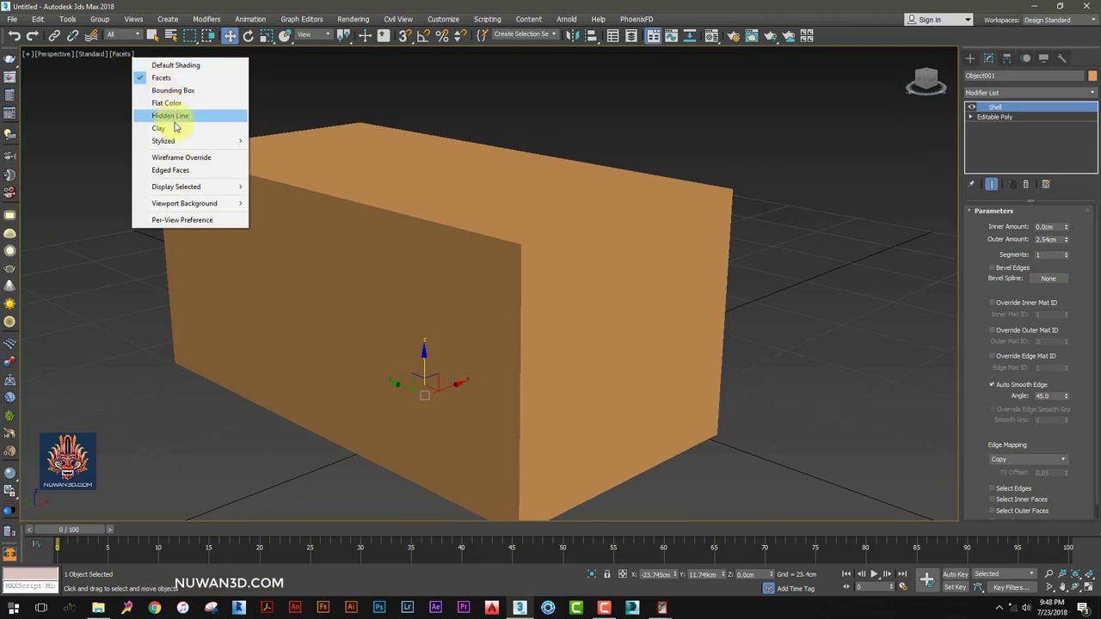
Enable Edged Faces and reselect the shelled top piece
left_click(185, 171)
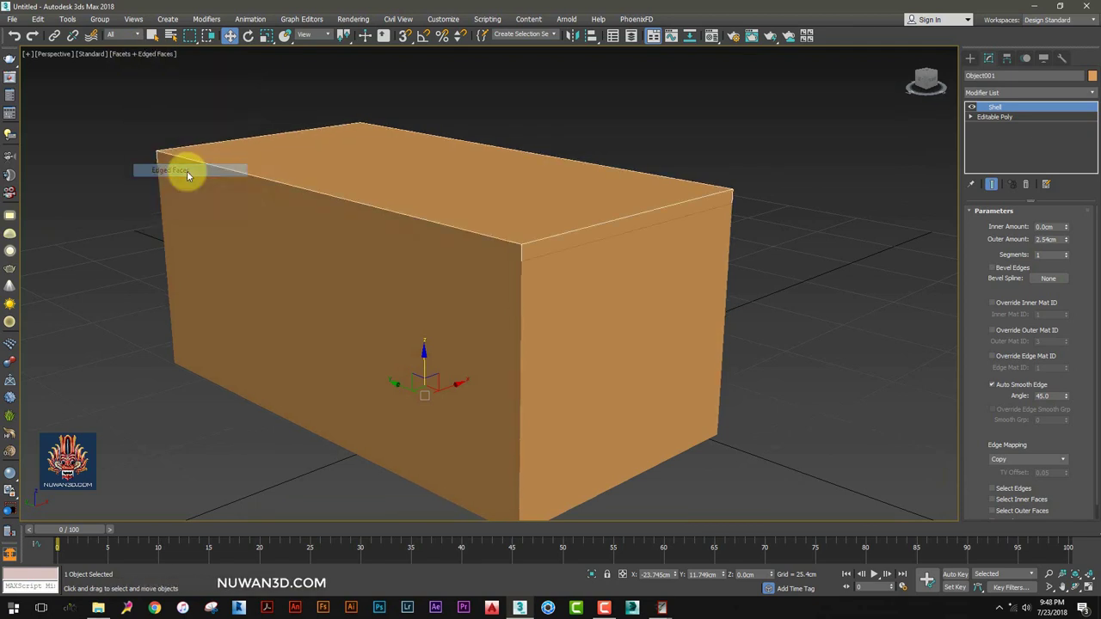
middle_click_drag(602, 167, 598, 181, "alt")
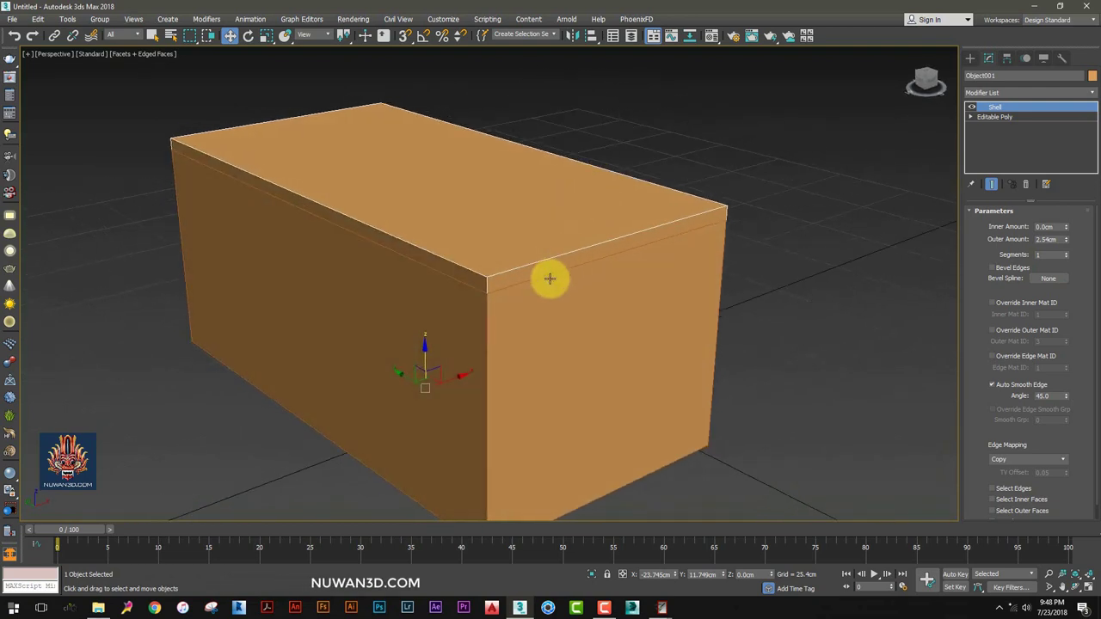
mouse_move(548, 278)
middle_mouse_down("alt")
mouse_move(563, 266)
mouse_move(509, 281)
middle_mouse_up("alt")
left_click(658, 160)
left_click(627, 210)
Reduce the Shell modifier's Outer Amount to 1.6cm
left_click(1059, 240)
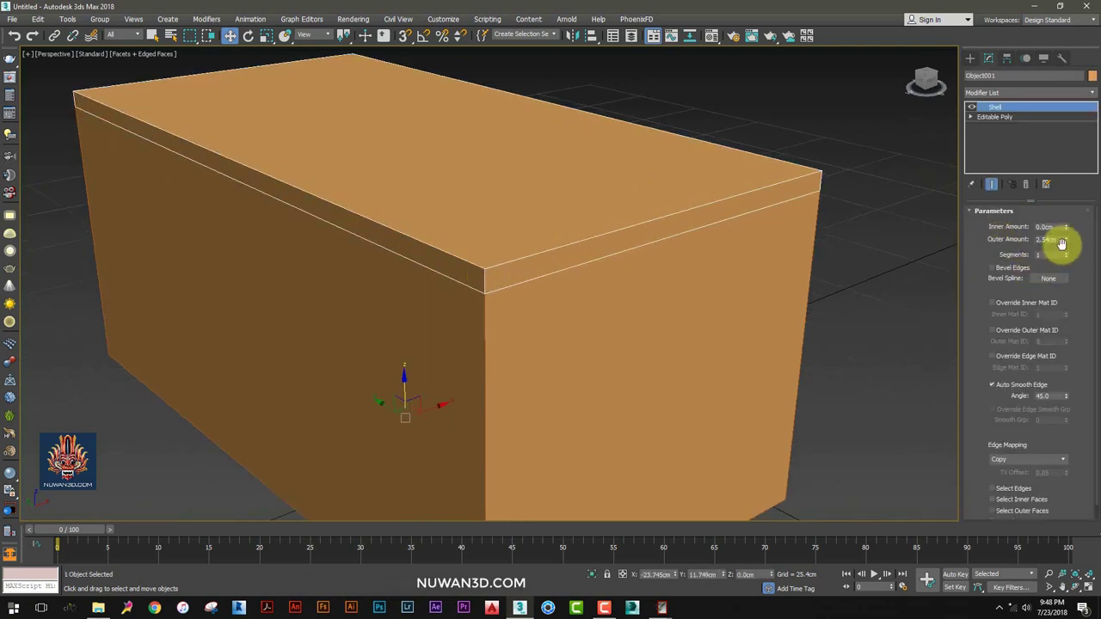
left_click_drag(1068, 243, 1074, 260)
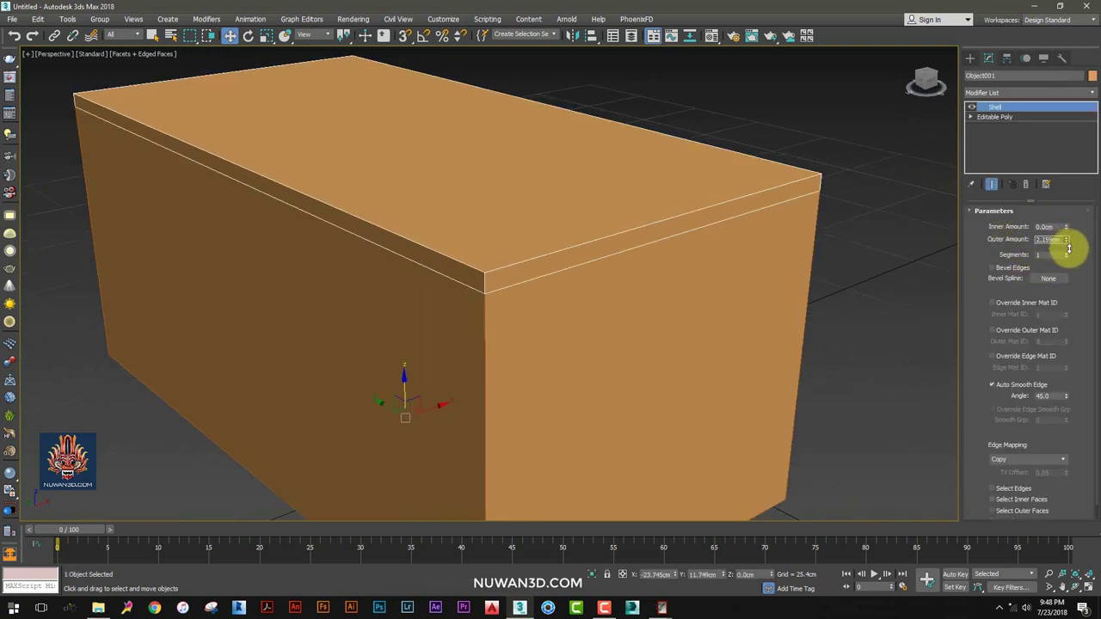
left_click_drag(1074, 261, 1076, 256)
middle_click_drag(456, 238, 580, 226)
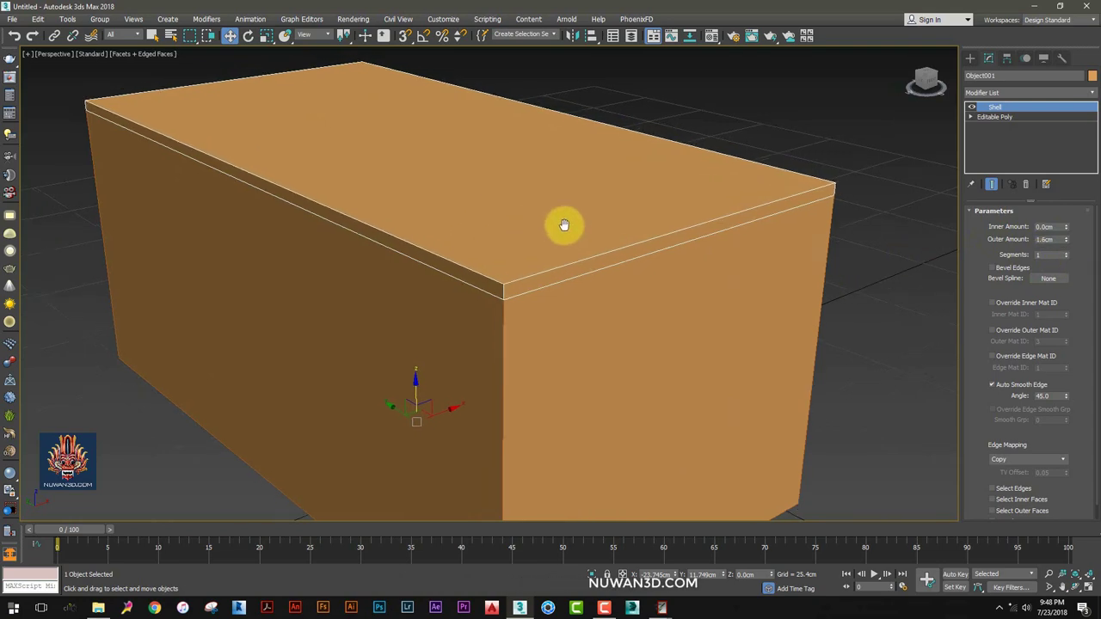
Open the table4 close-up photo, zoom in on the tabletop corner, then close the viewer
left_click(96, 604)
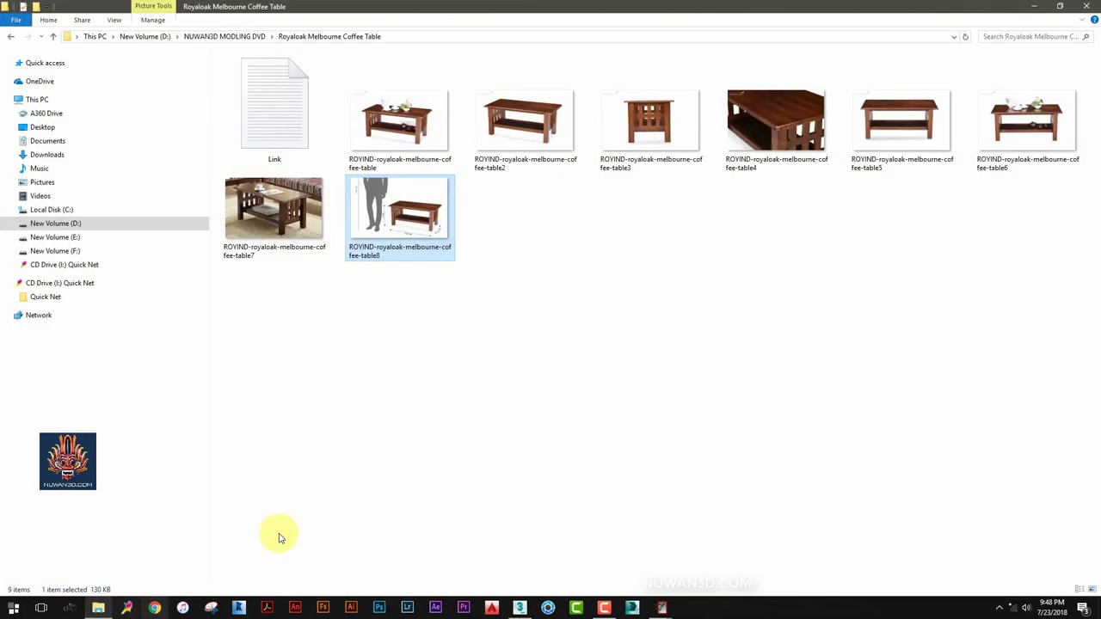
double_click(774, 140)
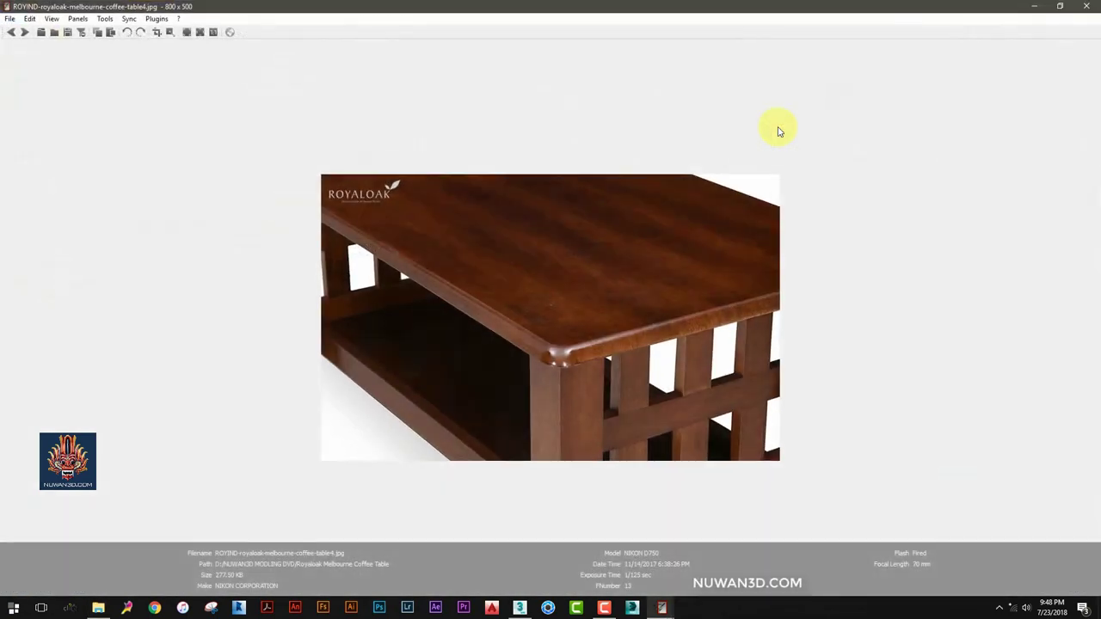
scroll(590, 369, "up", 1)
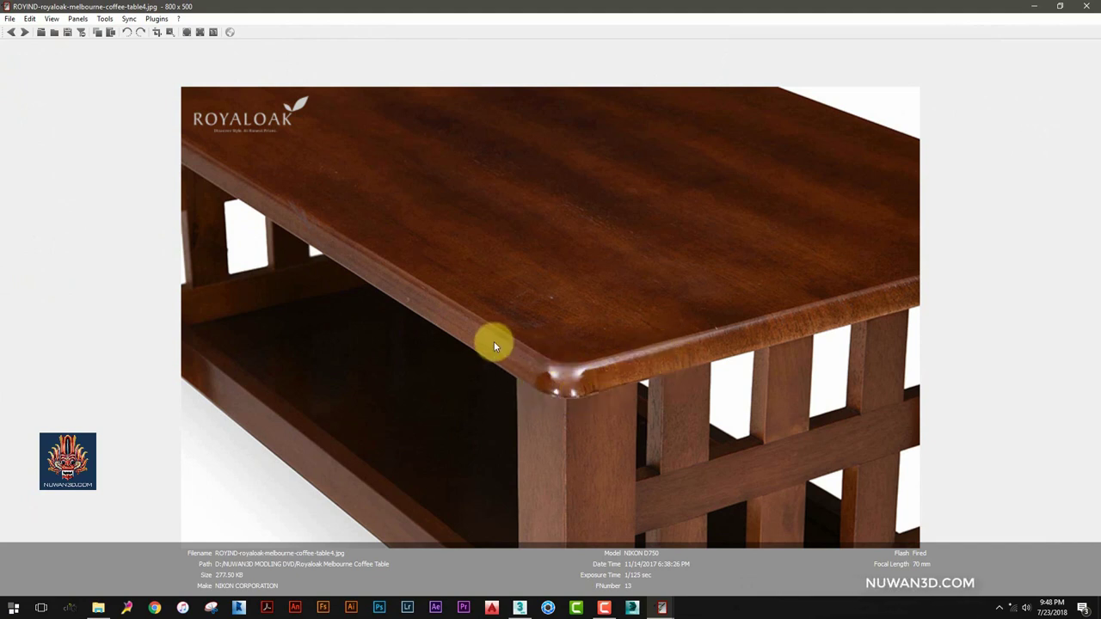
scroll(542, 365, "down", 1)
scroll(544, 367, "down", 1)
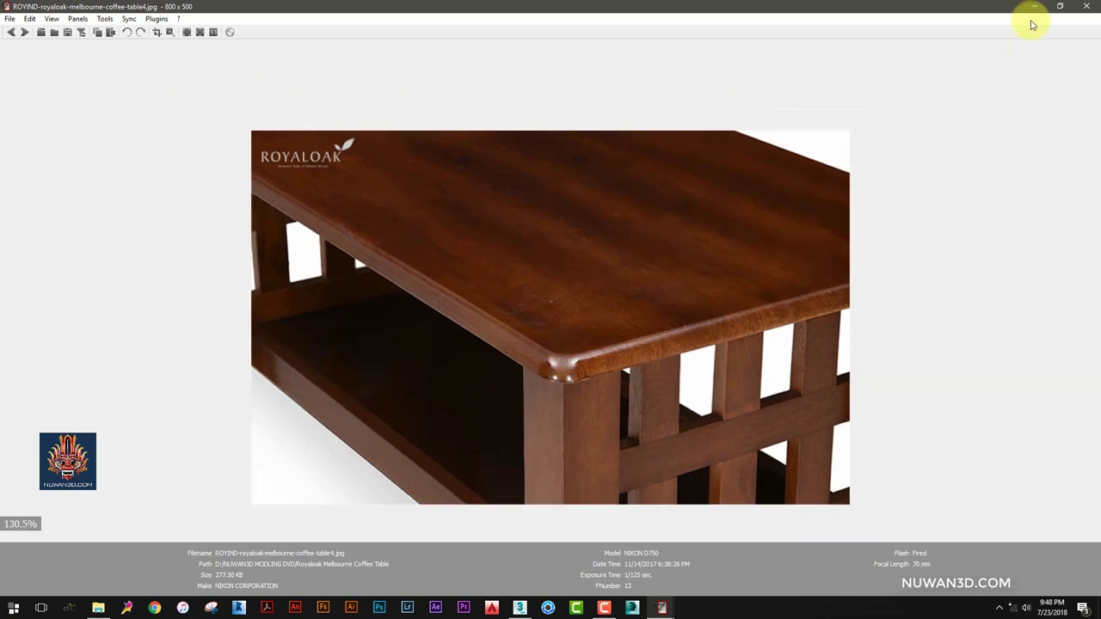
left_click(1036, 6)
left_click(1036, 6)
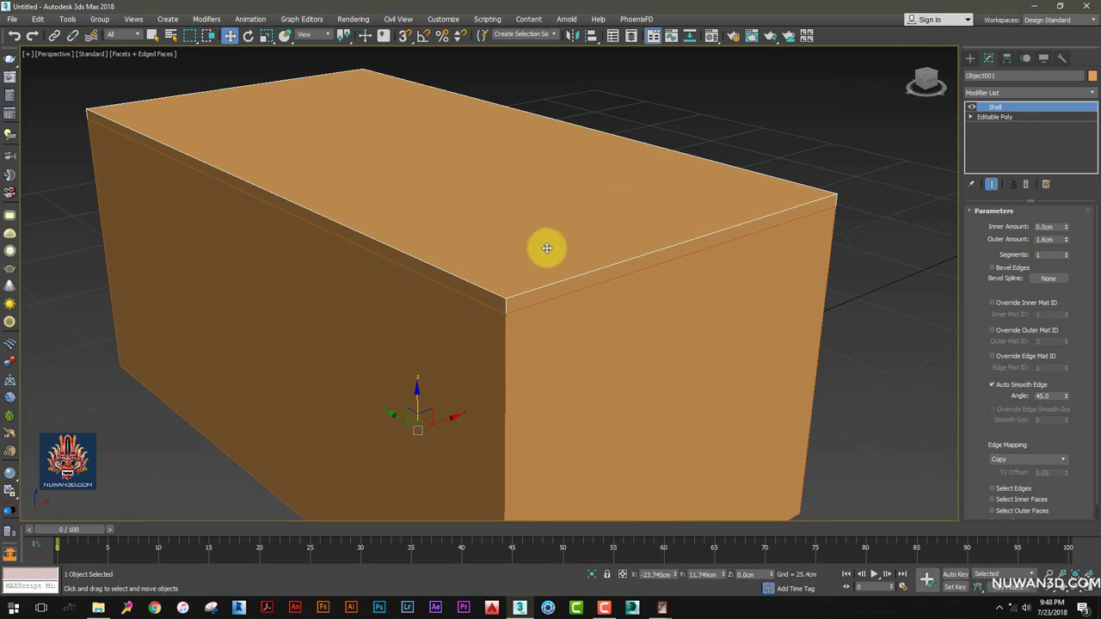
Convert Object001 to an Editable Poly and select its four top edges
right_click(529, 226)
mouse_move(567, 350)
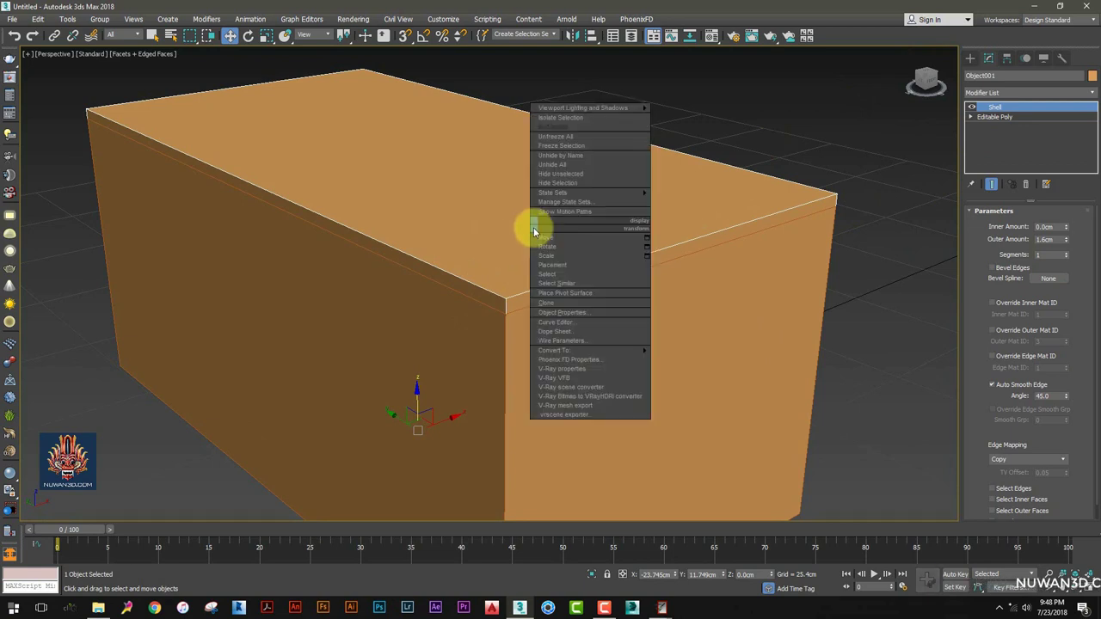
left_click(688, 359)
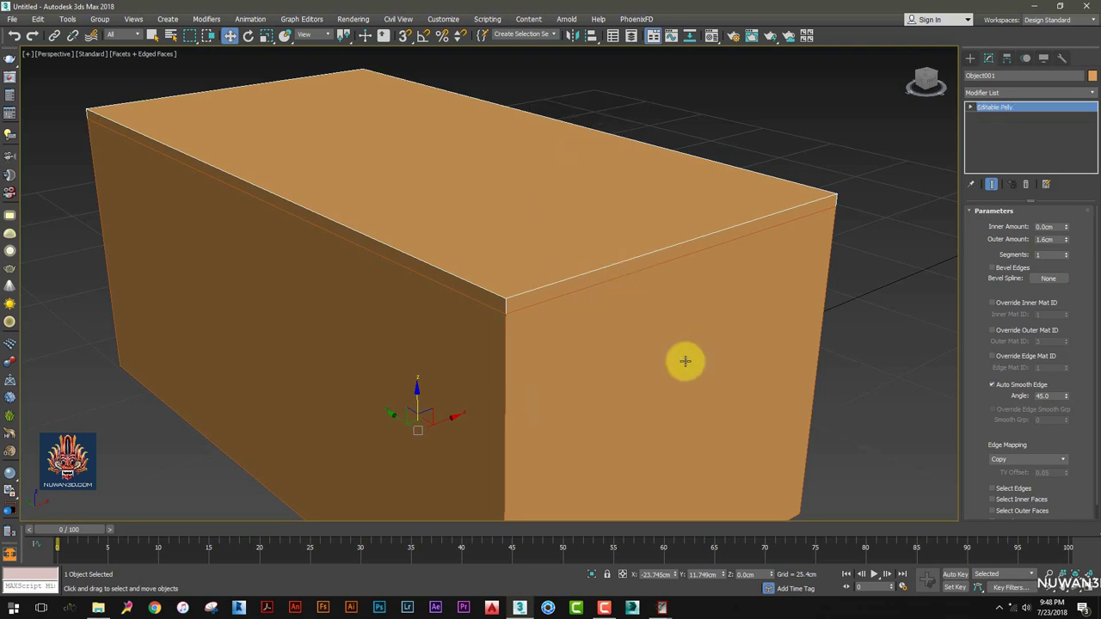
left_click(1013, 209)
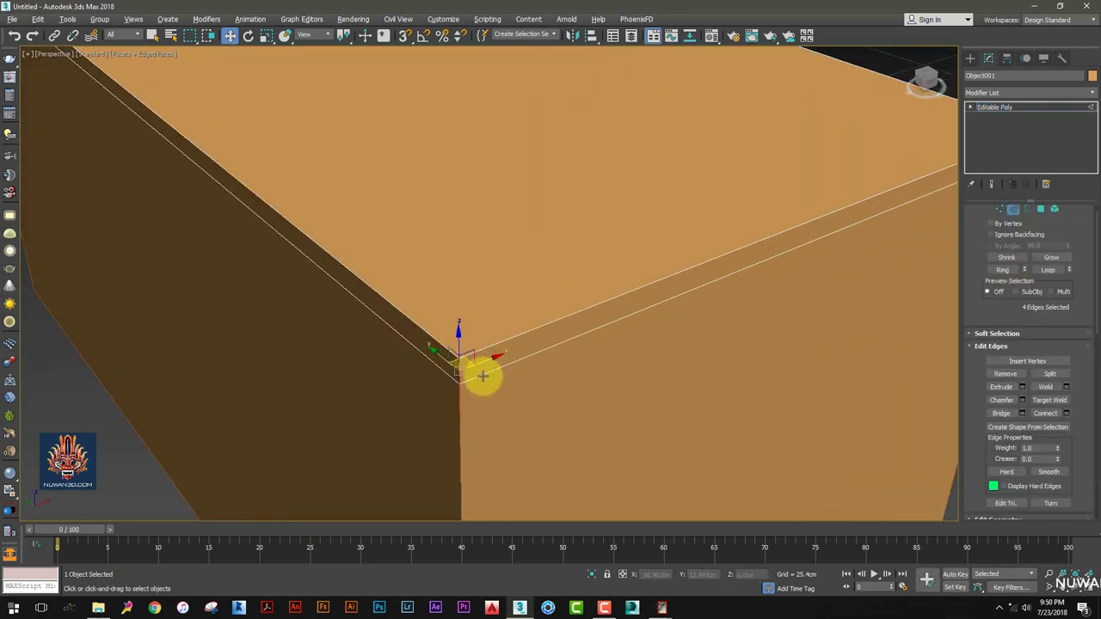
left_click(482, 352)
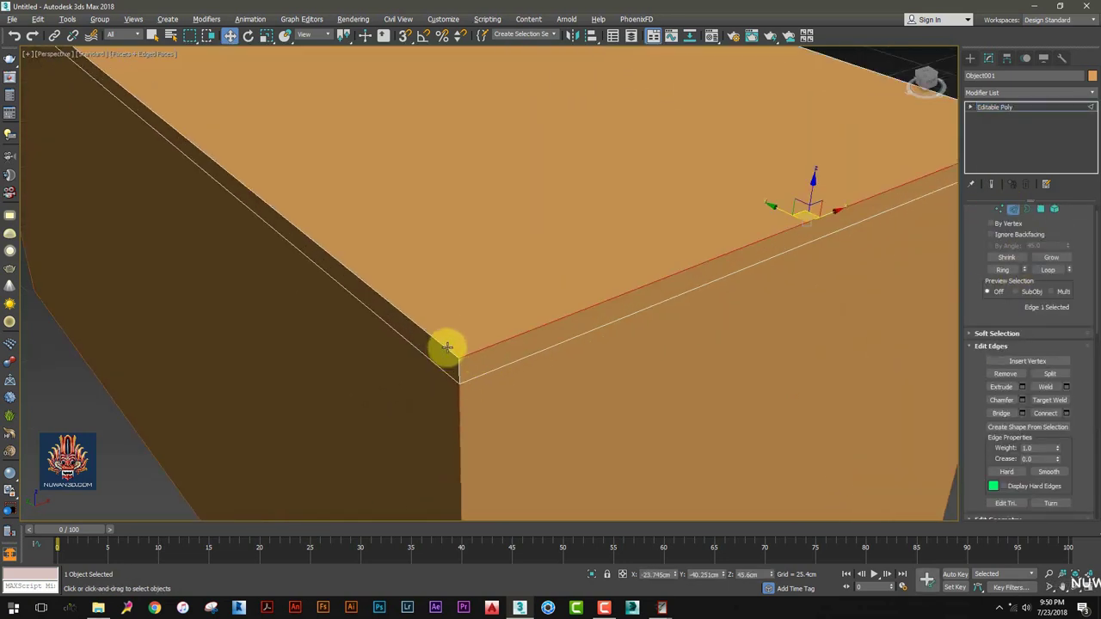
left_click(446, 347, "ctrl")
scroll(597, 270, "down", 4)
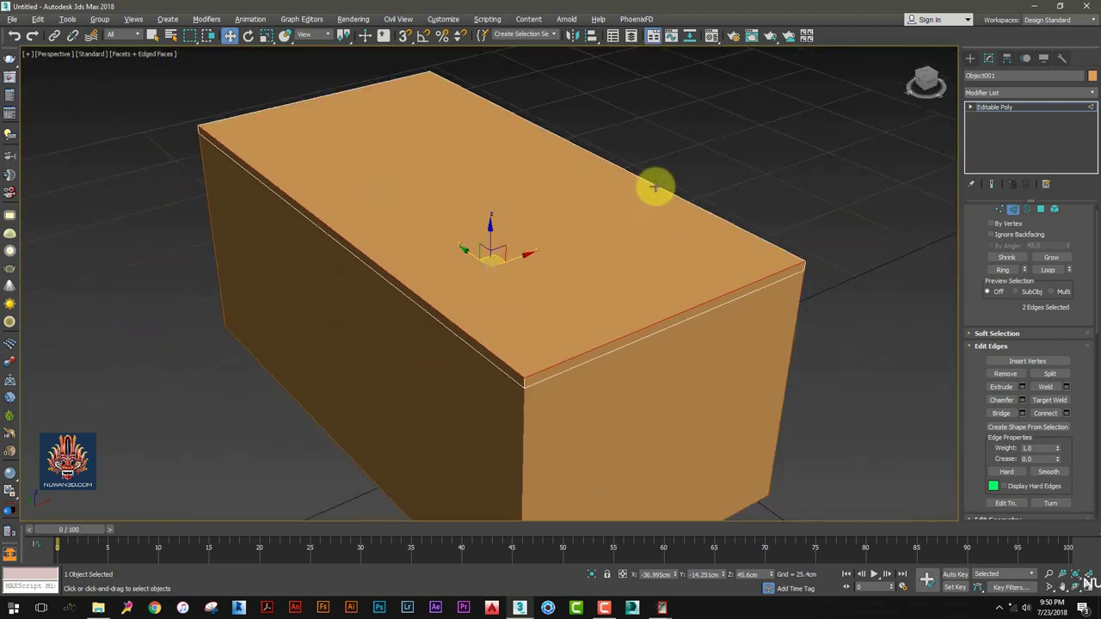
left_click(655, 187, "ctrl")
left_click(337, 104, "ctrl")
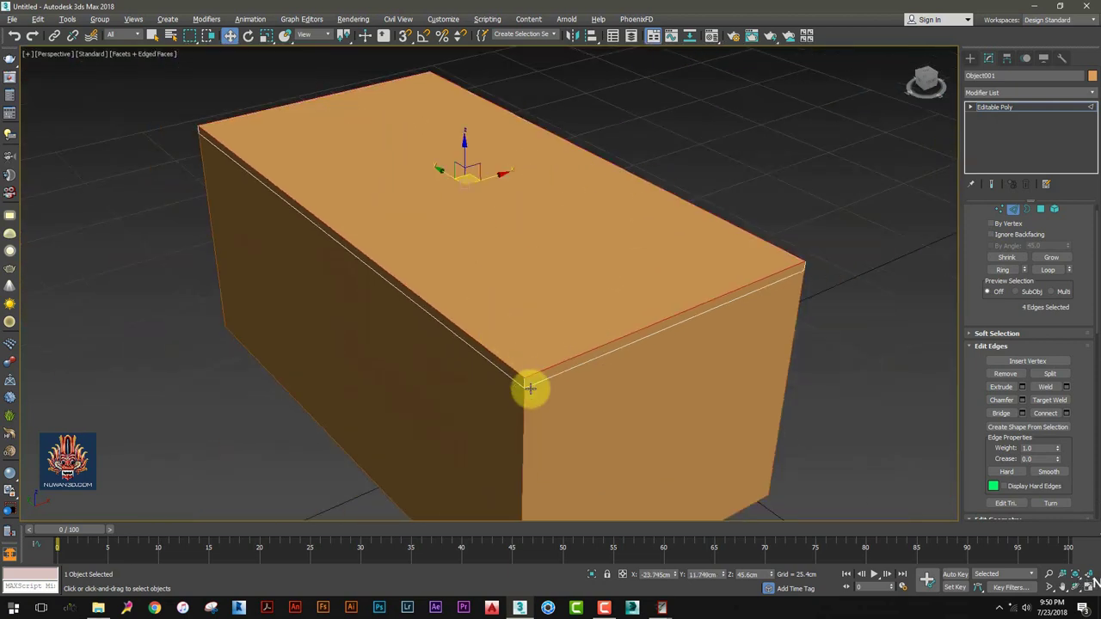
scroll(530, 389, "up", 5)
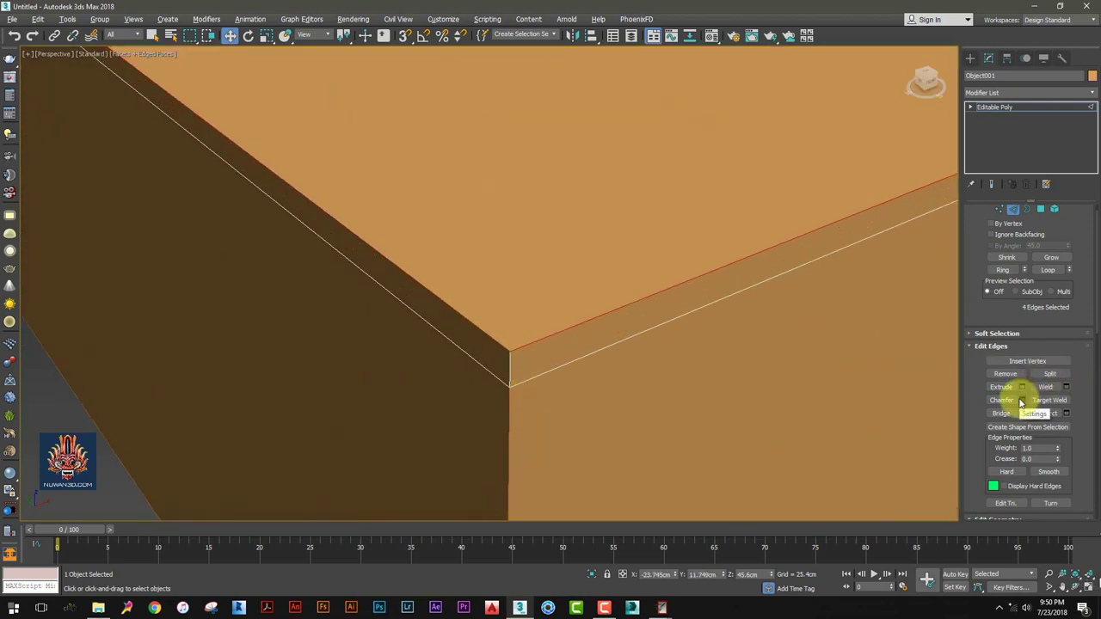
Chamfer the four selected top edges into a multi-segment rounded edge
left_click(1021, 400)
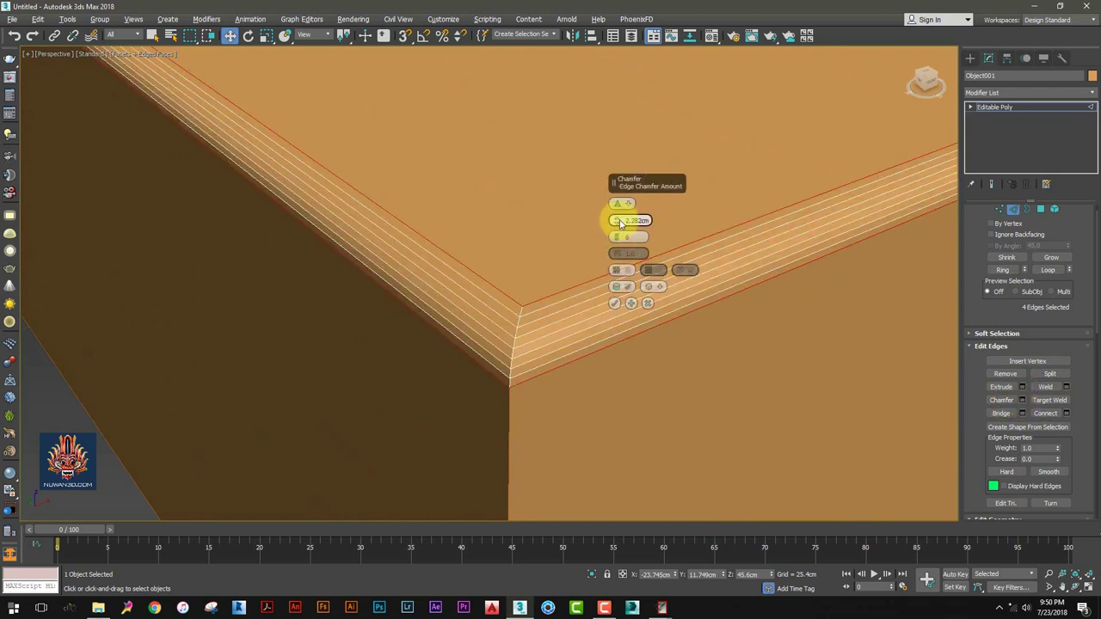
left_click_drag(621, 224, 627, 222)
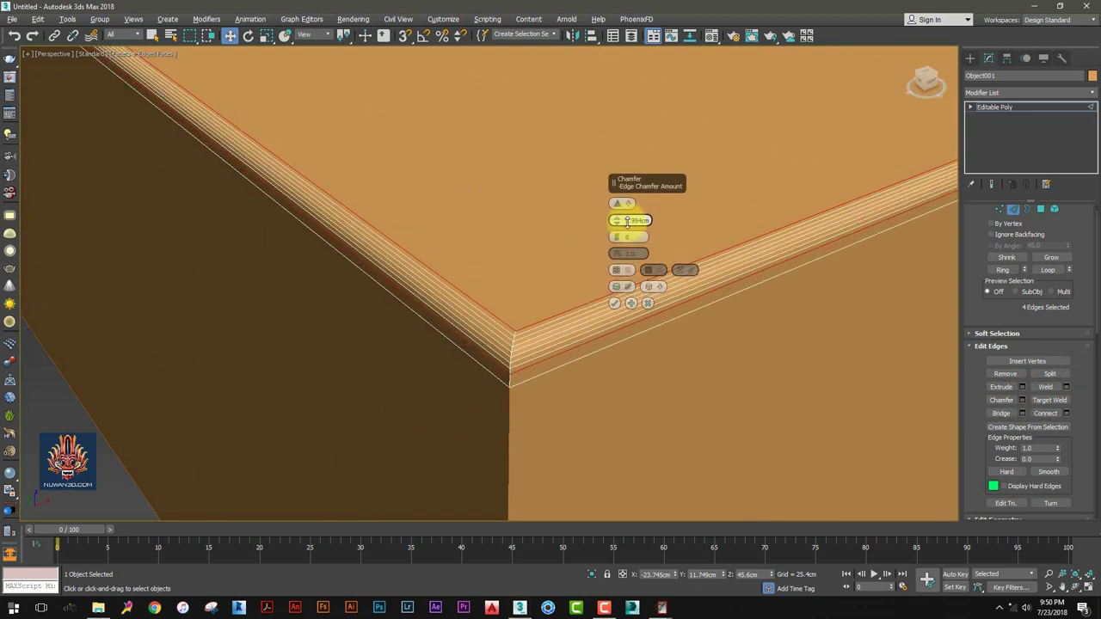
left_click(614, 302)
Select a corner's chamfer edge and vertical edge, then grow the selection with Loop
scroll(511, 278, "down", 5)
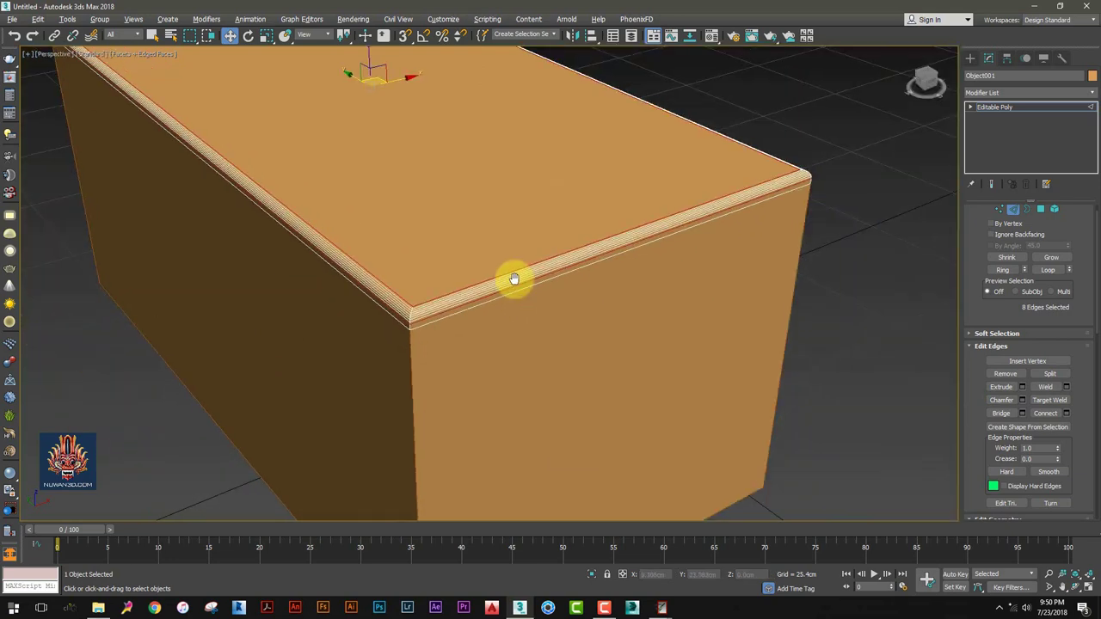
scroll(755, 258, "down", 2)
middle_click_drag(755, 258, 694, 253, "alt")
scroll(314, 323, "up", 3)
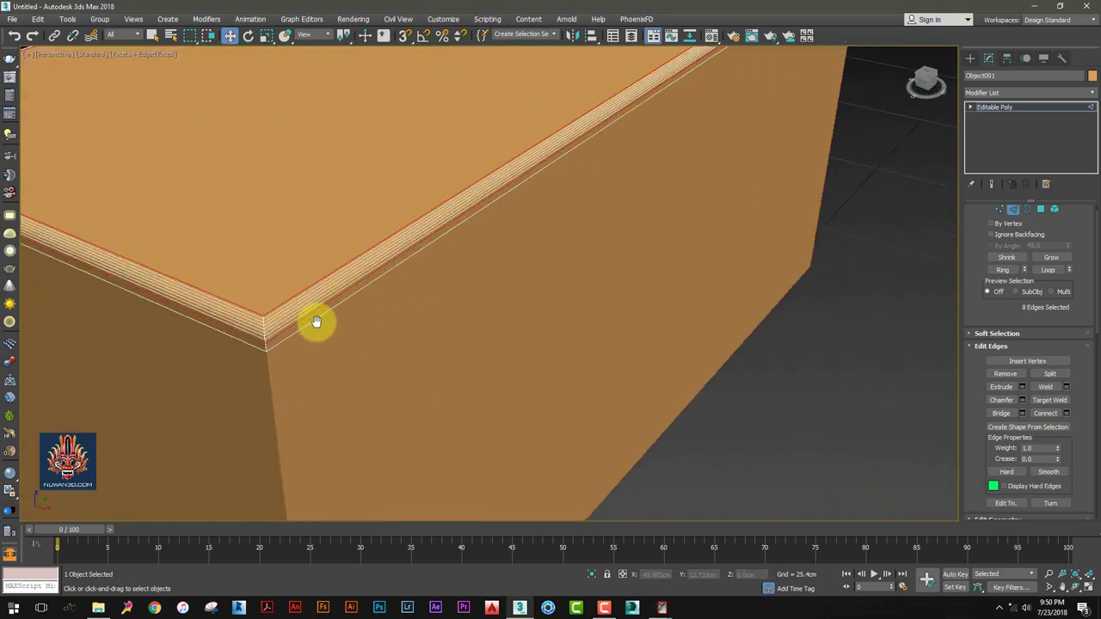
scroll(327, 323, "up", 2)
scroll(332, 323, "up", 1)
scroll(334, 324, "up", 1)
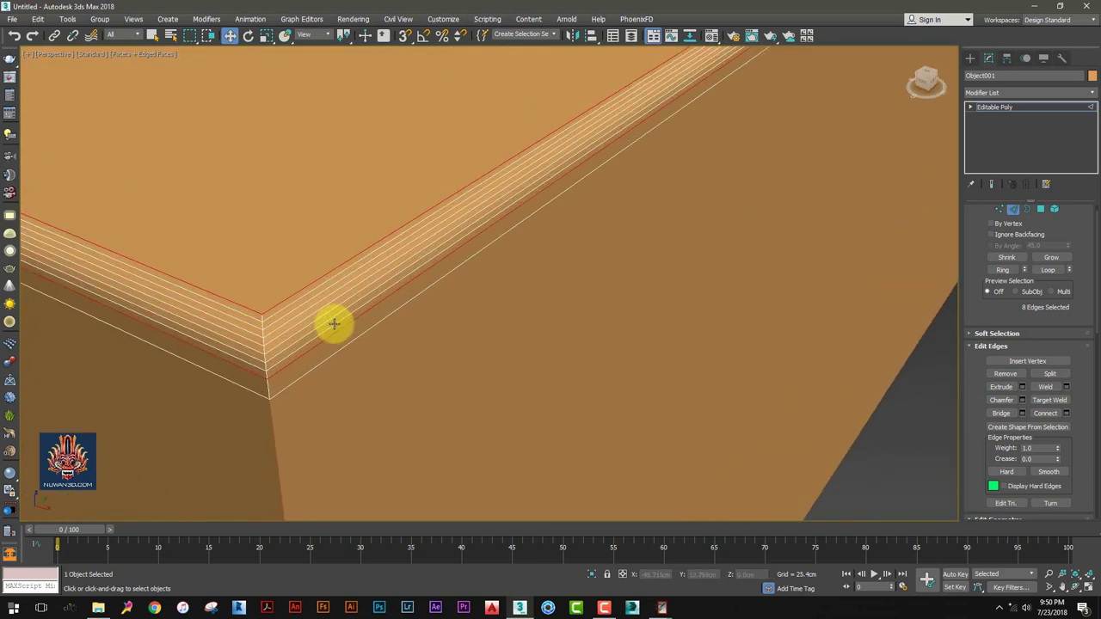
scroll(334, 323, "down", 5)
middle_click_drag(386, 344, 545, 339, "alt")
scroll(648, 280, "up", 4)
scroll(535, 320, "up", 2)
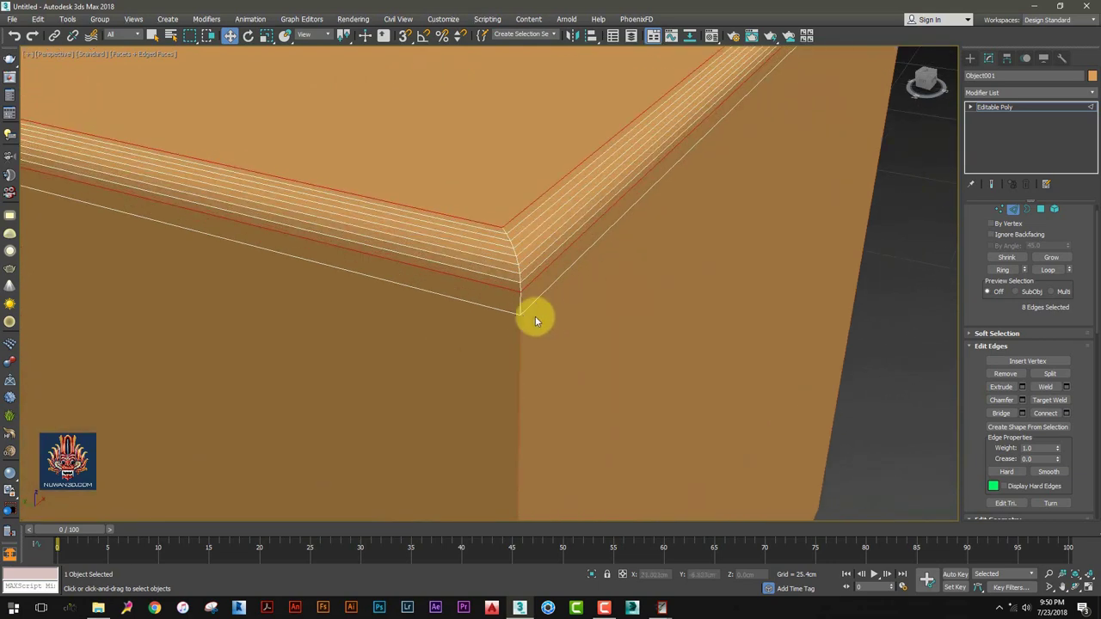
left_click(519, 302)
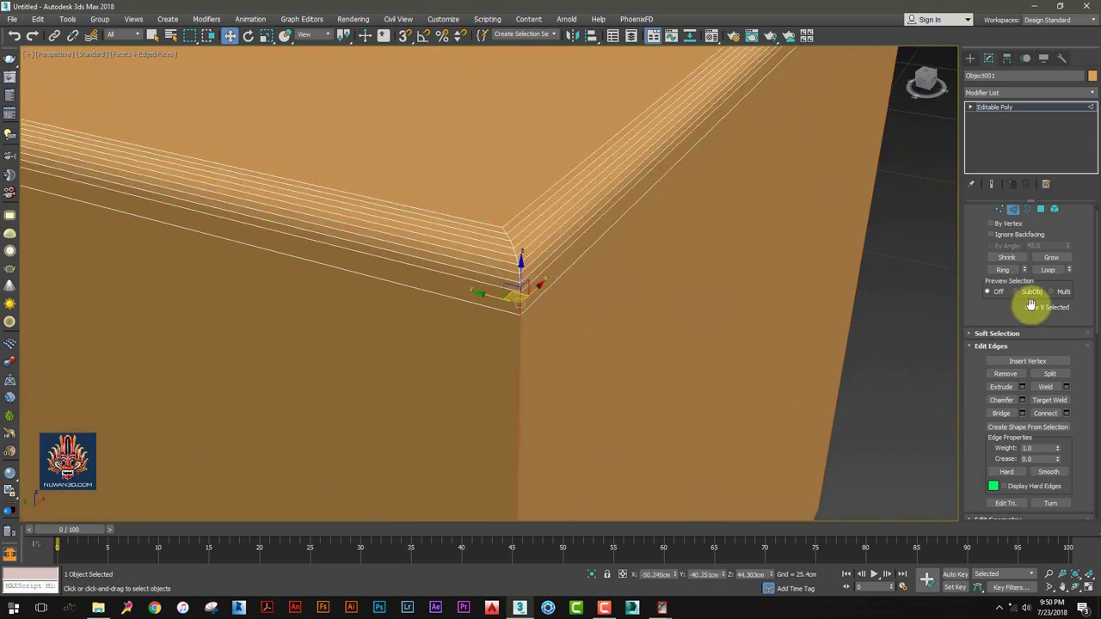
scroll(533, 284, "down", 3)
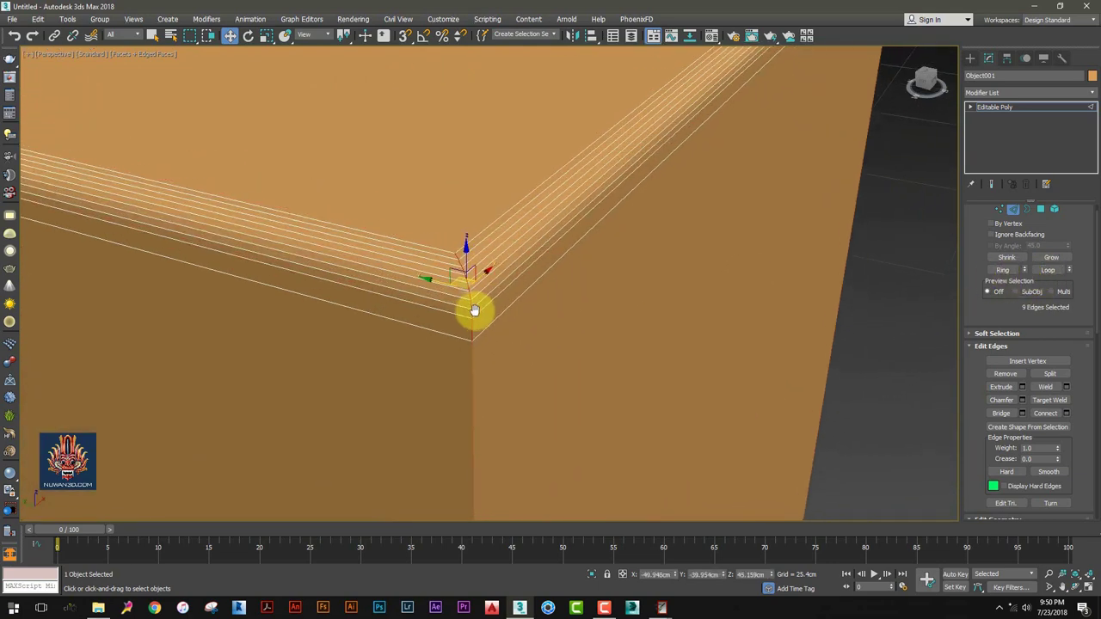
scroll(467, 307, "down", 2)
middle_click_drag(742, 253, 843, 302, "alt")
scroll(590, 324, "up", 4)
scroll(590, 324, "up", 2)
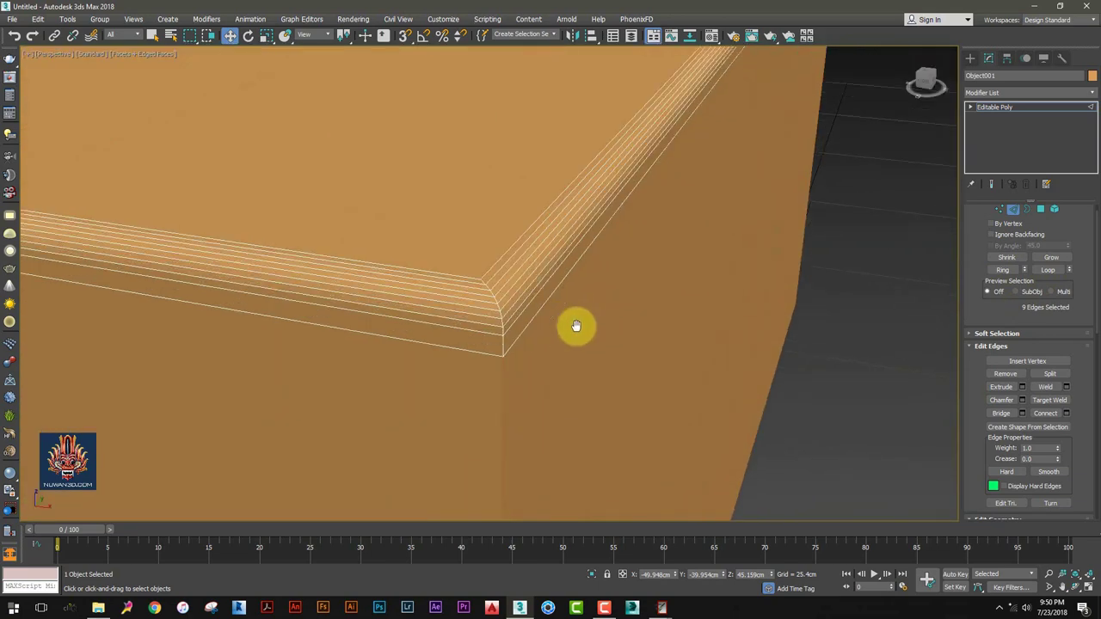
scroll(573, 324, "up", 2)
left_click(451, 355, "ctrl")
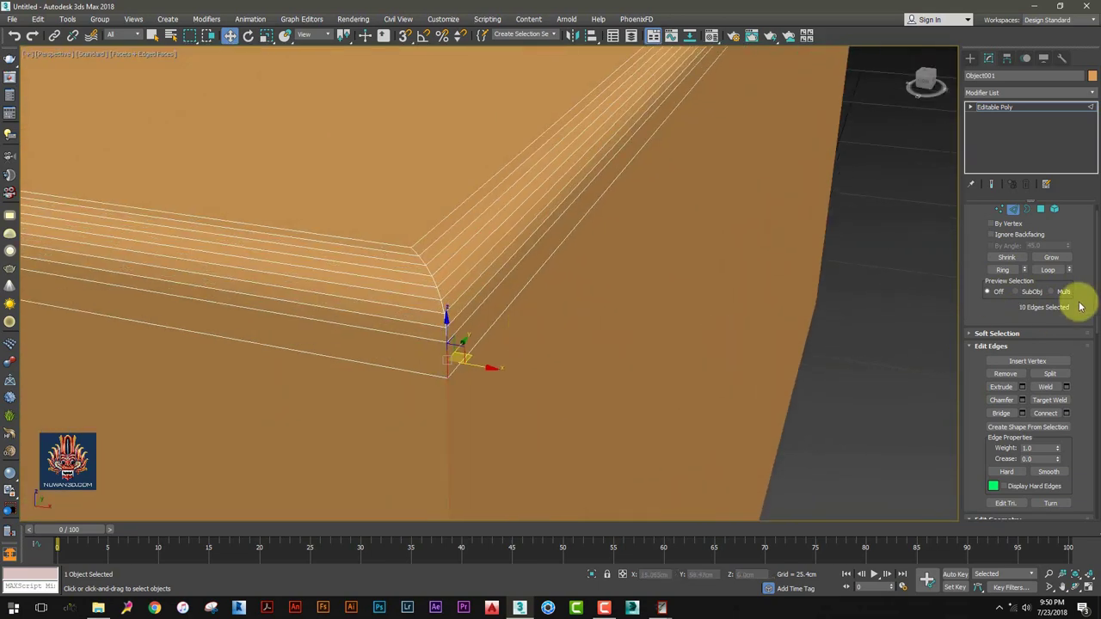
left_click(1048, 270)
Add another corner edge and extend it with Loop, bringing the selection to 36 edges
scroll(626, 278, "down", 2)
scroll(680, 258, "down", 3)
middle_click_drag(720, 236, 742, 341, "alt")
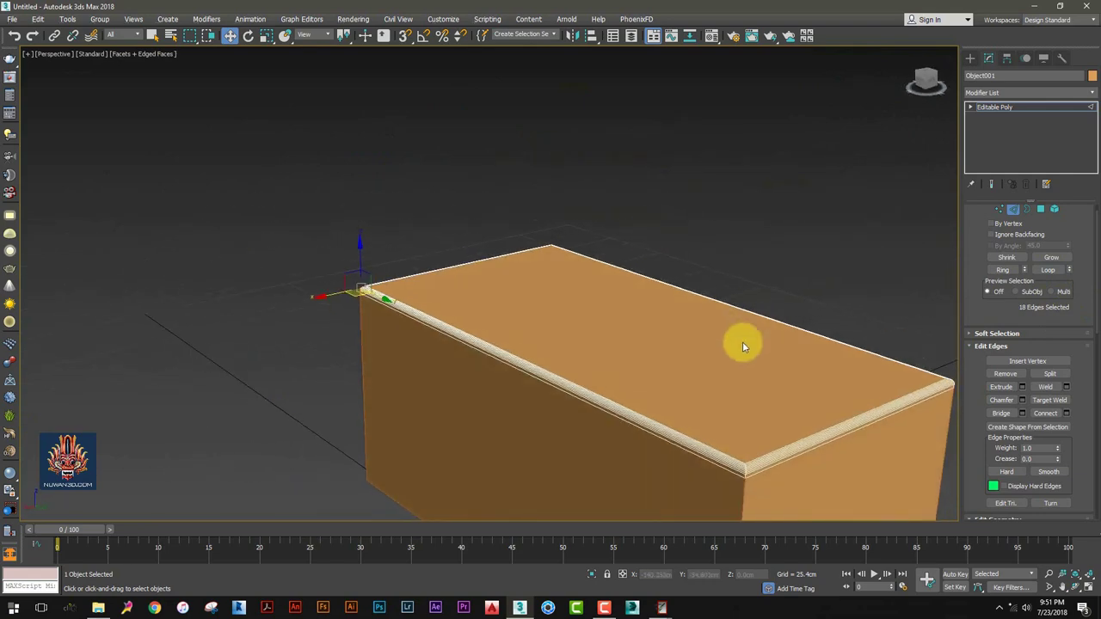
scroll(544, 242, "up", 3)
scroll(509, 354, "up", 3)
left_click(665, 276, "ctrl")
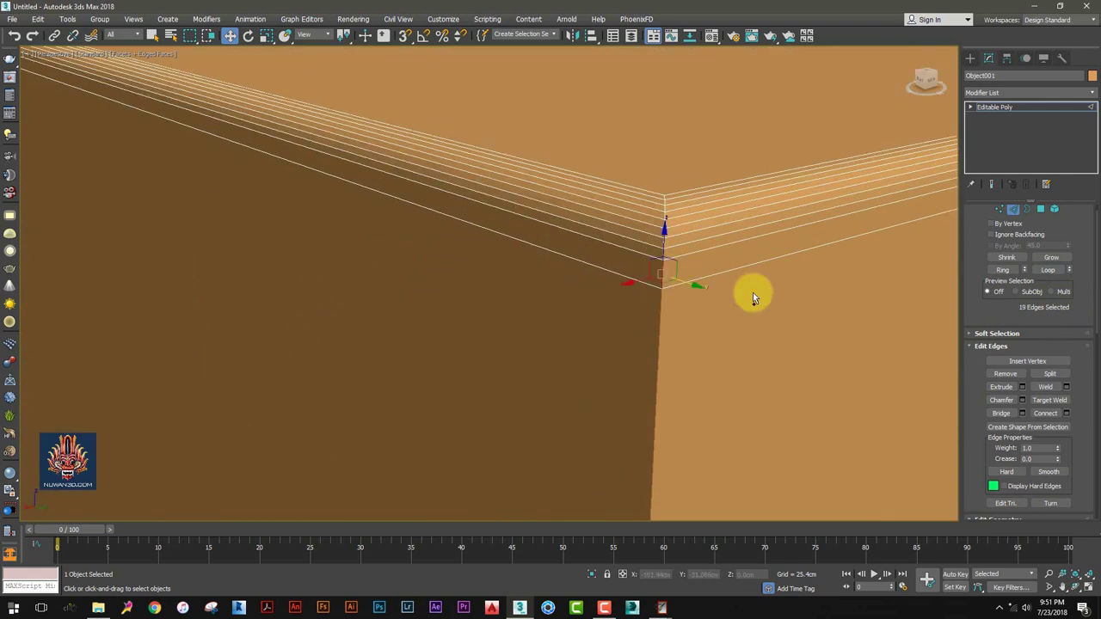
left_click(1048, 270)
scroll(656, 286, "down", 5)
mouse_move(655, 285)
middle_mouse_down("alt")
mouse_move(408, 311)
mouse_move(590, 297)
middle_mouse_up("alt")
scroll(568, 271, "up", 4)
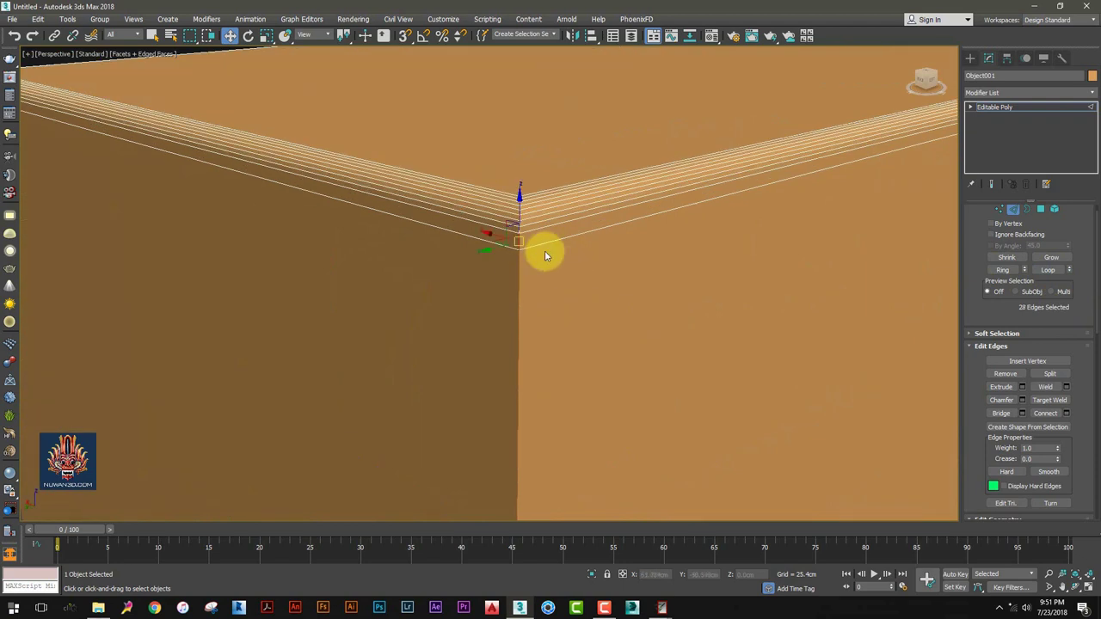
right_click(884, 38)
left_click(864, 244)
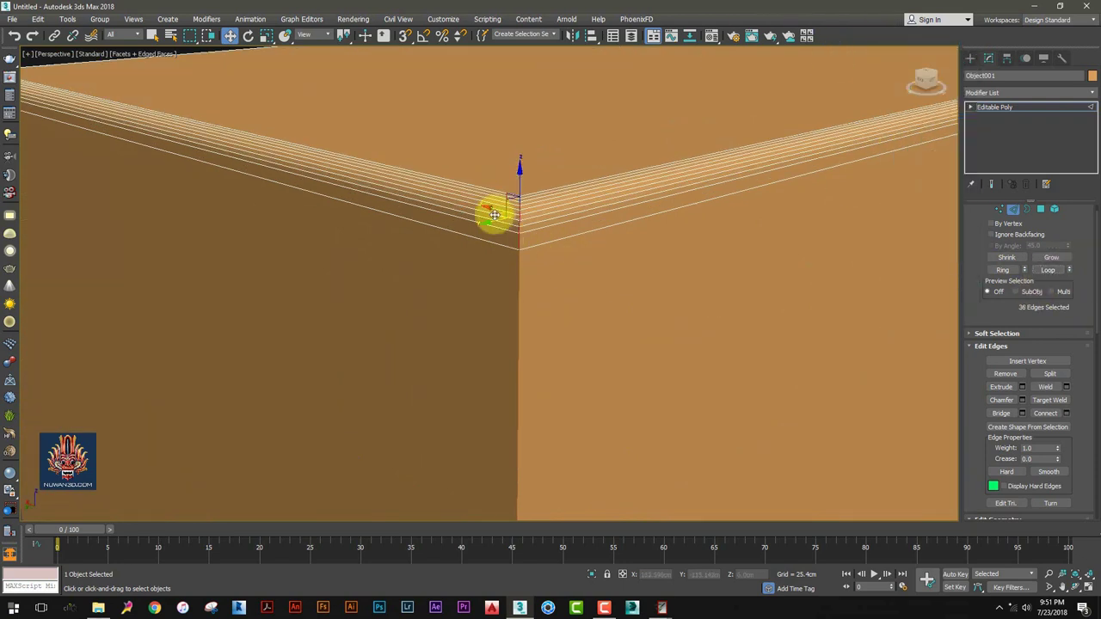
middle_click_drag(491, 214, 624, 252, "alt")
scroll(654, 262, "down", 5)
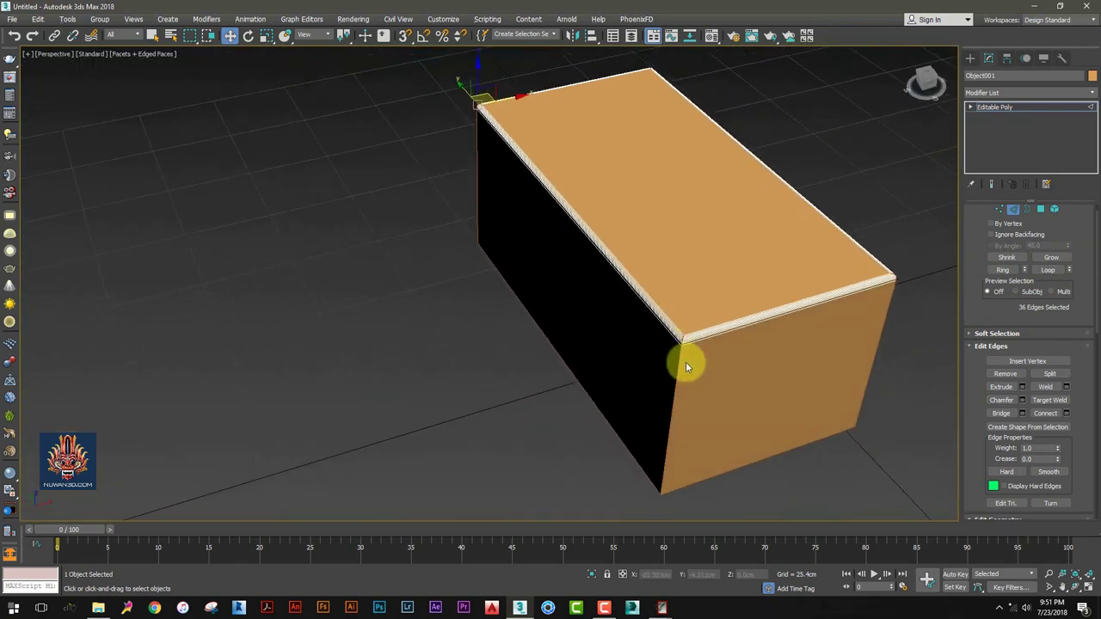
scroll(685, 361, "up", 5)
scroll(688, 295, "up", 2)
mouse_move(679, 282)
middle_mouse_down()
mouse_move(614, 270)
mouse_move(742, 287)
mouse_move(519, 243)
mouse_move(566, 254)
middle_mouse_up()
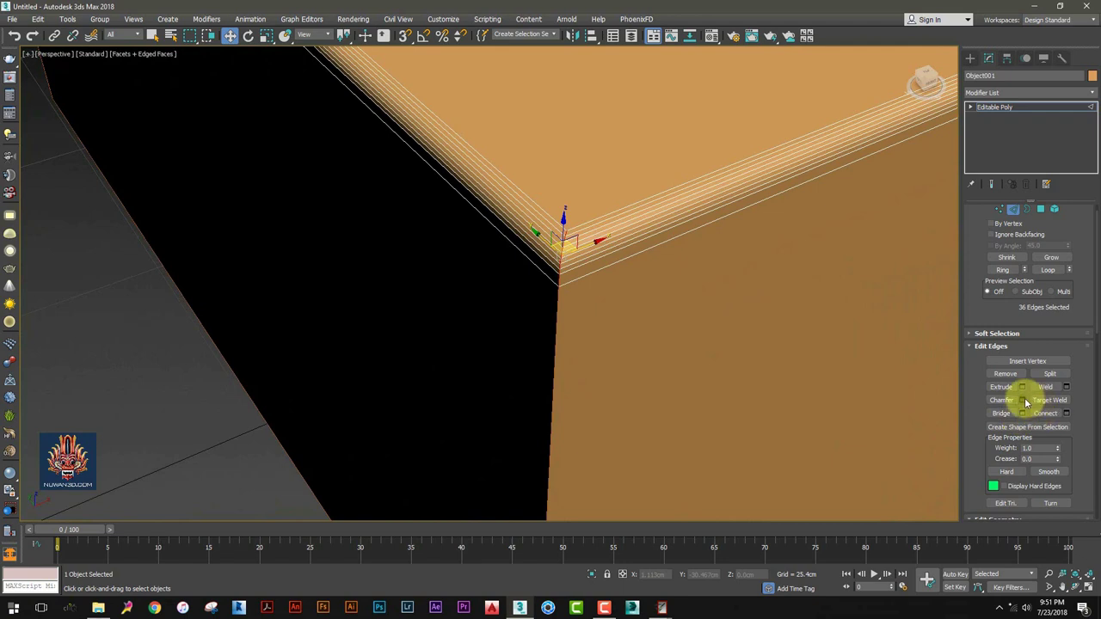
Chamfer the selected corner edges by about 1 cm
left_click(1022, 400)
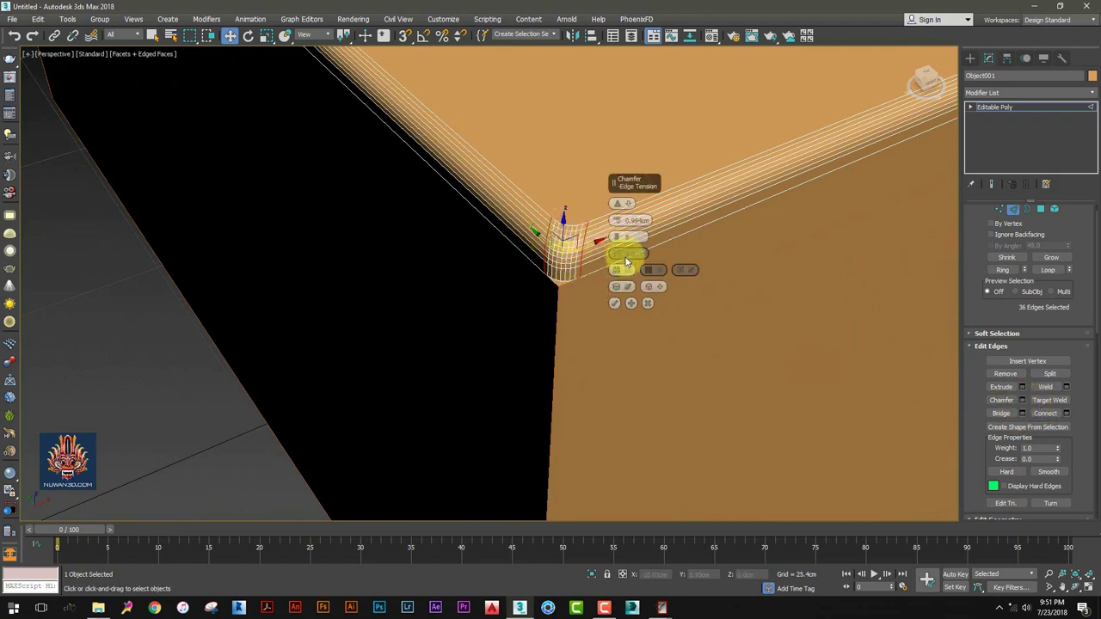
left_click_drag(616, 221, 634, 220)
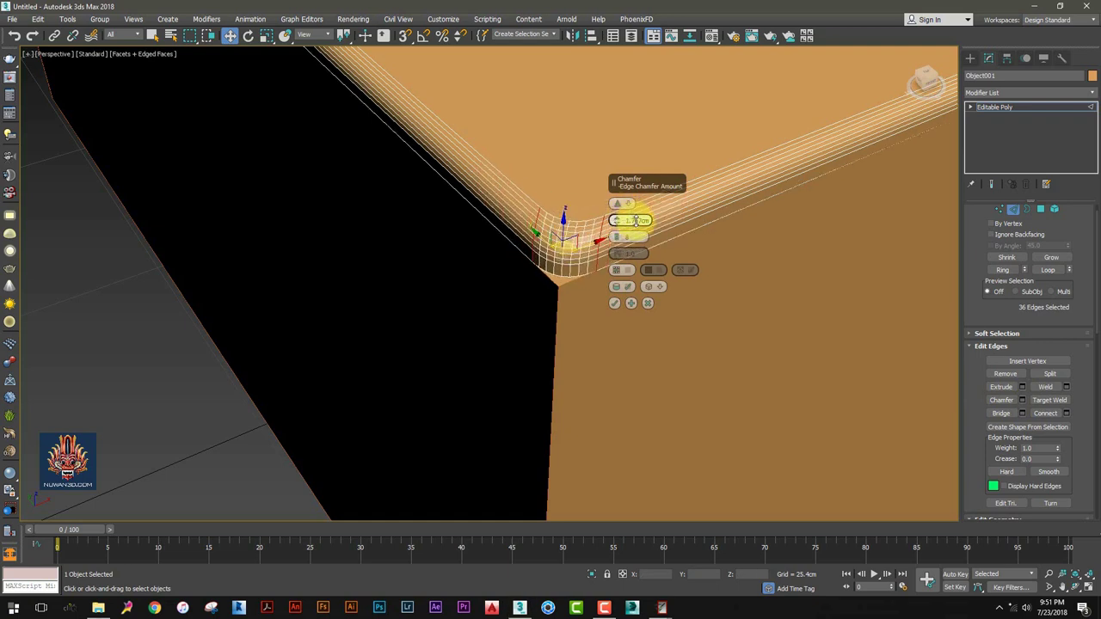
left_click(631, 301)
Exit edge editing, deselect to inspect the rounded corners, then reselect the box
scroll(631, 290, "down", 5)
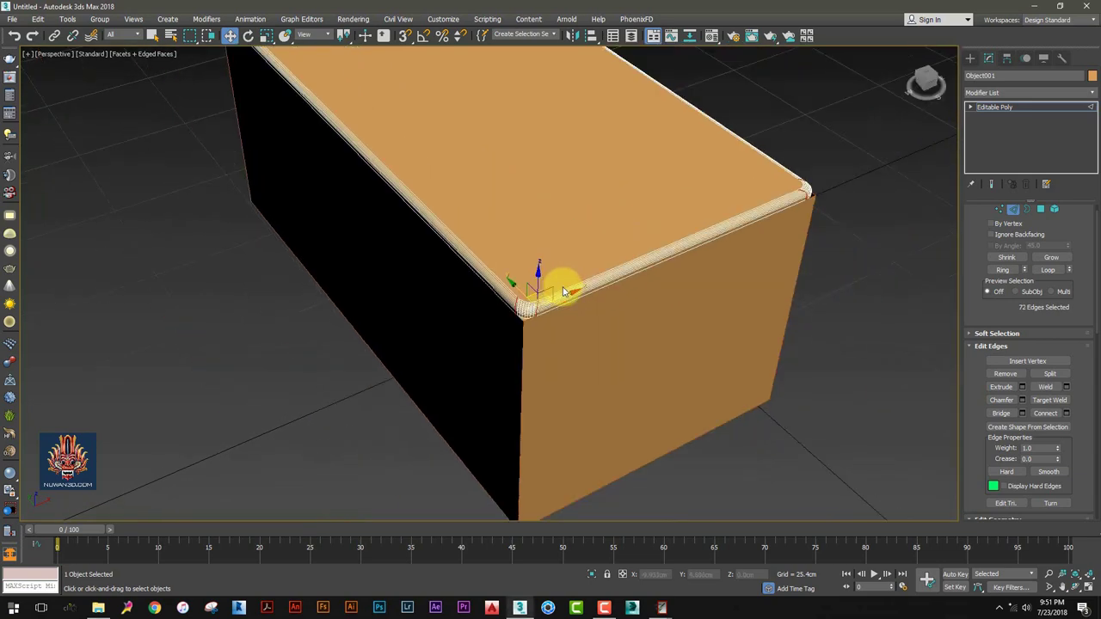
mouse_move(564, 292)
middle_mouse_down("alt")
mouse_move(621, 270)
mouse_move(590, 270)
middle_mouse_up("alt")
left_click(972, 58)
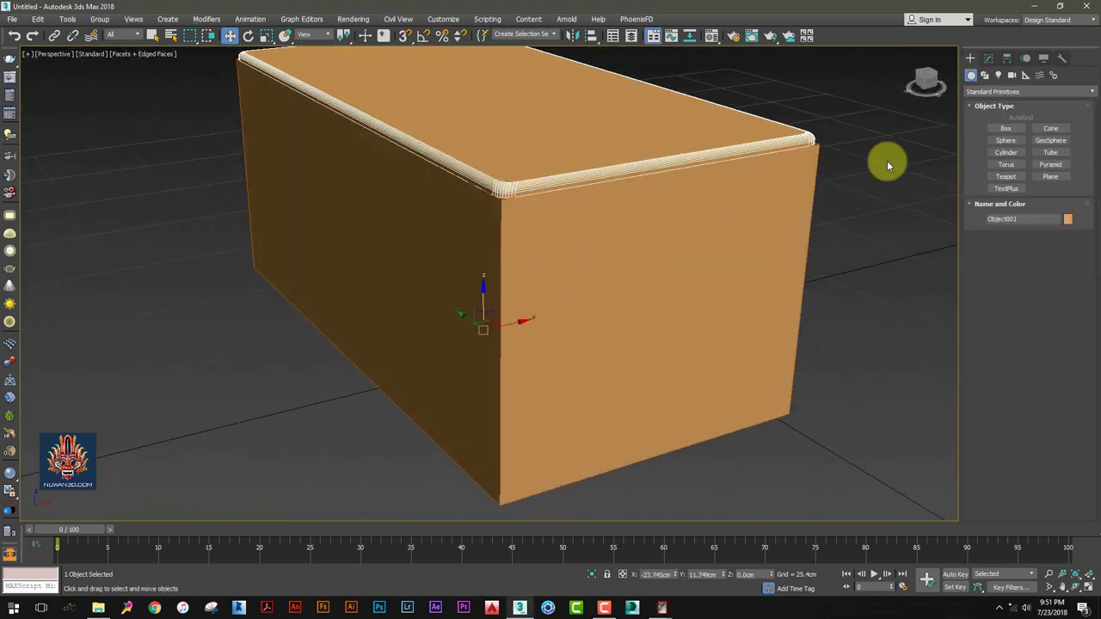
left_click(888, 165)
scroll(531, 197, "up", 3)
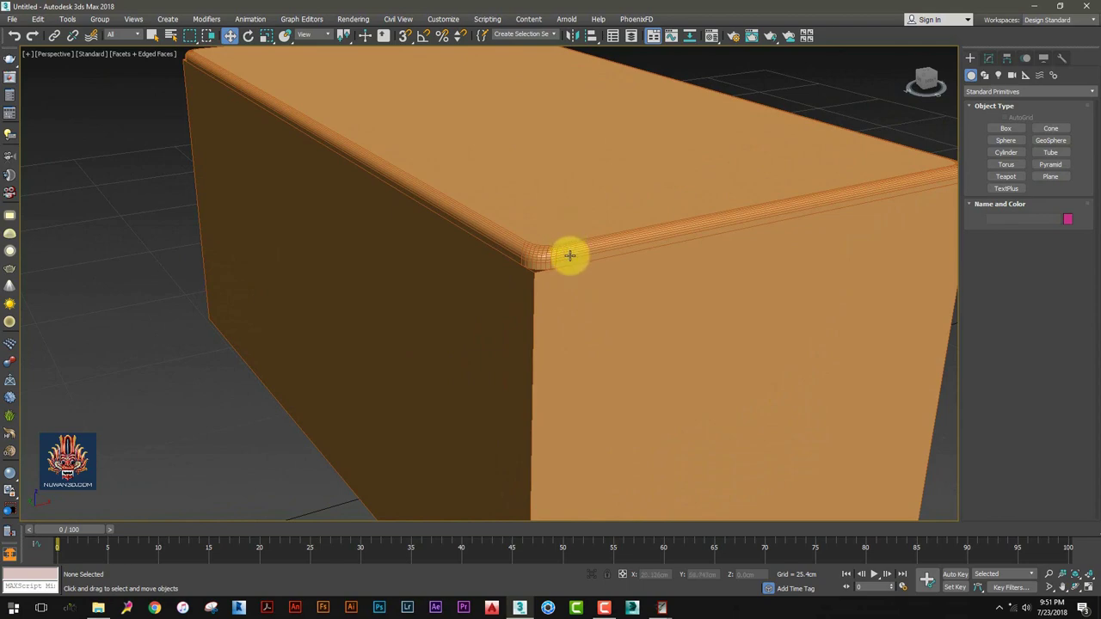
scroll(570, 255, "up", 1)
left_click(576, 256)
mouse_move(593, 253)
middle_mouse_down("alt")
mouse_move(612, 261)
mouse_move(519, 263)
middle_mouse_up("alt")
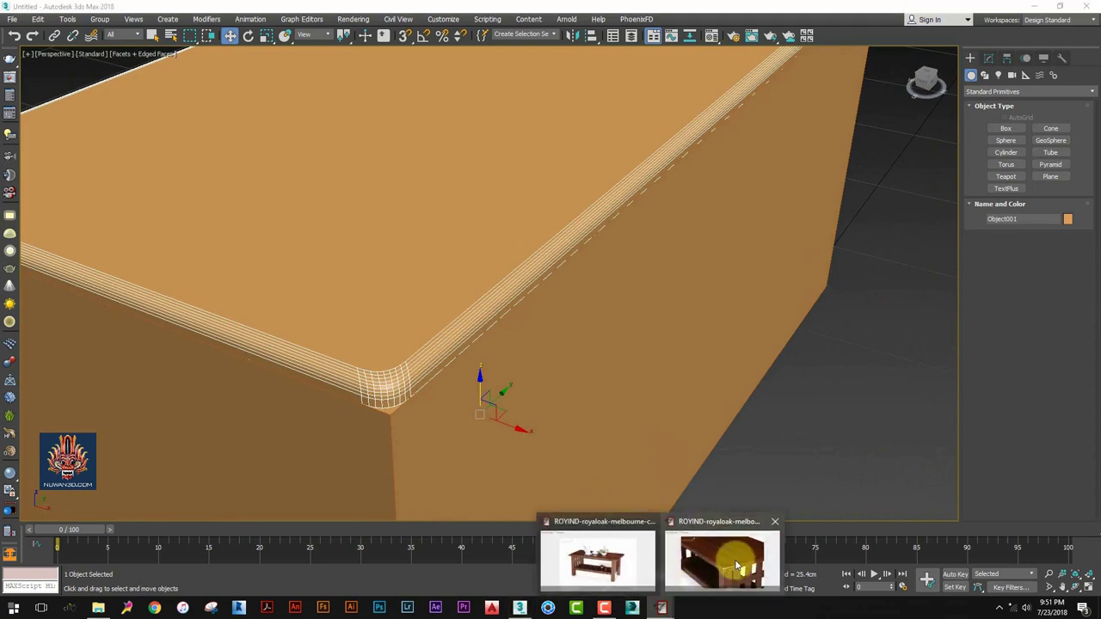
mouse_move(661, 608)
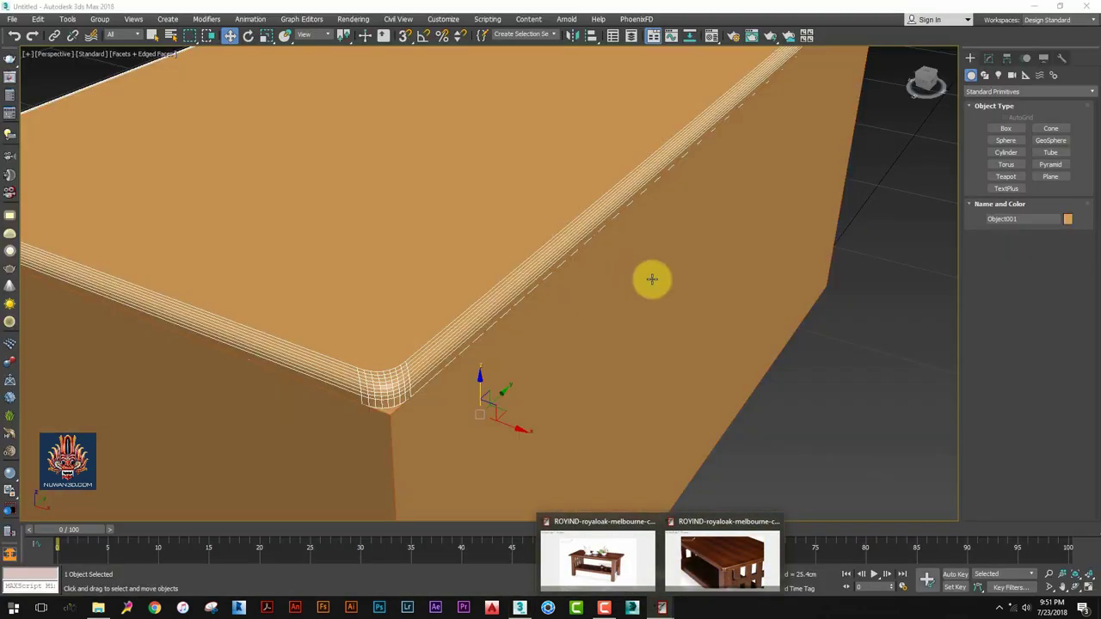
mouse_move(652, 278)
middle_mouse_down("alt")
mouse_move(685, 266)
mouse_move(547, 348)
middle_mouse_up("alt")
key("shift+z")
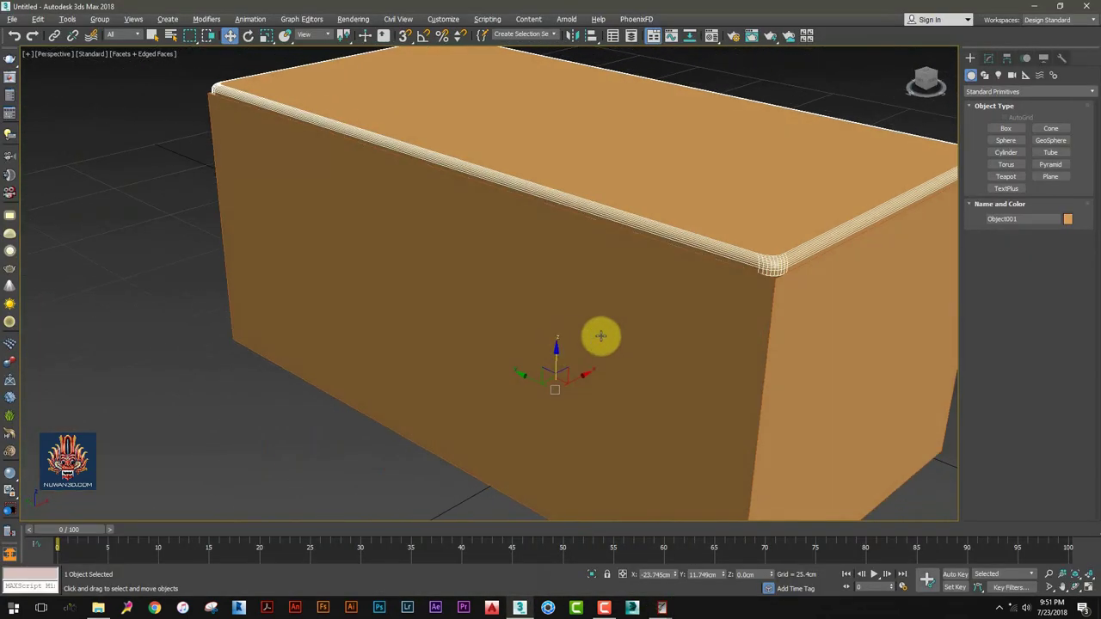
scroll(752, 266, "up", 3)
middle_click_drag(659, 284, 543, 253)
scroll(544, 253, "down", 5)
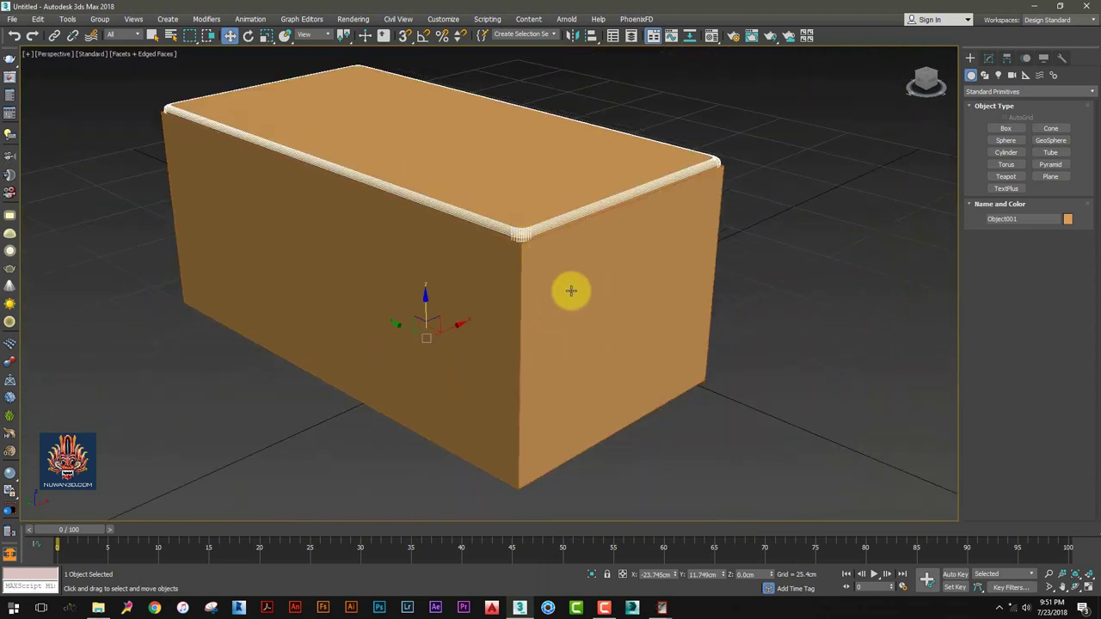
mouse_move(602, 307)
middle_mouse_down("alt")
mouse_move(686, 319)
mouse_move(676, 317)
middle_mouse_up("alt")
scroll(686, 319, "down", 1)
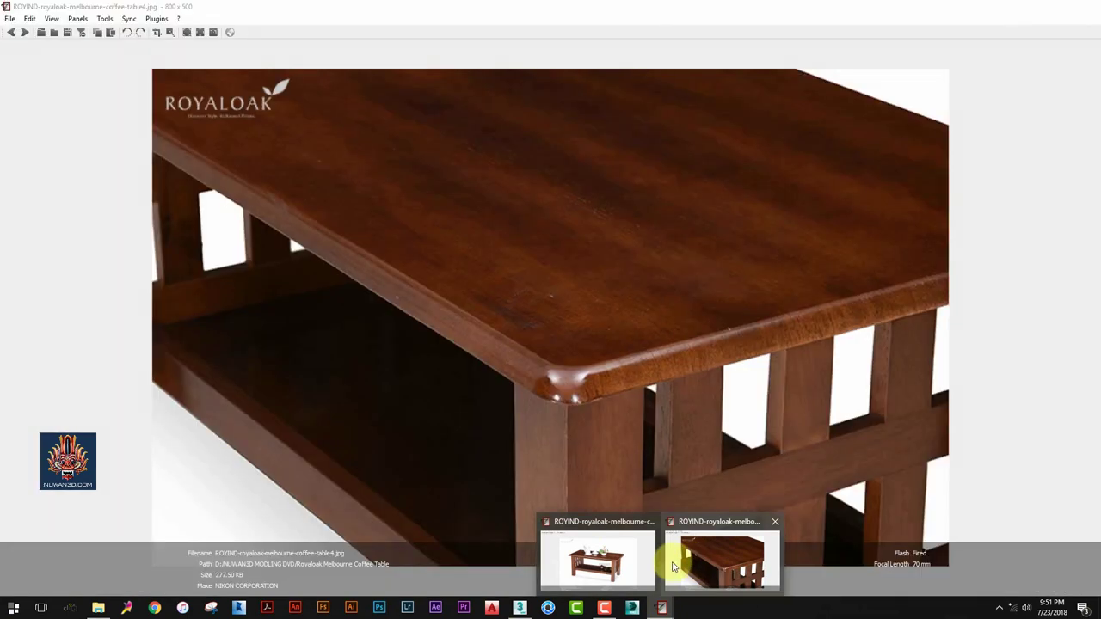
left_click(688, 559)
scroll(627, 258, "down", 1)
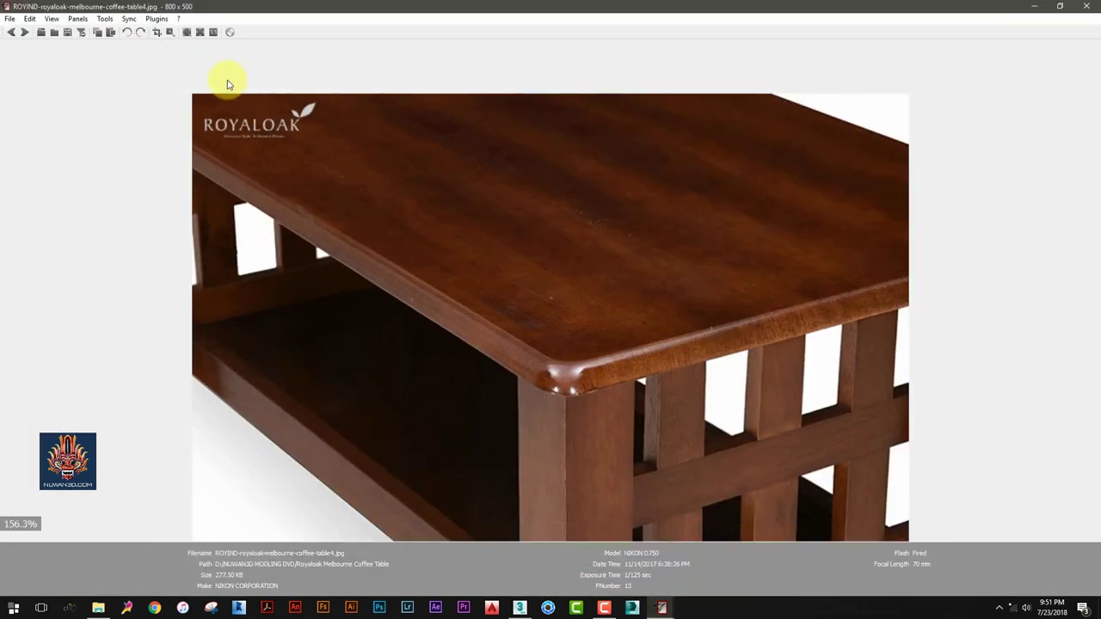
left_click(25, 33)
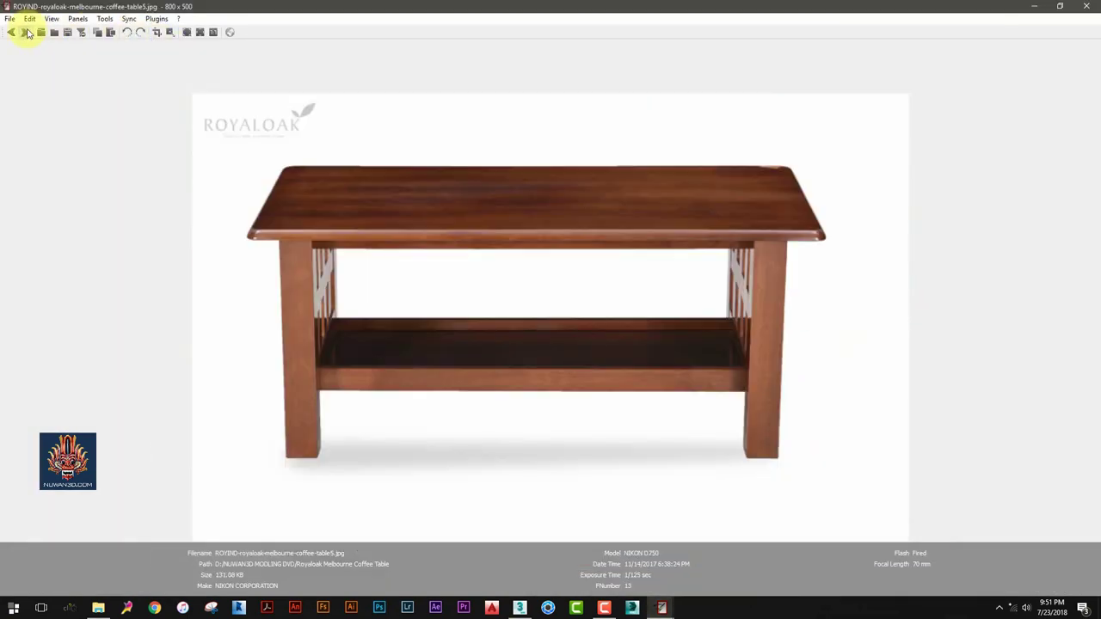
left_click(25, 33)
left_click(26, 32)
left_click(26, 32)
left_click(25, 33)
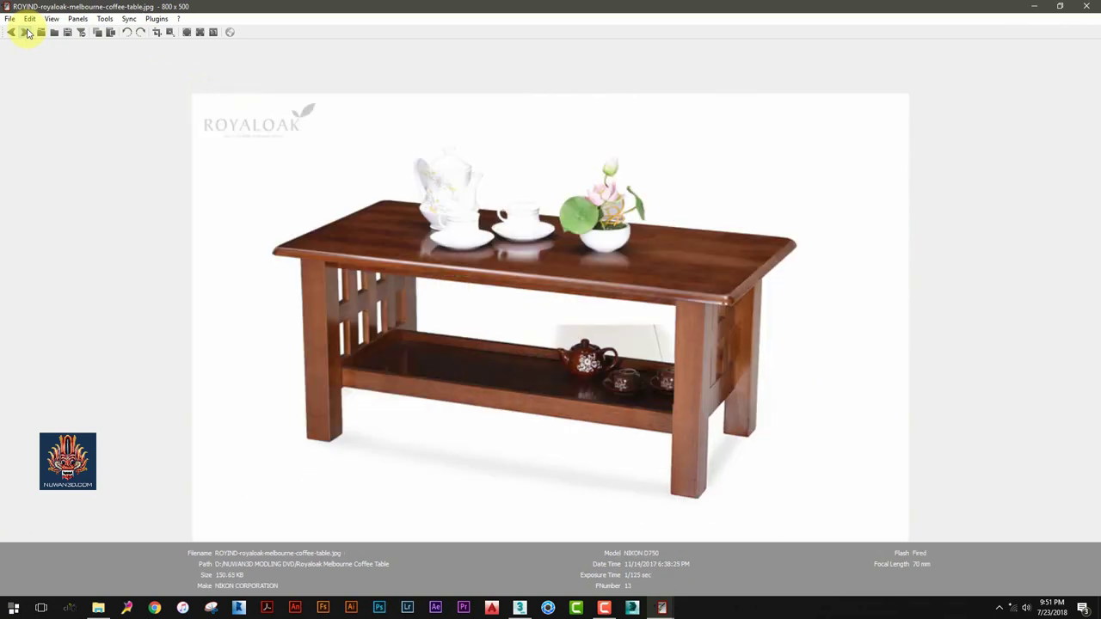
left_click(27, 32)
left_click(26, 33)
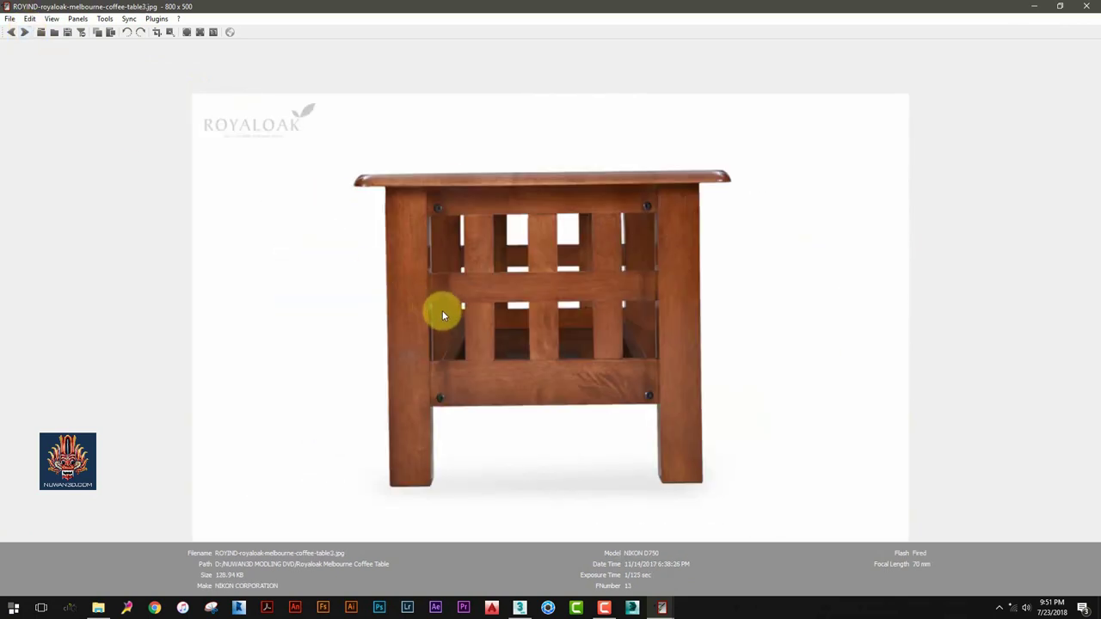
scroll(442, 314, "up", 1)
scroll(421, 305, "up", 1)
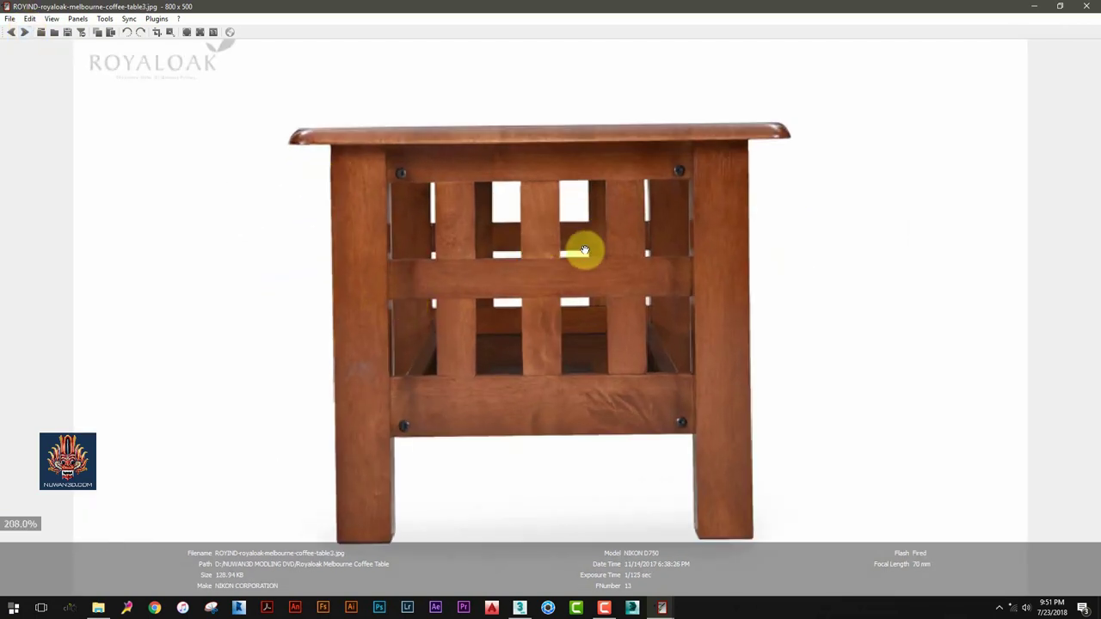
left_click_drag(584, 250, 563, 204)
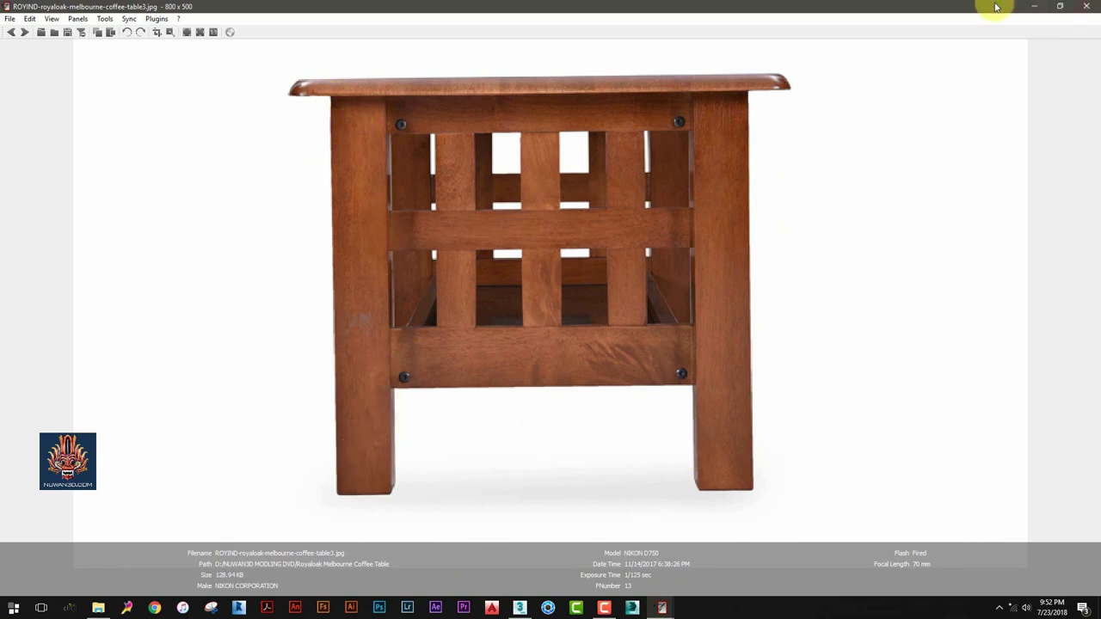
left_click_drag(996, 7, 216, 91)
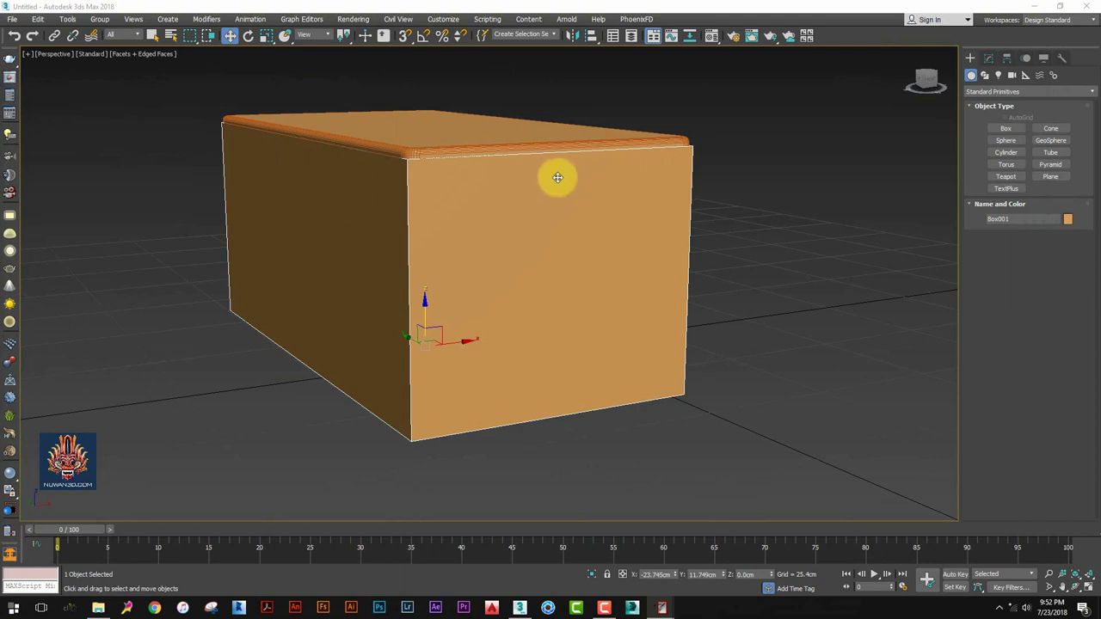
Maximize the Front view, framed on the block
left_click(559, 177)
key("alt+w")
scroll(677, 186, "down", 3)
middle_click_drag(677, 186, 671, 118)
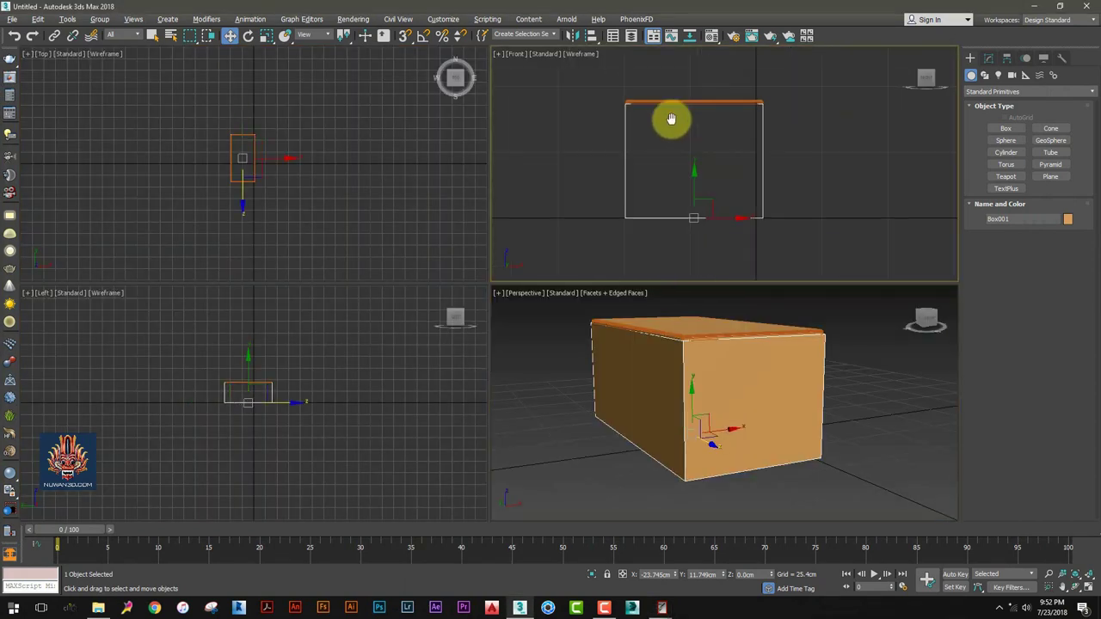
key("alt+w")
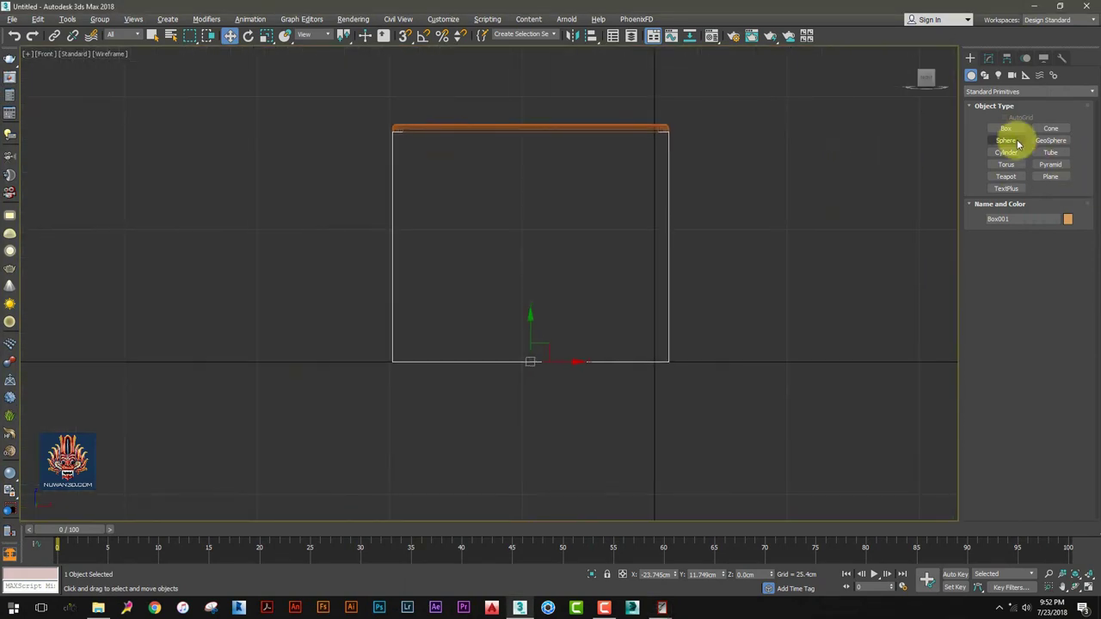
Draw a tall thin Box002 from the block's lower-left corner up to the tabletop and make it see-through
left_click(1017, 131)
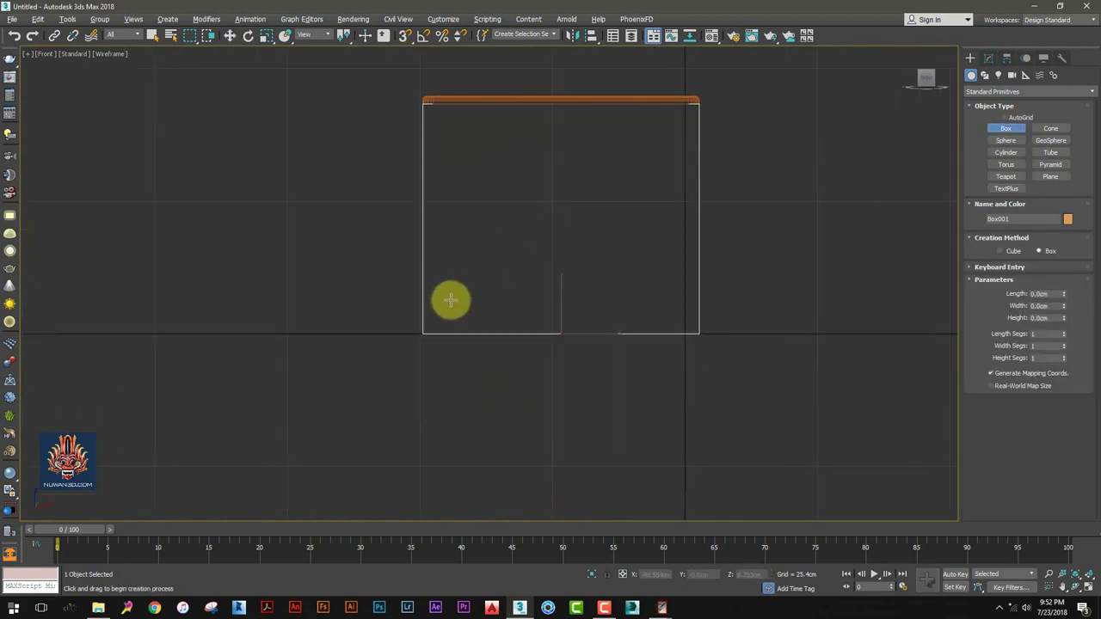
scroll(439, 318, "up", 2)
middle_click_drag(396, 361, 370, 413)
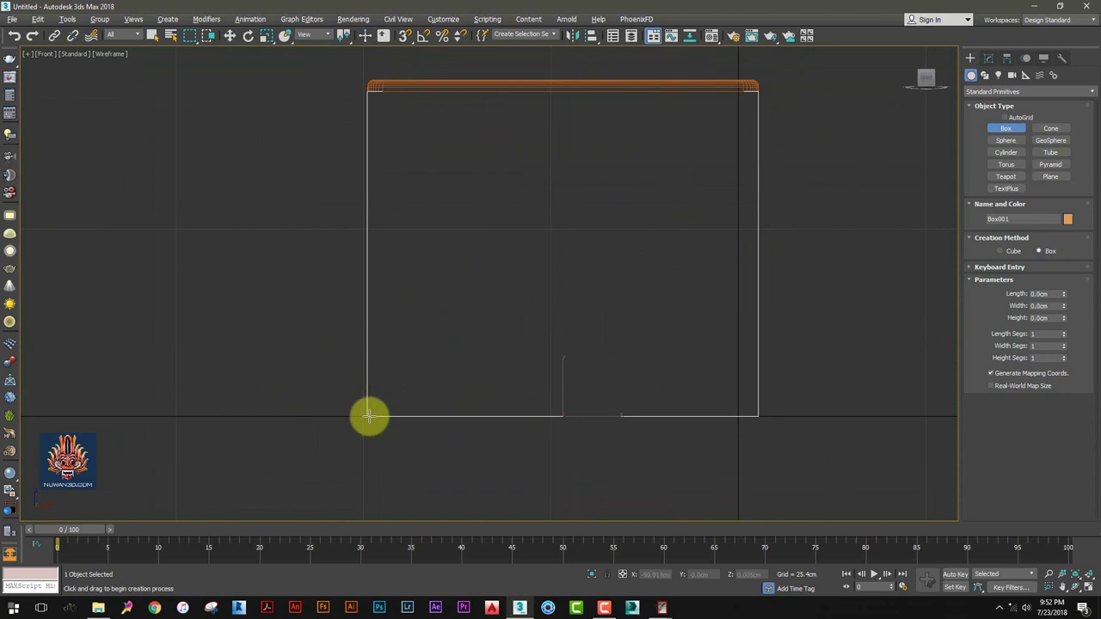
mouse_move(367, 417)
left_mouse_down()
mouse_move(445, 209)
mouse_move(434, 93)
left_mouse_up()
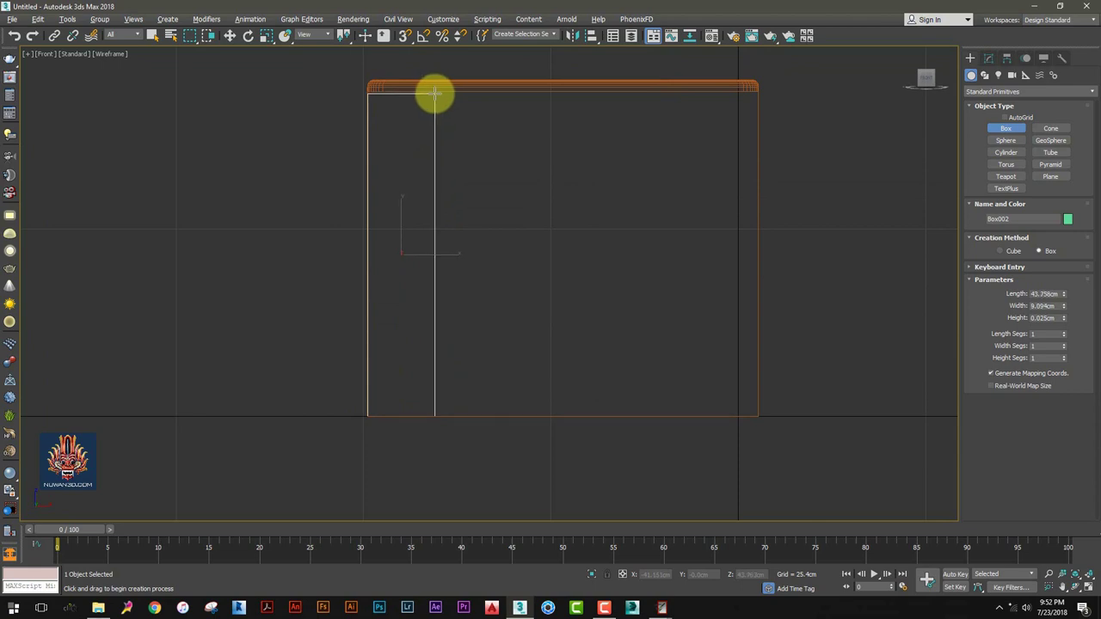
key("alt+w")
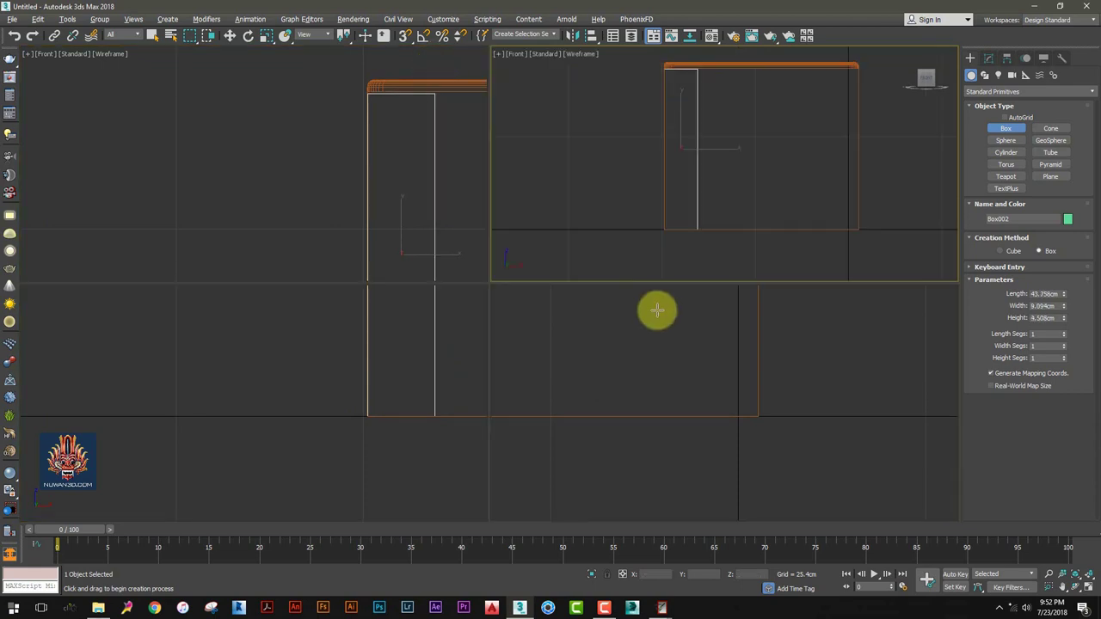
right_click(754, 405)
key("alt+x")
key("alt+w")
scroll(544, 350, "up", 3)
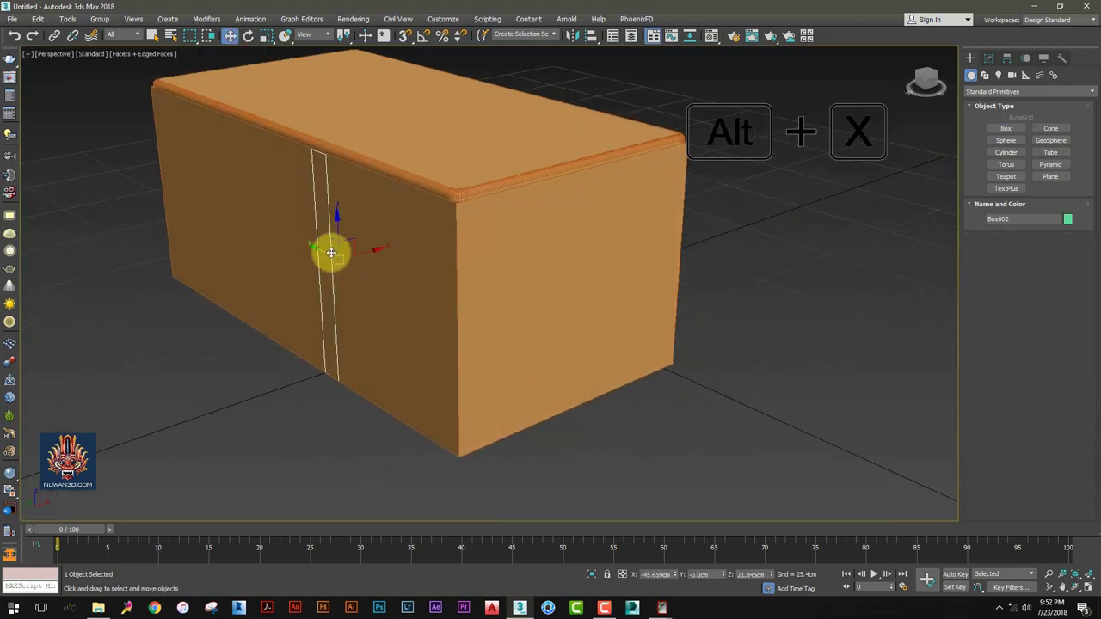
Move Box002 to the front corner and hide Box001, leaving only tabletop and leg
mouse_move(323, 251)
left_mouse_down()
mouse_move(469, 315)
mouse_move(446, 311)
left_mouse_up()
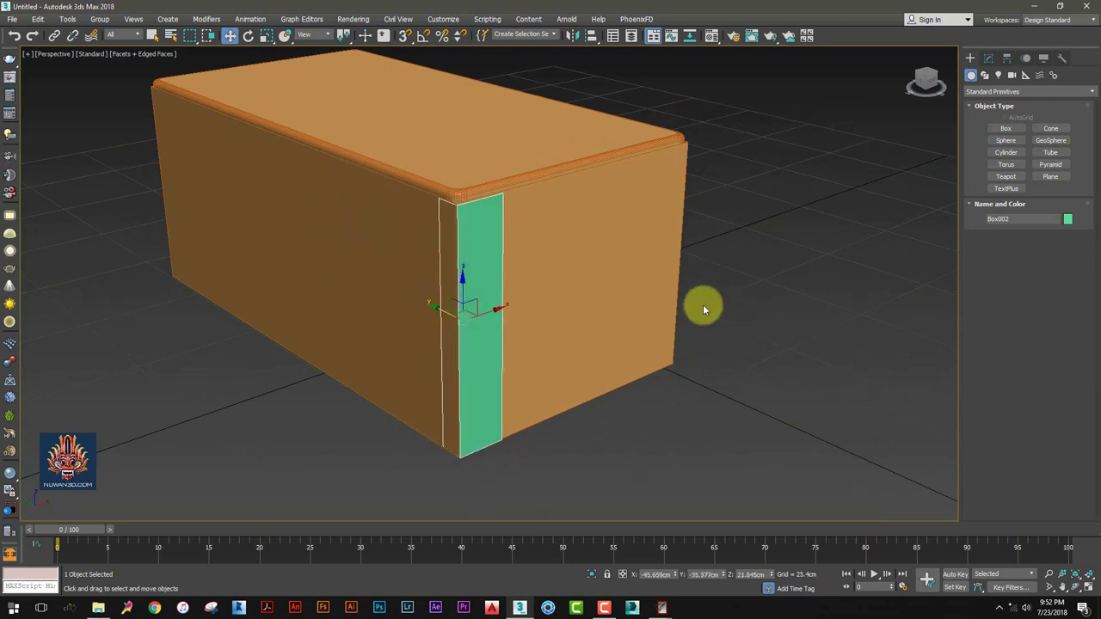
middle_click_drag(703, 308, 698, 300)
left_click(421, 221)
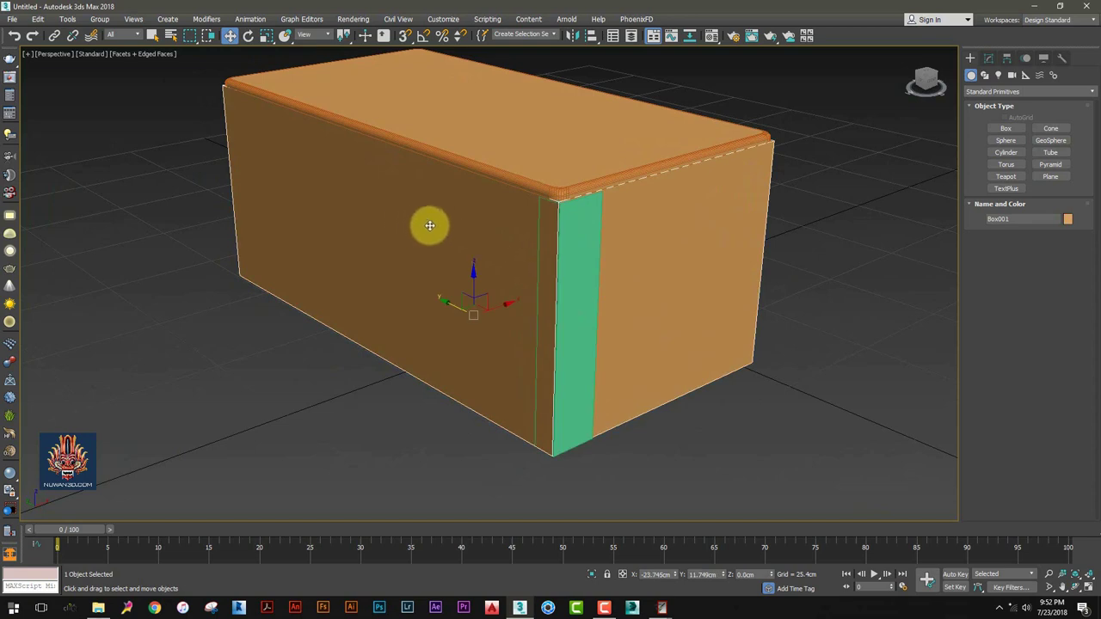
right_click(428, 226)
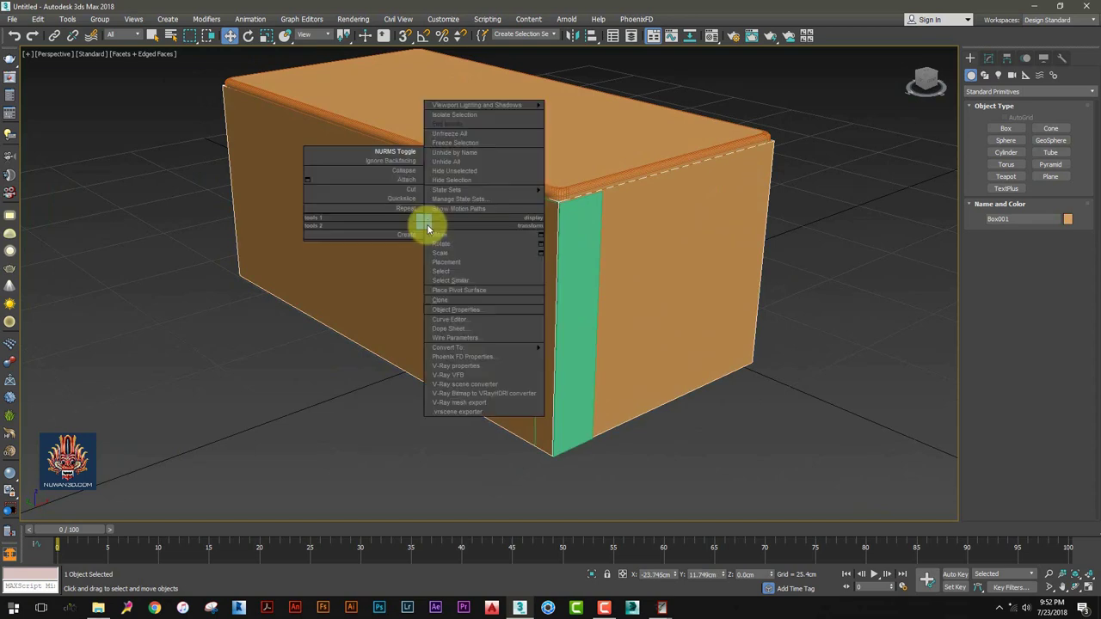
left_click(445, 181)
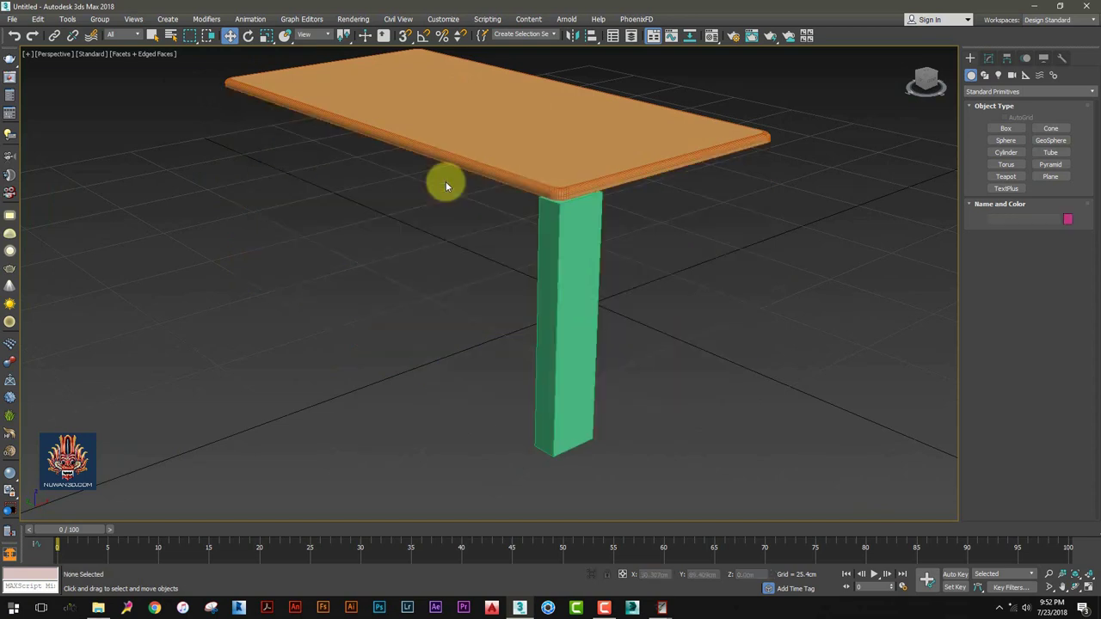
left_click(580, 258)
mouse_move(659, 280)
middle_mouse_down("alt")
mouse_move(691, 277)
mouse_move(610, 272)
mouse_move(659, 277)
mouse_move(630, 284)
middle_mouse_up("alt")
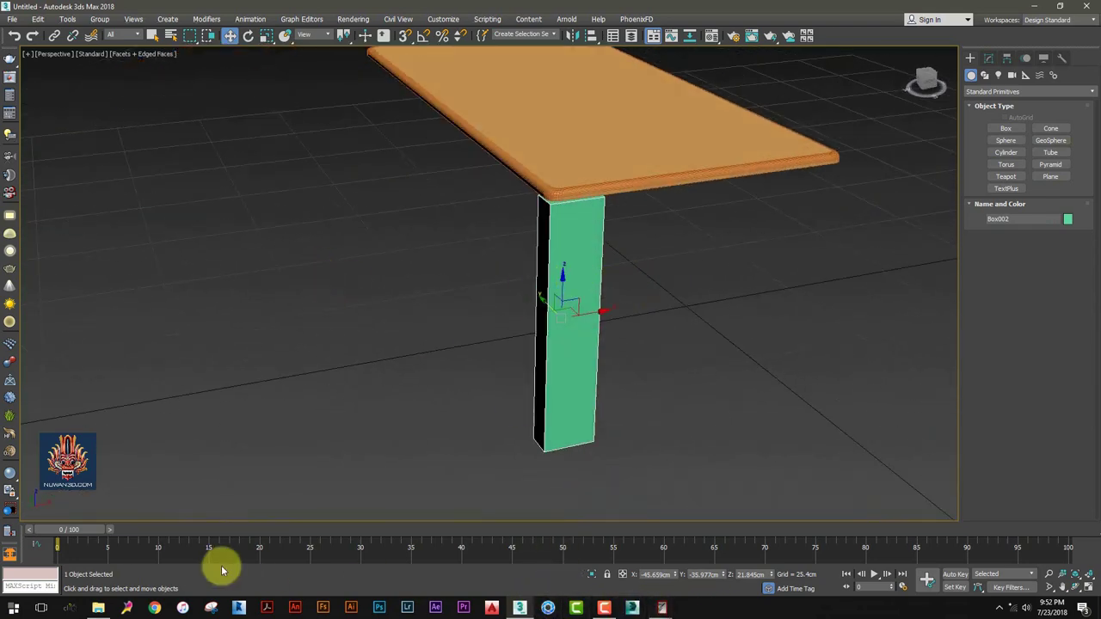
Open the main Royaloak Melbourne coffee-table photo and zoom in on its legs, then return to the model
left_click(98, 607)
double_click(430, 140)
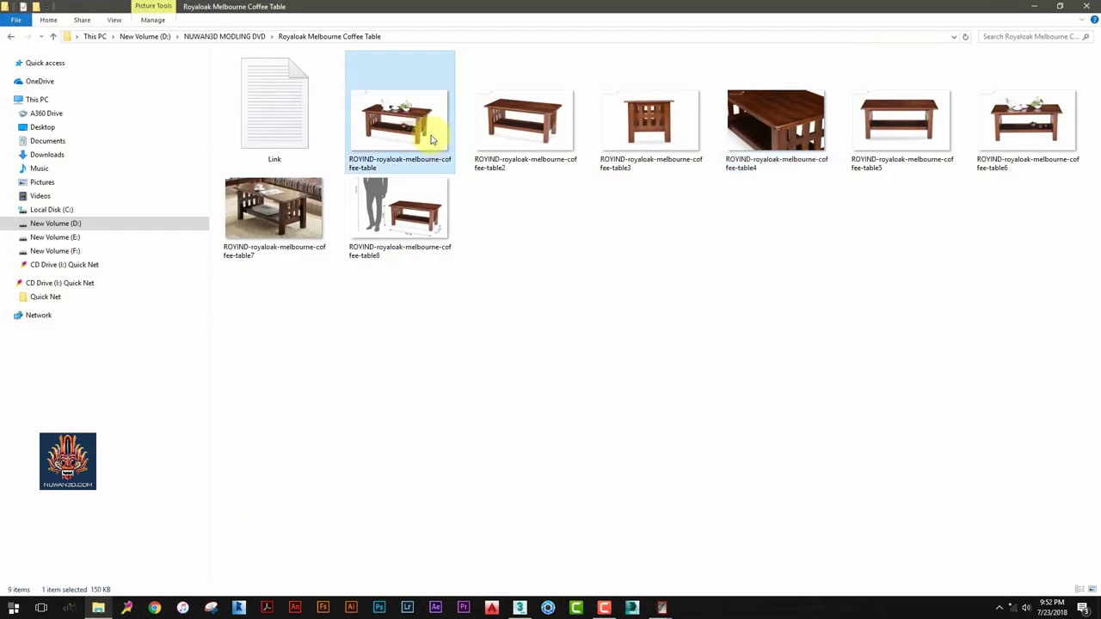
scroll(729, 389, "down", 3)
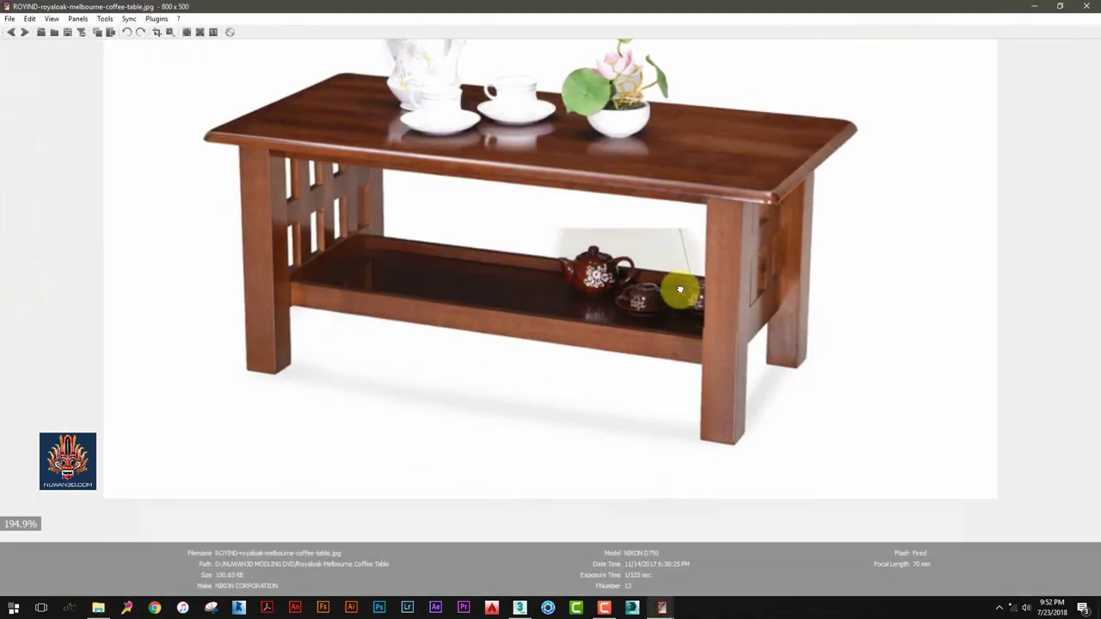
scroll(215, 333, "up", 1, "ctrl")
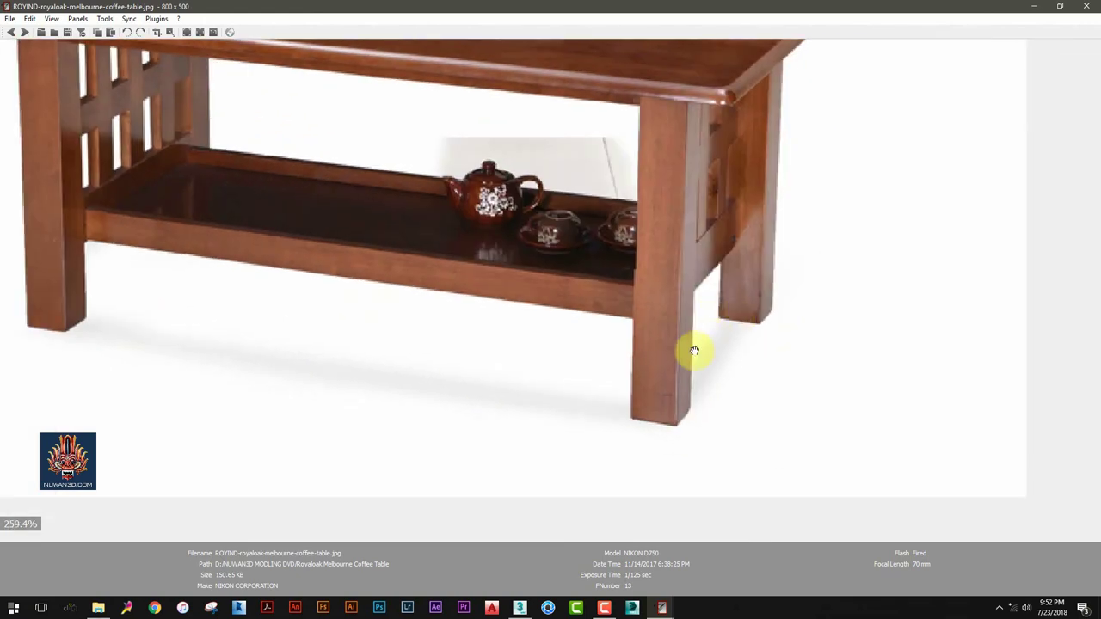
scroll(679, 361, "down", 1, "ctrl")
left_click(1035, 6)
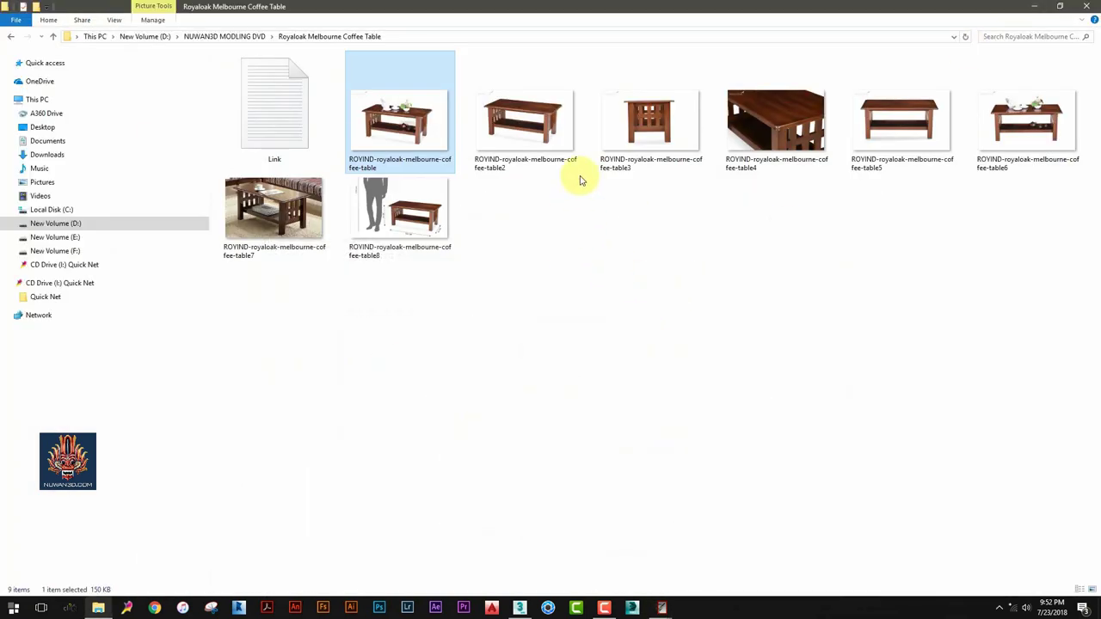
left_click(1037, 7)
middle_click_drag(507, 325, 637, 328, "alt")
Make the leg box thicker and slide it toward the table corner along Y
left_click(991, 59)
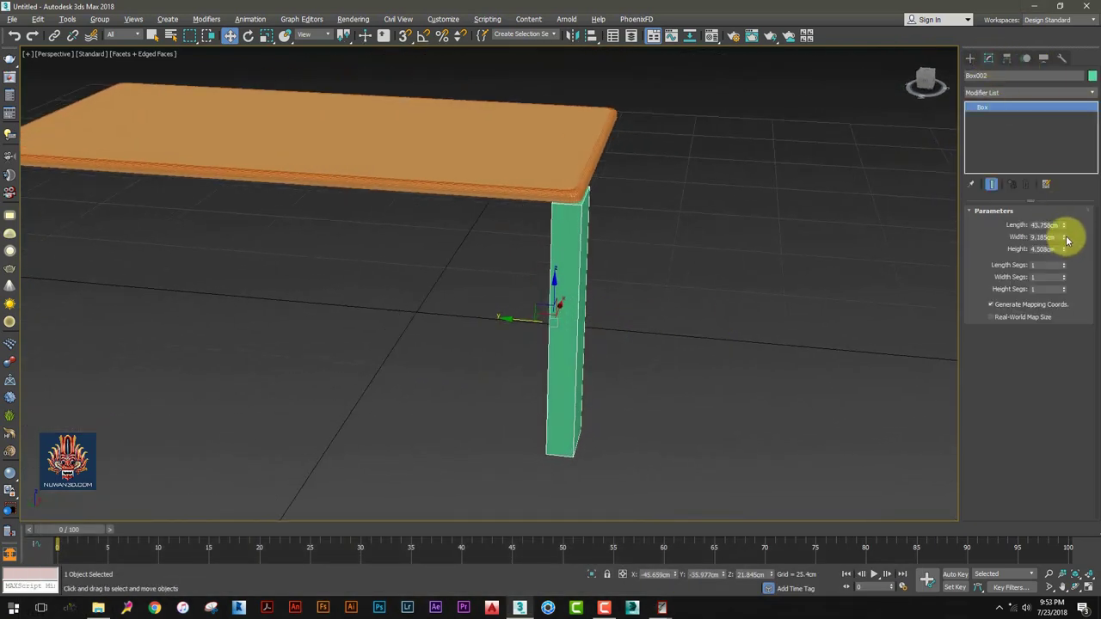
mouse_move(1065, 238)
left_mouse_down()
mouse_move(1070, 215)
mouse_move(1063, 251)
mouse_move(1069, 211)
left_mouse_up()
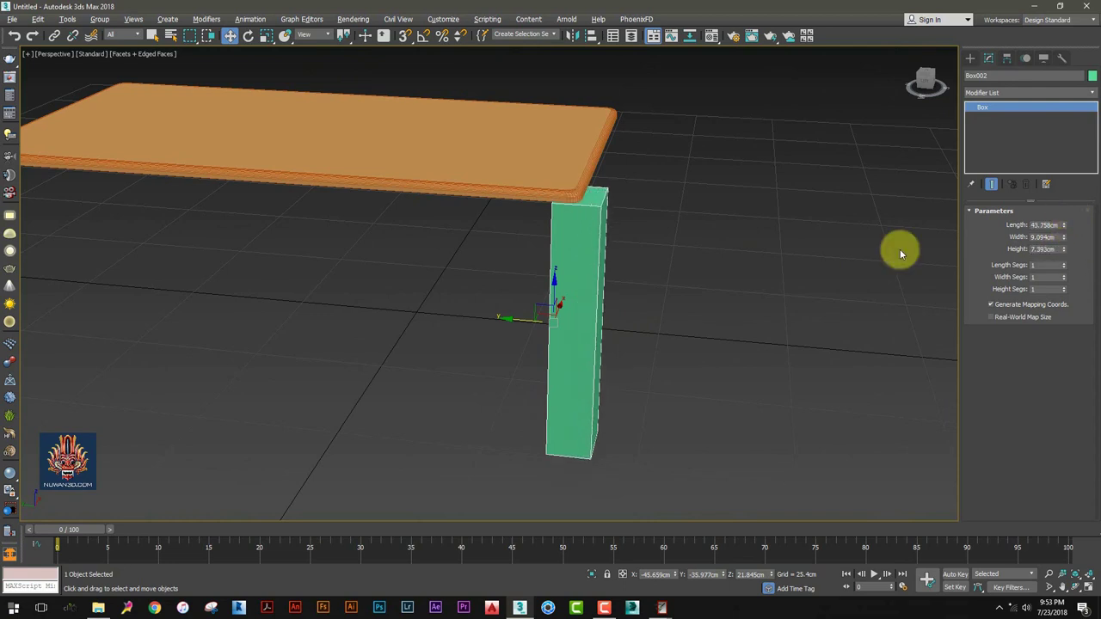
left_click_drag(524, 319, 485, 323)
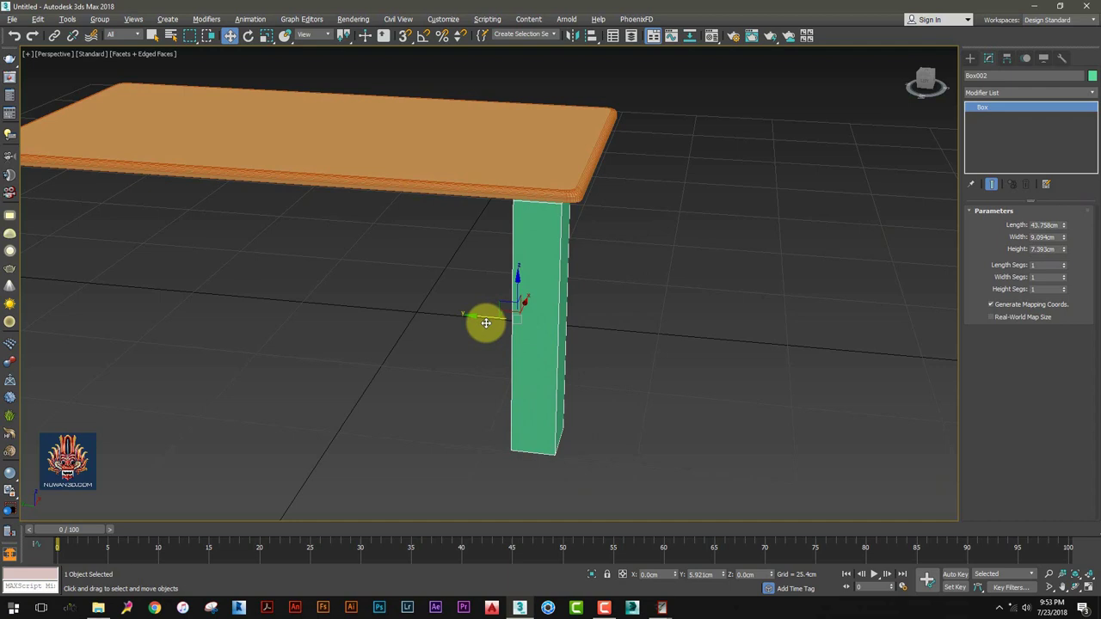
mouse_move(486, 322)
middle_mouse_down("alt")
mouse_move(533, 300)
mouse_move(694, 265)
middle_mouse_up("alt")
In a full-screen Front view, nudge the leg box slightly right and bring up the photo viewer
key("alt+w")
key("alt+w")
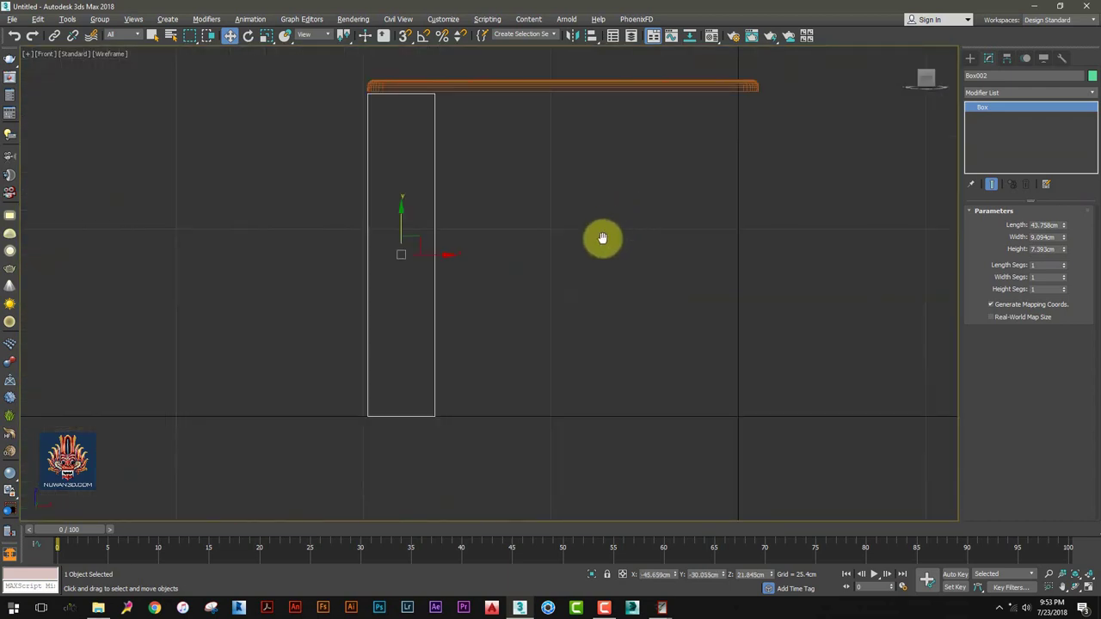
middle_click_drag(602, 238, 591, 280)
left_click_drag(429, 296, 438, 296)
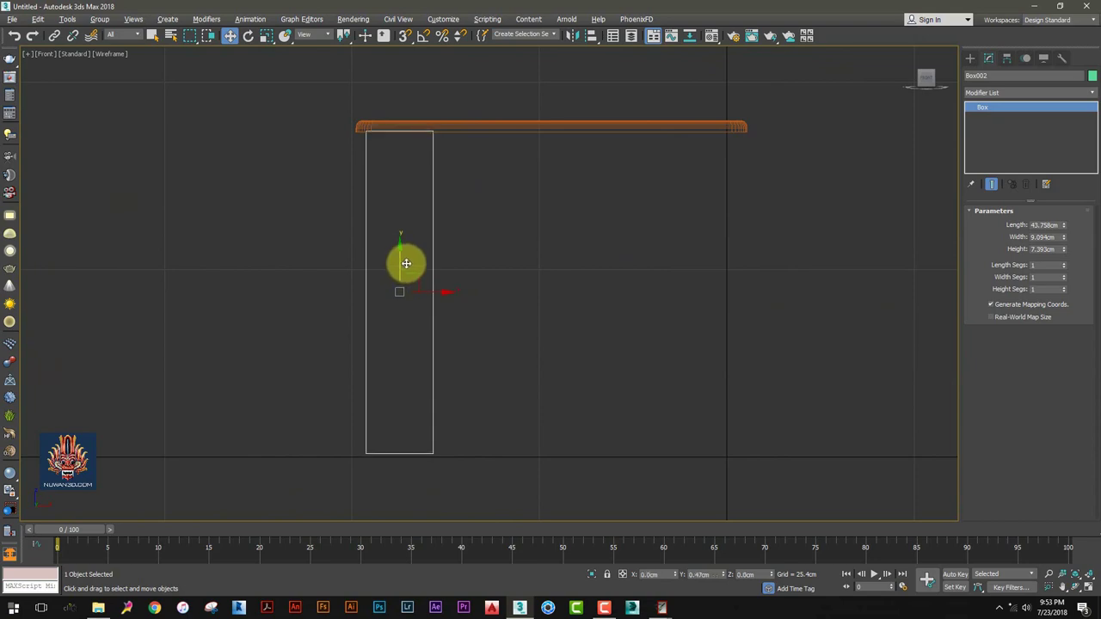
left_click(662, 607)
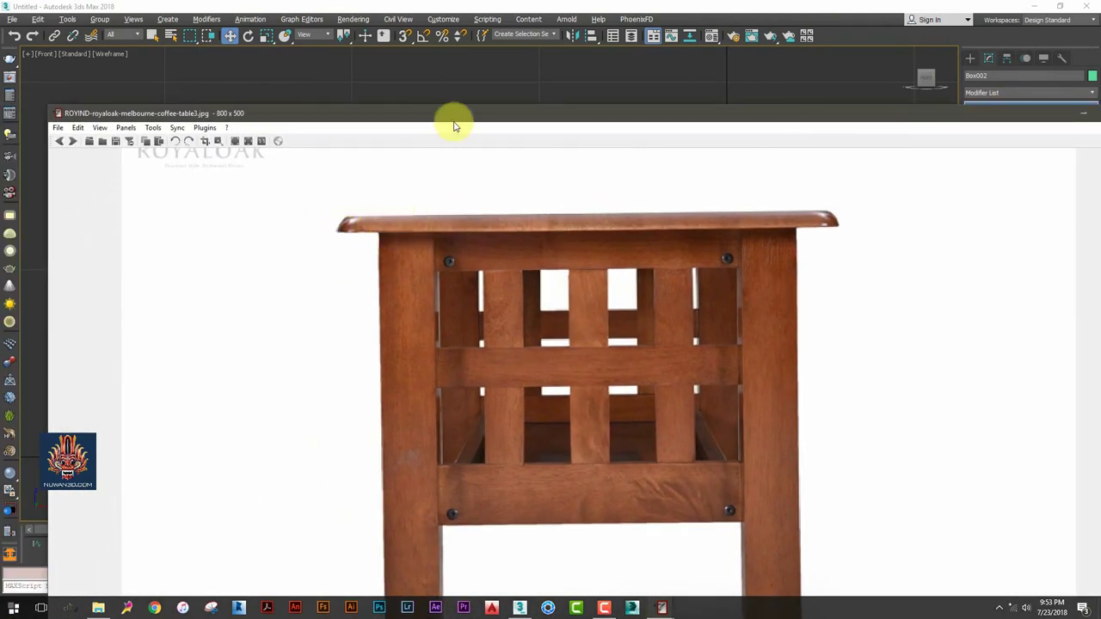
Move the photo window aside, shift the leg box slightly right, and reframe the Front view
left_click_drag(454, 118, 922, 96)
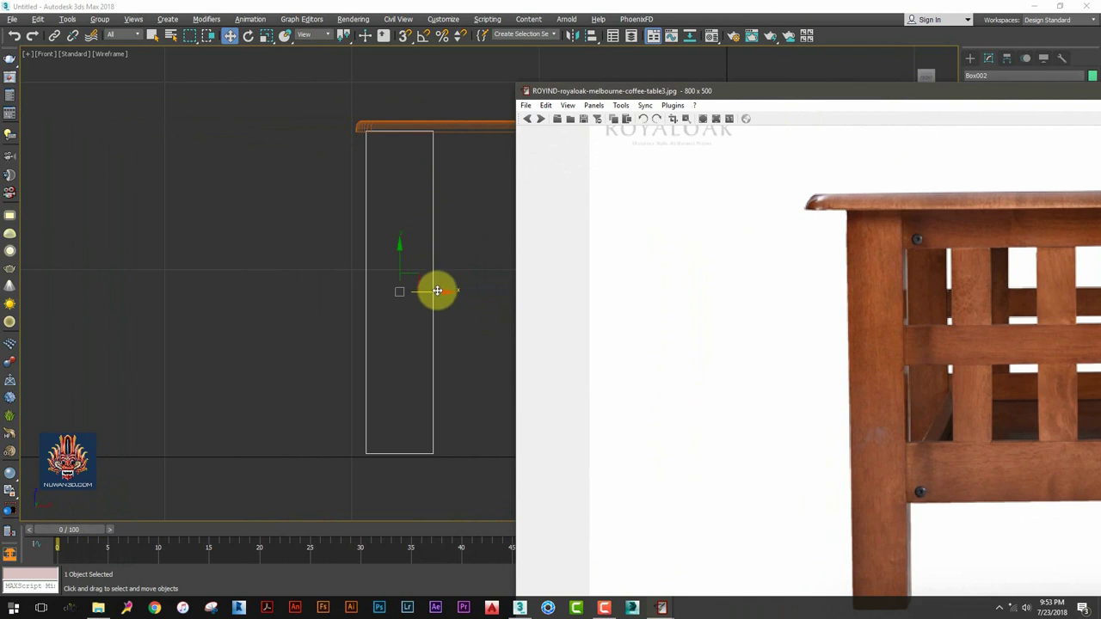
left_click_drag(437, 290, 453, 292)
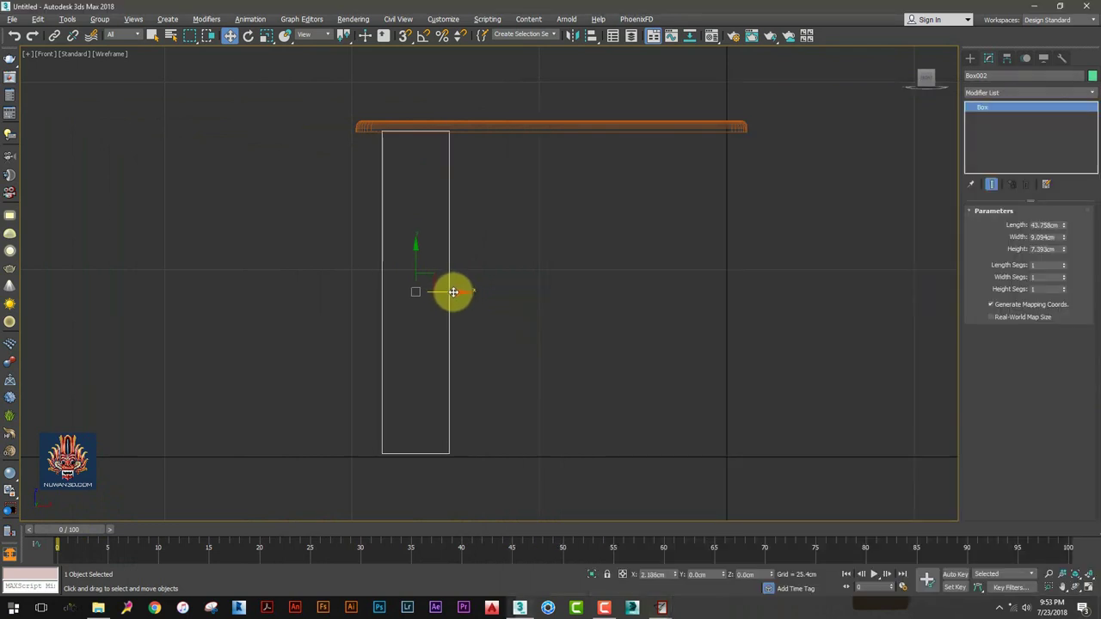
middle_click_drag(453, 292, 423, 266)
scroll(423, 266, "down", 3)
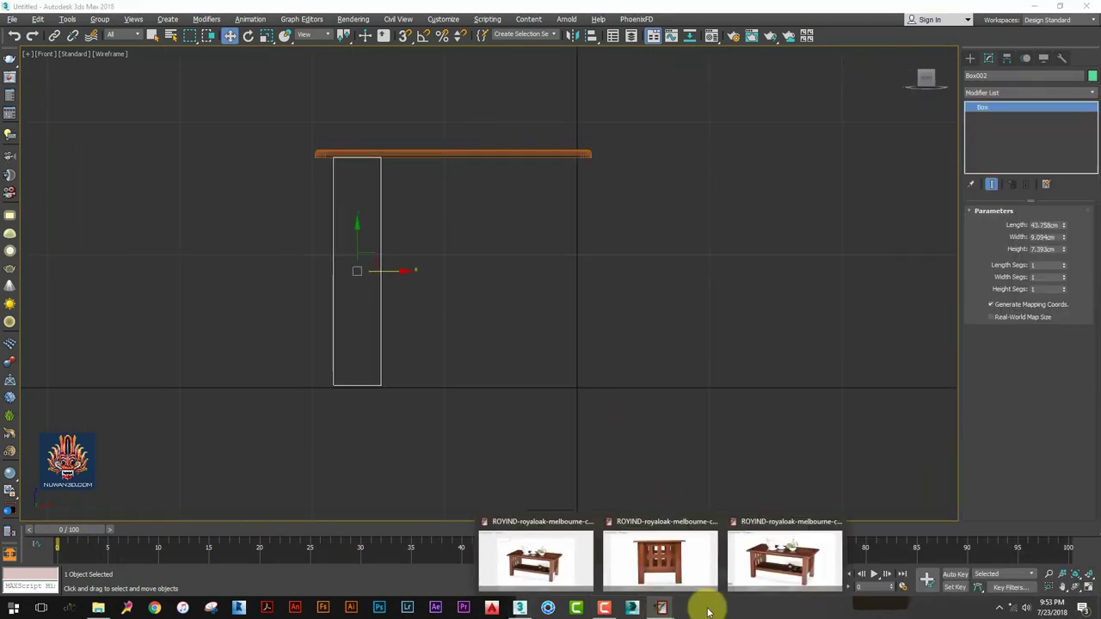
Bring the front table photo back, shrink and reposition its window to compare, then close it
left_click(660, 555)
scroll(876, 232, "down", 2)
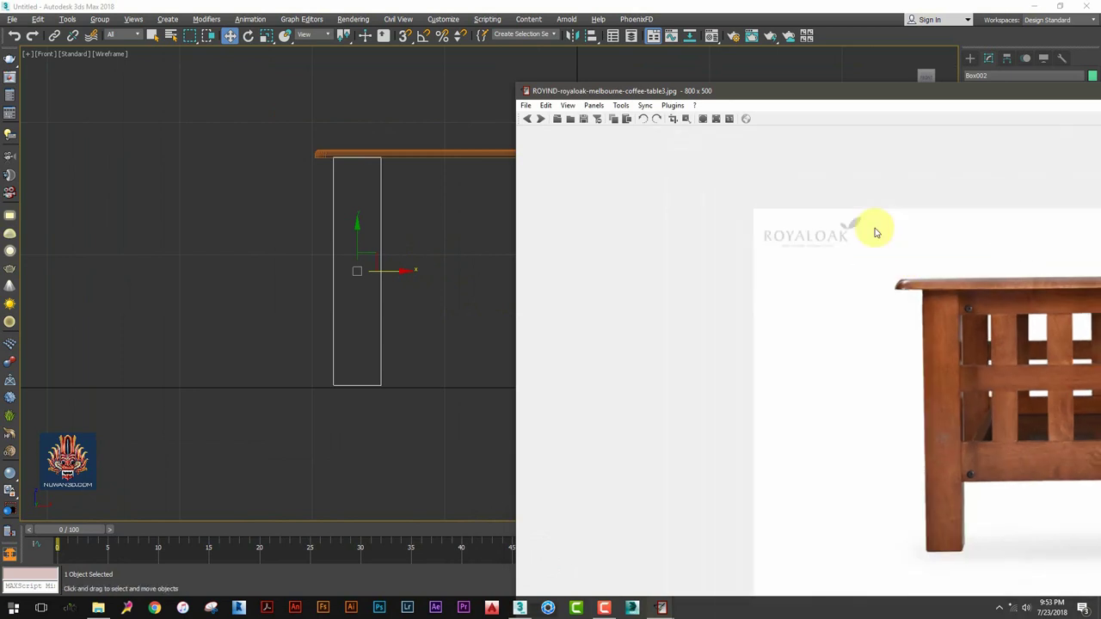
left_click_drag(901, 92, 614, 60)
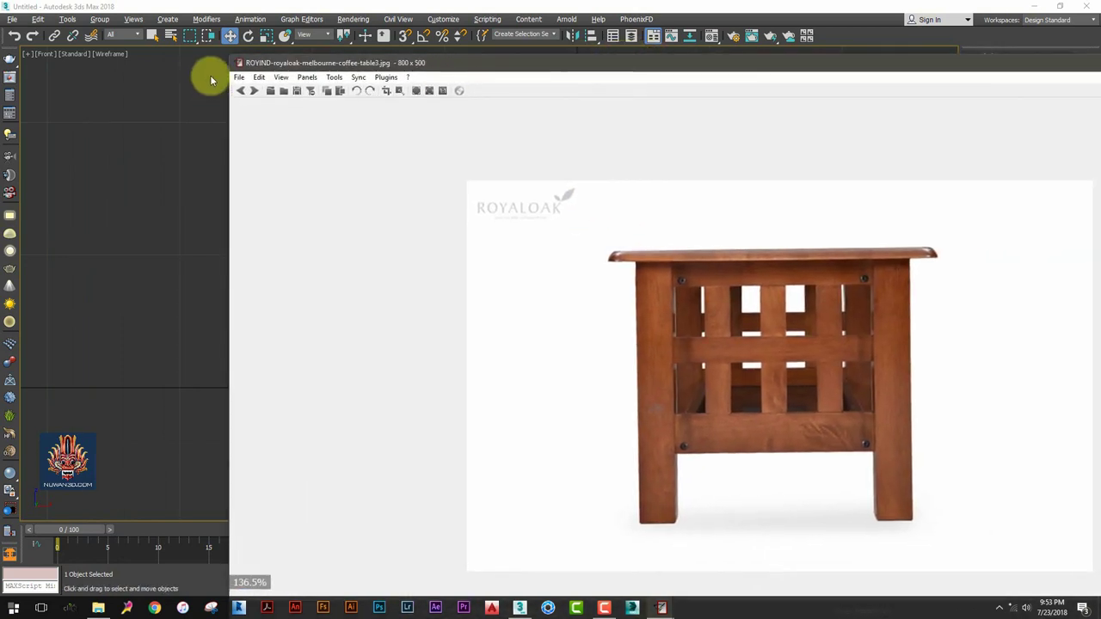
mouse_move(225, 57)
left_mouse_down()
mouse_move(484, 139)
mouse_move(634, 167)
left_mouse_up()
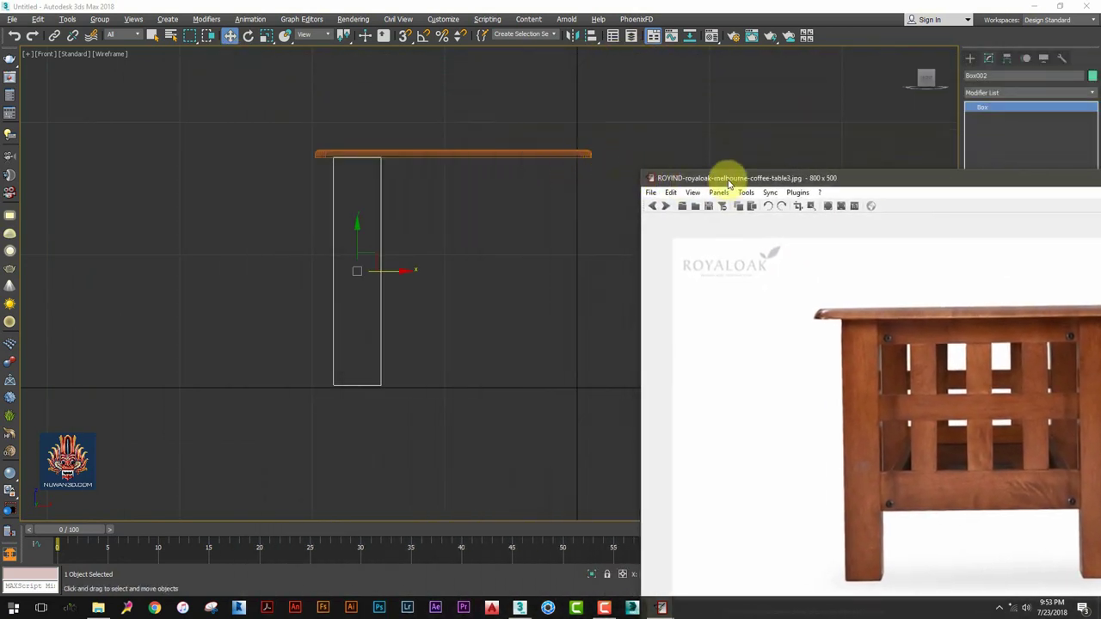
mouse_move(729, 185)
left_mouse_down()
mouse_move(461, 70)
mouse_move(362, 69)
left_mouse_up()
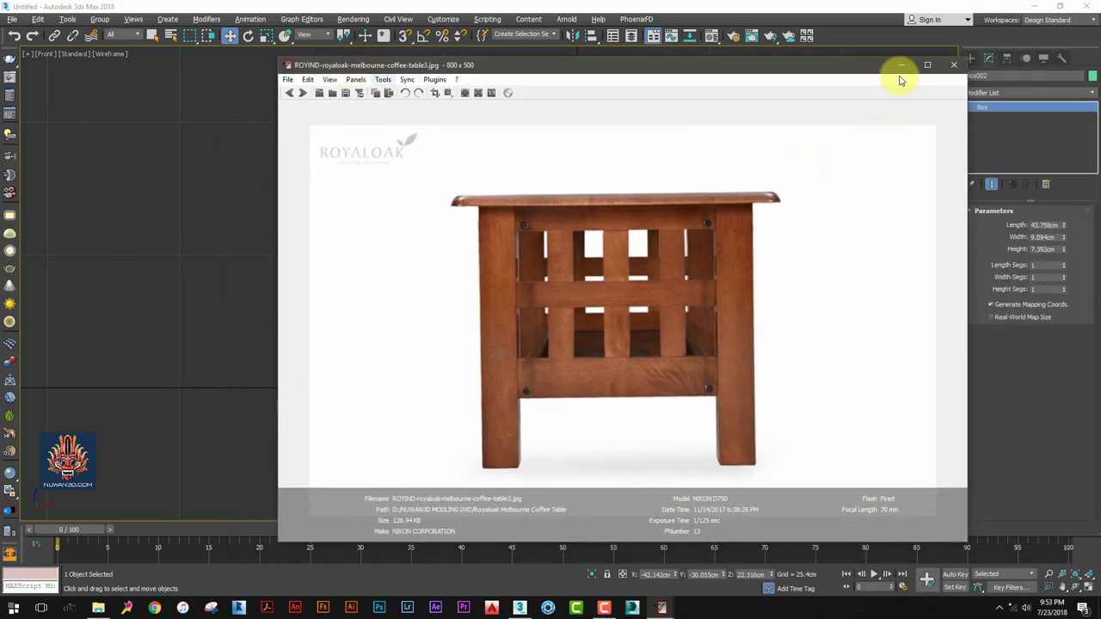
scroll(507, 228, "up", 1)
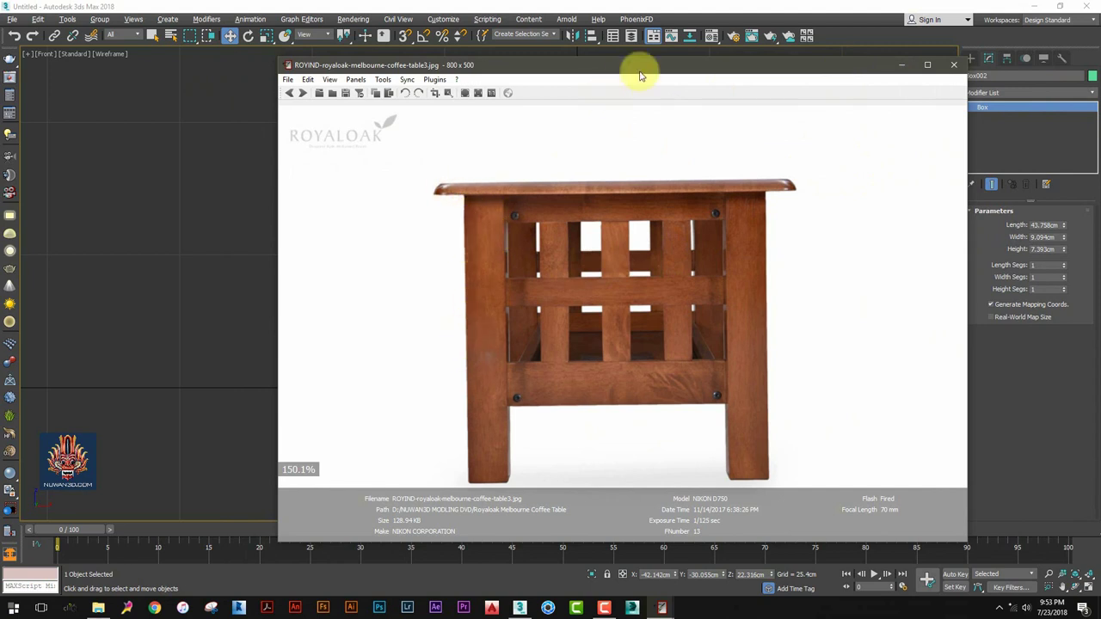
left_click(953, 65)
In the four-viewport layout, draw a plane to the right of the table in the Front view
left_click(972, 59)
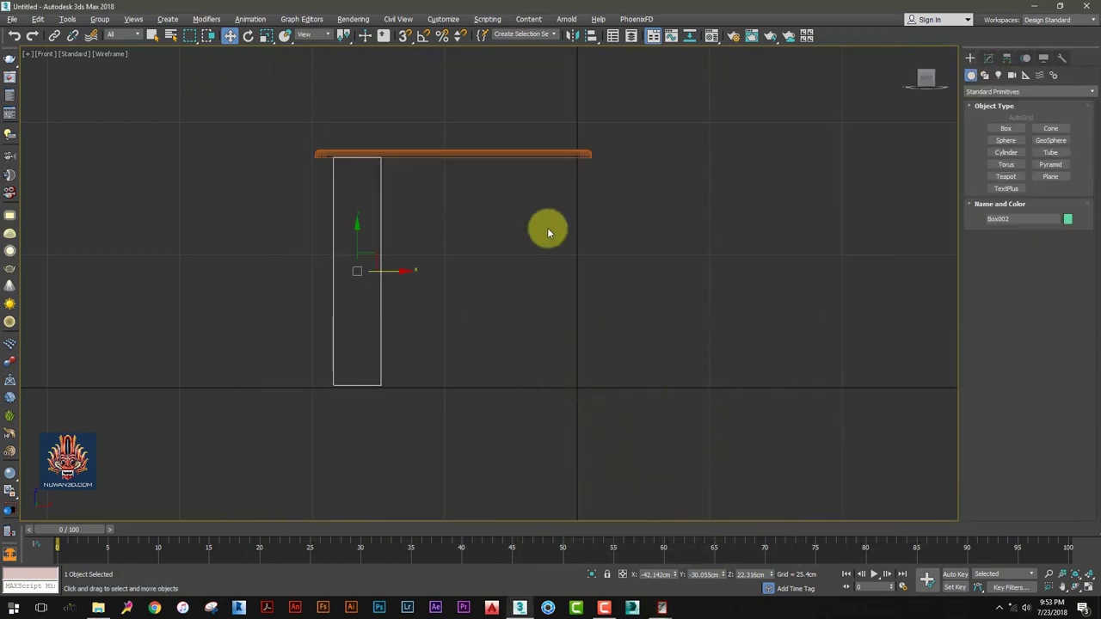
scroll(506, 233, "down", 2)
scroll(386, 197, "down", 2)
key("alt+w")
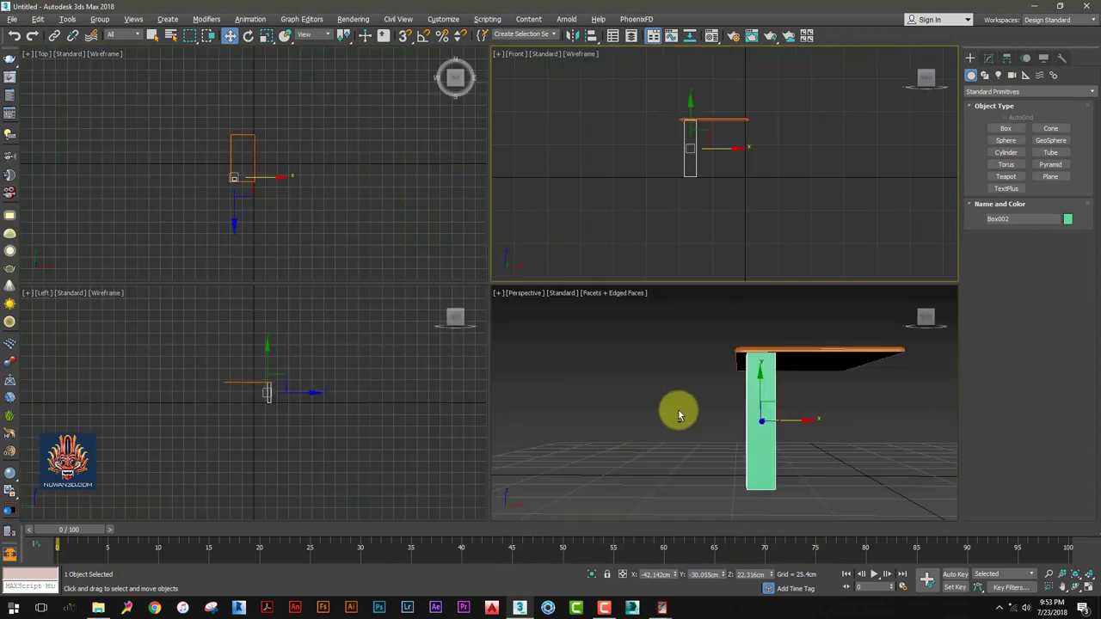
middle_click(722, 405)
middle_click_drag(694, 135, 646, 139)
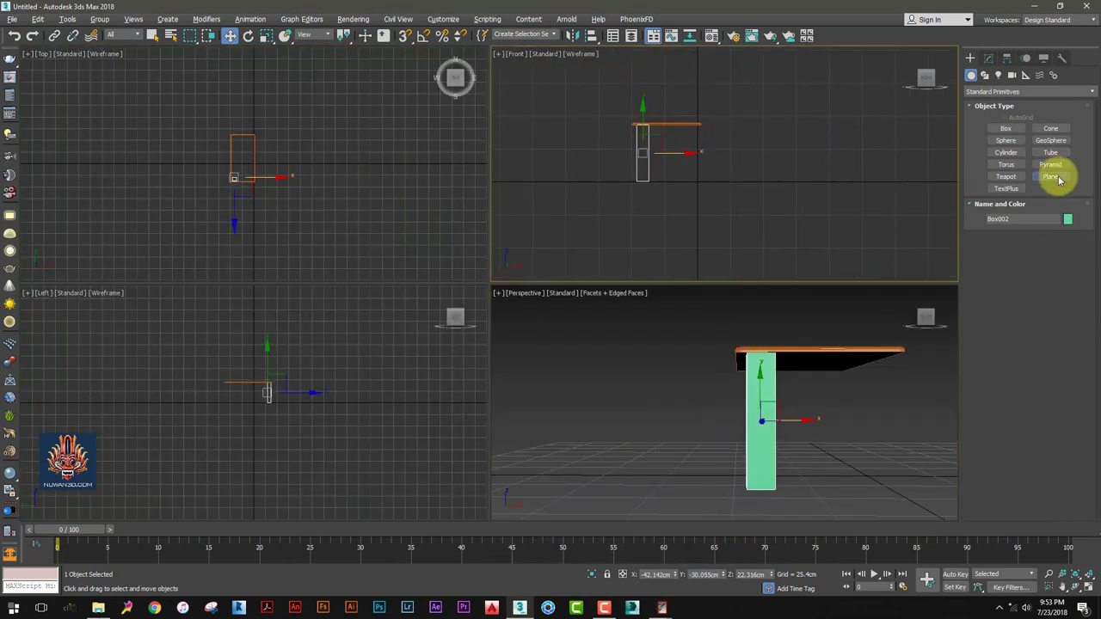
left_click(1050, 177)
scroll(629, 172, "down", 2)
left_click_drag(622, 106, 882, 248)
Set the plane's Length and Width segments to 1 and show the Front view in Default Shading
left_click(989, 60)
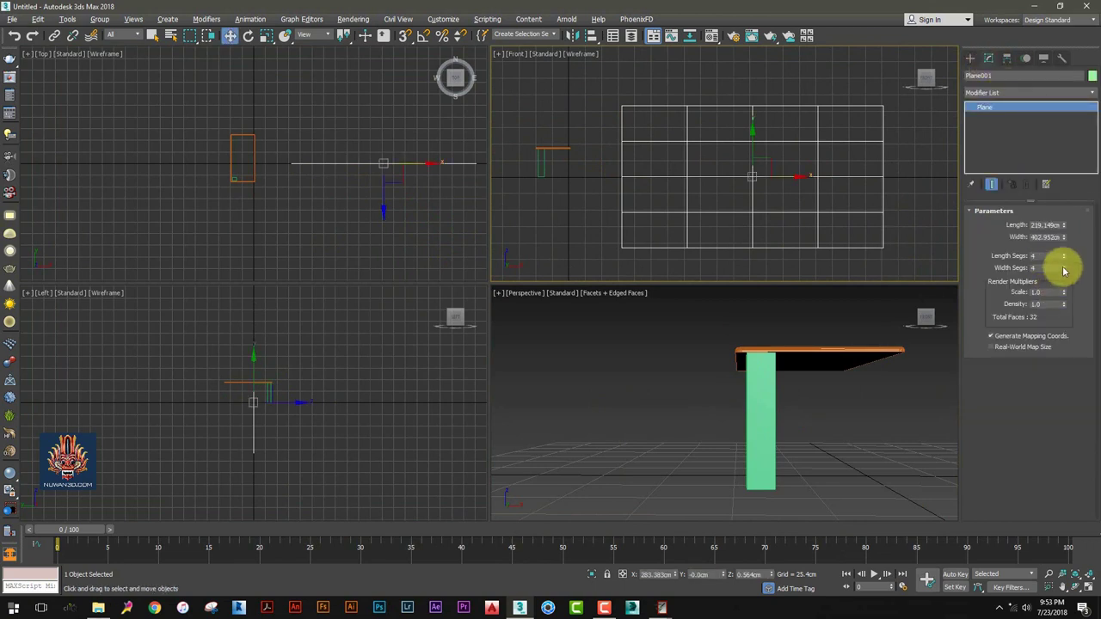
left_click_drag(1065, 257, 1068, 284)
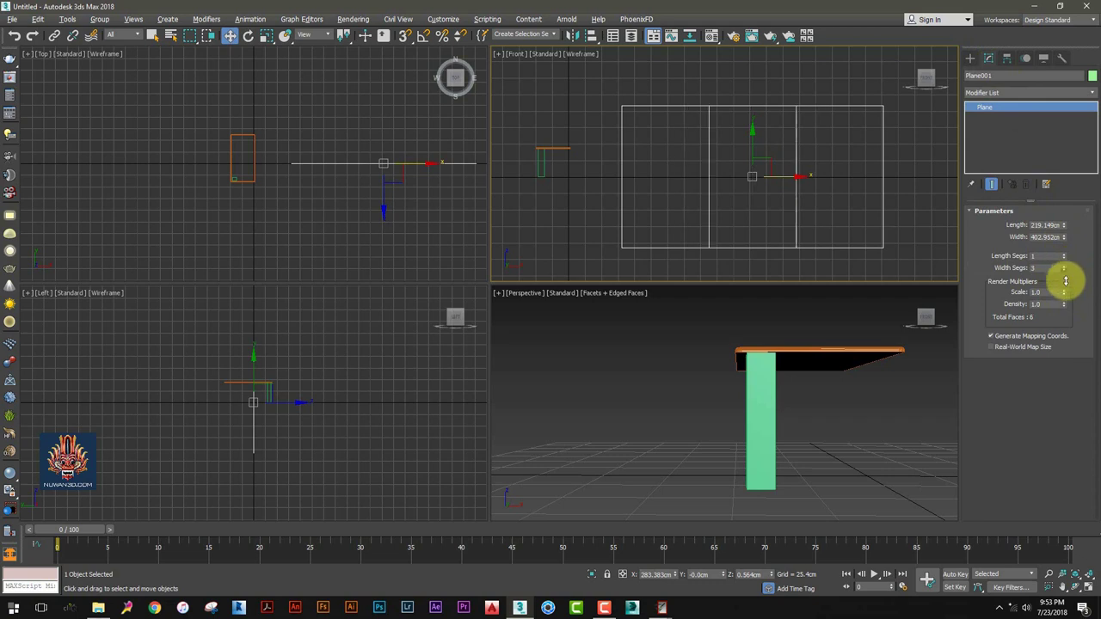
middle_click_drag(774, 189, 754, 177)
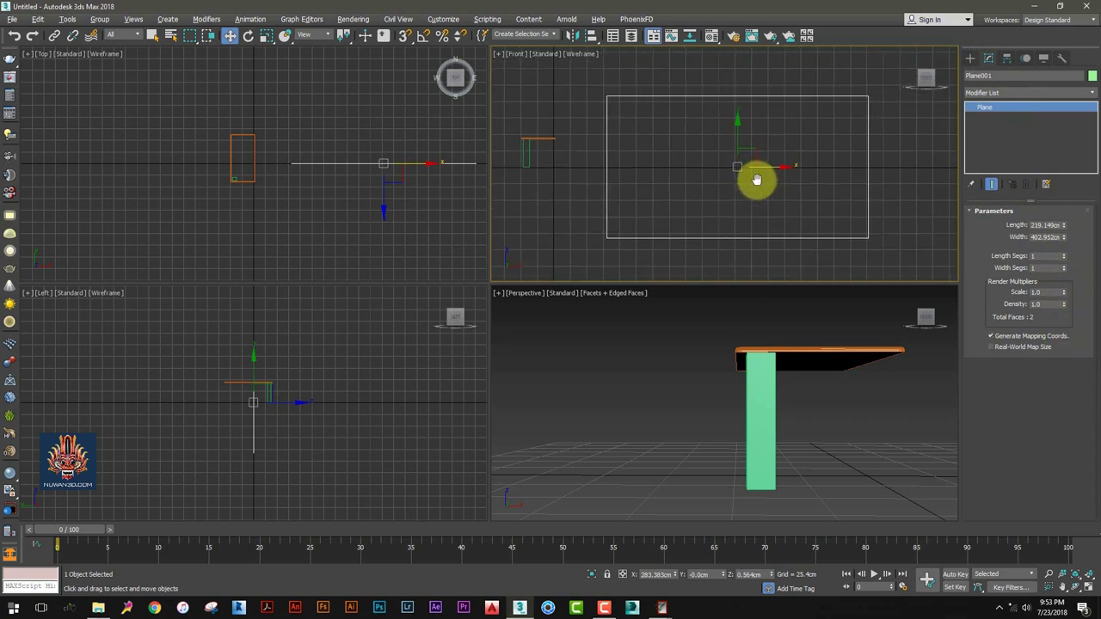
left_click(559, 54)
left_click(580, 53)
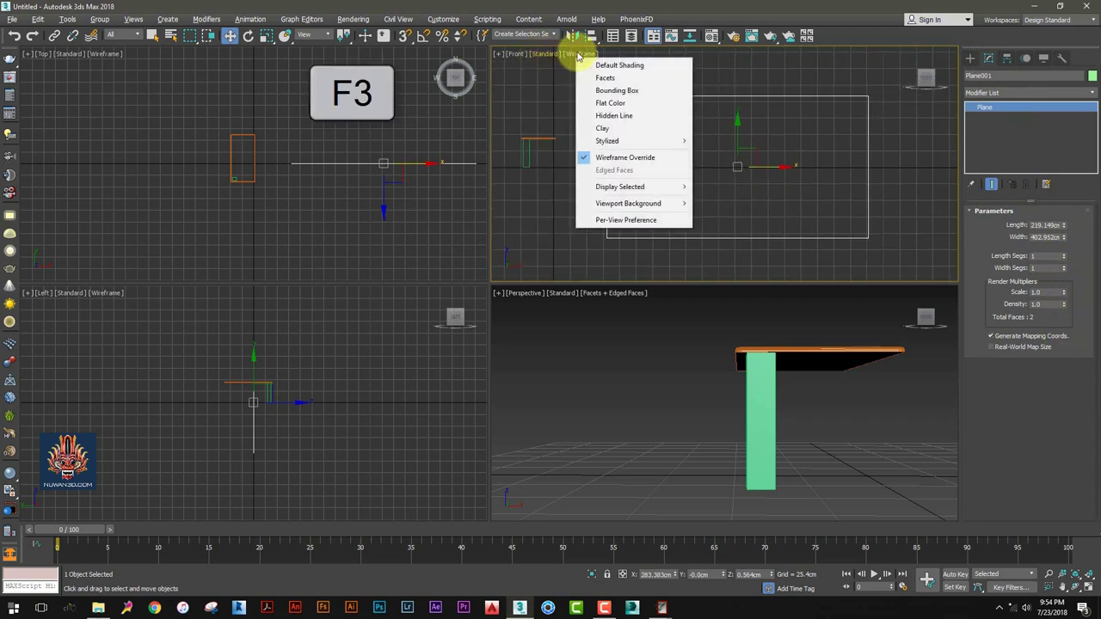
left_click(611, 66)
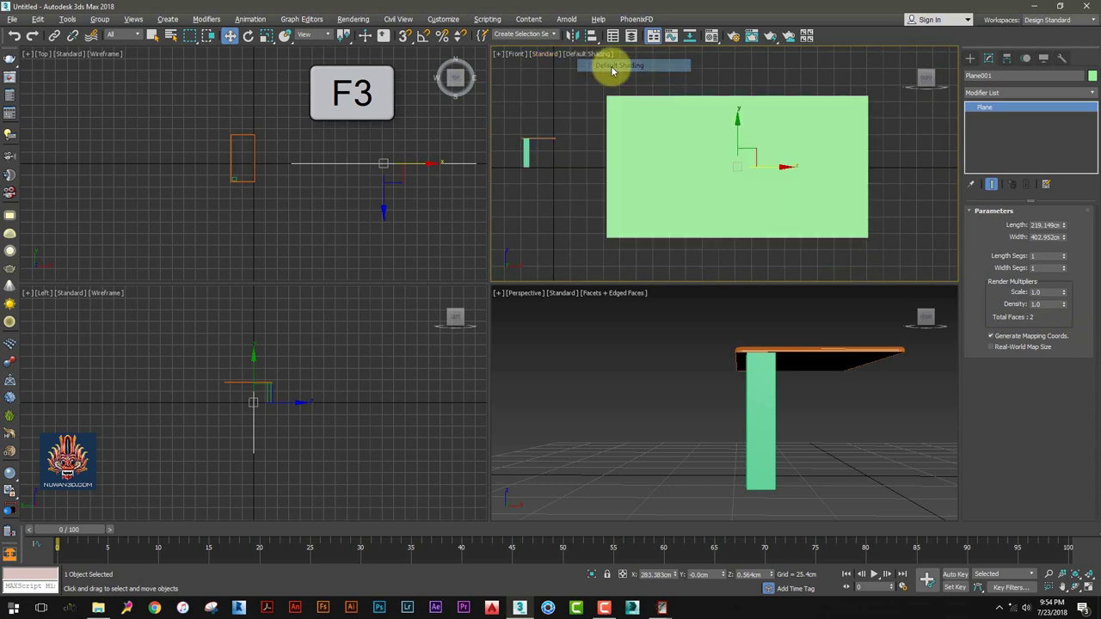
middle_click_drag(737, 169, 721, 167)
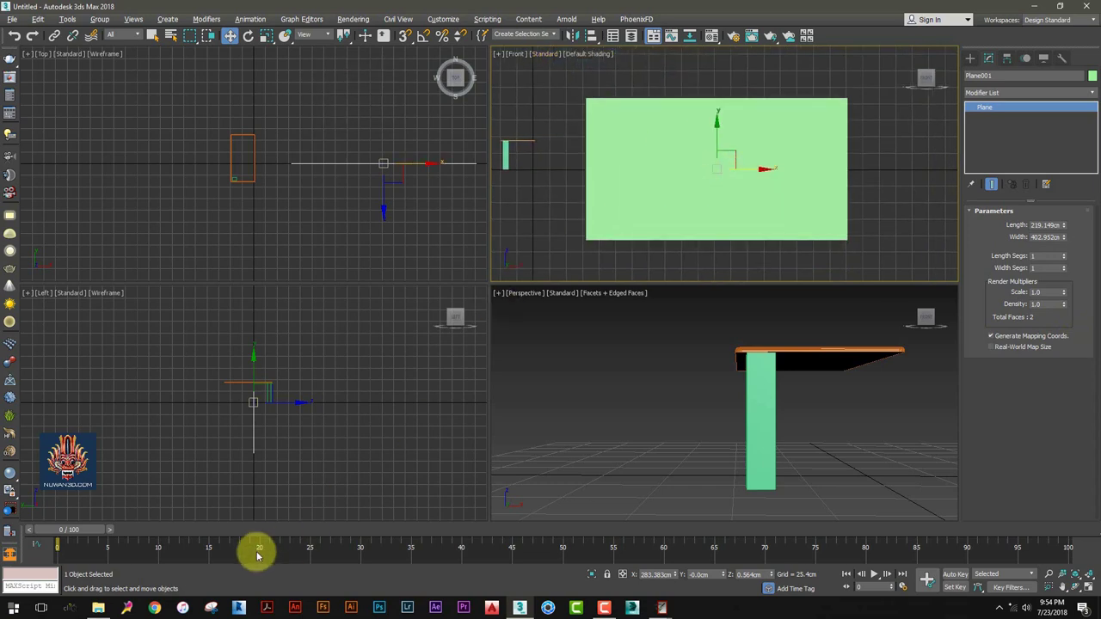
left_click(100, 609)
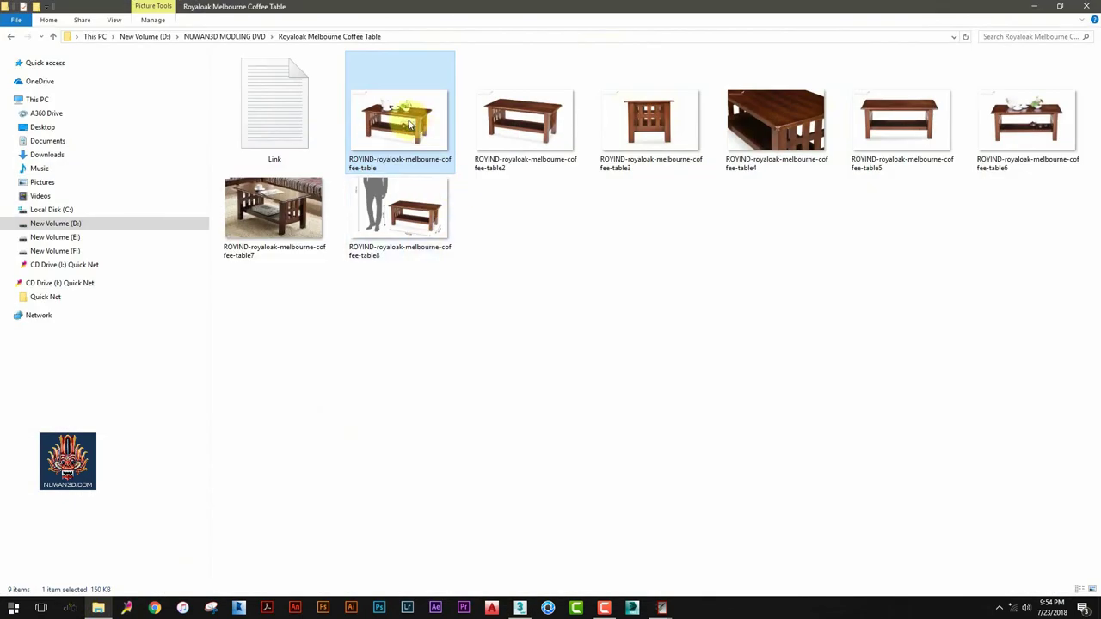
Select coffee-table3 in File Explorer to read its 800 x 500 dimensions
left_click(657, 142)
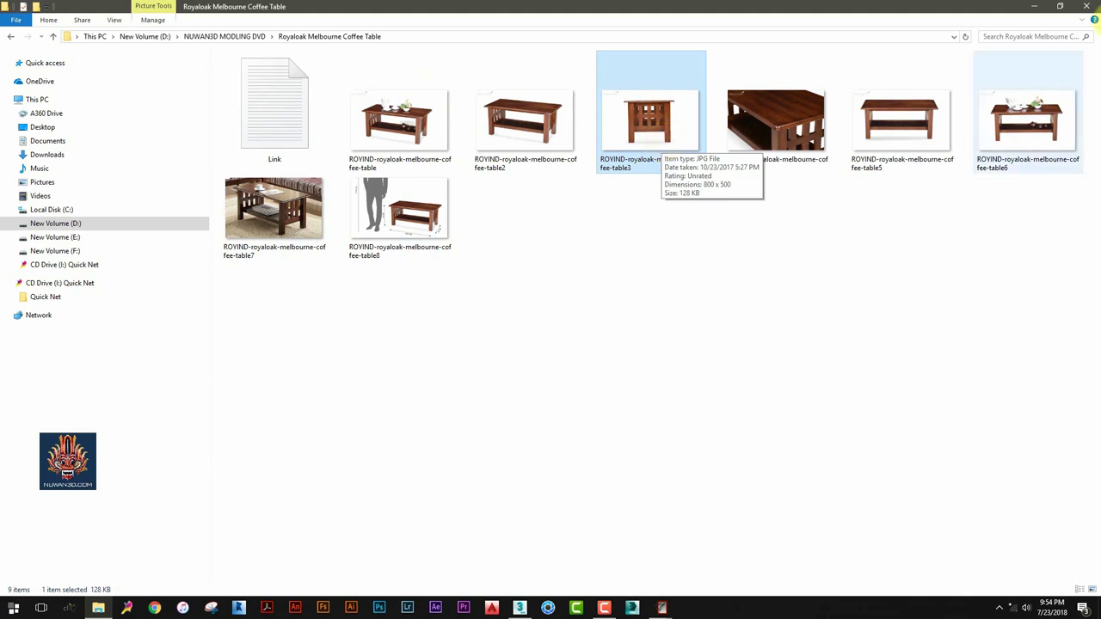
left_click(1033, 6)
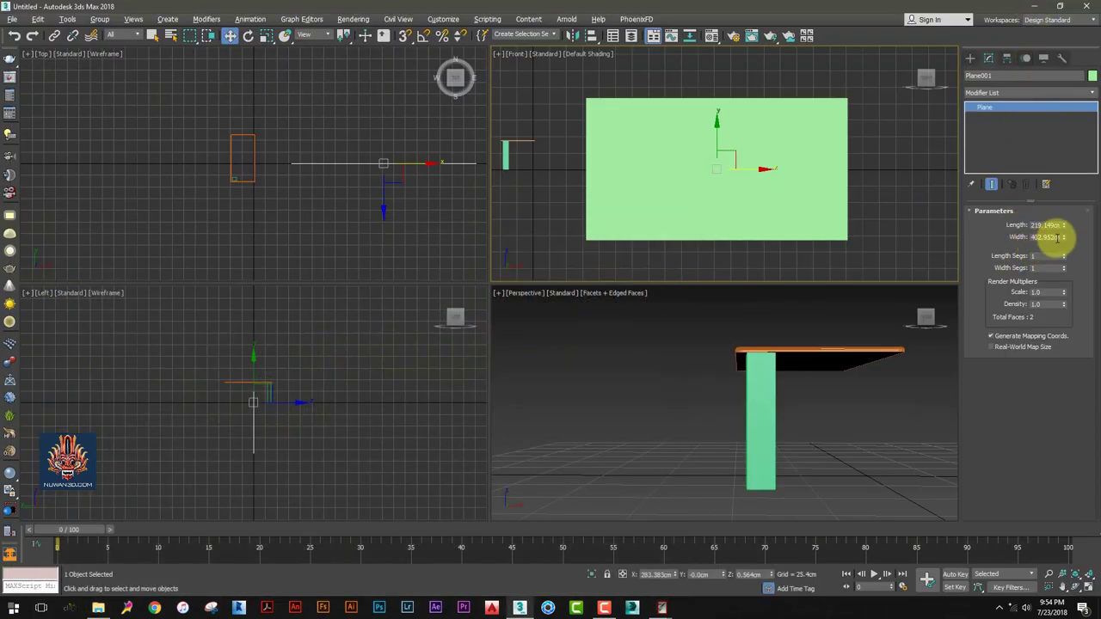
Set Plane001's Width to 800 cm and Length to 500 cm
scroll(760, 163, "down", 2)
scroll(765, 166, "down", 2)
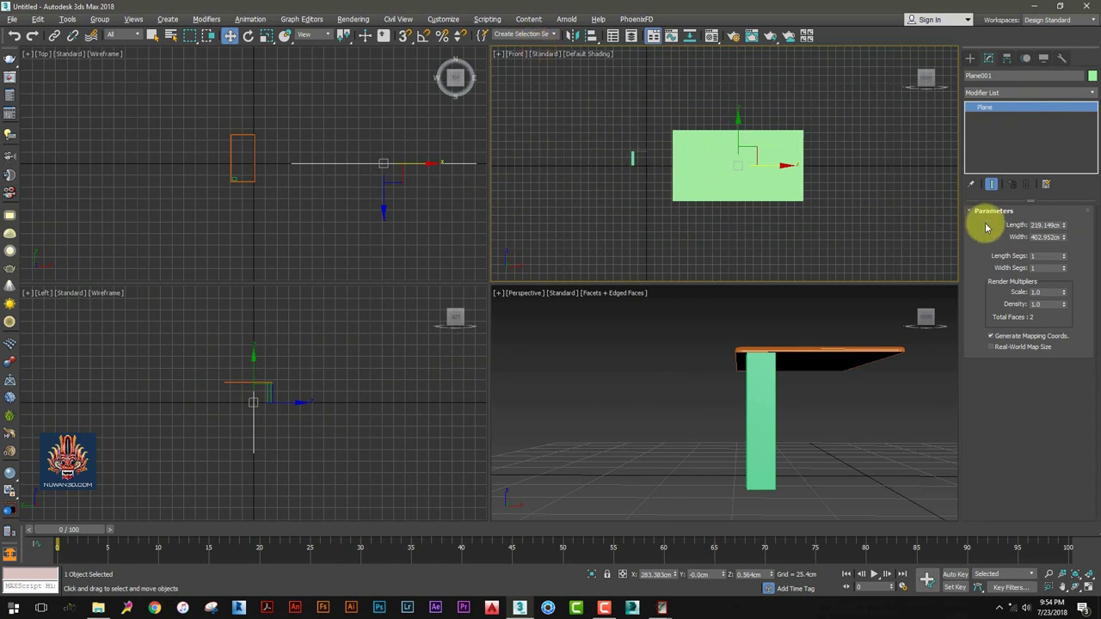
double_click(1044, 237)
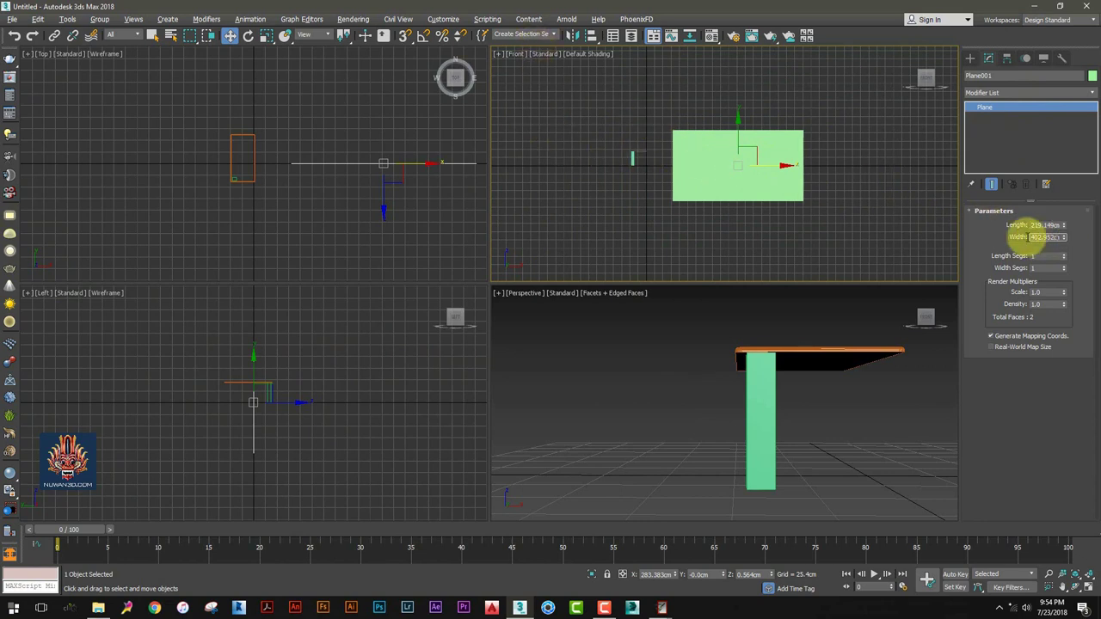
type("500")
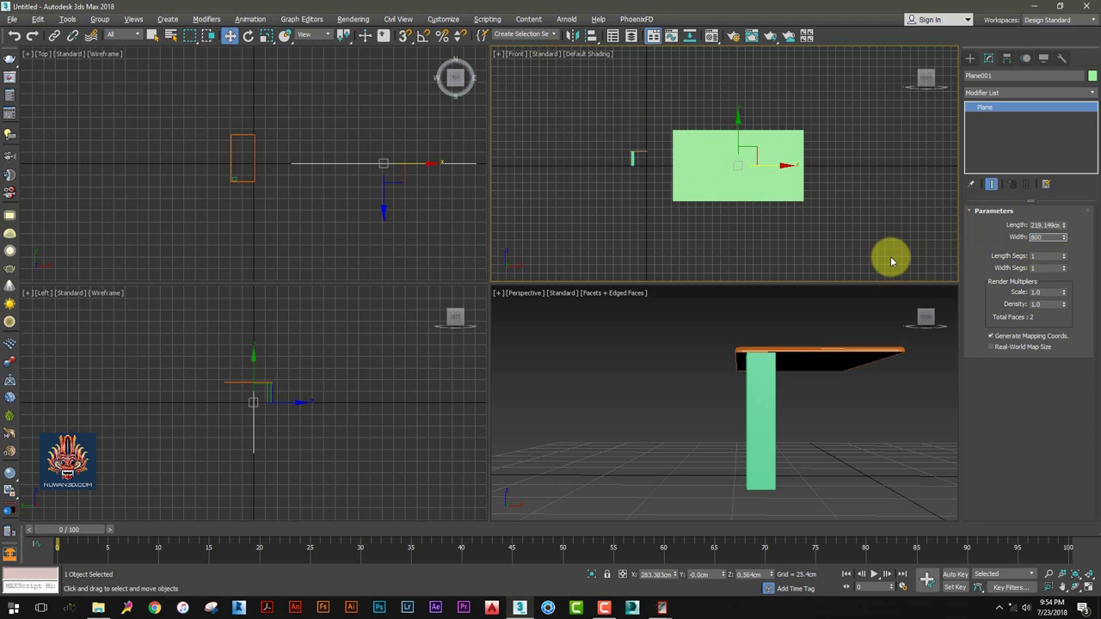
key("Return")
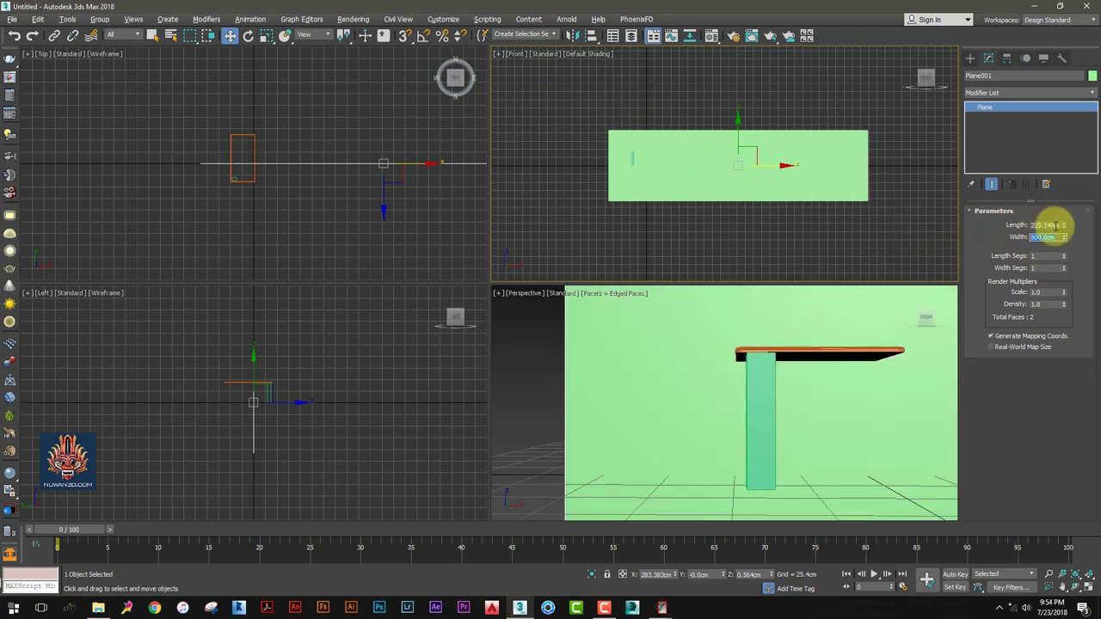
double_click(1043, 225)
type("5")
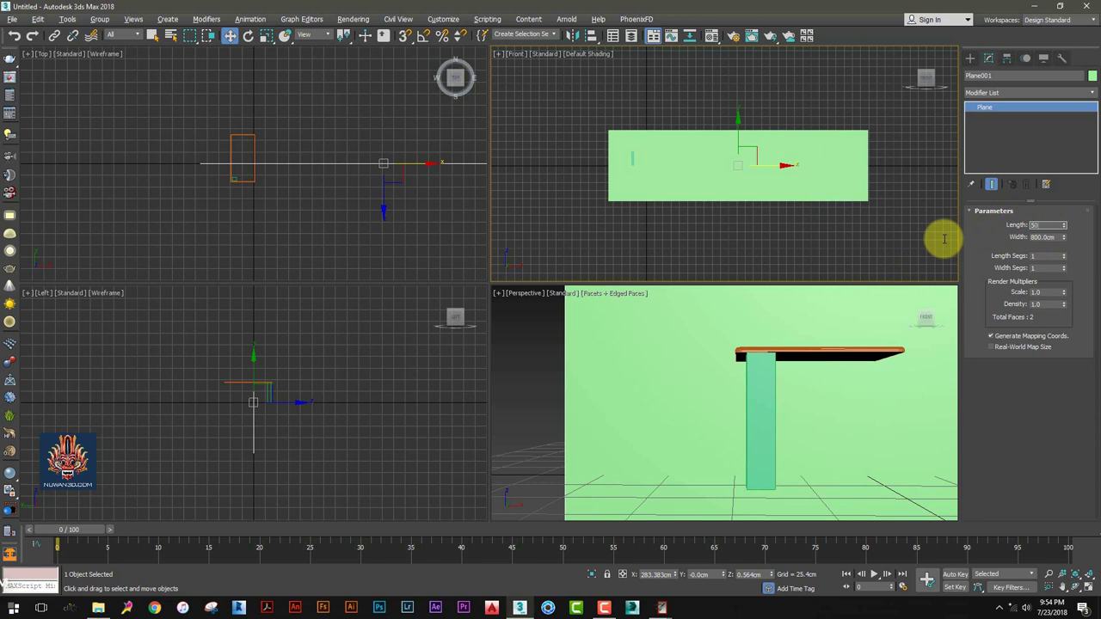
type("0")
key("Return")
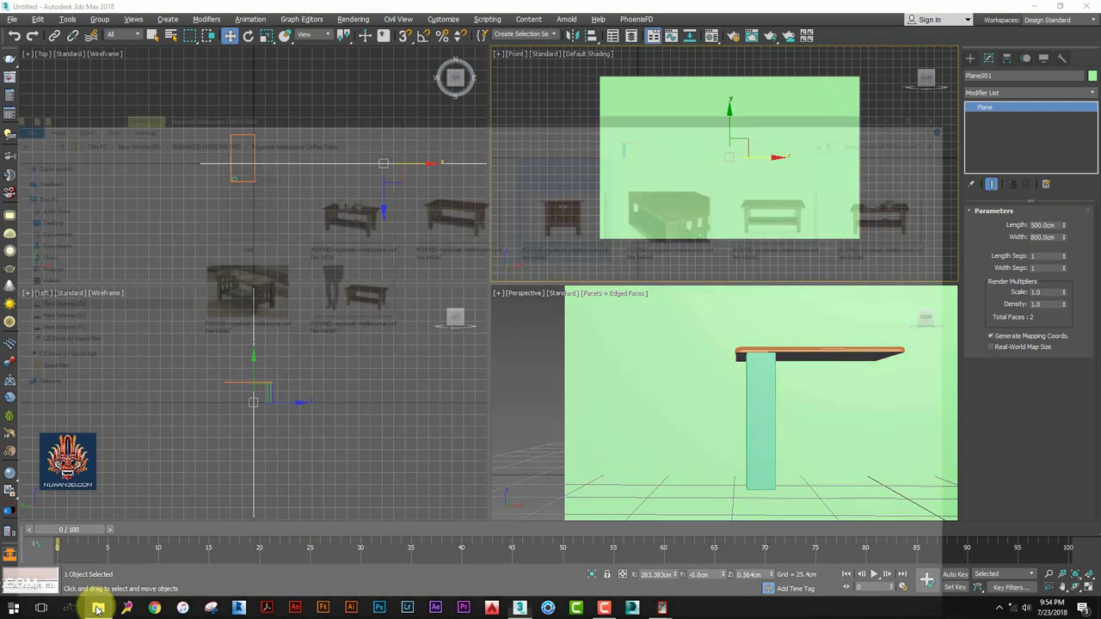
left_click(97, 607)
Drag the coffee-table3 photo from File Explorer onto the reference plane
left_click_drag(777, 5, 334, 51)
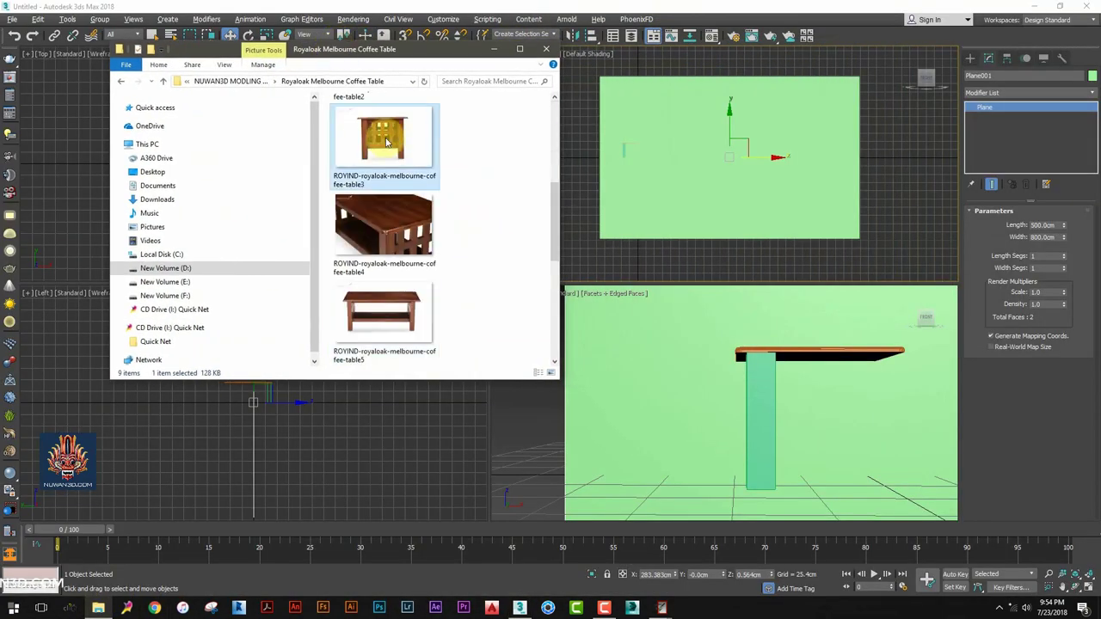
mouse_move(386, 142)
left_mouse_down()
mouse_move(725, 140)
mouse_move(702, 105)
left_mouse_up()
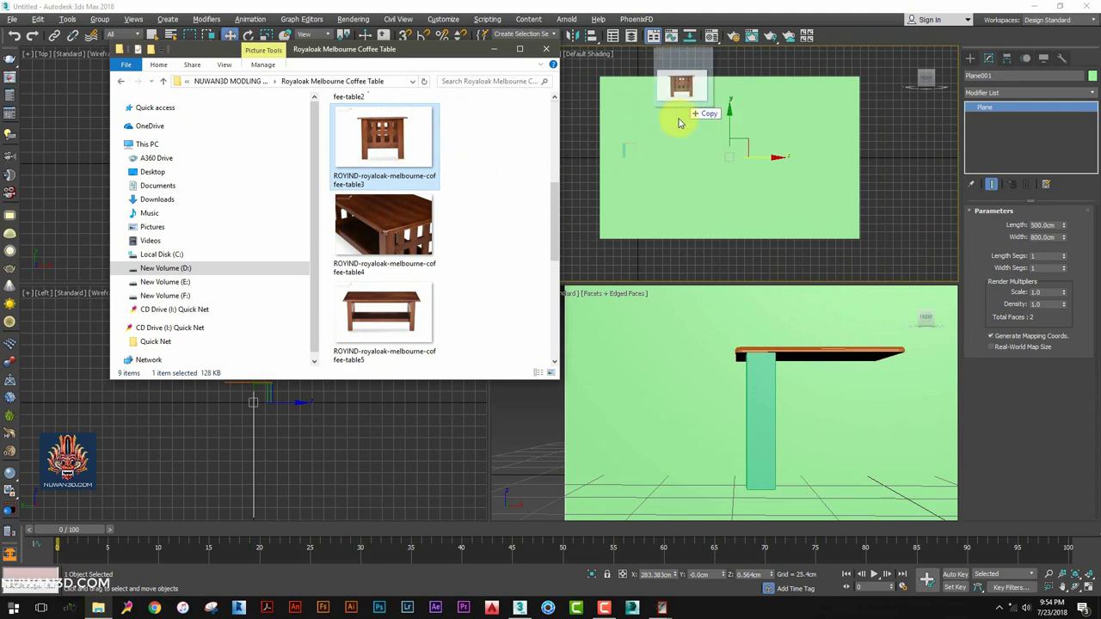
left_click_drag(702, 104, 737, 157)
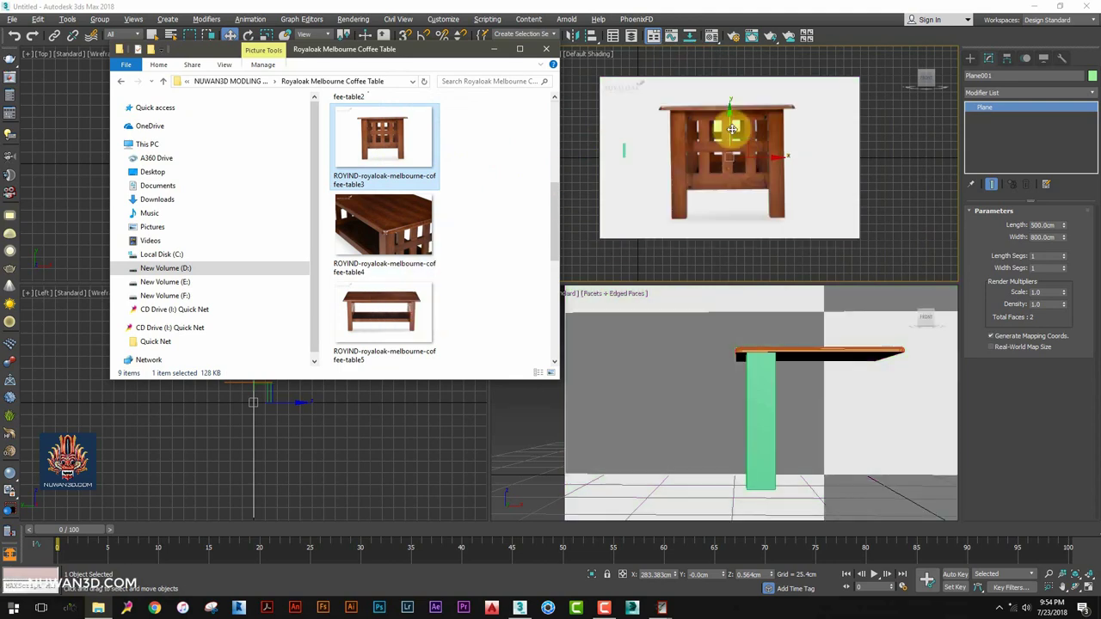
left_click(565, 86)
Toggle the Front view to Bounding Box and back to Default Shading so the photo shows
left_click(594, 54)
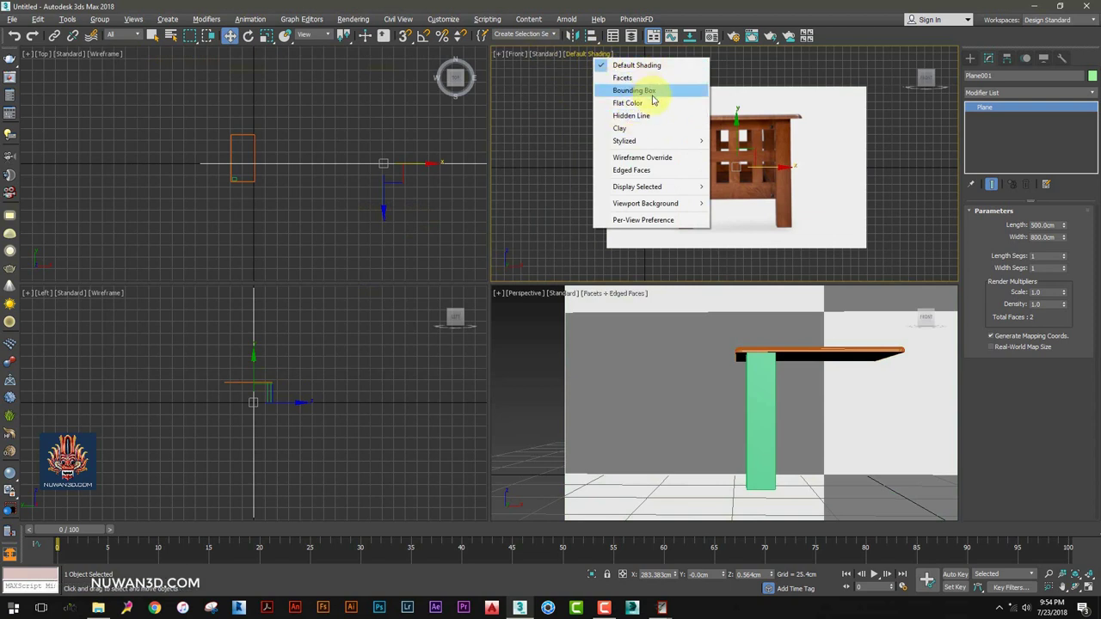
left_click(653, 93)
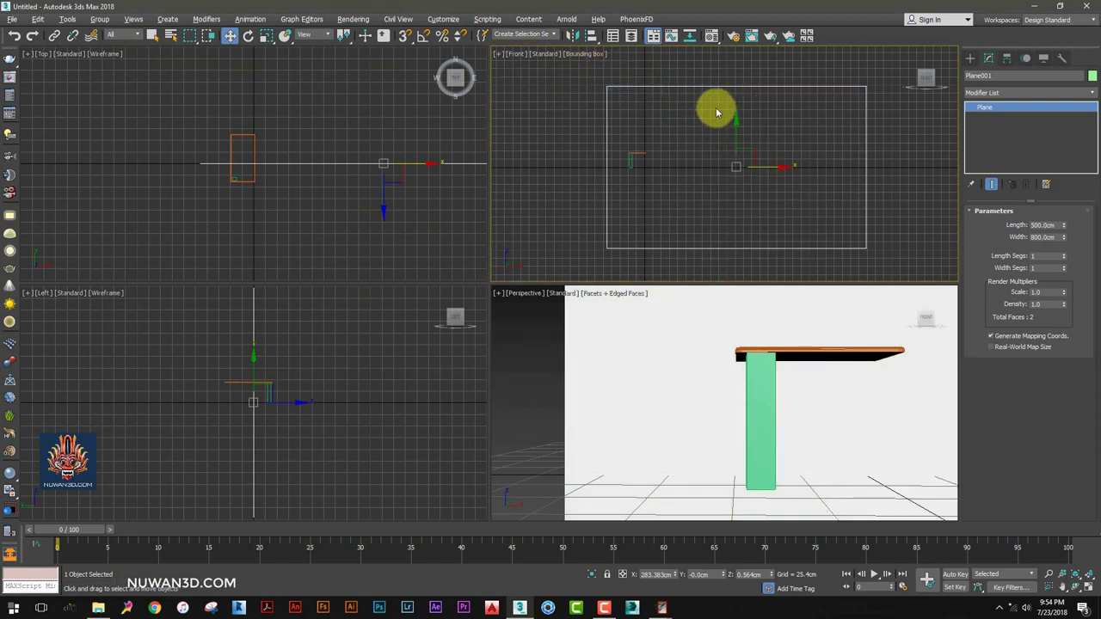
left_click(583, 53)
left_click(607, 66)
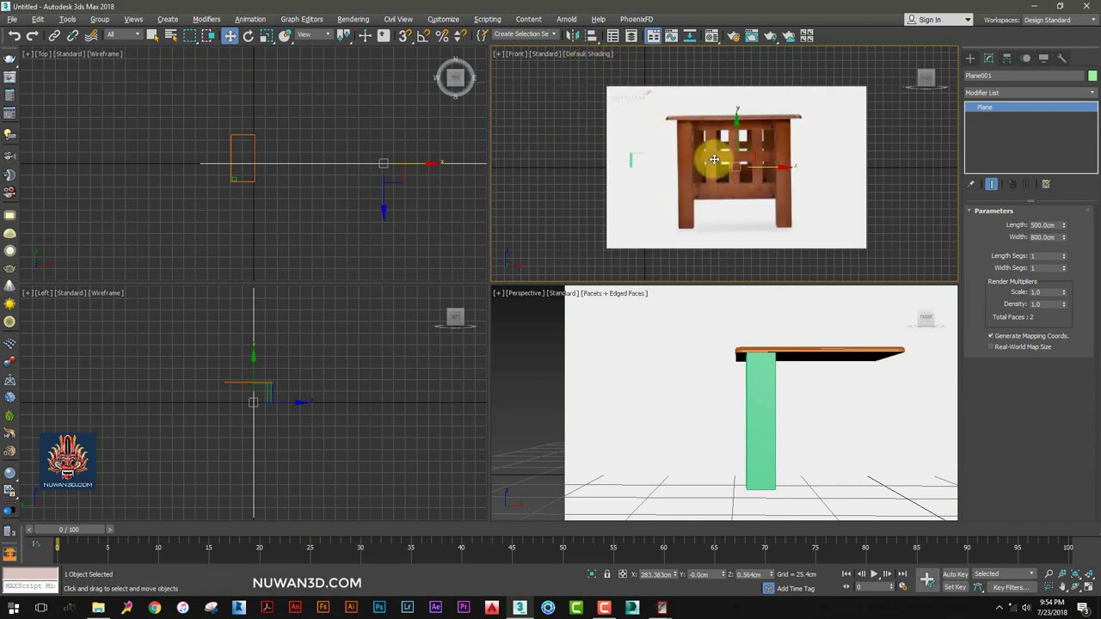
Maximize the Front view, shrink the photo plane much smaller, and move it up and left
middle_click_drag(699, 135, 702, 148)
key("alt+w")
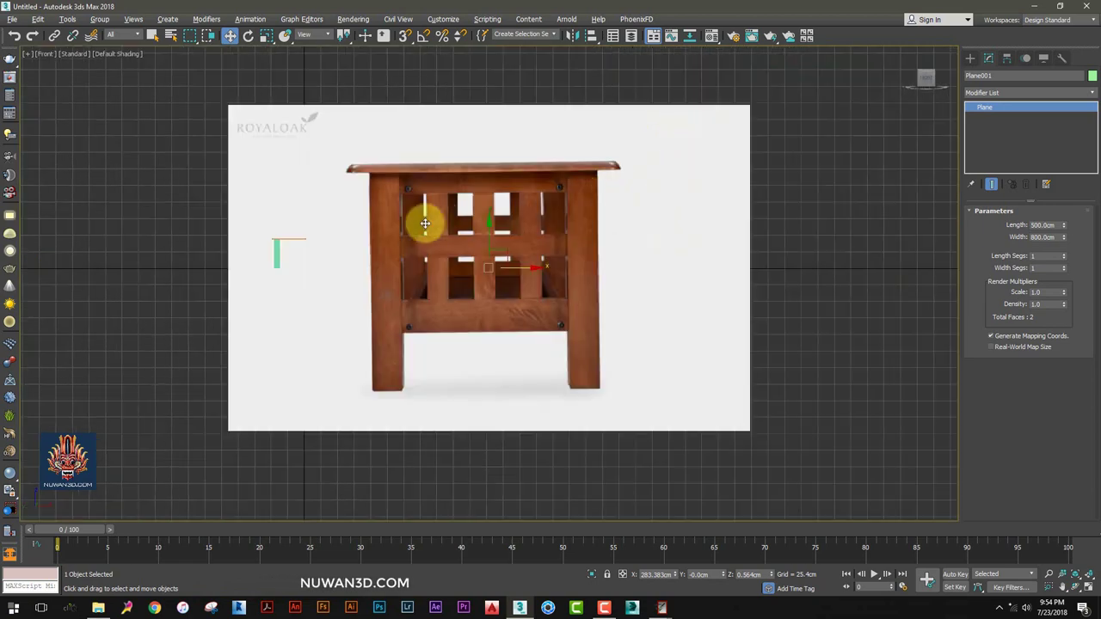
scroll(422, 216, "up", 5)
scroll(634, 204, "down", 2)
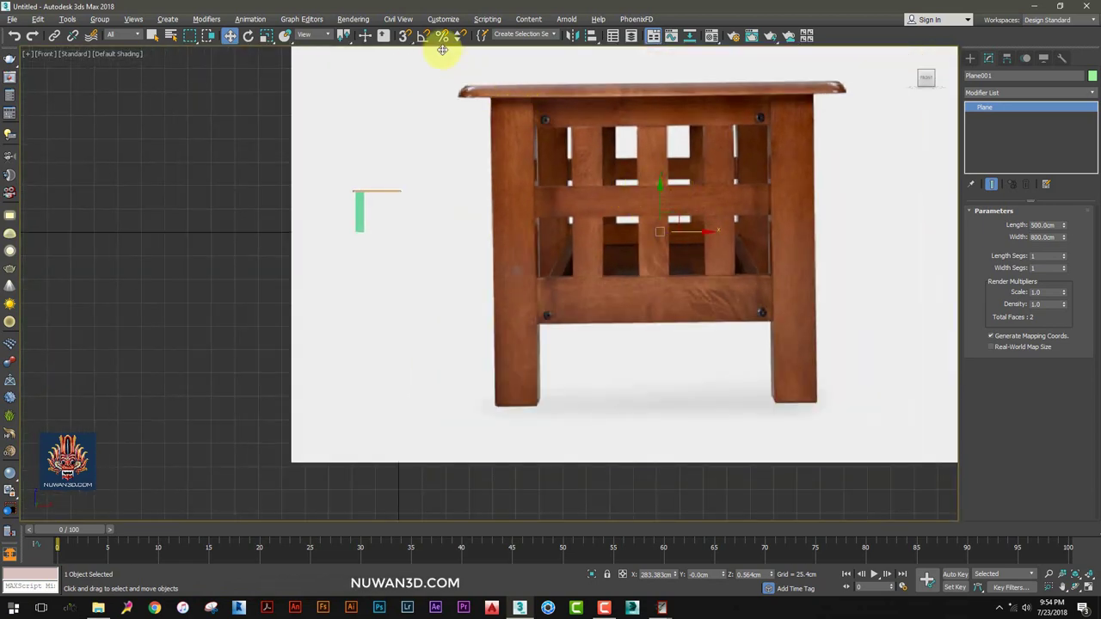
left_click(265, 35)
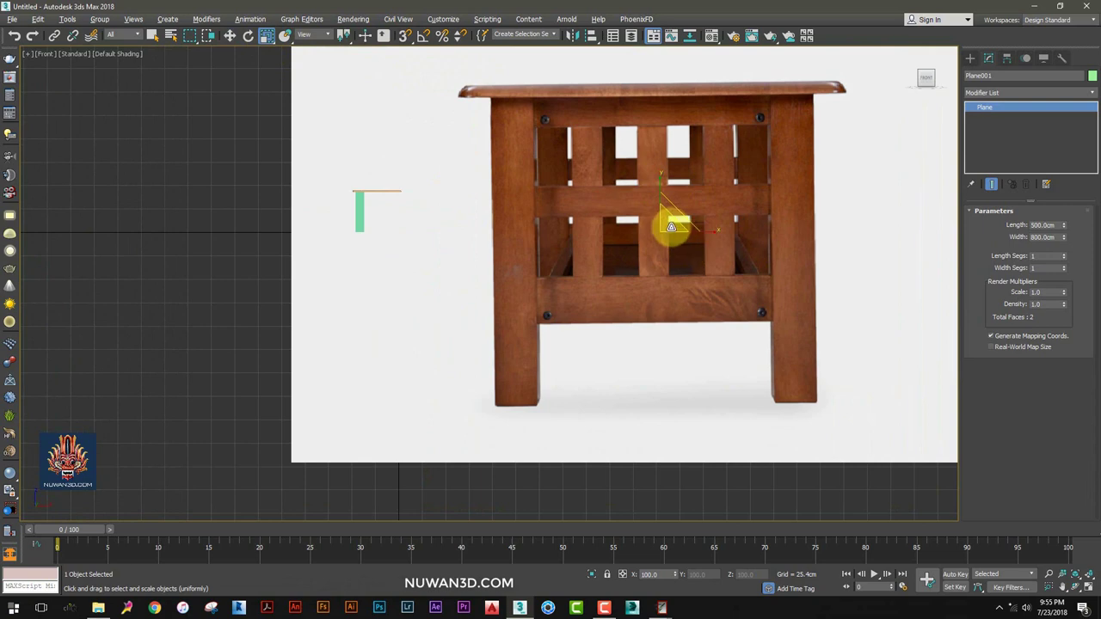
left_click_drag(690, 247, 317, 249)
scroll(667, 231, "up", 2)
key("w")
scroll(404, 247, "up", 4)
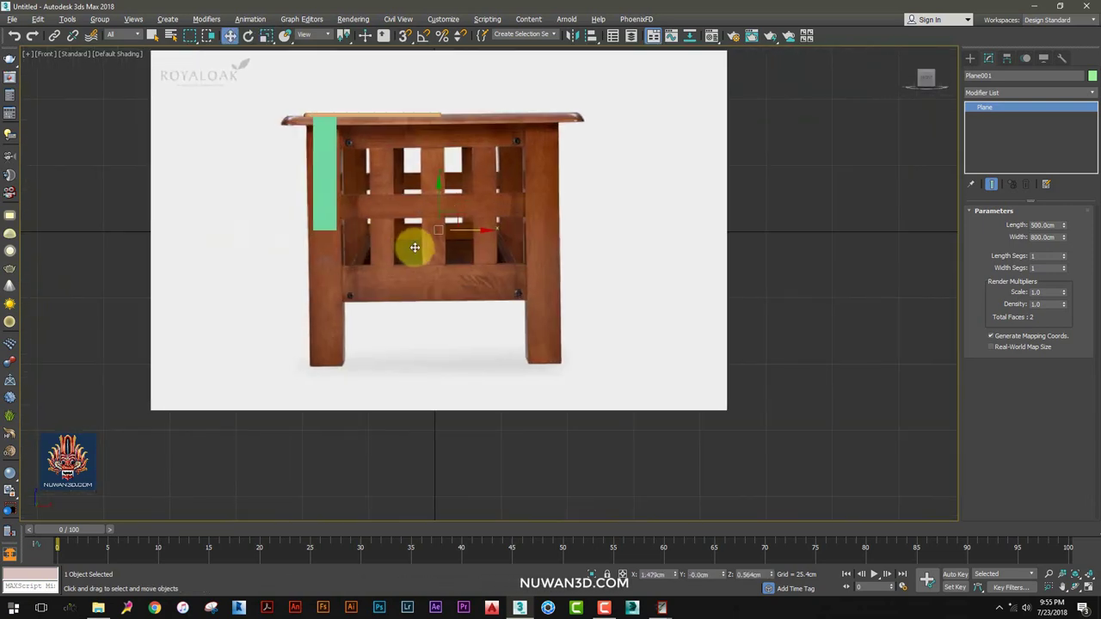
scroll(443, 229, "down", 3)
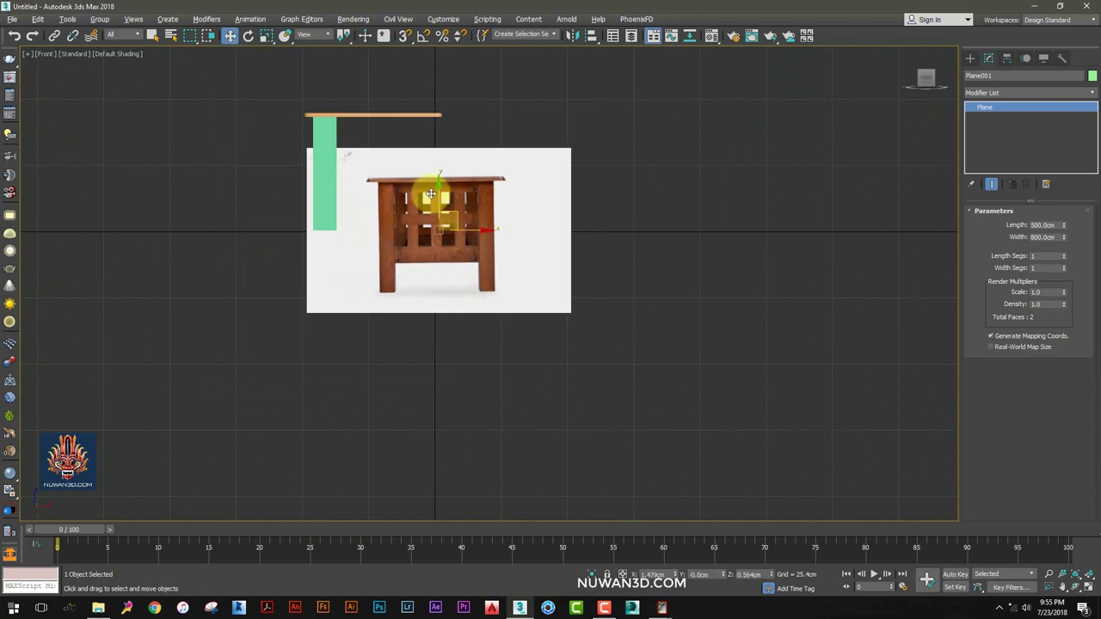
left_click_drag(431, 194, 370, 130)
scroll(370, 172, "up", 2)
Rescale the photo plane to suit the leg box and slide it into line
key("r")
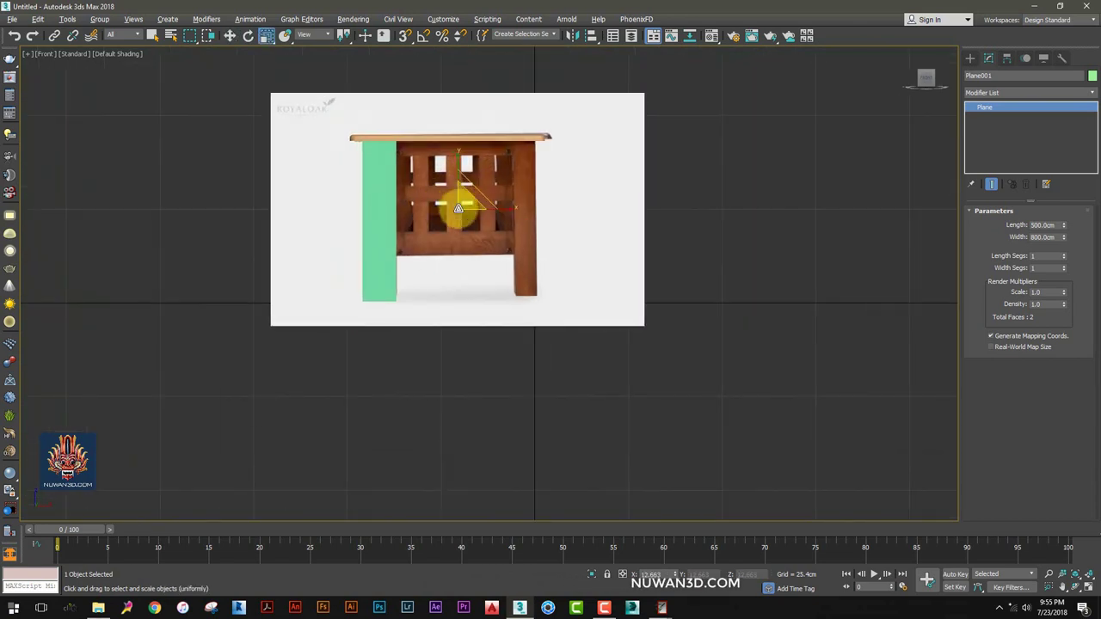
mouse_move(459, 208)
left_mouse_down()
mouse_move(466, 187)
mouse_move(486, 233)
left_mouse_up()
key("w")
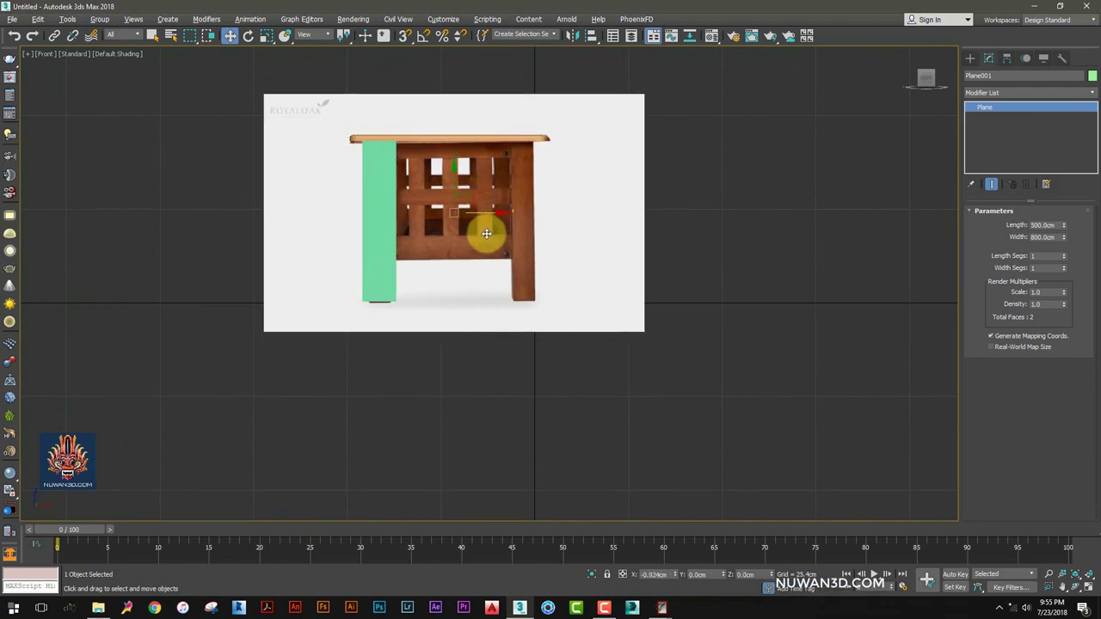
scroll(452, 189, "up", 3)
scroll(469, 198, "up", 1)
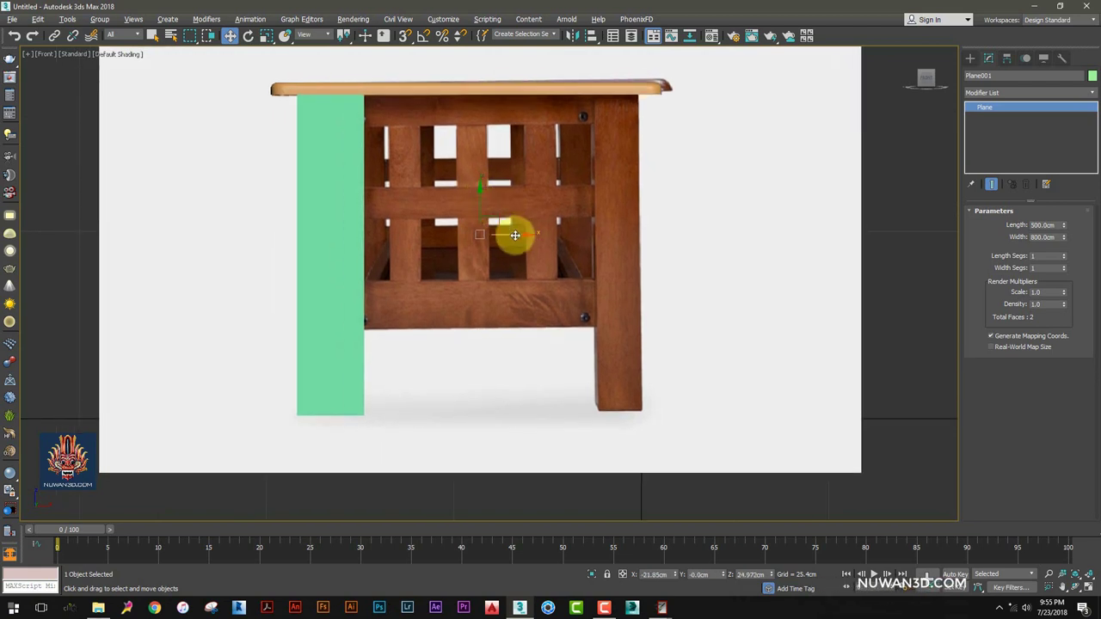
mouse_move(514, 235)
left_mouse_down()
mouse_move(539, 238)
mouse_move(510, 252)
left_mouse_up()
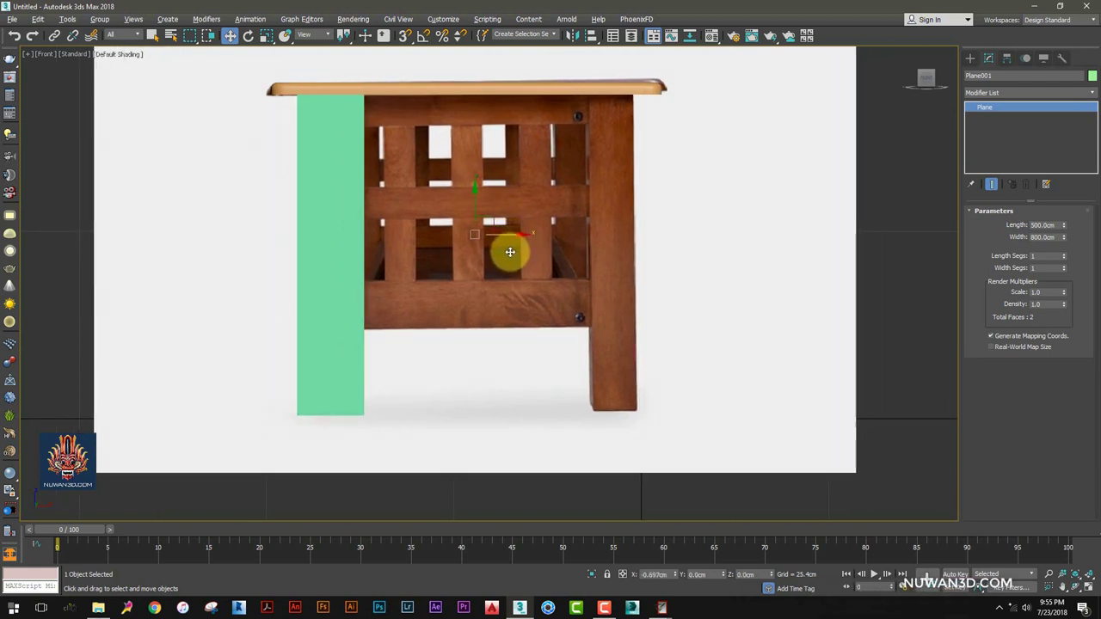
Shrink the photo plane slightly and place the green leg box over the table's left leg
left_click(346, 249)
left_click_drag(364, 253, 204, 253)
left_click(470, 248)
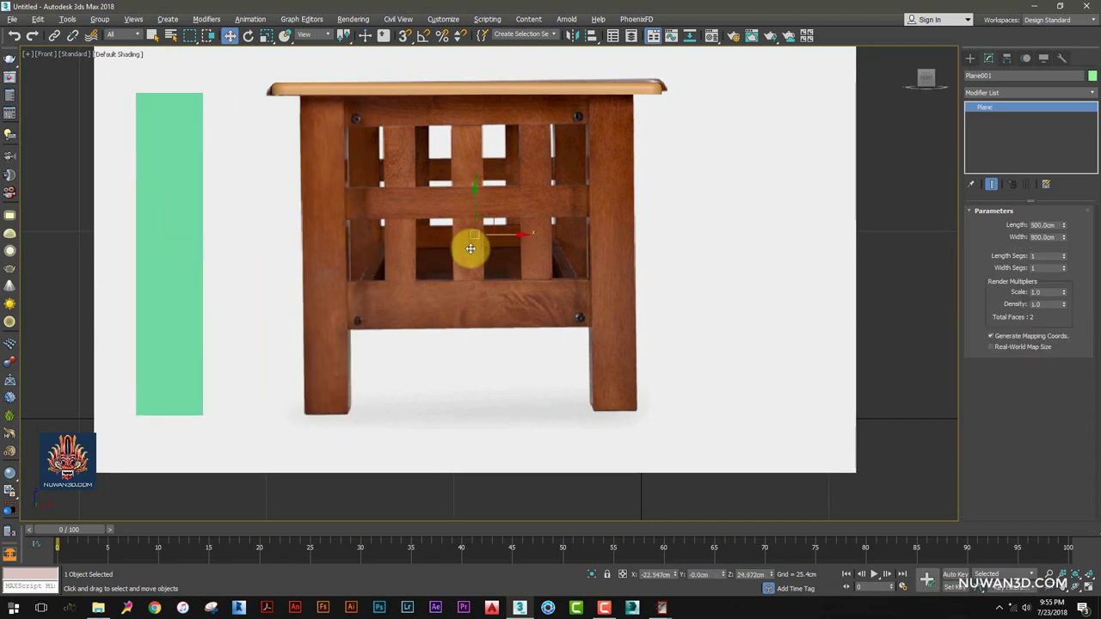
key("r")
left_click_drag(486, 226, 479, 209)
key("w")
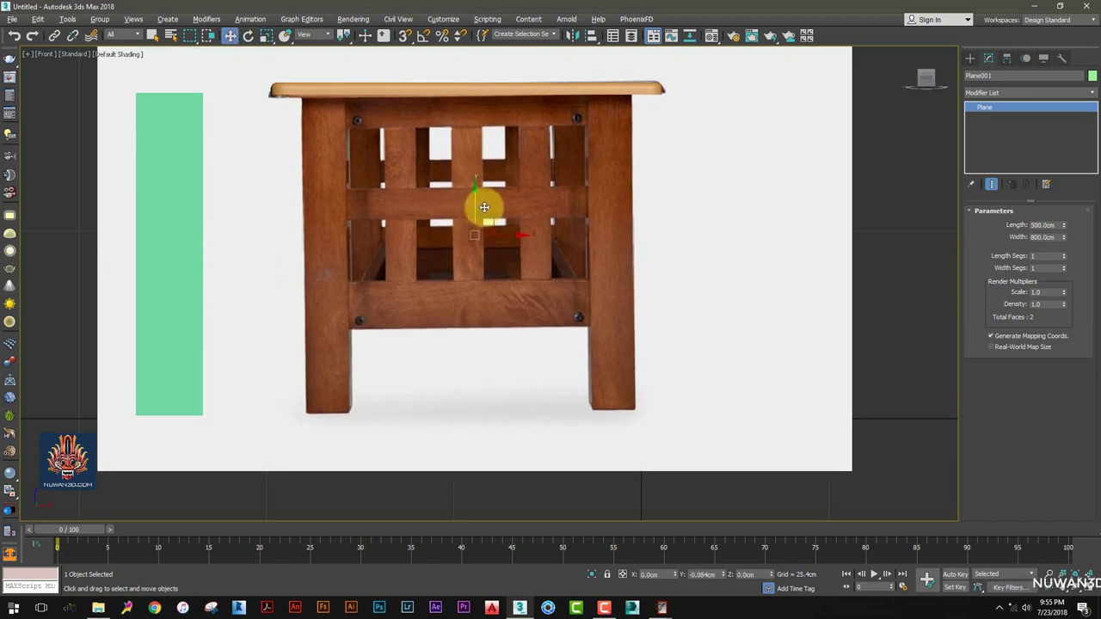
left_click(199, 247)
left_click_drag(211, 253, 363, 254)
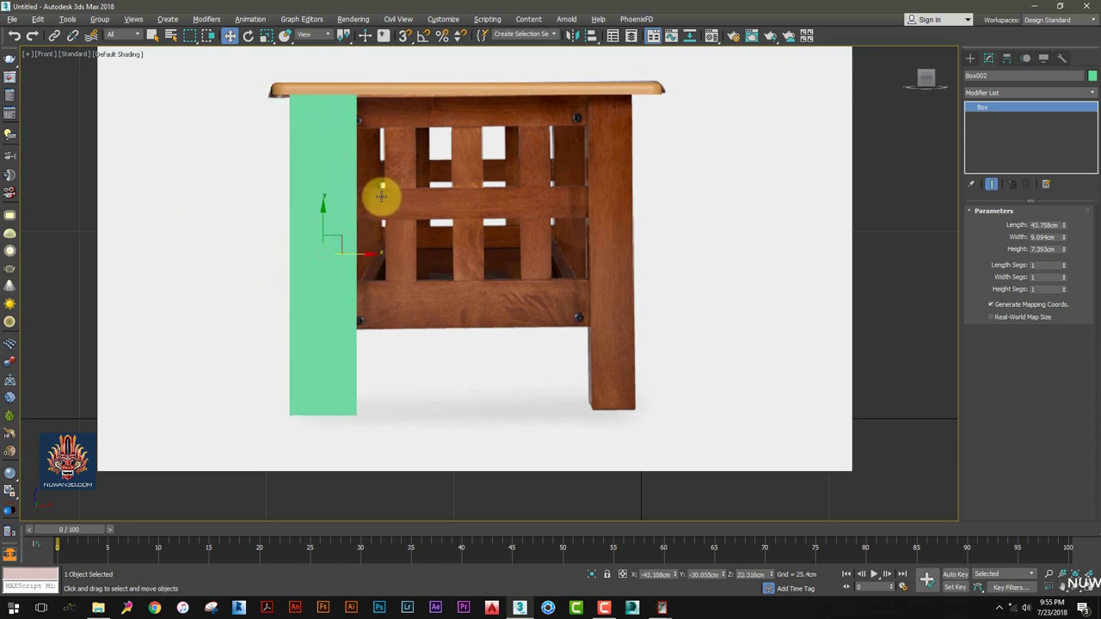
middle_click_drag(332, 188, 323, 188)
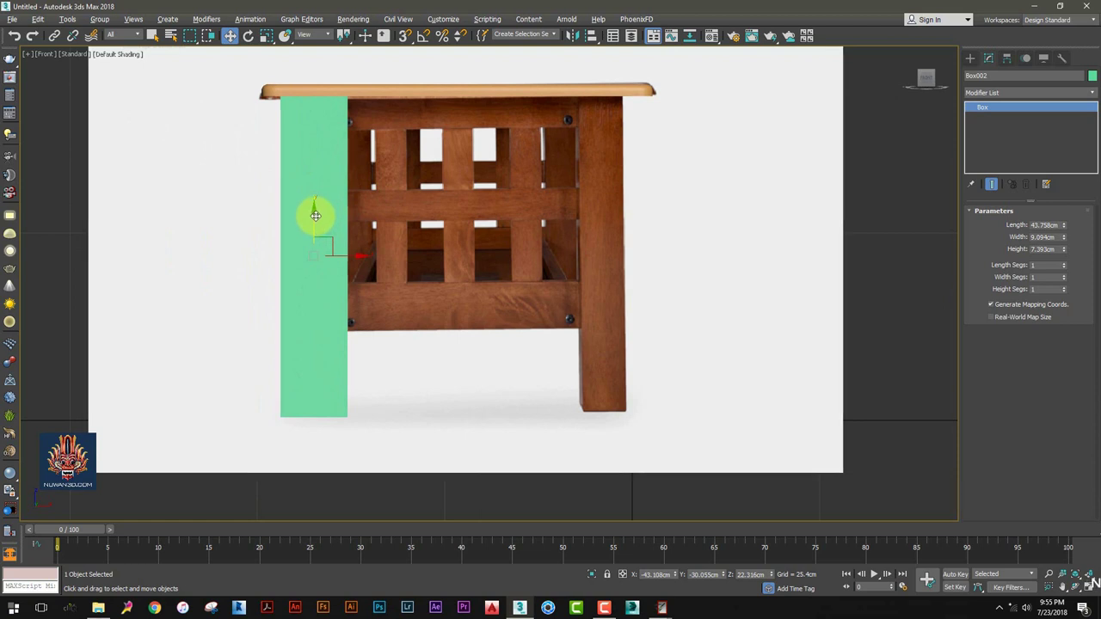
key("alt+x")
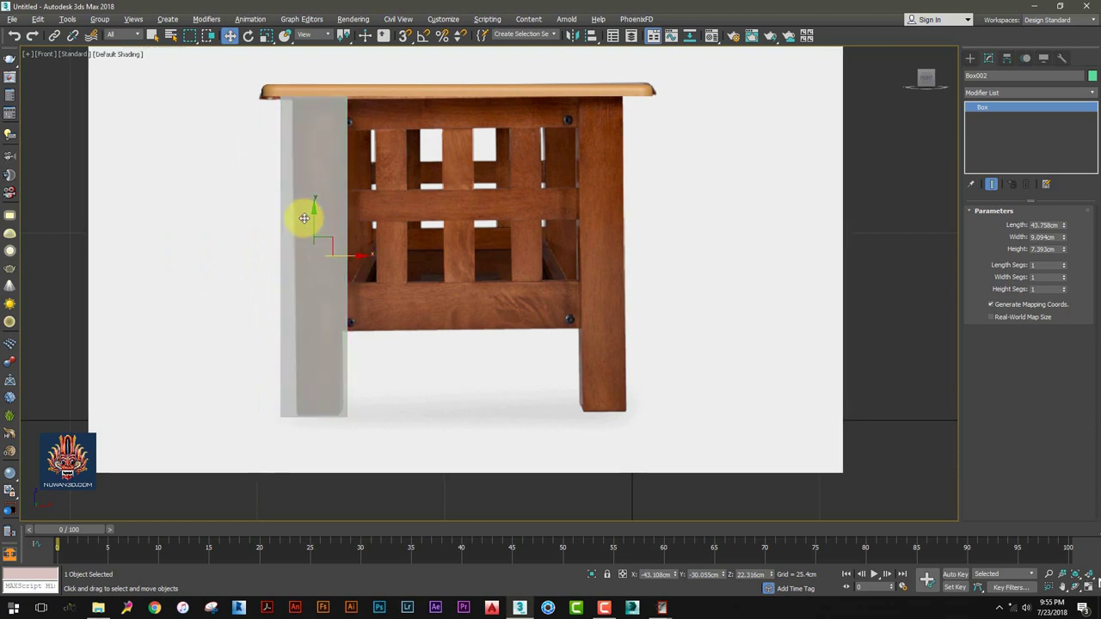
key("alt+x")
key("alt+x")
key("alt+x")
key("alt+x")
key("alt+x")
Turn on See-Through for the leg box in Object Properties
right_click(304, 219)
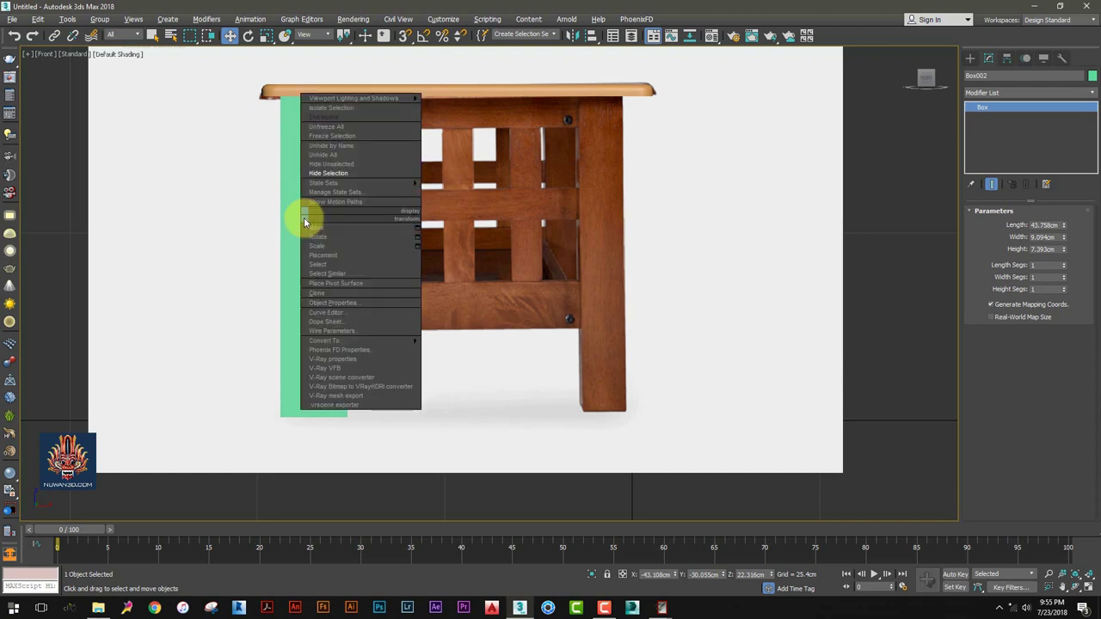
left_click(341, 305)
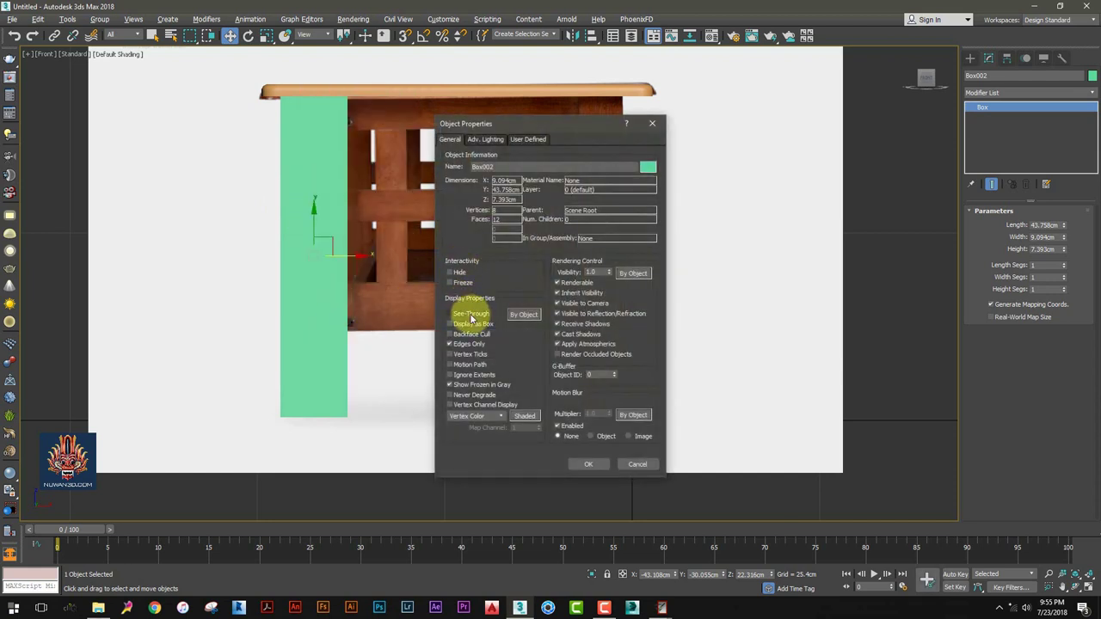
left_click(590, 464)
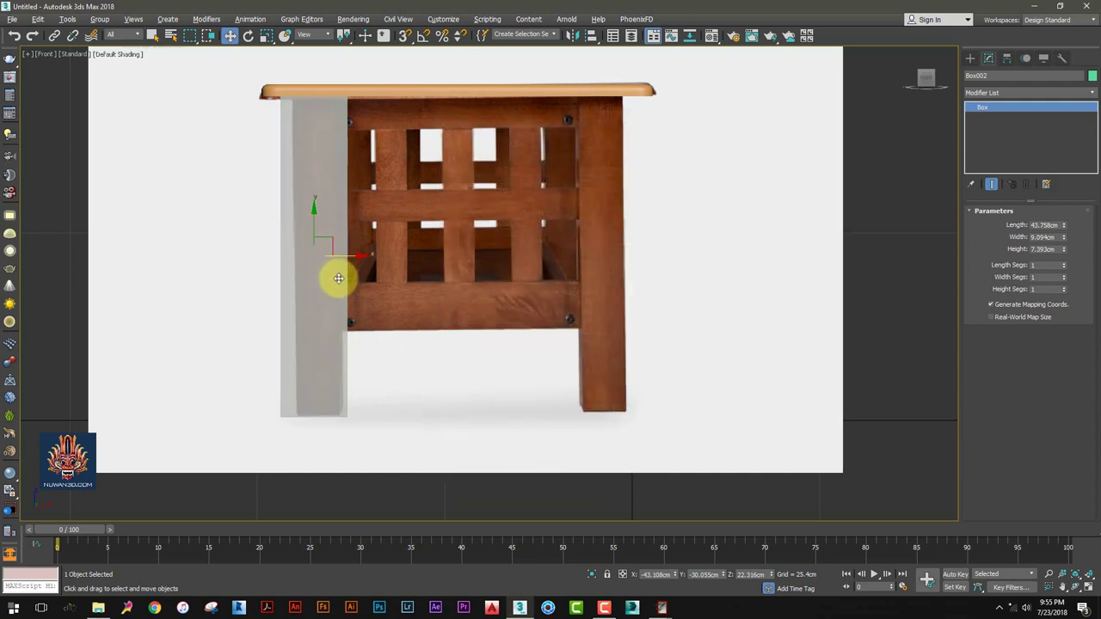
key("alt+x")
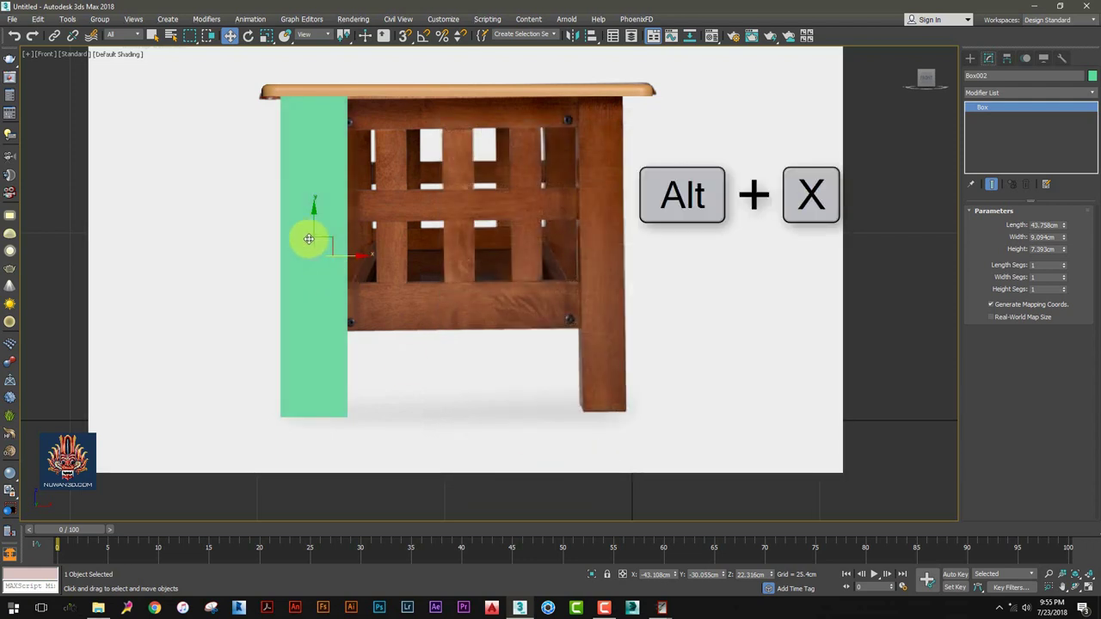
key("alt+x")
middle_click_drag(307, 238, 358, 233)
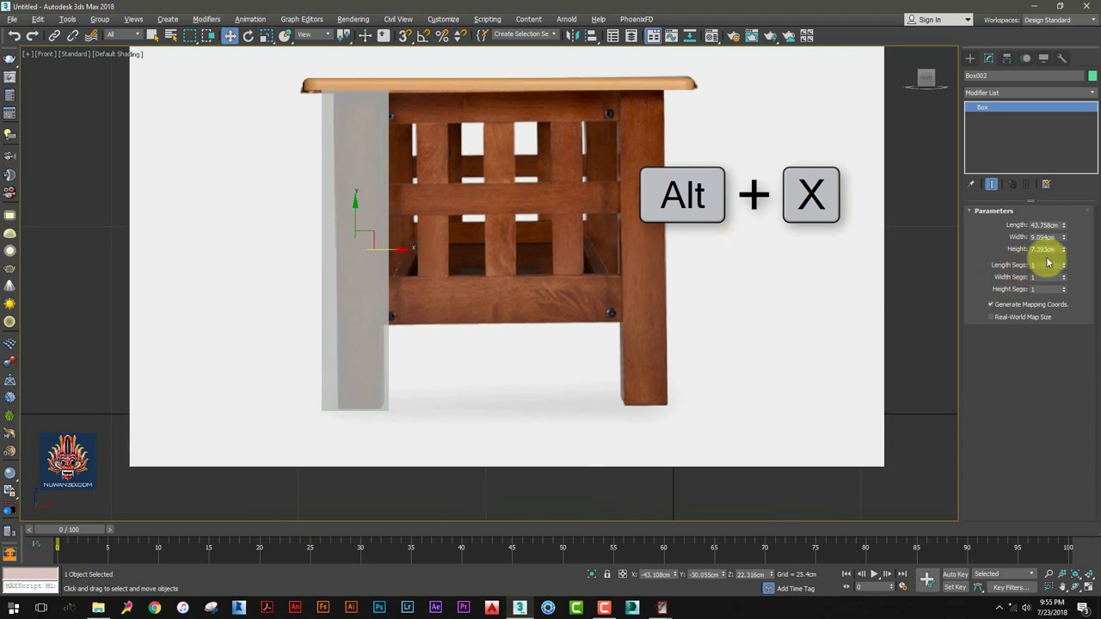
Narrow the box width to 7.093 cm and check it in Perspective before returning to Front
left_click_drag(1064, 241, 1074, 248)
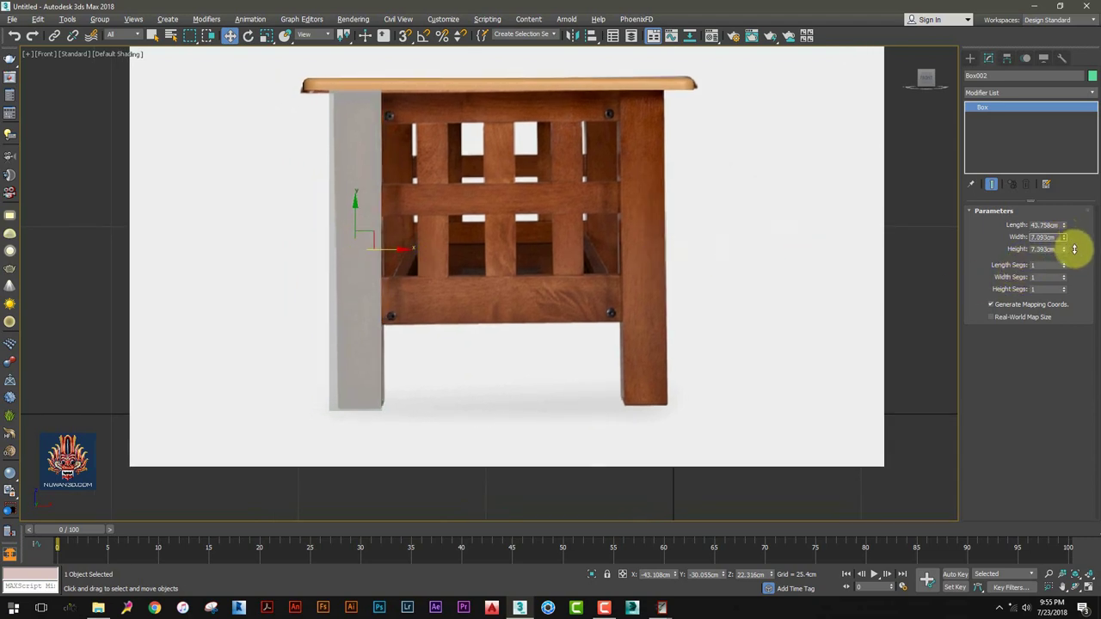
key("alt+w")
middle_click(670, 341)
key("alt+w")
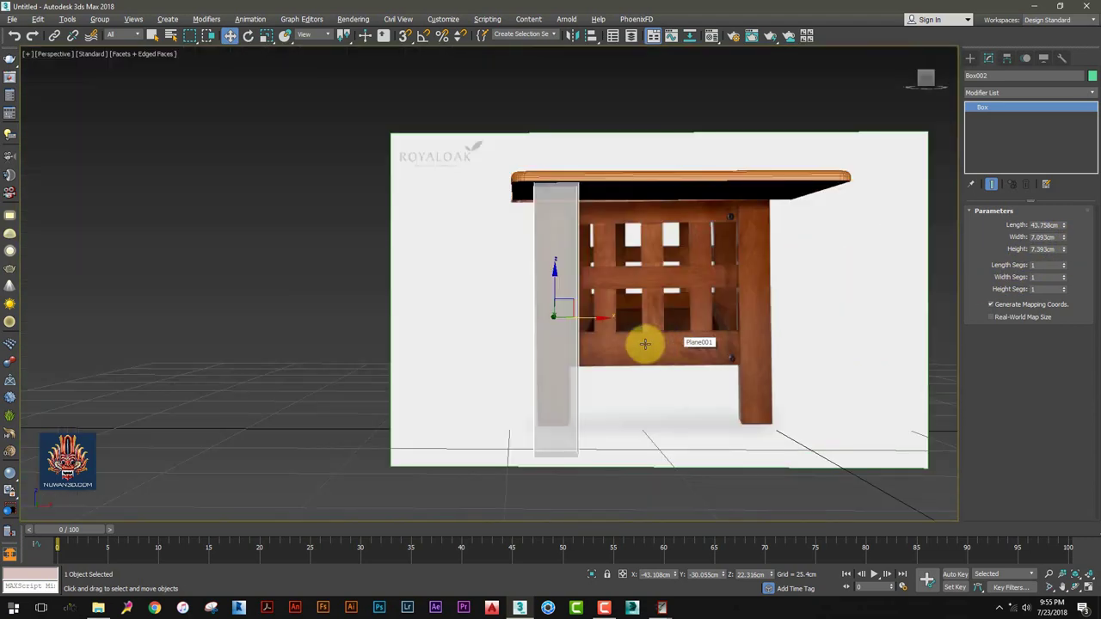
key("alt+x")
mouse_move(584, 328)
middle_mouse_down("alt")
mouse_move(668, 334)
mouse_move(605, 341)
middle_mouse_up("alt")
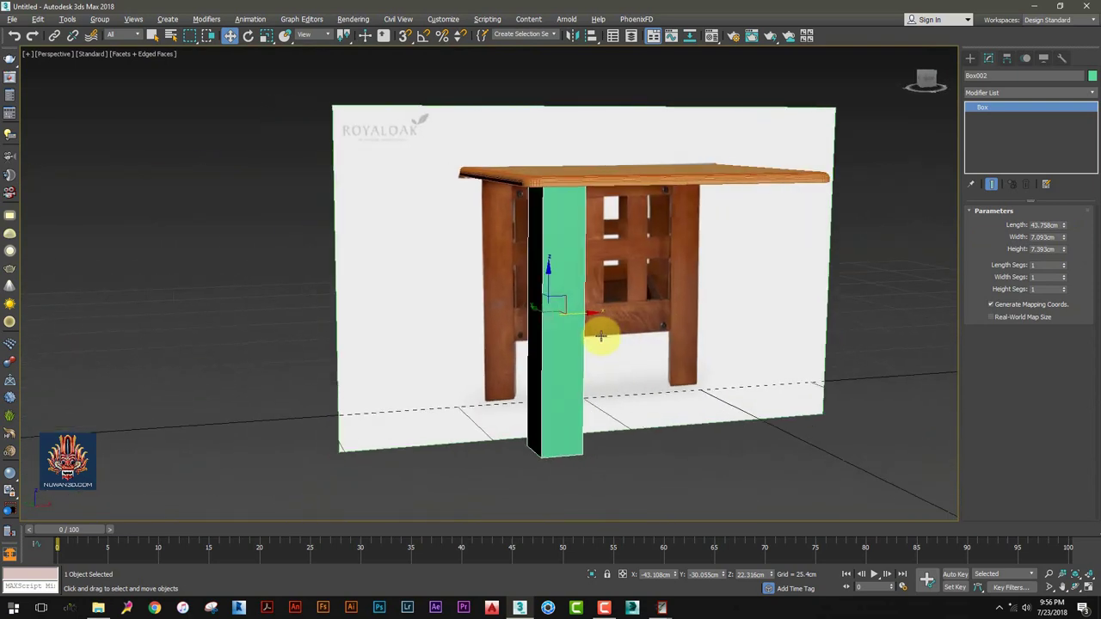
key("alt+w")
middle_click(572, 146)
key("alt+w")
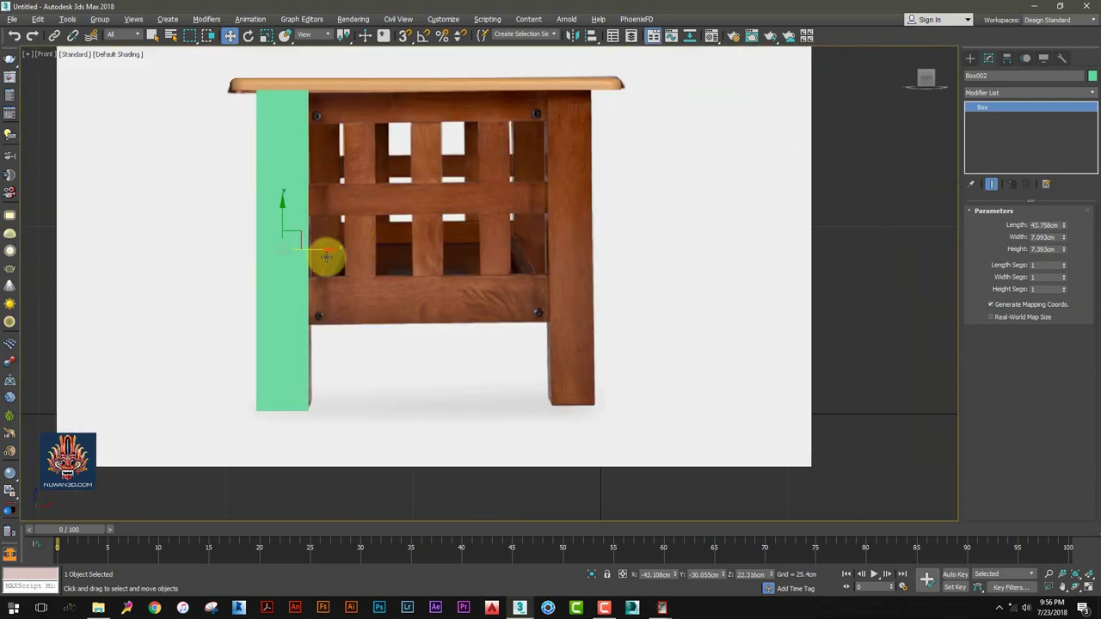
Shift-drag a copy of the leg box onto the table's right leg
left_click_drag(319, 251, 601, 278, "shift")
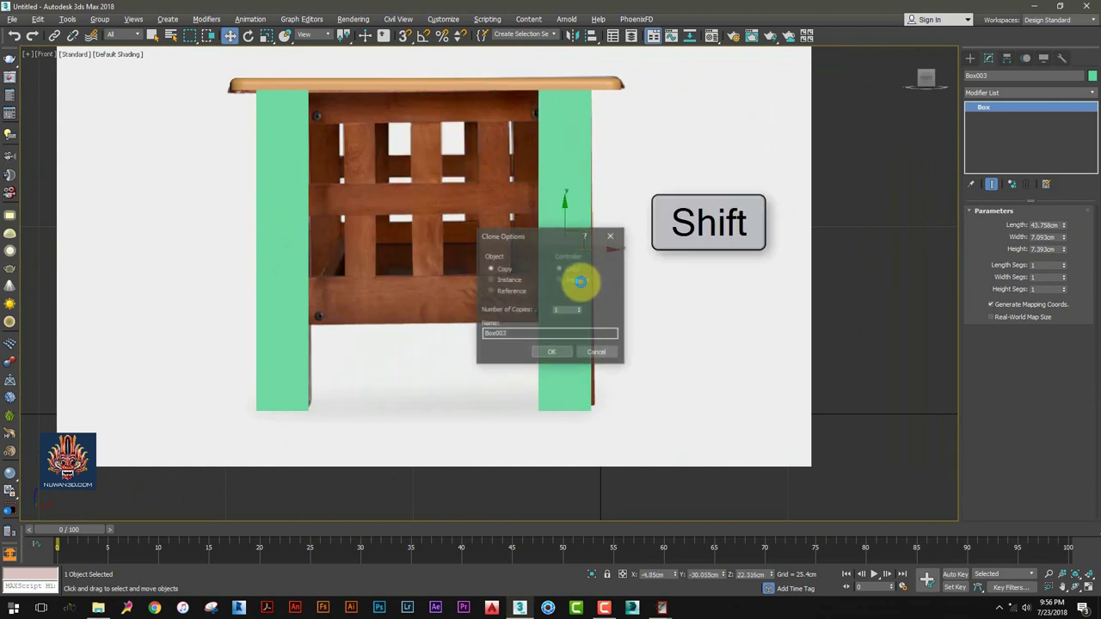
left_click(556, 348)
middle_click_drag(413, 256, 442, 287)
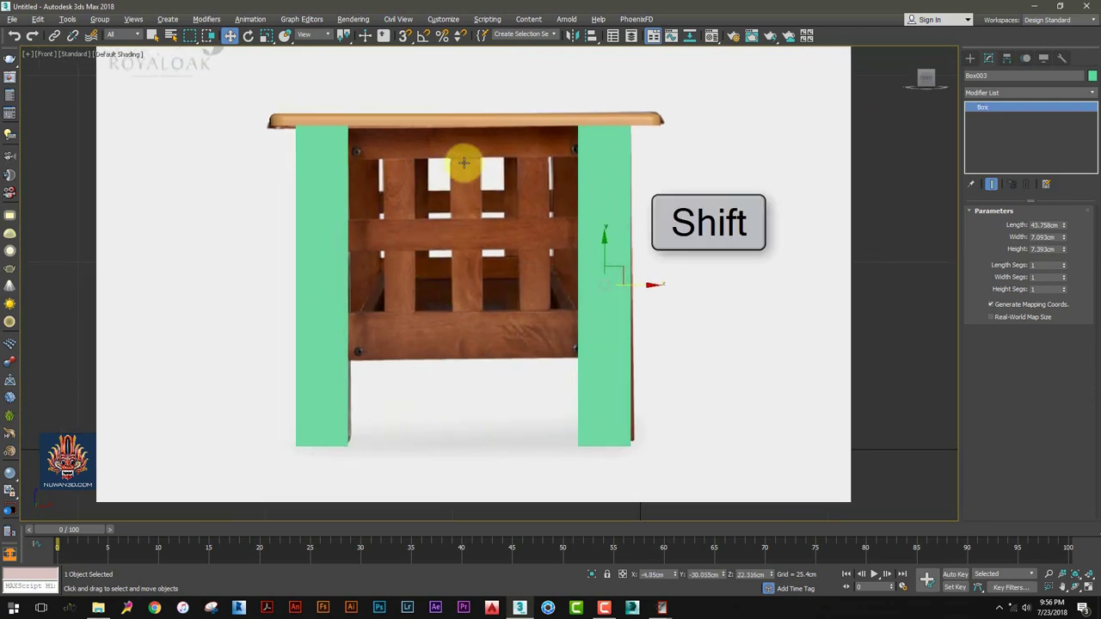
key("shift+f")
middle_click_drag(594, 176, 591, 154)
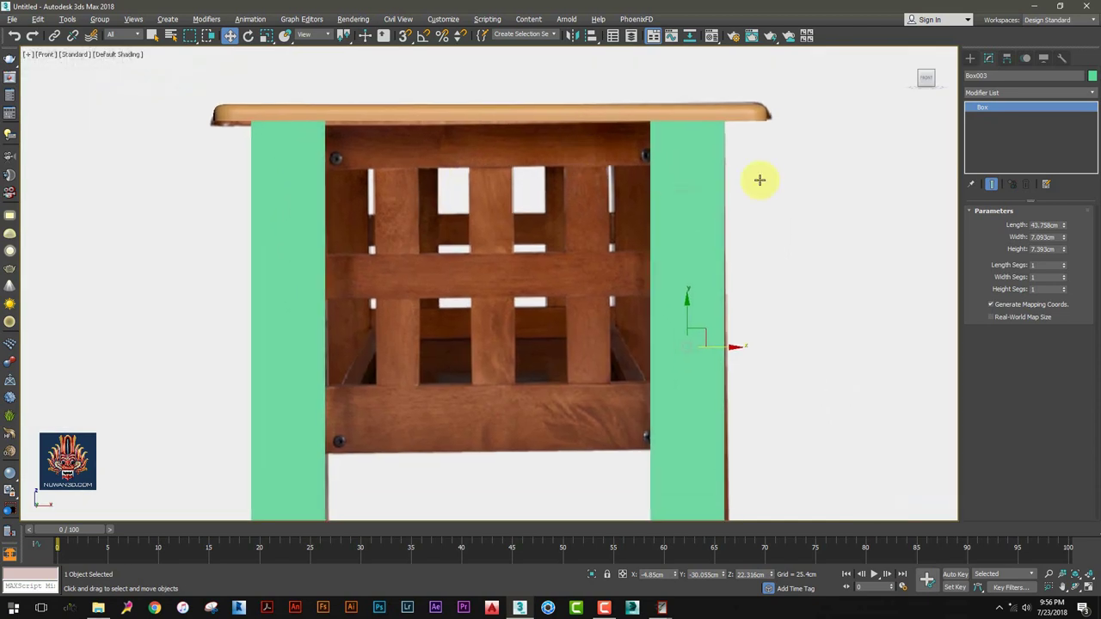
Draw a top apron box between the two legs in the Front view
left_click(970, 58)
left_click(1008, 129)
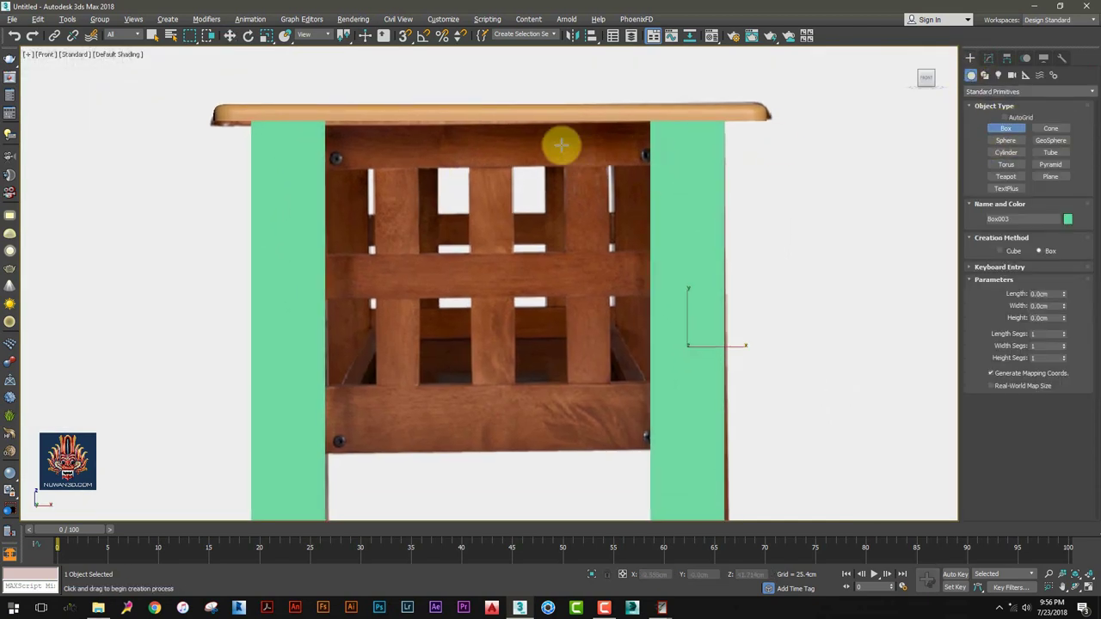
middle_click_drag(395, 158, 388, 162)
left_click_drag(312, 175, 630, 123)
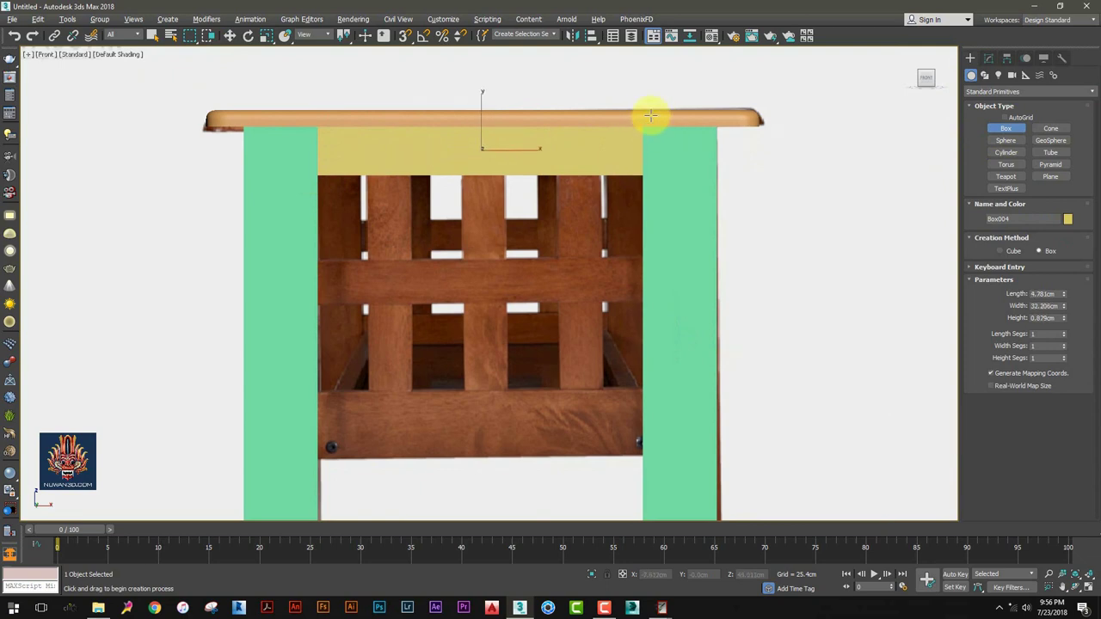
key("alt+w")
right_click(761, 314)
In the Perspective view, move the apron box into line with the legs
key("alt+w")
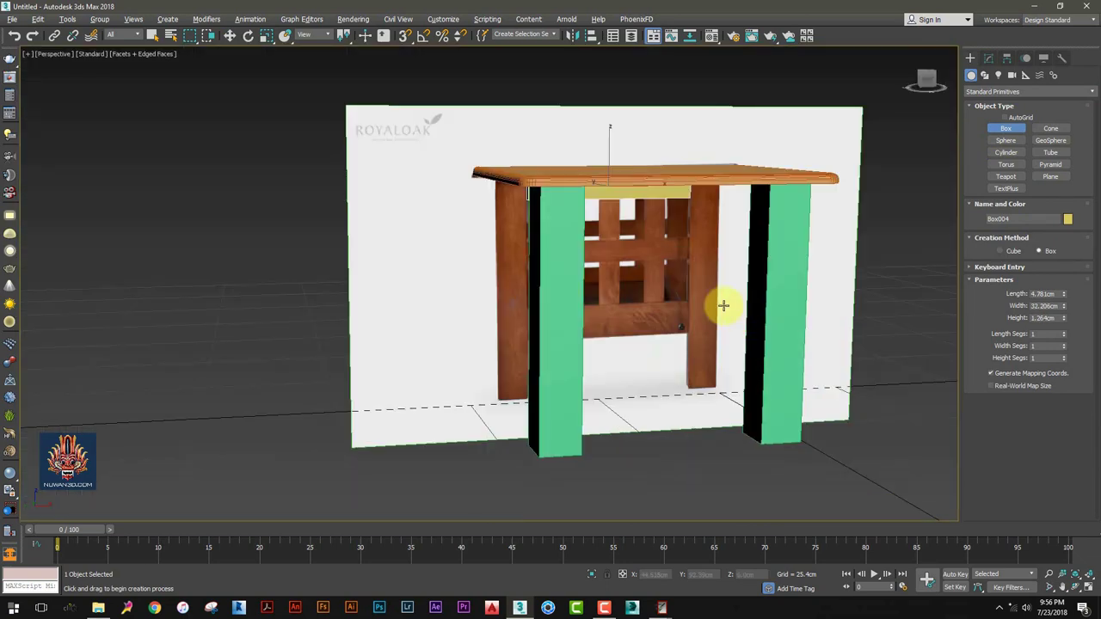
key("w")
middle_click_drag(577, 220, 634, 197, "alt")
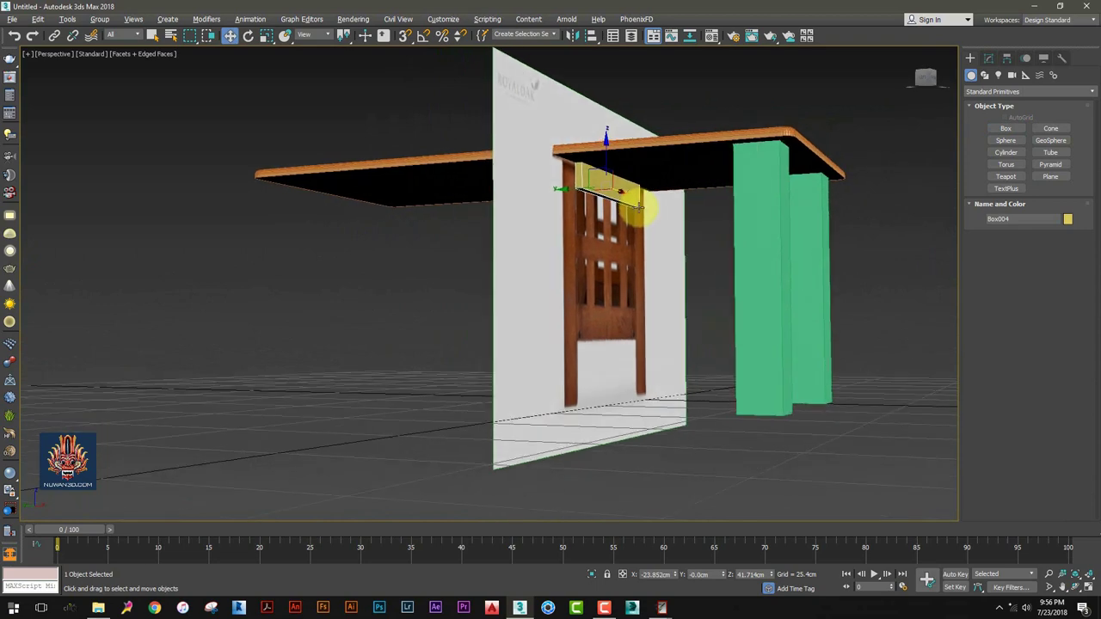
left_click_drag(574, 189, 767, 193)
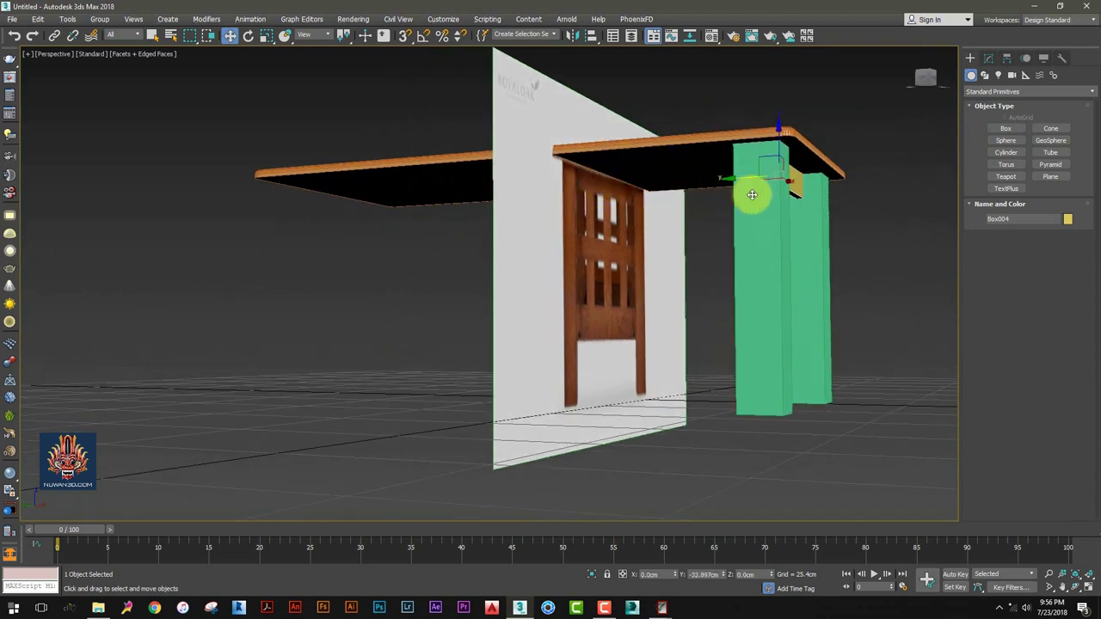
scroll(764, 193, "up", 2)
scroll(809, 197, "up", 3)
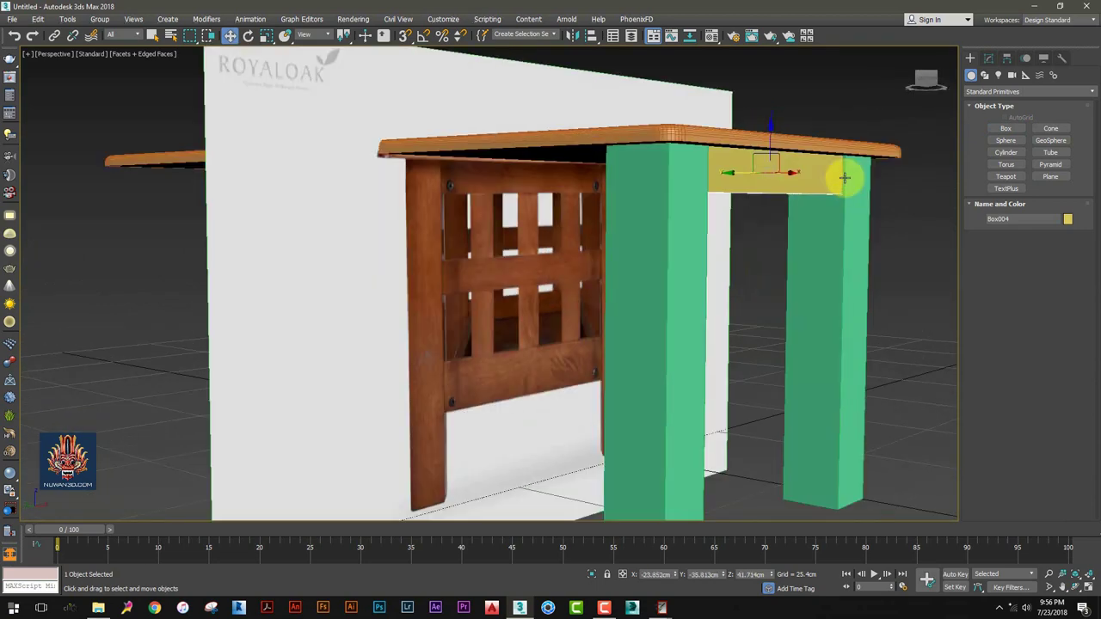
scroll(843, 172, "up", 3)
mouse_move(662, 608)
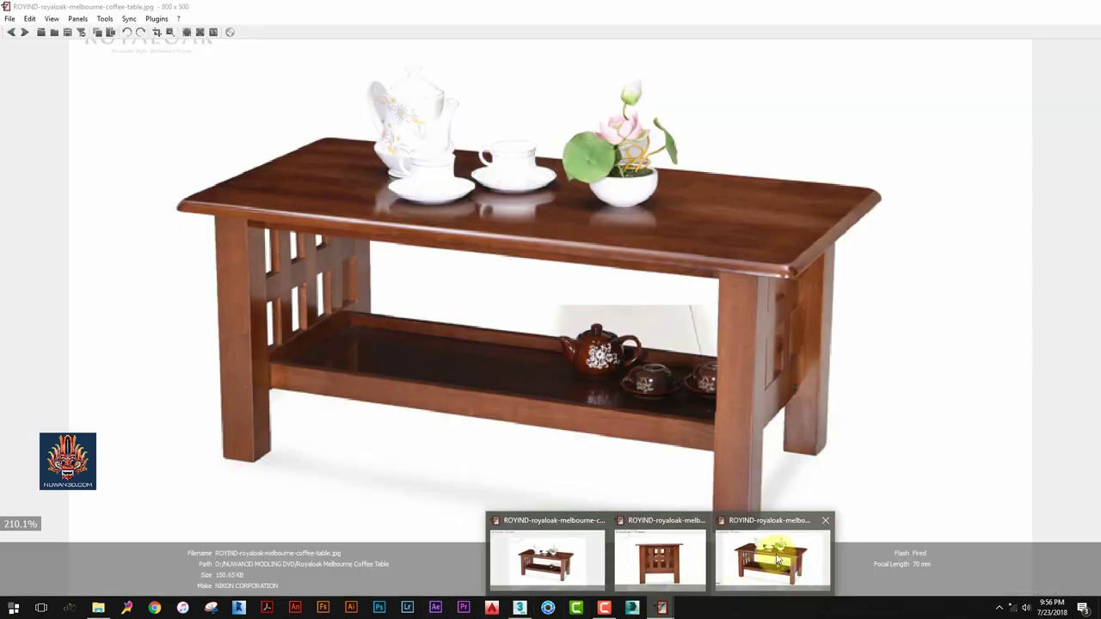
left_click(777, 559)
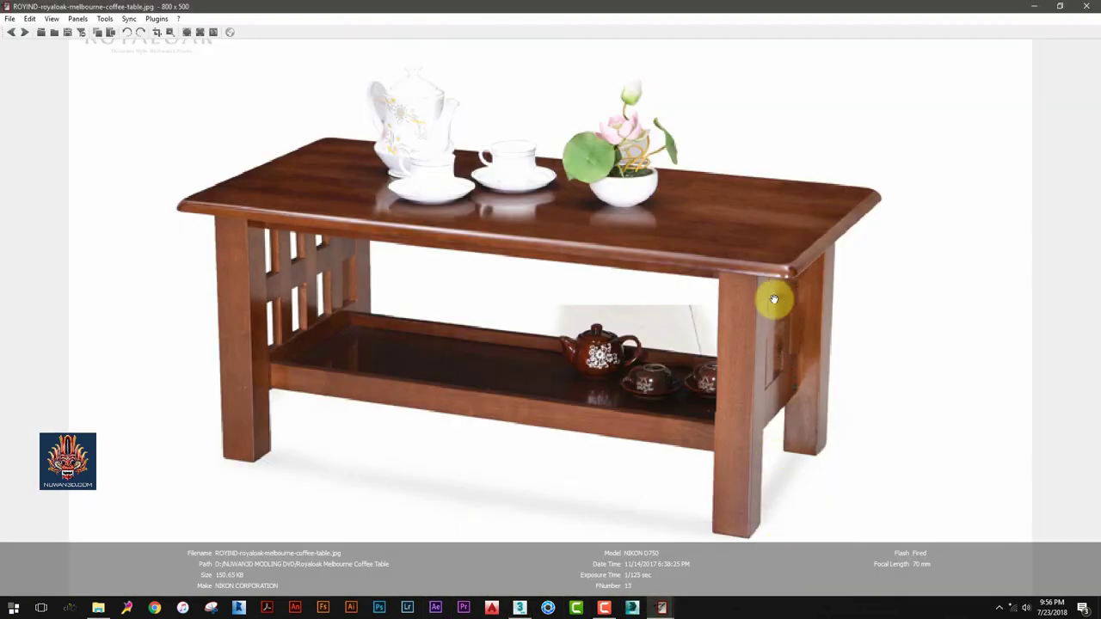
scroll(620, 405, "down", 1)
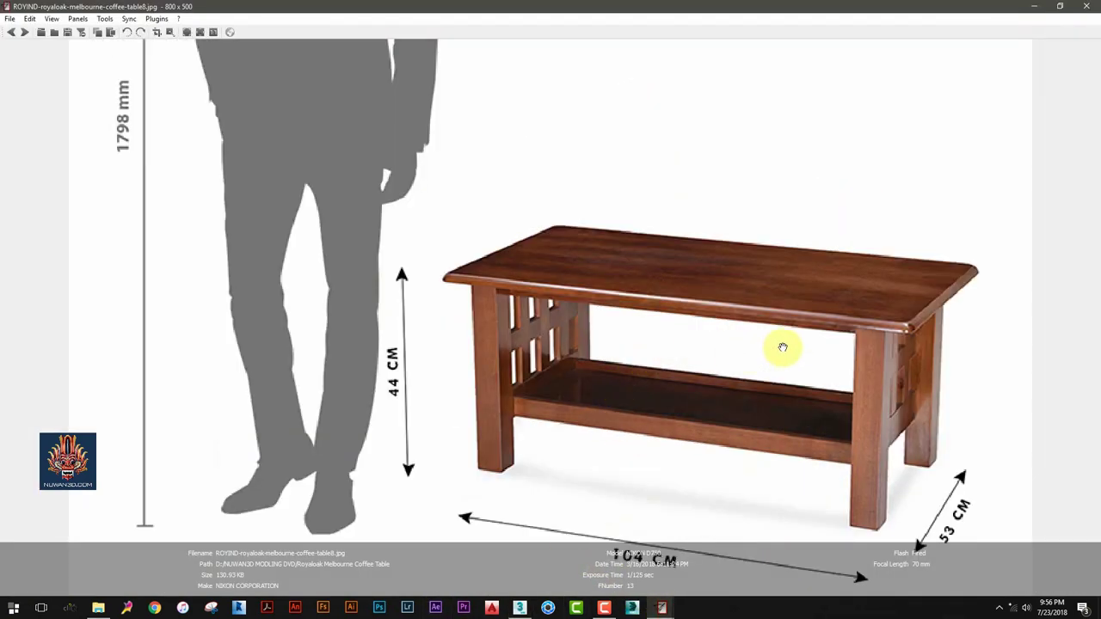
scroll(778, 344, "down", 1)
scroll(757, 247, "down", 1)
scroll(774, 247, "up", 1)
scroll(789, 244, "up", 1)
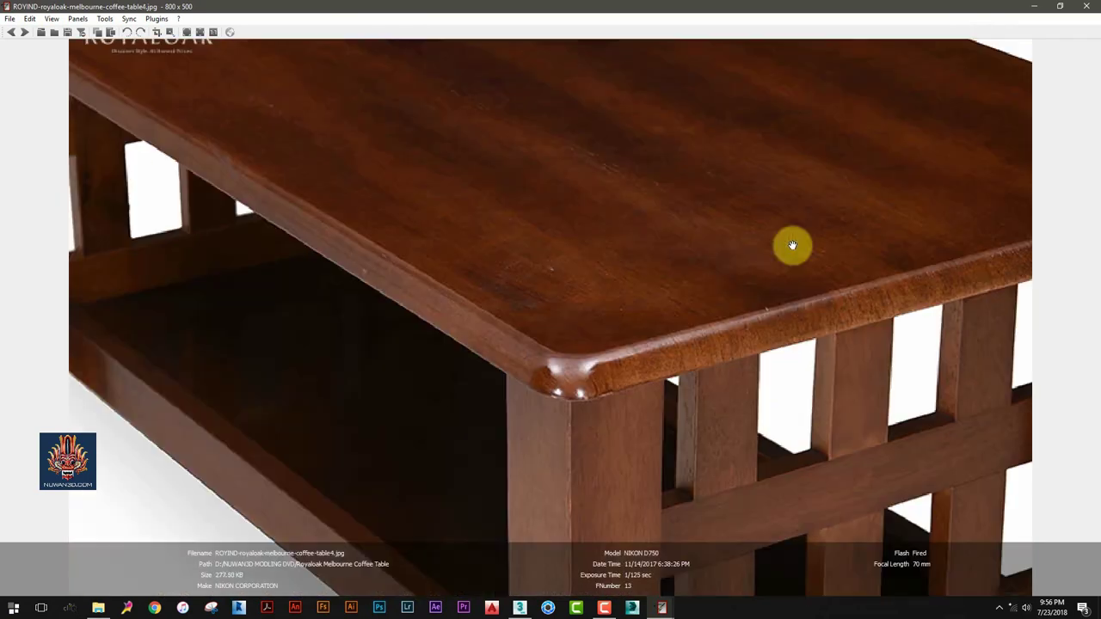
scroll(702, 451, "up", 1)
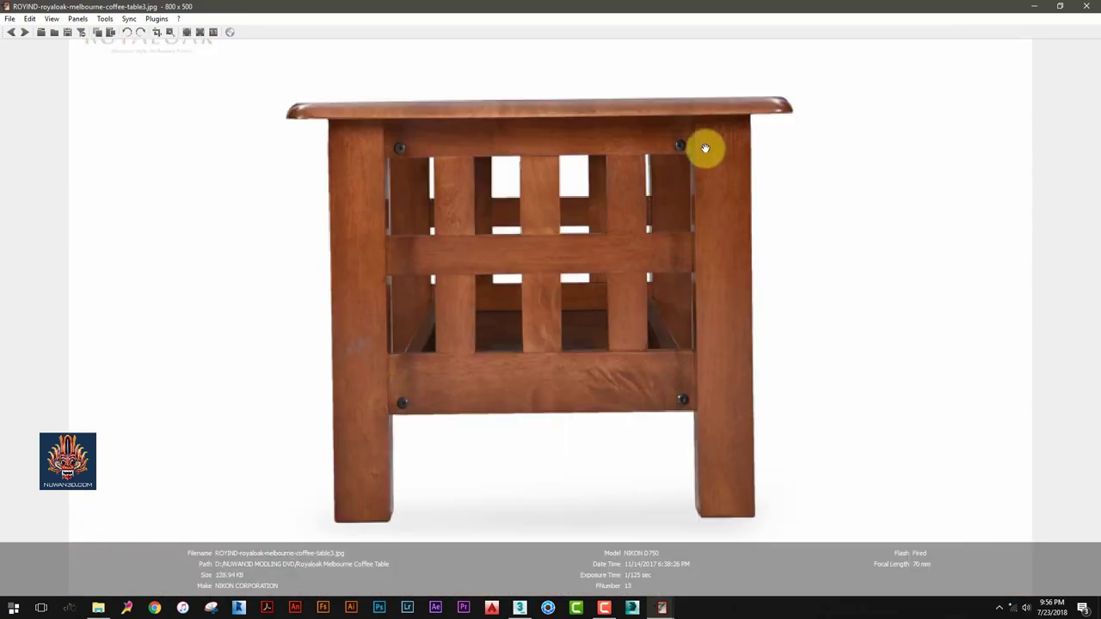
scroll(703, 147, "up", 1, "ctrl")
scroll(242, 176, "up", 1, "ctrl")
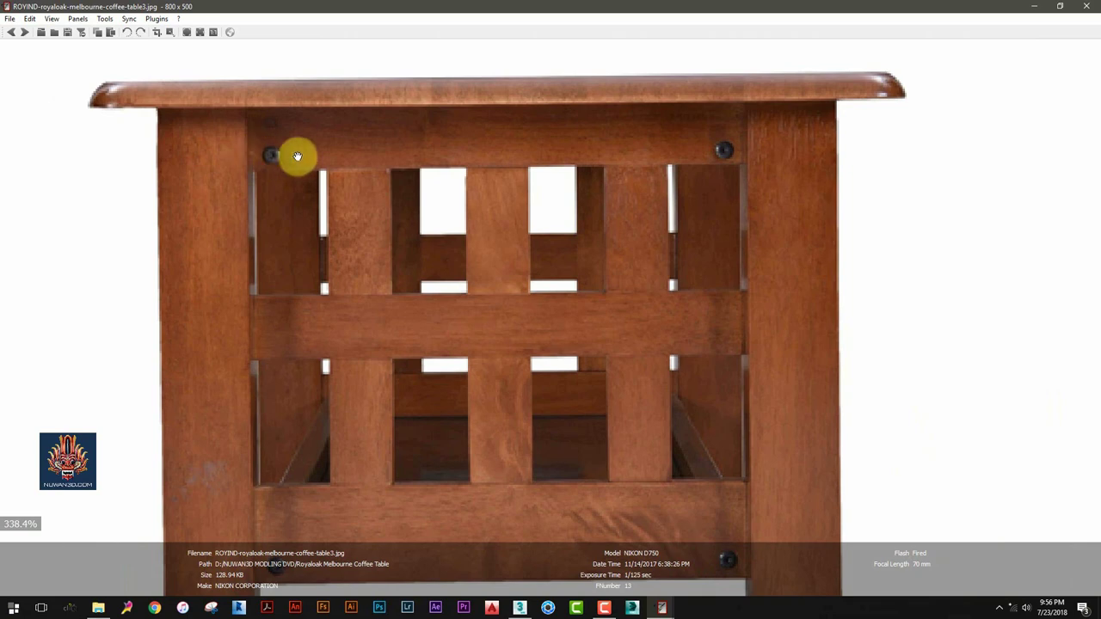
left_click(1033, 6)
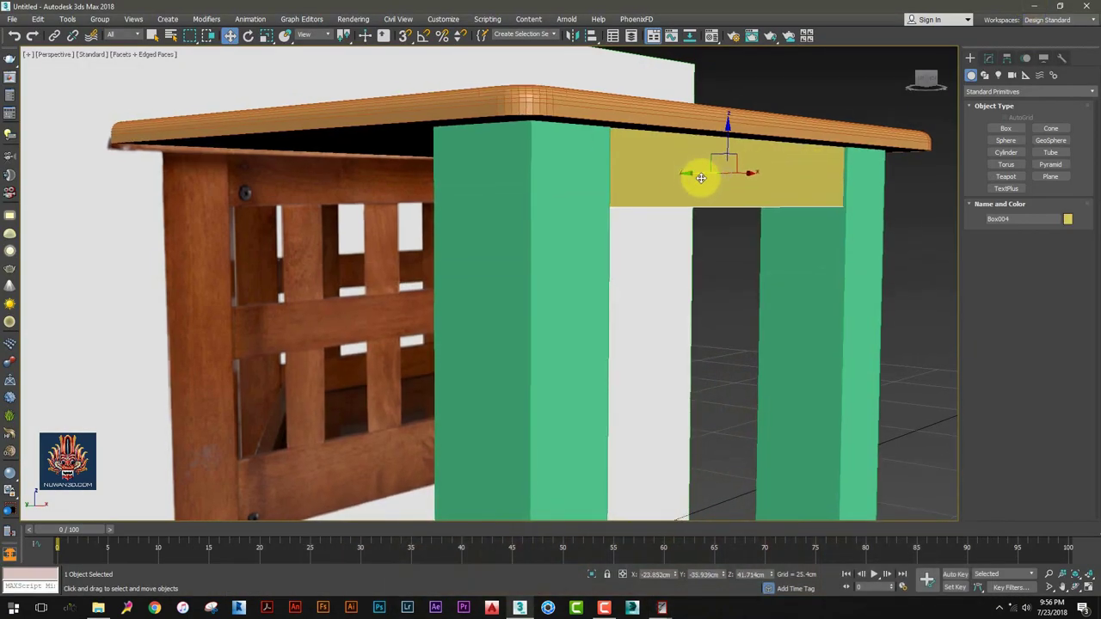
In a maximized Front view, clone the yellow apron box down to the lower rail position and glance at the reference photo
key("alt+w")
key("alt+w")
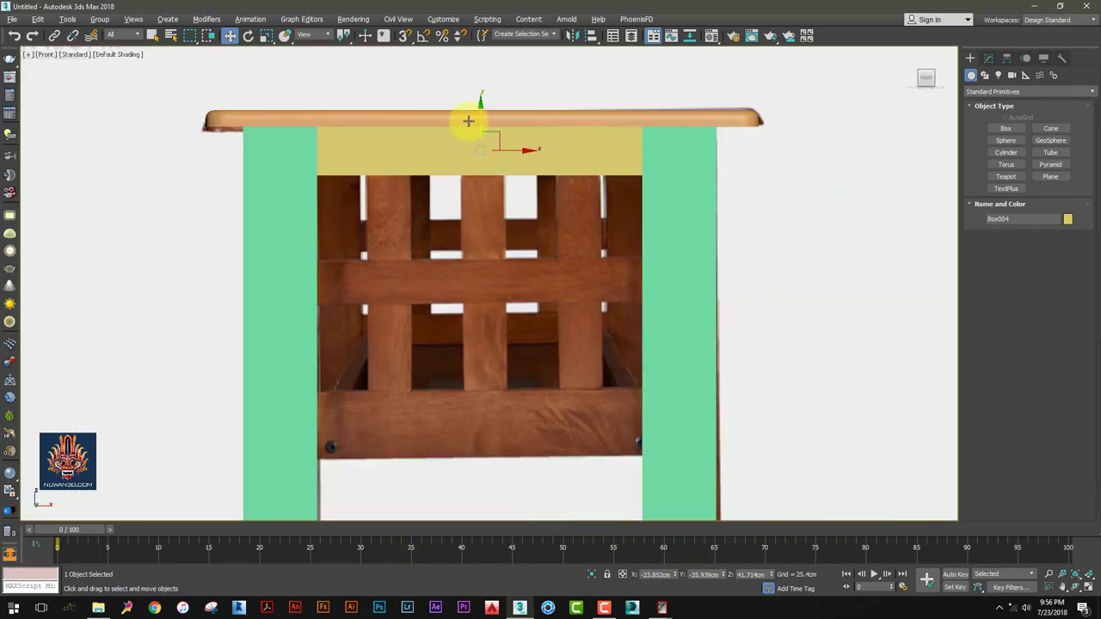
mouse_move(481, 121)
left_mouse_down("shift")
mouse_move(588, 397)
mouse_move(590, 388)
left_mouse_up("shift")
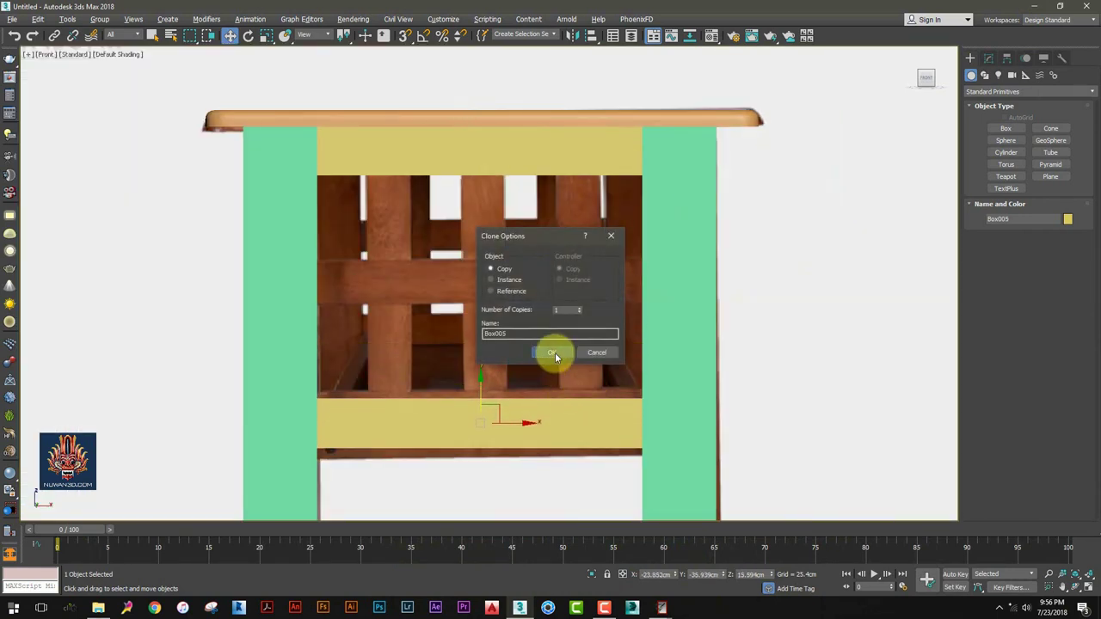
left_click(513, 351)
mouse_move(661, 608)
left_click(662, 564)
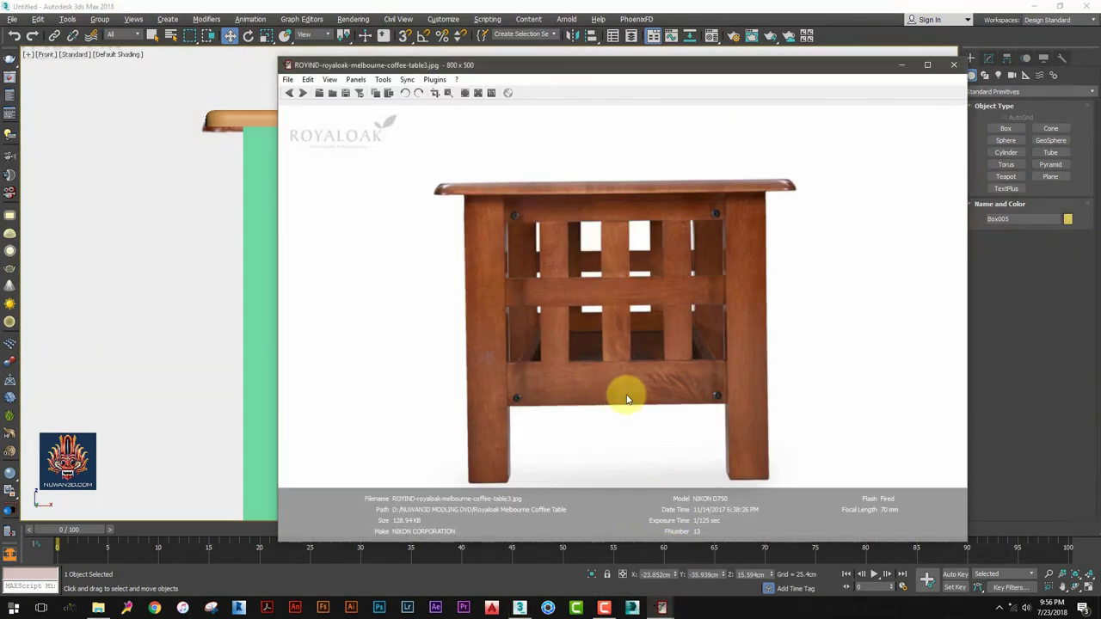
left_click(903, 67)
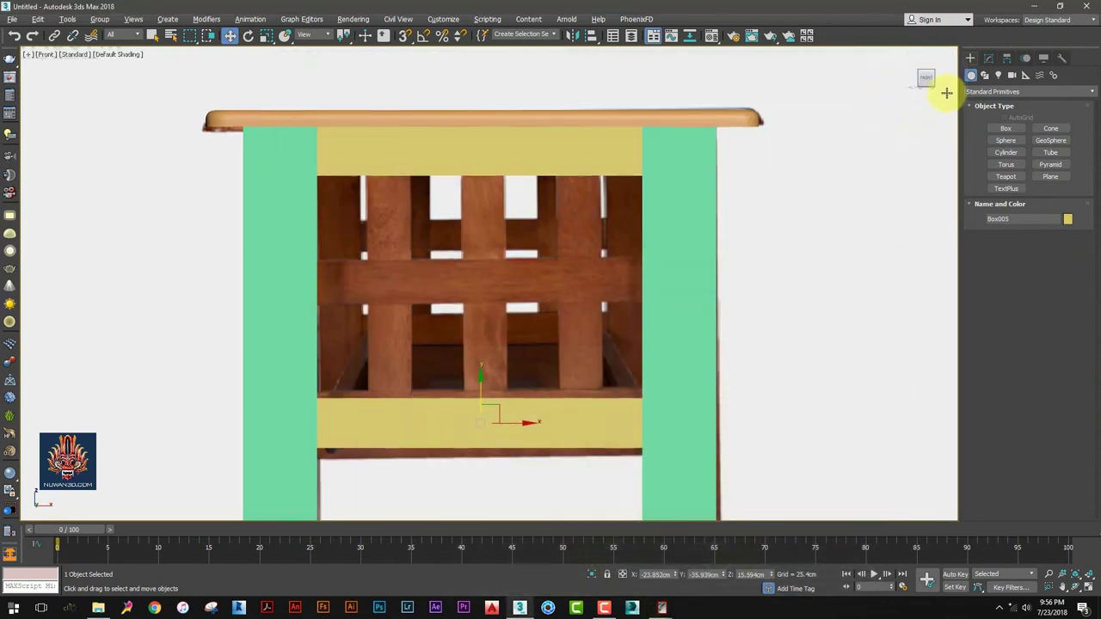
Set the lower apron Box005's length to 6.025cm and nudge it into place beneath the slats
left_click(988, 57)
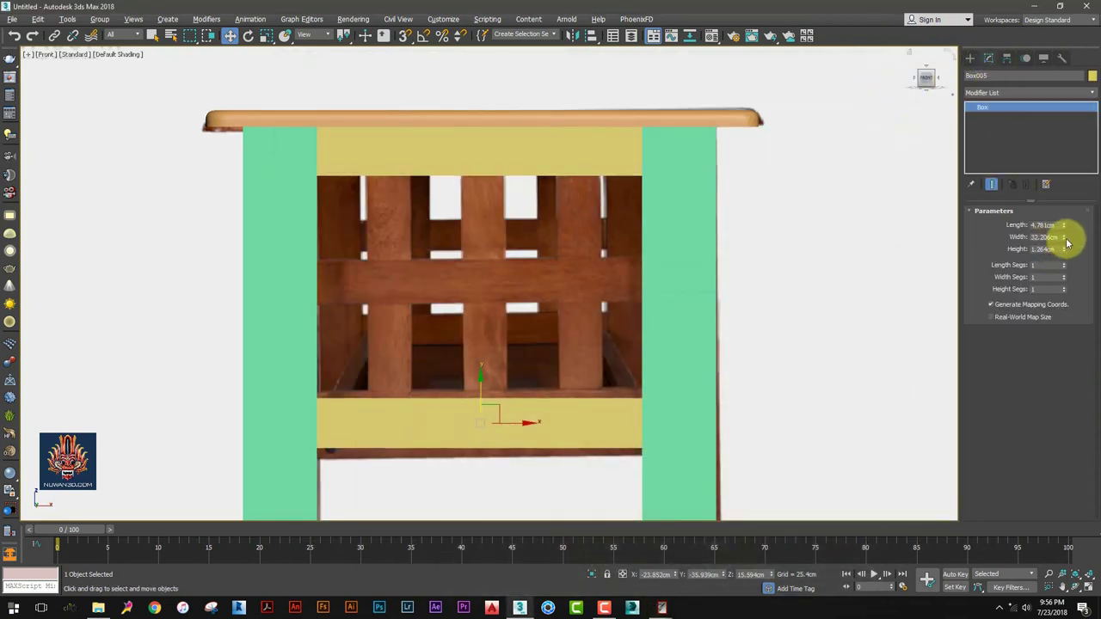
left_click_drag(1066, 227, 1073, 209)
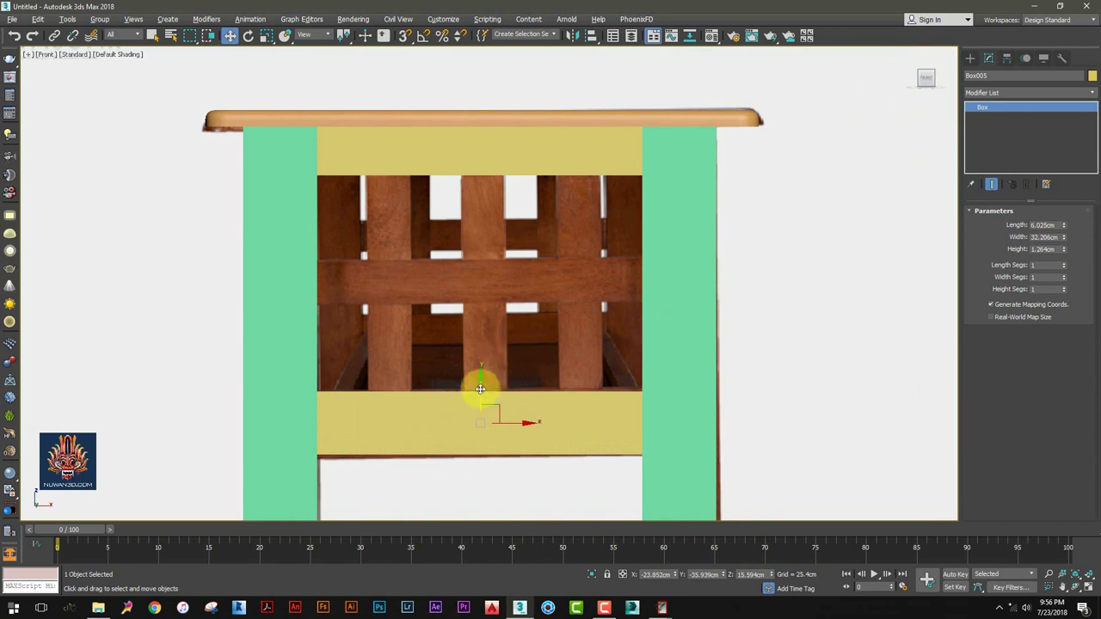
left_click_drag(480, 388, 485, 388)
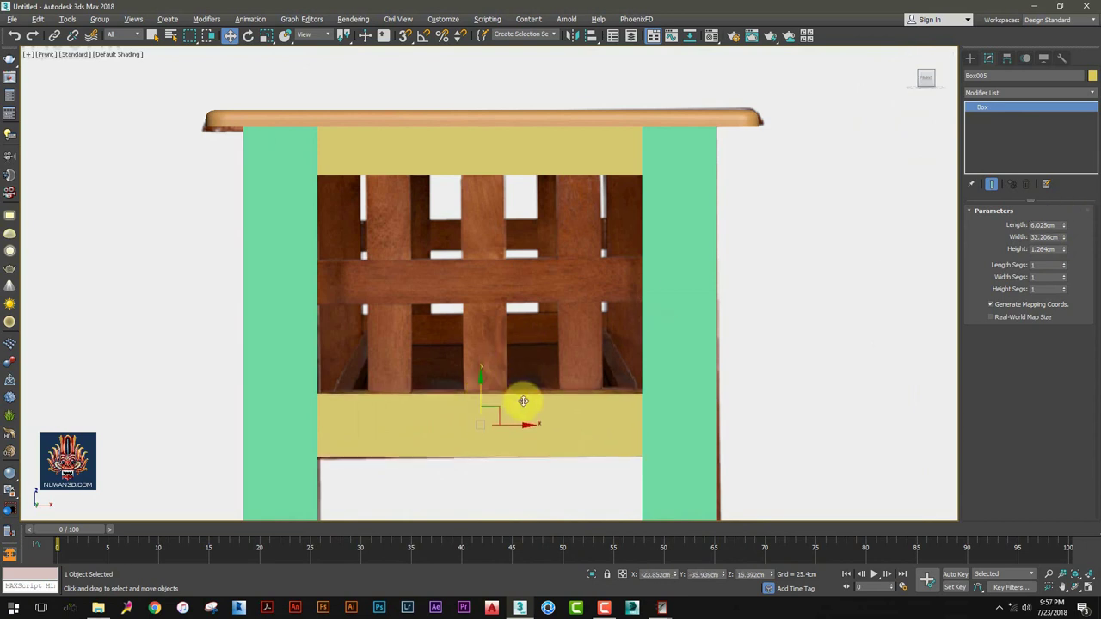
scroll(487, 390, "down", 2)
scroll(487, 314, "down", 2)
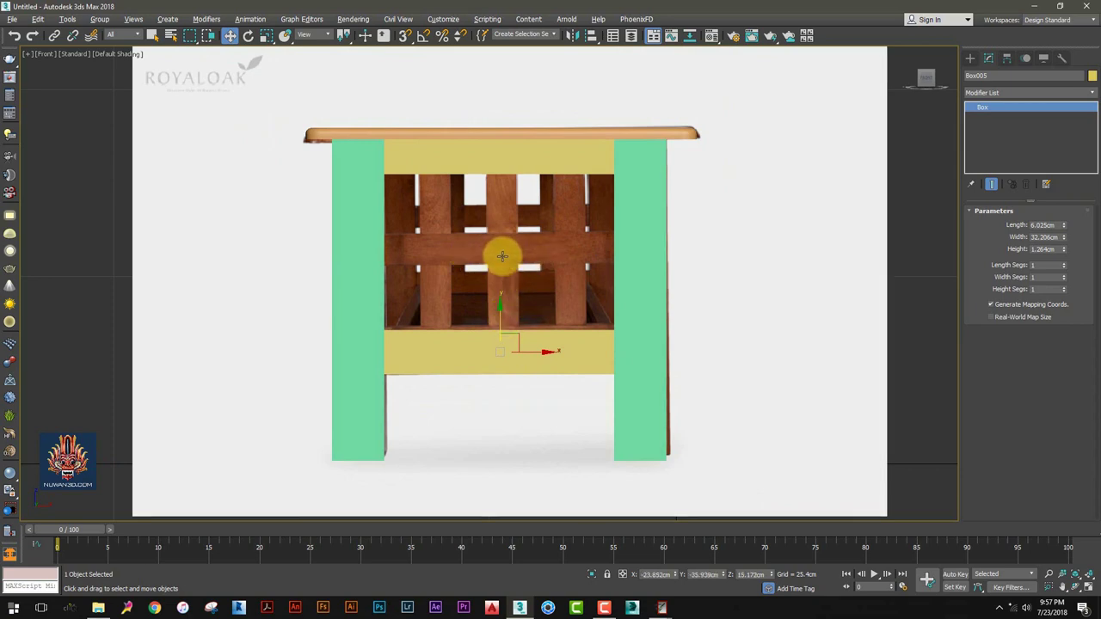
scroll(503, 258, "up", 2)
scroll(512, 274, "up", 2)
key("alt+w")
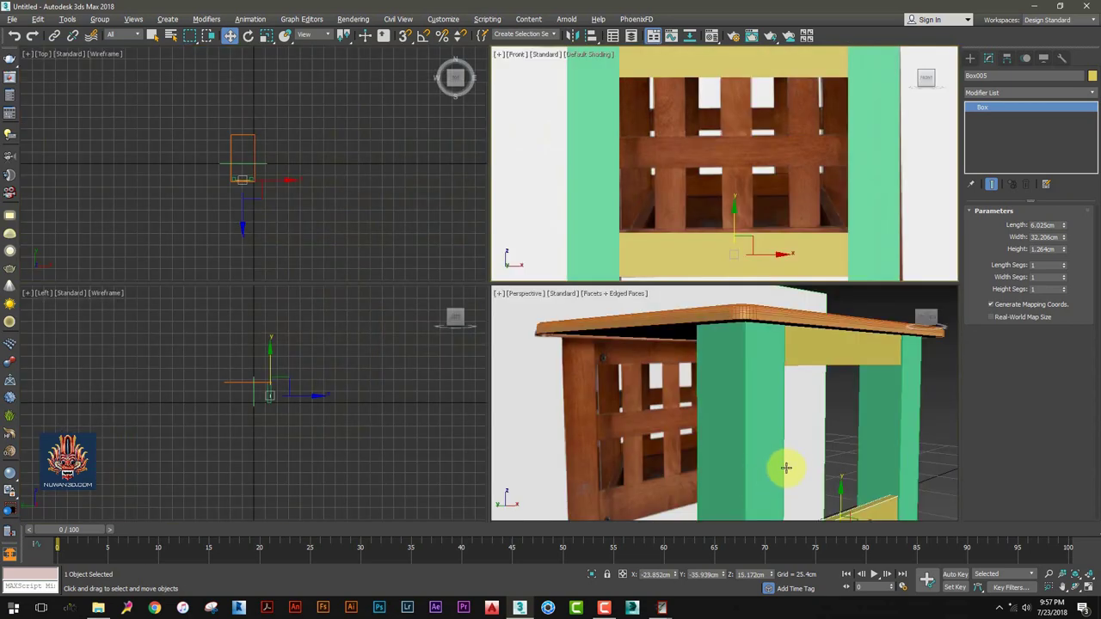
key("alt+w")
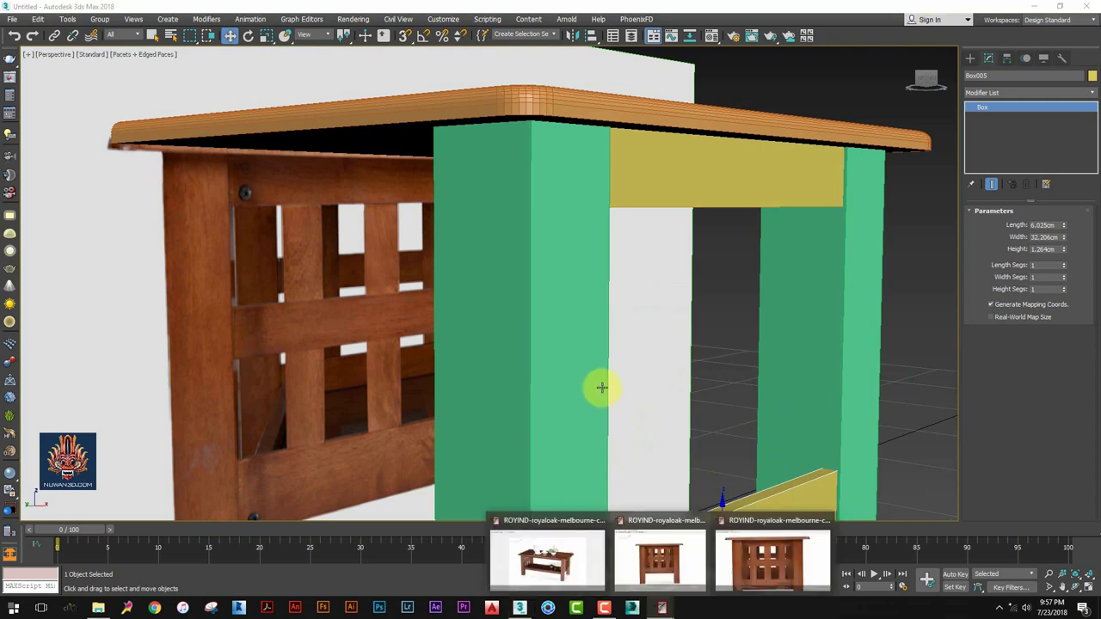
Show the coffee-table3 photo in XnView, zoomed to about 361% on the slatted side frame
left_click(755, 570)
scroll(629, 295, "down", 1)
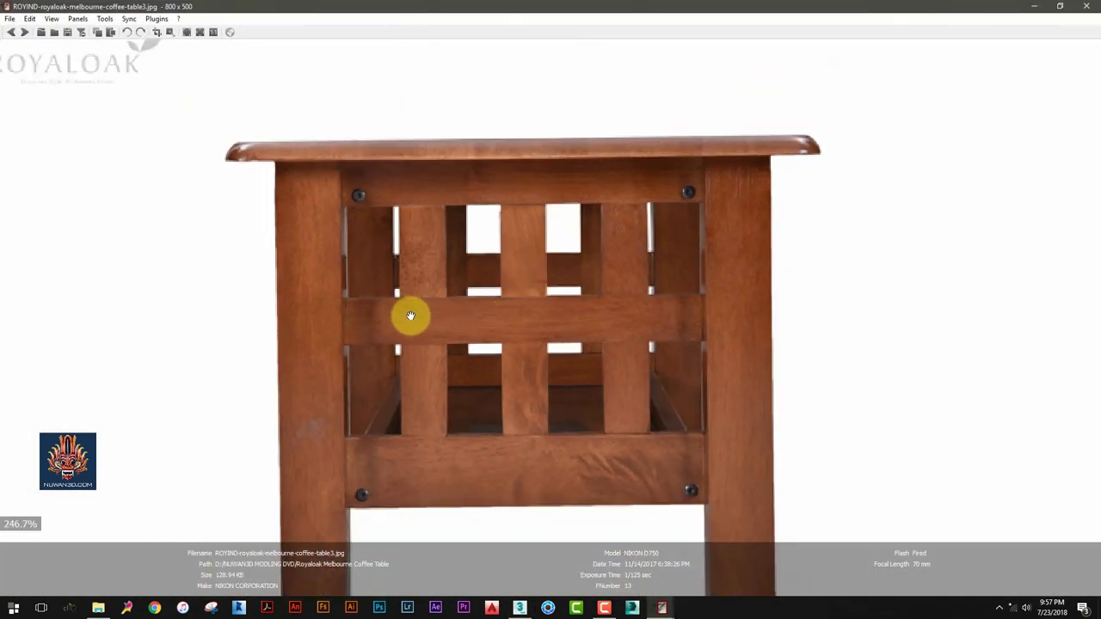
scroll(410, 317, "up", 1)
left_click_drag(503, 317, 501, 296)
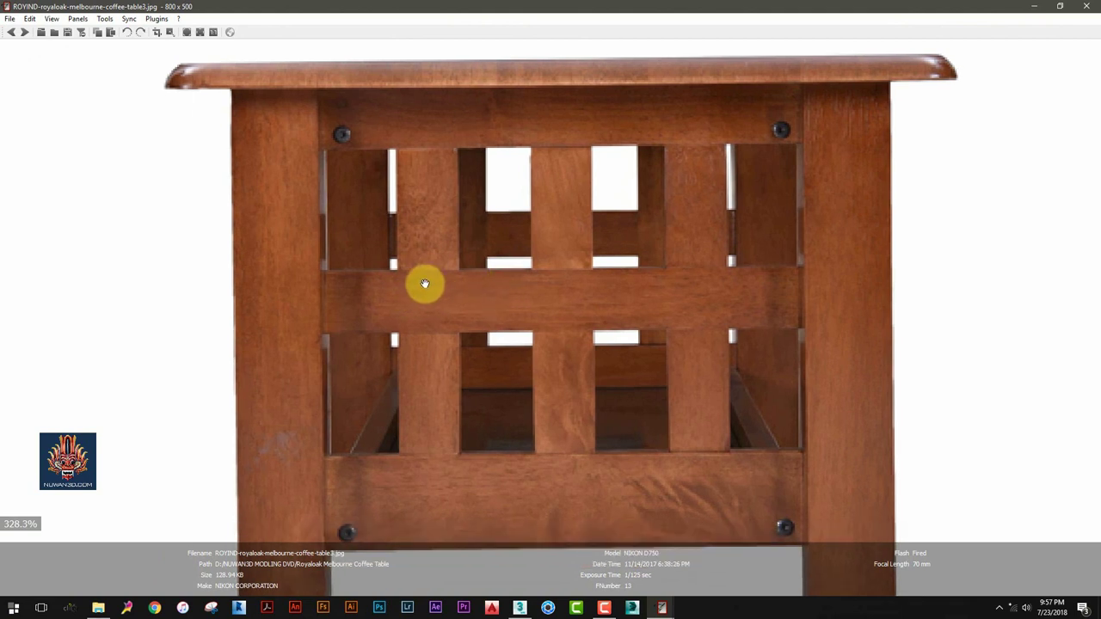
scroll(377, 293, "up", 1)
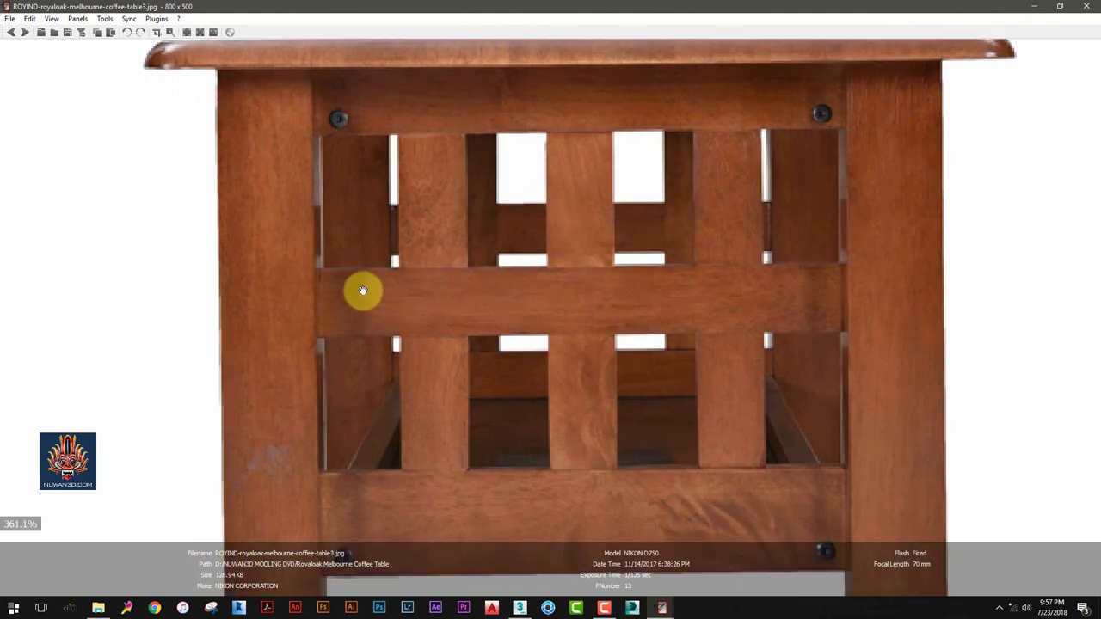
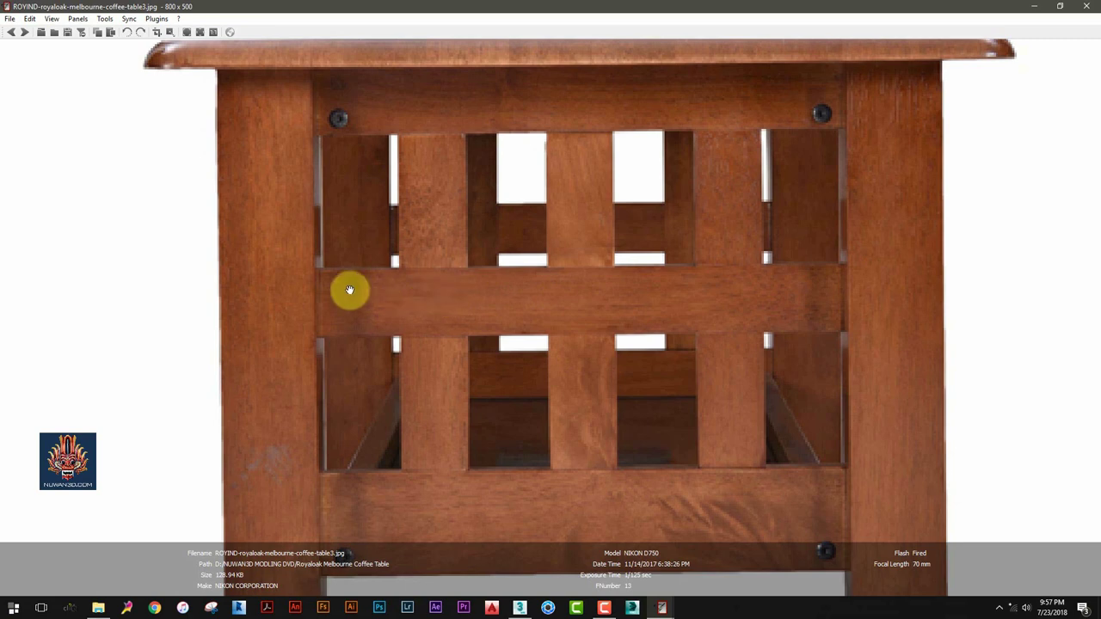
In the Front view, clone the bottom plank up to mid-height and set its Length to 4.338 cm
left_click(1035, 6)
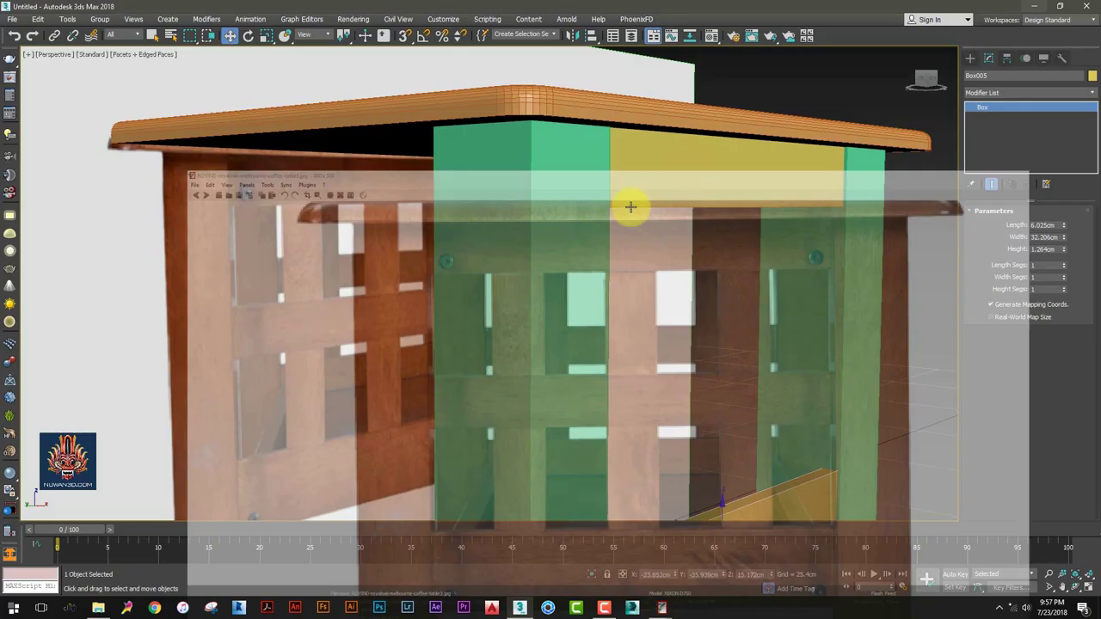
scroll(465, 177, "down", 3)
key("alt+w")
right_click(707, 152)
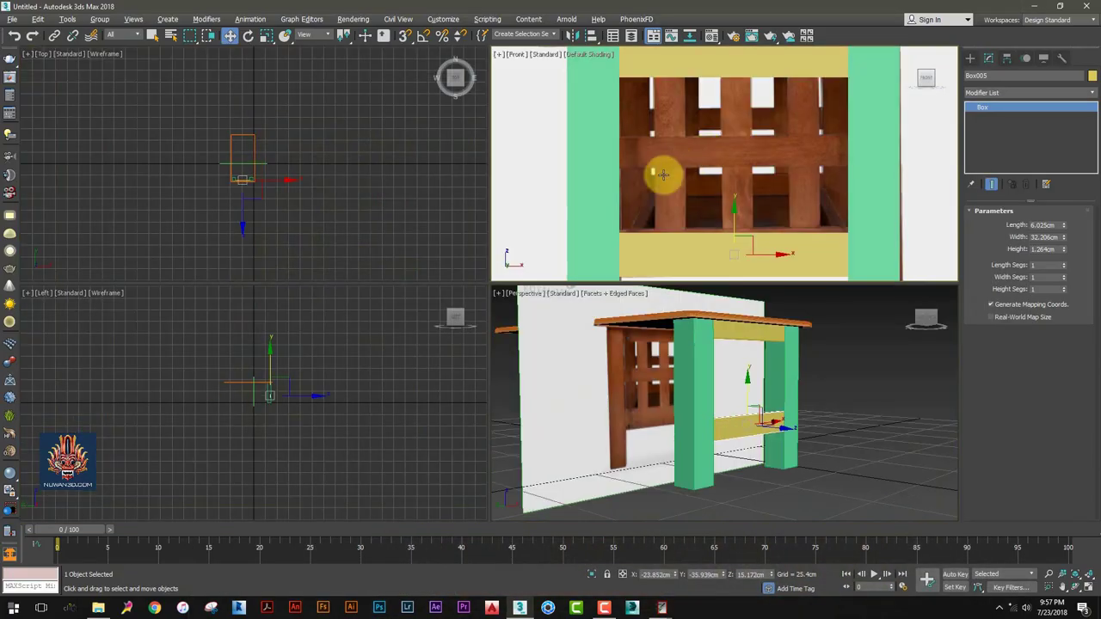
key("alt+w")
scroll(533, 335, "down", 2)
mouse_move(522, 383)
left_mouse_down("shift")
mouse_move(533, 283)
mouse_move(552, 237)
left_mouse_up("shift")
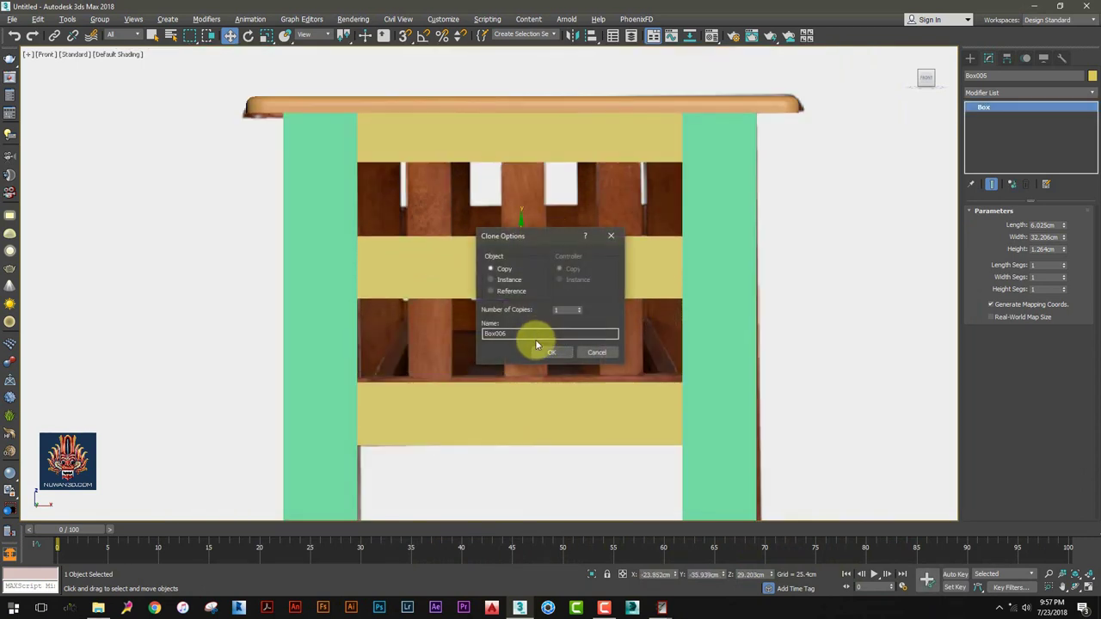
key("Return")
left_click_drag(1064, 225, 1064, 258)
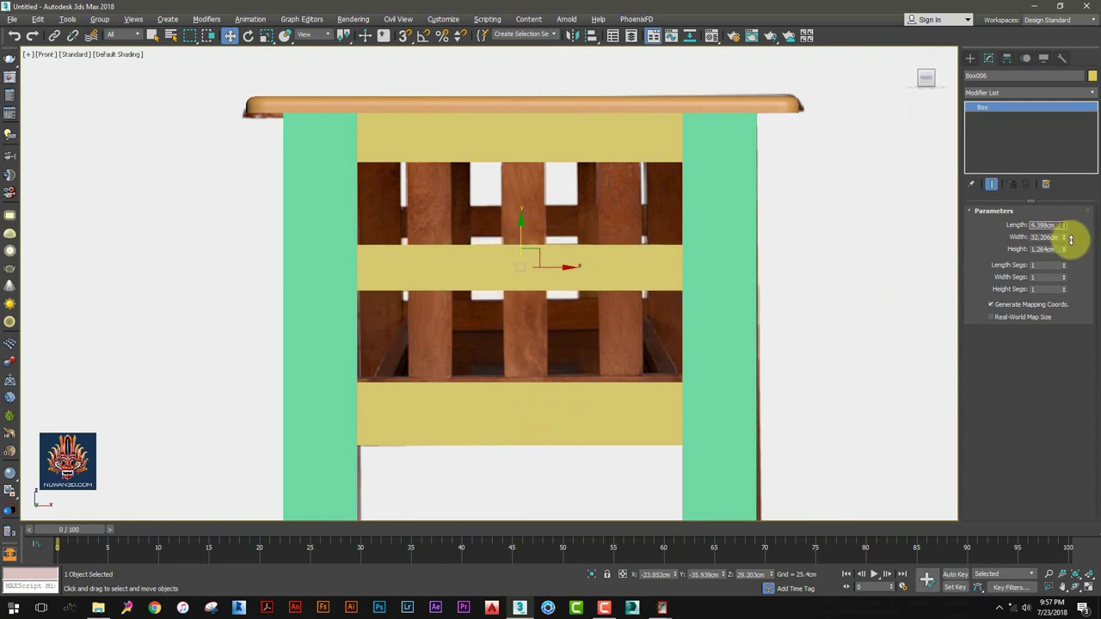
middle_click_drag(510, 257, 517, 254)
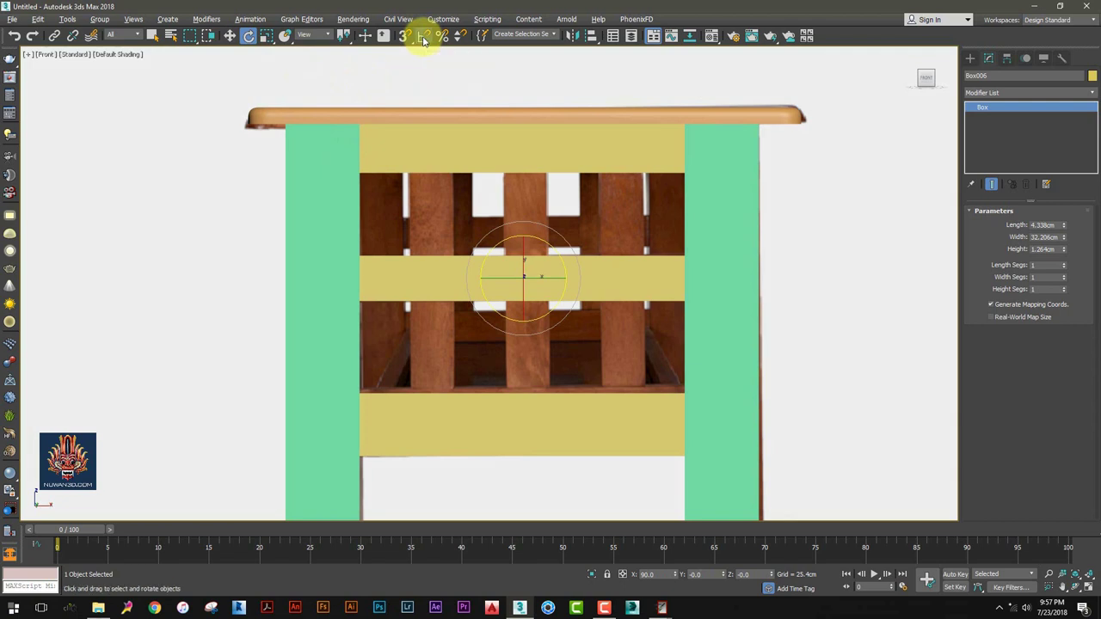
Set angle snap to 90 degrees and rotate a copy of the rail upright as a slat
right_click(424, 38)
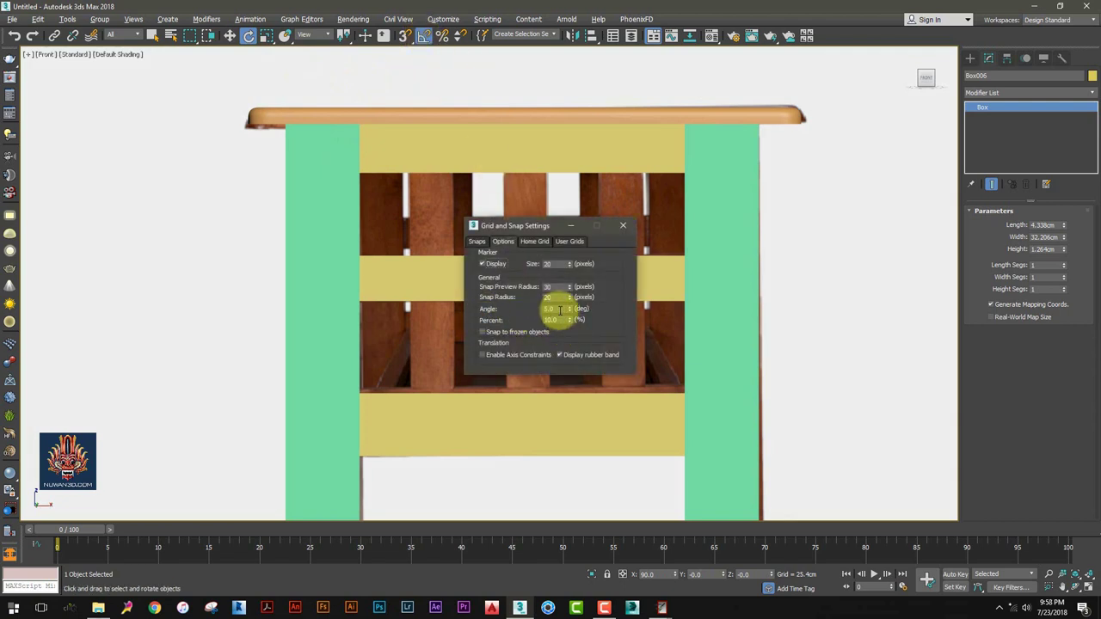
left_click_drag(560, 309, 515, 308)
type("90")
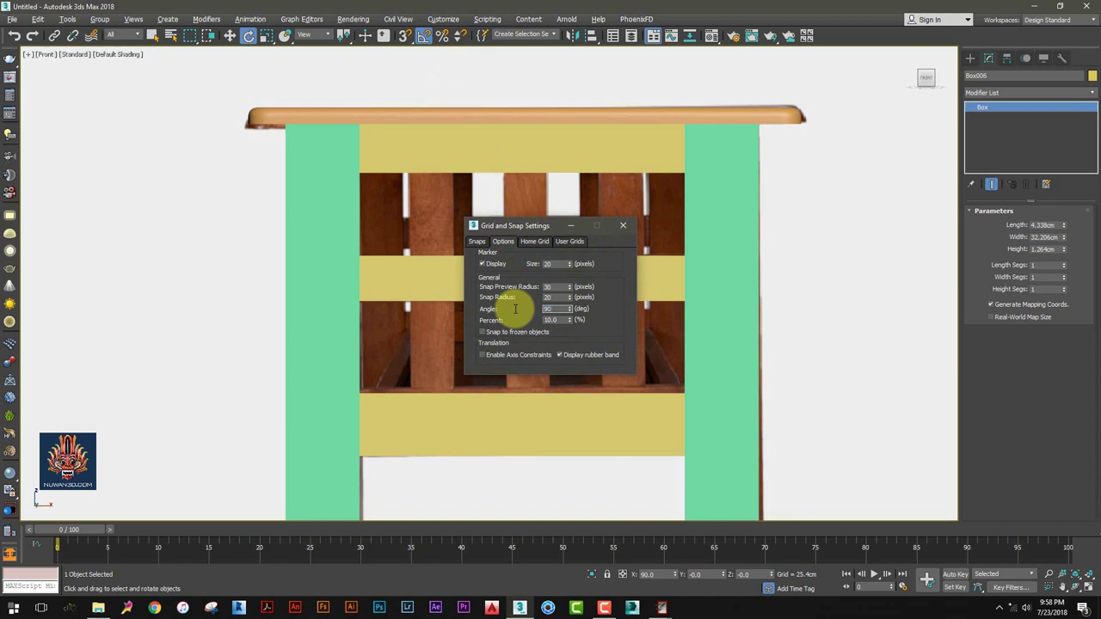
left_click(622, 226)
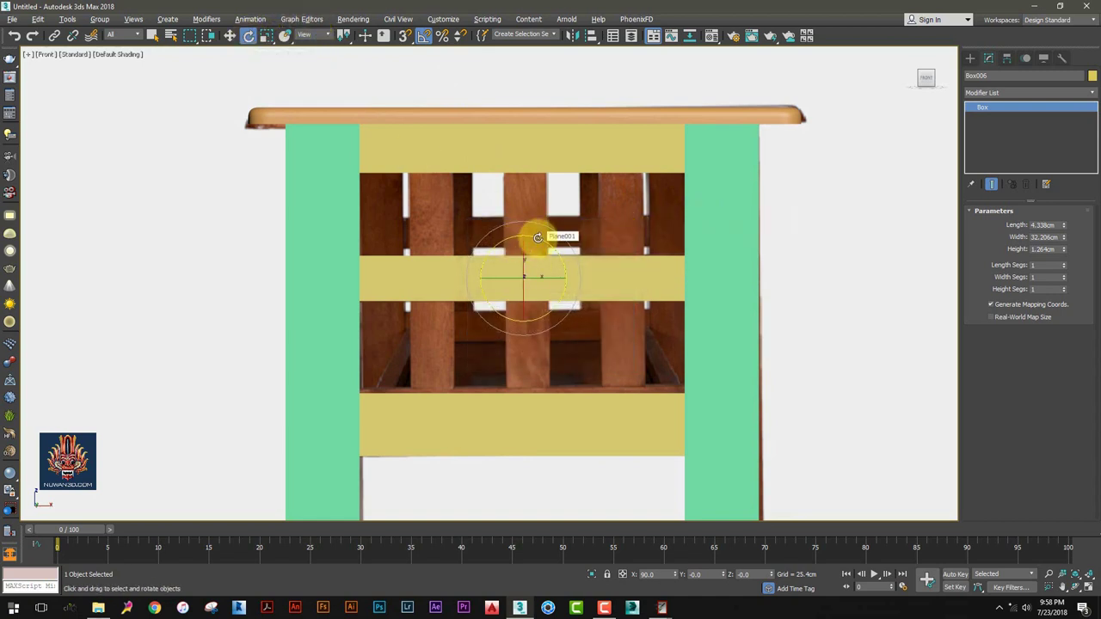
left_click_drag(541, 238, 536, 238)
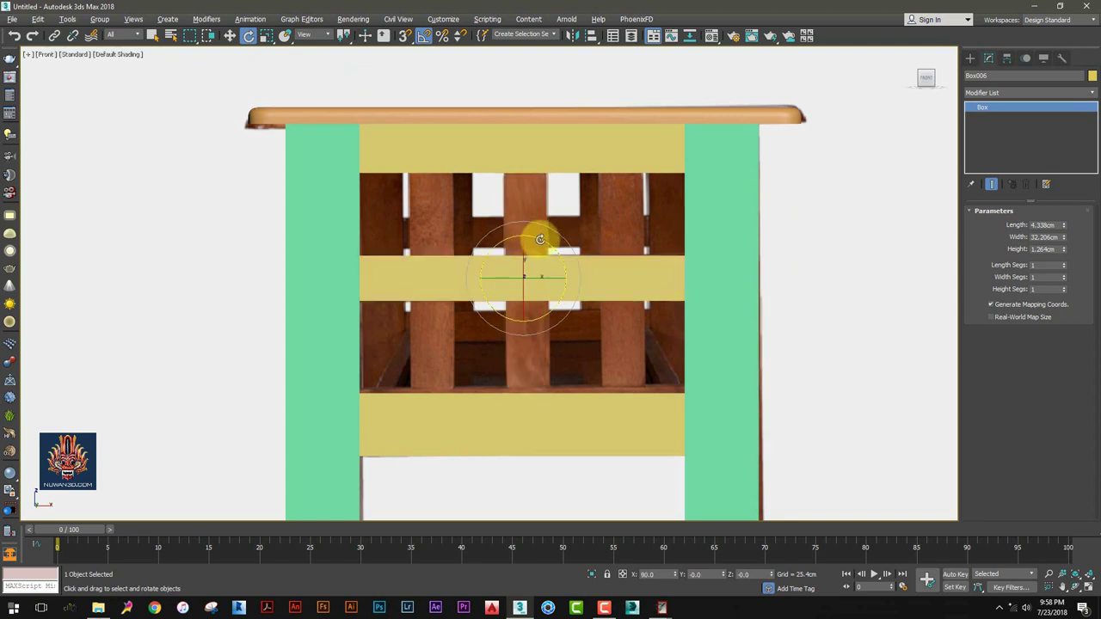
left_click_drag(544, 240, 548, 243)
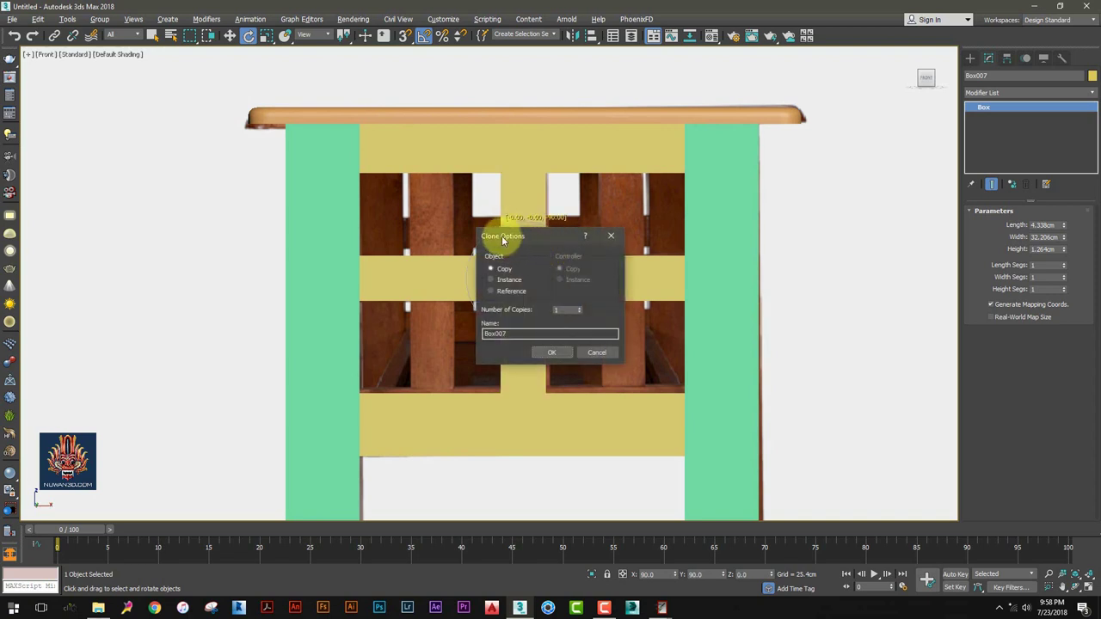
left_click(553, 352)
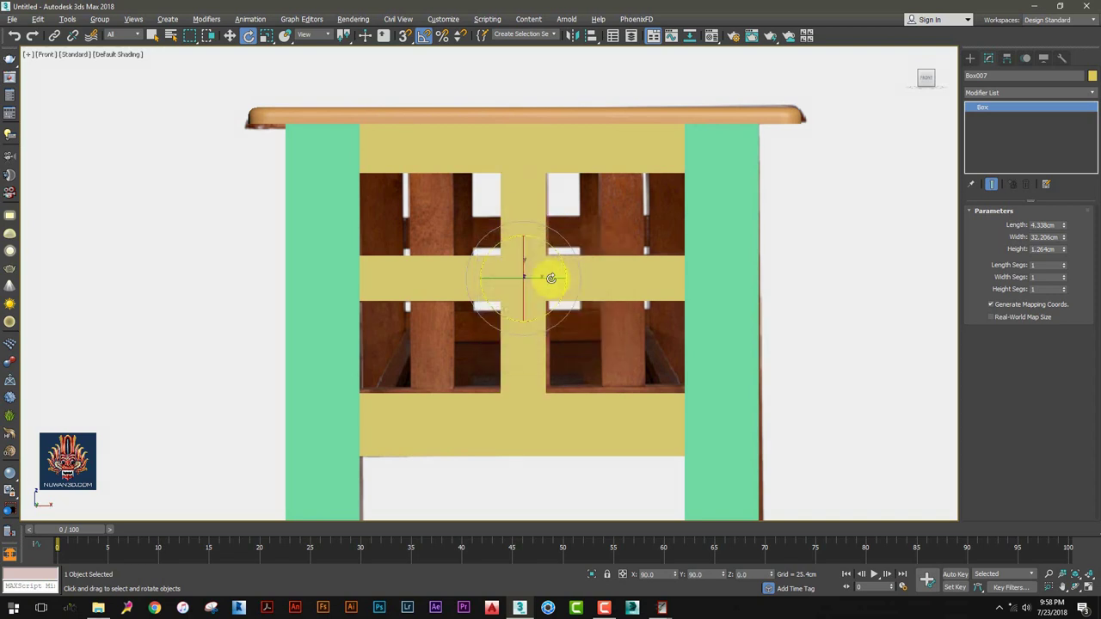
Copy the upright slat twice to the left, then centre all three slats on the panel
left_click(230, 37)
mouse_move(559, 277)
left_mouse_down()
mouse_move(464, 295)
mouse_move(561, 284)
left_mouse_up()
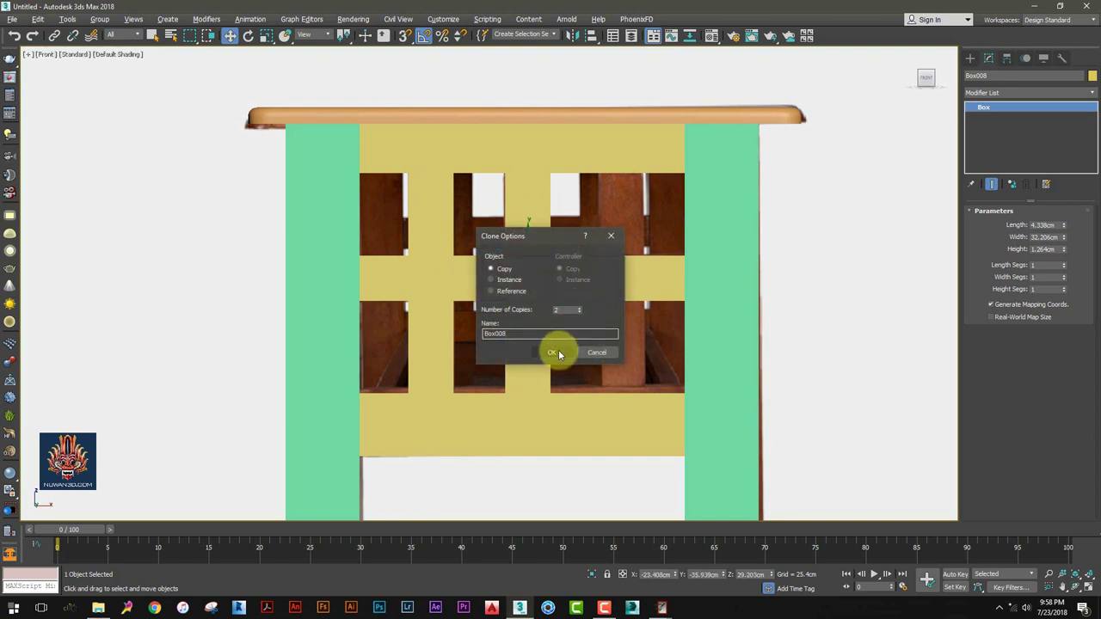
left_click(556, 352)
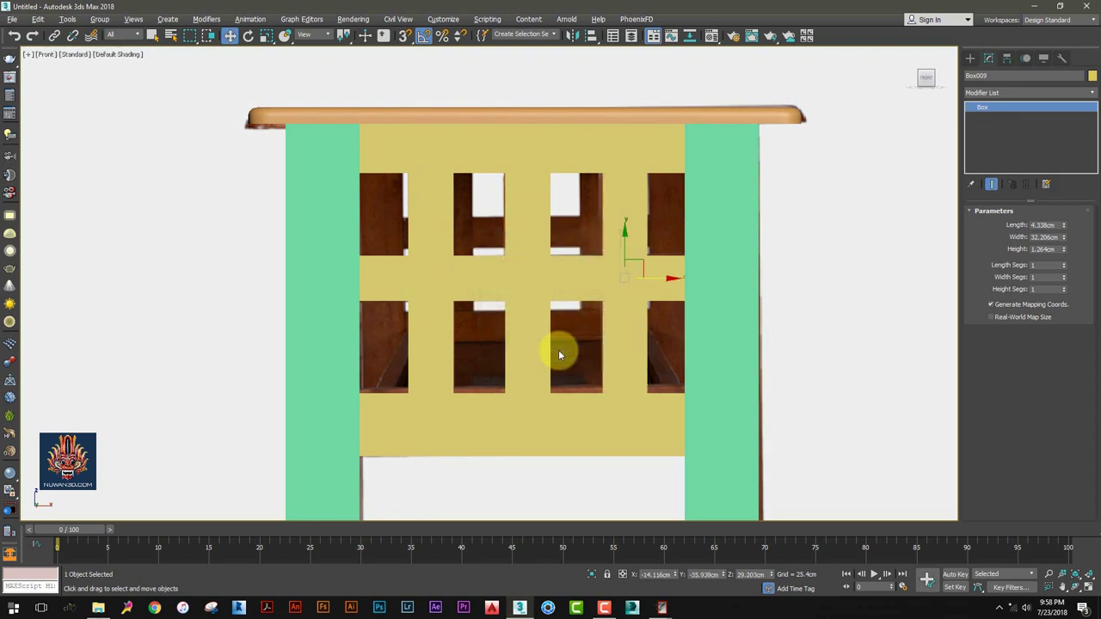
left_click(445, 344, "ctrl")
left_click(516, 336, "ctrl")
left_click_drag(573, 278, 565, 278)
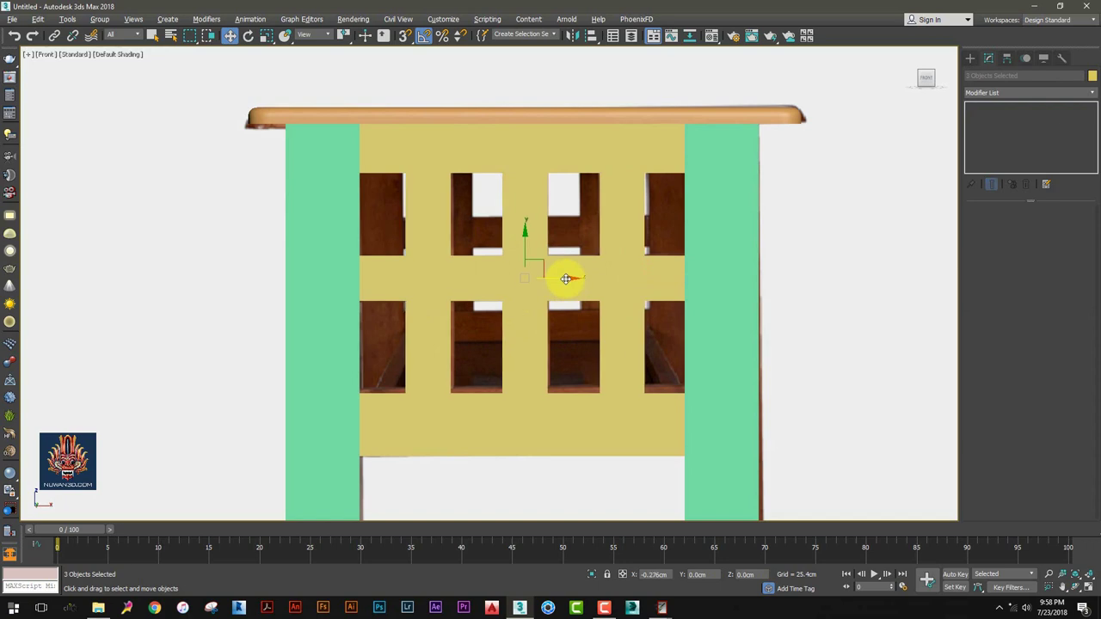
In Perspective, scale the three slats' depth to about 87% so the rails sit in front
key("alt+w")
key("alt+w")
mouse_move(700, 342)
middle_mouse_down("alt")
mouse_move(652, 327)
mouse_move(586, 282)
mouse_move(551, 291)
middle_mouse_up("alt")
scroll(651, 327, "up", 3)
scroll(586, 282, "up", 3)
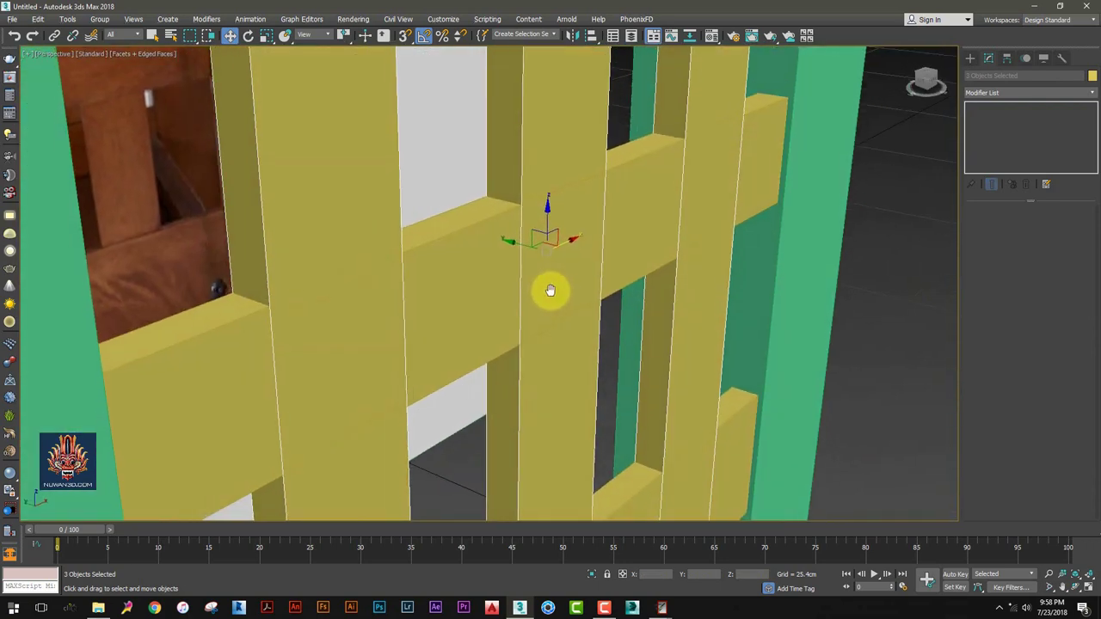
key("r")
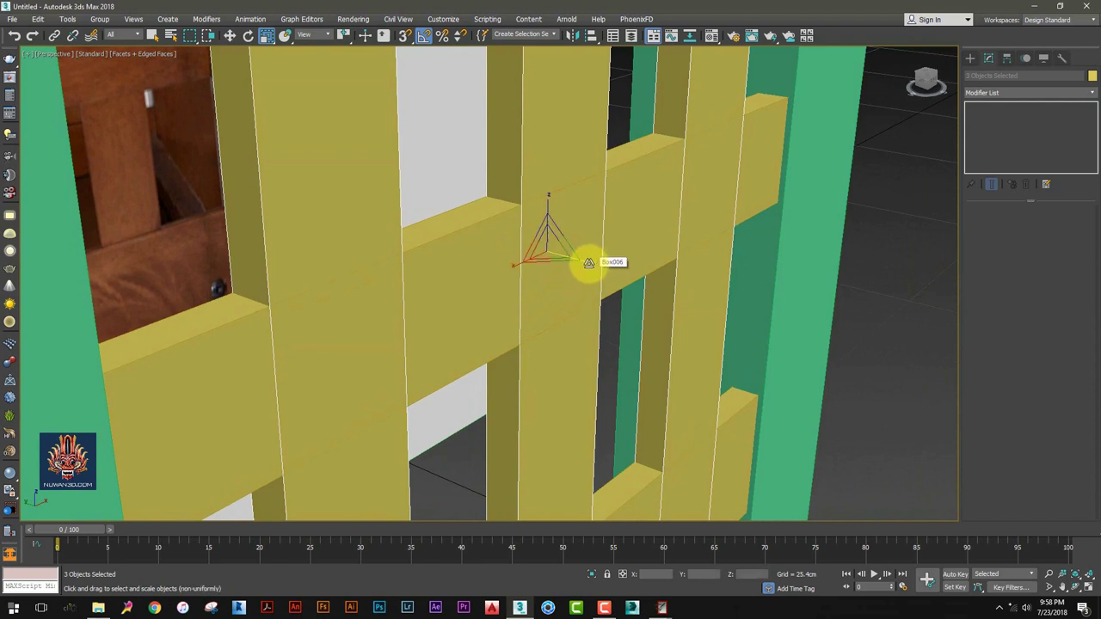
left_click_drag(588, 262, 585, 264)
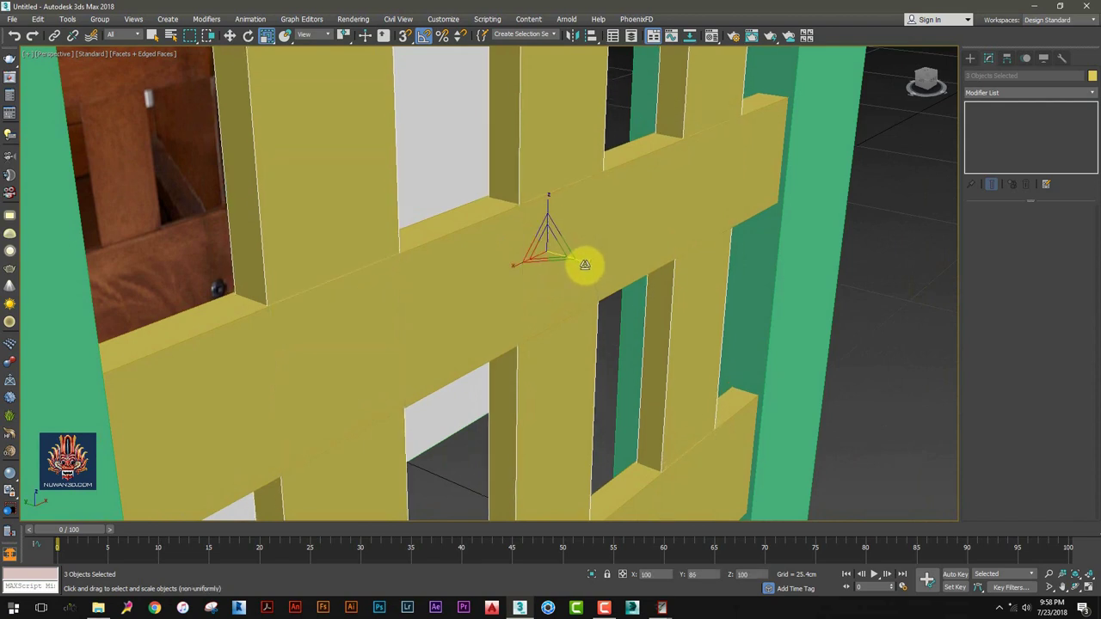
left_click_drag(584, 265, 582, 264)
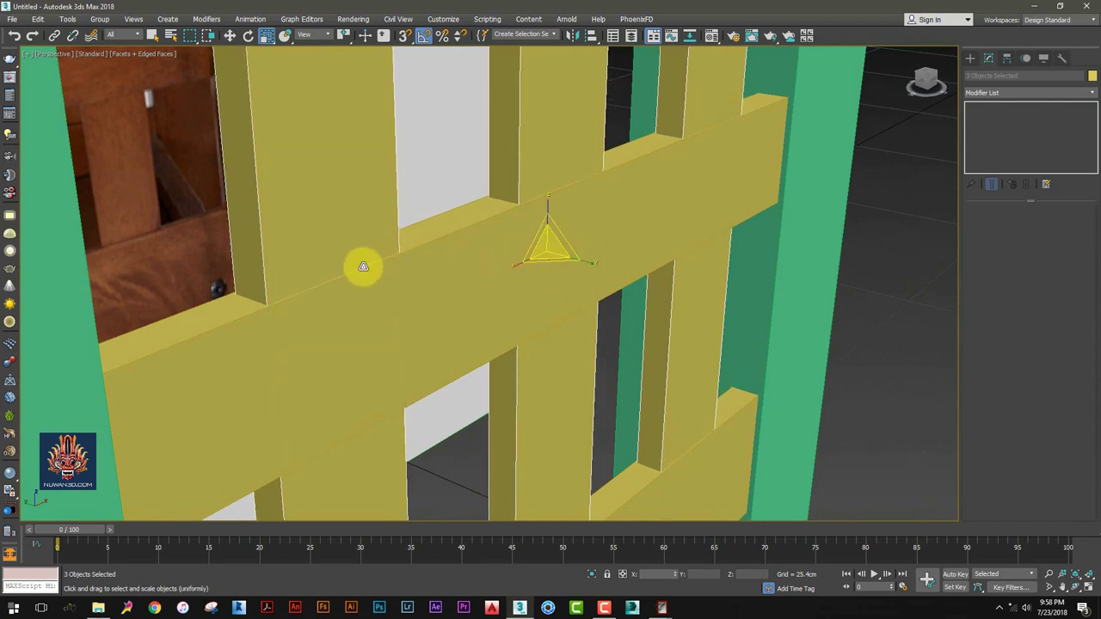
scroll(361, 263, "up", 2)
scroll(356, 267, "down", 2)
scroll(430, 270, "down", 2)
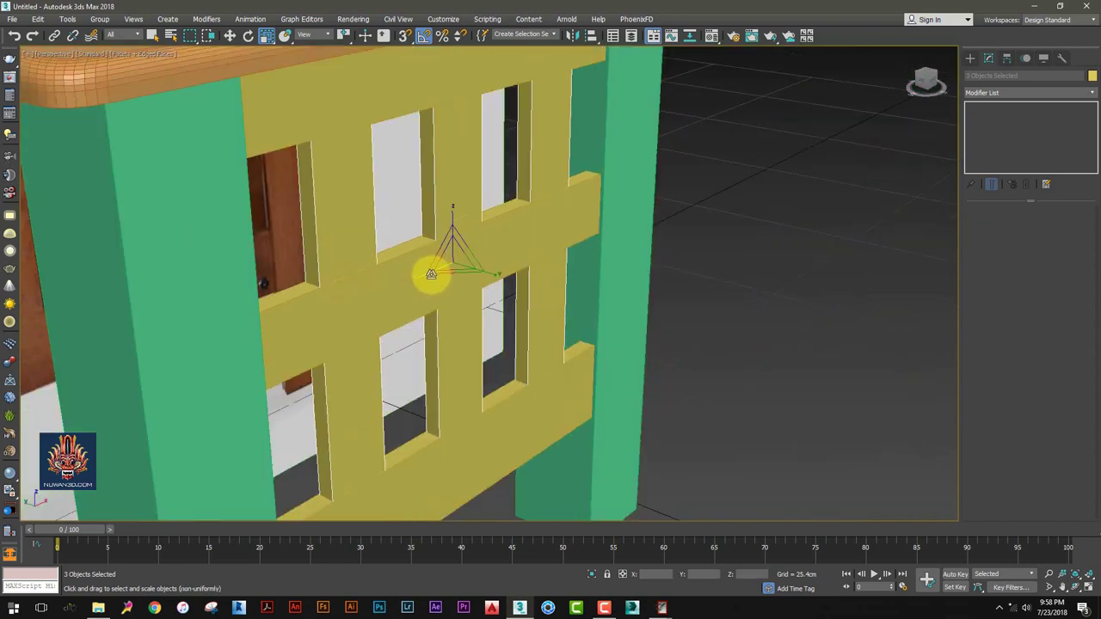
scroll(435, 253, "down", 2)
scroll(497, 251, "down", 2)
scroll(497, 251, "down", 2)
scroll(482, 251, "down", 1)
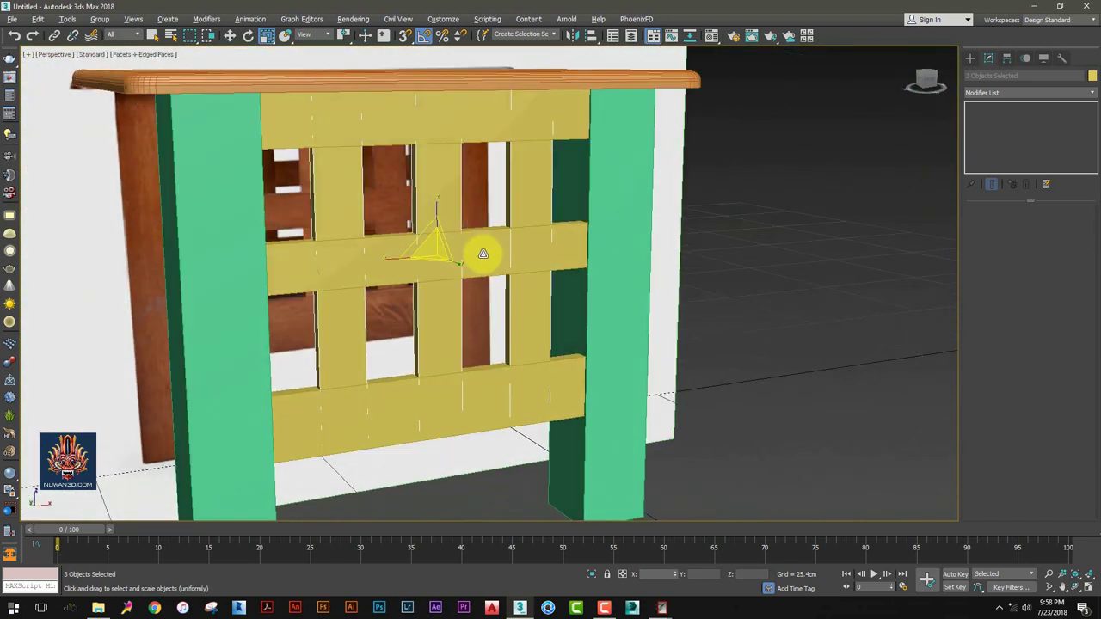
scroll(444, 253, "down", 2)
scroll(583, 233, "down", 2)
Hide the white reference photo plane from the Perspective view
left_click(381, 233)
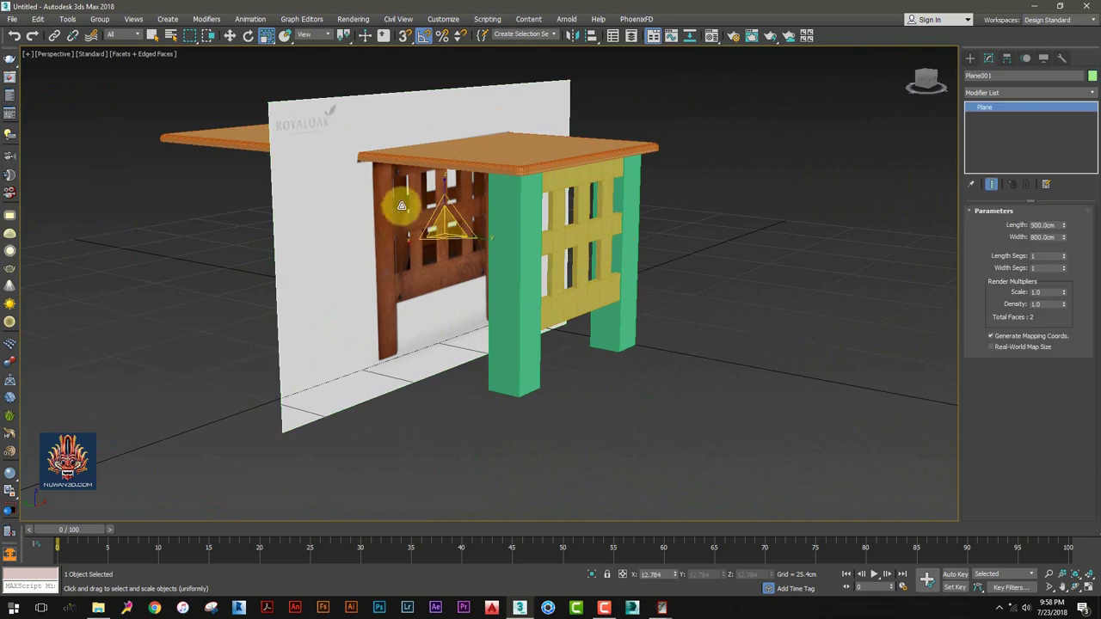
key("alt+w")
left_click(615, 357)
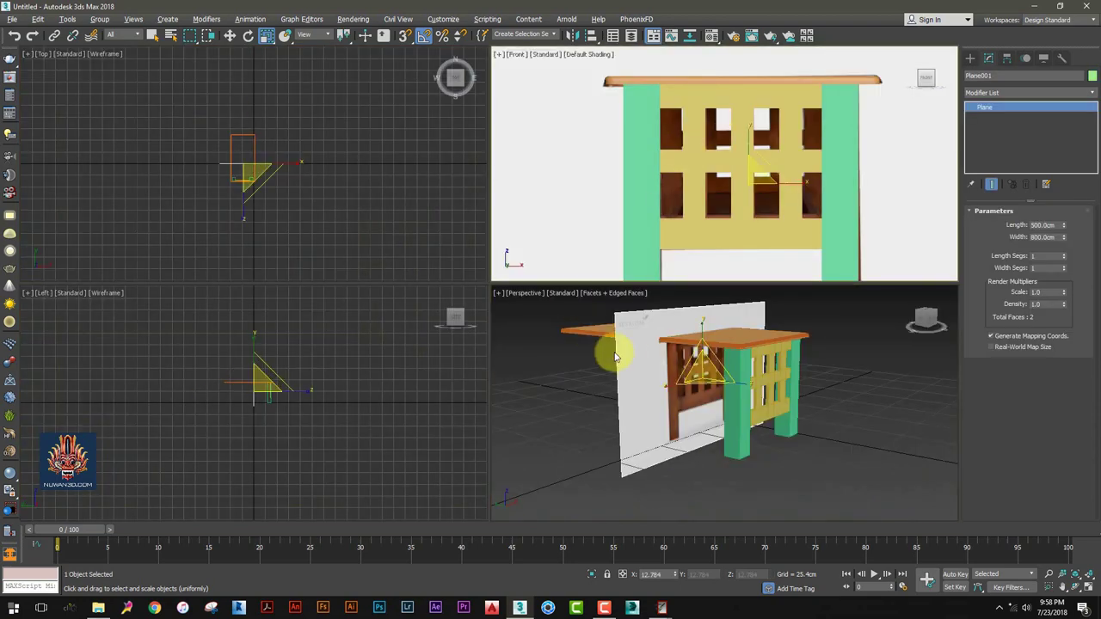
key("alt+w")
right_click(405, 316)
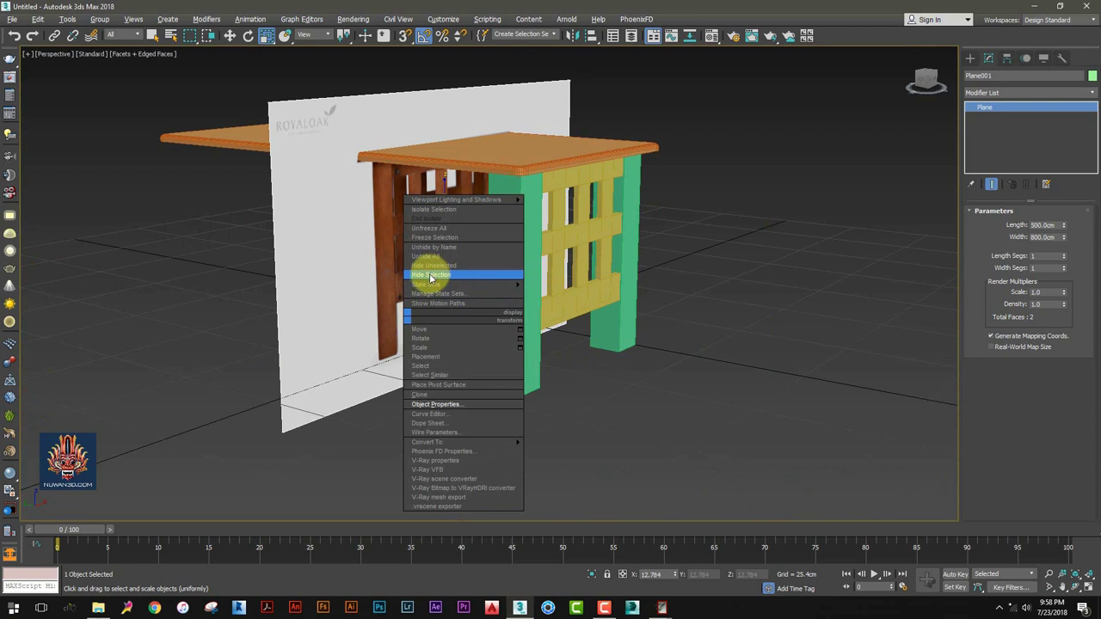
left_click(430, 277)
Orbit to a front-on view of the table and open the reference photos folder
mouse_move(671, 241)
middle_mouse_down("alt")
mouse_move(511, 204)
mouse_move(467, 215)
middle_mouse_up("alt")
scroll(528, 369, "up", 3)
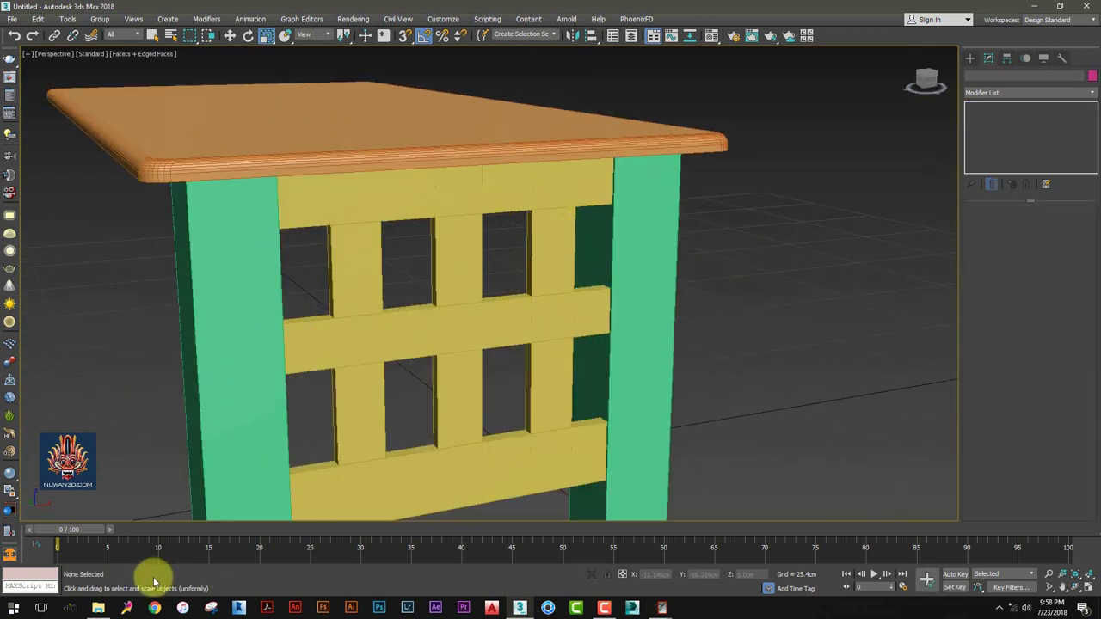
left_click(97, 607)
Examine the side-view table photo in nomacs, then minimize the viewer and folder to return to 3ds Max
double_click(401, 144)
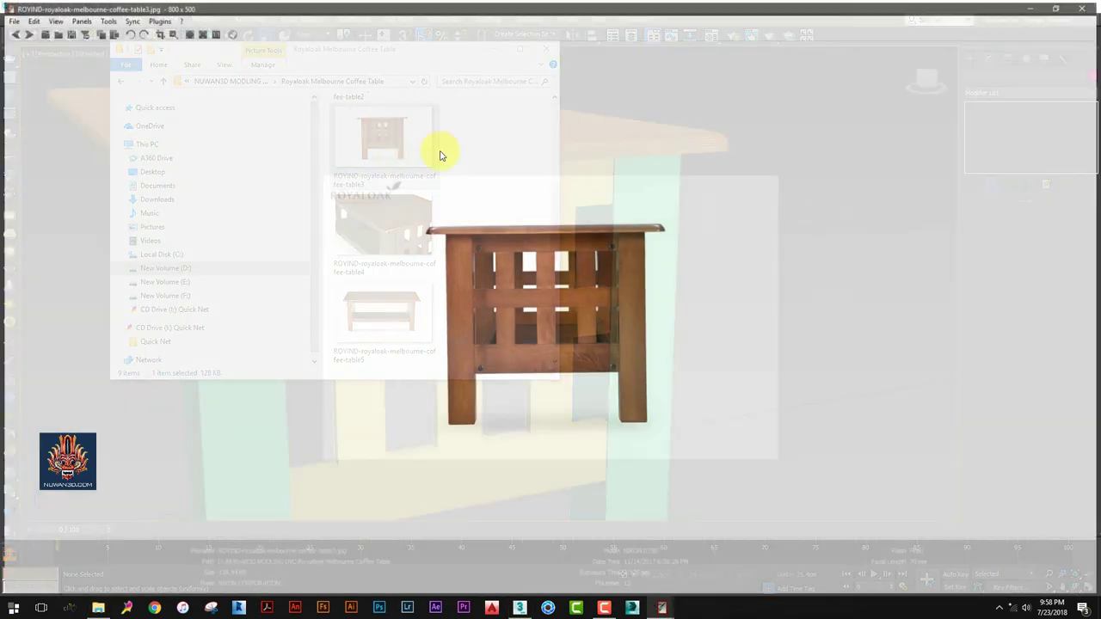
scroll(659, 242, "up", 3)
scroll(714, 181, "up", 2)
scroll(723, 176, "down", 5)
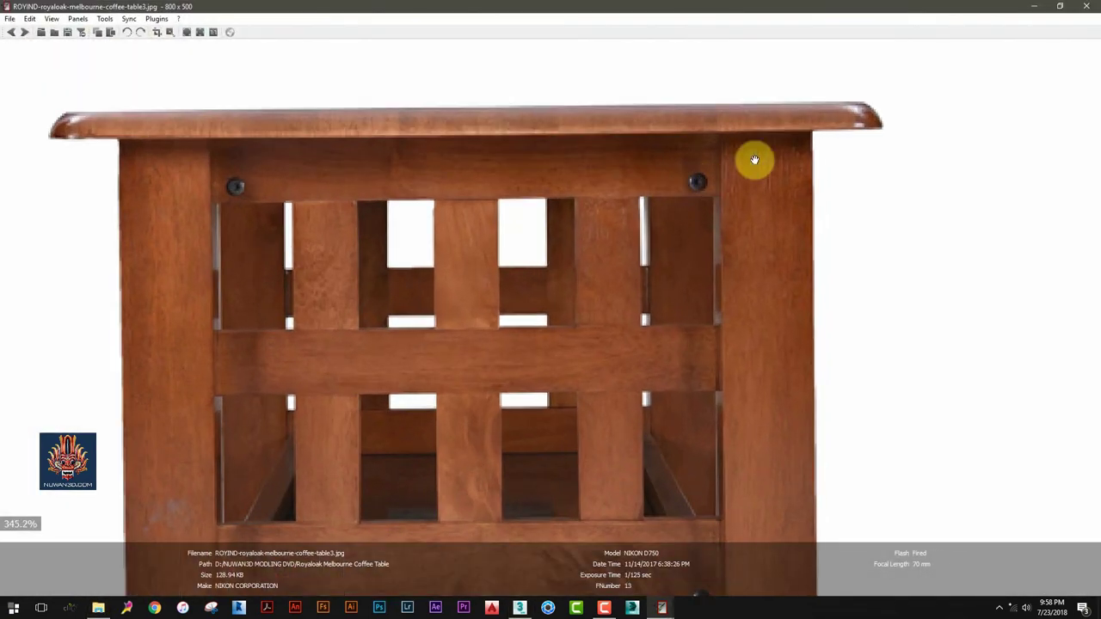
left_click(1034, 6)
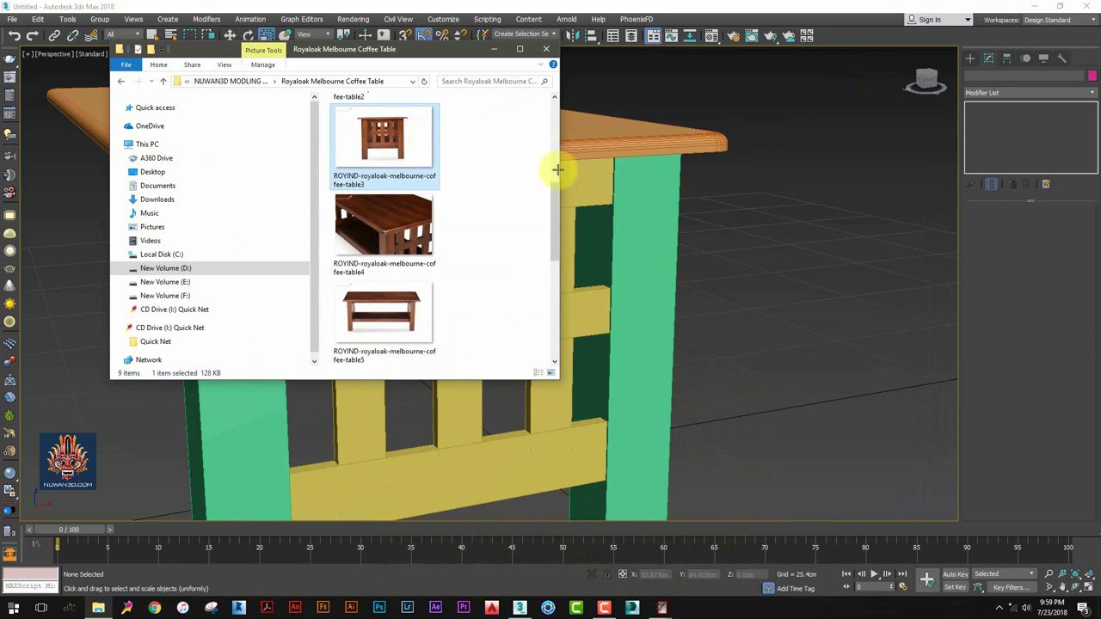
left_click(493, 49)
mouse_move(661, 608)
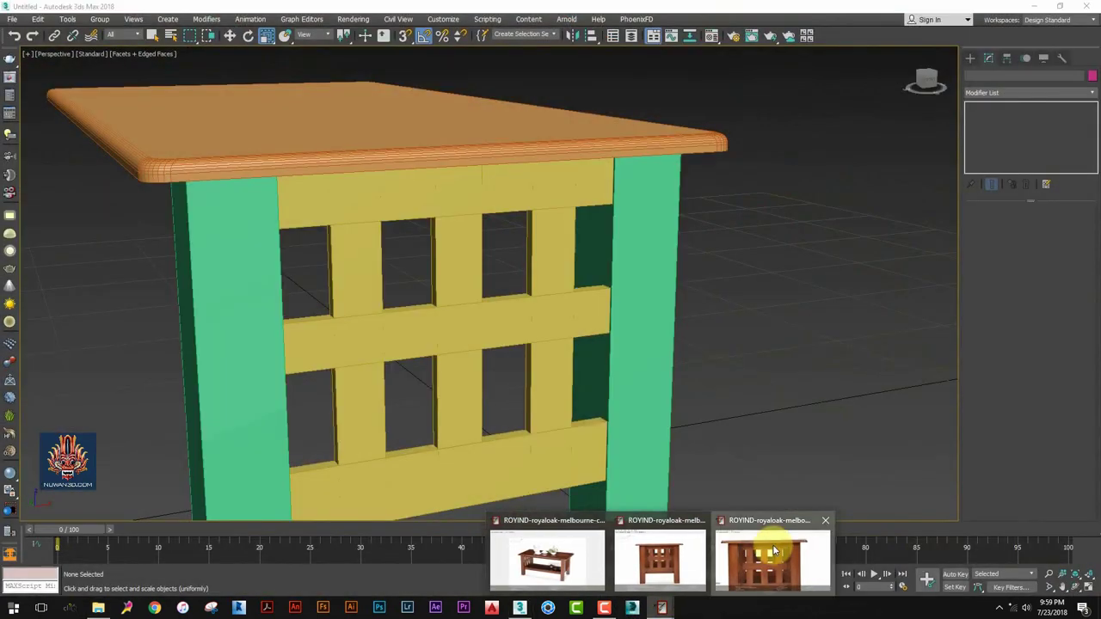
left_click(775, 555)
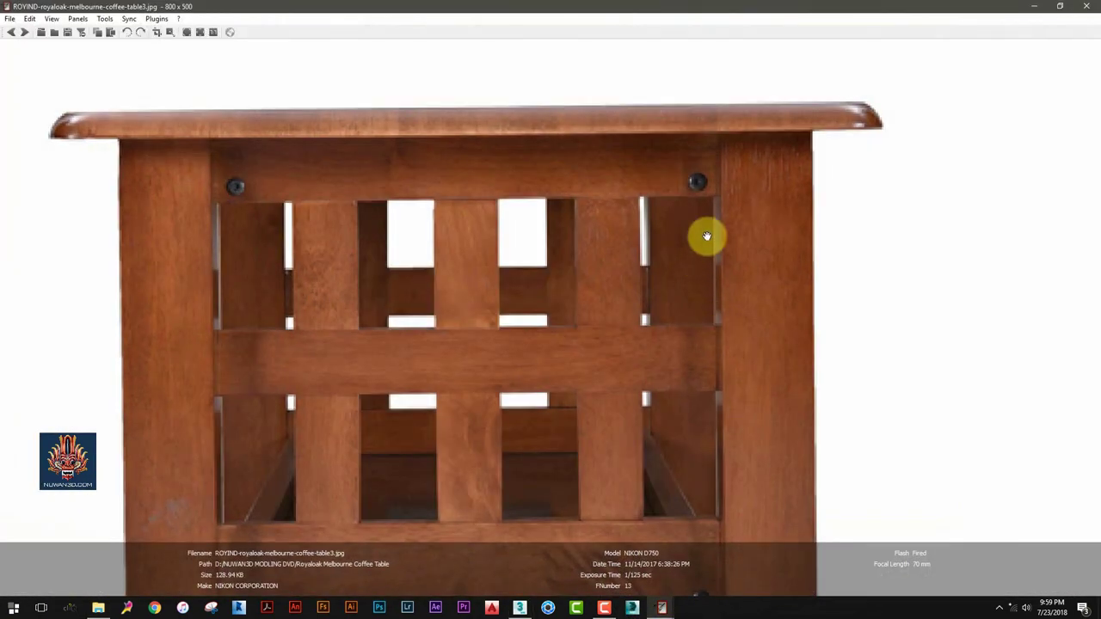
left_click(1033, 6)
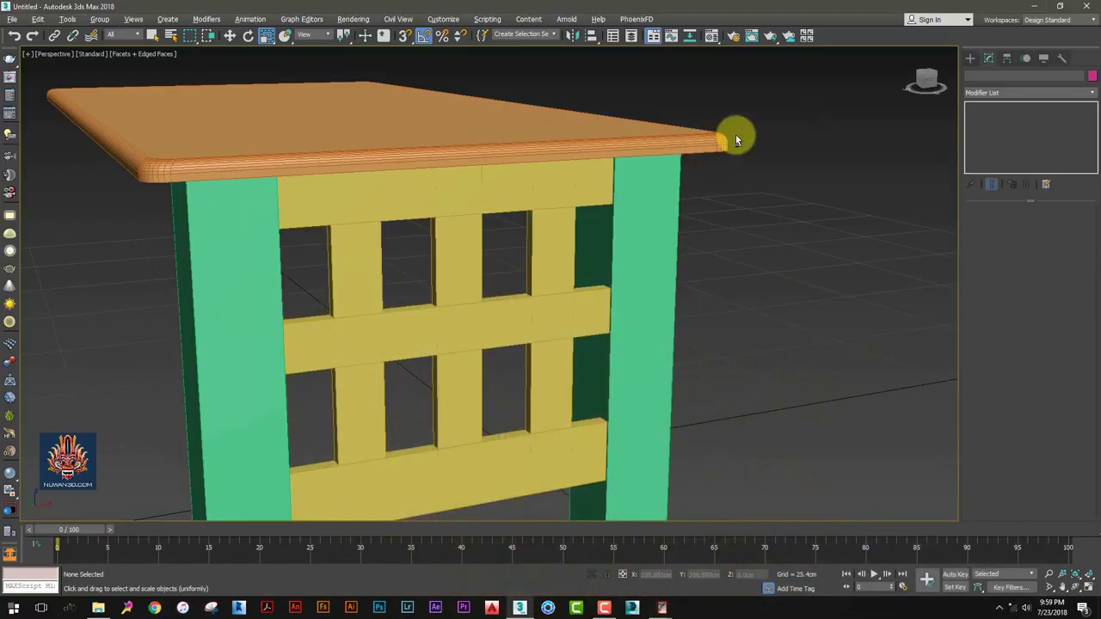
key("alt+w")
In the maximized Front view, create a small sphere at the top of the right leg
left_click(774, 135)
key("alt+w")
left_click(971, 58)
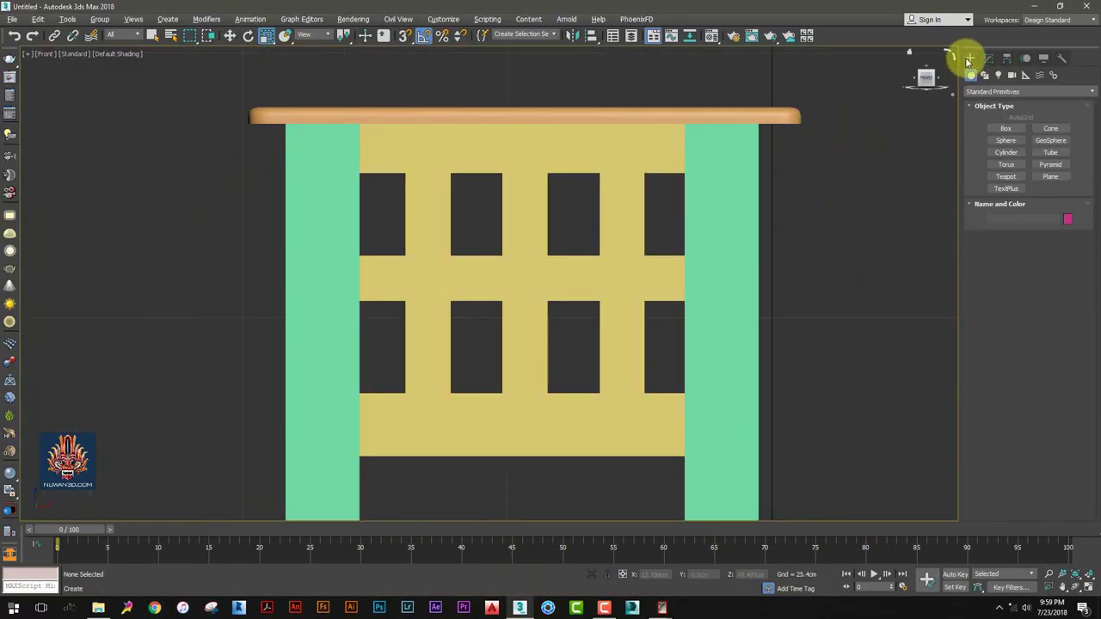
left_click(1008, 143)
scroll(735, 193, "up", 3)
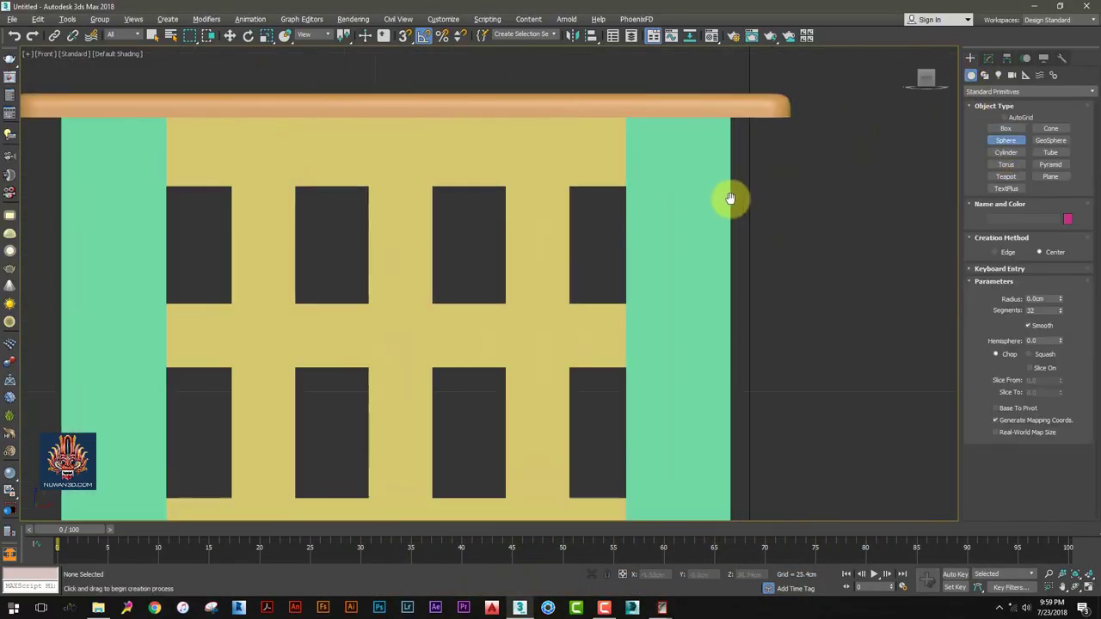
scroll(740, 207, "up", 2)
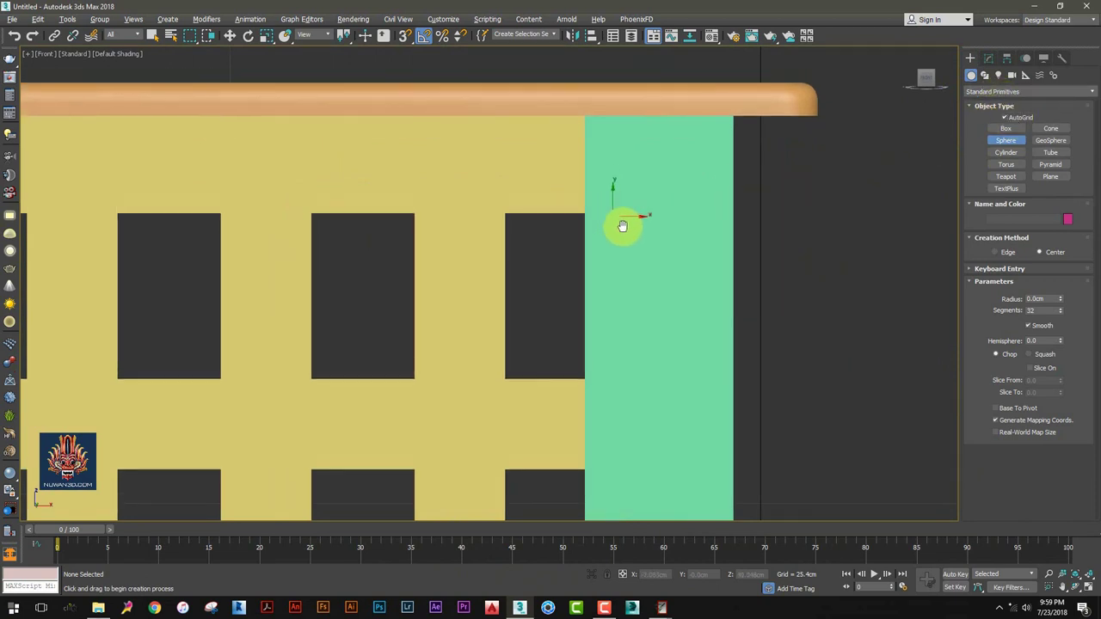
scroll(573, 200, "up", 2)
mouse_move(560, 209)
left_mouse_down()
mouse_move(565, 217)
mouse_move(560, 208)
left_mouse_up()
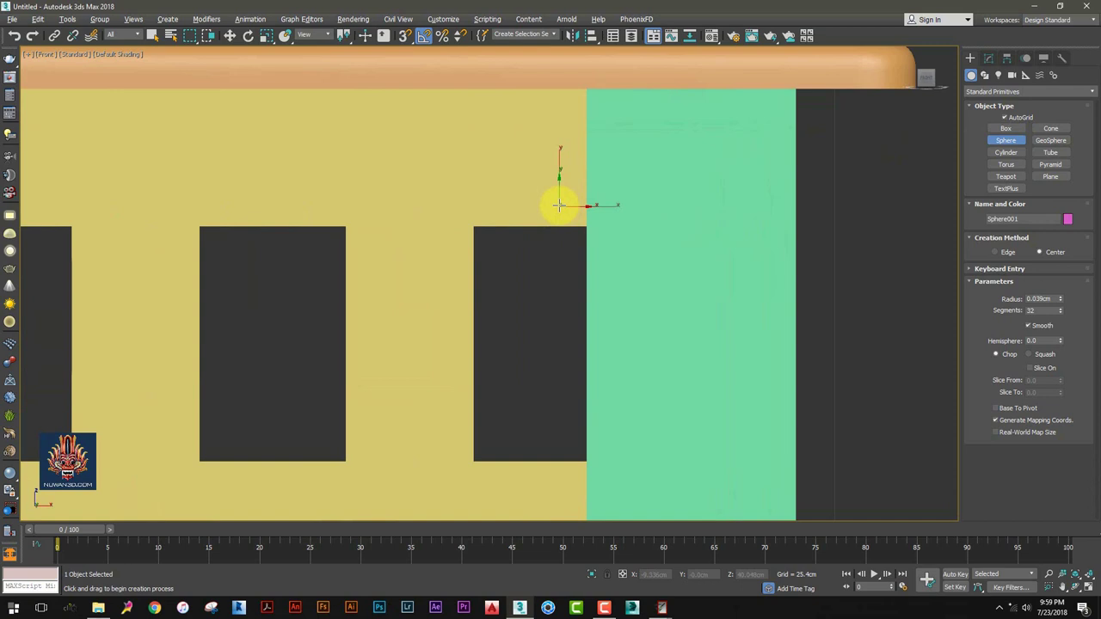
mouse_move(633, 207)
left_mouse_down()
mouse_move(659, 233)
mouse_move(644, 221)
left_mouse_up()
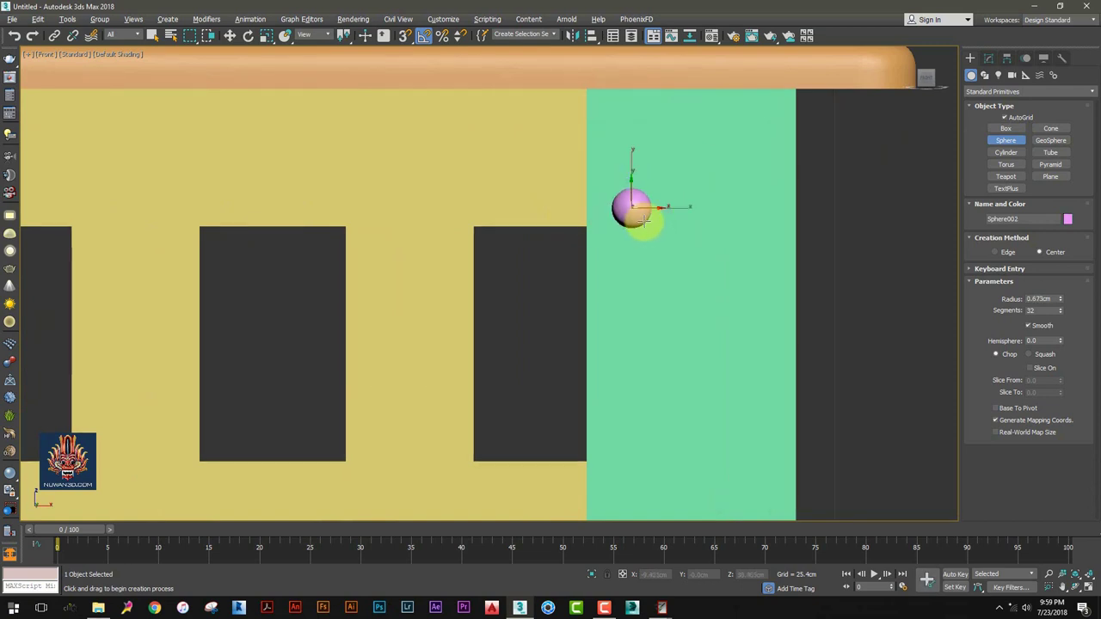
right_click(559, 223)
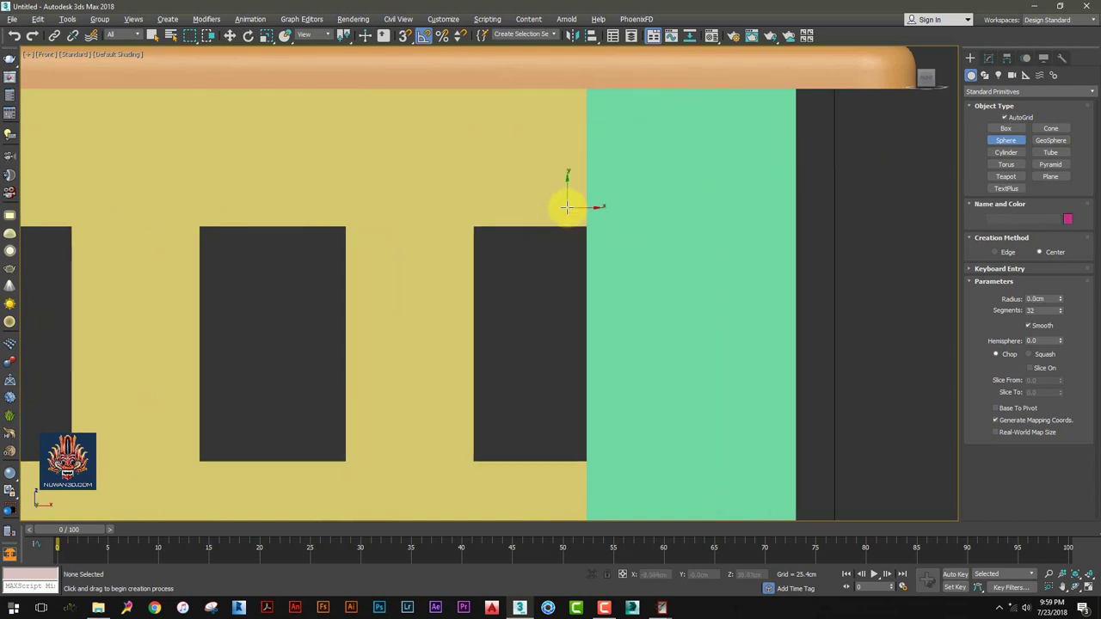
left_click_drag(565, 203, 594, 236)
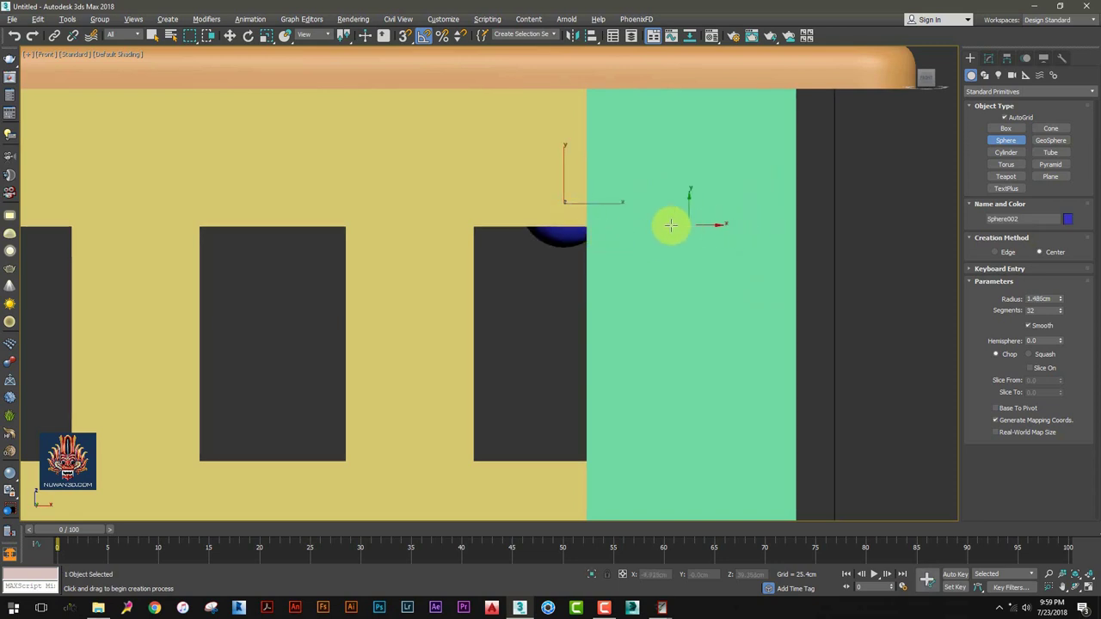
right_click(559, 193)
scroll(547, 183, "down", 3)
scroll(547, 183, "down", 4)
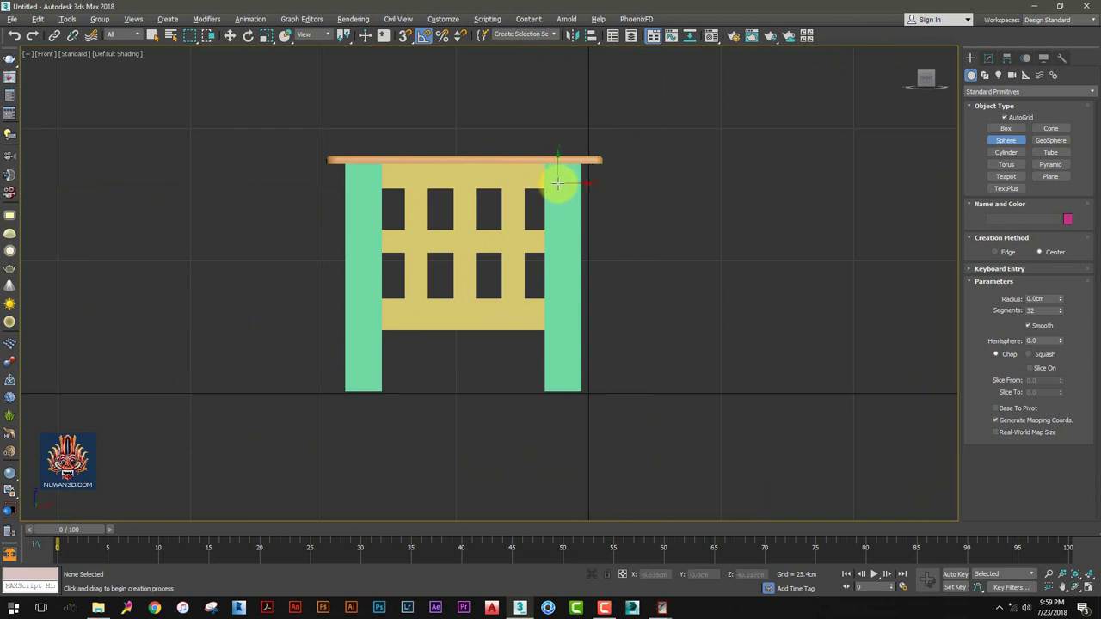
left_click_drag(558, 183, 560, 186)
Turn on object snapping and move the sphere left onto the panel edge
scroll(559, 183, "up", 5)
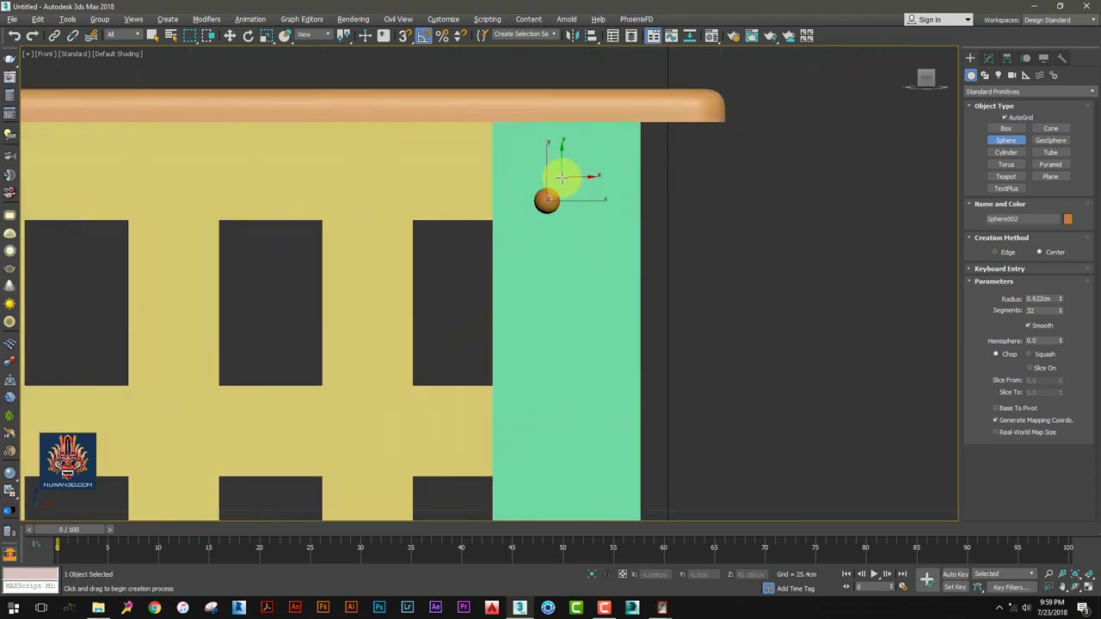
key("s")
key("w")
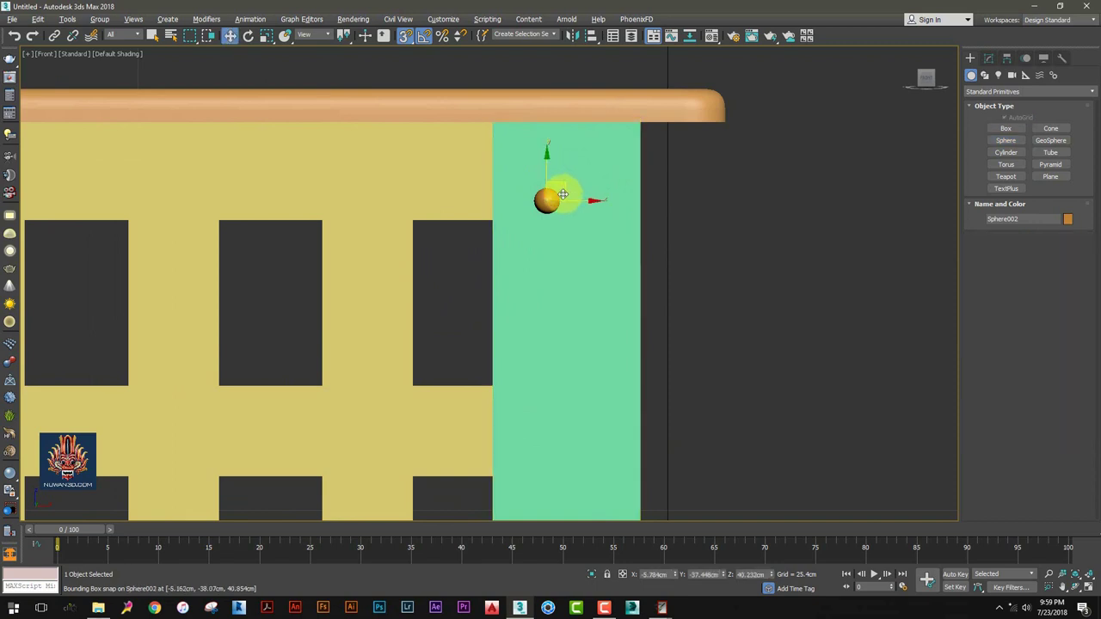
left_click_drag(564, 187, 492, 187)
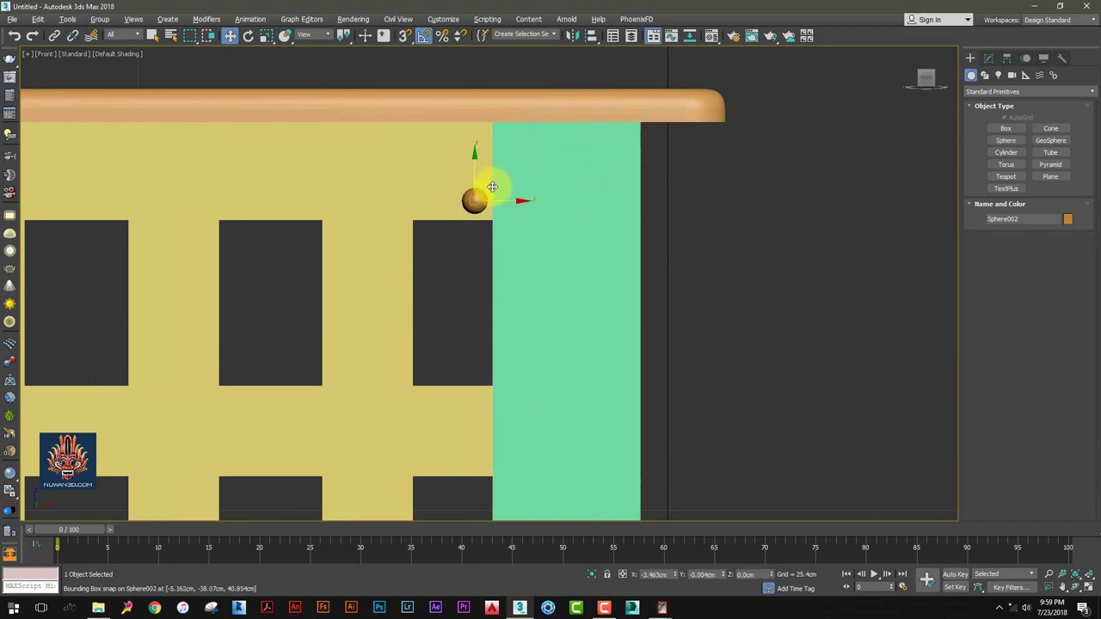
key("r")
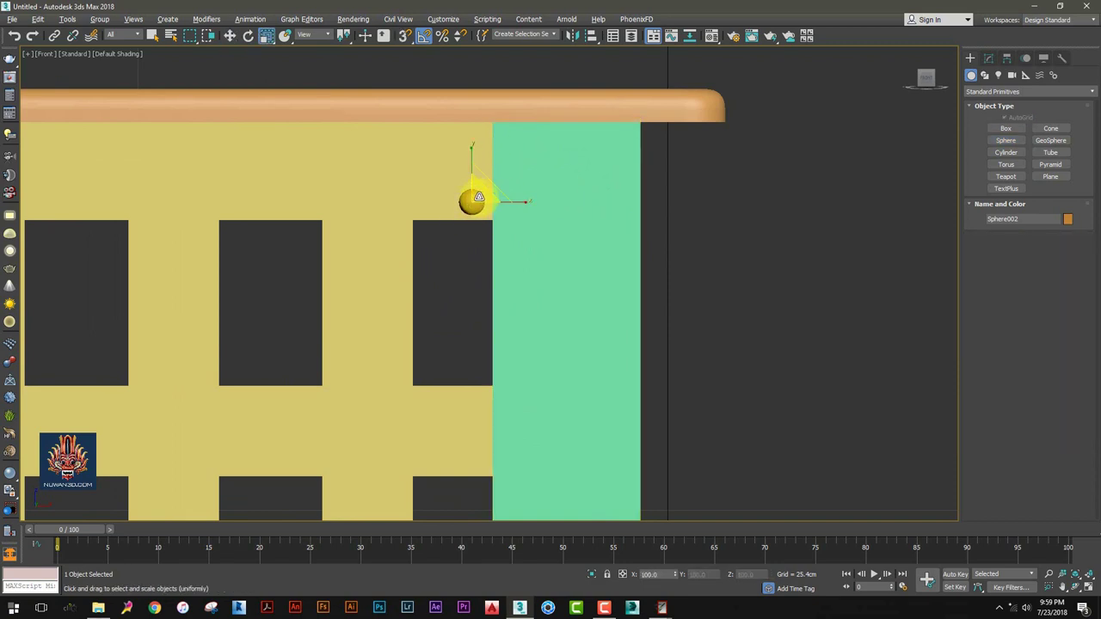
In Perspective, select and frame the small sphere, then push it sideways partly into the panel
key("alt+w")
key("alt+w")
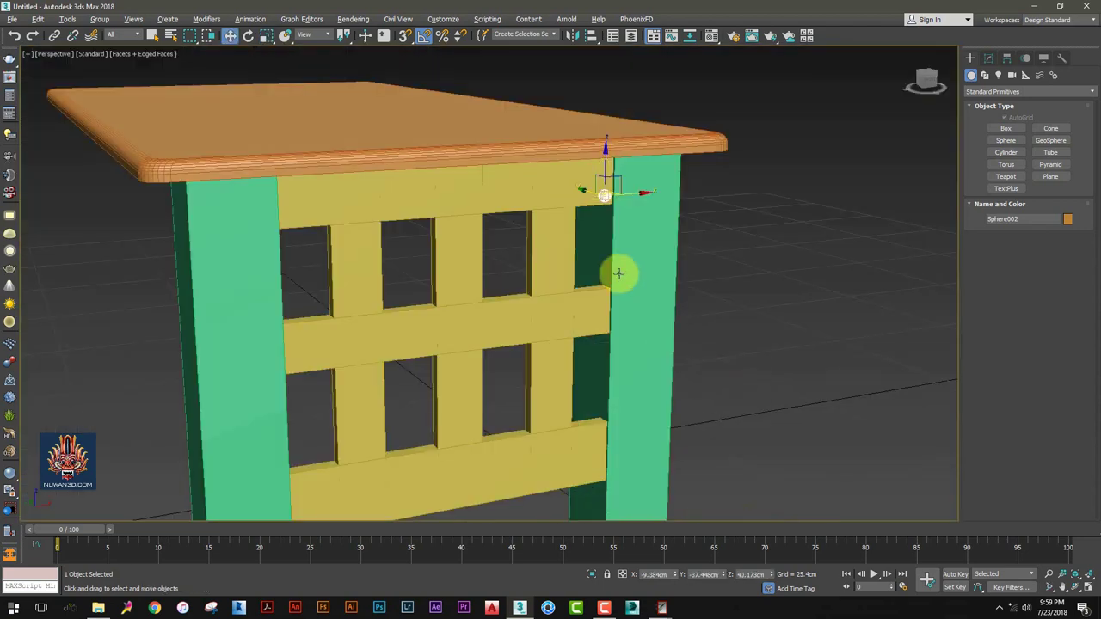
key("w")
scroll(619, 270, "up", 5)
left_click(195, 199)
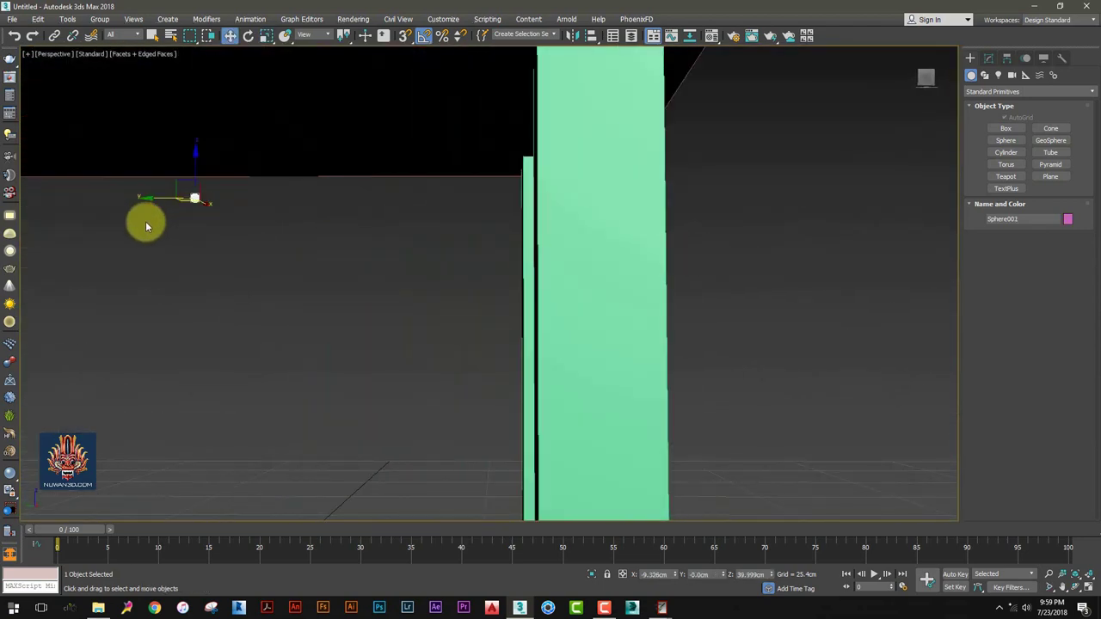
left_click(363, 259)
mouse_move(597, 239)
middle_mouse_down()
mouse_move(486, 257)
mouse_move(117, 246)
middle_mouse_up()
scroll(487, 256, "down", 3)
scroll(266, 253, "up", 2)
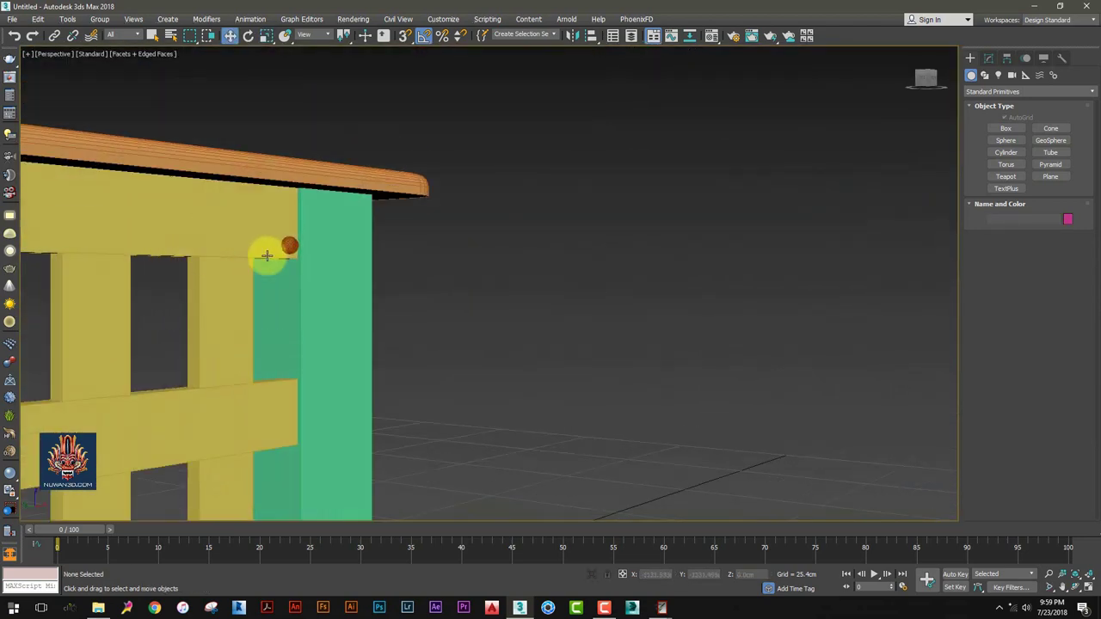
left_click(289, 247)
key("z")
scroll(434, 278, "down", 5)
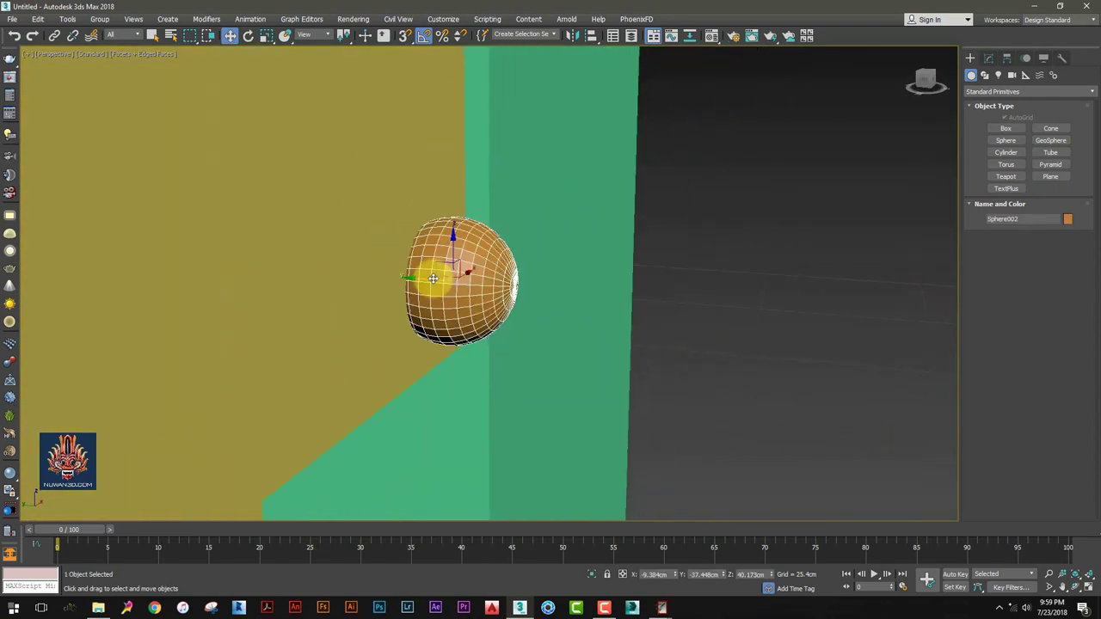
left_click_drag(424, 278, 394, 284)
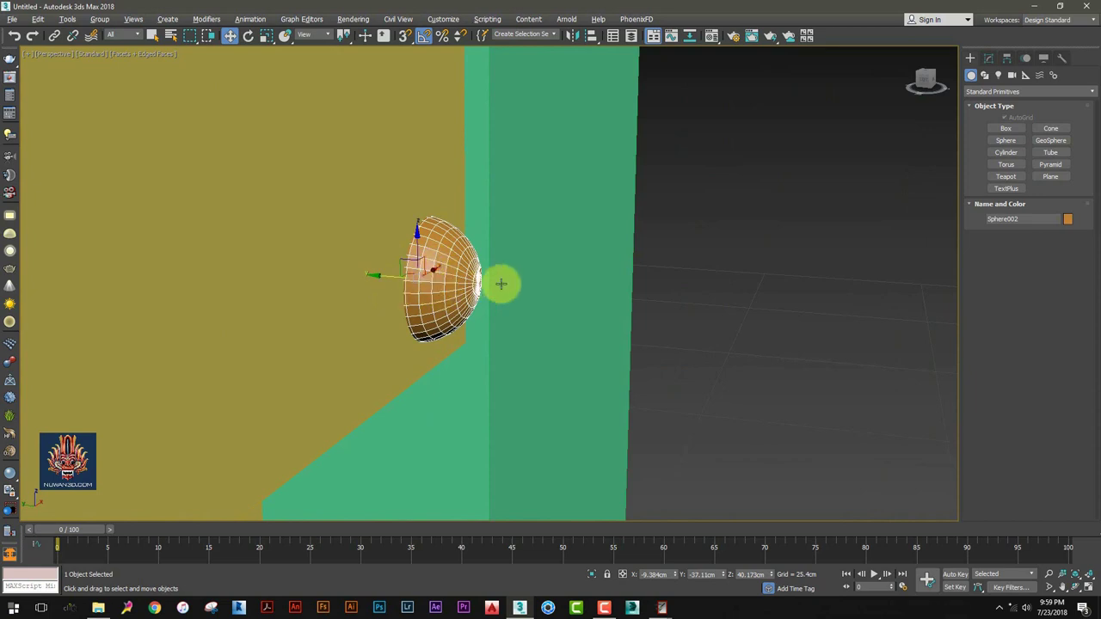
middle_click_drag(501, 283, 454, 294, "alt")
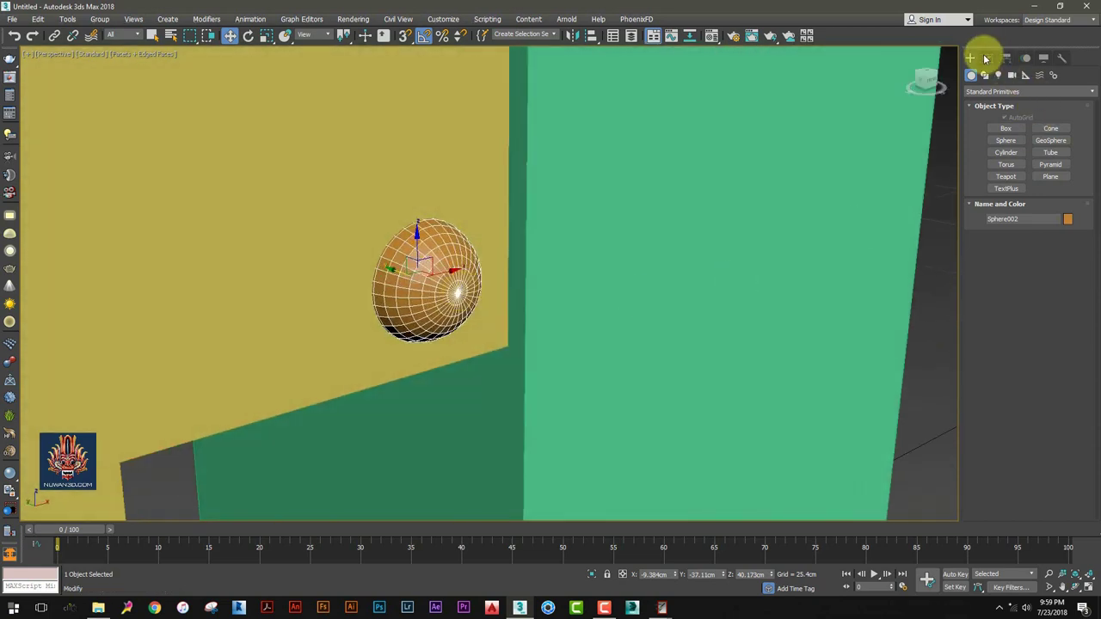
Reduce the sphere's segments to about 13 and convert it to an Editable Poly
left_click(985, 58)
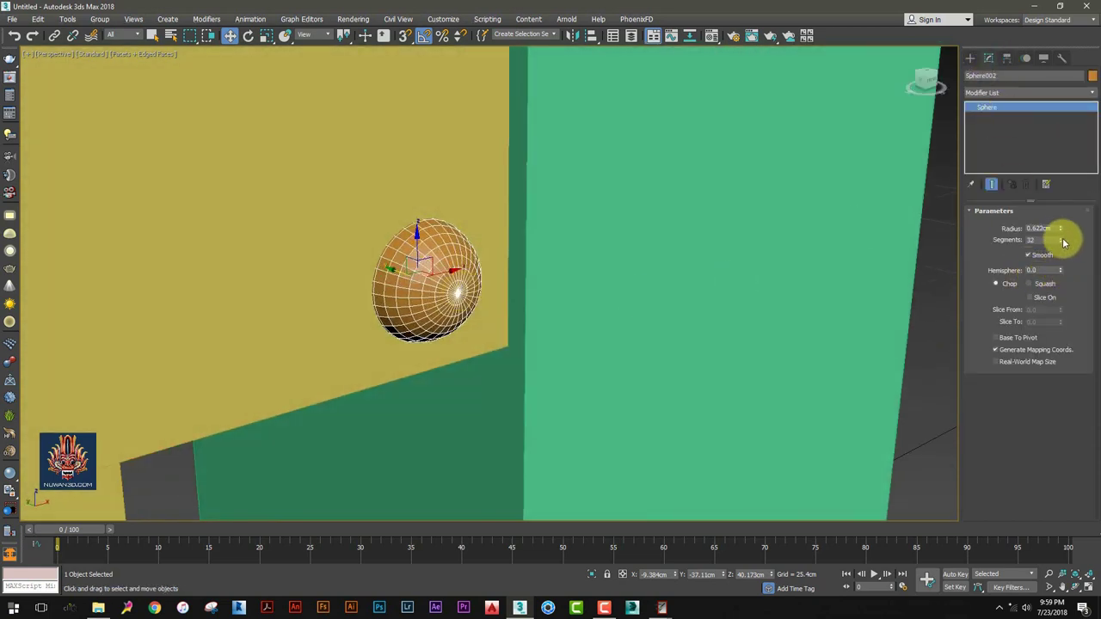
left_click_drag(1063, 244, 1061, 249)
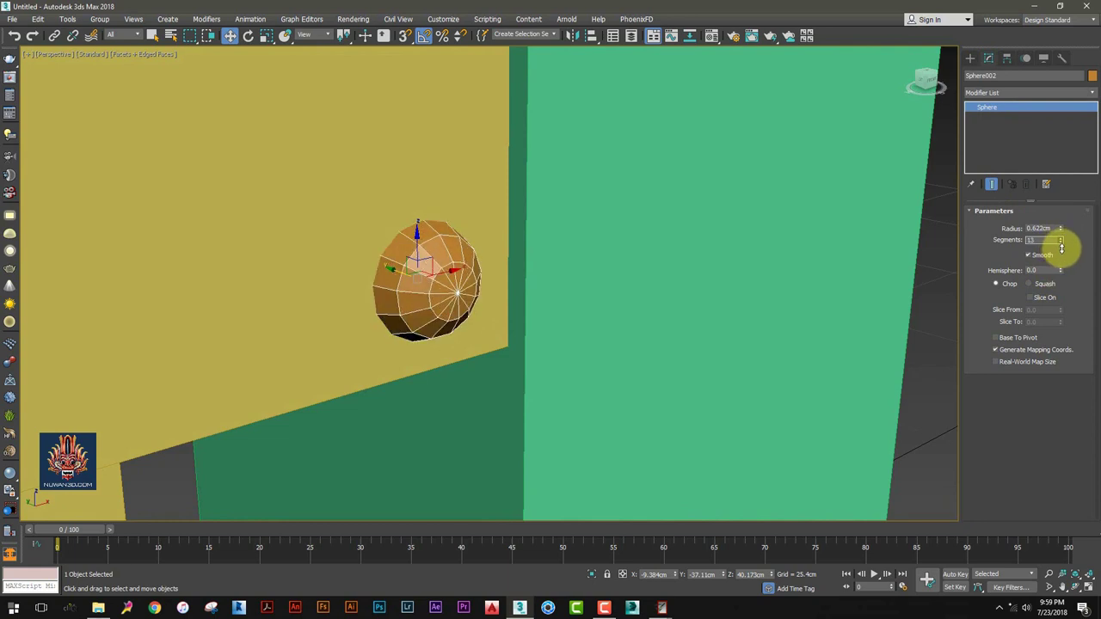
middle_click_drag(364, 302, 494, 240)
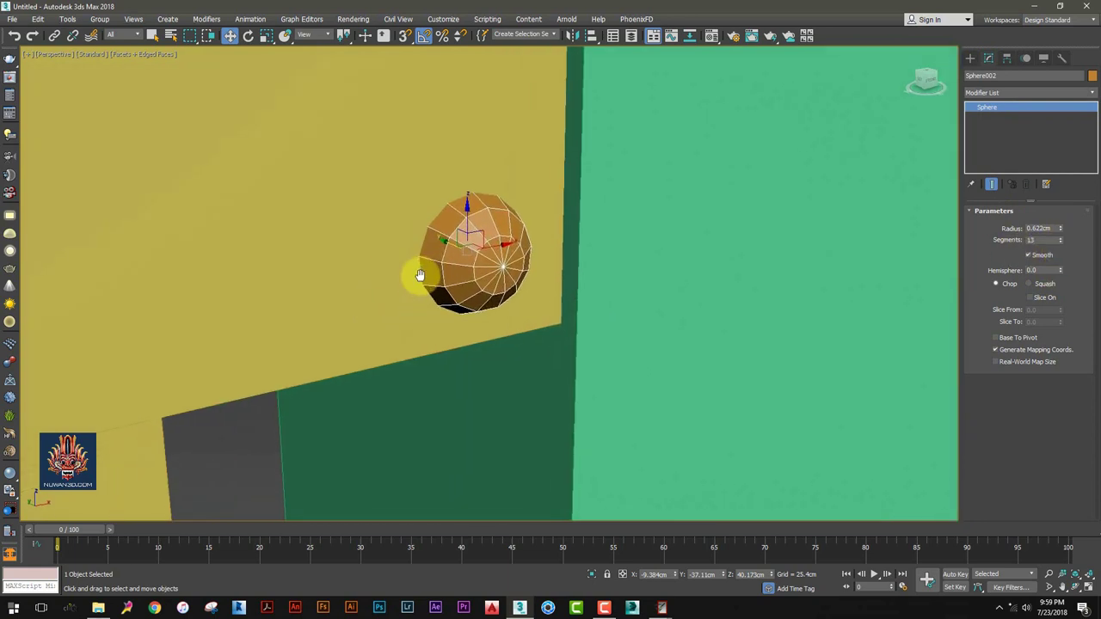
scroll(494, 240, "up", 2)
right_click(495, 240)
mouse_move(516, 362)
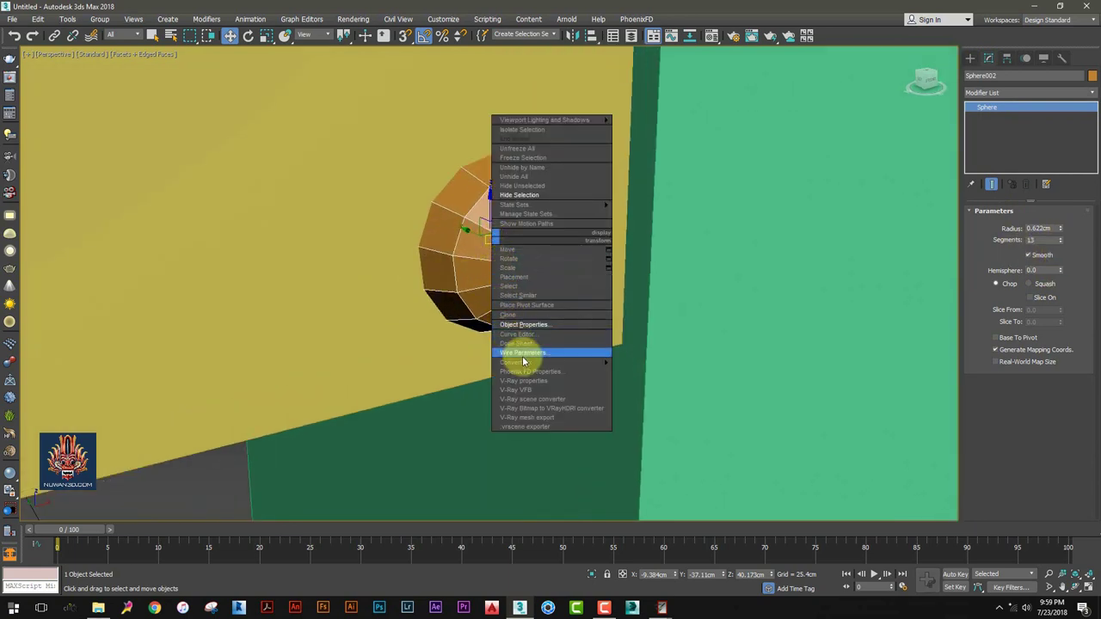
left_click(652, 372)
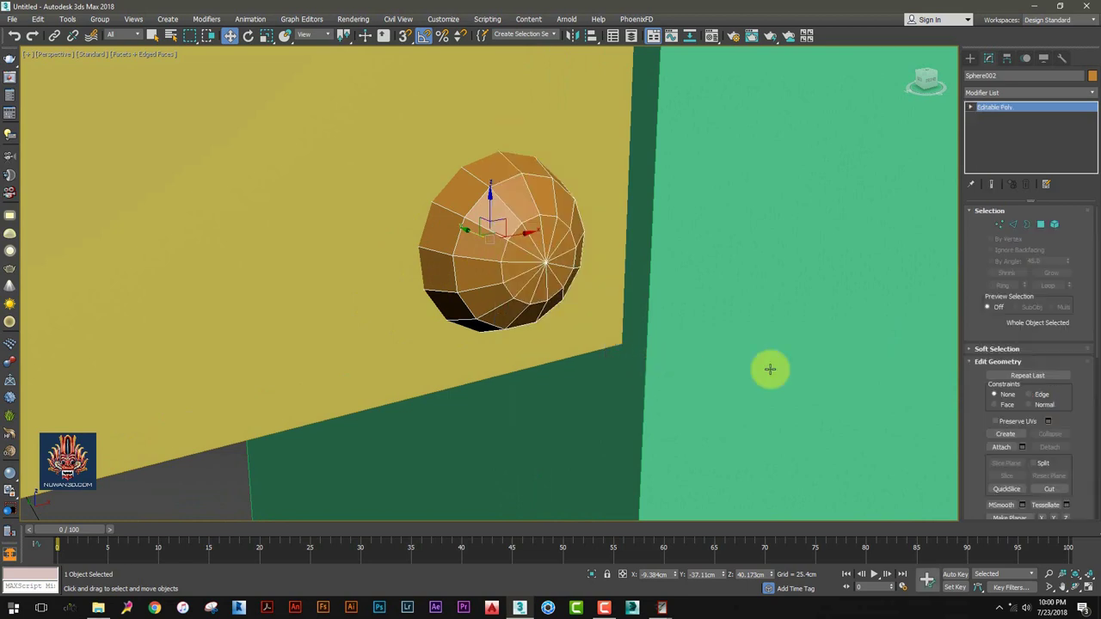
Select the sphere's pole vertex and push it inward
left_click(1000, 226)
left_click(546, 260)
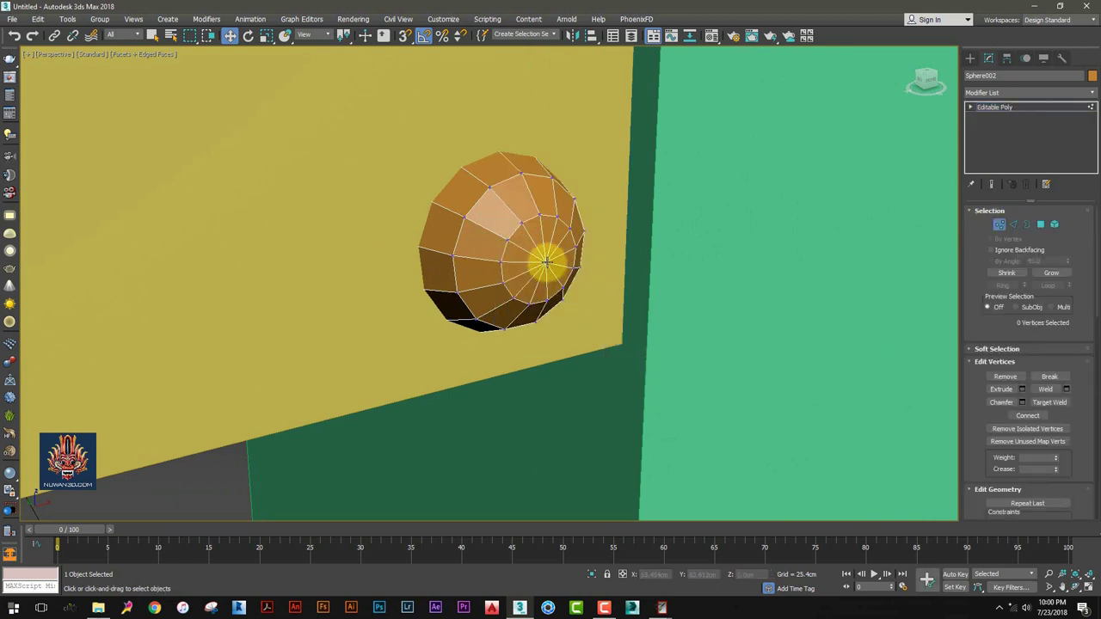
left_click_drag(528, 256, 485, 257)
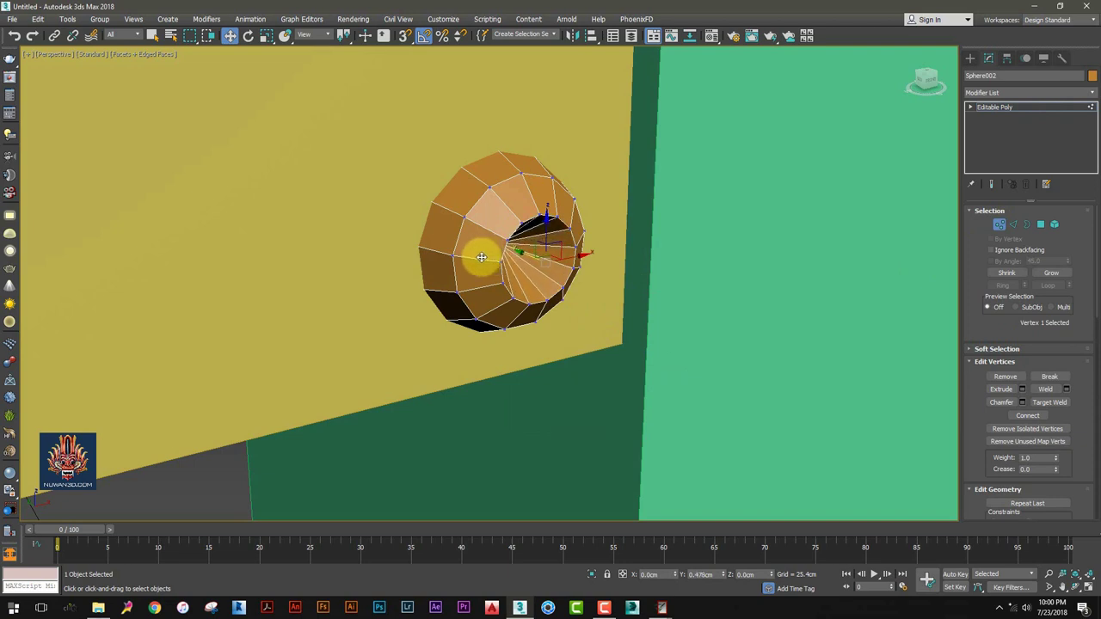
middle_click_drag(481, 257, 506, 273, "alt")
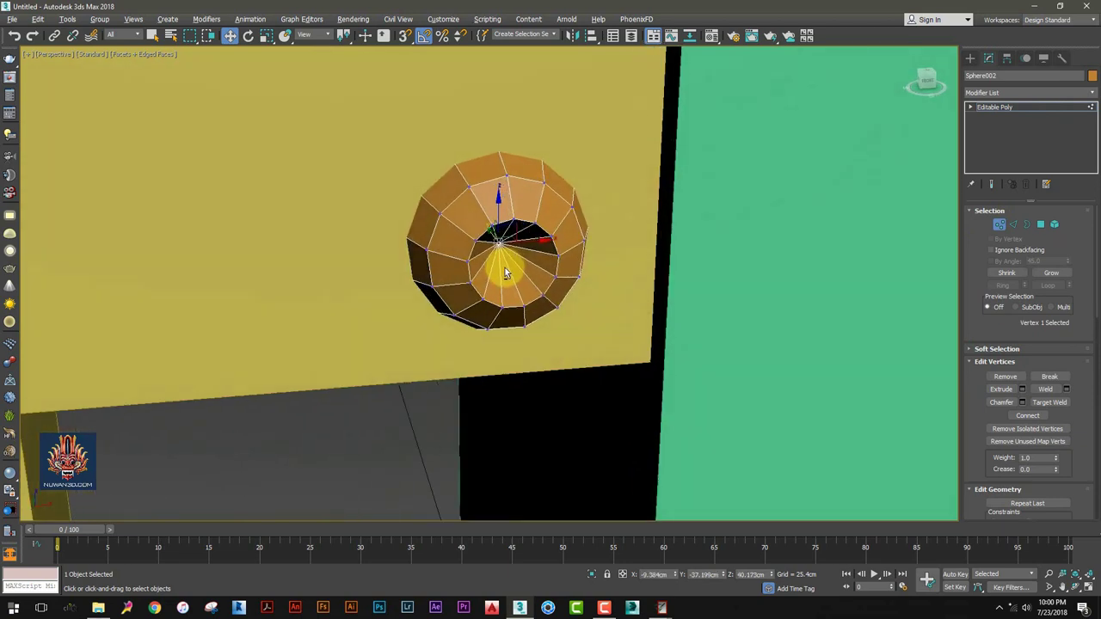
scroll(506, 273, "up", 1)
scroll(499, 248, "up", 1)
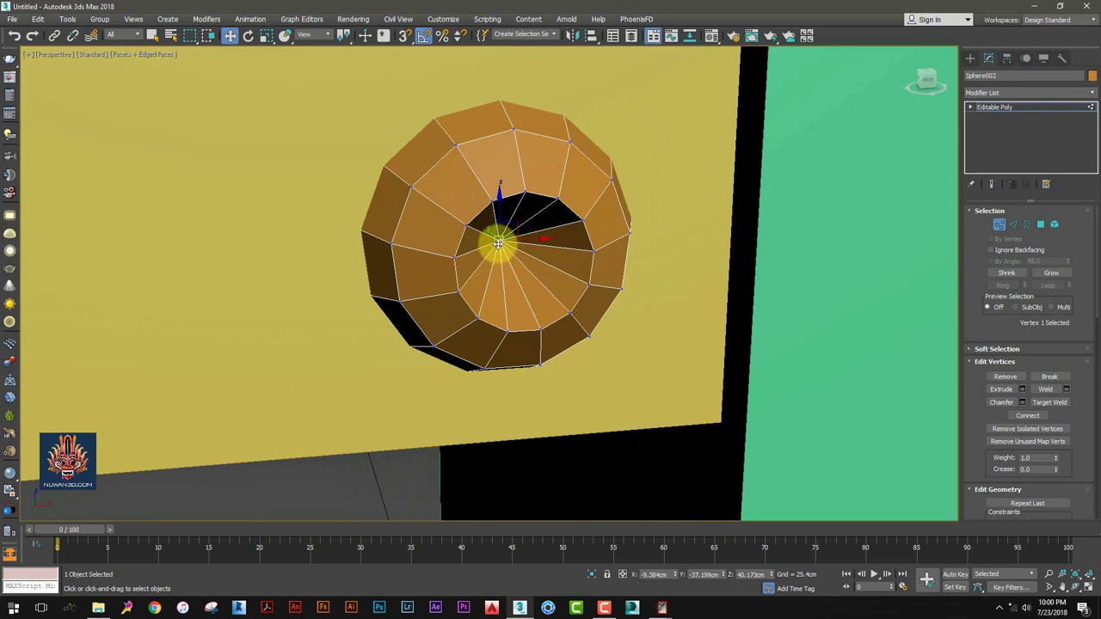
Chamfer the pole vertex by about 2.2 cm and scale up the resulting inner vertex ring
left_click(1021, 402)
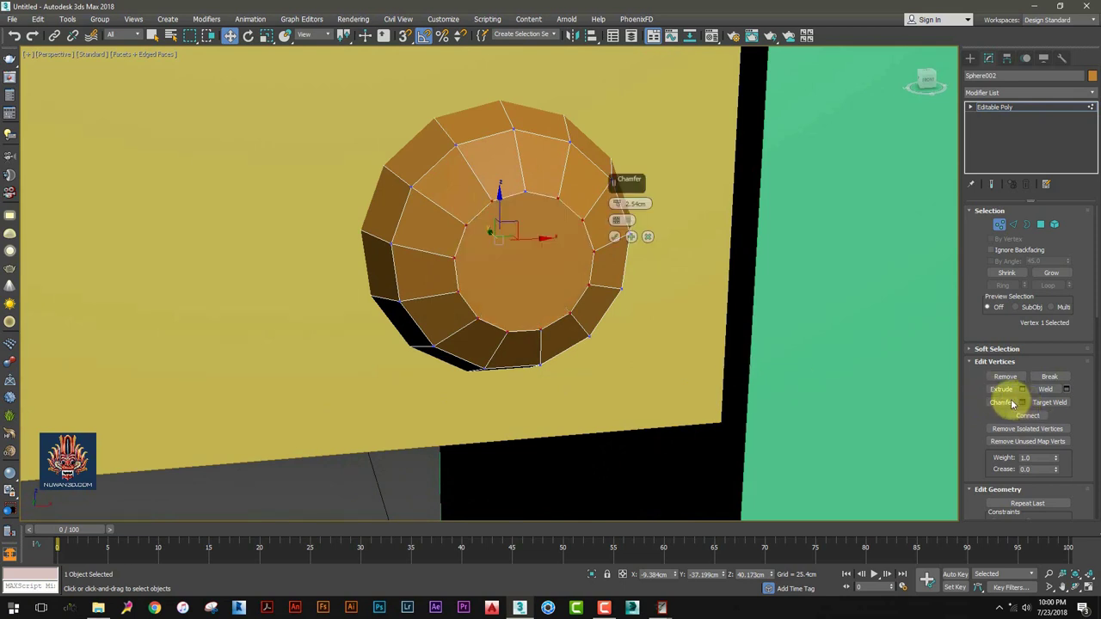
right_click(618, 206)
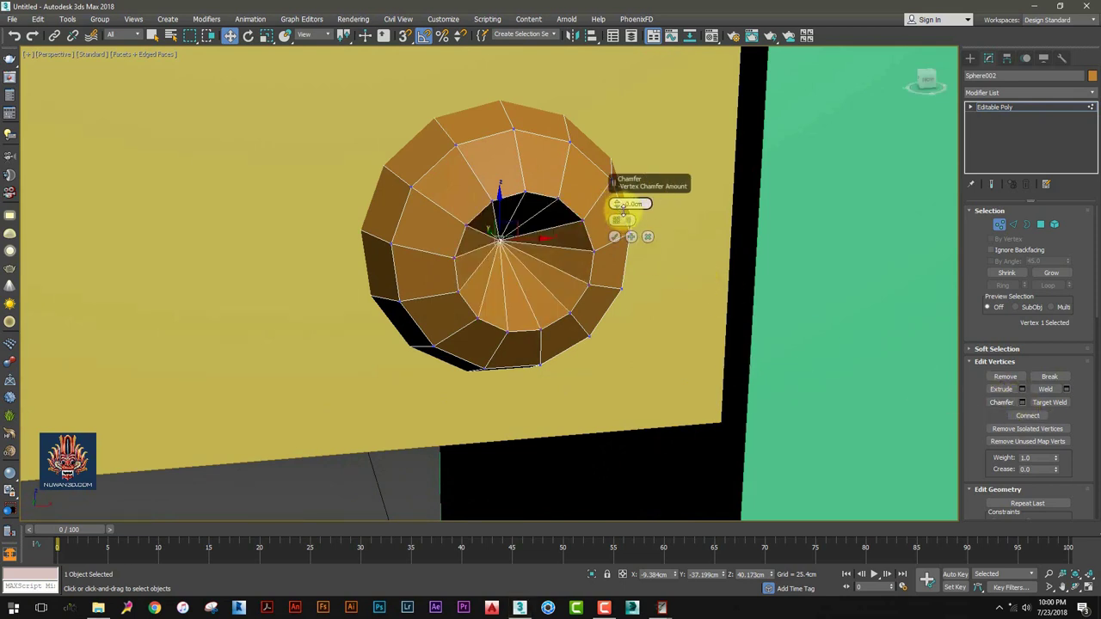
left_click_drag(624, 206, 625, 210)
left_click(614, 237)
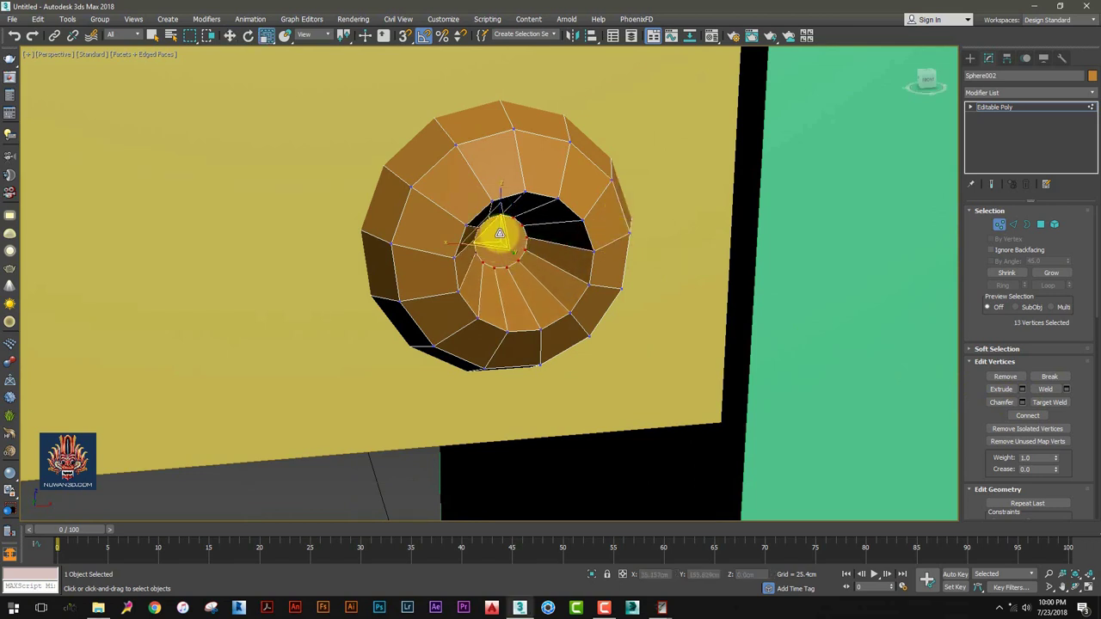
key("r")
left_click_drag(498, 228, 529, 191)
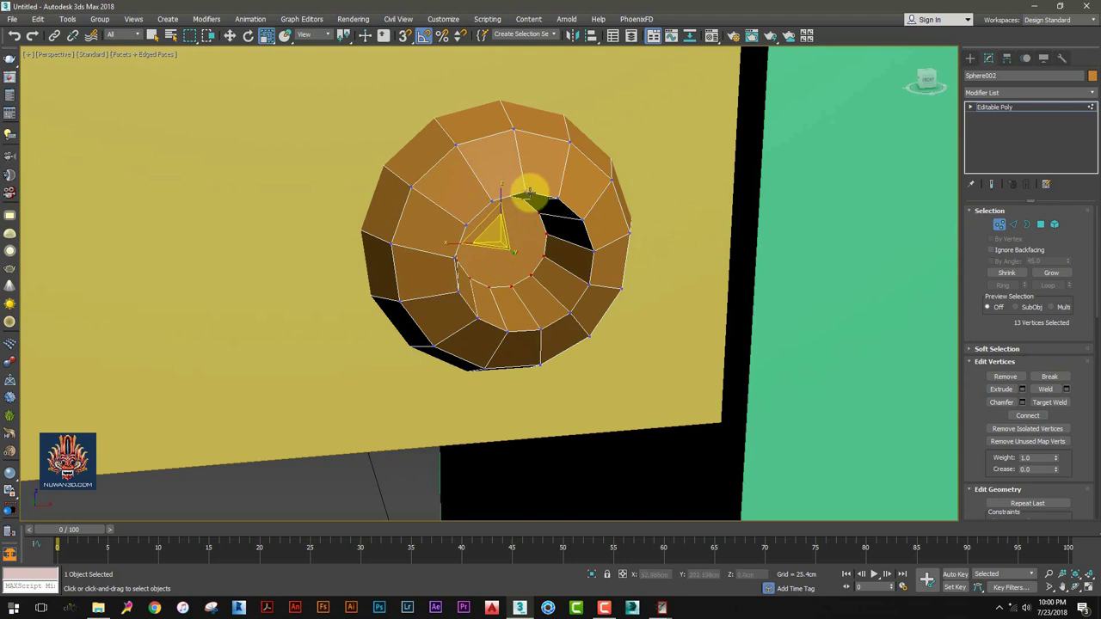
left_click(972, 58)
Copy the bolt sphere to the left end of the top rail
key("w")
scroll(508, 245, "down", 5)
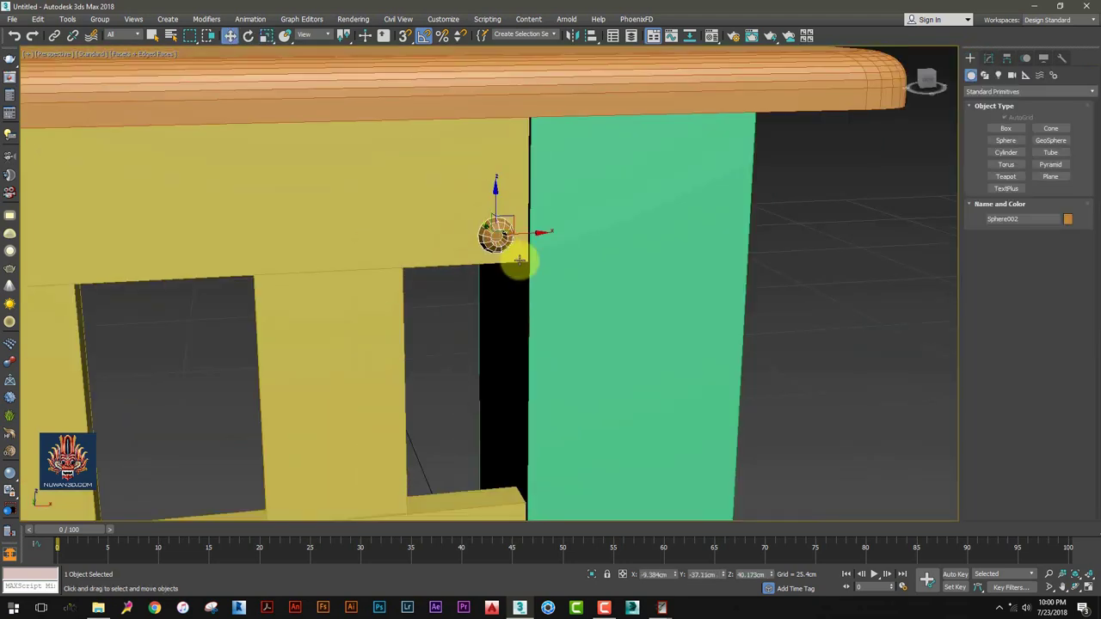
scroll(512, 251, "down", 4)
mouse_move(504, 241)
middle_mouse_down()
mouse_move(669, 226)
mouse_move(694, 209)
middle_mouse_up()
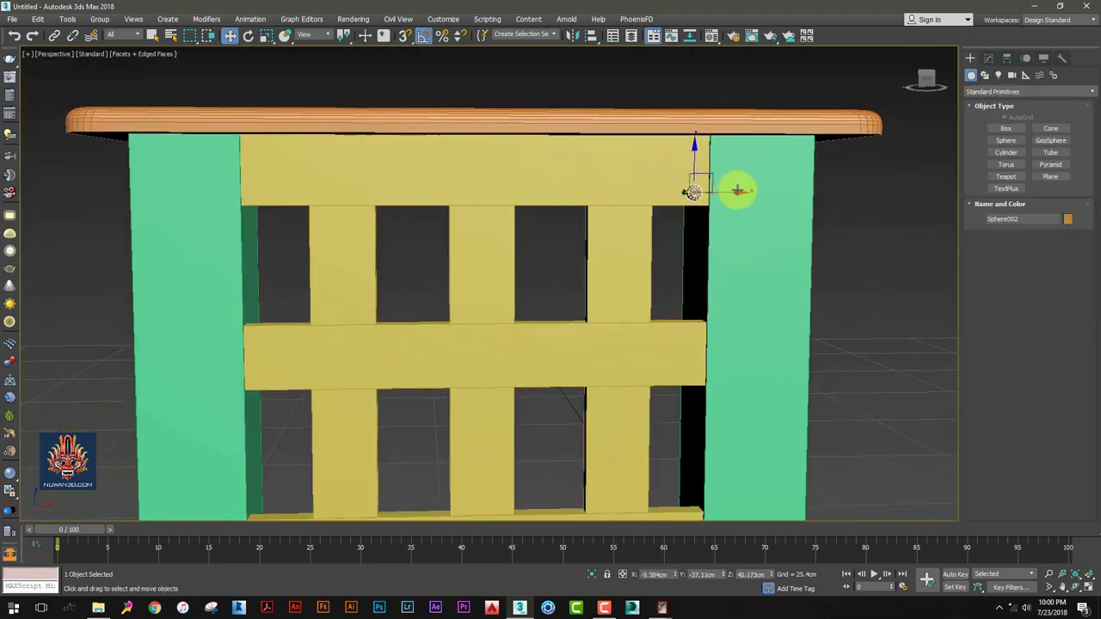
left_click_drag(726, 193, 292, 245, "shift")
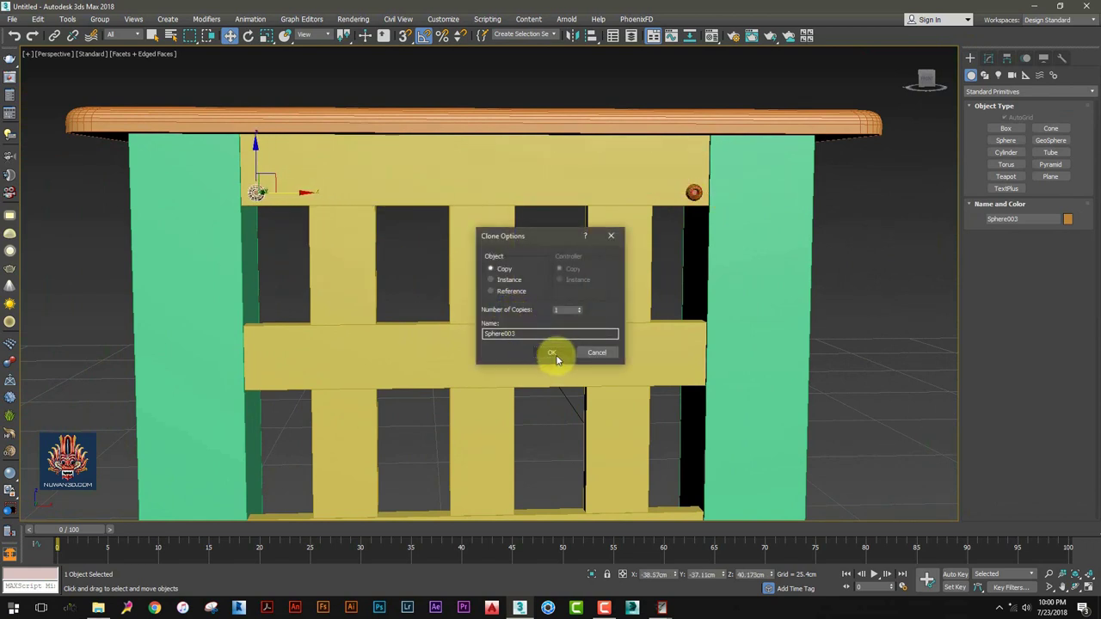
left_click(555, 356)
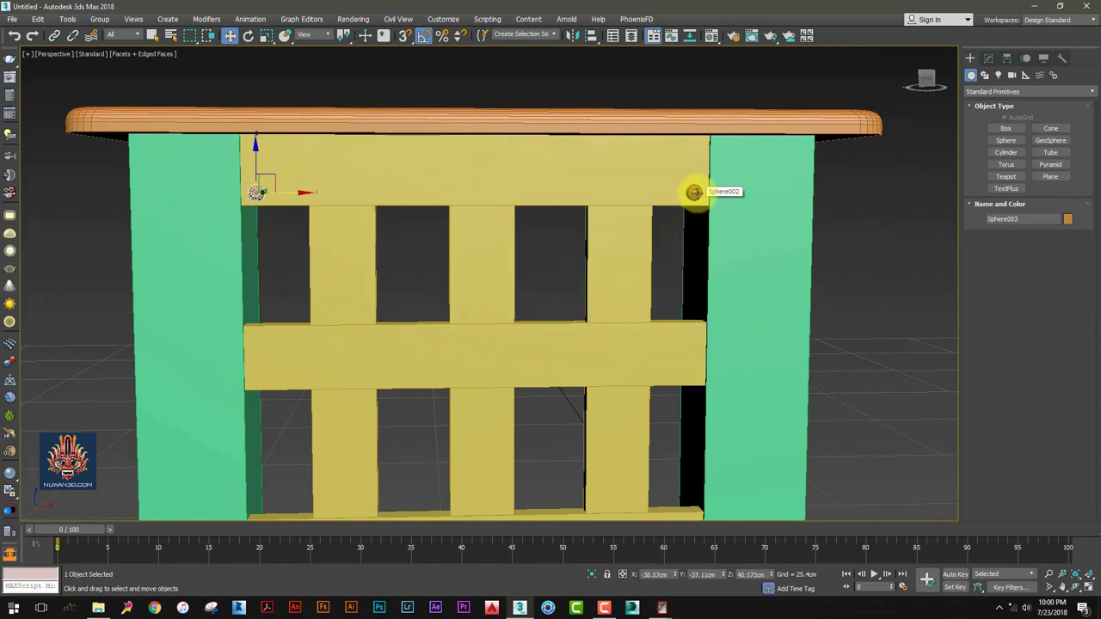
Copy both top bolt spheres down onto the ends of the bottom rail
left_click(694, 191, "ctrl")
scroll(559, 232, "down", 2)
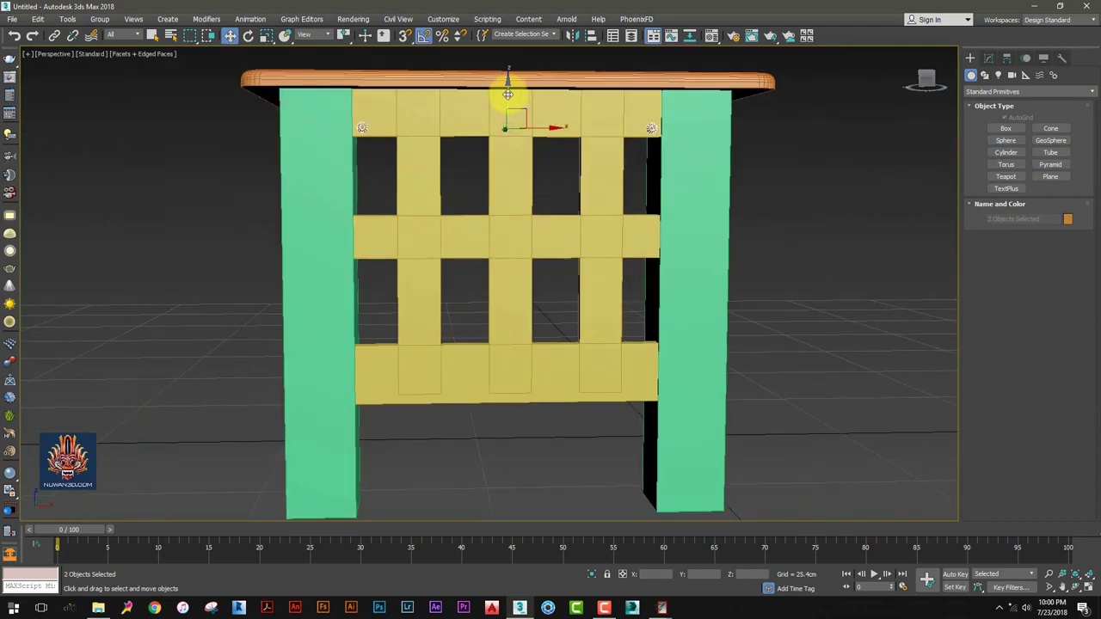
left_click_drag(508, 95, 556, 386, "shift")
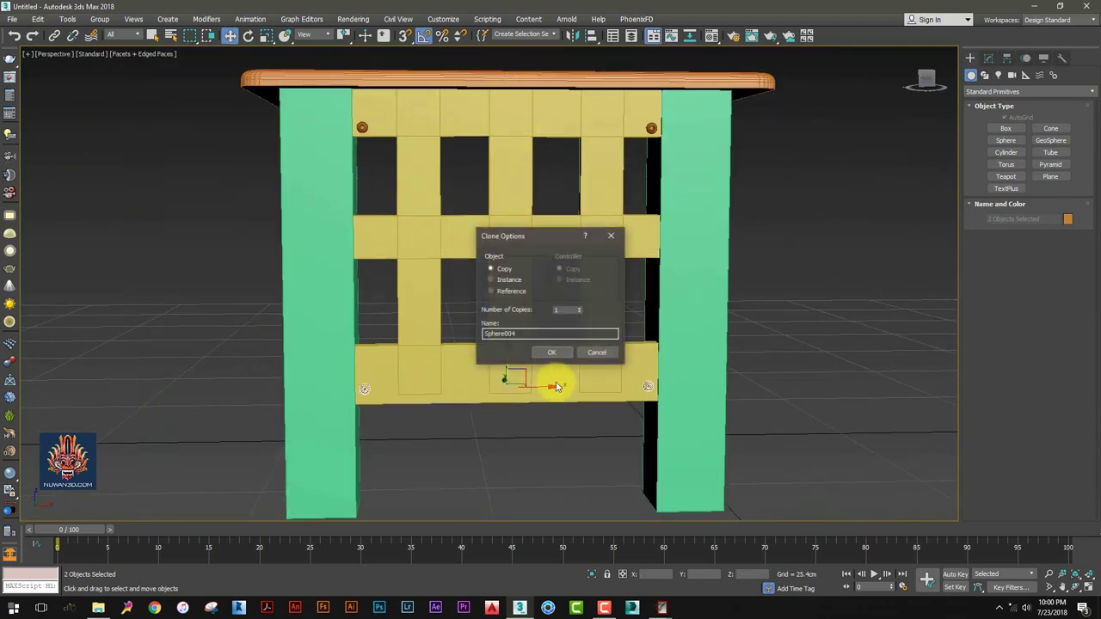
left_click(552, 351)
mouse_move(660, 608)
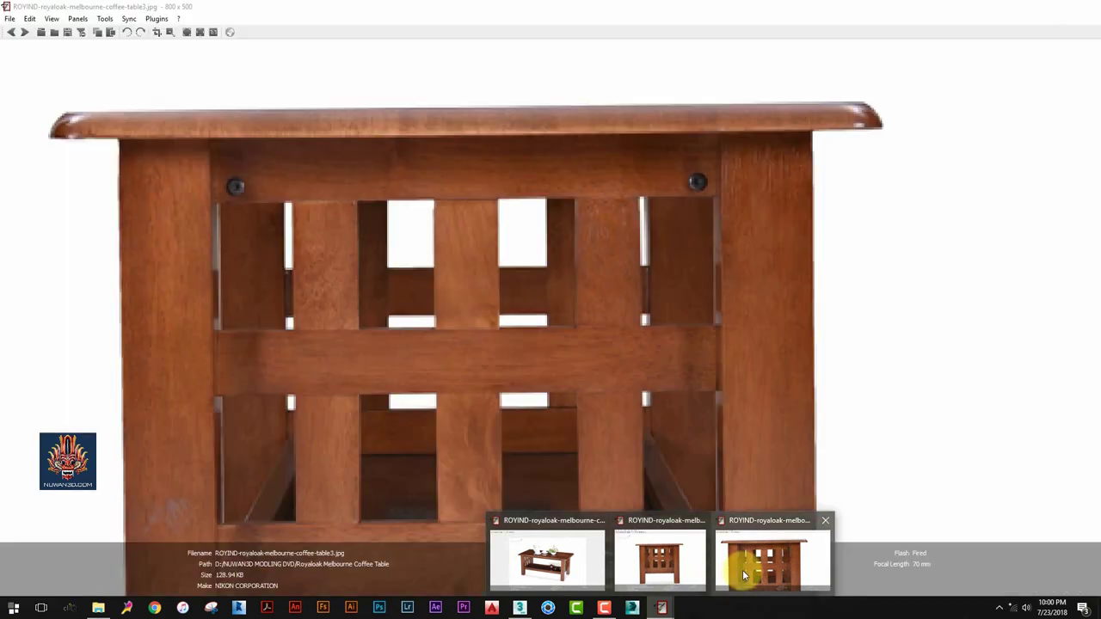
Check the table's side reference photo, then return to the model
left_click(743, 570)
scroll(614, 278, "down", 2)
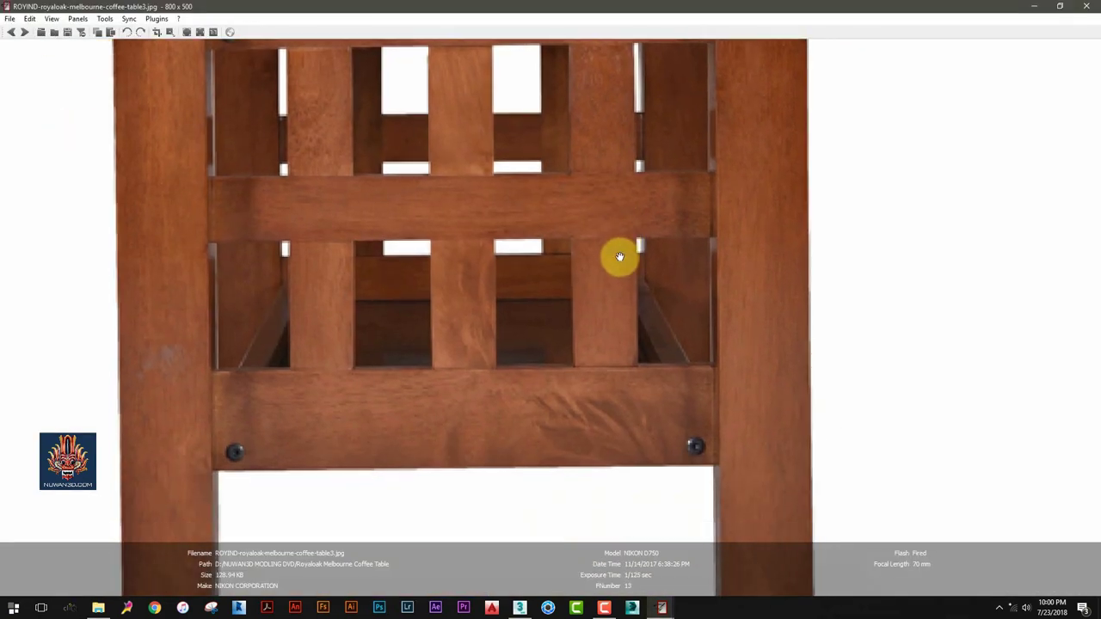
left_click(1034, 6)
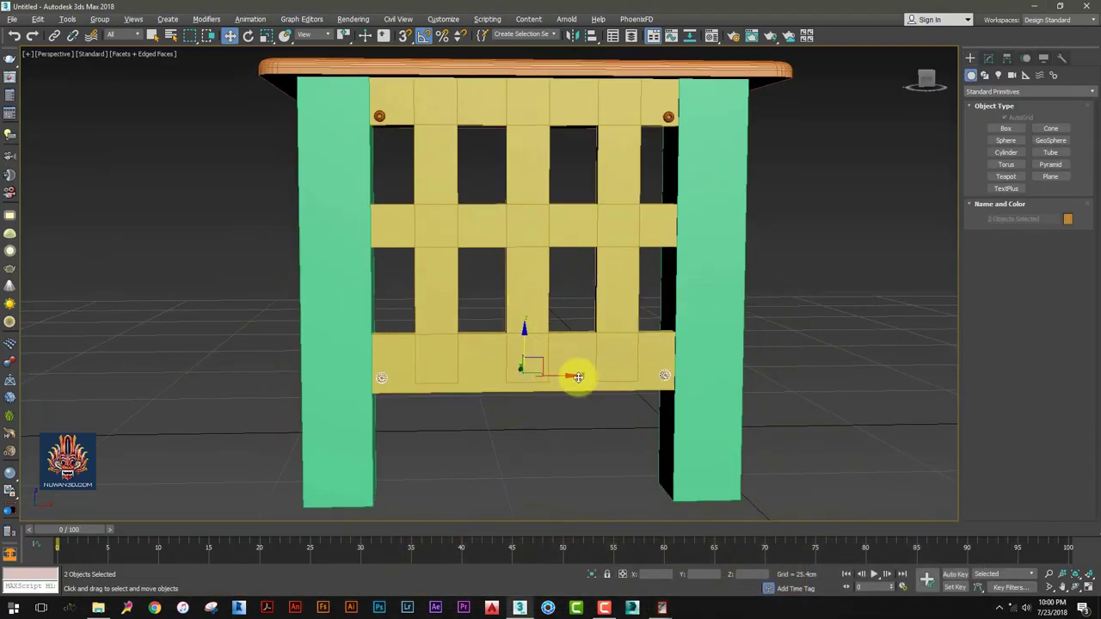
key("alt+w")
key("alt+w")
middle_click_drag(604, 352, 632, 312, "alt")
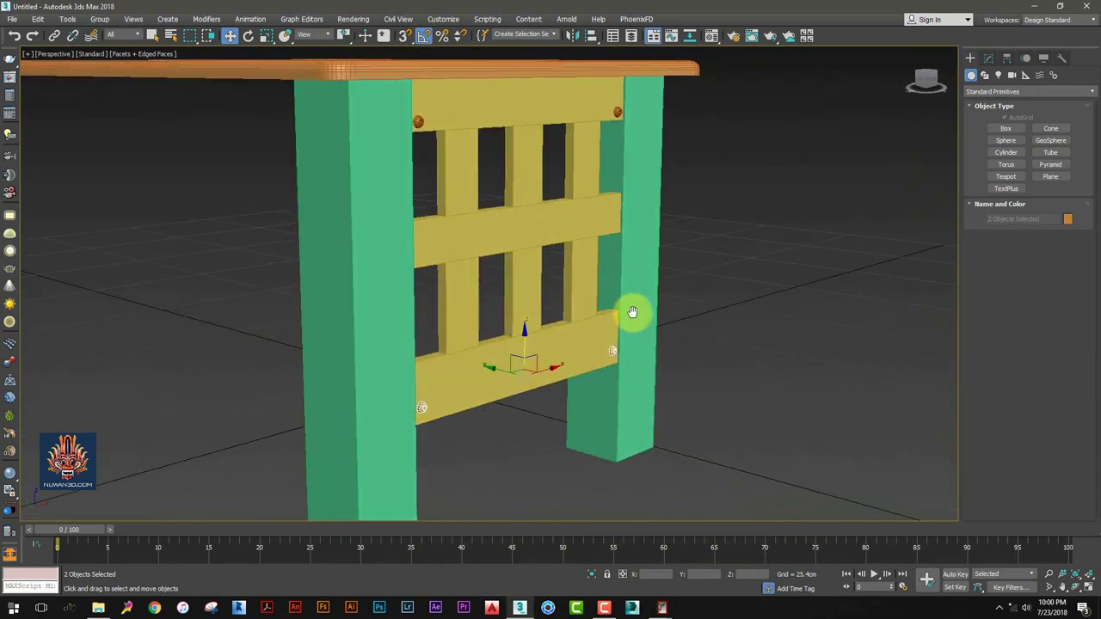
scroll(632, 312, "down", 3)
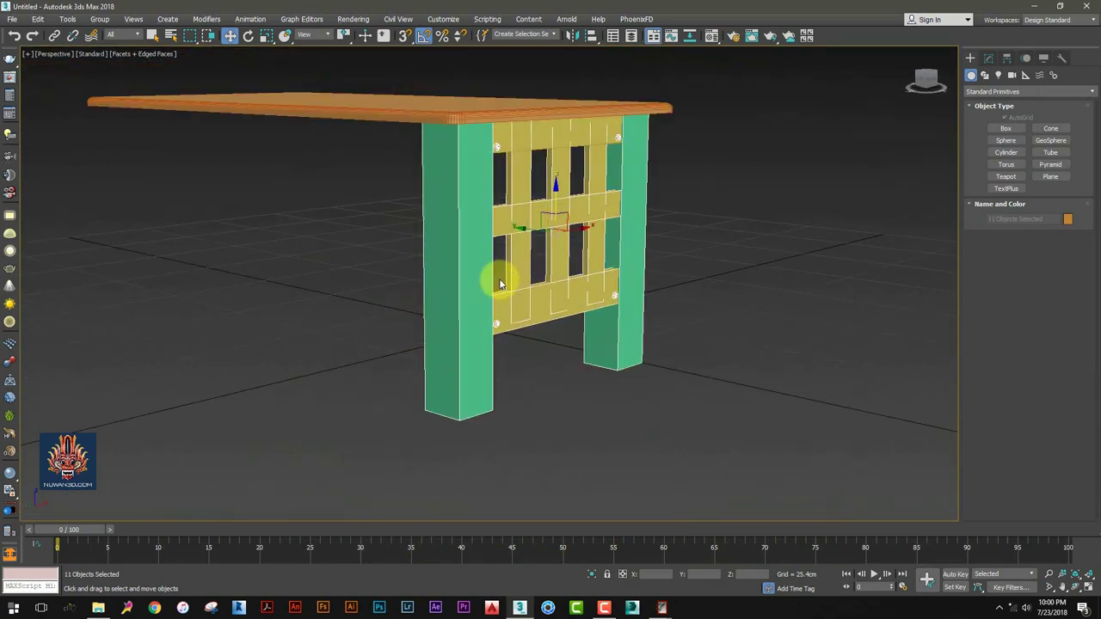
scroll(499, 275, "down", 2)
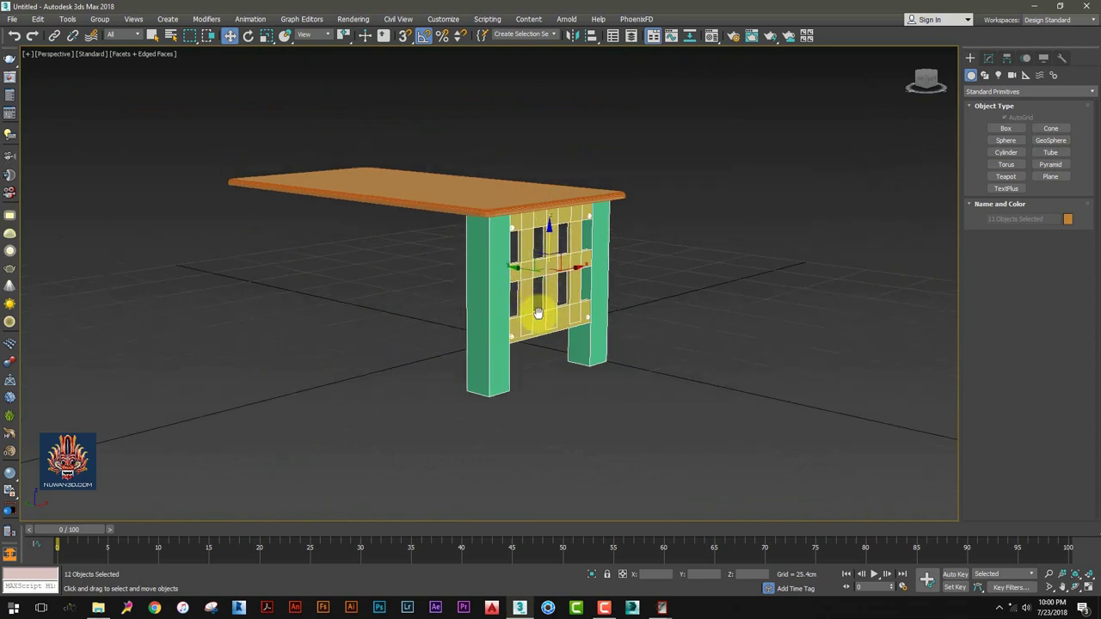
middle_click_drag(527, 194, 550, 267)
left_click_drag(564, 308, 572, 400)
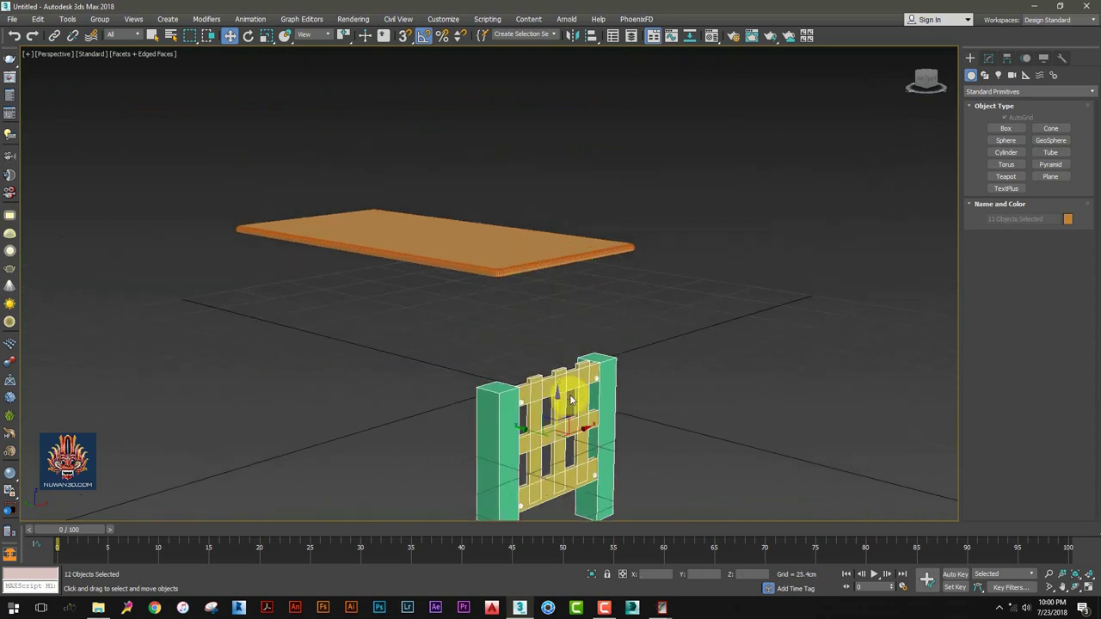
middle_click_drag(563, 395, 569, 320)
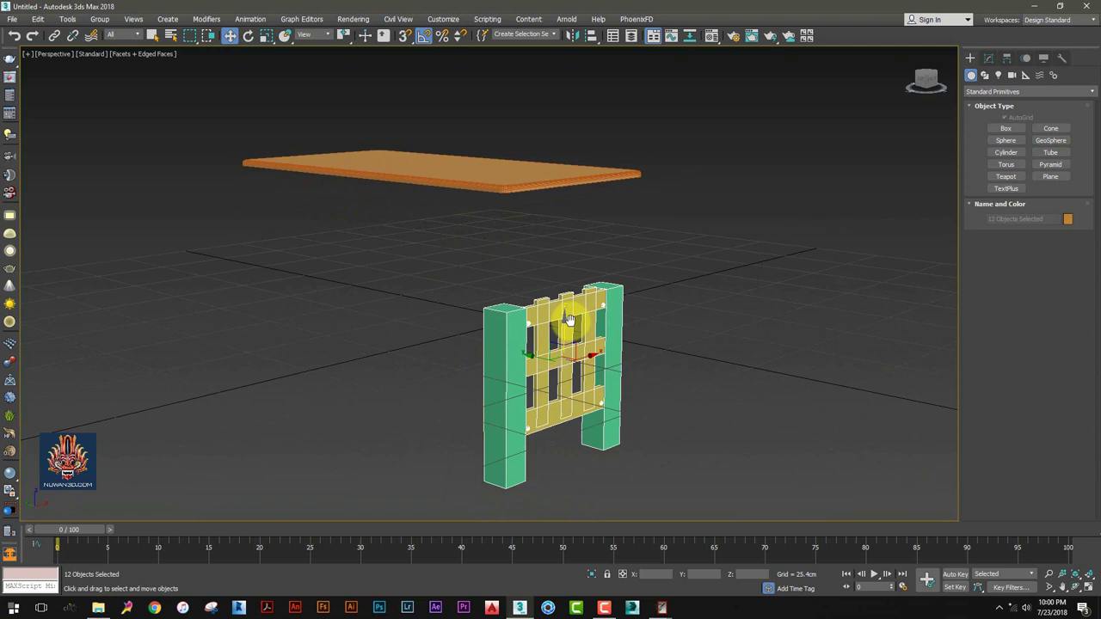
key("ctrl+z")
scroll(540, 341, "up", 1)
scroll(533, 361, "up", 2)
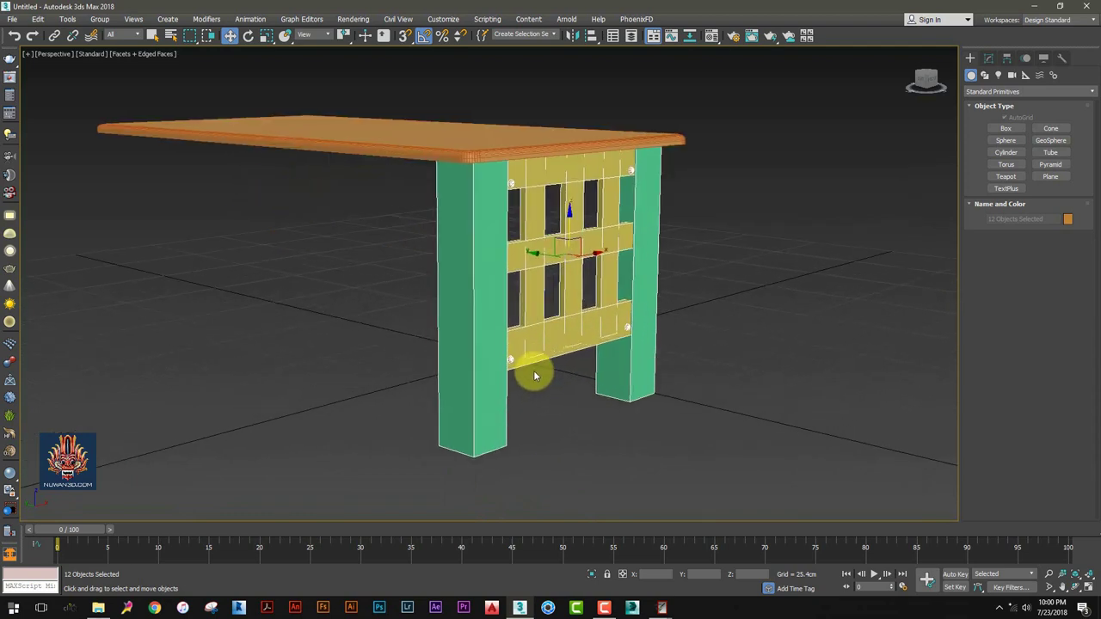
scroll(534, 383, "up", 3)
left_click(534, 386)
left_click(661, 608)
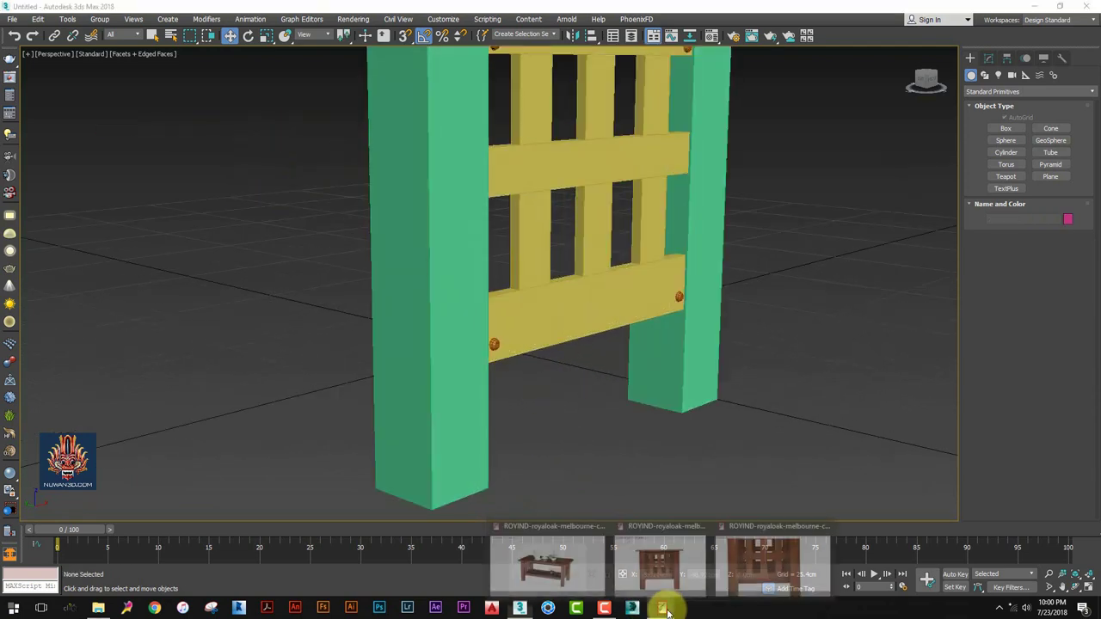
left_click(757, 559)
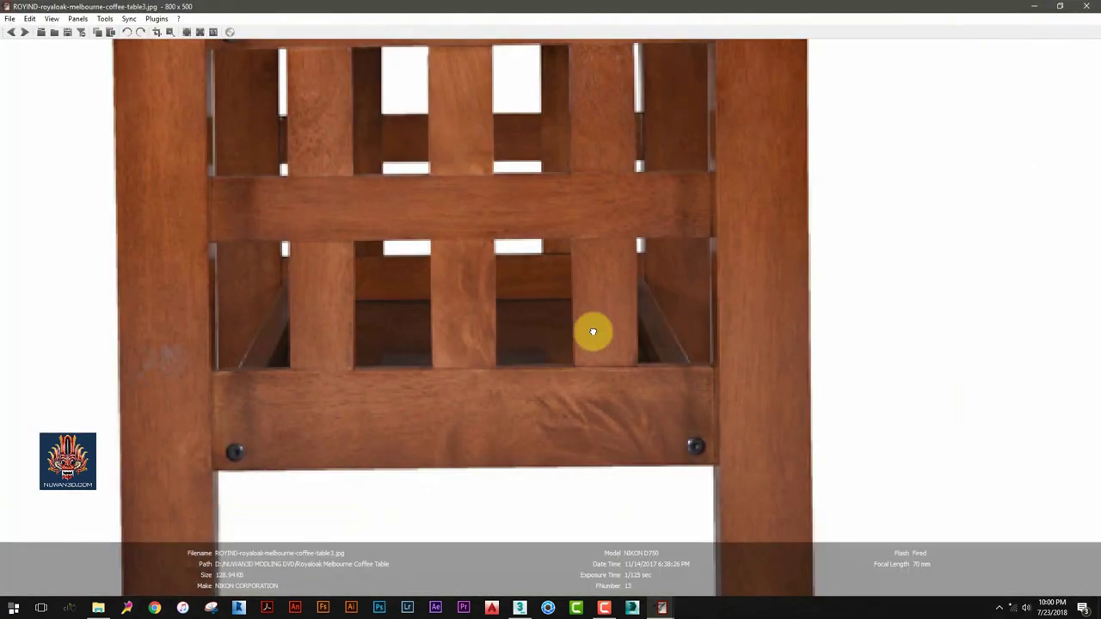
scroll(427, 351, "down", 1)
scroll(439, 361, "up", 2)
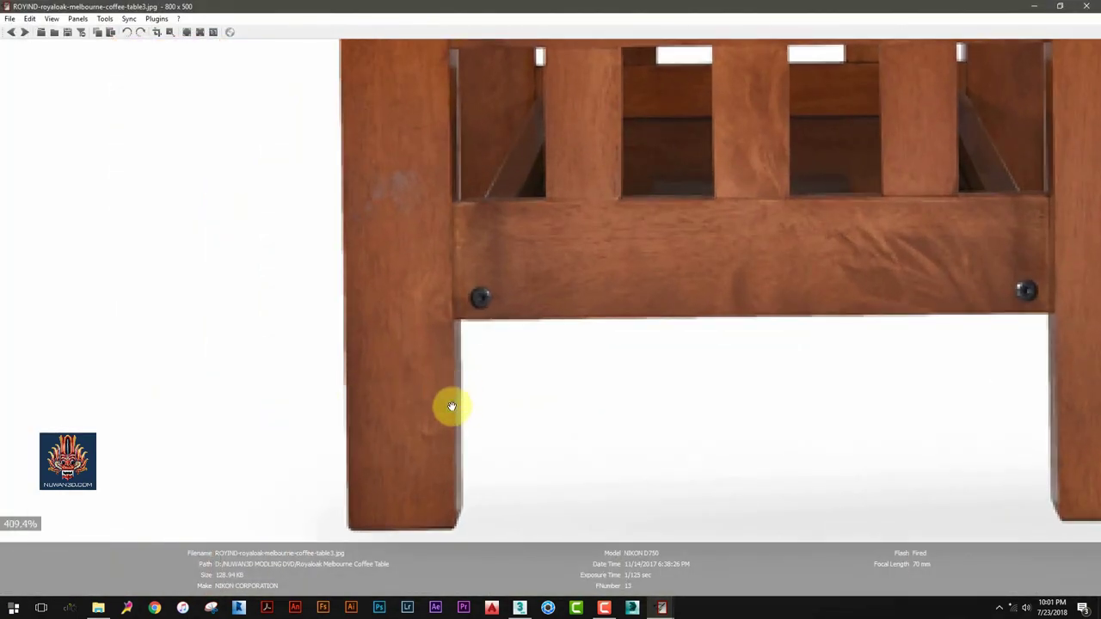
scroll(428, 264, "down", 2)
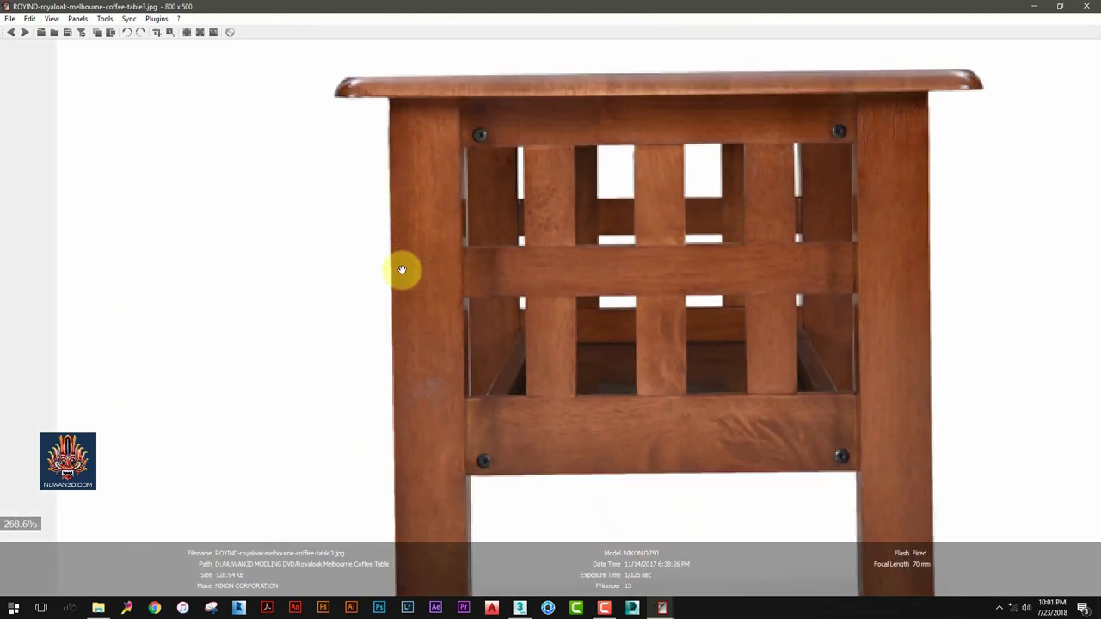
left_click(1029, 10)
Convert the left green leg to Editable Poly and select its four vertical edges
middle_click_drag(588, 301, 493, 315, "alt")
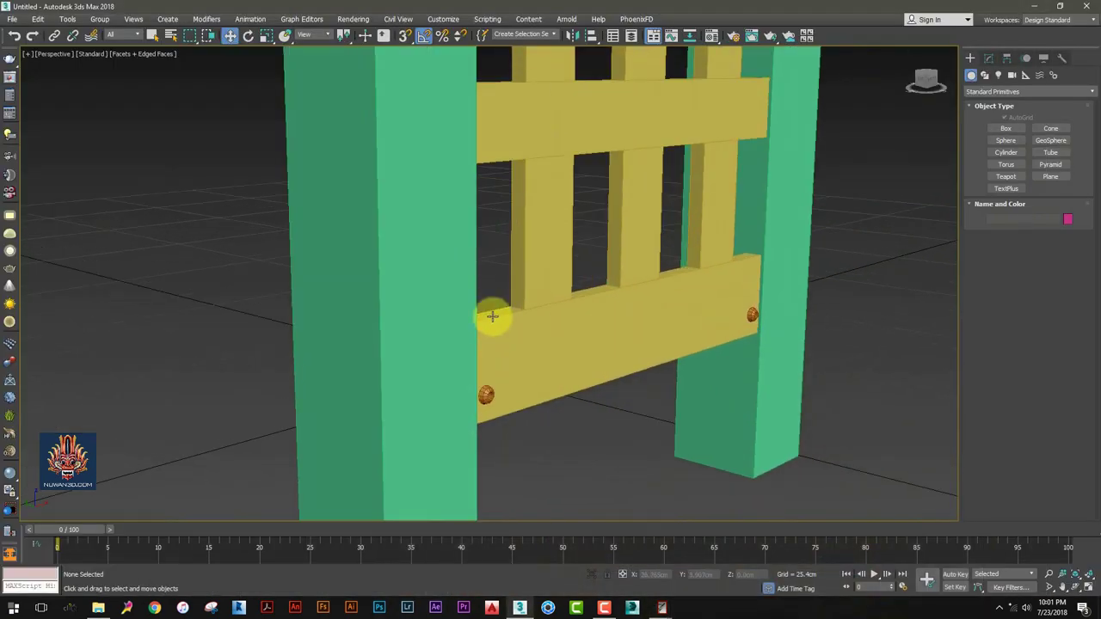
left_click(369, 266)
mouse_move(369, 266)
middle_mouse_down("alt")
mouse_move(376, 296)
mouse_move(391, 304)
middle_mouse_up("alt")
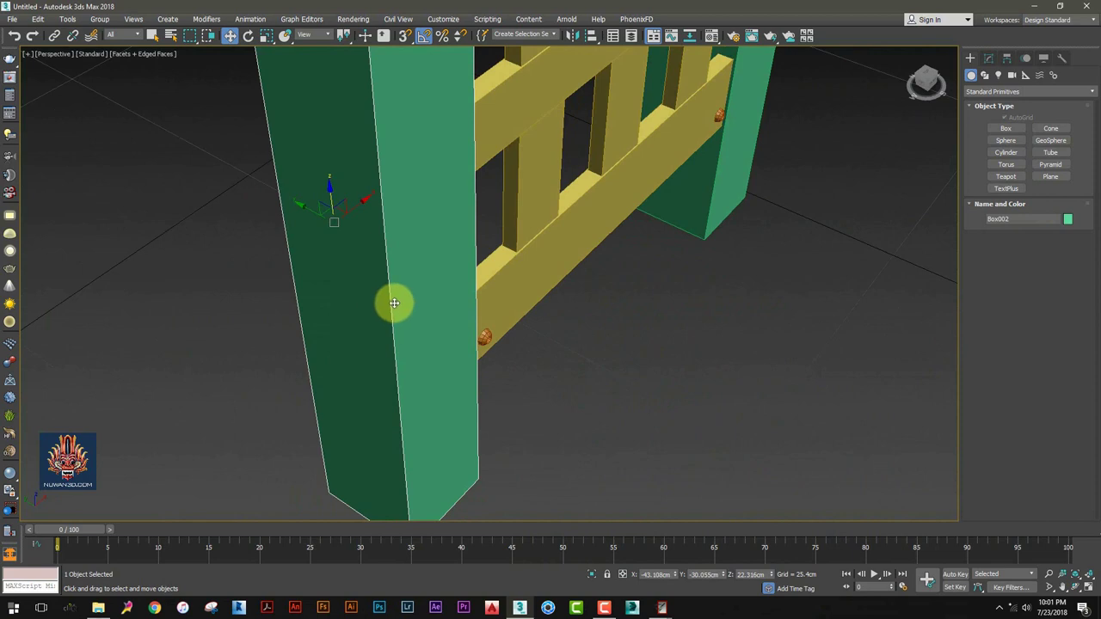
middle_click_drag(401, 239, 418, 344, "alt")
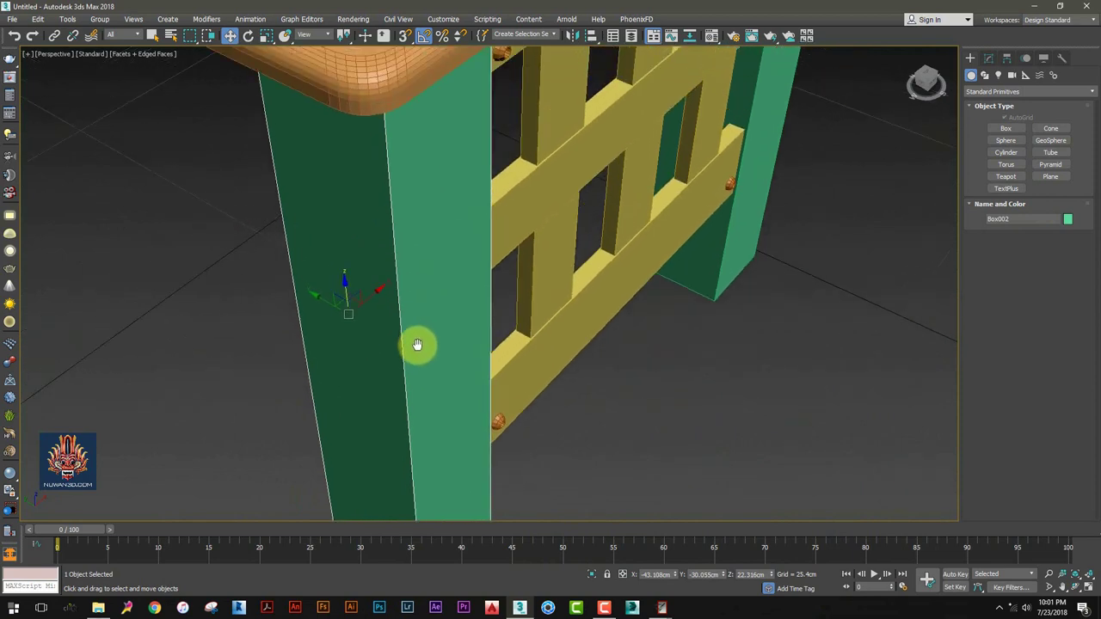
left_click(988, 58)
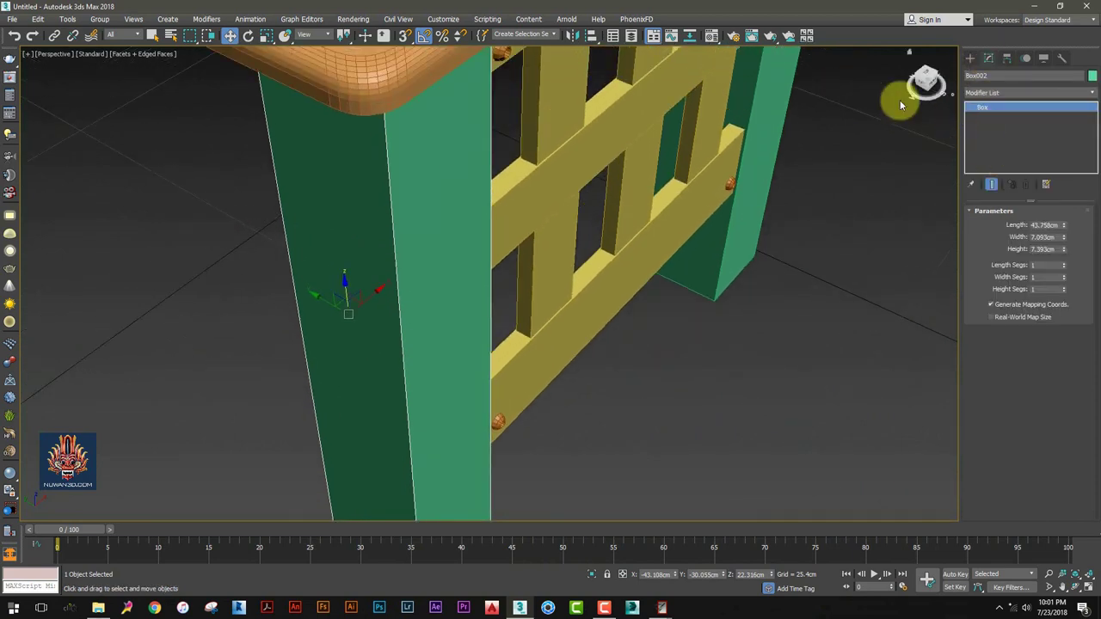
mouse_move(400, 210)
middle_mouse_down("alt")
mouse_move(423, 246)
mouse_move(393, 219)
mouse_move(416, 227)
middle_mouse_up("alt")
right_click(415, 227)
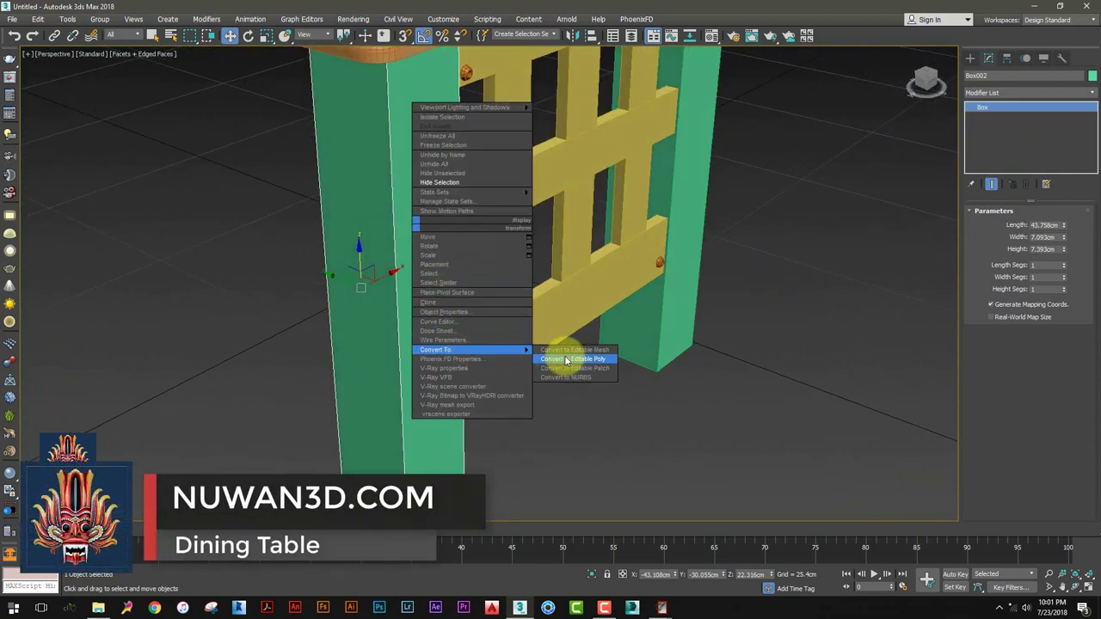
left_click(573, 359)
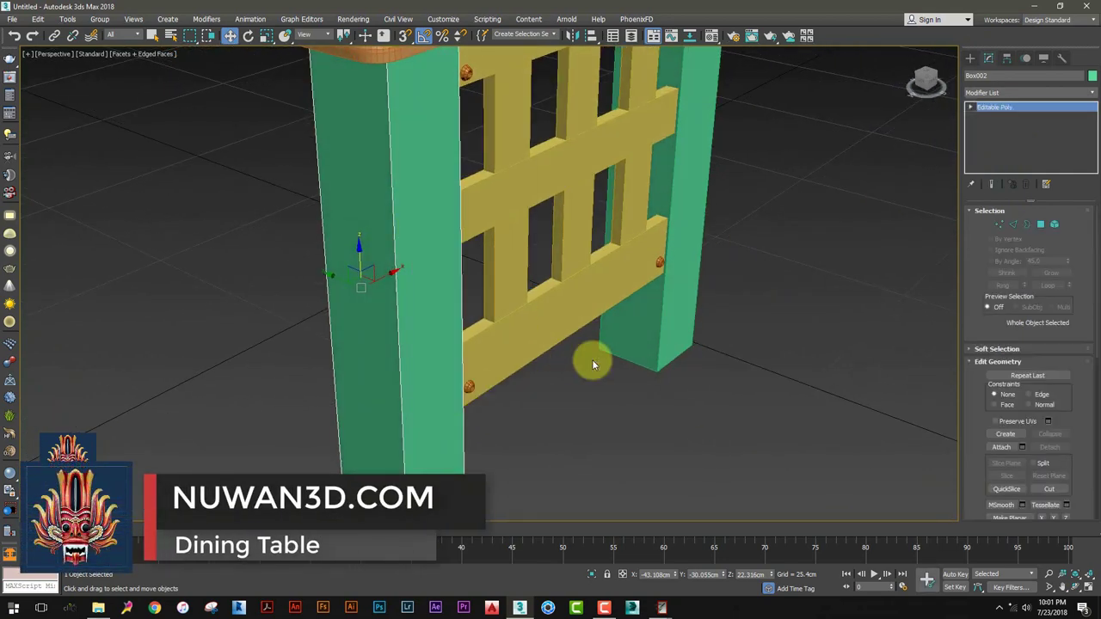
left_click(1015, 226)
left_click_drag(442, 245, 215, 311)
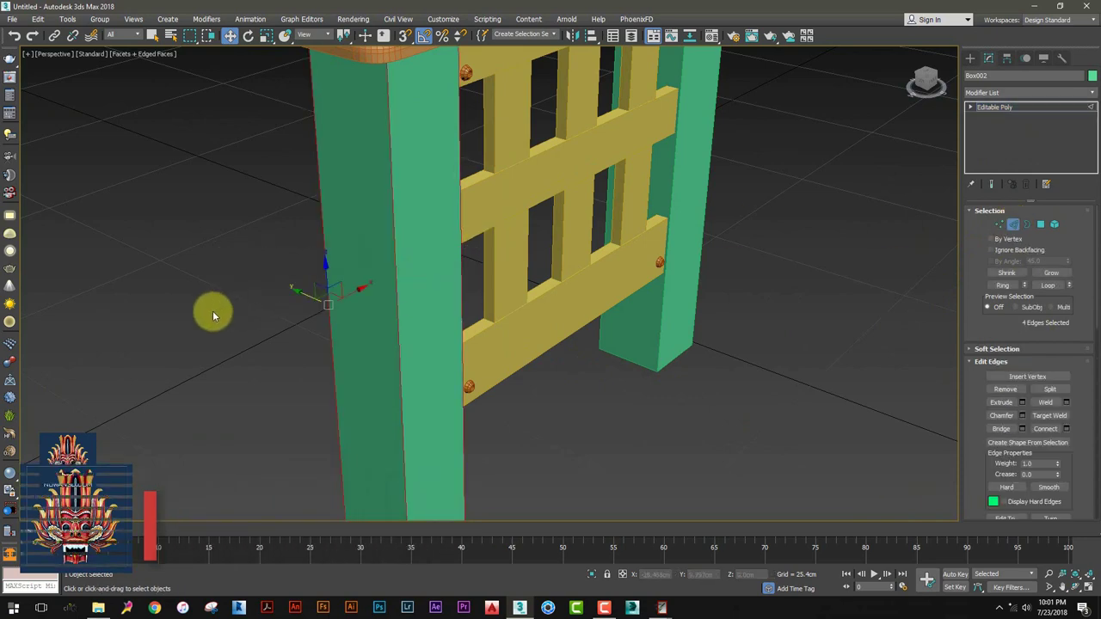
Chamfer the left leg's vertical edges about 0.05cm wide with 2 segments
middle_click_drag(555, 314, 782, 362, "alt")
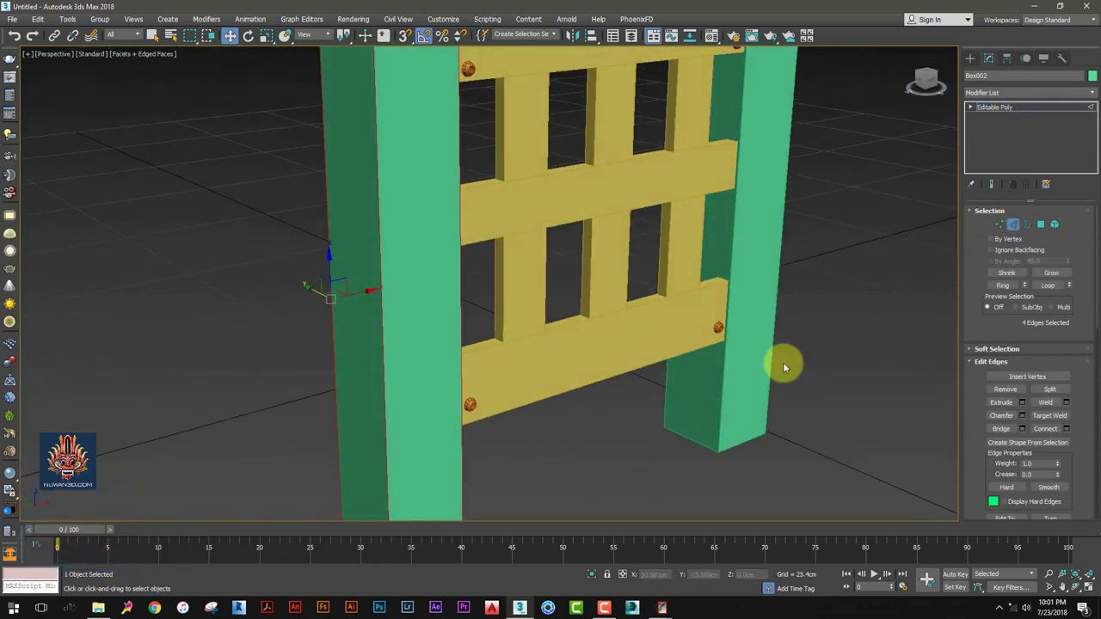
left_click(1022, 416)
scroll(474, 288, "up", 2)
scroll(536, 278, "up", 3)
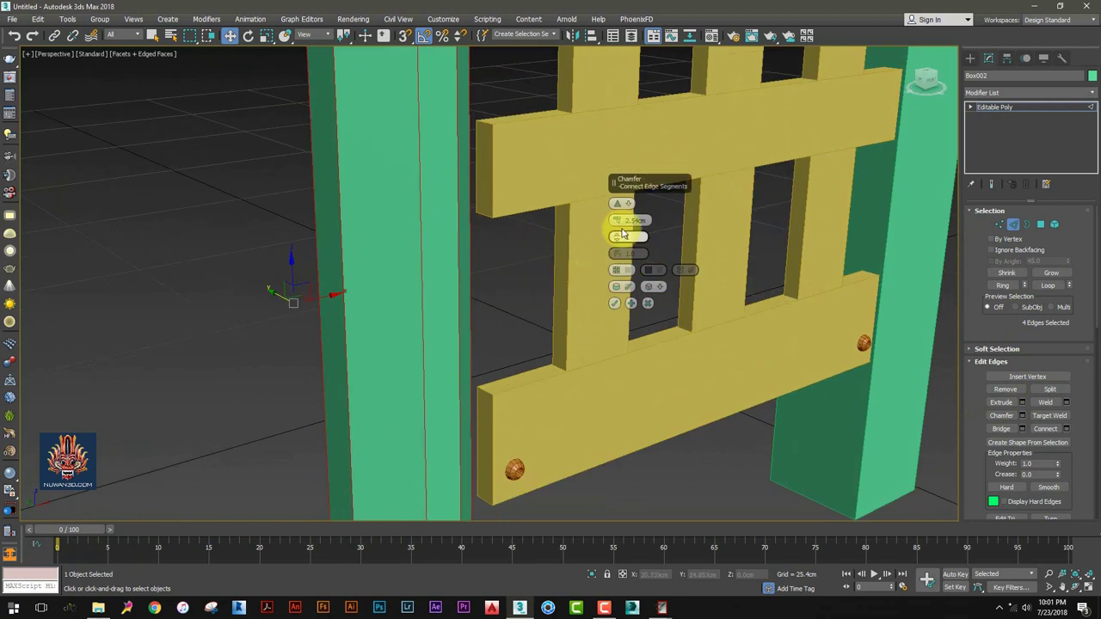
left_click_drag(620, 221, 616, 236)
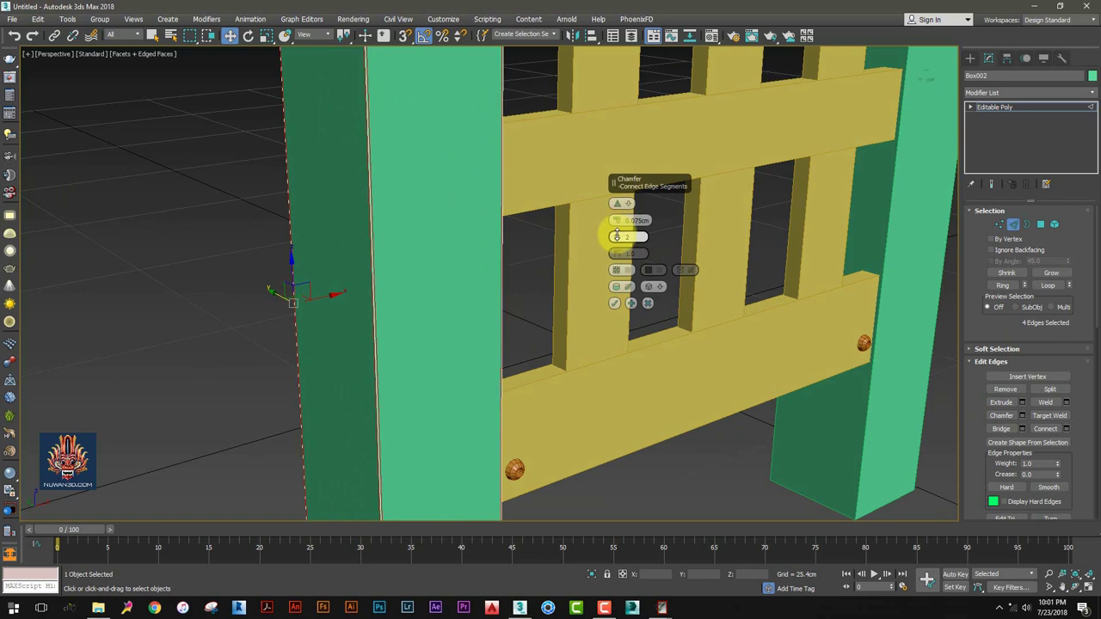
left_click(614, 303)
scroll(637, 277, "down", 5)
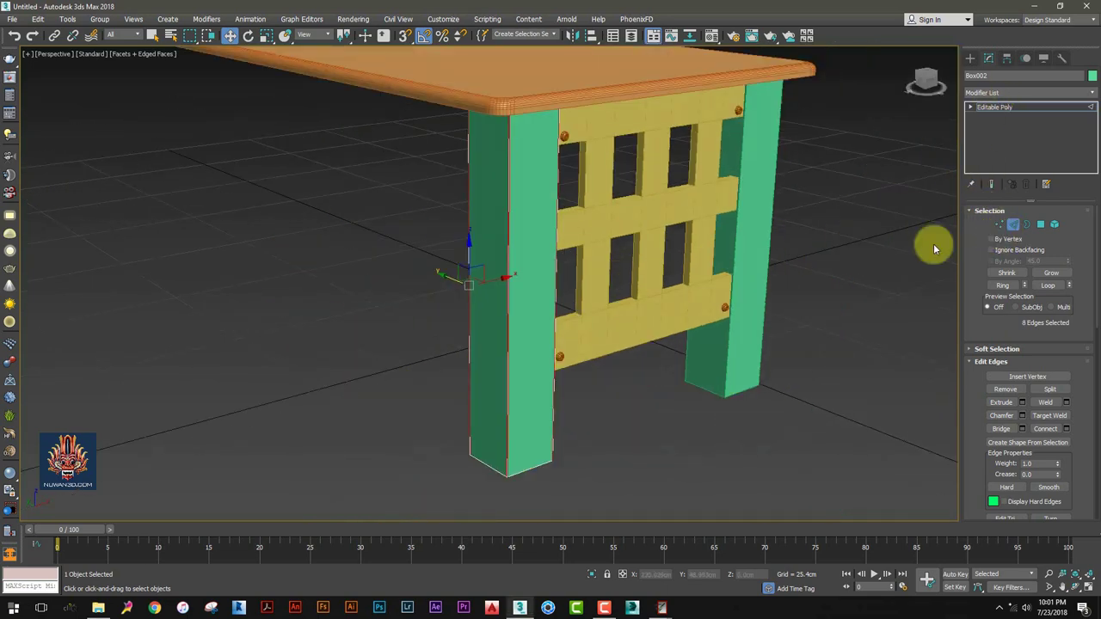
left_click(970, 58)
left_click(989, 58)
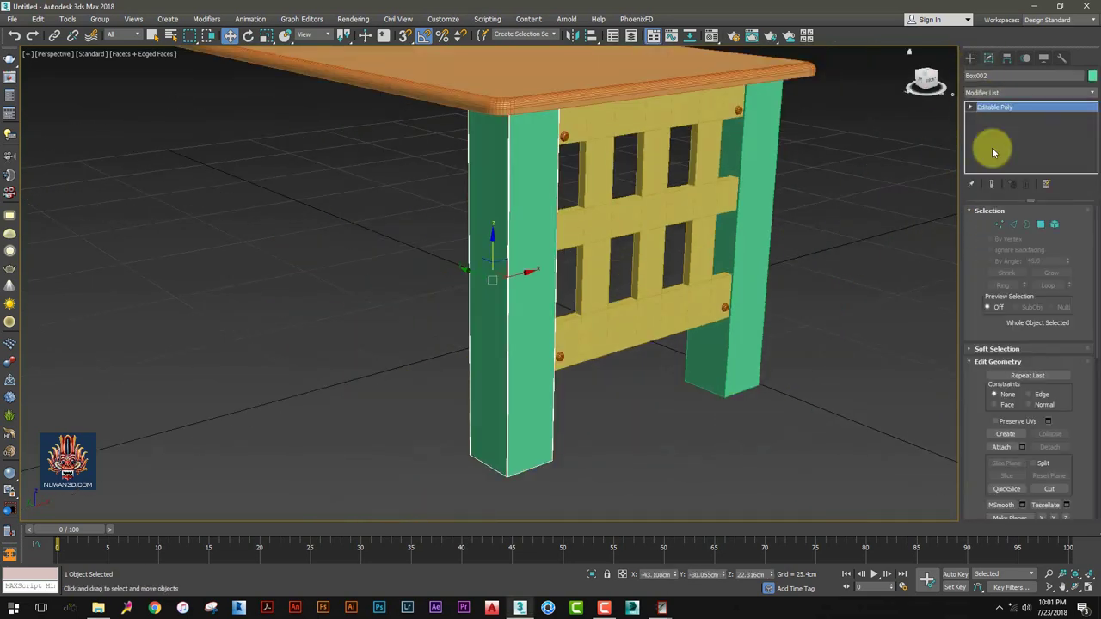
Convert the right green leg to Editable Poly and switch to Edge mode
left_click(746, 156)
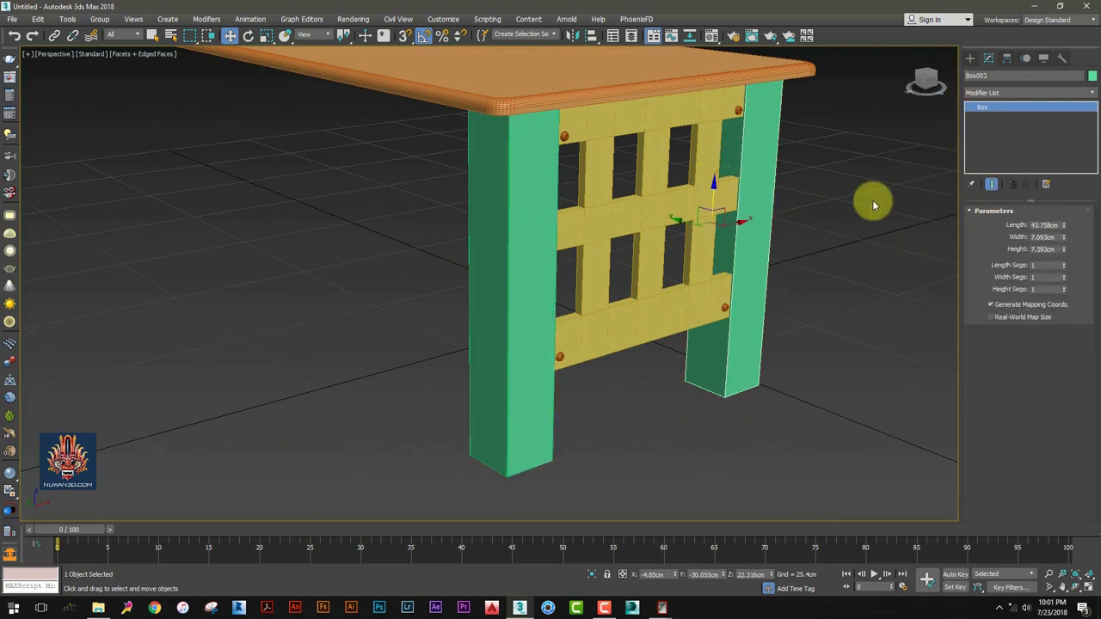
right_click(749, 208)
left_click(879, 336)
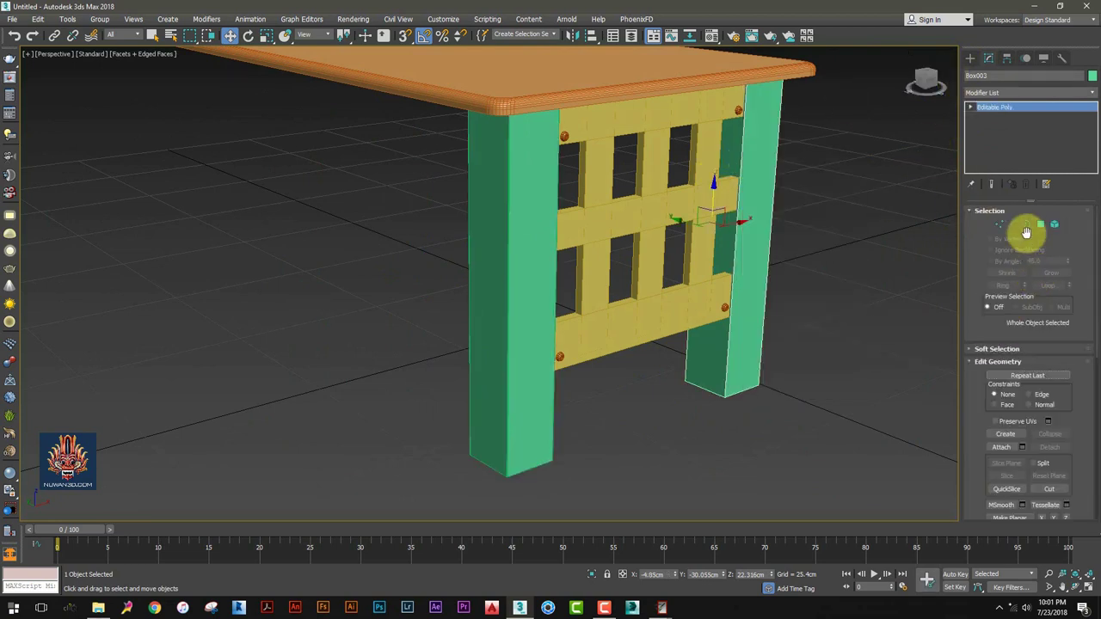
left_click(1013, 224)
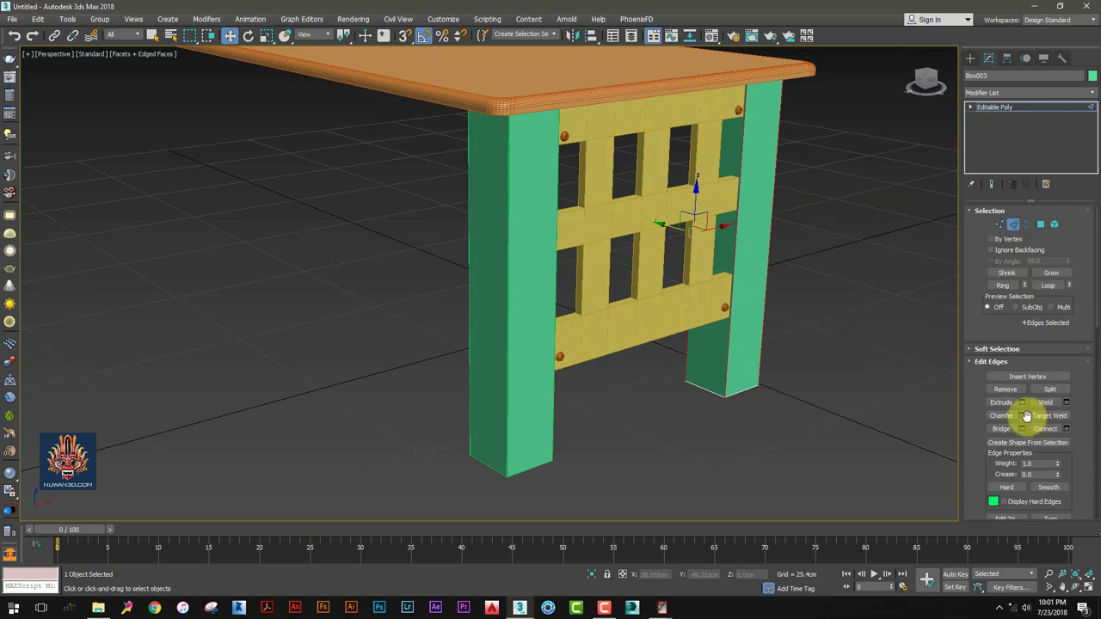
Apply a thin chamfer to the right leg's edges, then deselect everything
left_click(1022, 416)
scroll(745, 251, "up", 2)
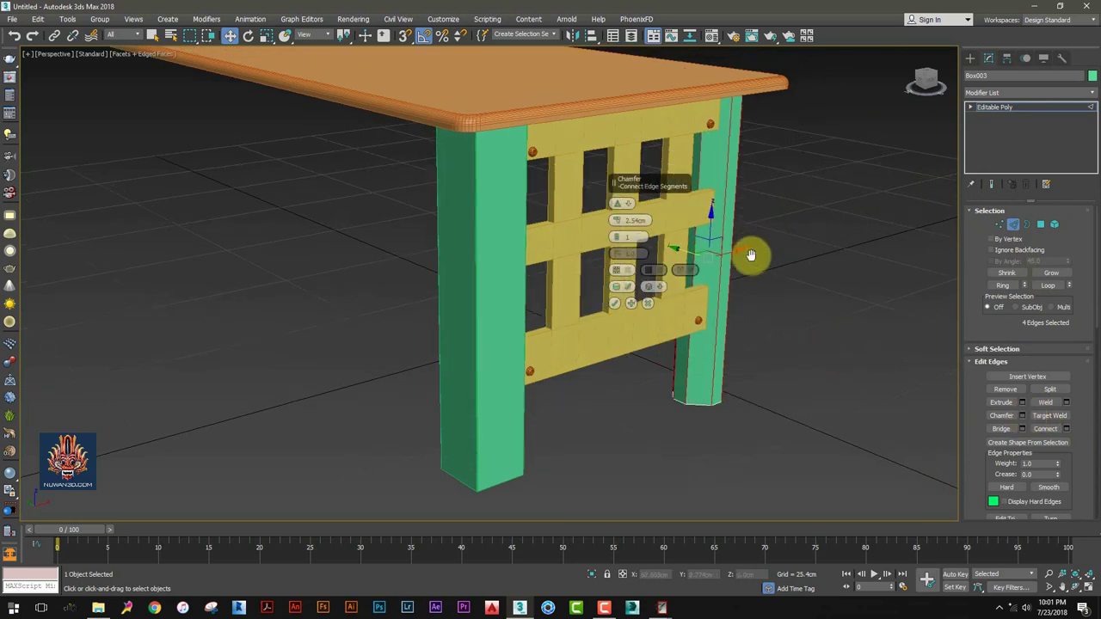
scroll(688, 245, "up", 5)
right_click(616, 221)
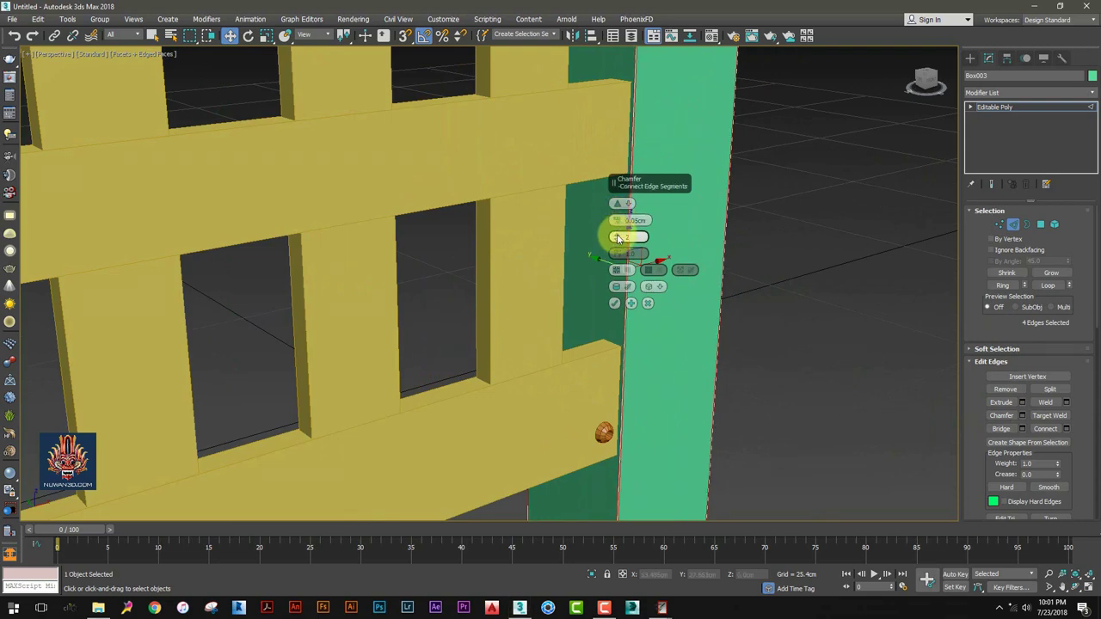
left_click(615, 303)
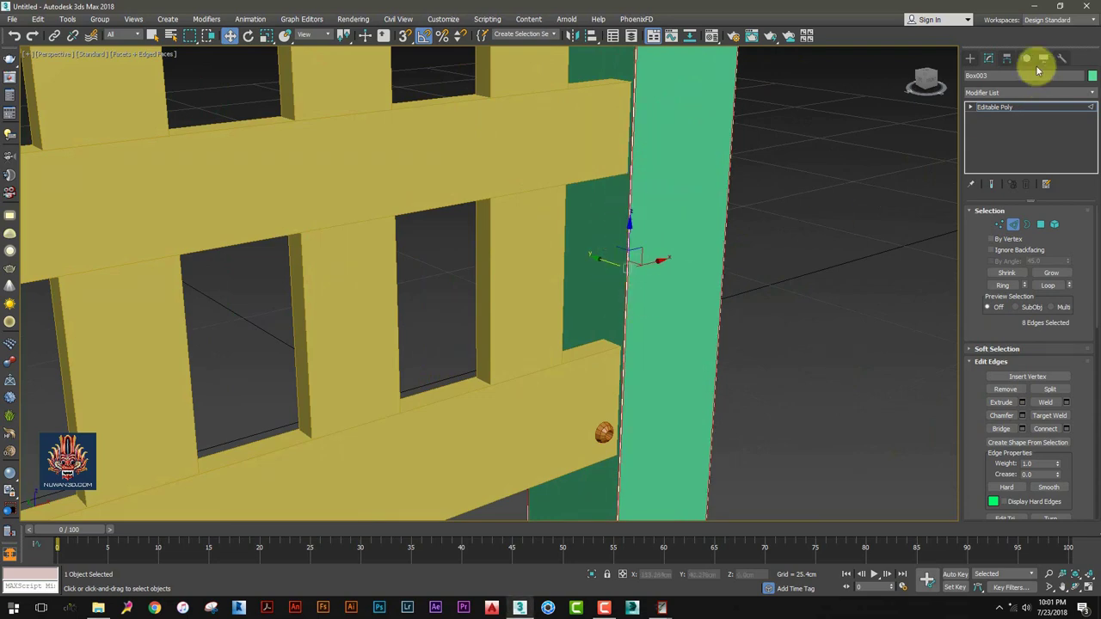
left_click(970, 59)
scroll(685, 204, "down", 5)
scroll(685, 204, "down", 3)
key("ctrl+d")
scroll(659, 269, "up", 4)
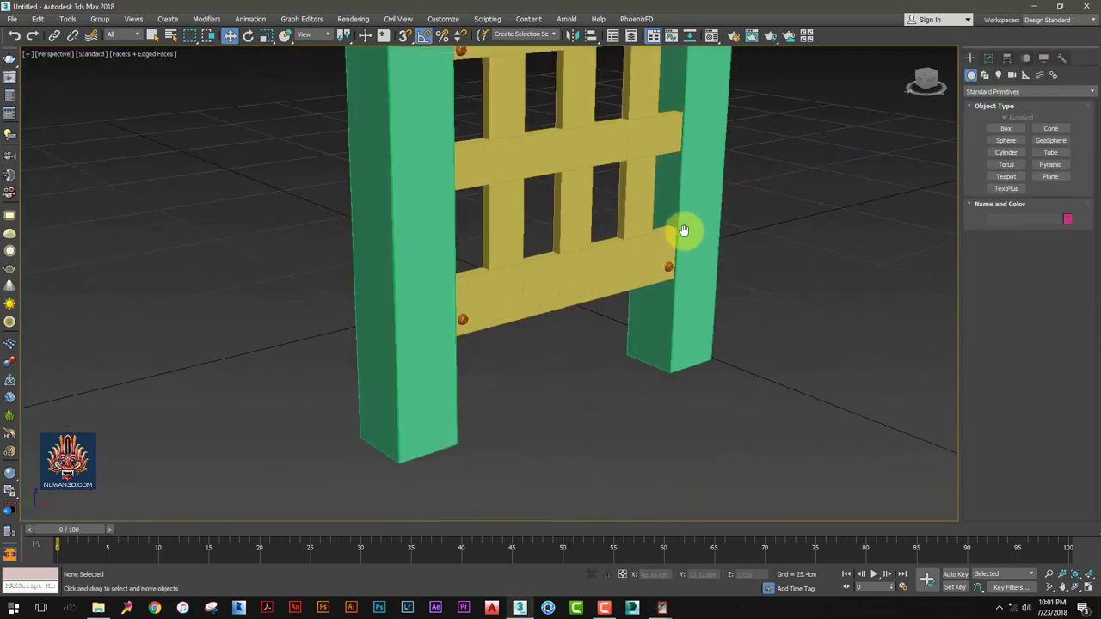
Convert the bottom fence board to Editable Poly and select its long edges
left_click(627, 361)
scroll(631, 376, "up", 5)
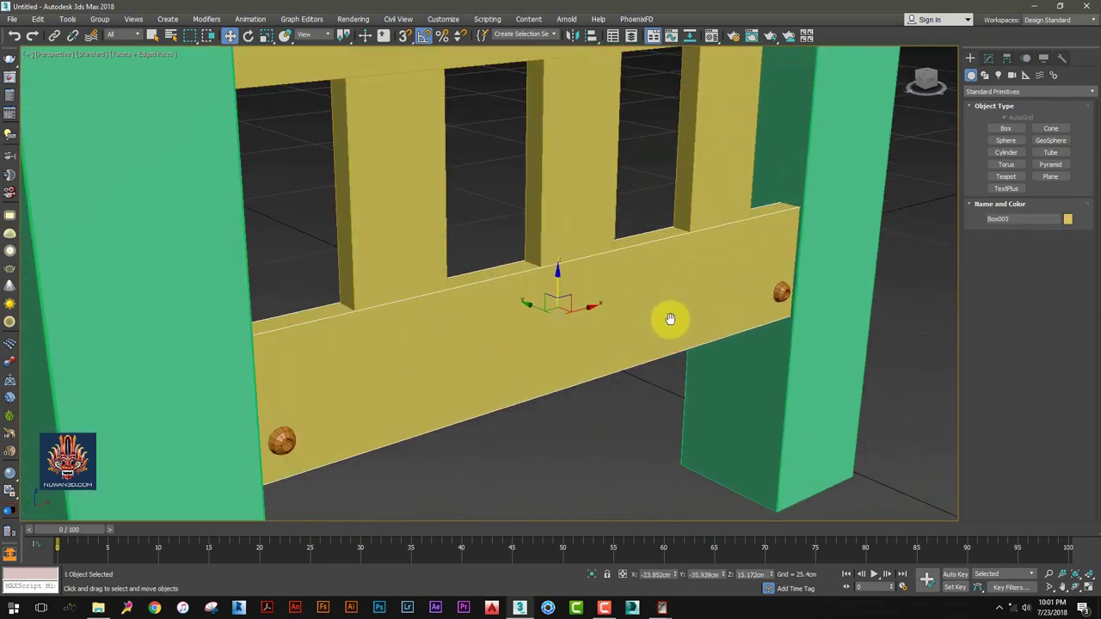
middle_click_drag(670, 319, 664, 233)
right_click(663, 234)
mouse_move(725, 357)
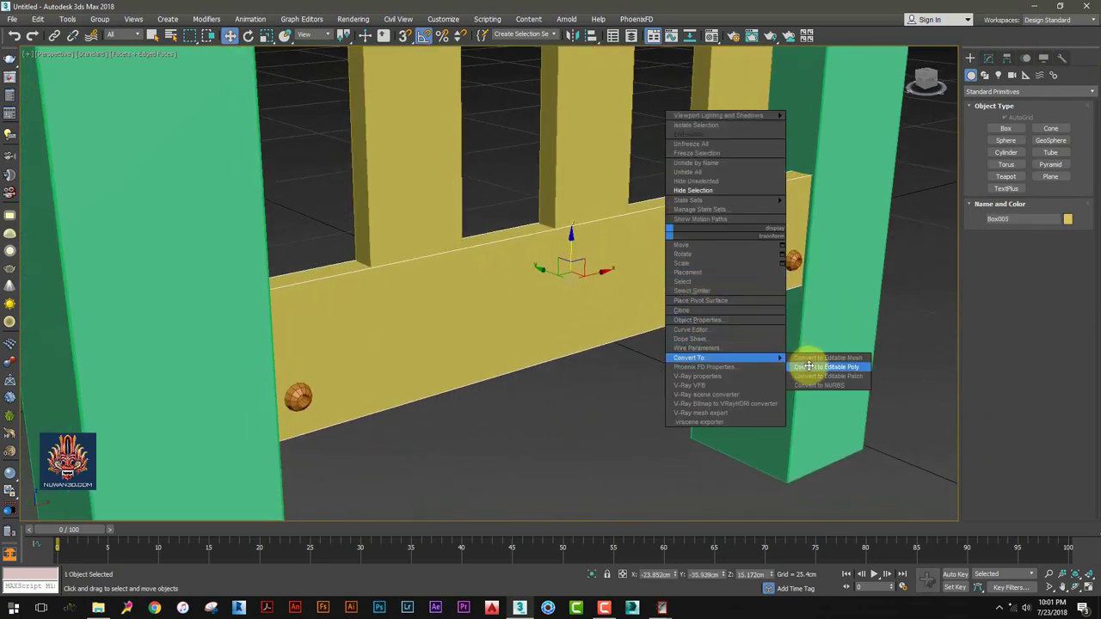
left_click(809, 367)
left_click(1012, 225)
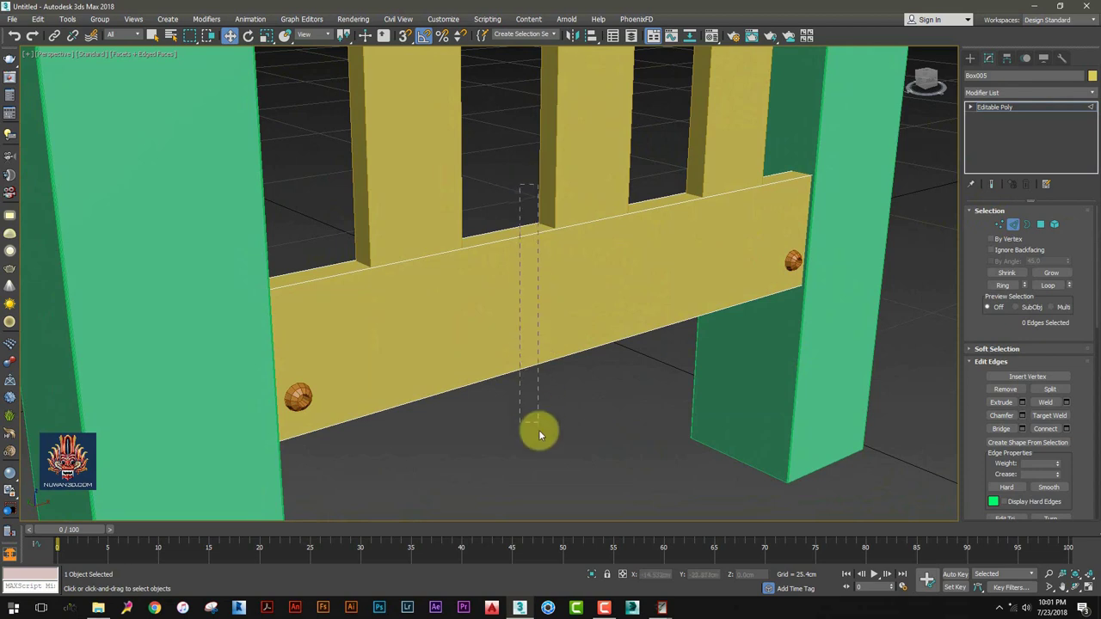
left_click_drag(521, 185, 539, 434)
Chamfer the bottom board's long edges with a very thin width
left_click(1023, 416)
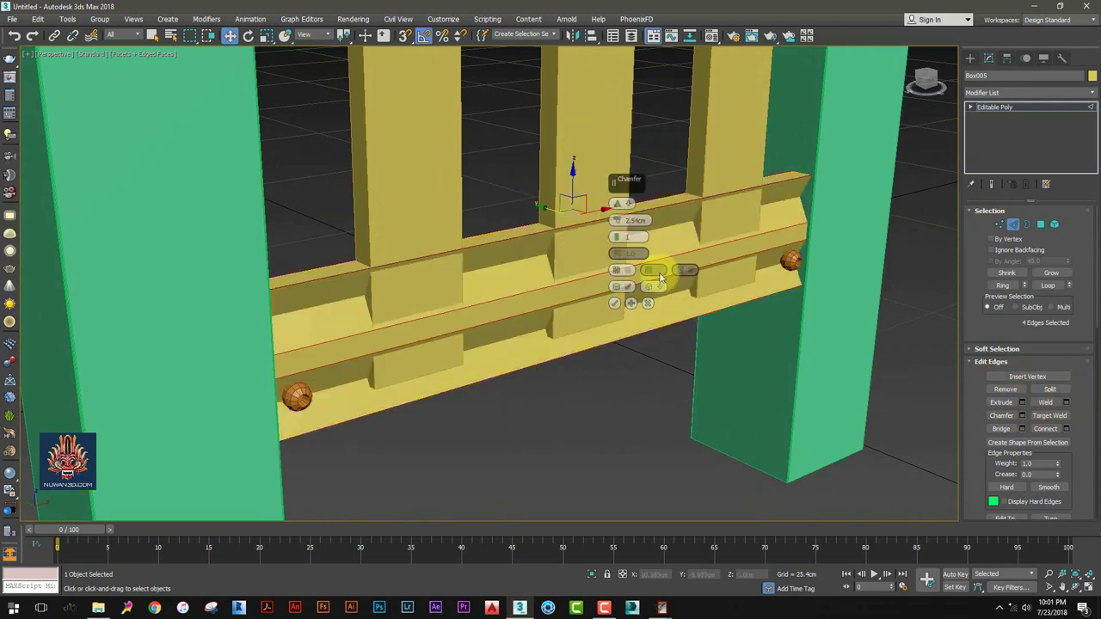
right_click(617, 221)
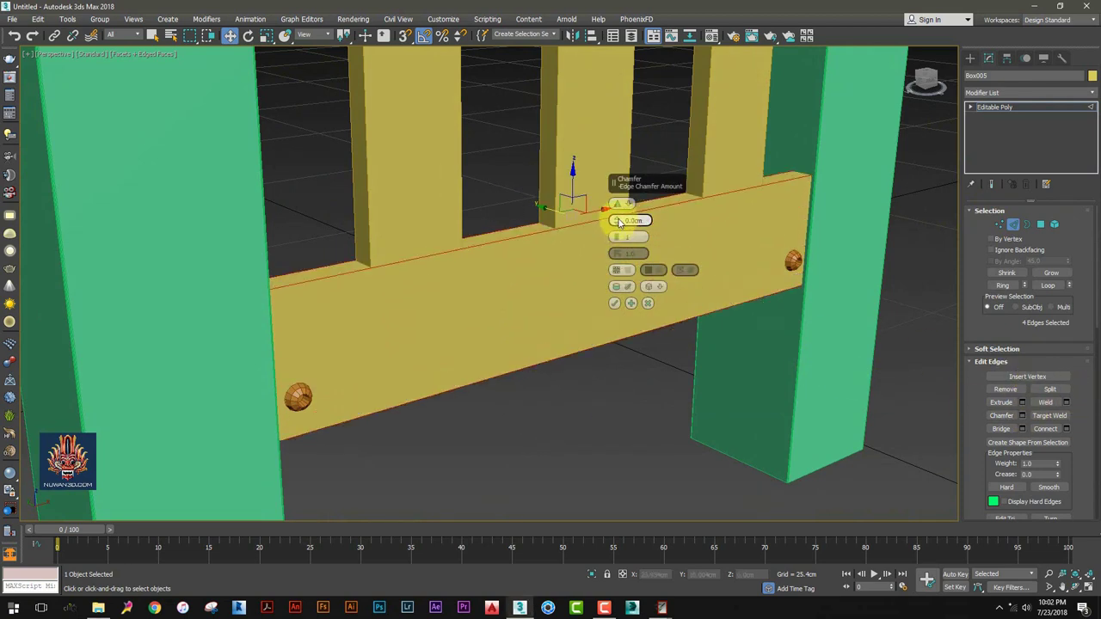
left_click_drag(620, 222, 619, 220)
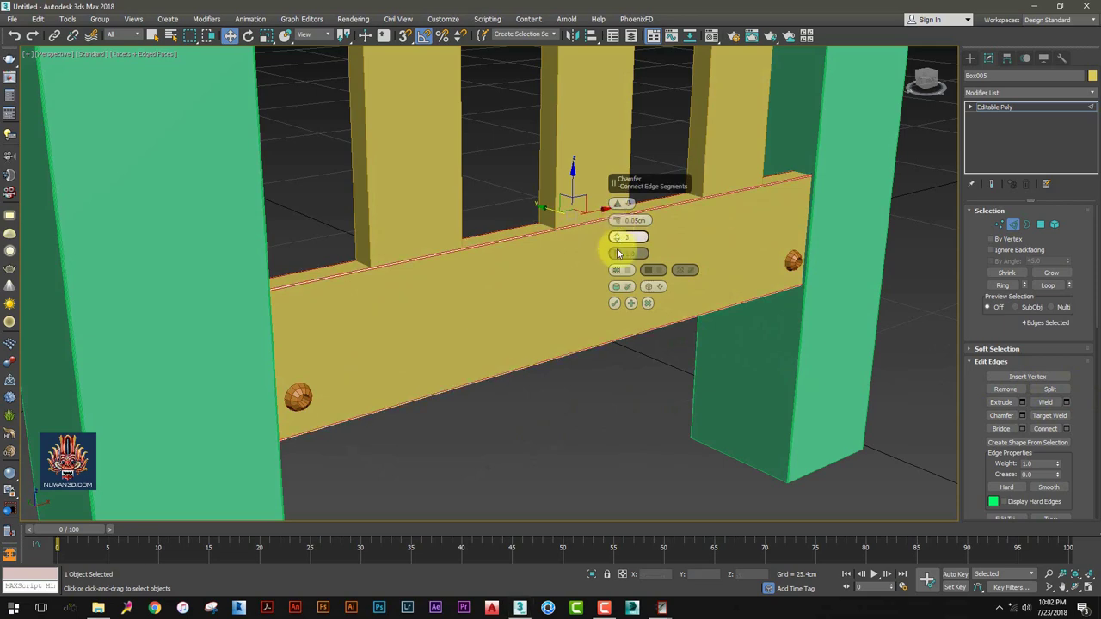
left_click(614, 303)
middle_click_drag(615, 206, 705, 178, "alt")
scroll(705, 177, "down", 5)
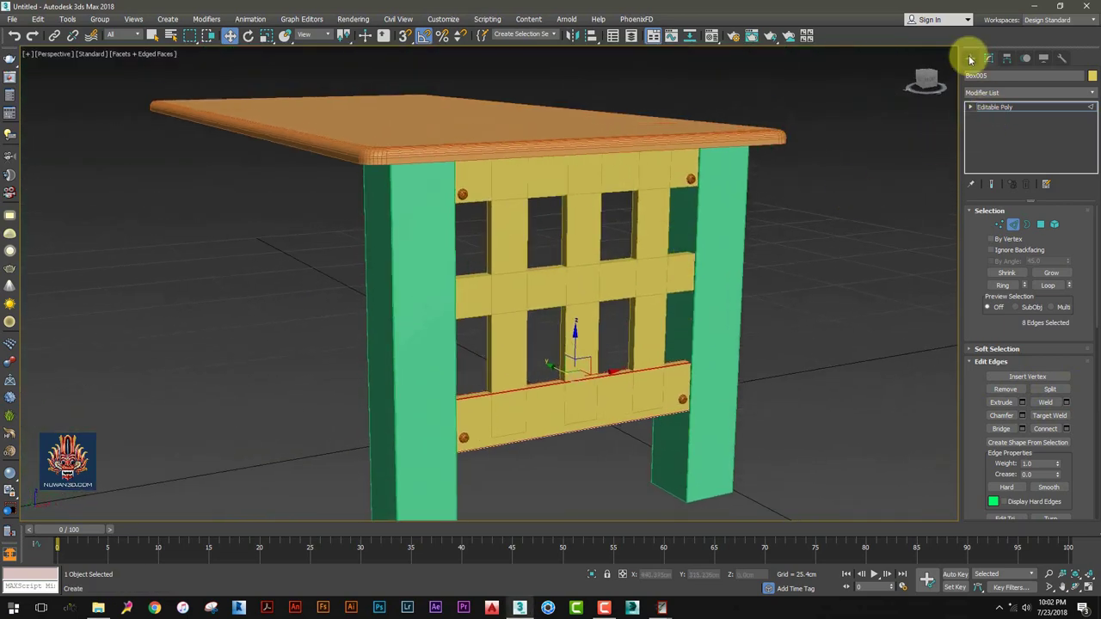
left_click(970, 58)
Convert the top rail to Editable Poly and select its long edges
left_click(624, 175)
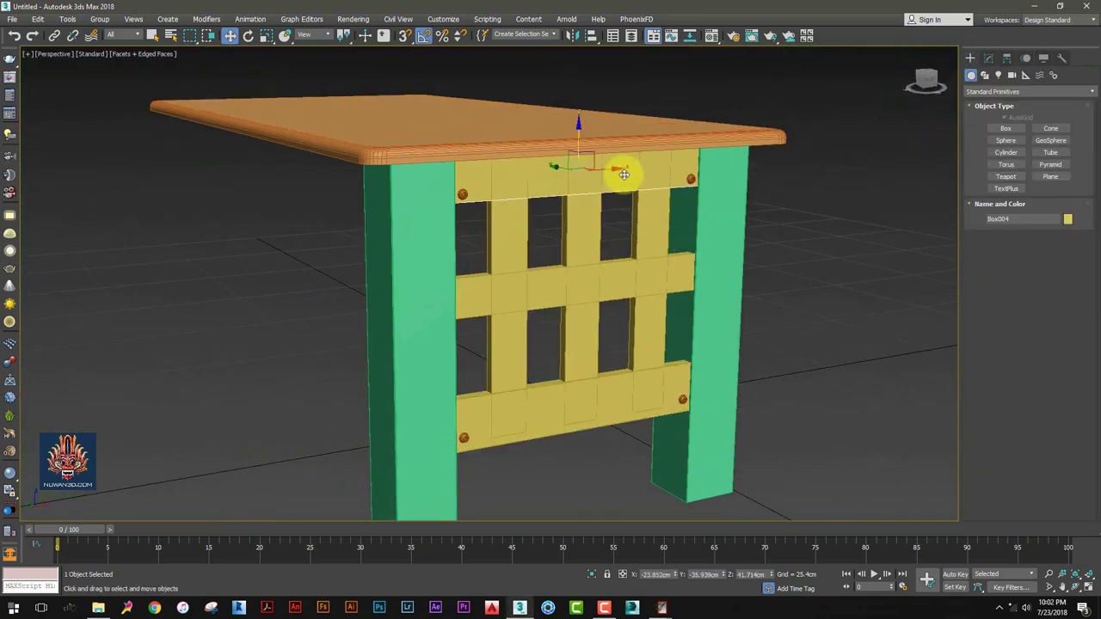
left_click(988, 62)
right_click(677, 176)
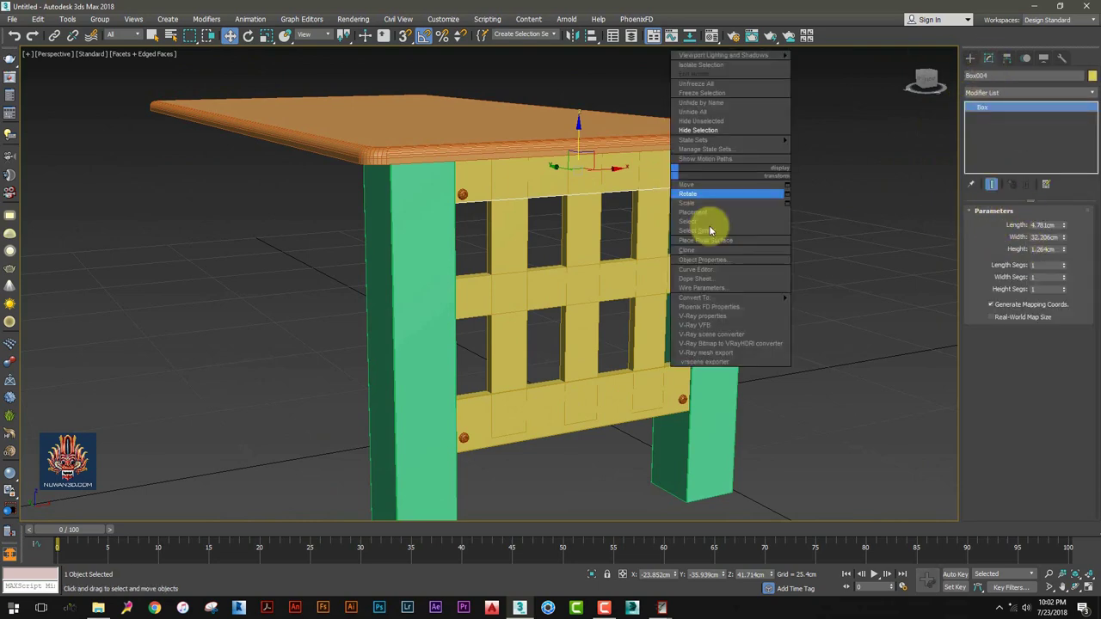
left_click(823, 305)
left_click(1013, 224)
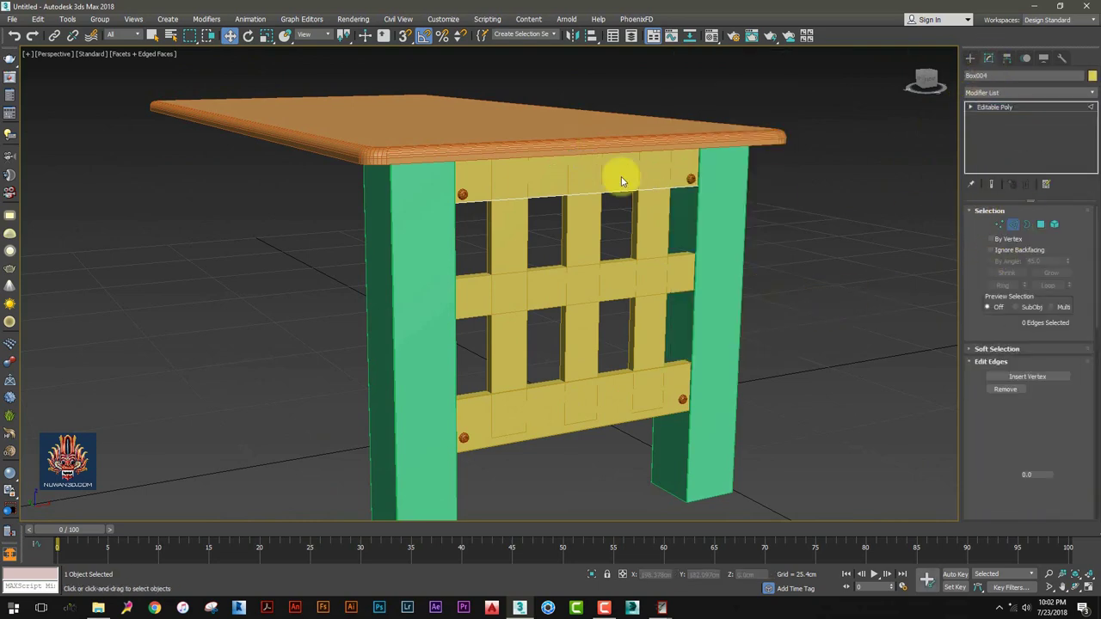
scroll(541, 212, "up", 4)
left_click_drag(555, 230, 505, 105)
Chamfer the top rail's long edges at 0.058cm
scroll(542, 176, "up", 3)
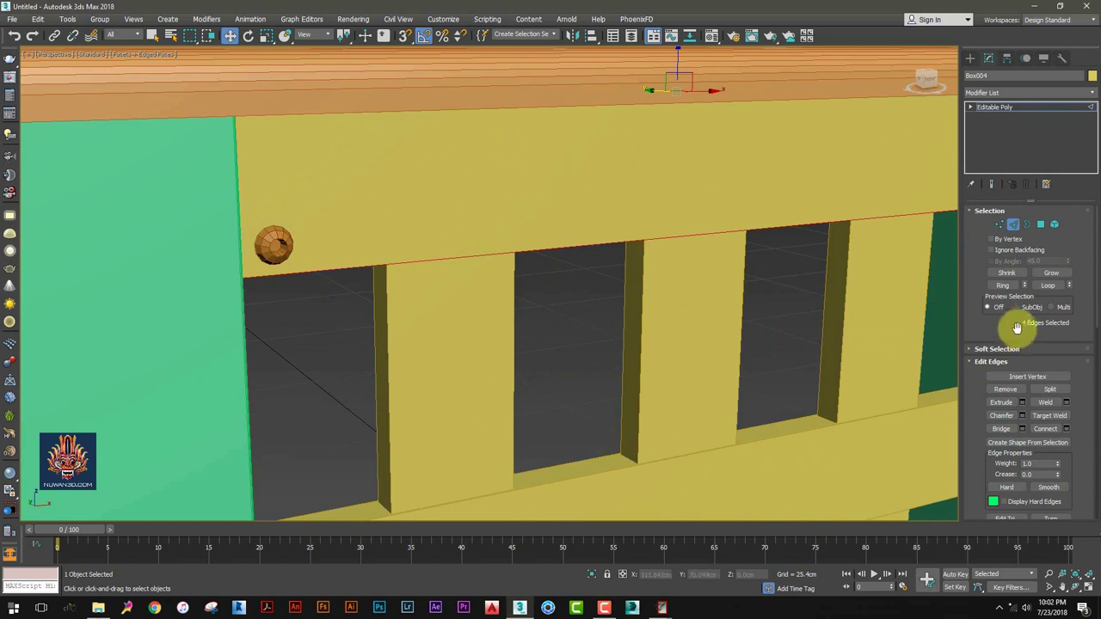
left_click(1023, 416)
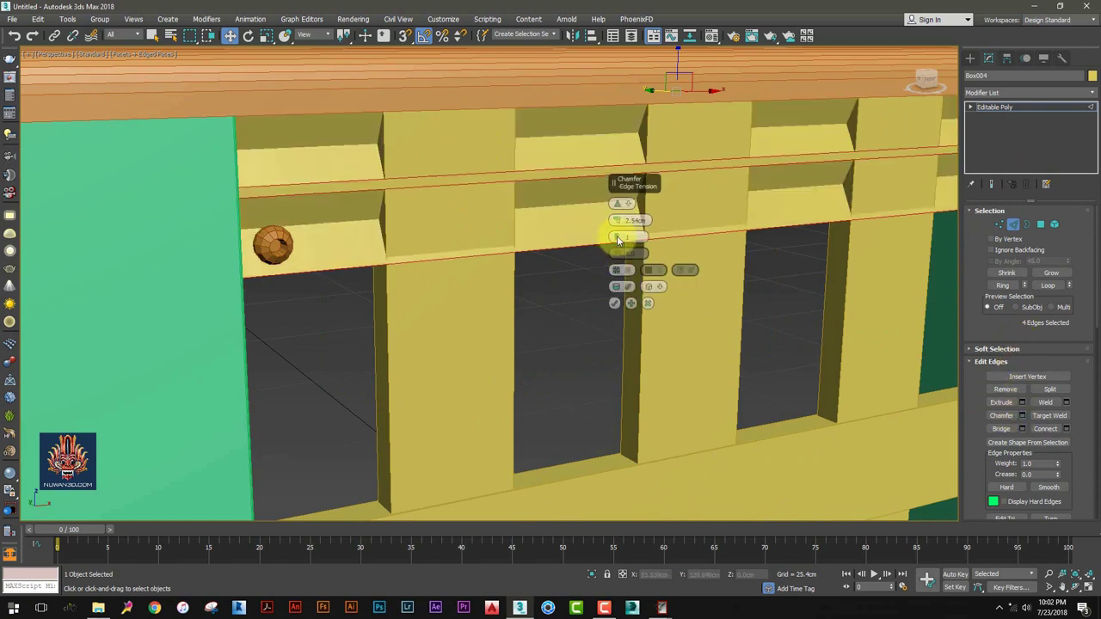
left_click_drag(616, 220, 618, 226)
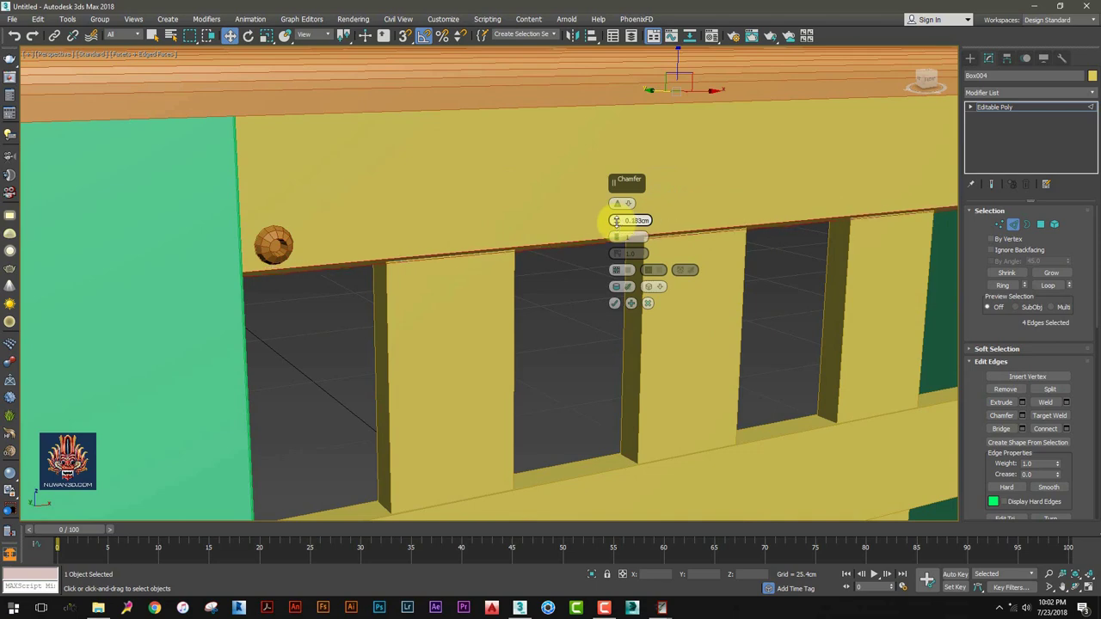
left_click_drag(616, 221, 617, 238)
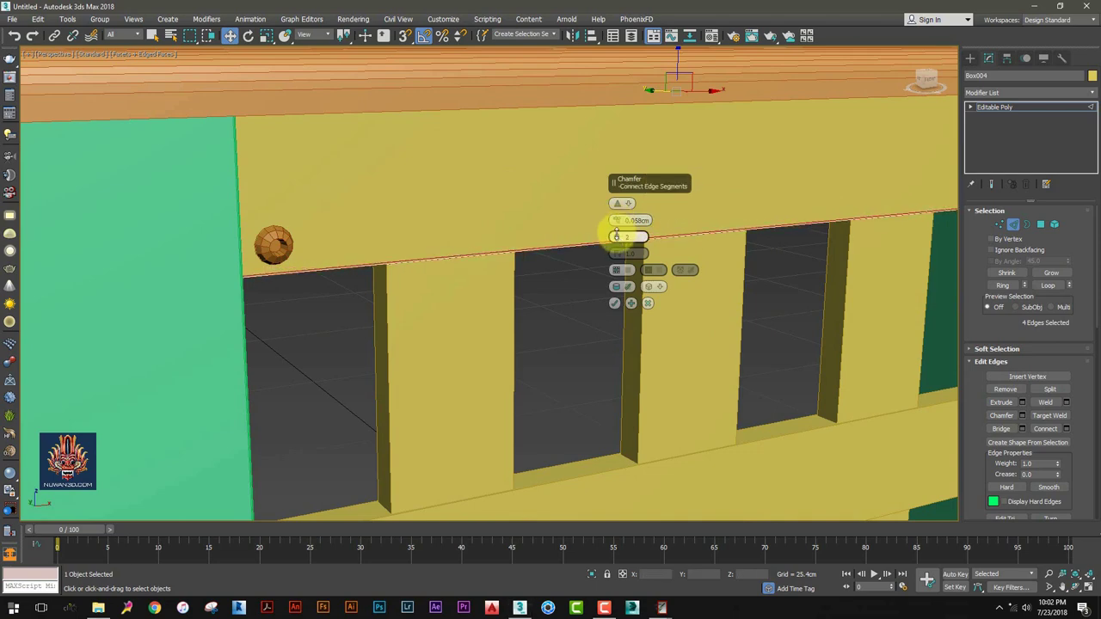
left_click(614, 303)
scroll(610, 241, "up", 3)
scroll(633, 277, "up", 2)
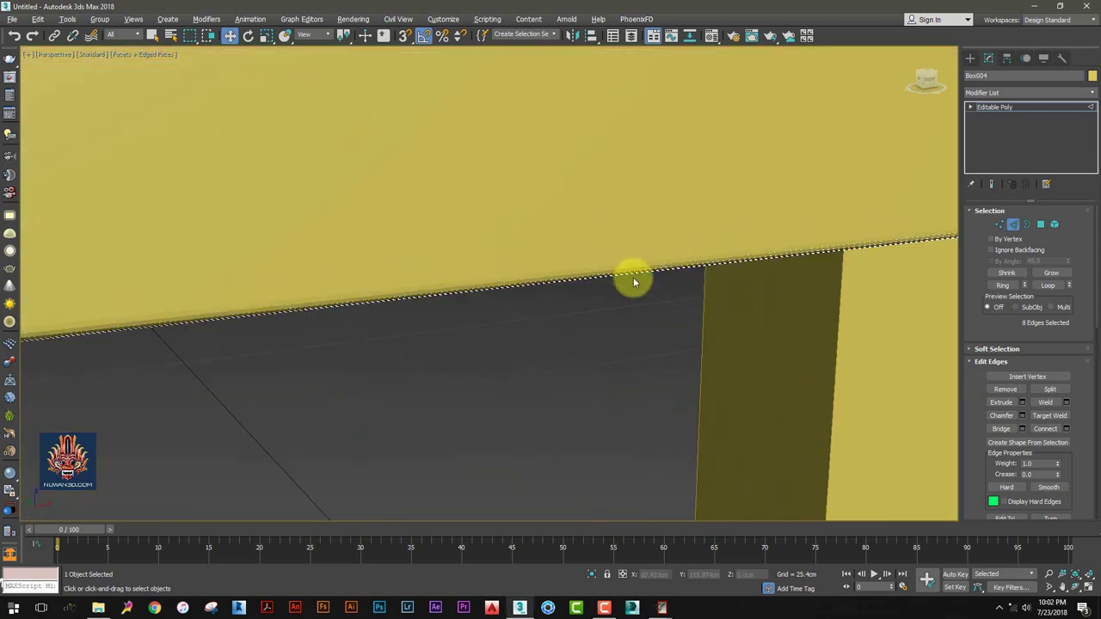
scroll(636, 271, "down", 2)
scroll(640, 268, "down", 1)
scroll(640, 268, "down", 5)
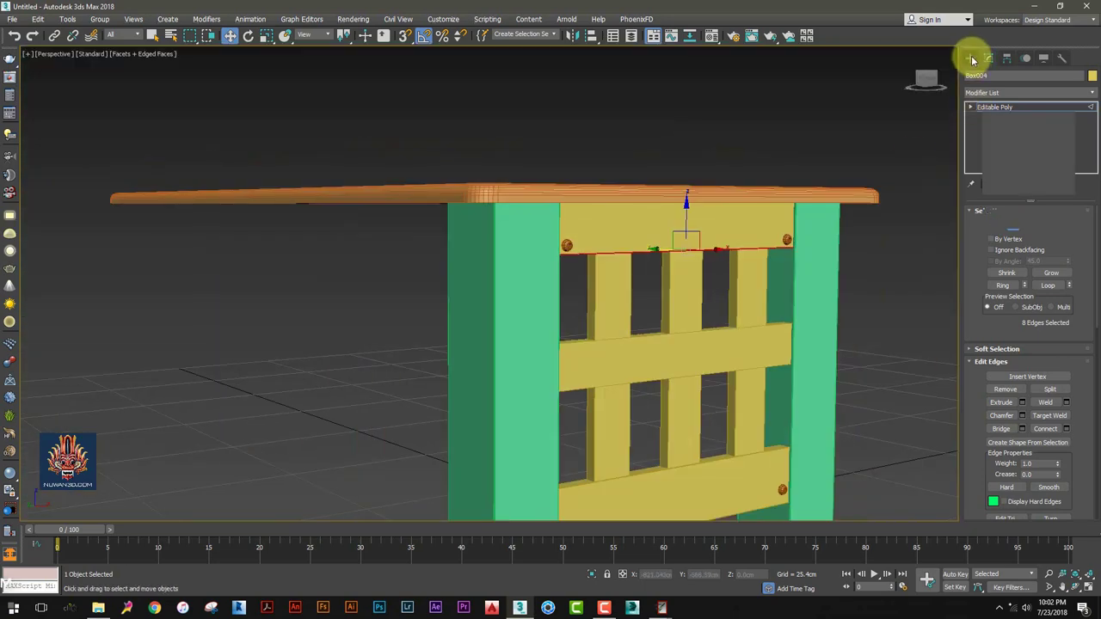
left_click(970, 57)
scroll(688, 258, "down", 2)
mouse_move(706, 258)
middle_mouse_down("alt")
mouse_move(627, 259)
mouse_move(722, 267)
mouse_move(700, 234)
mouse_move(644, 234)
mouse_move(769, 209)
middle_mouse_up("alt")
Select all twelve leg and fence pieces and create a mirrored copy
left_click_drag(443, 433, 444, 432)
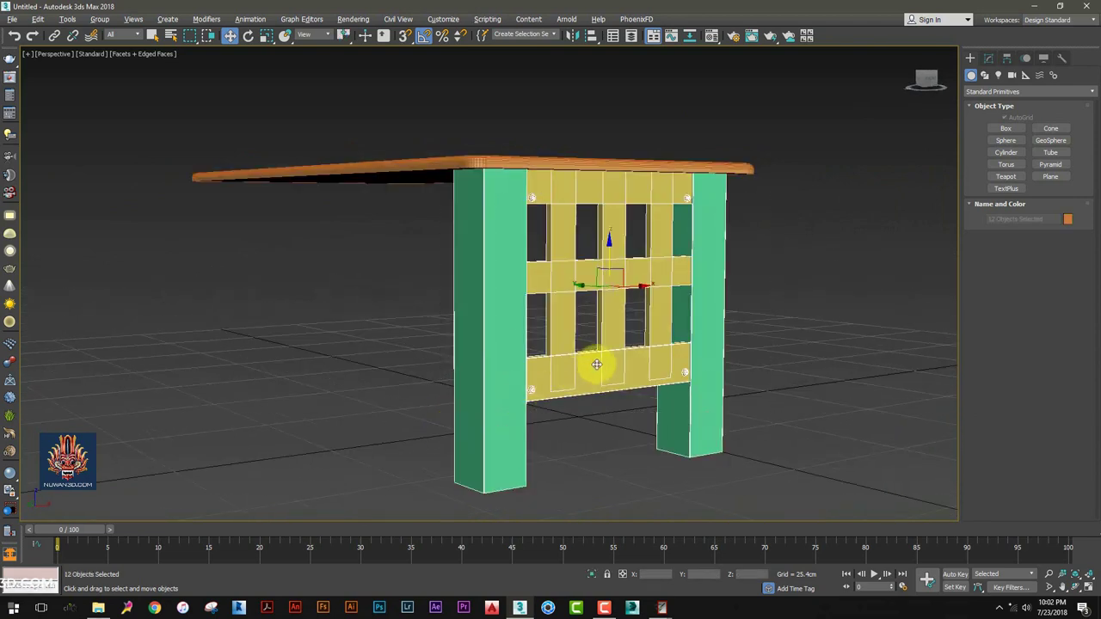
mouse_move(444, 432)
middle_mouse_down("alt")
mouse_move(595, 364)
mouse_move(675, 348)
middle_mouse_up("alt")
scroll(634, 344, "down", 3)
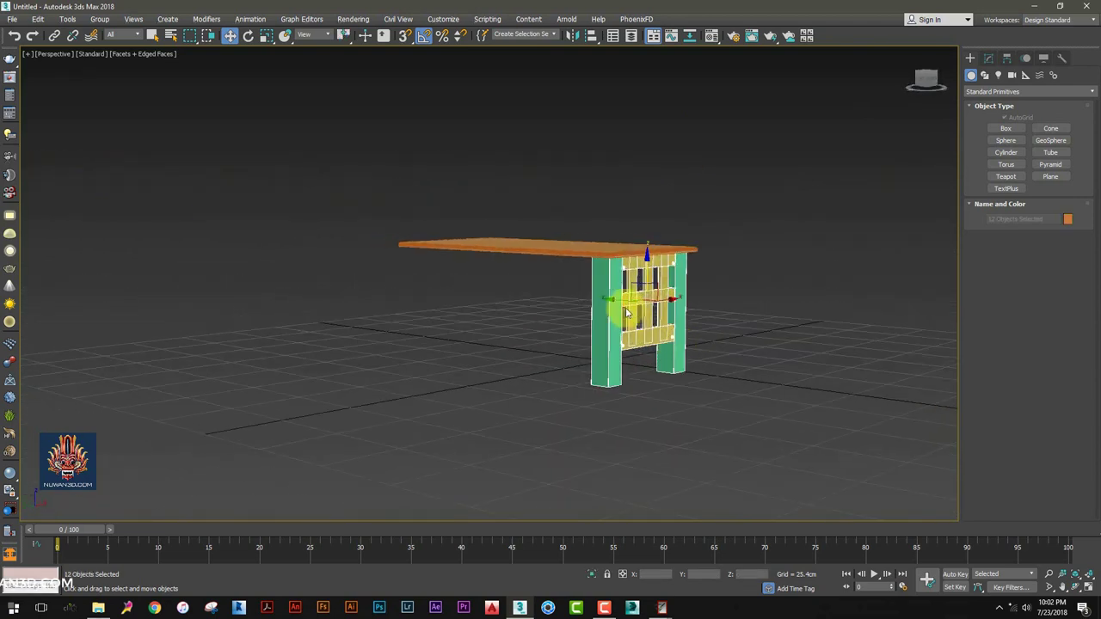
left_click(573, 36)
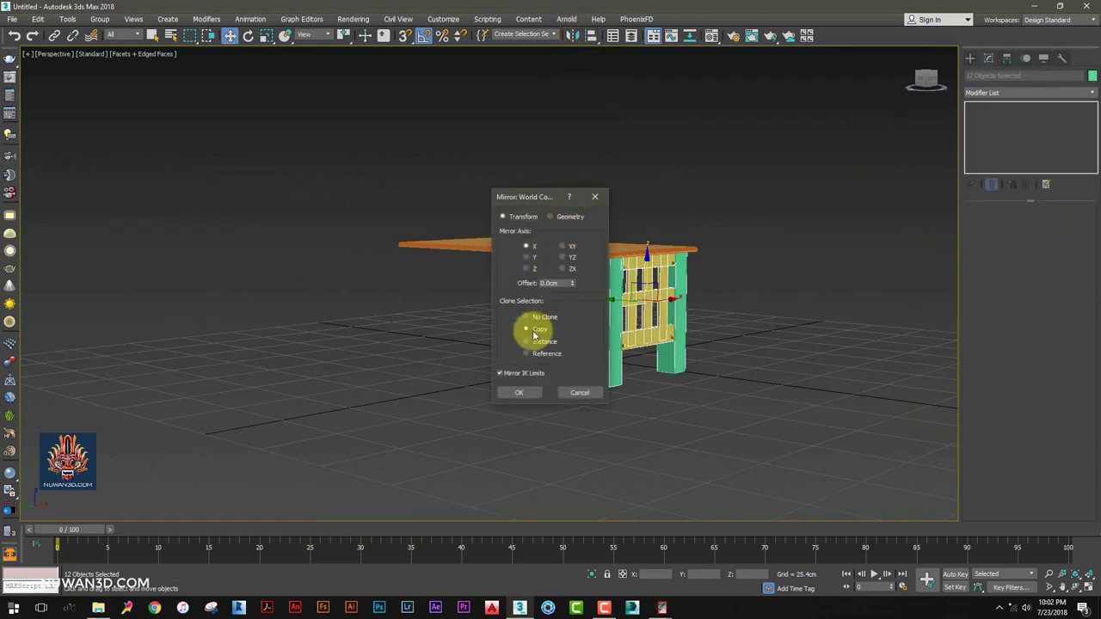
left_click(519, 392)
Move the copied leg assembly to the table's left end
middle_click_drag(615, 319, 709, 309, "alt")
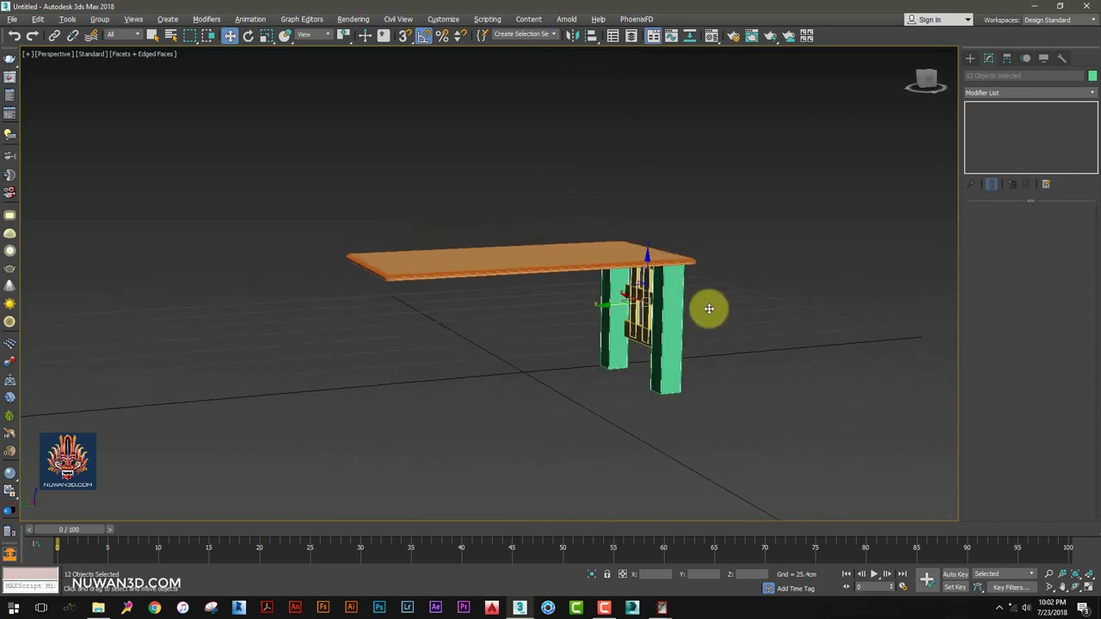
left_click_drag(614, 307, 461, 332)
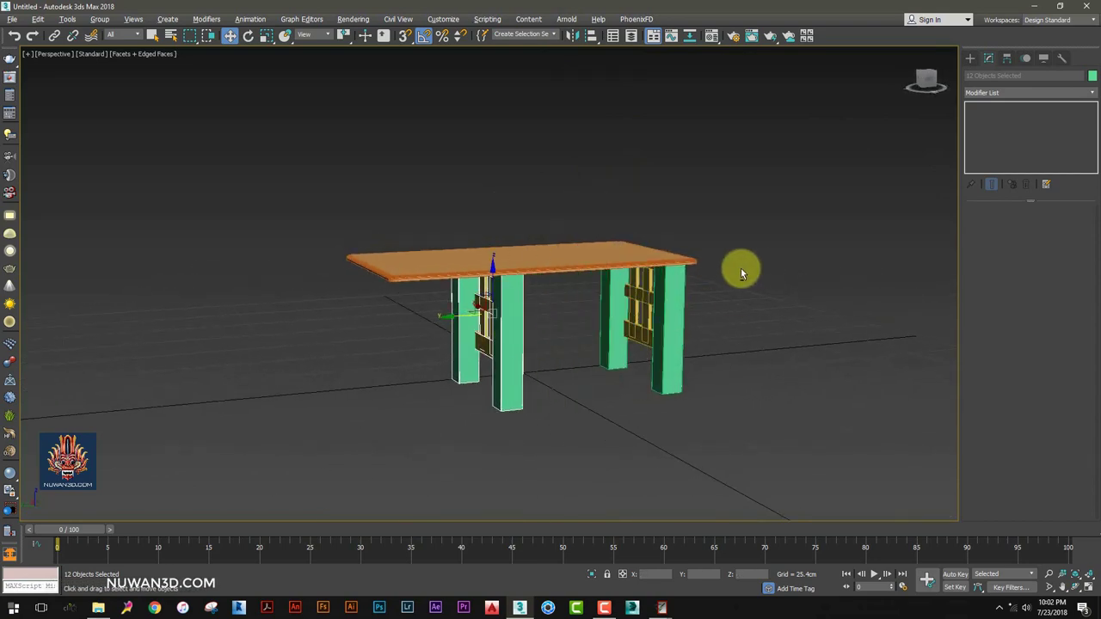
mouse_move(741, 274)
middle_mouse_down("alt")
mouse_move(644, 260)
mouse_move(661, 264)
mouse_move(525, 289)
mouse_move(563, 215)
middle_mouse_up("alt")
scroll(549, 292, "up", 3)
Mirror the copied assembly on the Y axis with No Clone
left_click(573, 35)
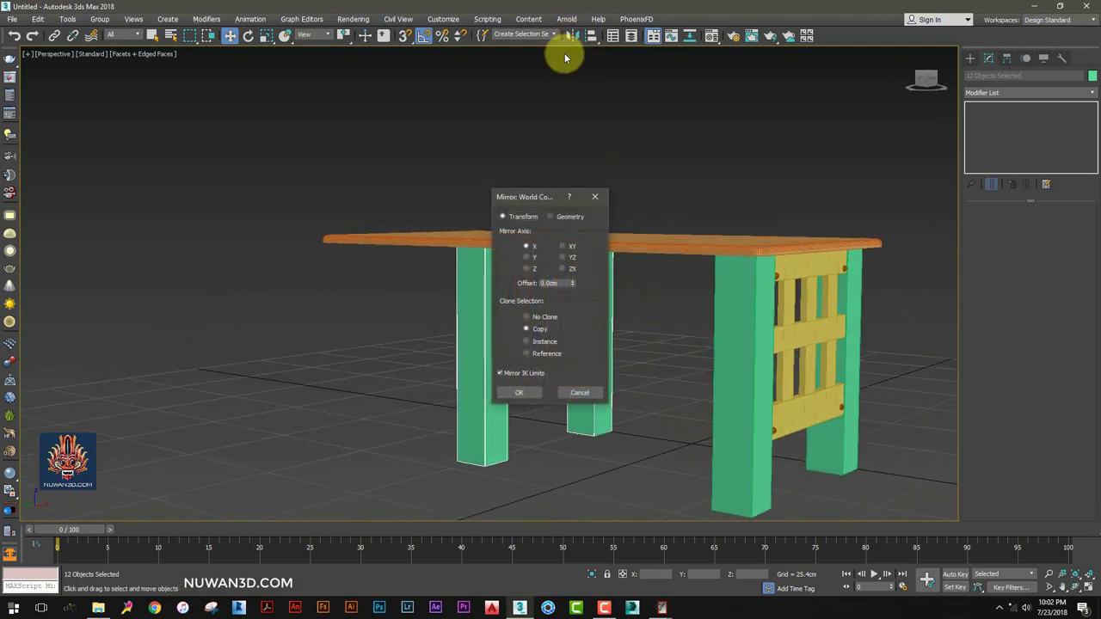
left_click_drag(531, 204, 728, 123)
left_click(725, 176)
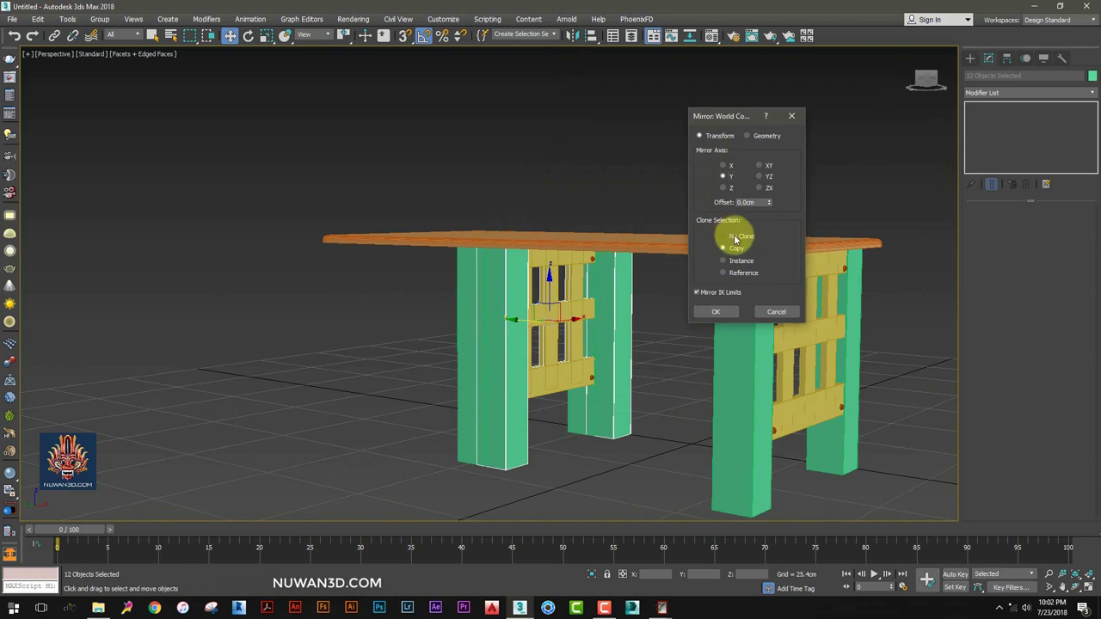
left_click(715, 312)
mouse_move(603, 277)
middle_mouse_down("alt")
mouse_move(627, 245)
mouse_move(523, 312)
mouse_move(389, 301)
middle_mouse_up("alt")
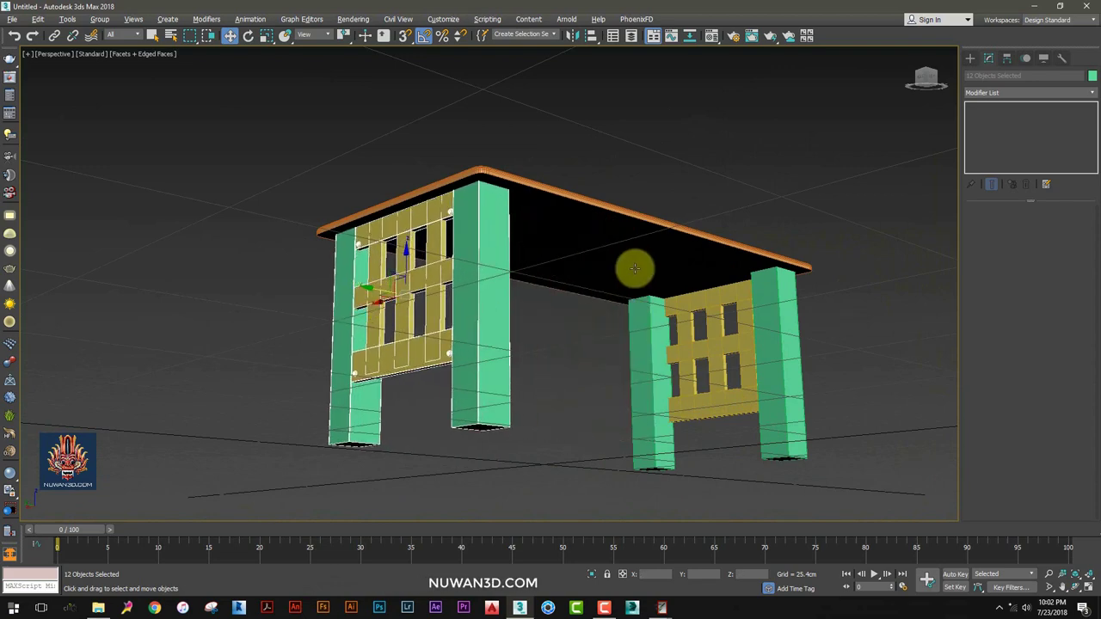
middle_click_drag(634, 266, 597, 285, "alt")
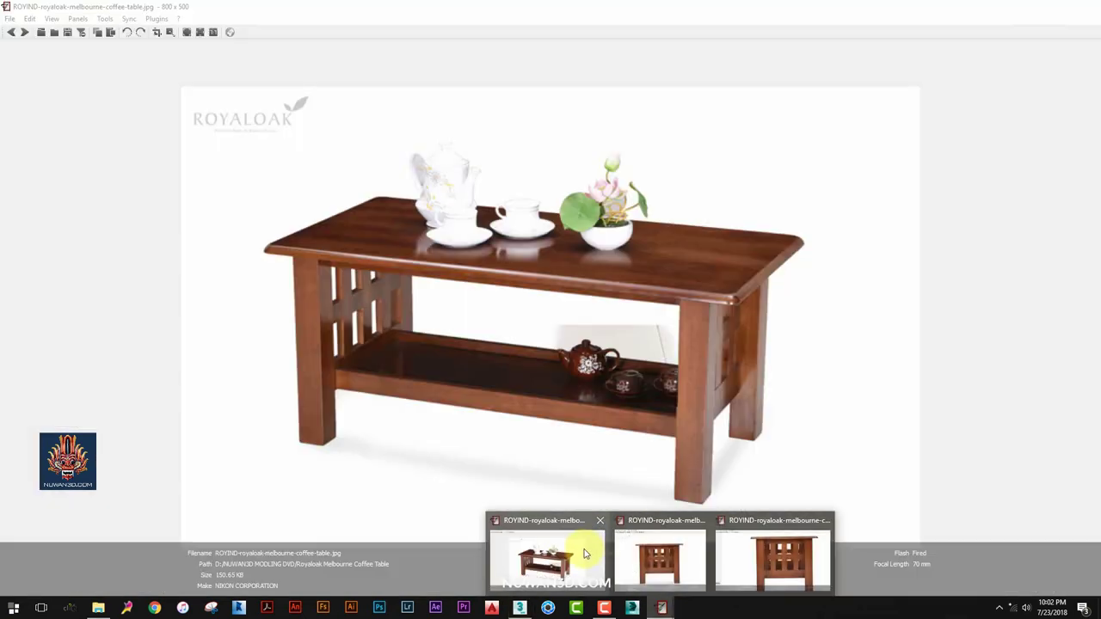
Browse four Royal Oak coffee table reference photos in nomacs, then minimize it
left_click(585, 558)
scroll(495, 187, "down", 1)
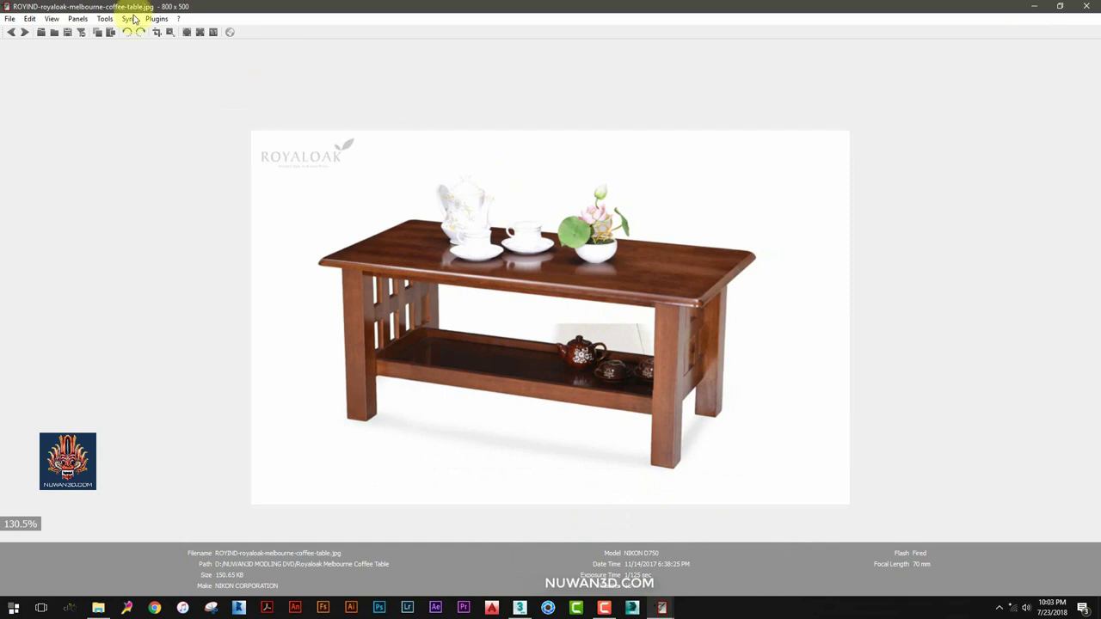
left_click(31, 32)
left_click(31, 32)
left_click(31, 33)
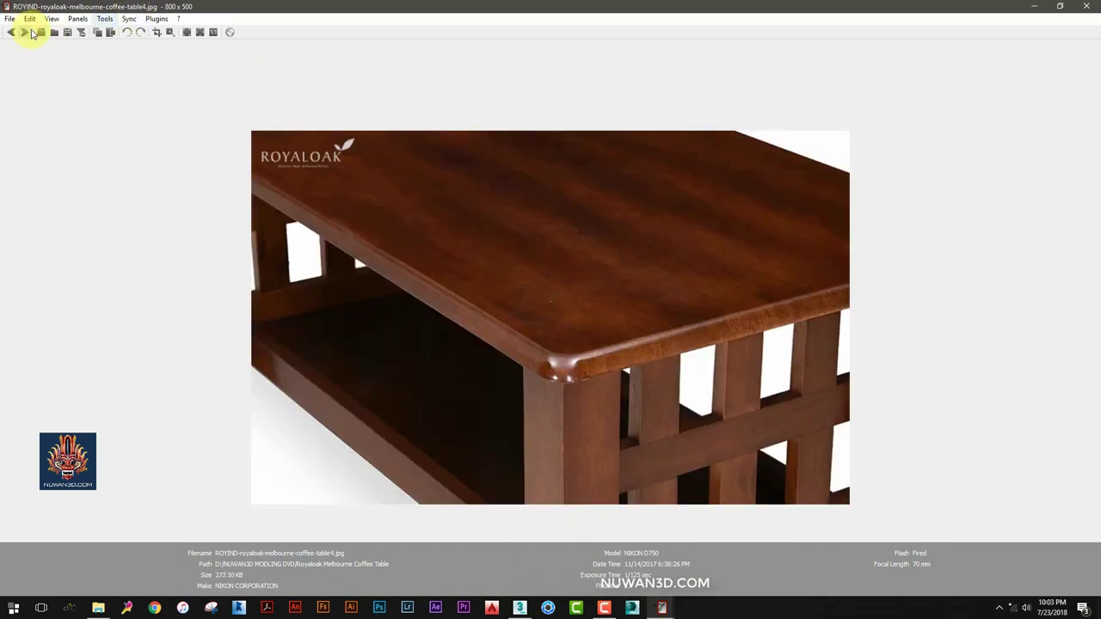
left_click(31, 33)
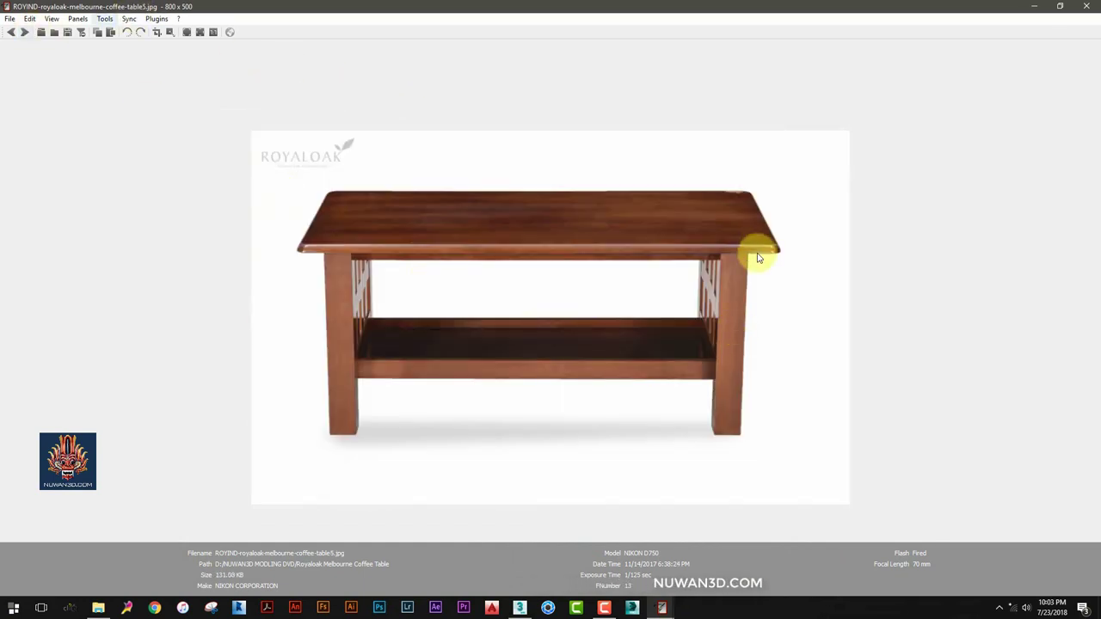
left_click(1038, 6)
Maximize the Left viewport and nudge the left leg assembly slightly right
key("alt+w")
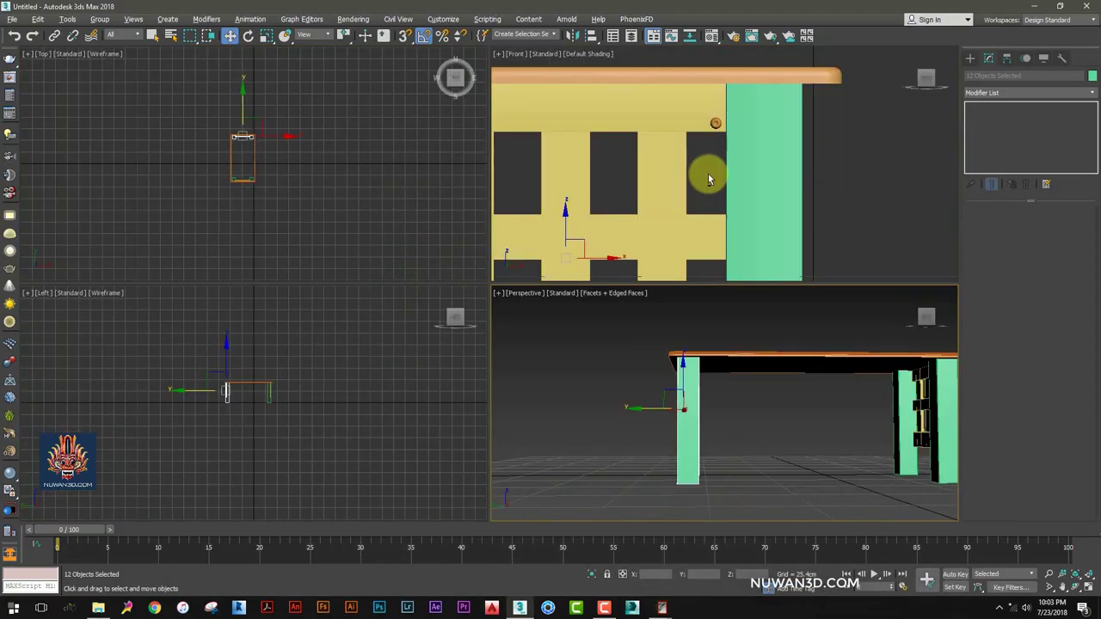
middle_click(332, 360)
key("alt+w")
scroll(414, 308, "up", 5)
middle_click_drag(504, 290, 523, 352)
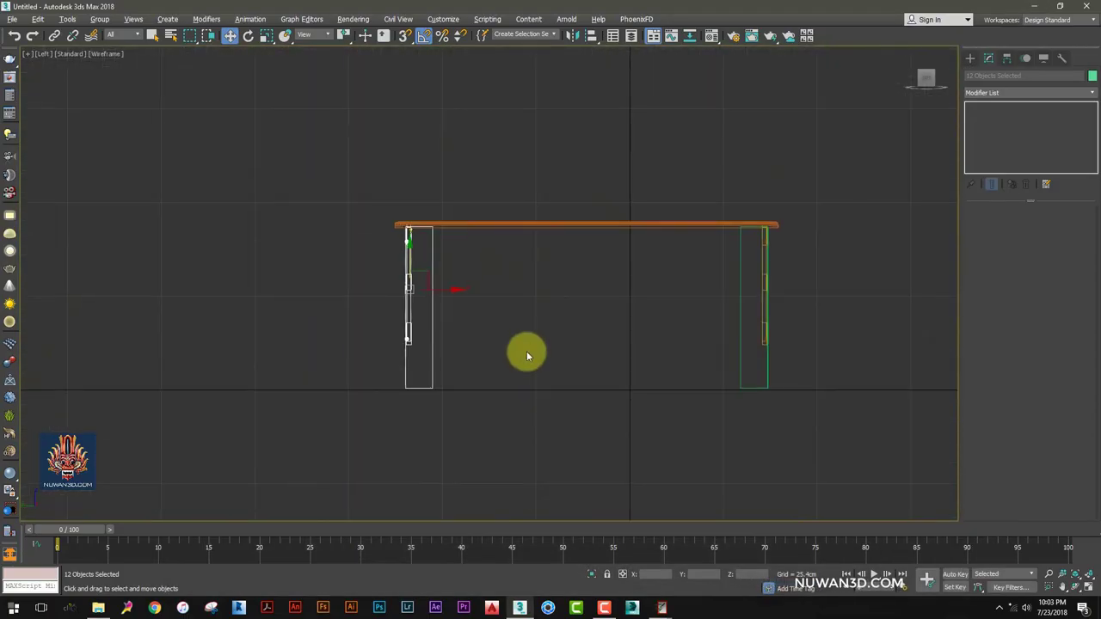
scroll(471, 323, "up", 2)
left_click_drag(419, 272, 427, 275)
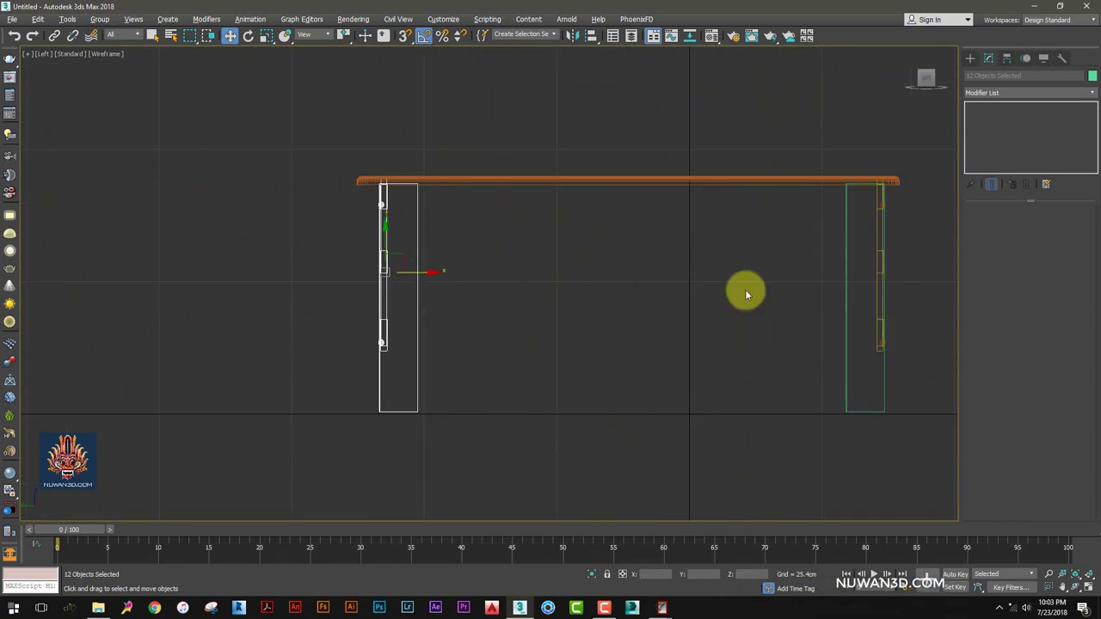
Nudge the right leg assembly slightly left to sit under the tabletop
middle_click_drag(745, 295, 466, 284)
left_click(604, 258)
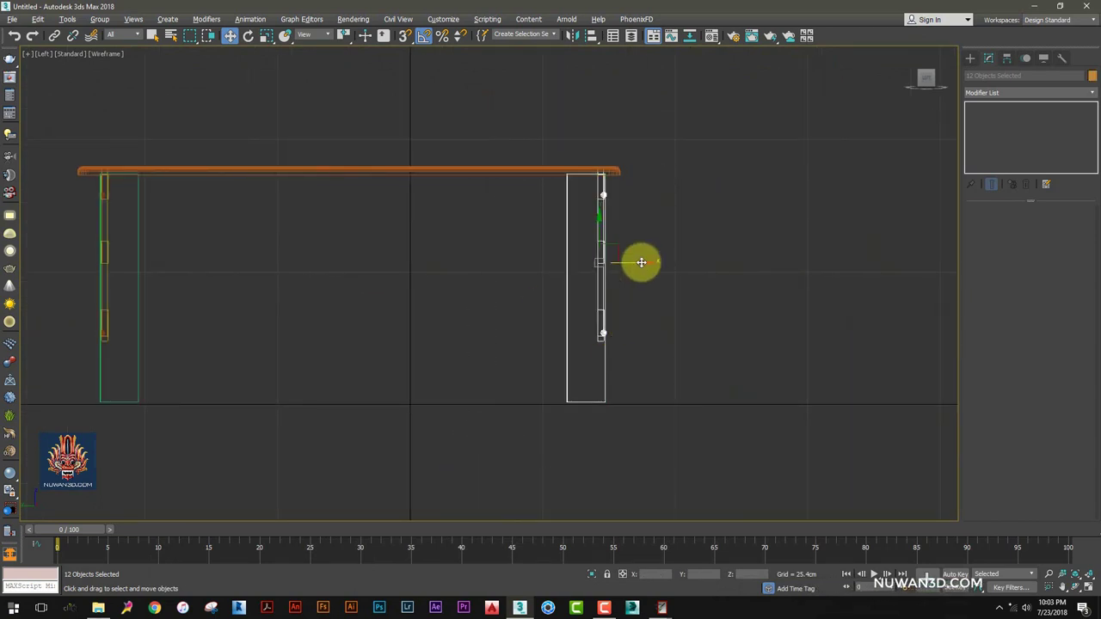
left_click_drag(639, 261, 636, 266)
key("alt+w")
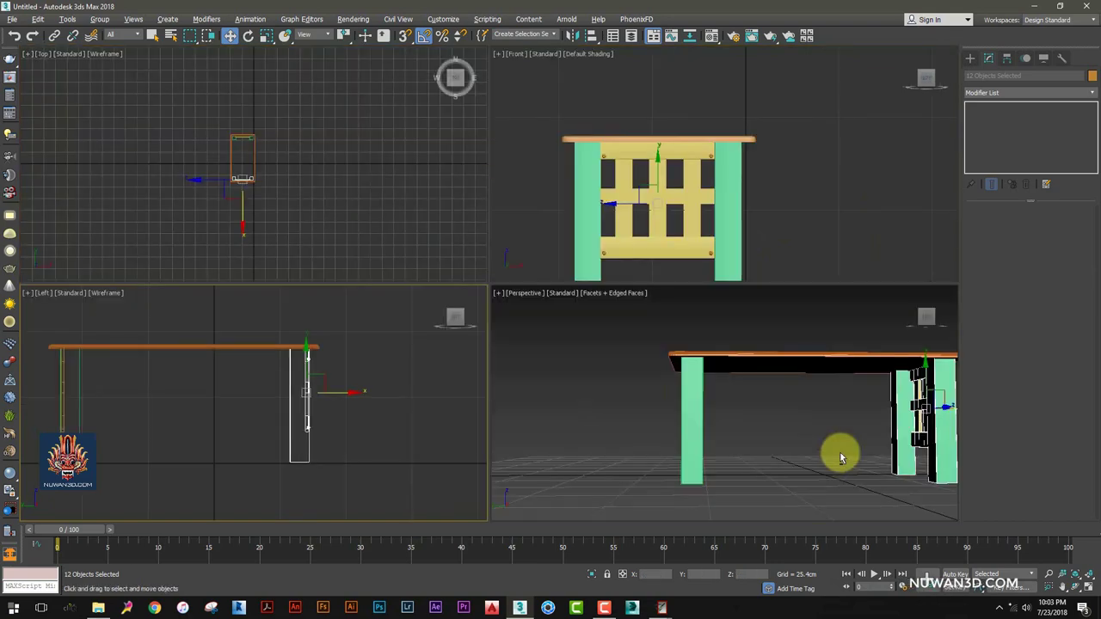
key("alt+w")
mouse_move(841, 450)
middle_mouse_down("alt")
mouse_move(818, 364)
mouse_move(784, 375)
mouse_move(782, 344)
mouse_move(808, 358)
mouse_move(819, 301)
mouse_move(776, 361)
mouse_move(779, 383)
mouse_move(745, 362)
mouse_move(697, 357)
mouse_move(688, 370)
middle_mouse_up("alt")
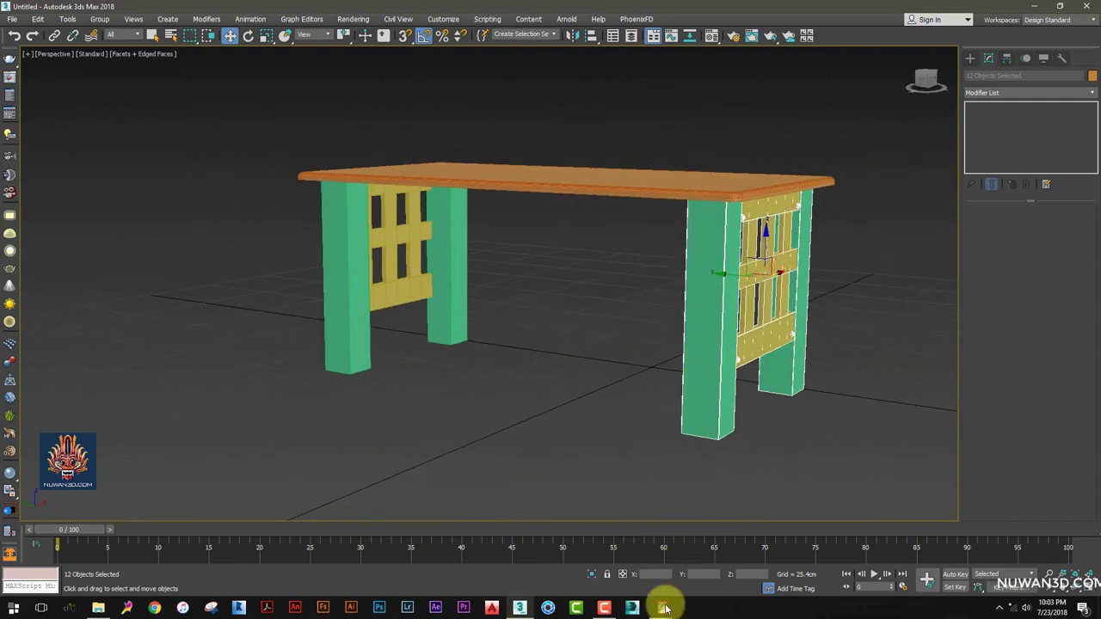
View the front coffee table photo with its apron boards, then minimize nomacs
left_click(563, 550)
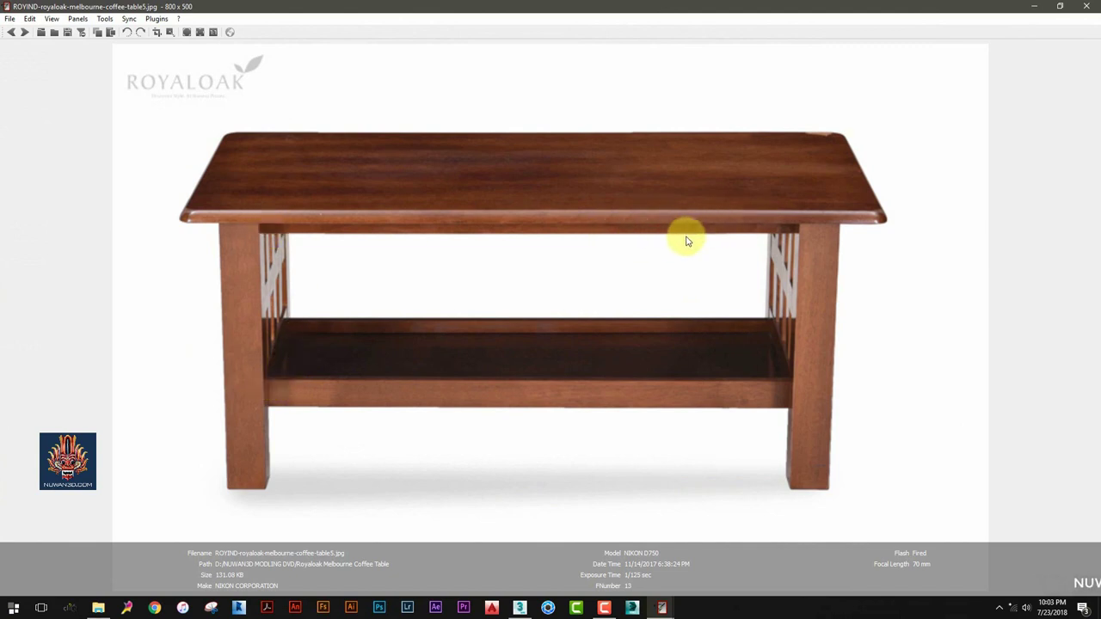
left_click(1041, 7)
middle_click_drag(728, 253, 714, 263, "alt")
Maximize the Left viewport and frame the whole table in it
key("alt+w")
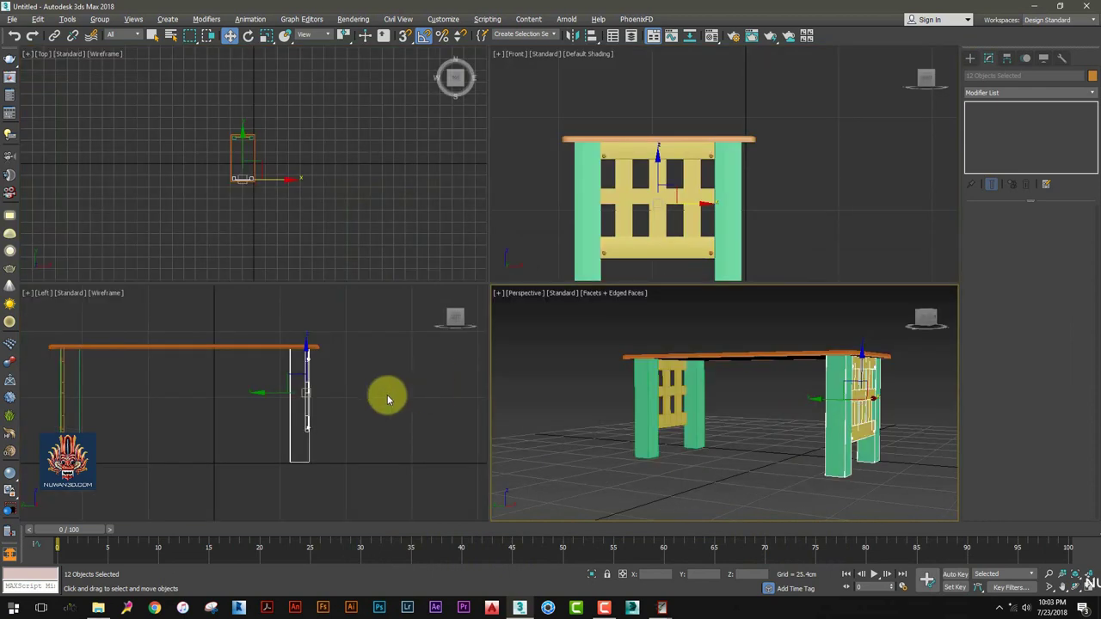
key("alt+w")
left_click(970, 57)
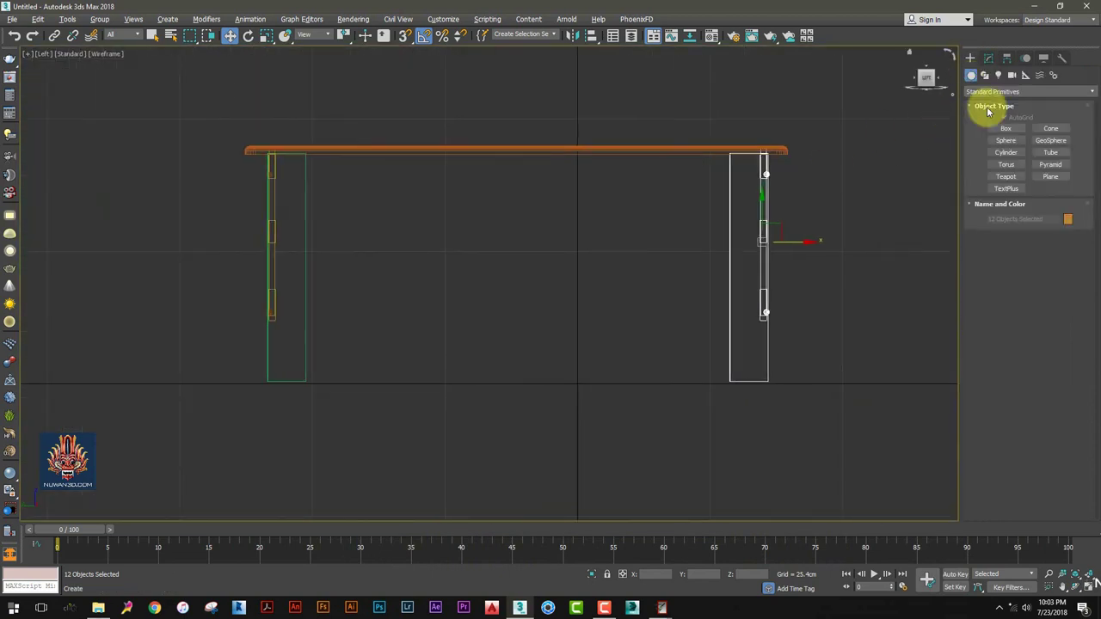
left_click(989, 128)
scroll(275, 196, "up", 2)
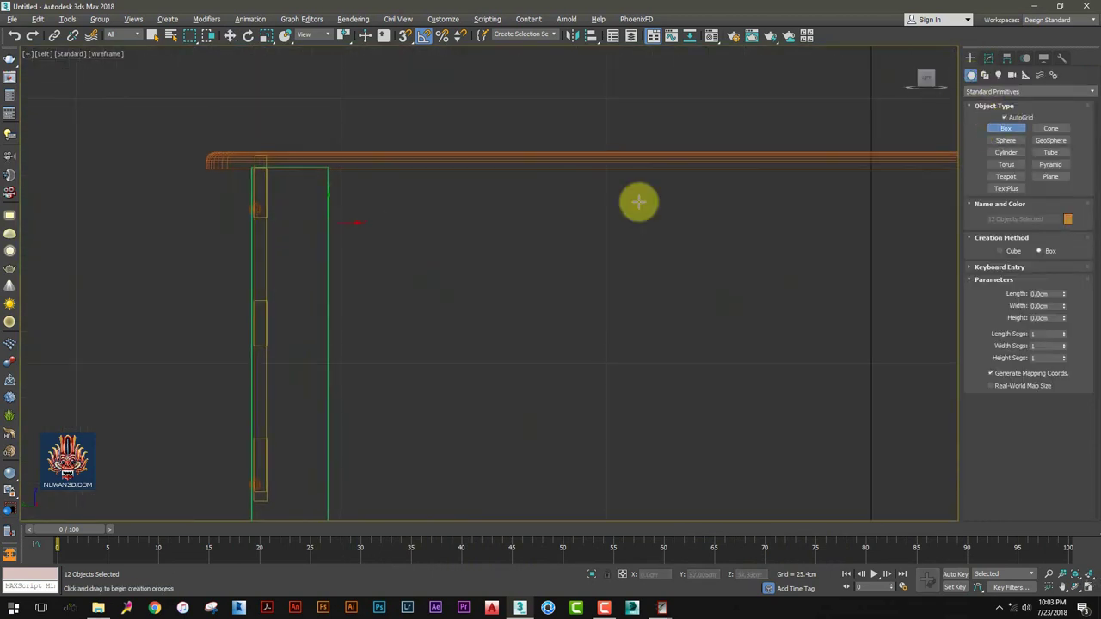
left_click(989, 58)
key("z")
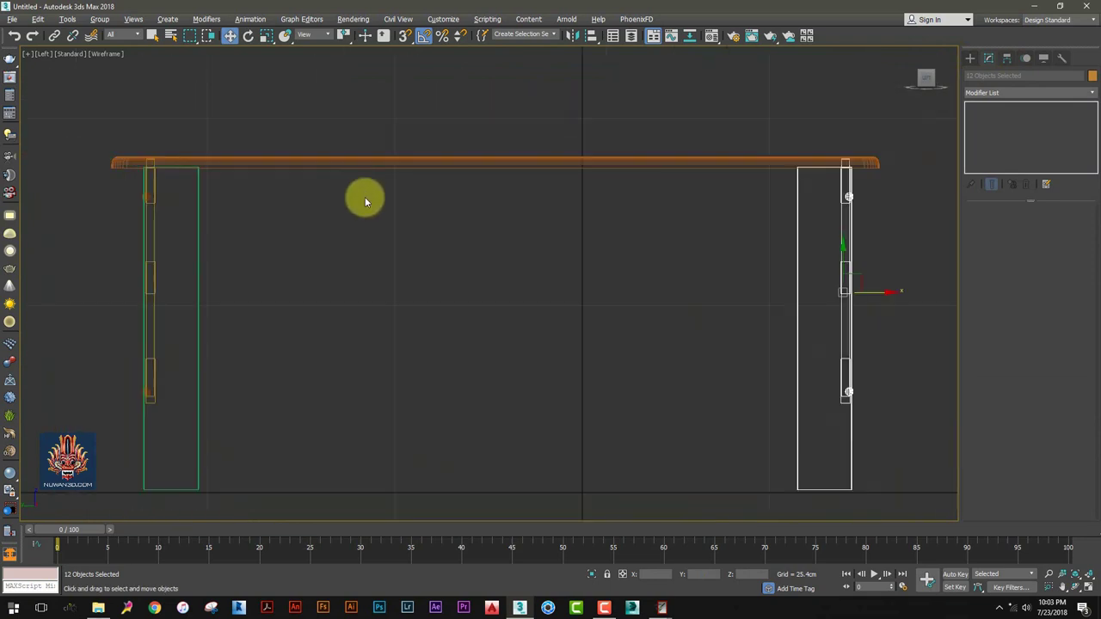
Draw a thin box about 94.188 cm wide spanning both legs below the tabletop
left_click(970, 58)
left_click(1005, 128)
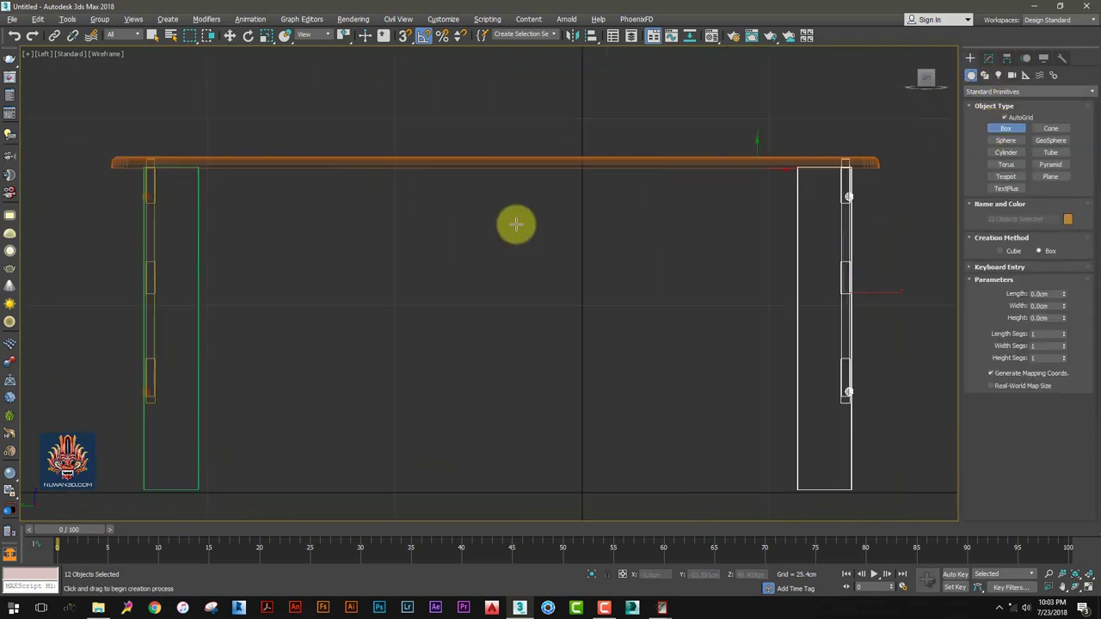
middle_click_drag(344, 228, 395, 243)
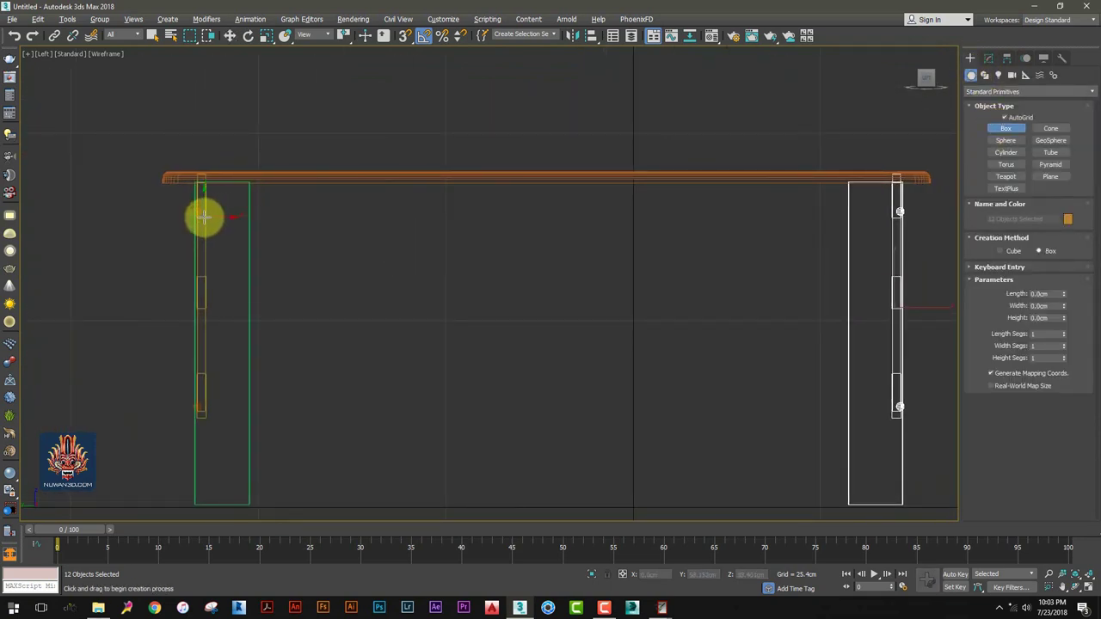
left_click_drag(203, 215, 899, 181)
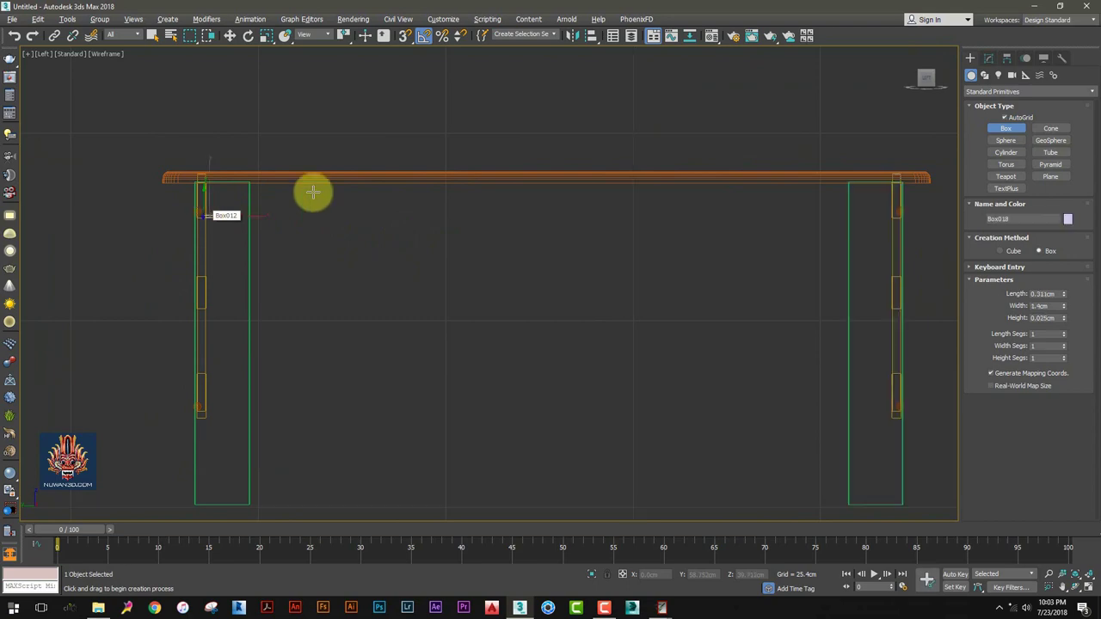
left_click(897, 169)
key("alt+w")
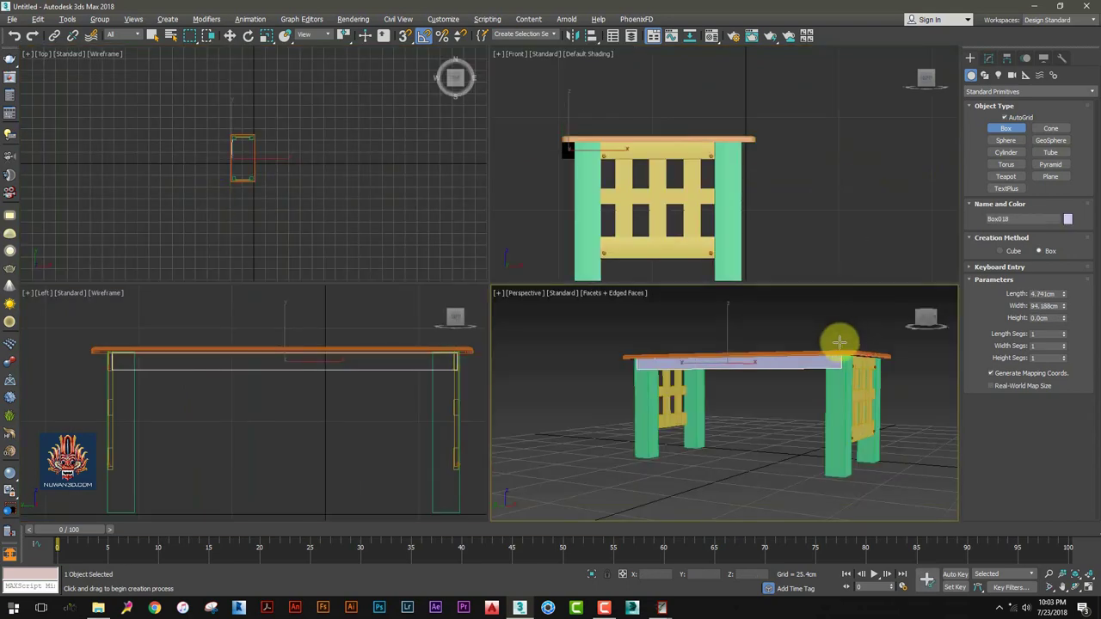
right_click(835, 344)
key("alt+w")
middle_click_drag(582, 270, 513, 216, "alt")
Set the apron board's length to 4.741cm and slide it under the tabletop edge
scroll(514, 216, "up", 3)
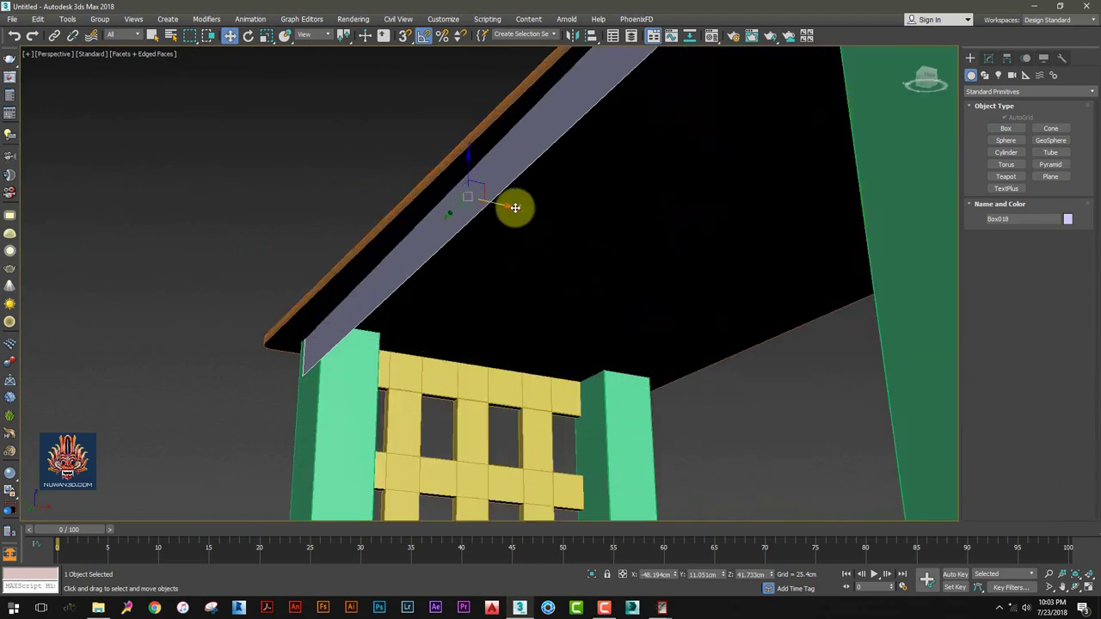
left_click(992, 60)
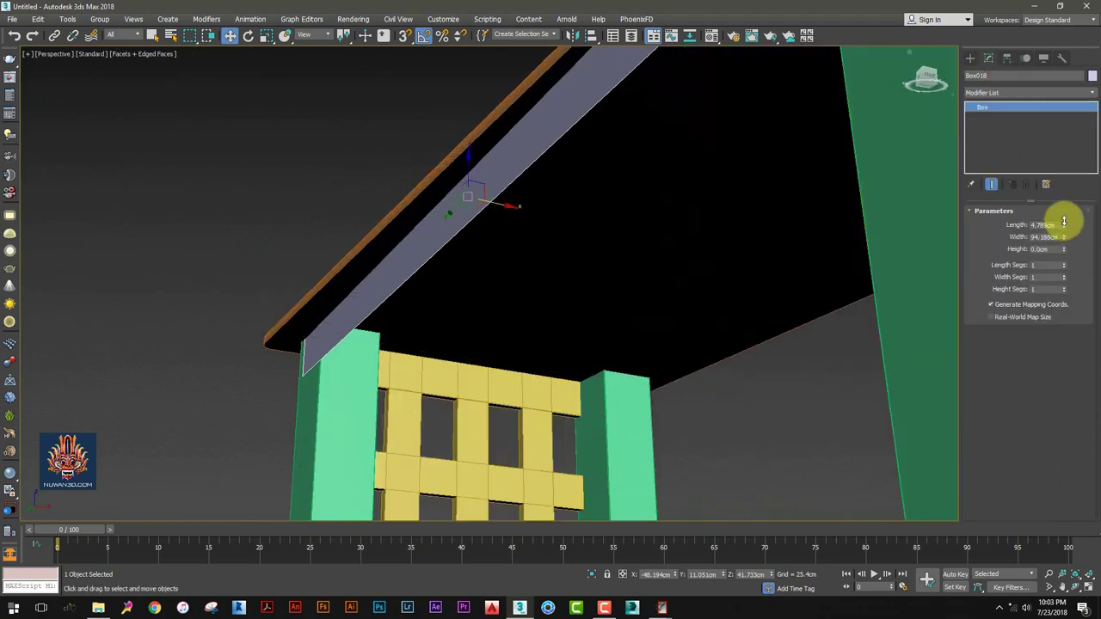
left_click_drag(1064, 221, 1060, 200)
left_click_drag(1069, 238, 1072, 225)
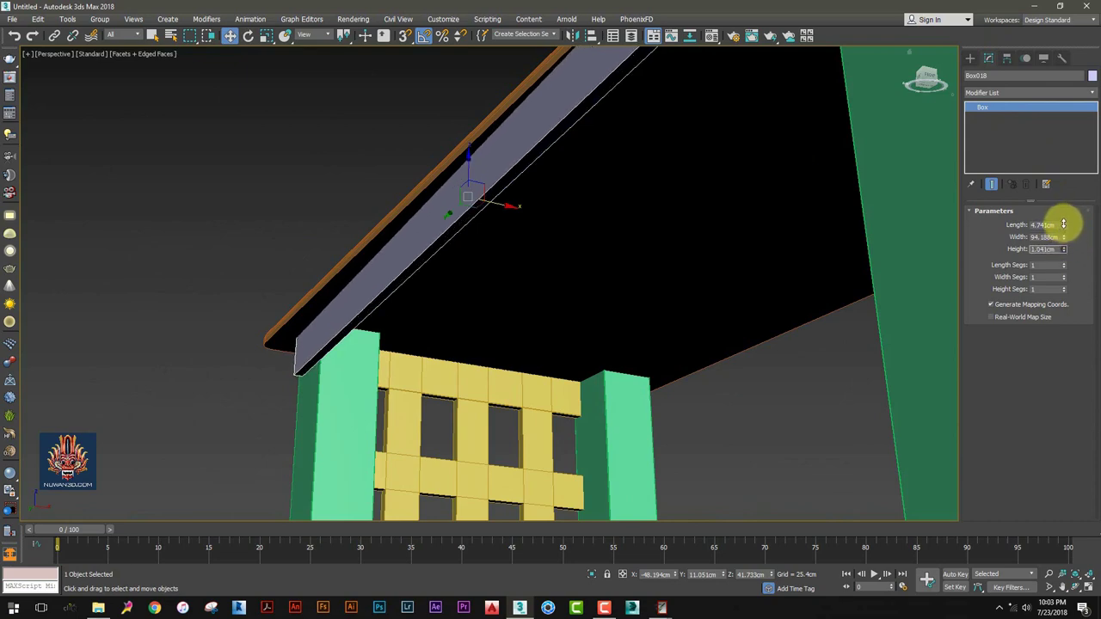
left_click_drag(496, 201, 514, 211)
Clone the apron board to the back edge of the table as Box019
mouse_move(514, 210)
middle_mouse_down("alt")
mouse_move(485, 207)
mouse_move(573, 241)
mouse_move(527, 236)
middle_mouse_up("alt")
left_click_drag(488, 187, 649, 128, "shift")
left_click(566, 349)
Select both apron boards and copy them lower to form shelf rails
mouse_move(583, 325)
middle_mouse_down("alt")
mouse_move(725, 335)
mouse_move(556, 164)
mouse_move(504, 149)
mouse_move(536, 172)
mouse_move(506, 178)
middle_mouse_up("alt")
mouse_move(613, 145)
middle_mouse_down("alt")
mouse_move(686, 207)
mouse_move(532, 190)
middle_mouse_up("alt")
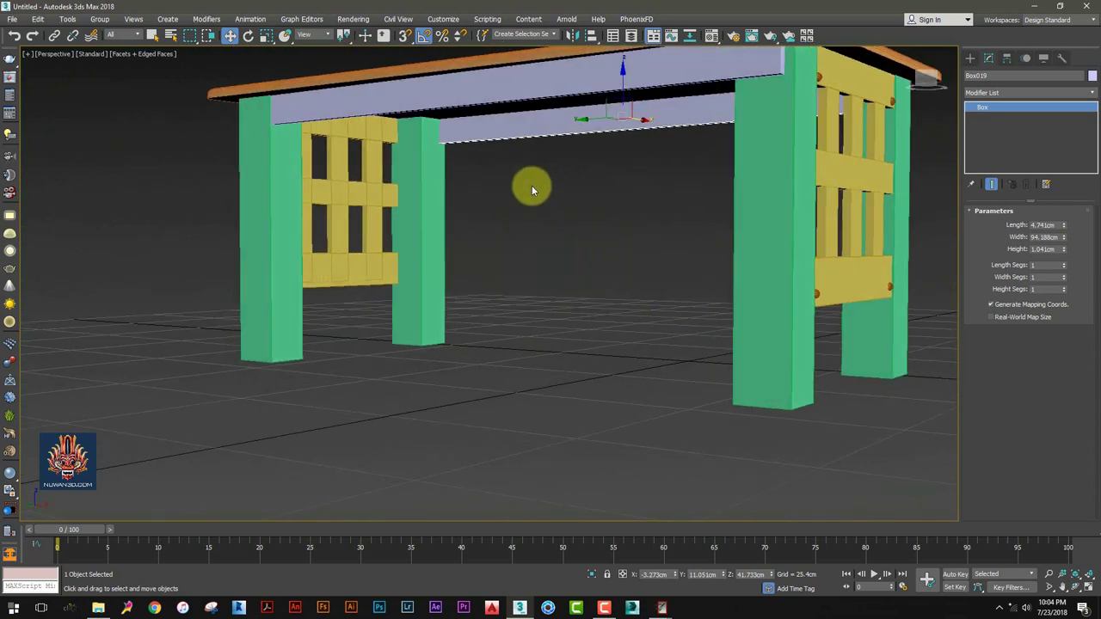
left_click(480, 110, "ctrl")
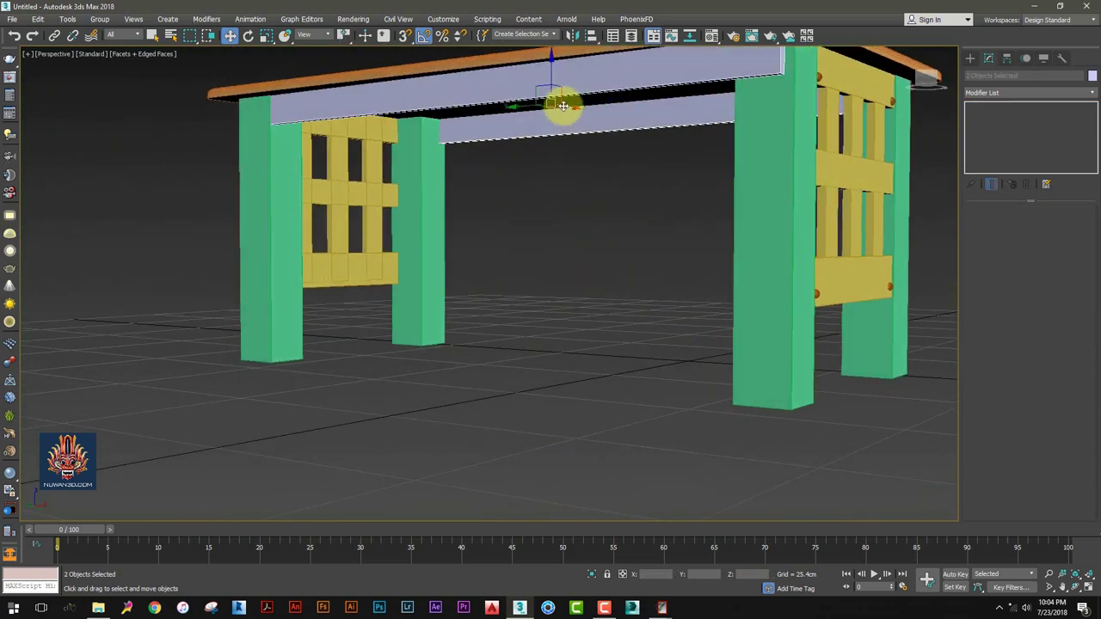
mouse_move(551, 70)
left_mouse_down("shift")
mouse_move(618, 309)
mouse_move(626, 239)
mouse_move(639, 274)
left_mouse_up("shift")
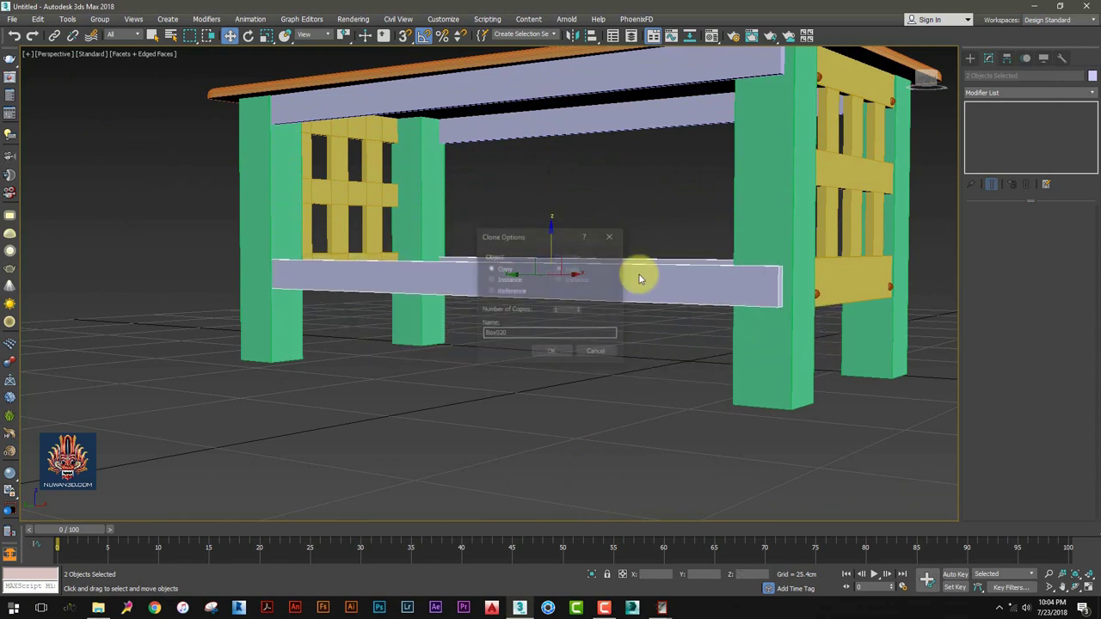
left_click(560, 352)
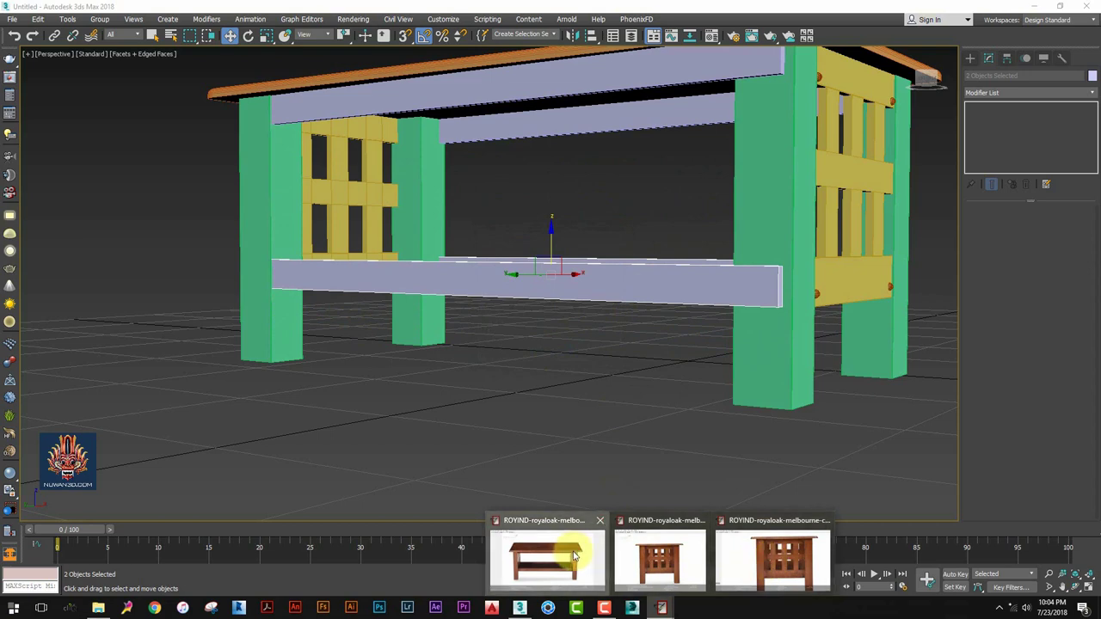
Zoom into the shelf-detail photos, advancing to coffee-table7, then minimize the viewer
left_click(547, 555)
scroll(512, 418, "up", 2)
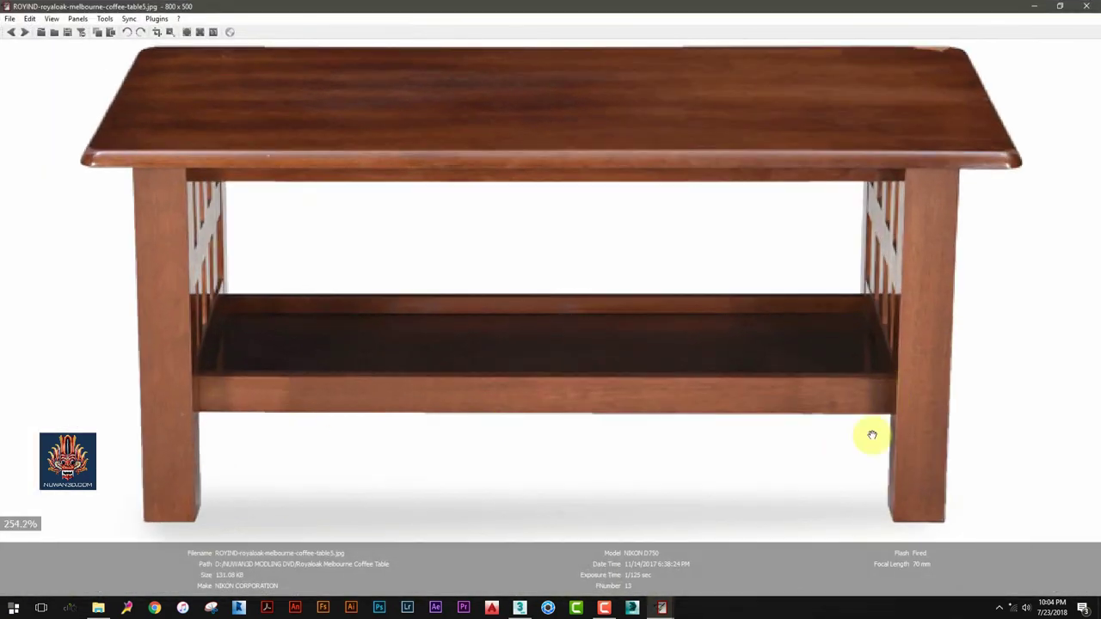
key("Page_Down")
key("Page_Down")
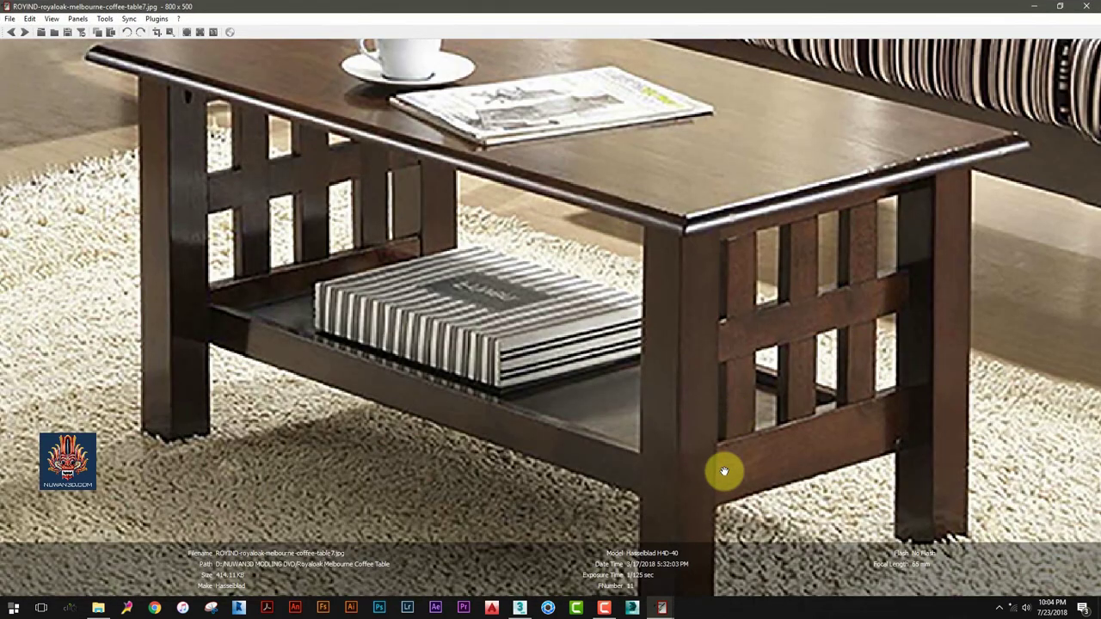
scroll(750, 497, "up", 3)
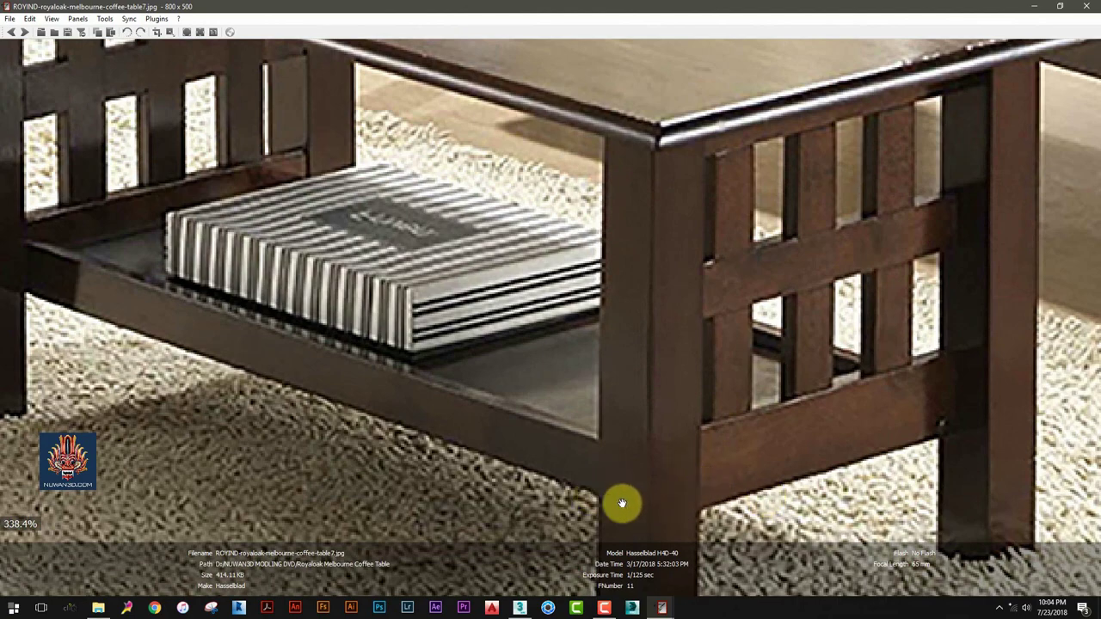
left_click(1033, 7)
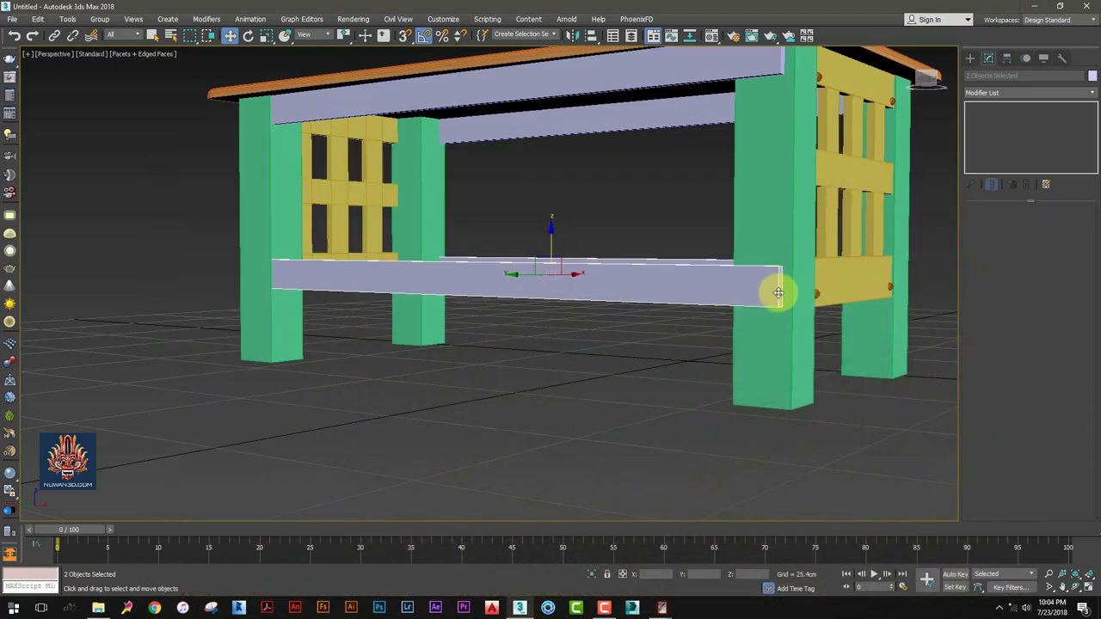
Scale the two selected lower rails to 80% of their height along Z
middle_click_drag(778, 293, 690, 289, "alt")
key("r")
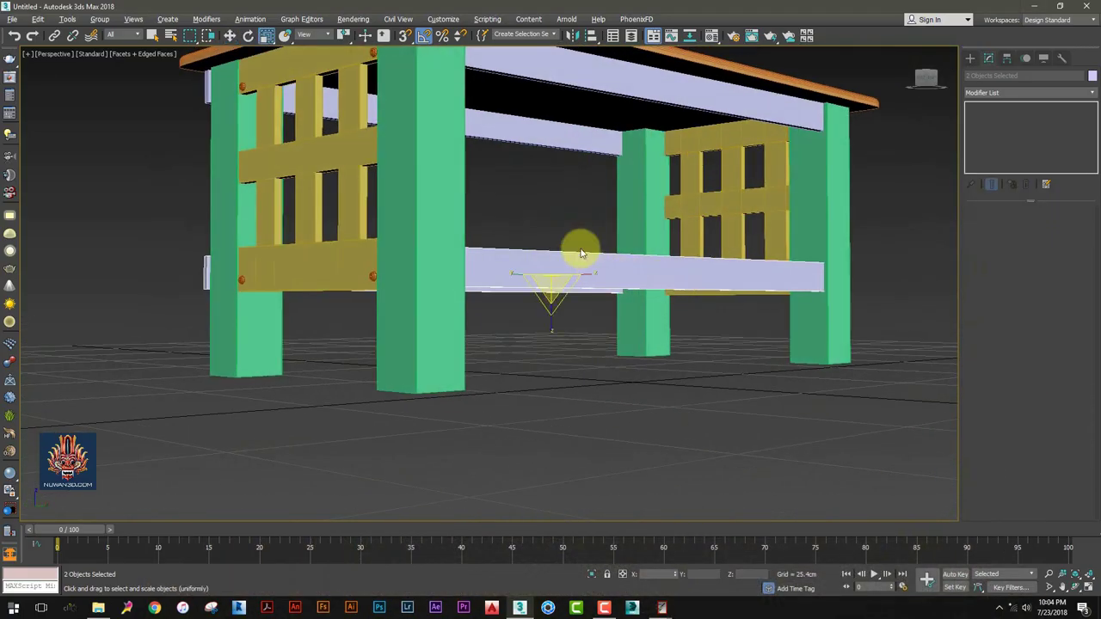
left_click_drag(551, 332, 553, 321)
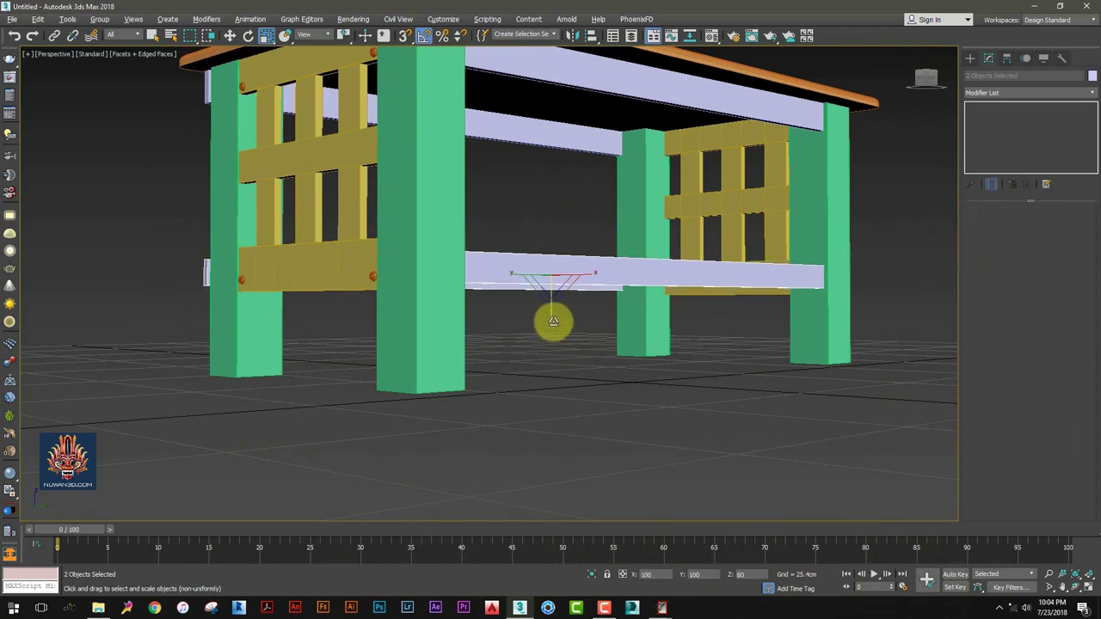
mouse_move(552, 321)
middle_mouse_down("alt")
mouse_move(647, 326)
mouse_move(589, 271)
middle_mouse_up("alt")
In the maximized Front view, slide the rails out to the left along X
key("alt+w")
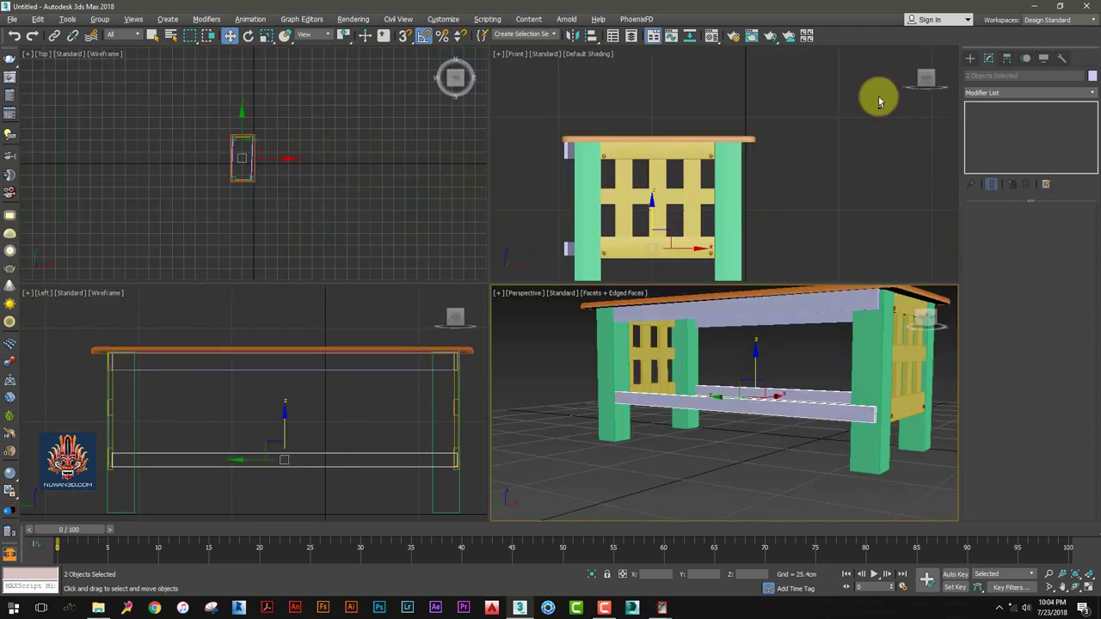
key("alt+w")
middle_click_drag(597, 289, 606, 244)
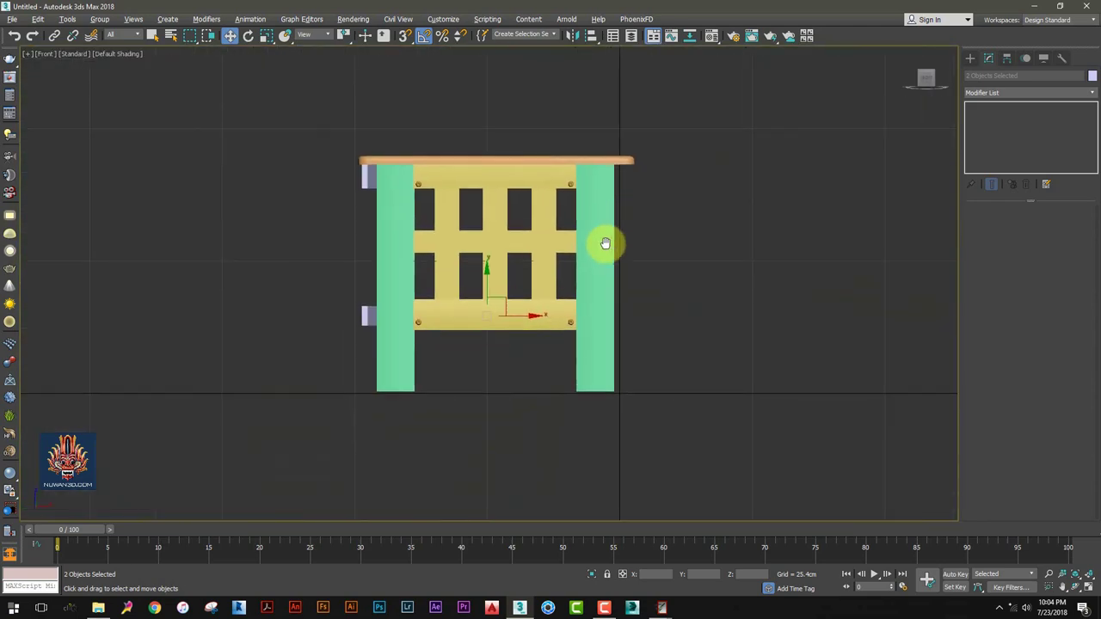
left_click_drag(523, 315, 473, 314)
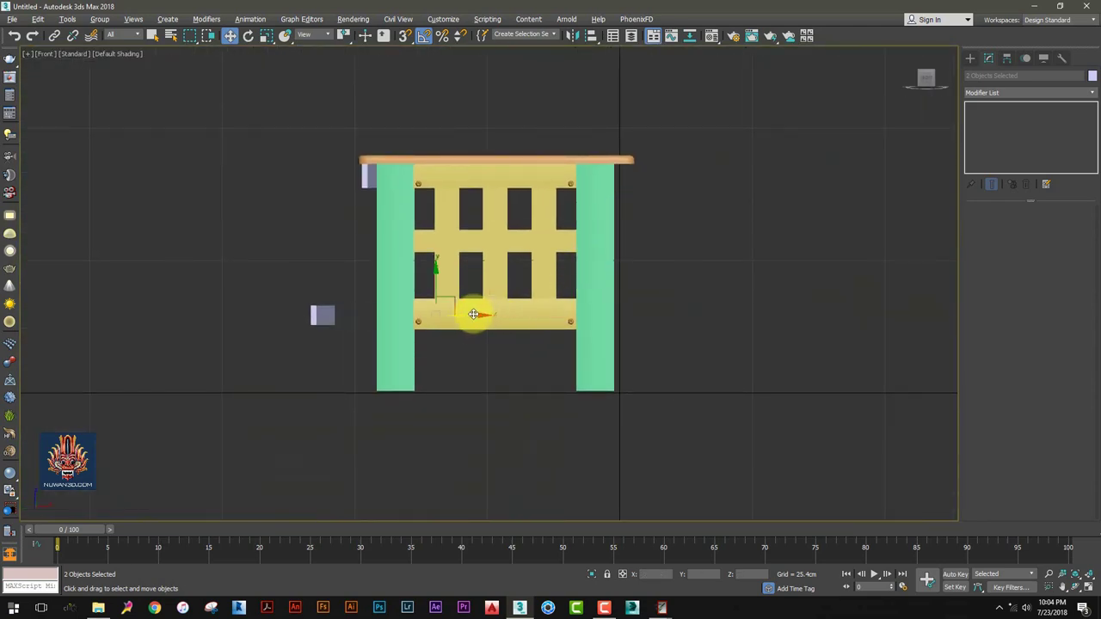
Center the table in the maximized Top view and delete the two selected rails
key("alt+w")
scroll(246, 167, "up", 1)
scroll(246, 167, "up", 3)
scroll(284, 159, "up", 2)
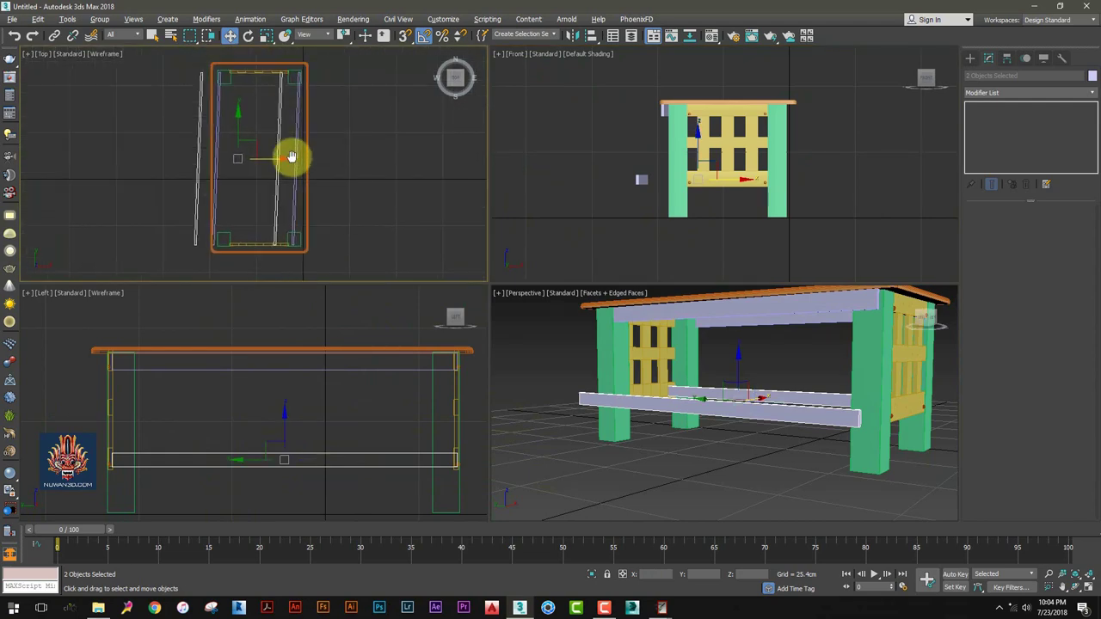
key("alt+w")
middle_click_drag(445, 203, 402, 177)
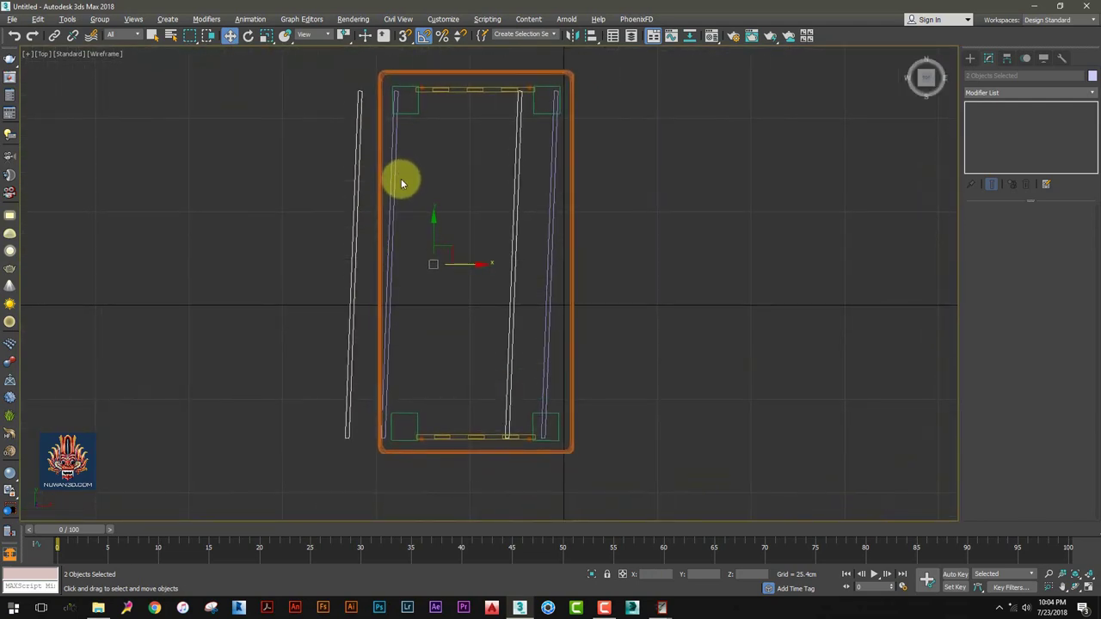
key("Delete")
Delete the remaining loose plank and Shift-copy the end apron Box004 into the table interior
left_click(398, 207)
key("Delete")
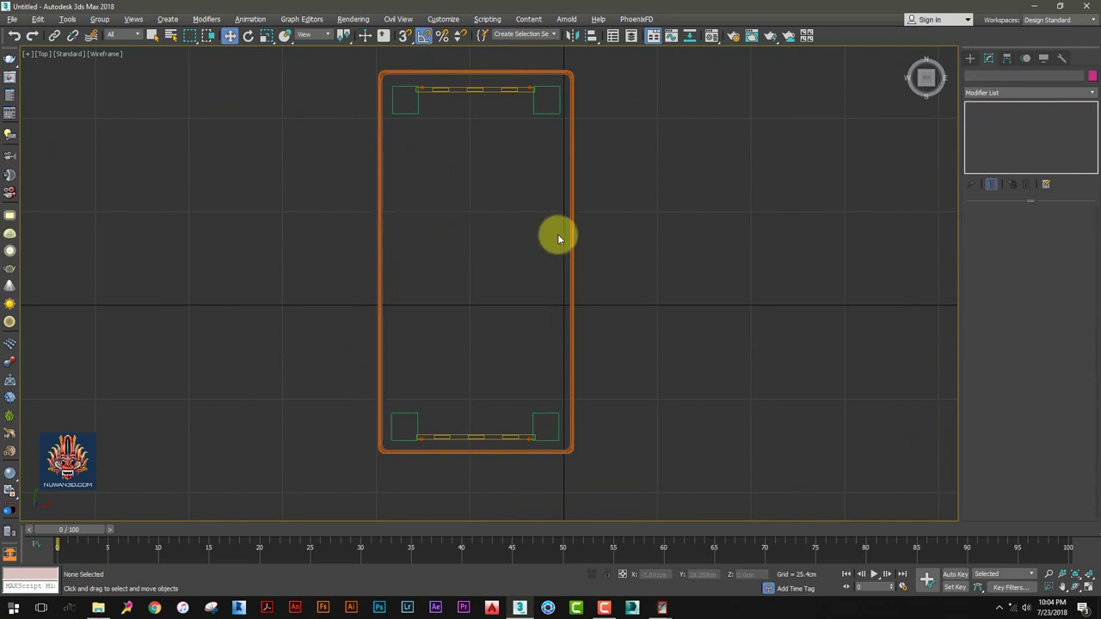
left_click(498, 435)
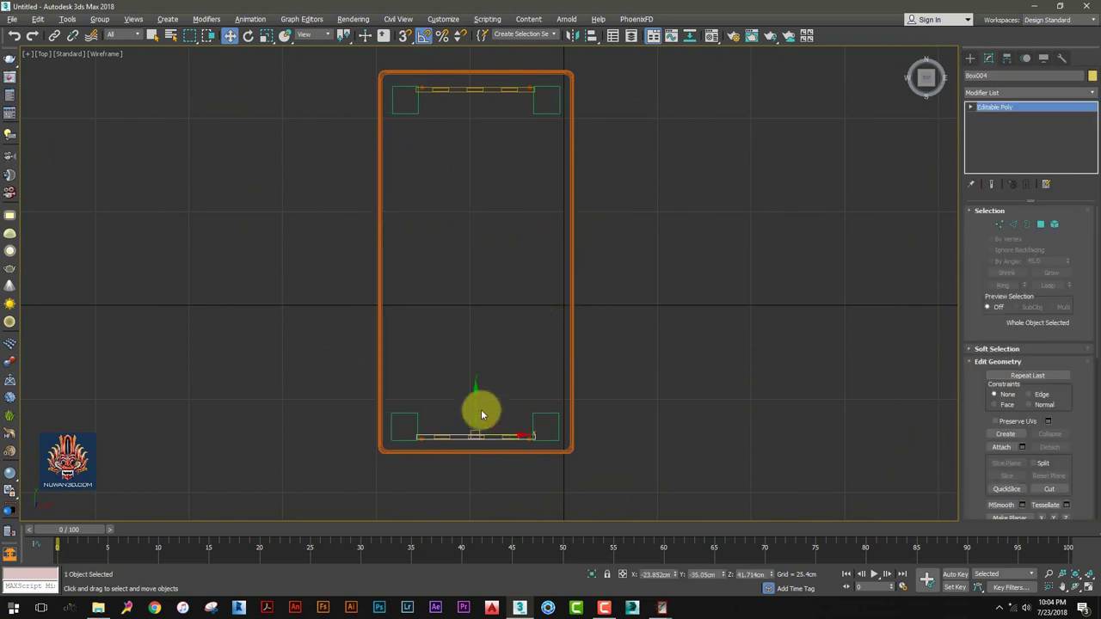
left_click_drag(476, 408, 476, 251, "shift")
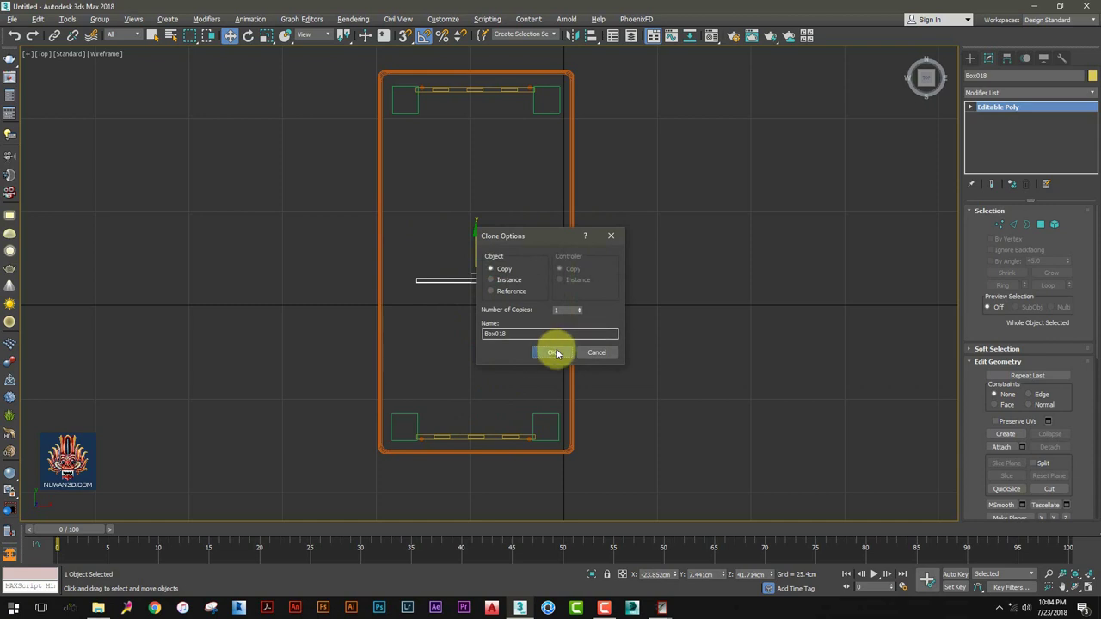
left_click(554, 353)
scroll(490, 256, "up", 2)
Rotate the copied plank 90° and stretch its vertices to run the table's length
key("e")
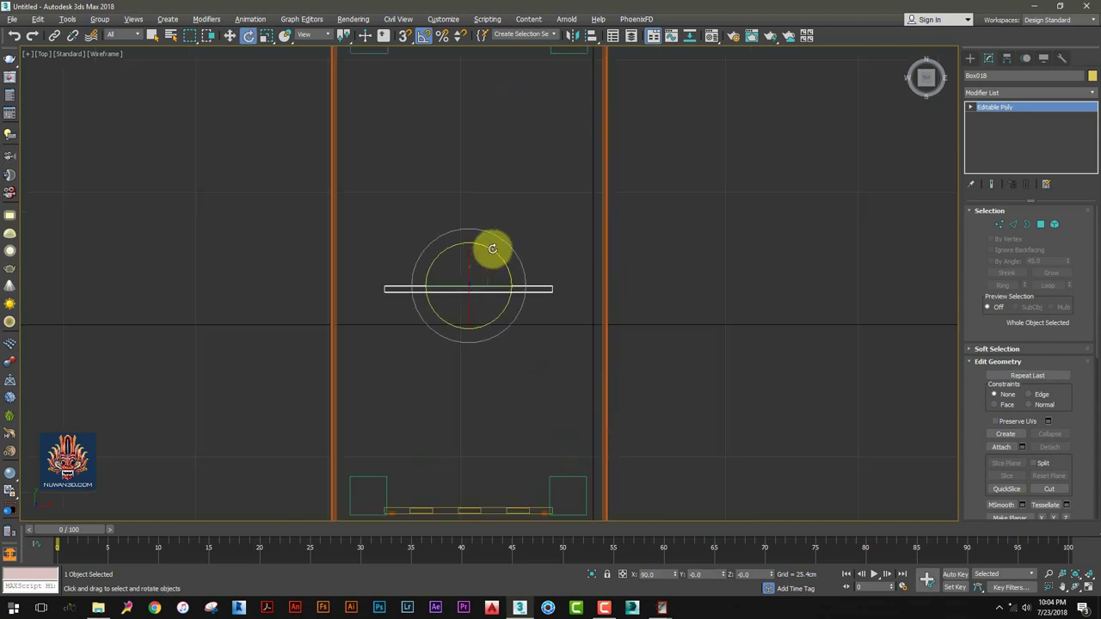
mouse_move(492, 248)
left_mouse_down()
mouse_move(503, 252)
mouse_move(474, 163)
mouse_move(491, 98)
left_mouse_up()
key("w")
scroll(563, 241, "down", 2)
scroll(562, 241, "down", 2)
key("1")
mouse_move(455, 327)
left_mouse_down()
mouse_move(474, 239)
mouse_move(503, 325)
left_mouse_up()
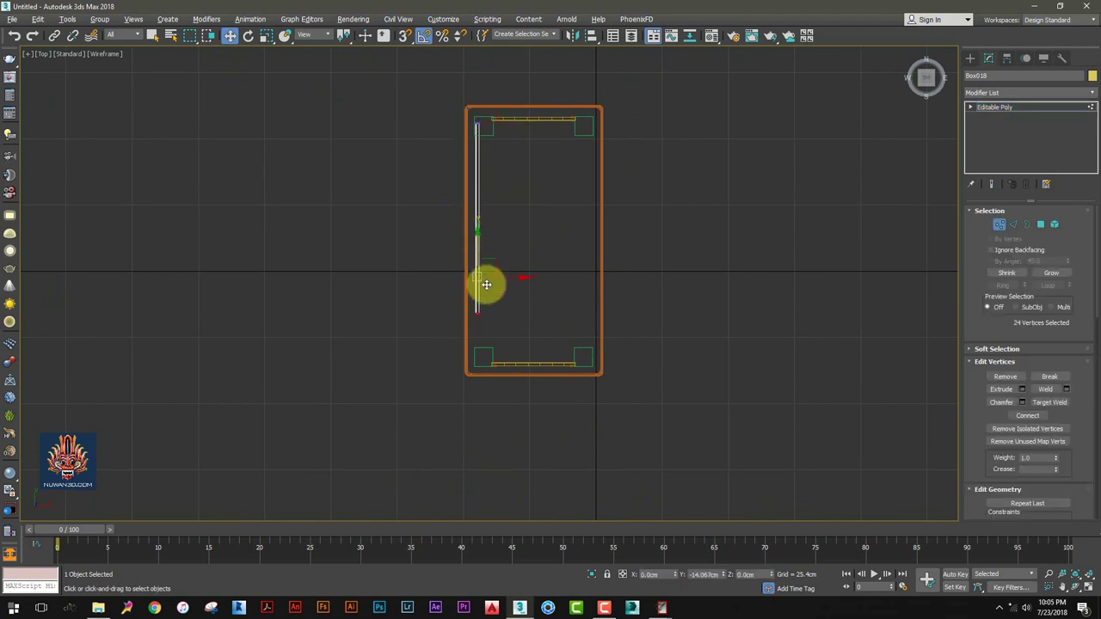
left_click(970, 58)
Copy the side plank across to the opposite long side and nudge it into place
scroll(486, 220, "up", 3)
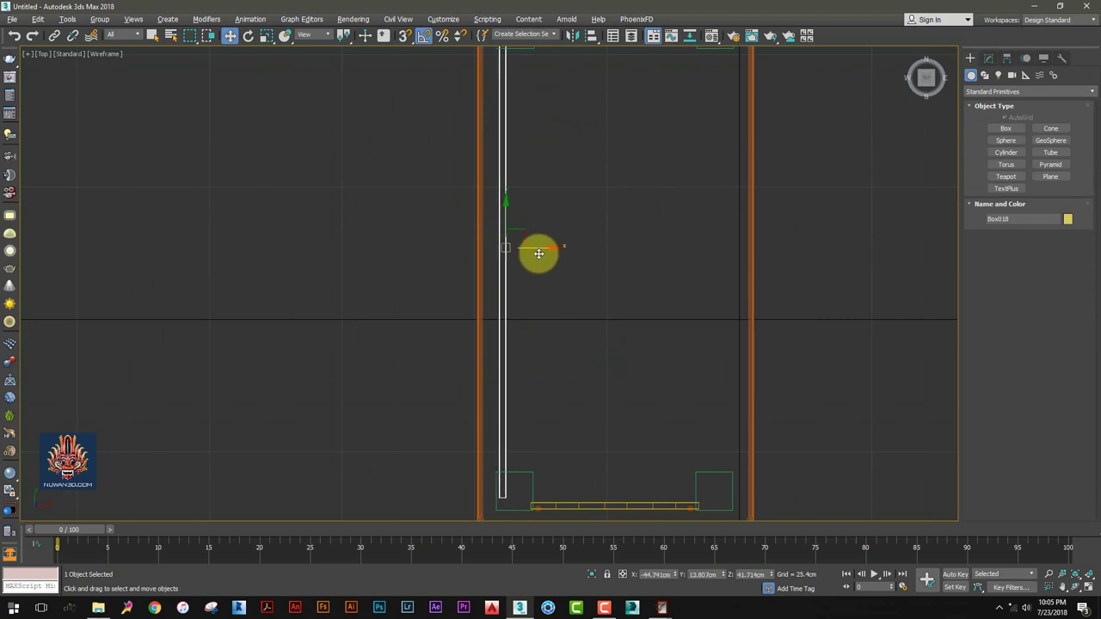
scroll(487, 260, "down", 3)
left_click_drag(487, 260, 600, 275, "shift")
left_click(568, 353)
scroll(599, 254, "up", 4)
middle_click_drag(600, 255, 582, 379)
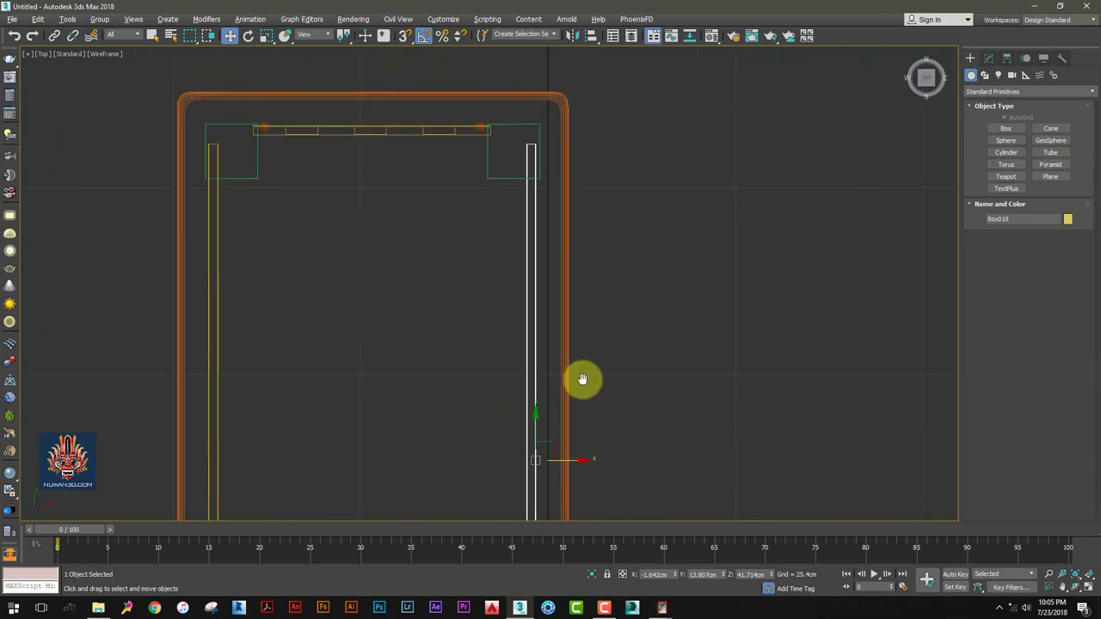
left_click_drag(576, 461, 577, 464)
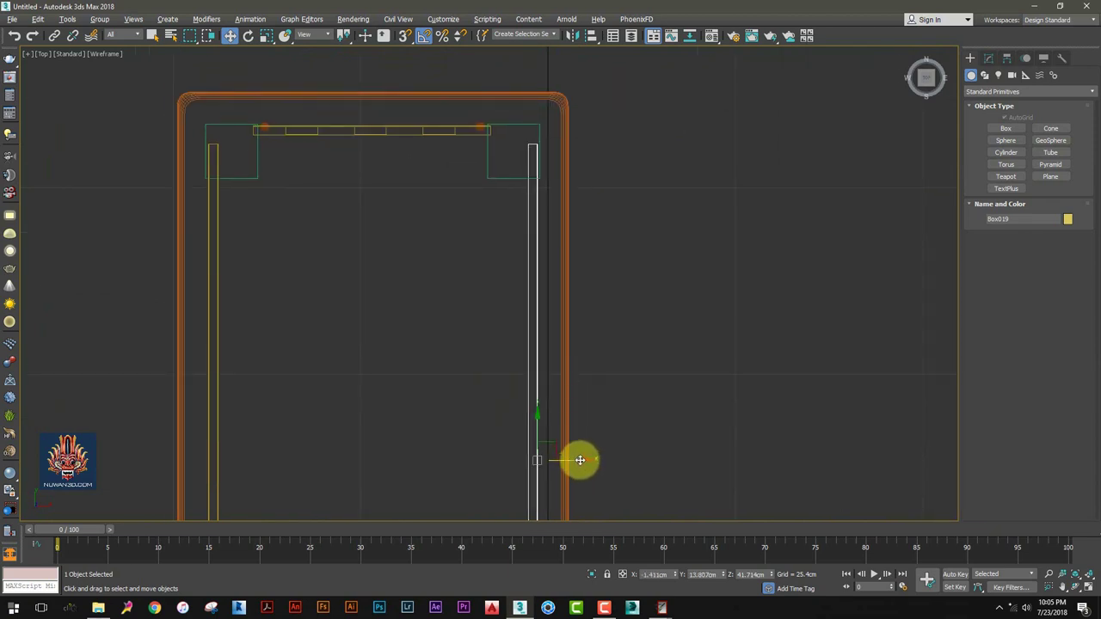
key("alt+w")
right_click(769, 472)
key("alt+w")
Select both long side beams and Shift-copy them downward as lower rails
middle_click_drag(679, 283, 695, 281, "alt")
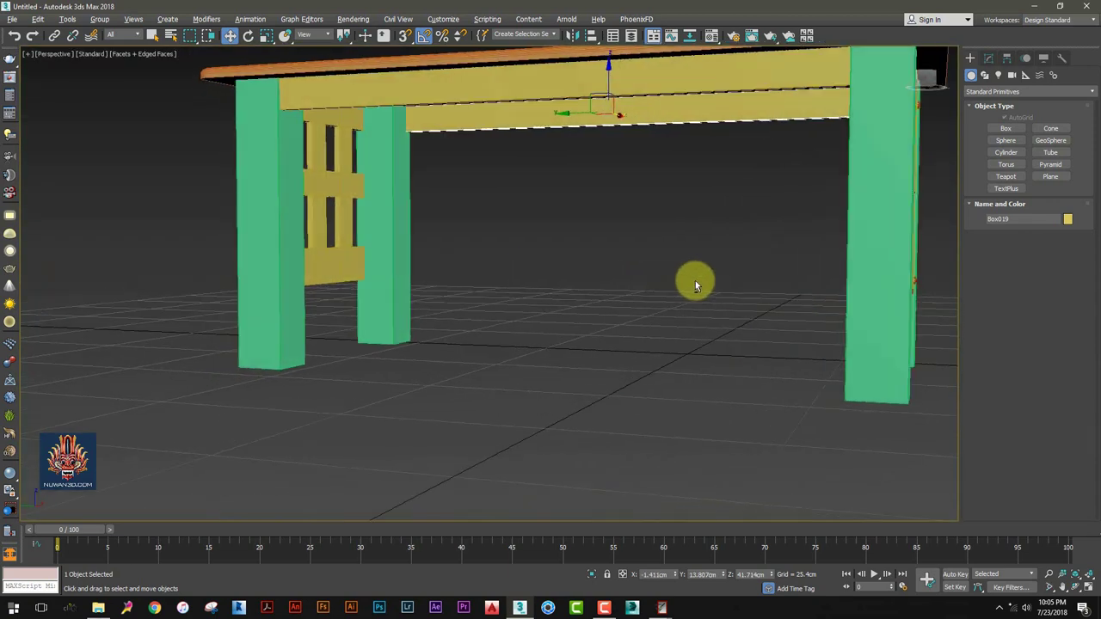
left_click(508, 93, "ctrl")
mouse_move(587, 67)
left_mouse_down("shift")
mouse_move(610, 204)
mouse_move(634, 250)
left_mouse_up("shift")
left_click(561, 355)
key("alt+w")
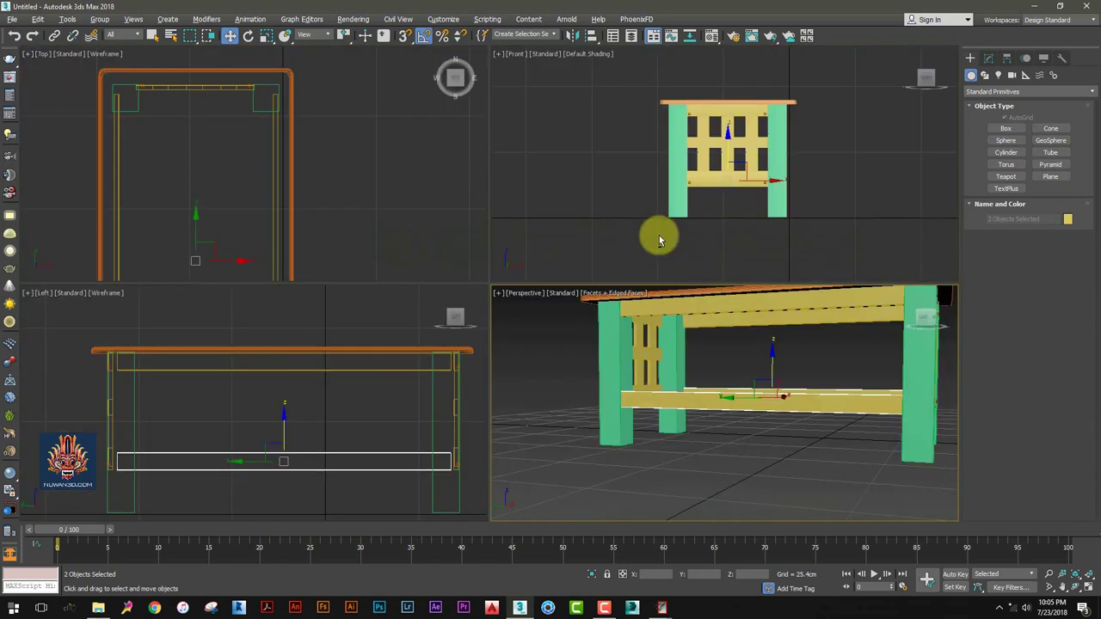
In the maximized Left view, raise the new rails slightly and scale them thinner vertically
middle_click(356, 422)
key("alt+w")
middle_click_drag(394, 289, 310, 250)
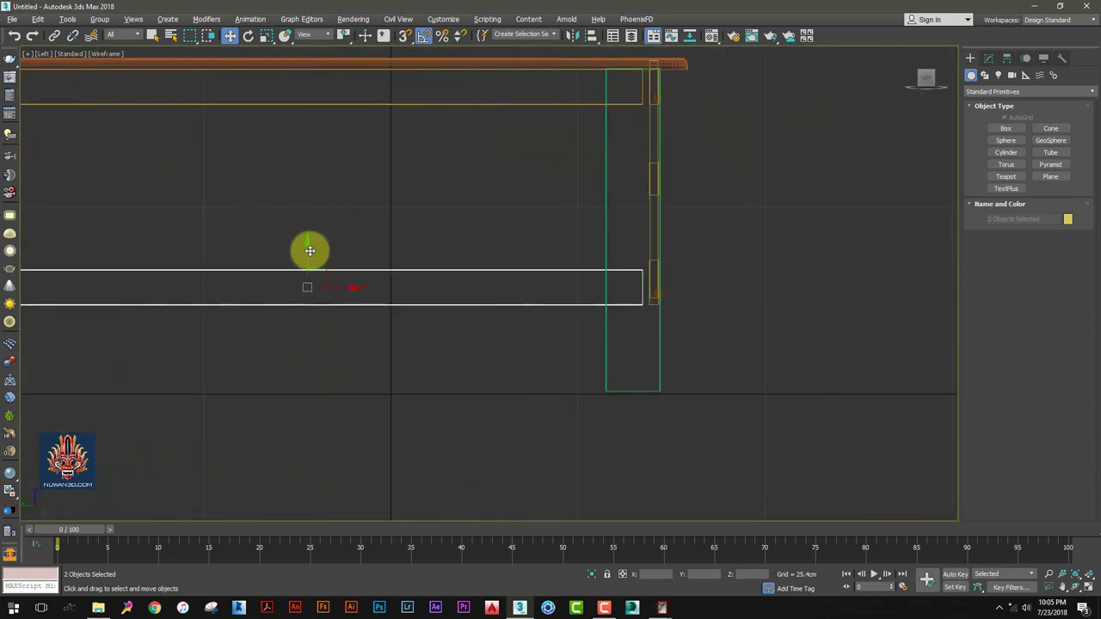
left_click_drag(315, 252, 322, 253)
middle_click_drag(305, 287, 315, 285)
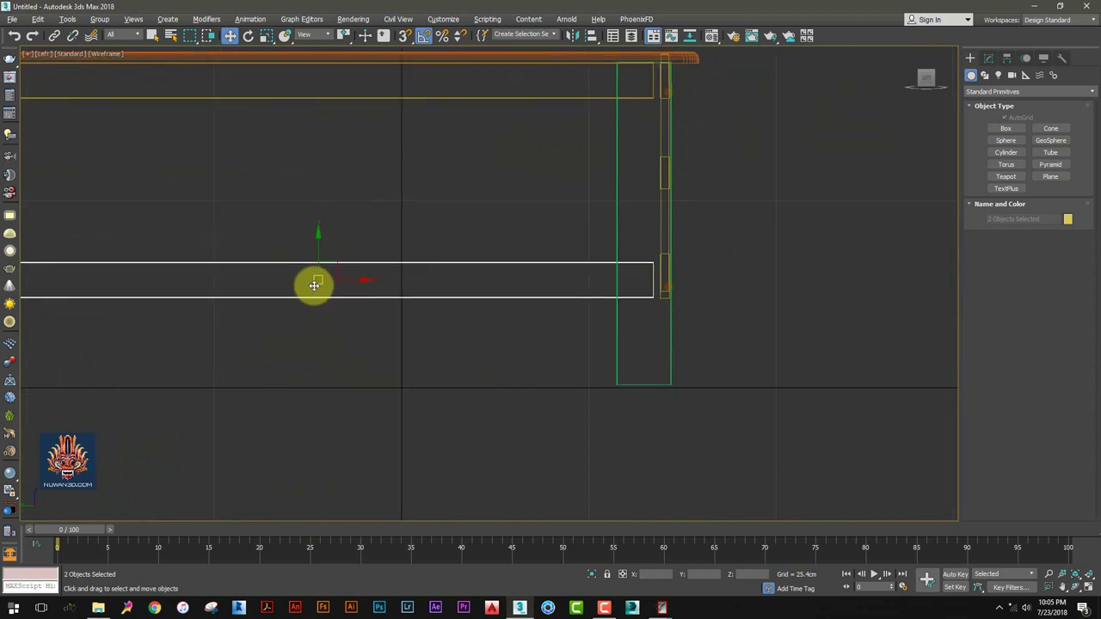
key("r")
left_click_drag(315, 238, 324, 249)
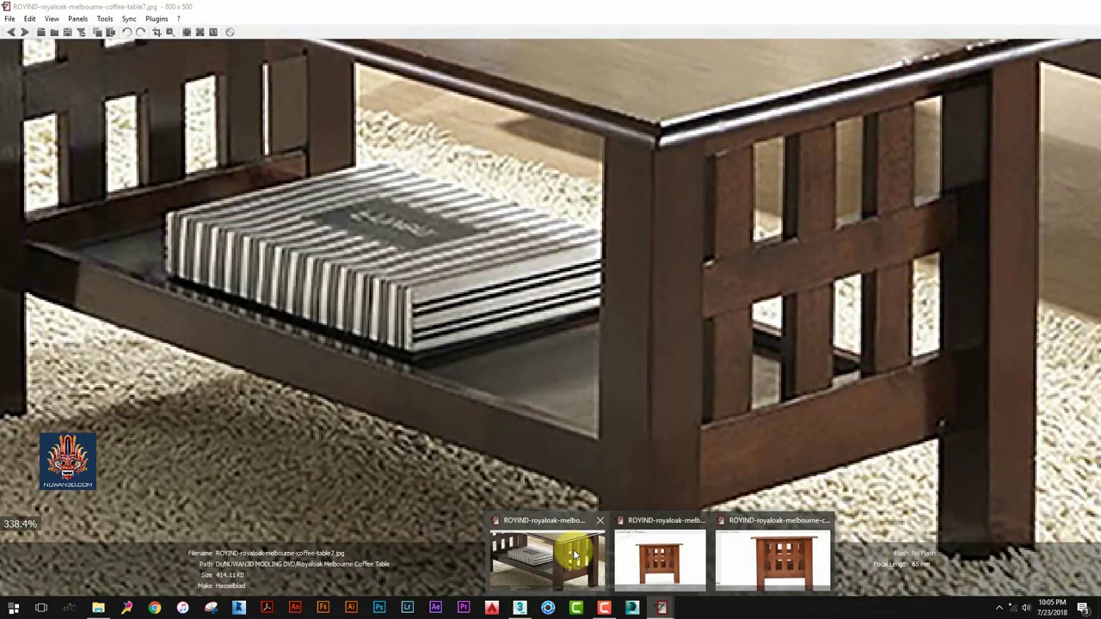
Check the shelf reference photo in the image viewer, then return to the Perspective view
mouse_move(604, 608)
left_click(688, 563)
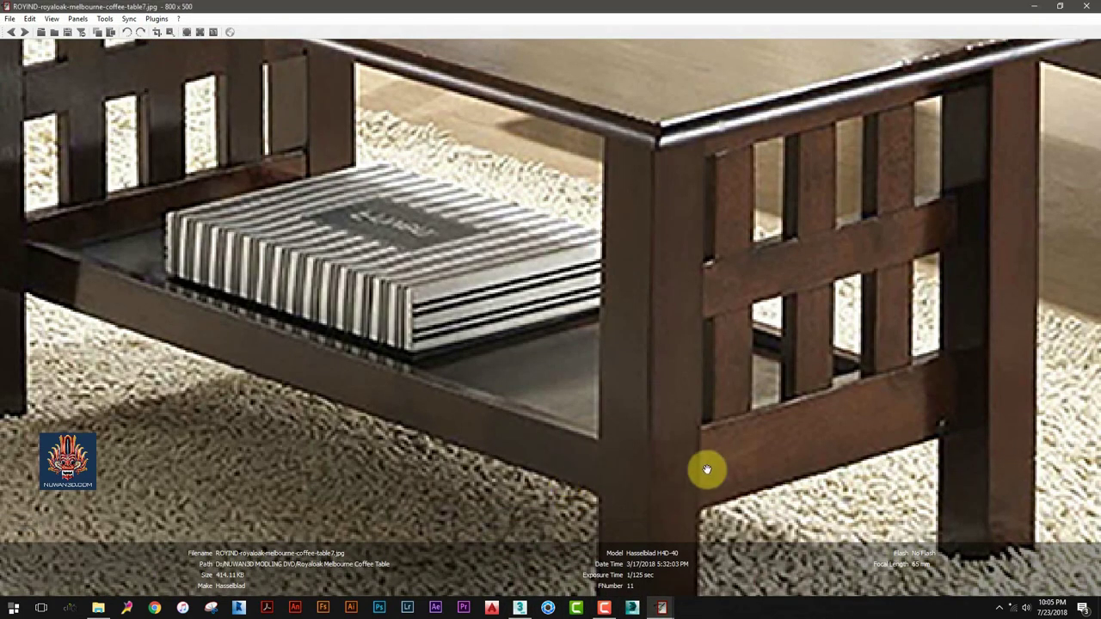
left_click(1032, 9)
key("super+shift")
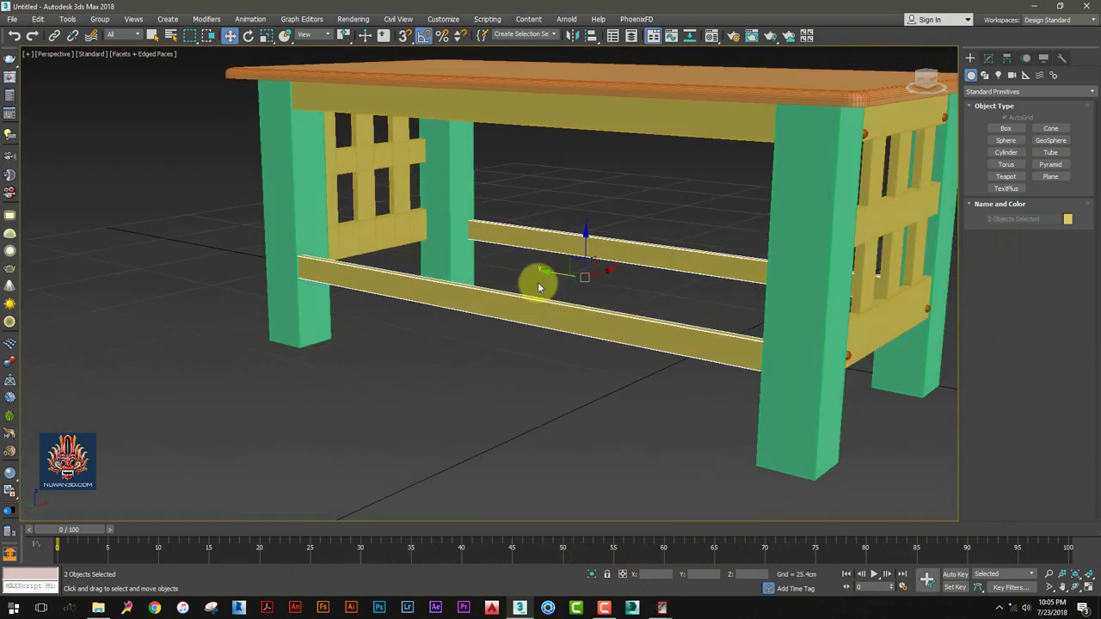
left_click(662, 608)
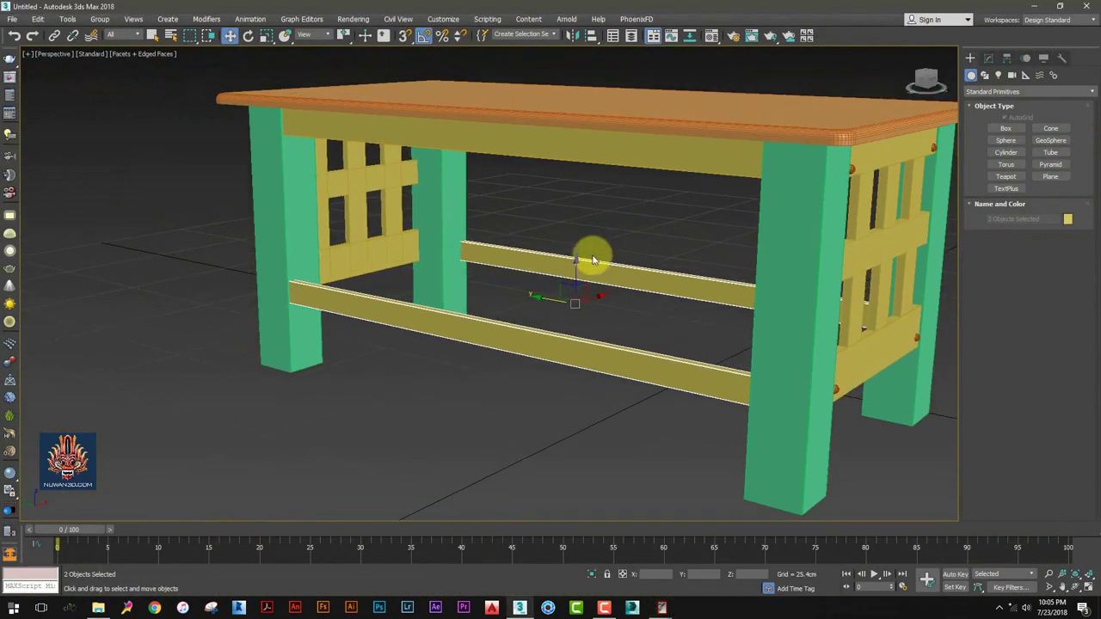
middle_click_drag(591, 260, 598, 264, "alt")
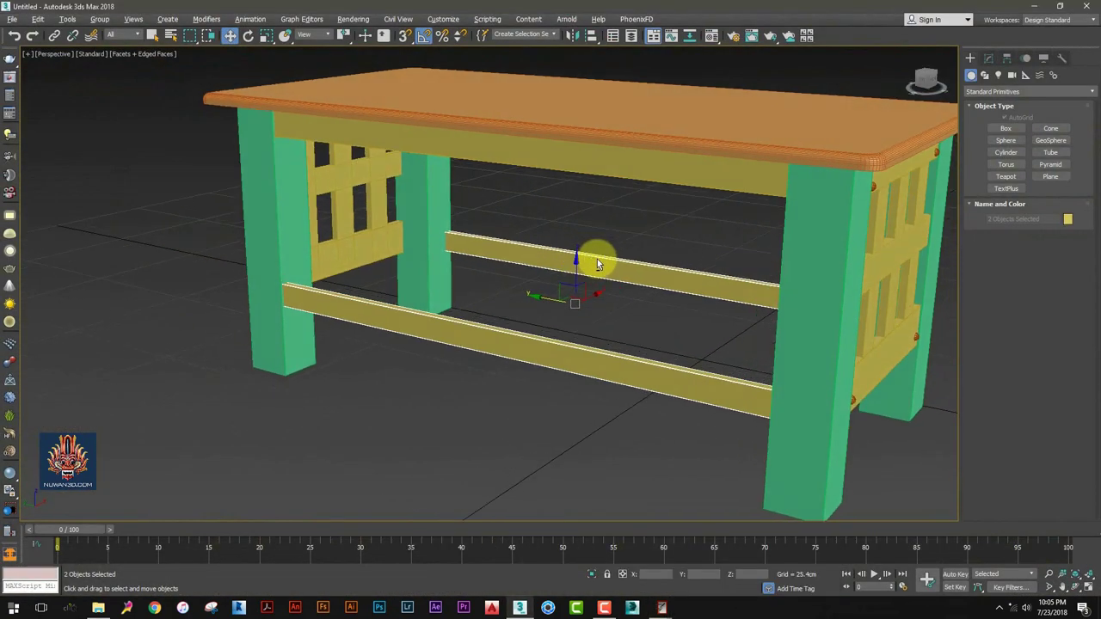
middle_click_drag(509, 263, 513, 271, "alt")
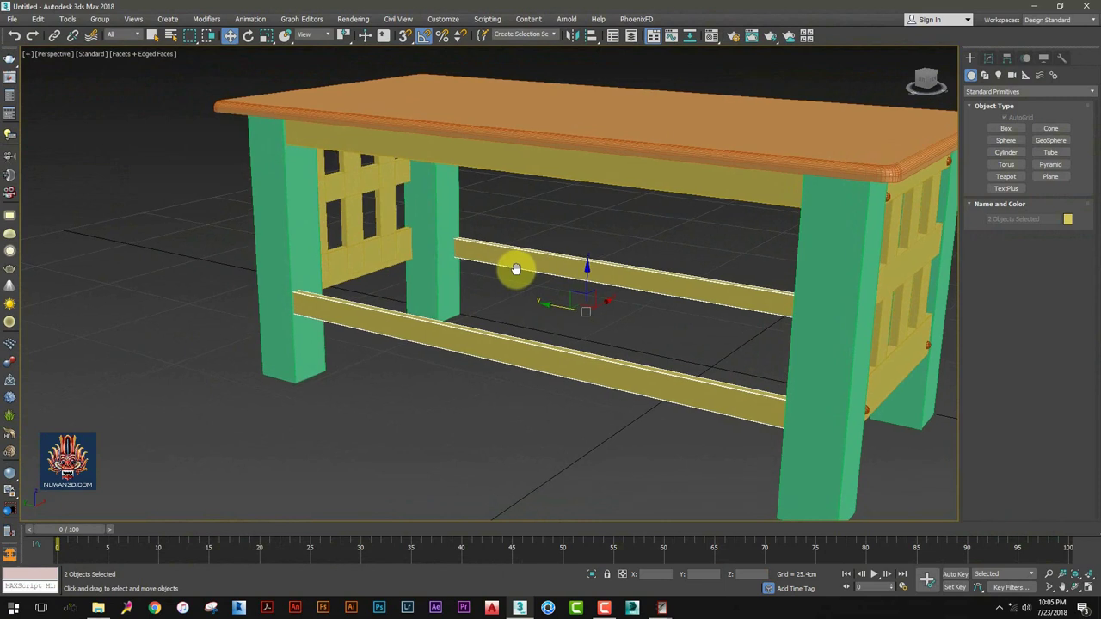
left_click(663, 232)
left_click(628, 271)
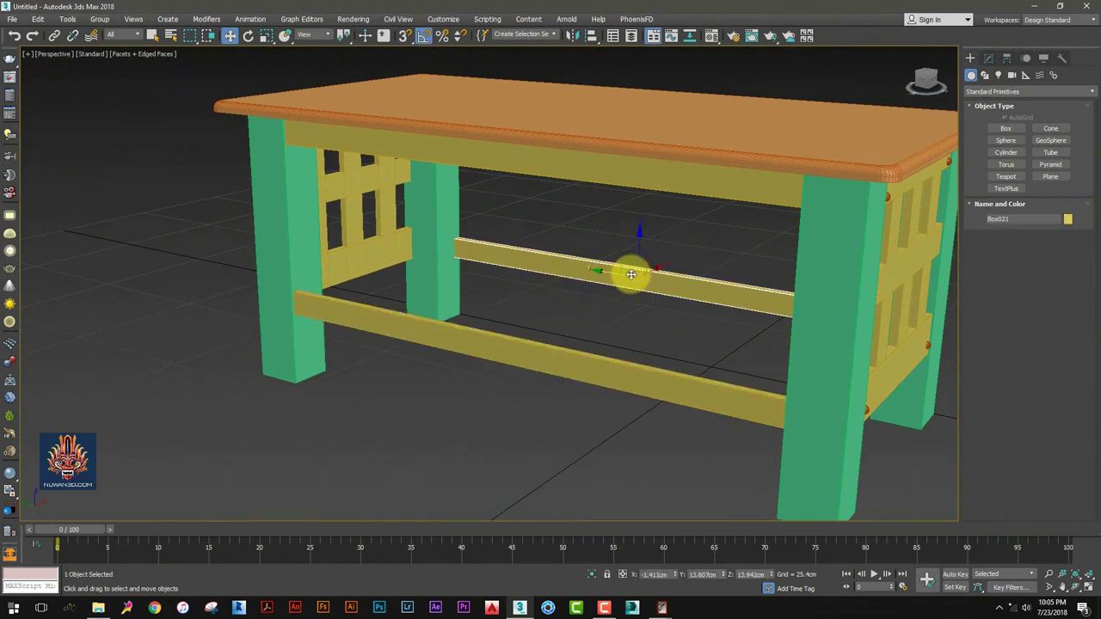
left_click(590, 352)
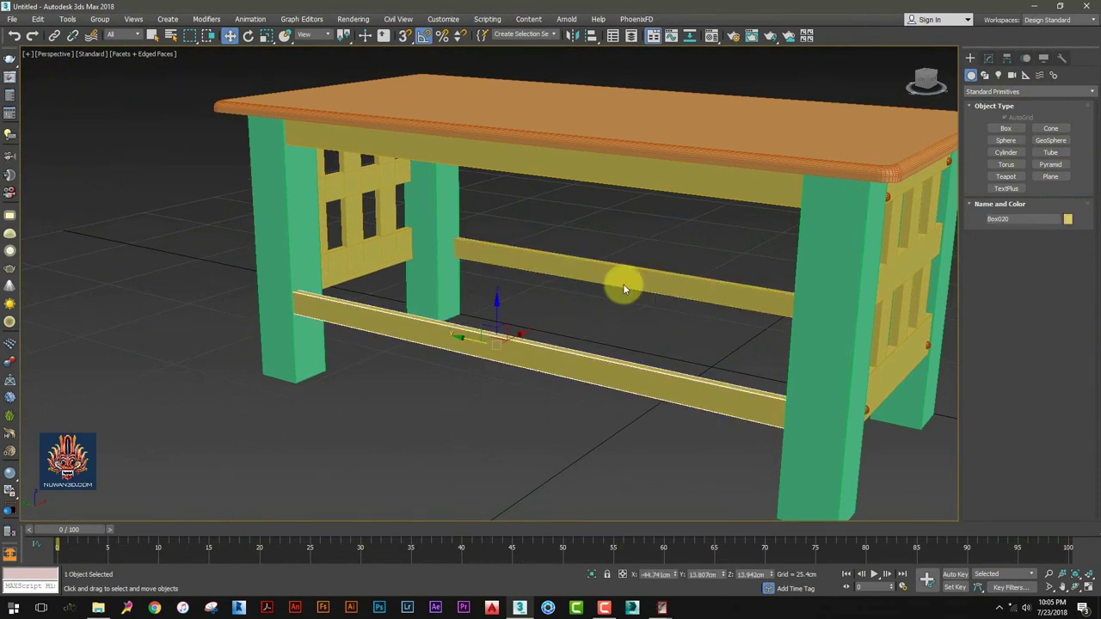
Attach the back rail to Box020 from the Modify panel, then enter Edge mode with nothing selected
left_click(988, 58)
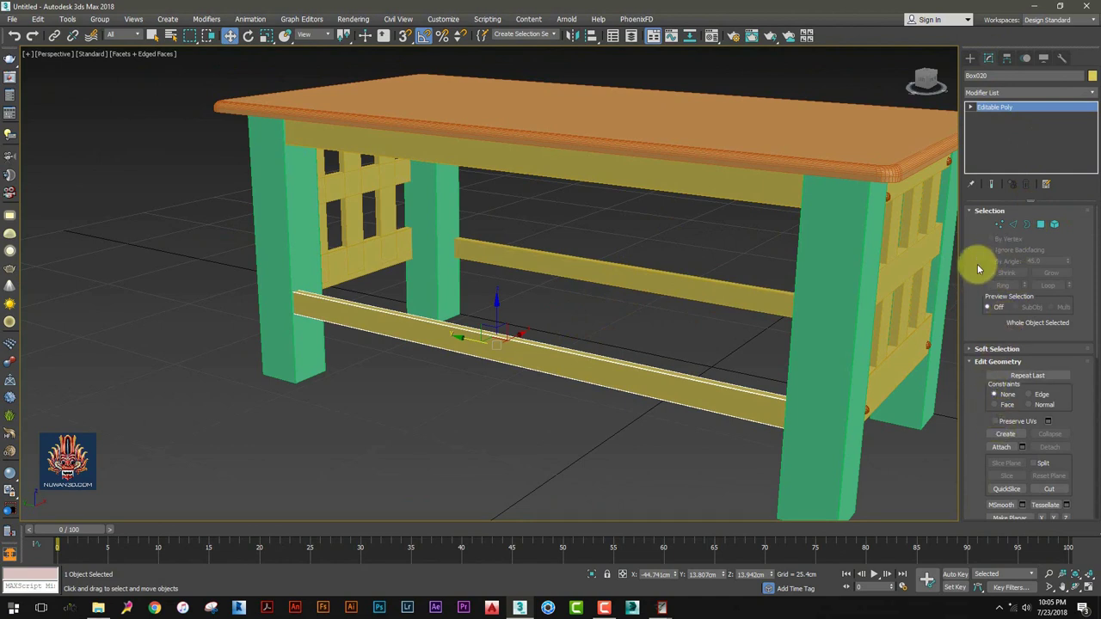
left_click_drag(978, 269, 980, 201)
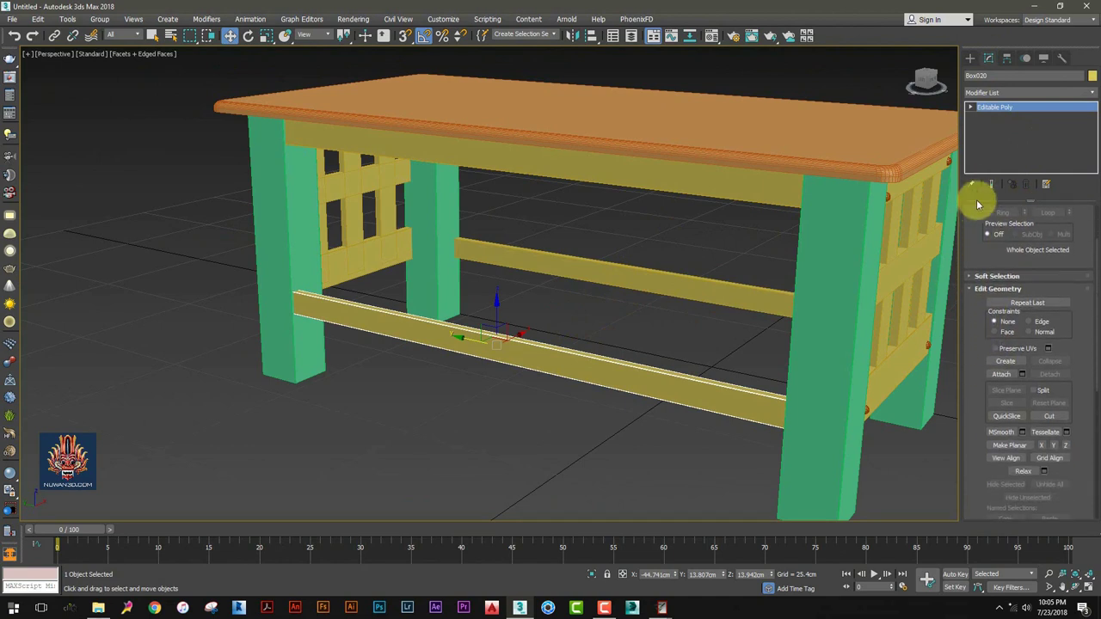
left_click(999, 375)
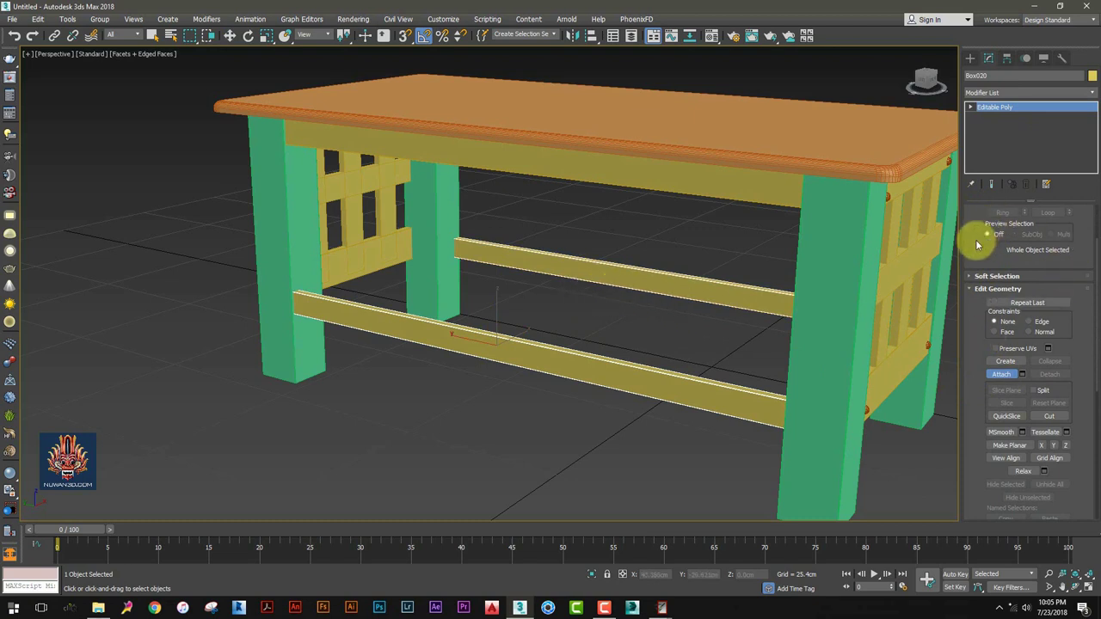
scroll(989, 241, "up", 3)
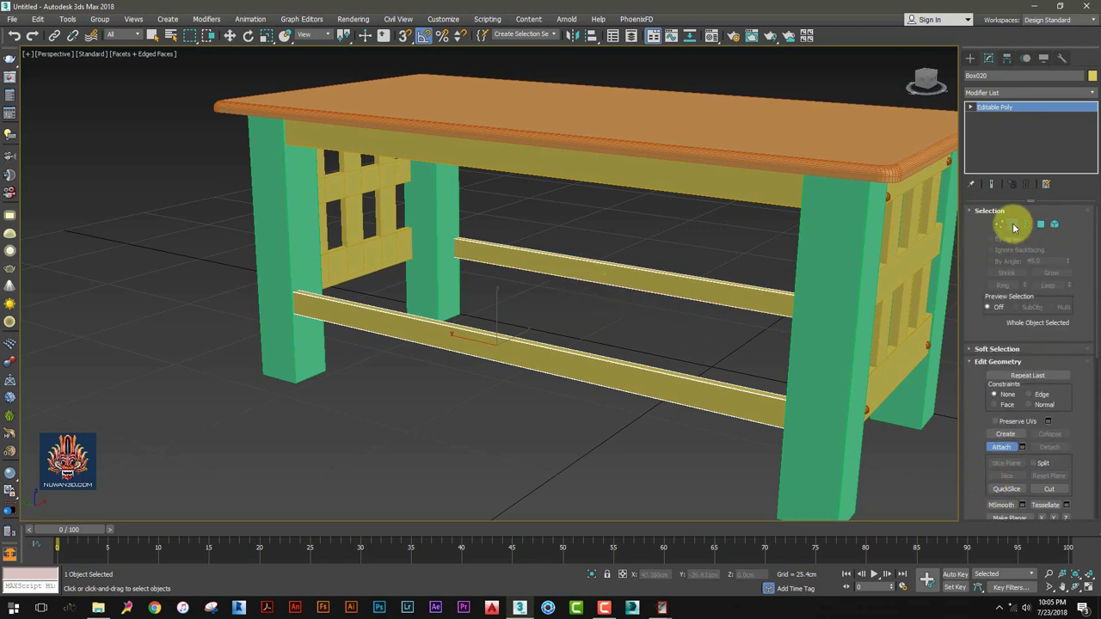
left_click(1014, 225)
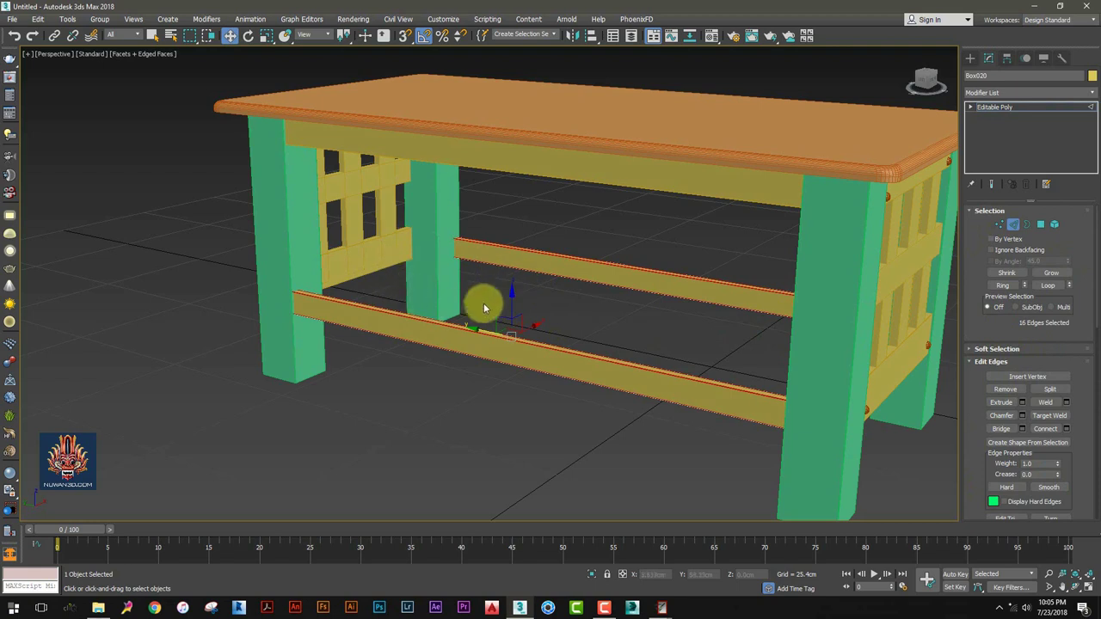
left_click(611, 310)
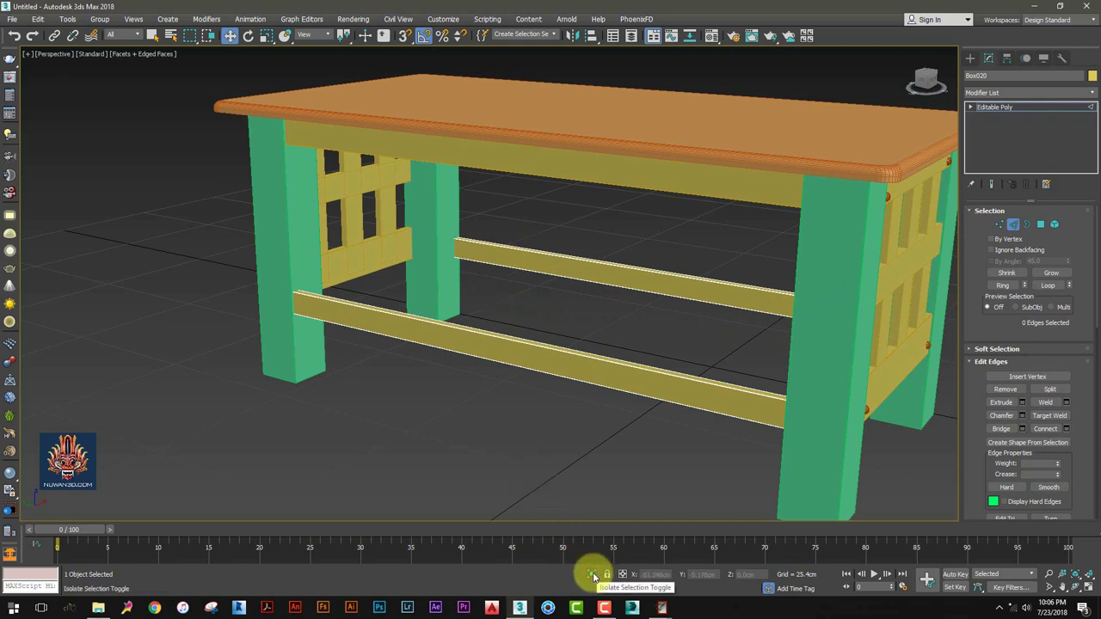
Isolate the two lower rails and try a Connect edge preview, then cancel it
left_click(592, 575)
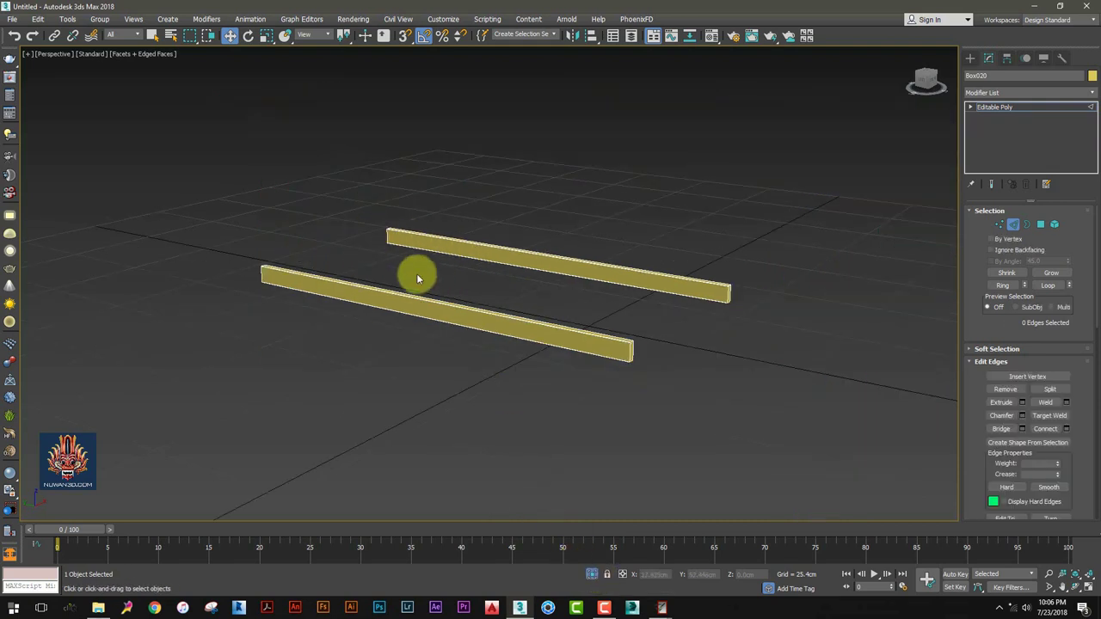
middle_click_drag(418, 257, 736, 338, "alt")
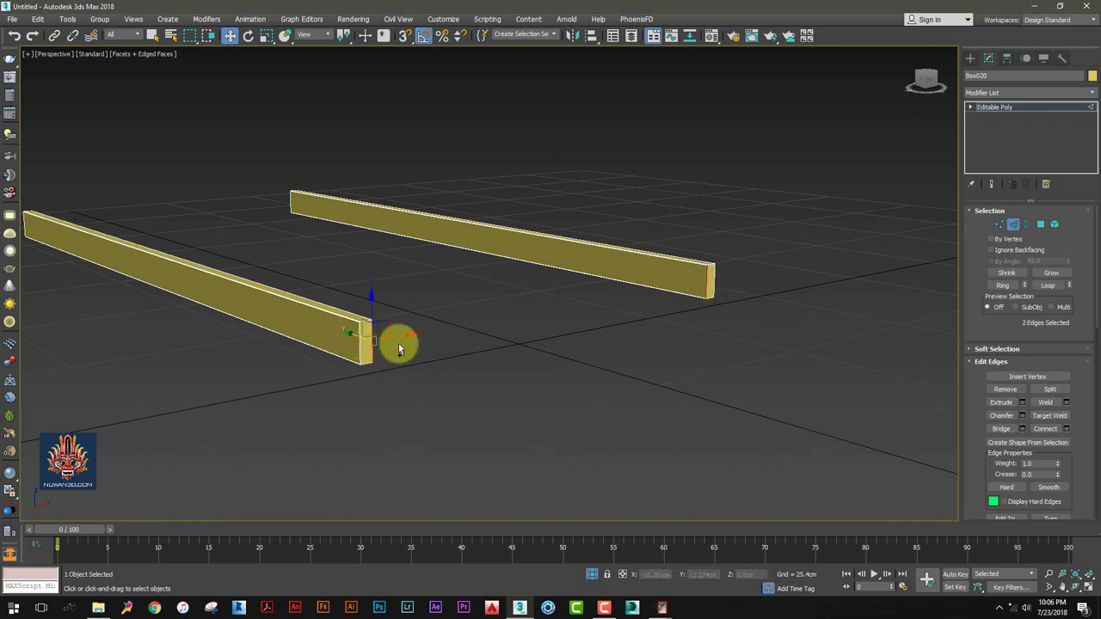
left_click(1065, 430)
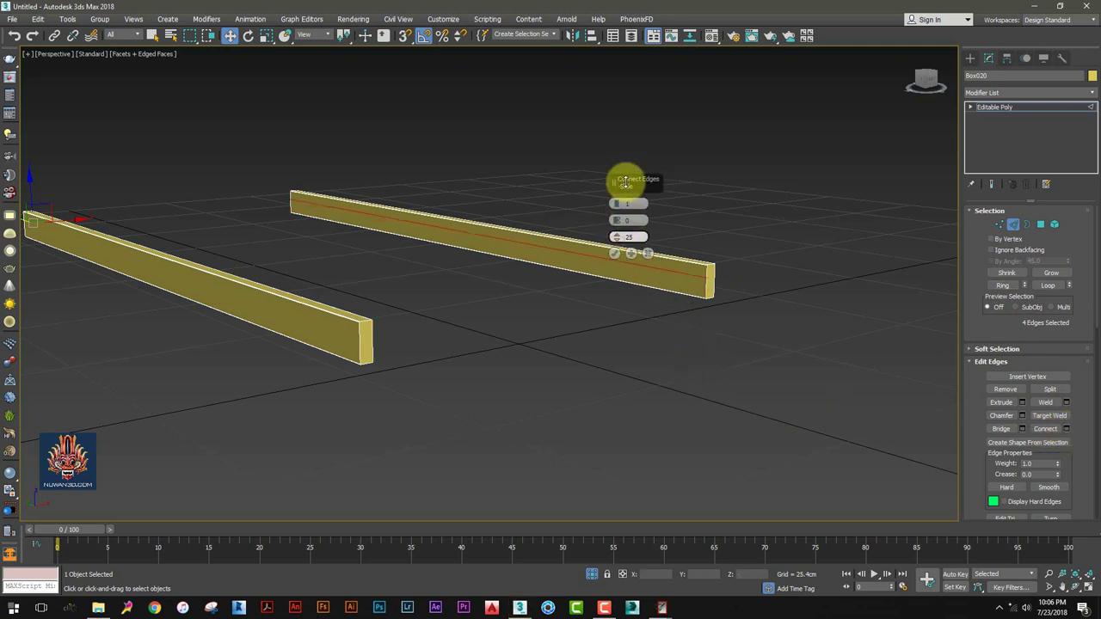
left_click(647, 253)
mouse_move(647, 253)
middle_mouse_down("alt")
mouse_move(705, 271)
mouse_move(573, 266)
mouse_move(513, 244)
mouse_move(555, 270)
mouse_move(550, 249)
mouse_move(437, 264)
middle_mouse_up("alt")
scroll(517, 247, "up", 2)
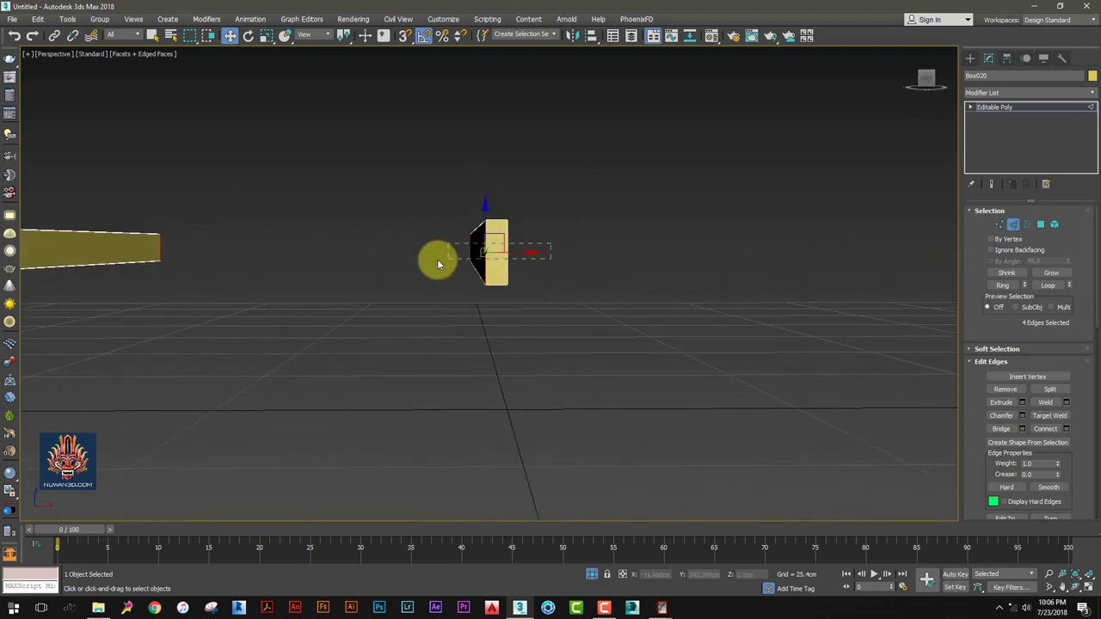
Select both rails' end edges in Front view and connect them with one edge at slide -42
key("alt+w")
left_click(752, 184)
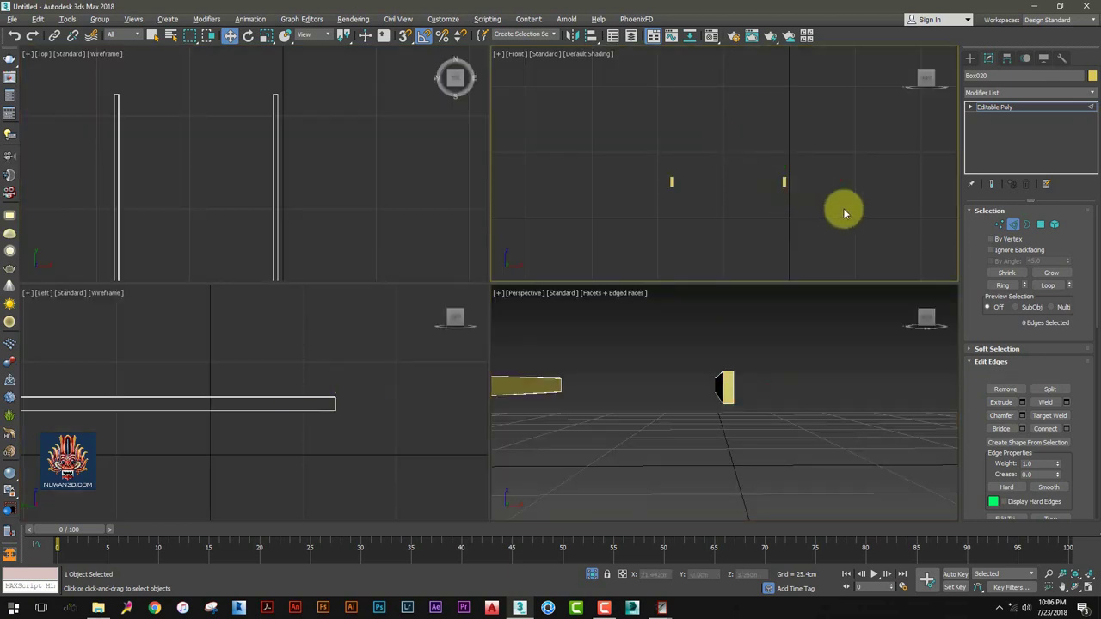
scroll(844, 213, "up", 3)
left_click_drag(772, 181, 772, 182)
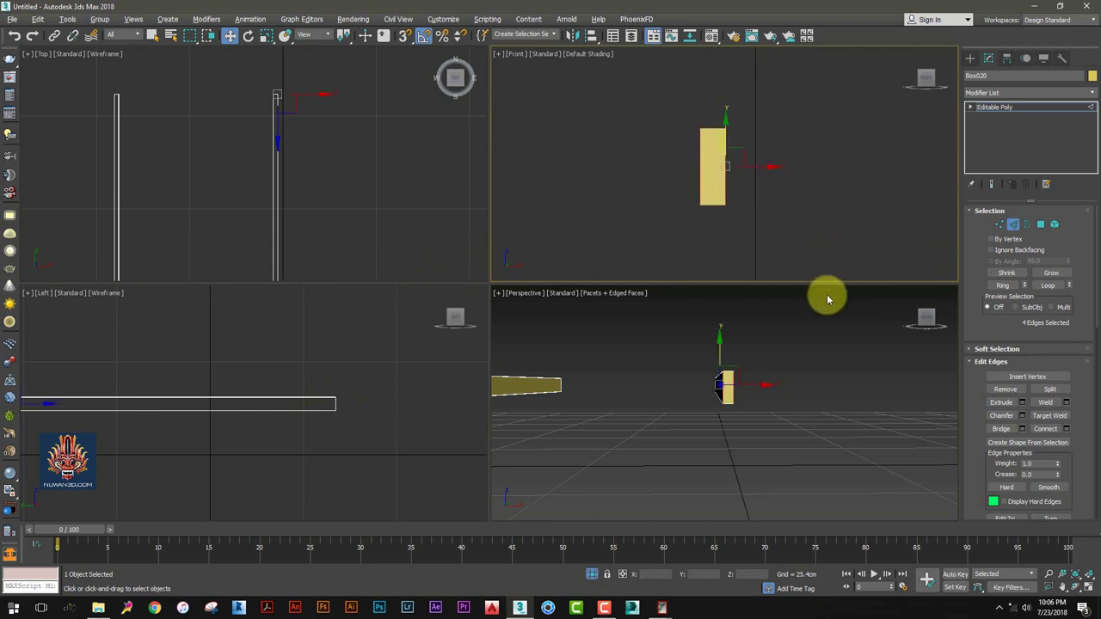
scroll(703, 341, "up", 3)
scroll(688, 222, "down", 3)
middle_click_drag(688, 221, 621, 226)
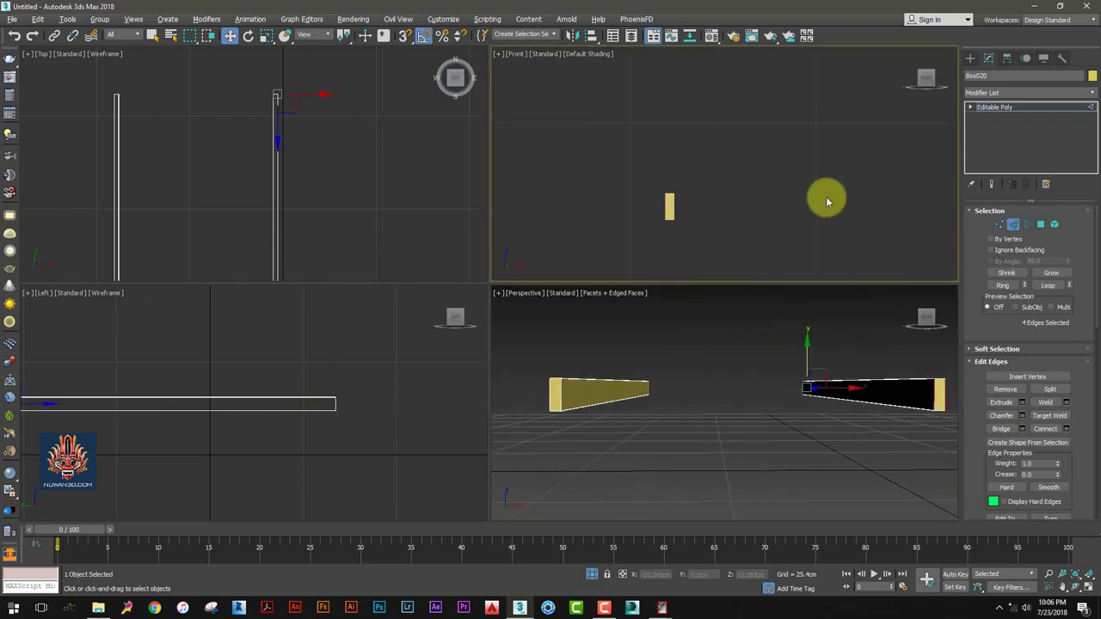
left_click_drag(681, 204, 644, 212, "ctrl")
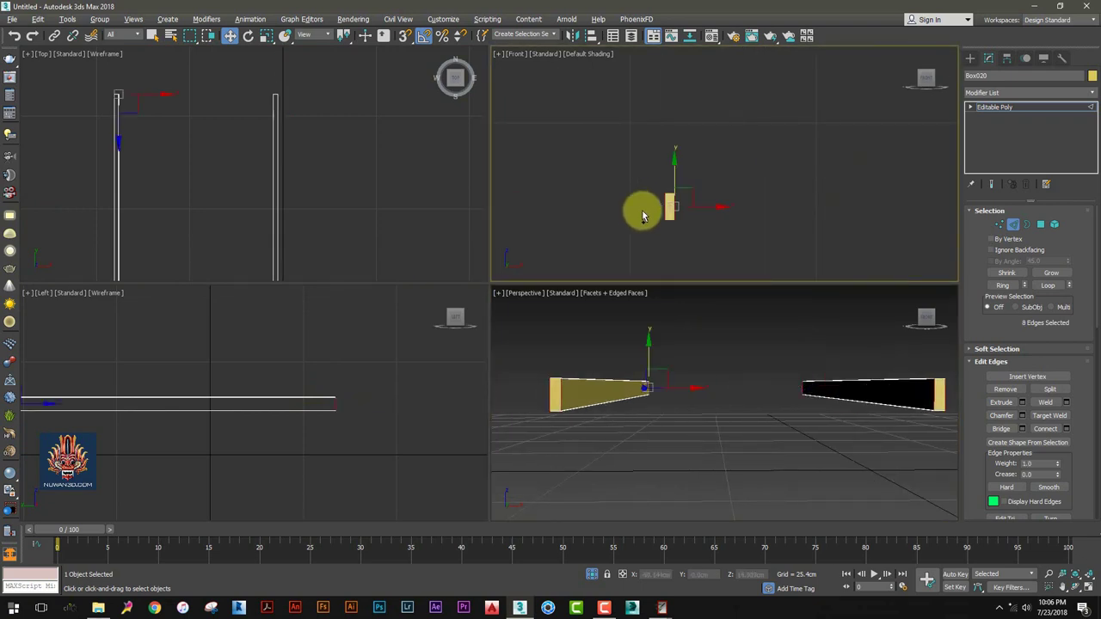
left_click(1067, 428)
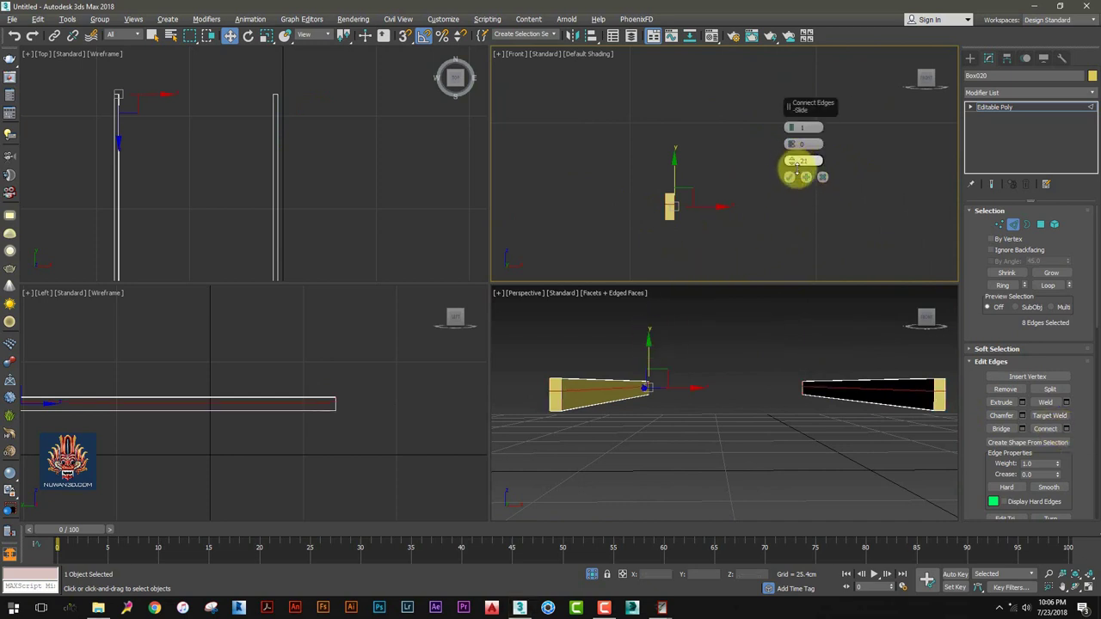
left_click_drag(793, 162, 825, 305)
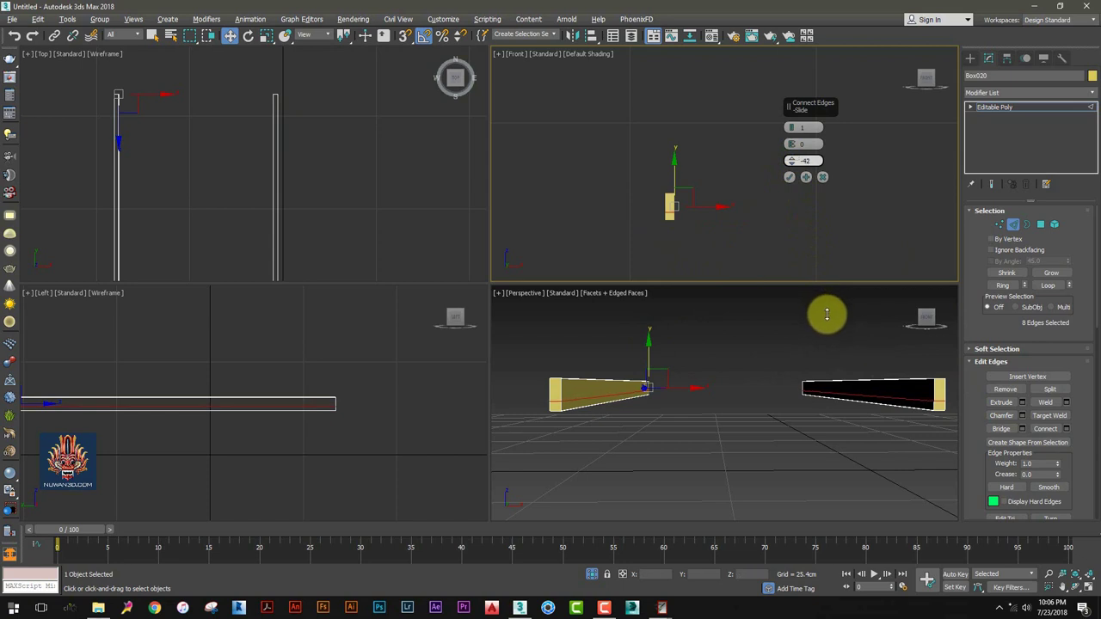
left_click(789, 177)
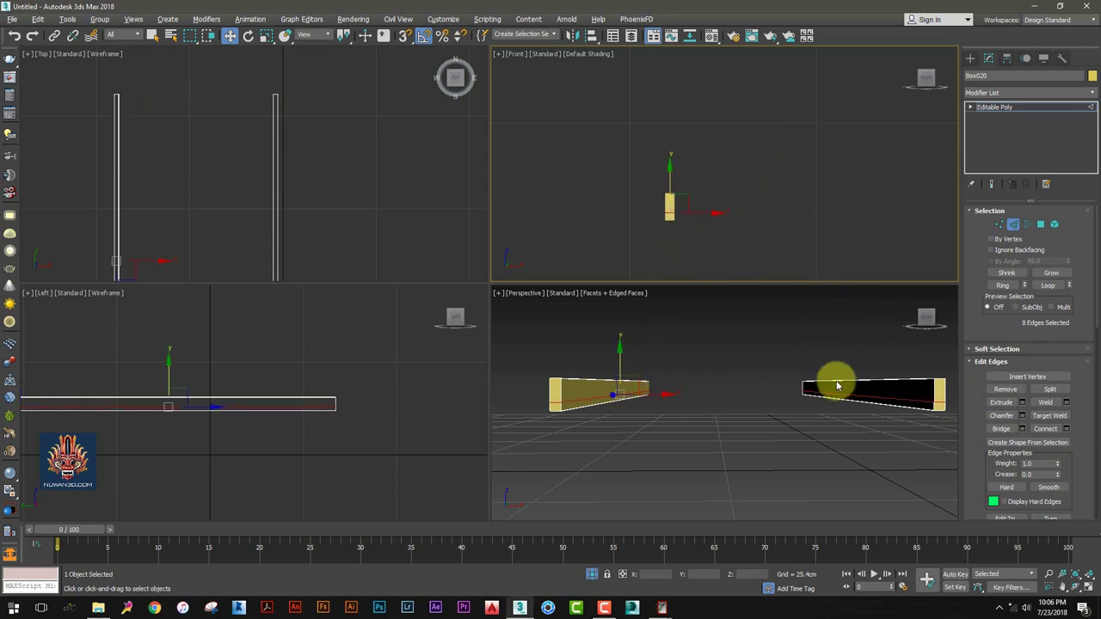
right_click(836, 383)
Select the inner bottom polygons of the right and left rails and Bridge them into a shelf
key("alt+w")
left_click(1040, 225)
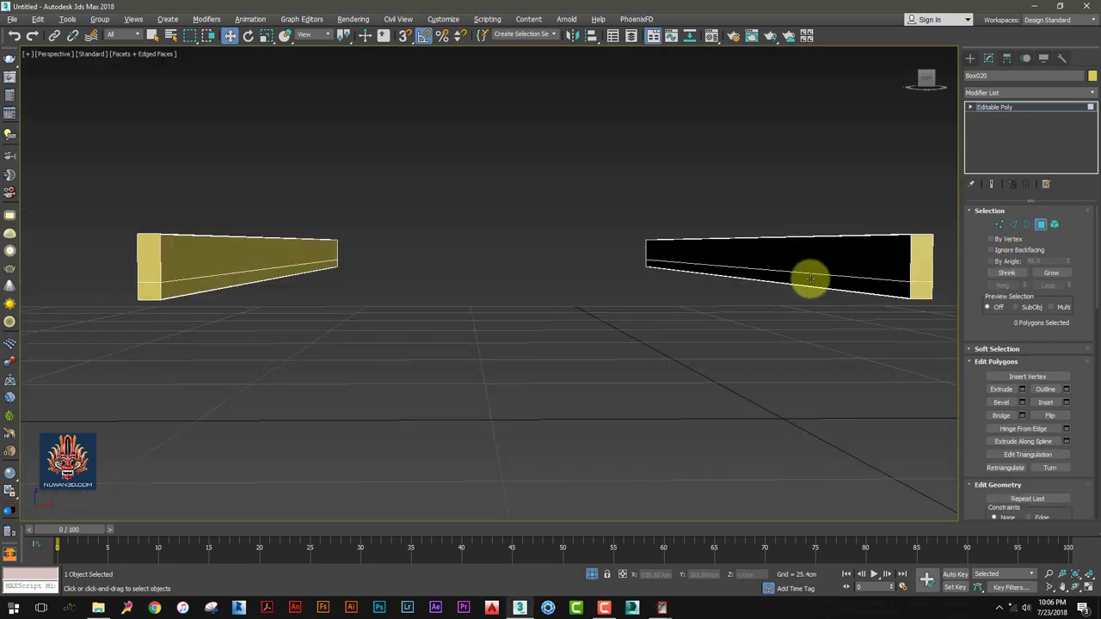
left_click(860, 289)
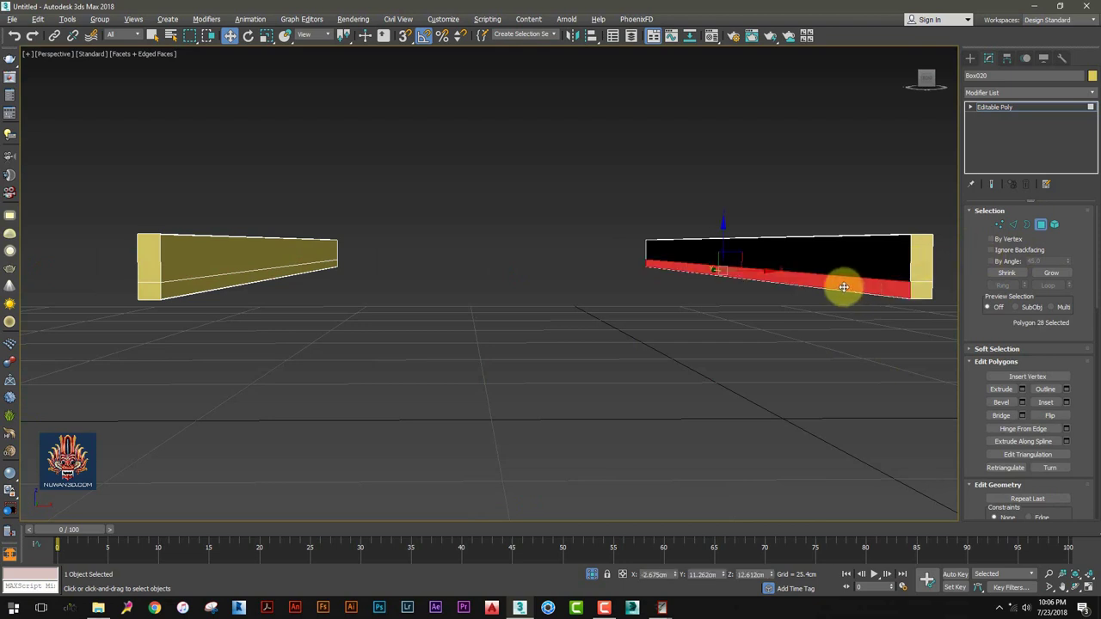
left_click(196, 286, "ctrl")
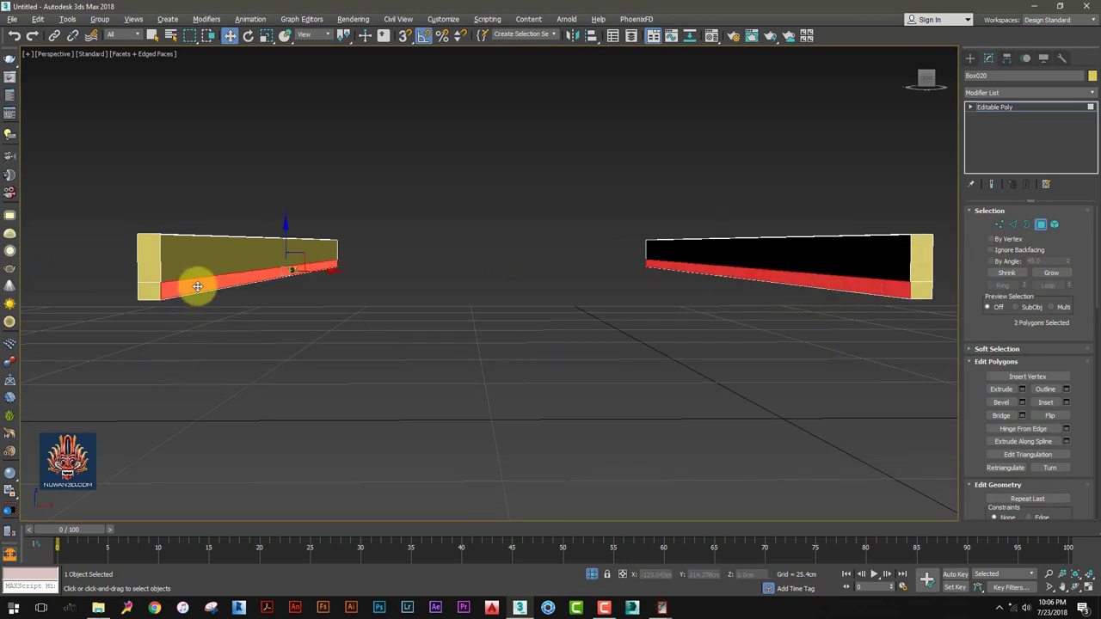
left_click(1000, 416)
middle_click_drag(766, 315, 821, 342, "alt")
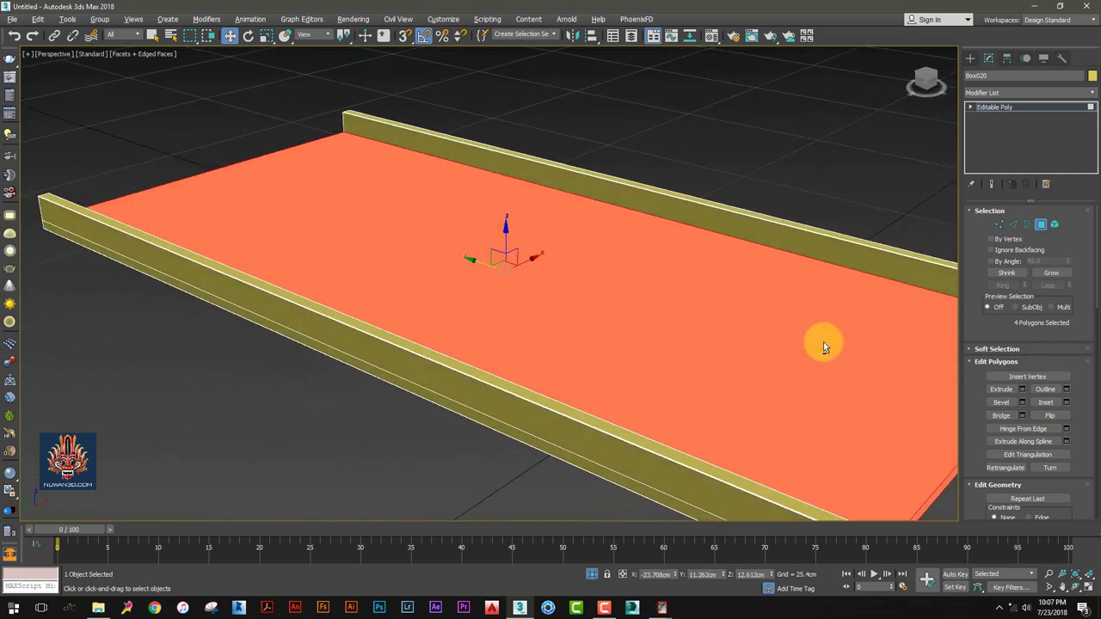
left_click(969, 58)
left_click(752, 137)
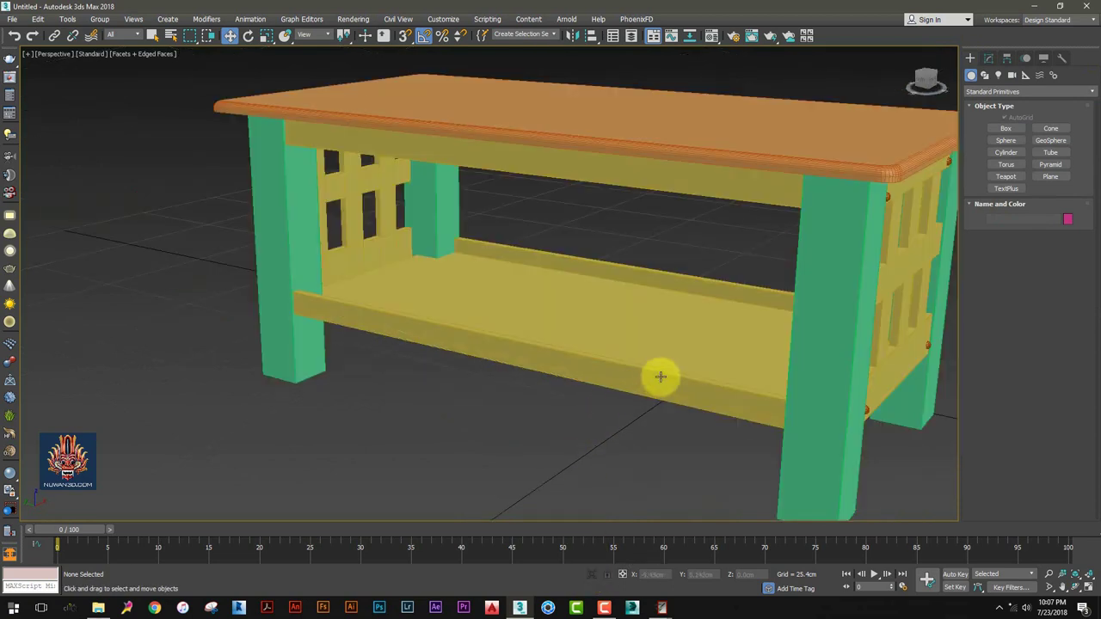
Move the shelf's vertices in Vertex mode so its ends meet the legs, checking from several angles
mouse_move(660, 376)
middle_mouse_down("alt")
mouse_move(596, 344)
mouse_move(609, 349)
middle_mouse_up("alt")
left_click(442, 336)
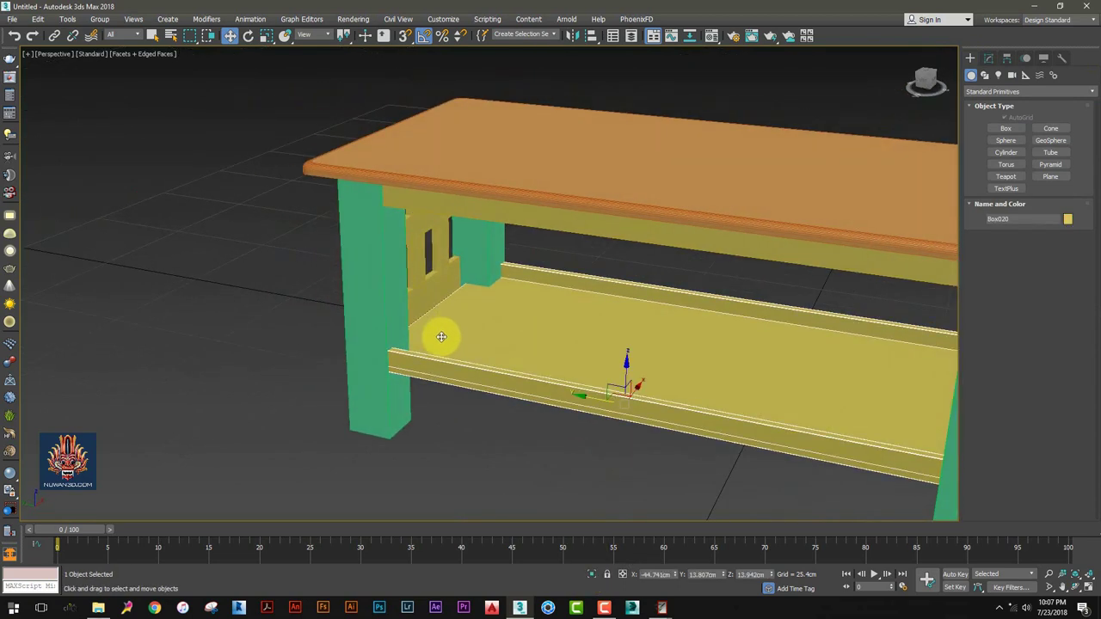
scroll(465, 344, "up", 2)
key("1")
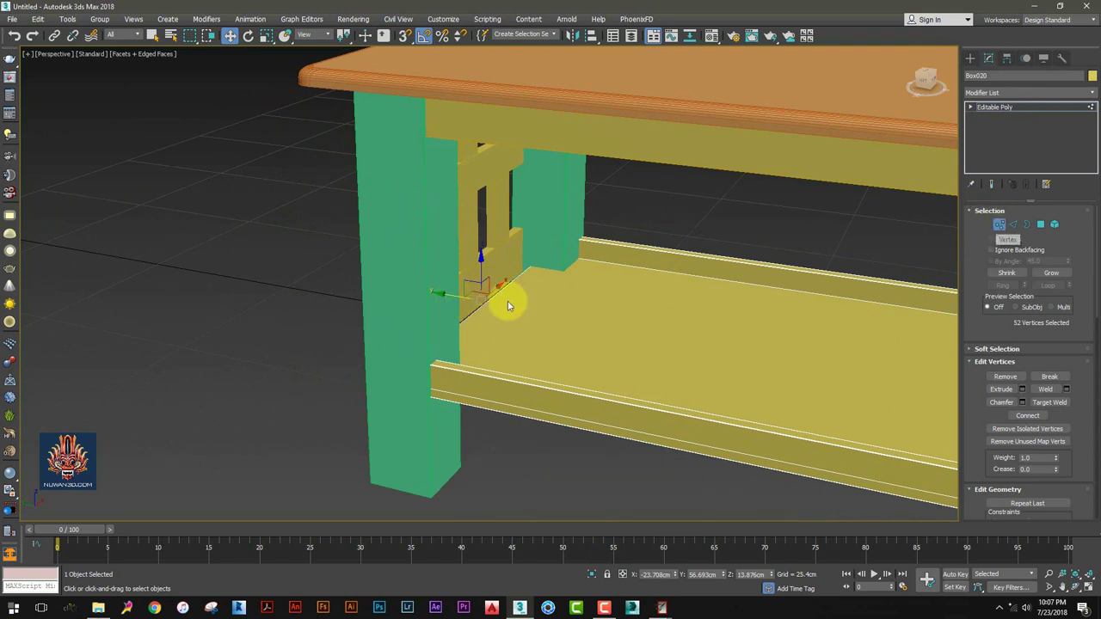
mouse_move(450, 300)
left_mouse_down()
mouse_move(516, 340)
mouse_move(461, 312)
mouse_move(444, 320)
left_mouse_up()
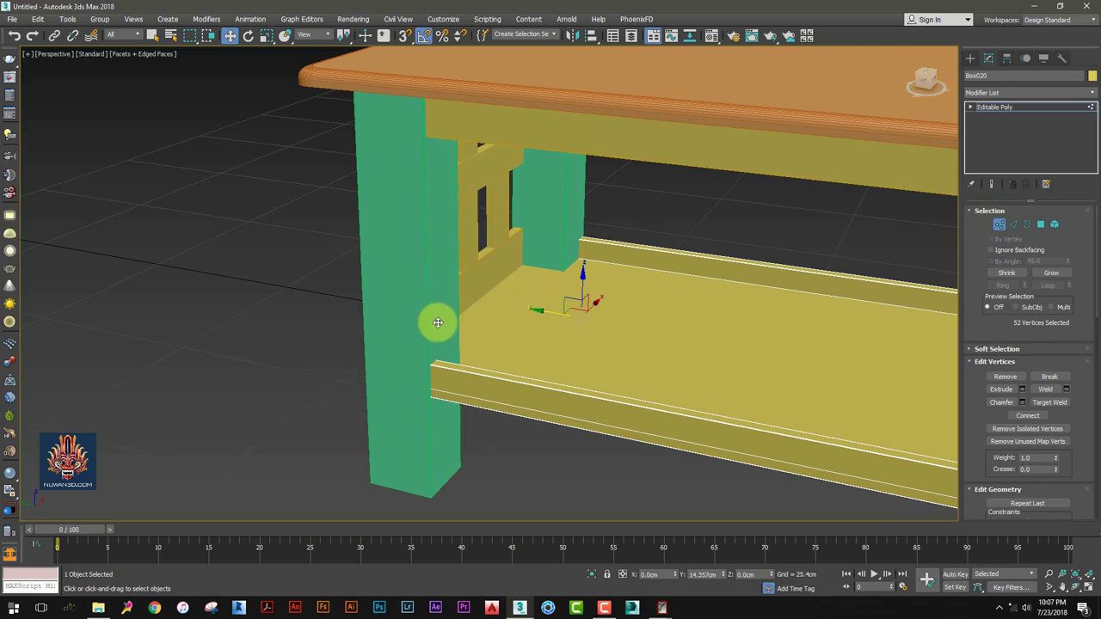
middle_click_drag(481, 322, 585, 315, "alt")
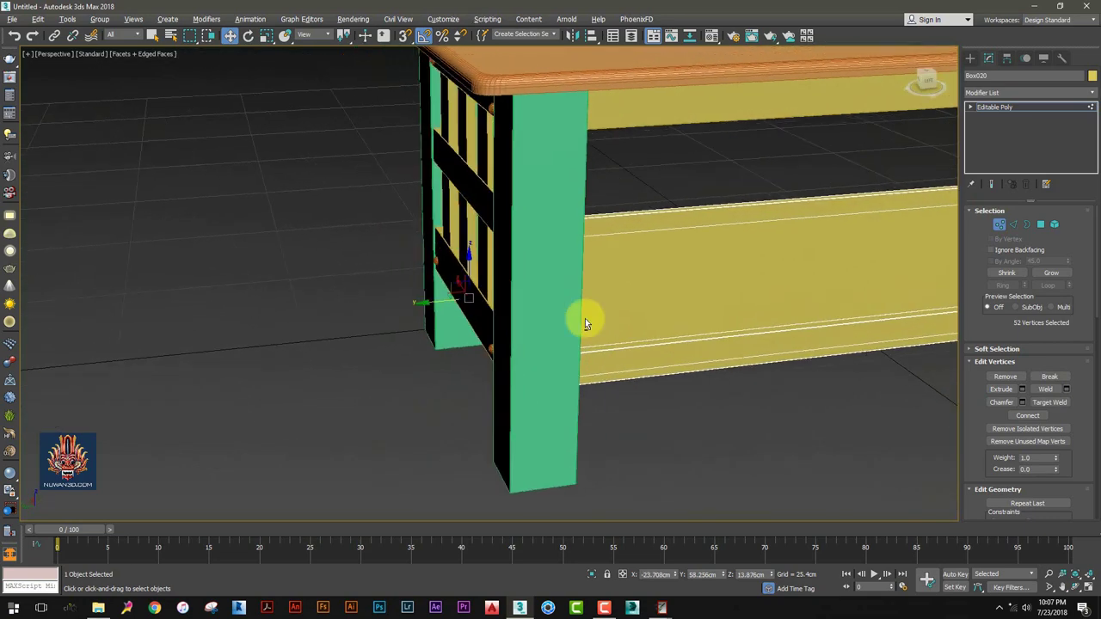
scroll(672, 296, "down", 5)
scroll(602, 258, "up", 1)
scroll(634, 319, "up", 3)
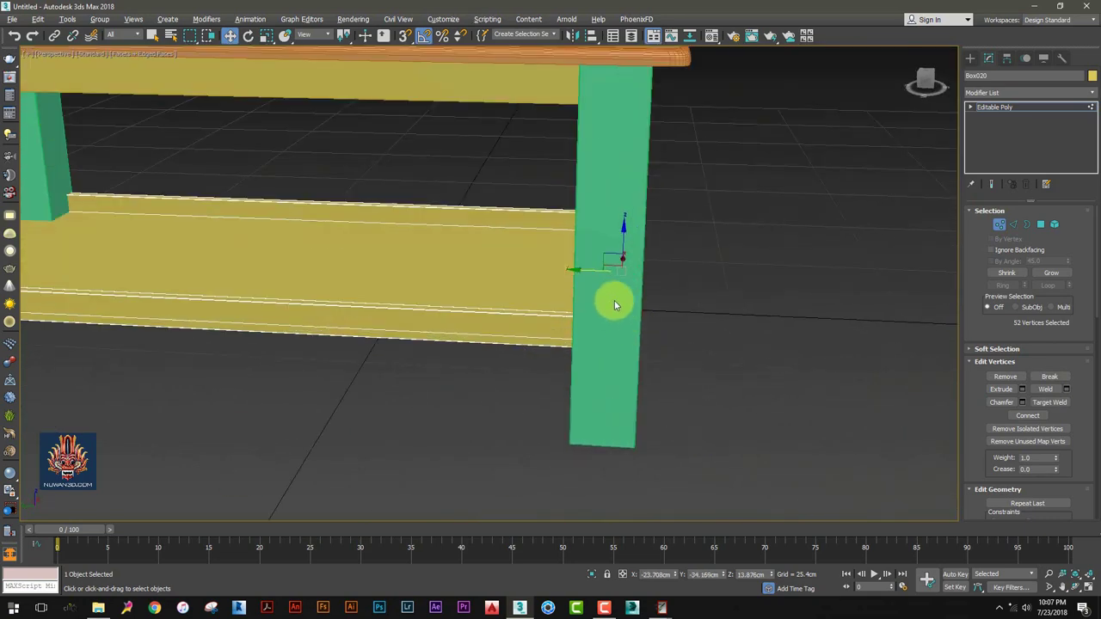
scroll(611, 300, "up", 3)
scroll(607, 274, "up", 1)
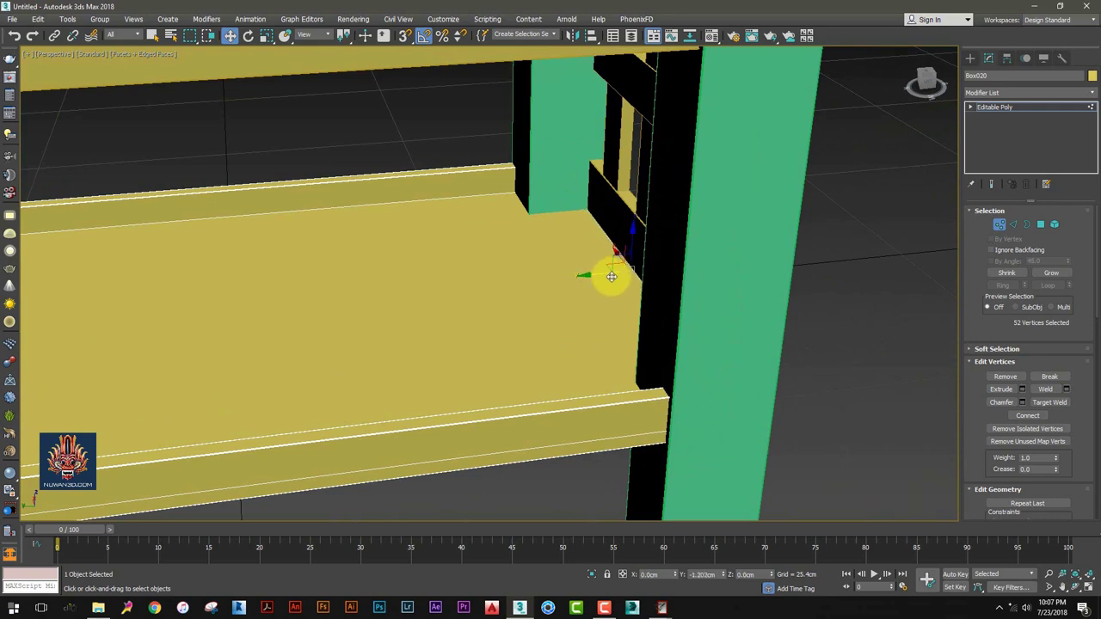
scroll(619, 292, "down", 8)
middle_click_drag(651, 332, 615, 307, "alt")
left_click(970, 58)
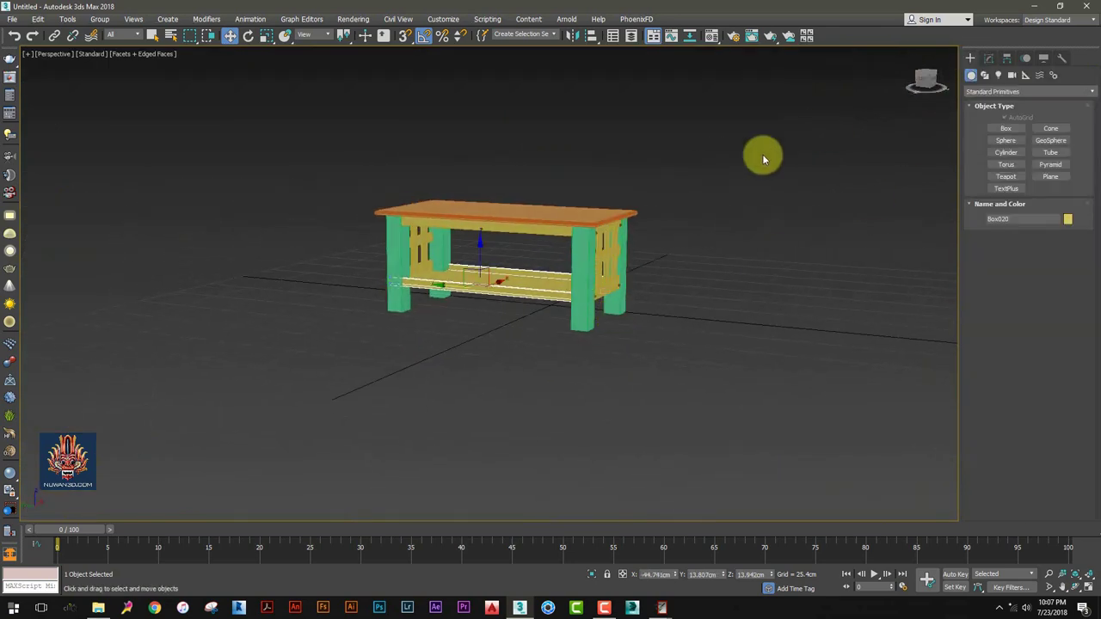
left_click(763, 154)
mouse_move(544, 259)
middle_mouse_down("alt")
mouse_move(423, 256)
mouse_move(555, 269)
mouse_move(546, 210)
middle_mouse_up("alt")
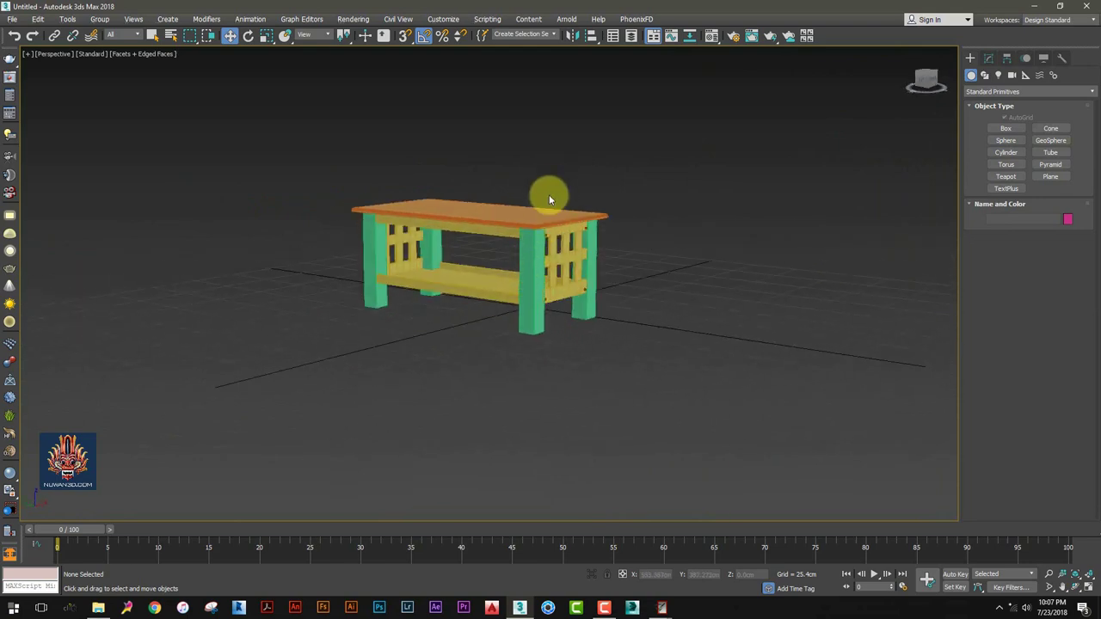
scroll(557, 245, "up", 4)
scroll(556, 273, "down", 3)
mouse_move(535, 253)
middle_mouse_down("alt")
mouse_move(593, 250)
mouse_move(526, 249)
middle_mouse_up("alt")
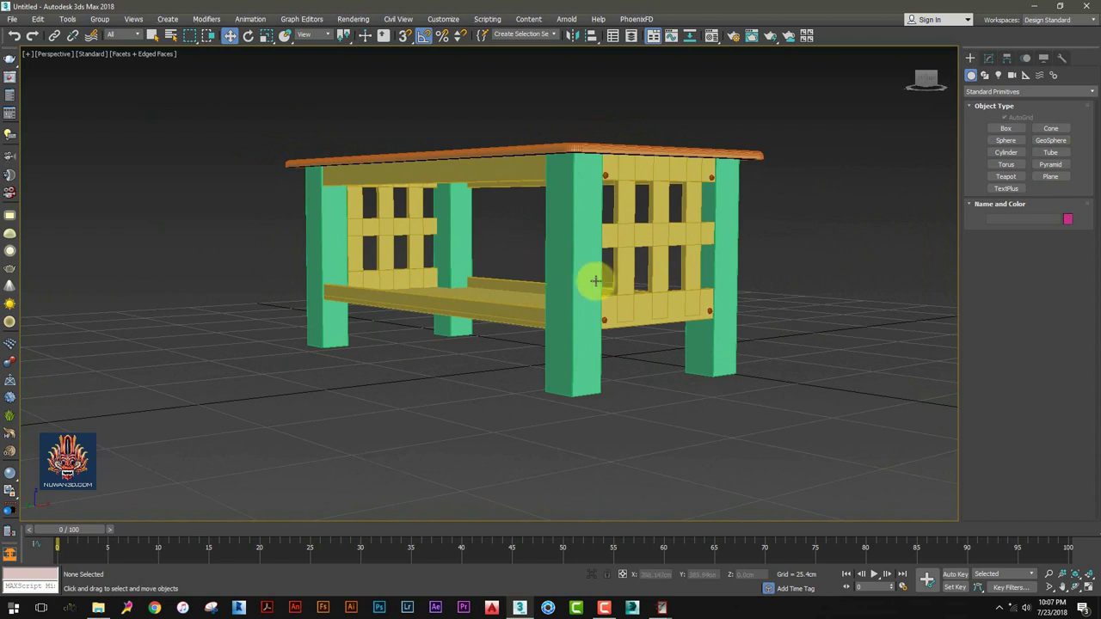
mouse_move(597, 278)
middle_mouse_down("alt")
mouse_move(622, 302)
mouse_move(652, 306)
middle_mouse_up("alt")
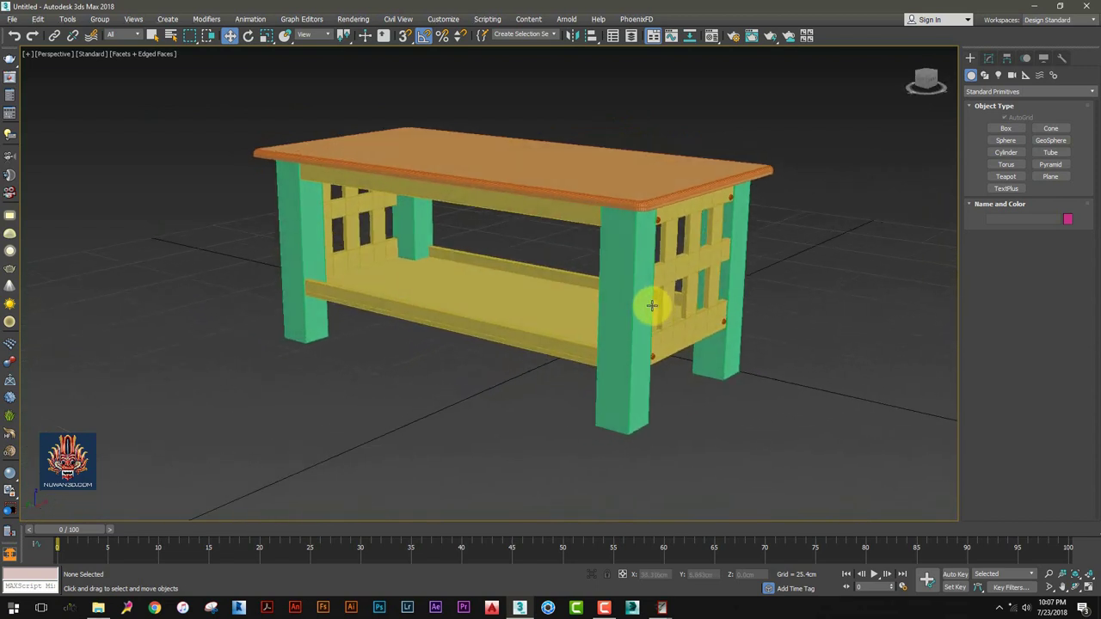
mouse_move(661, 608)
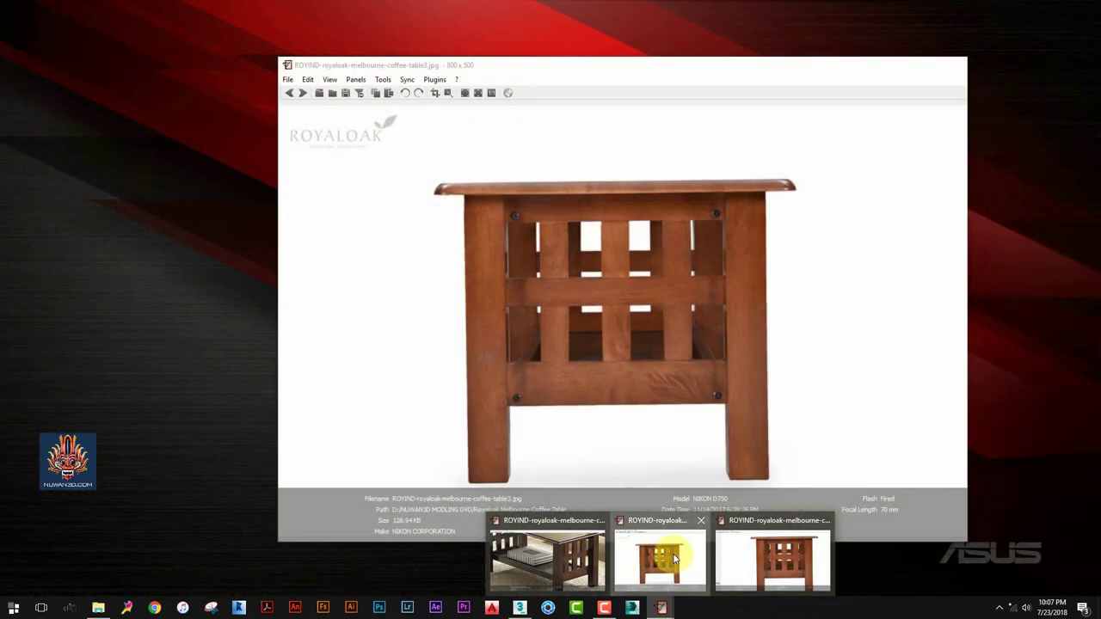
left_click(661, 559)
scroll(561, 209, "up", 2)
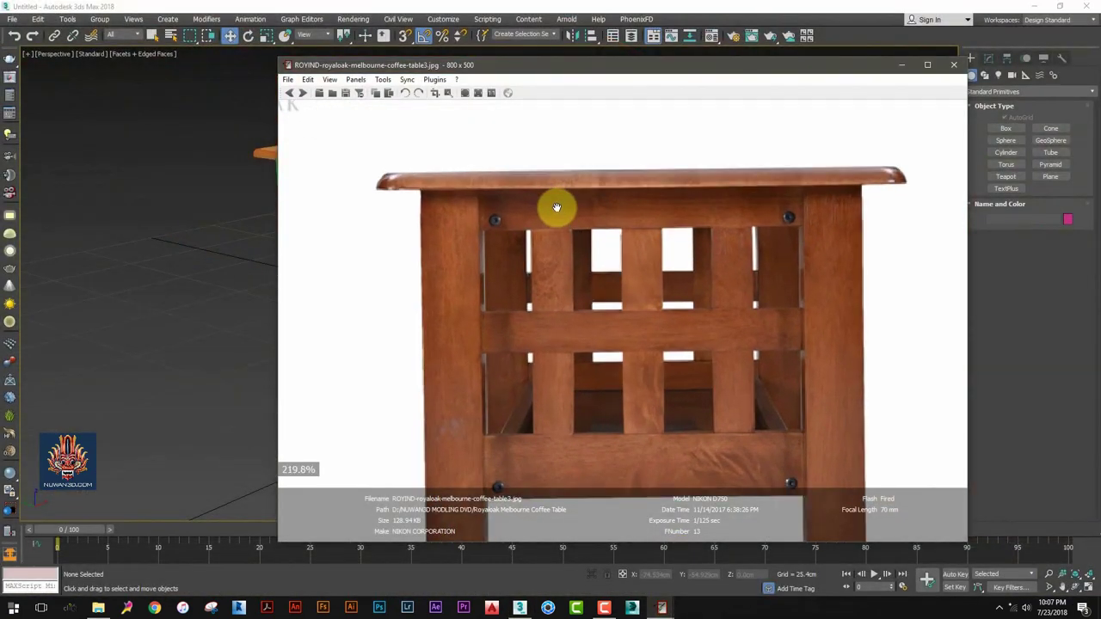
scroll(533, 258, "up", 1)
scroll(552, 259, "up", 2)
scroll(552, 259, "down", 1)
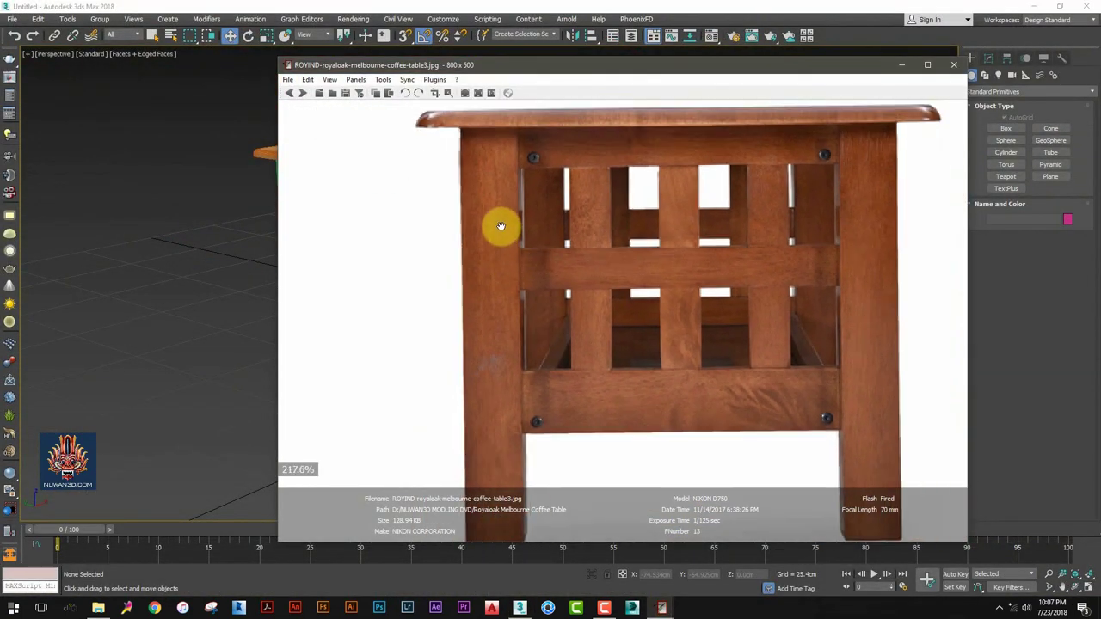
scroll(494, 241, "down", 1)
scroll(447, 241, "down", 1)
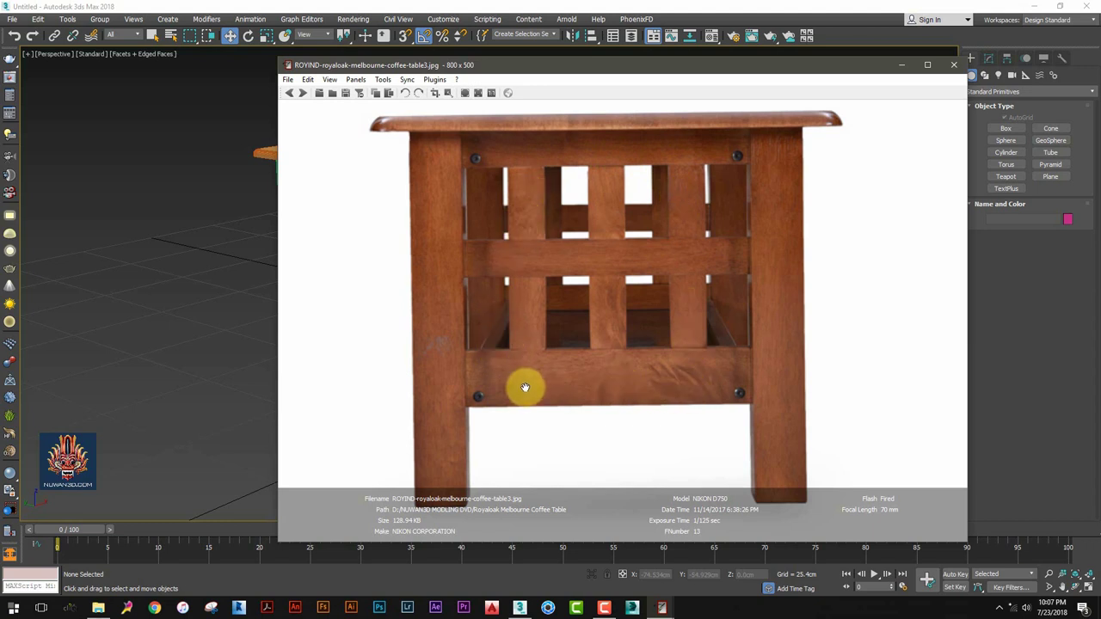
scroll(525, 387, "up", 2)
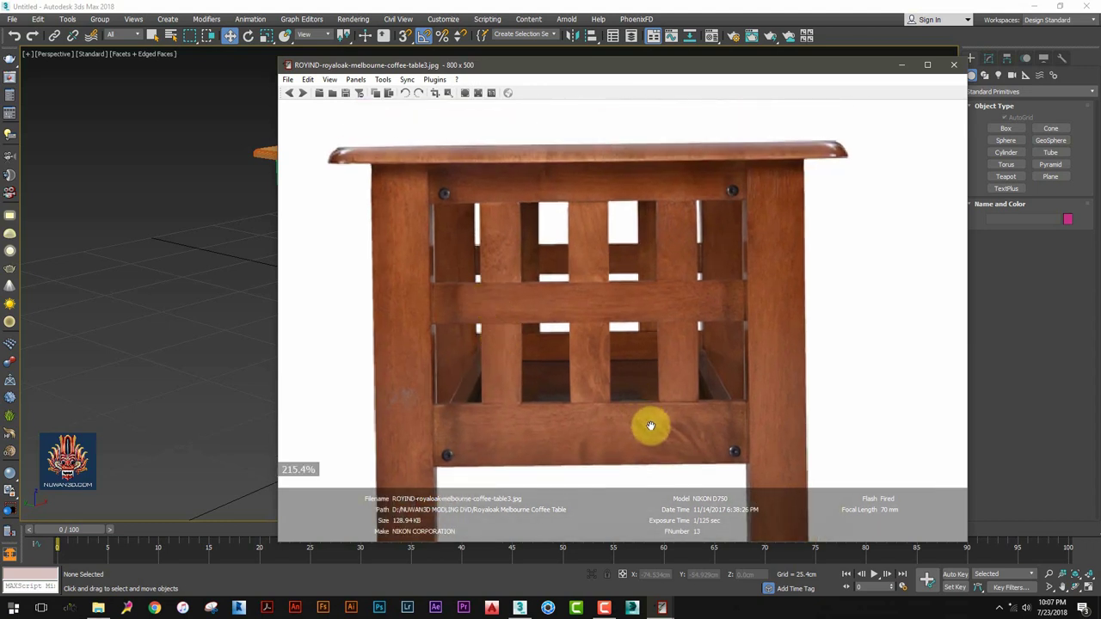
left_click_drag(491, 284, 459, 289)
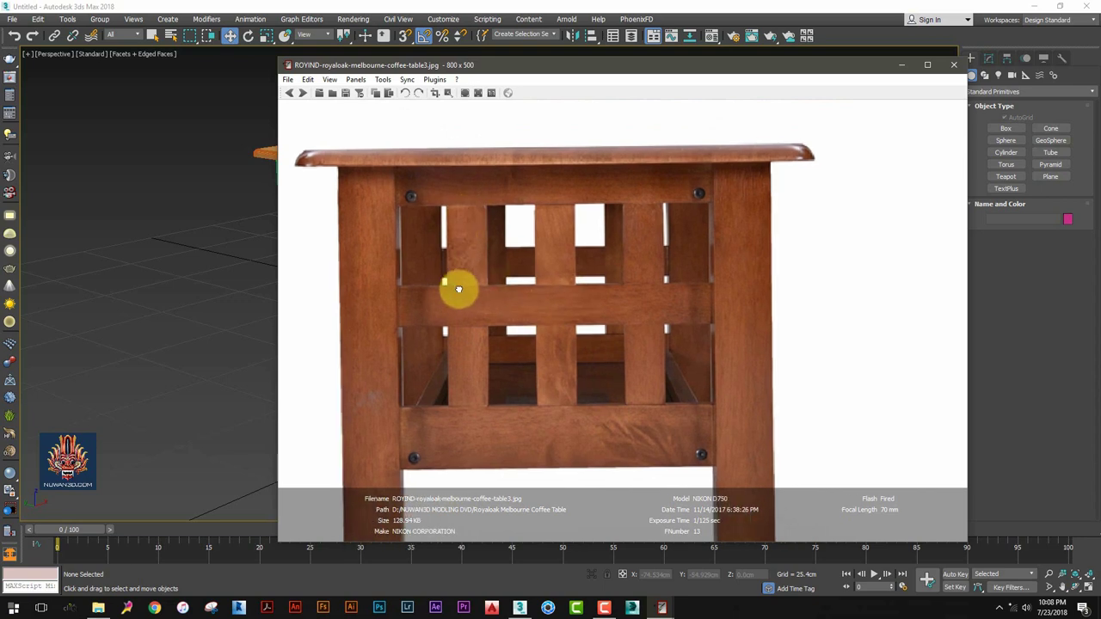
scroll(461, 279, "down", 1)
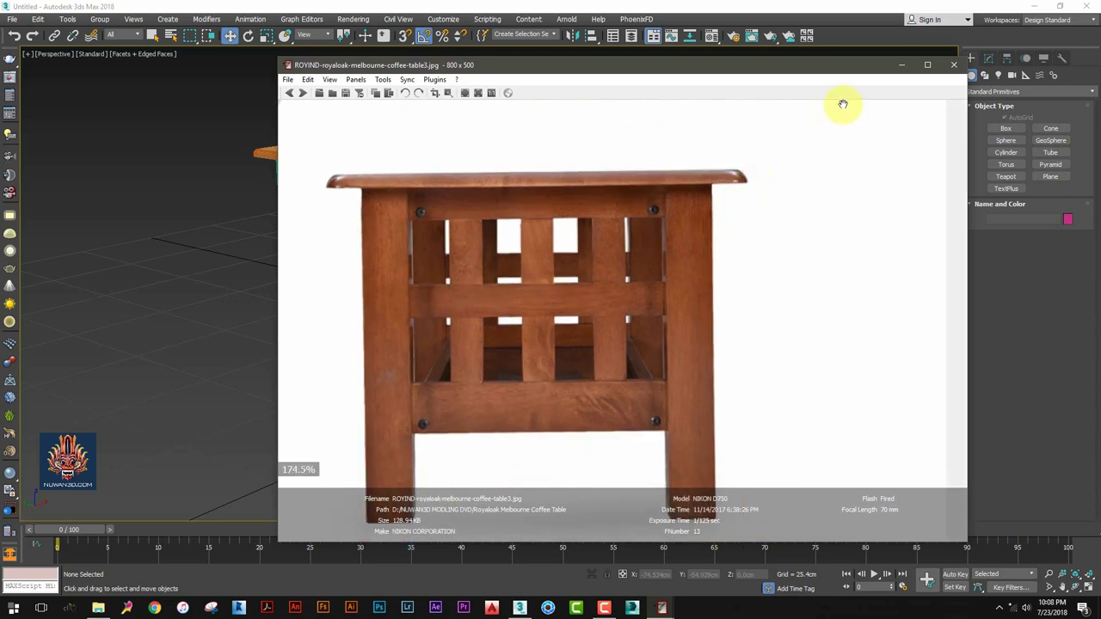
left_click(898, 66)
Select the tabletop and assign it a new material in the Material Editor
middle_click_drag(613, 215, 607, 229, "alt")
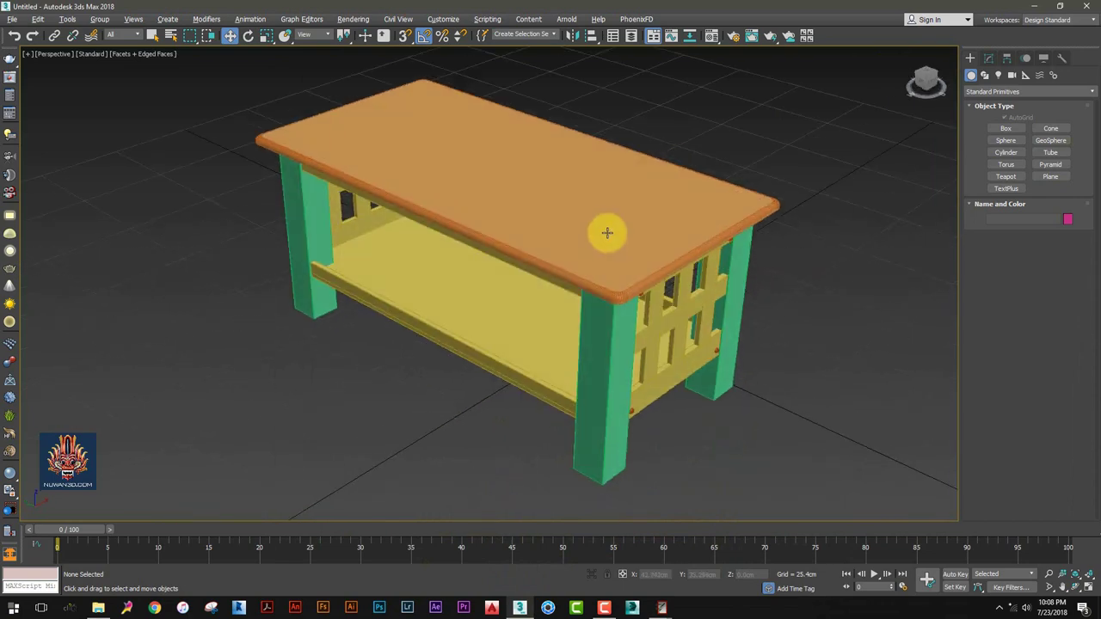
left_click(551, 204)
scroll(555, 249, "up", 1)
scroll(570, 246, "up", 2)
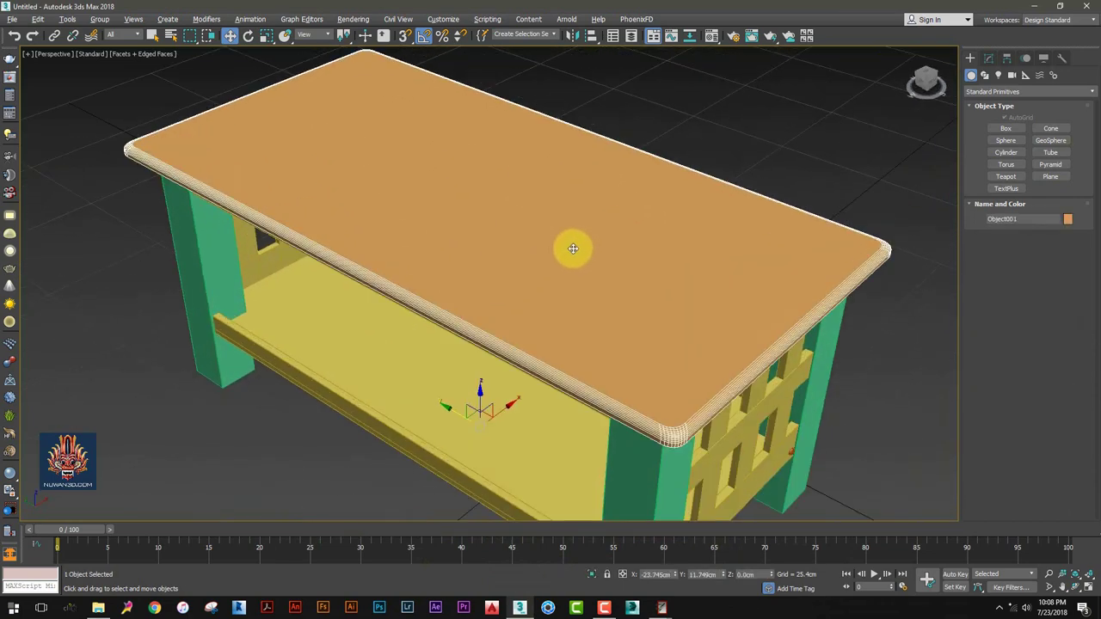
scroll(602, 258, "up", 2)
key("m")
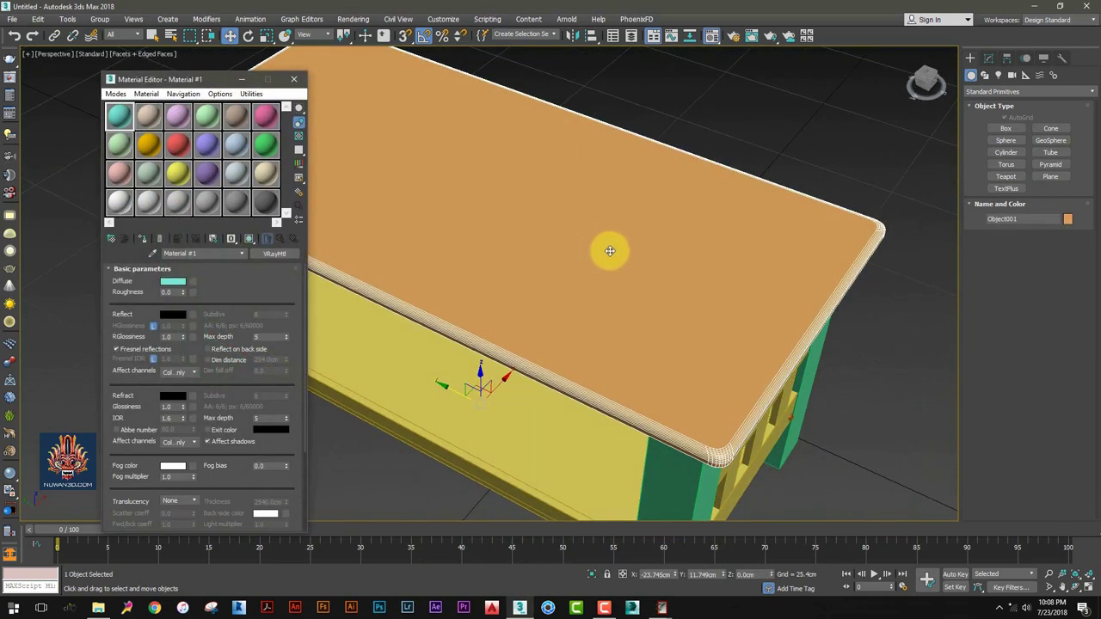
left_click(140, 241)
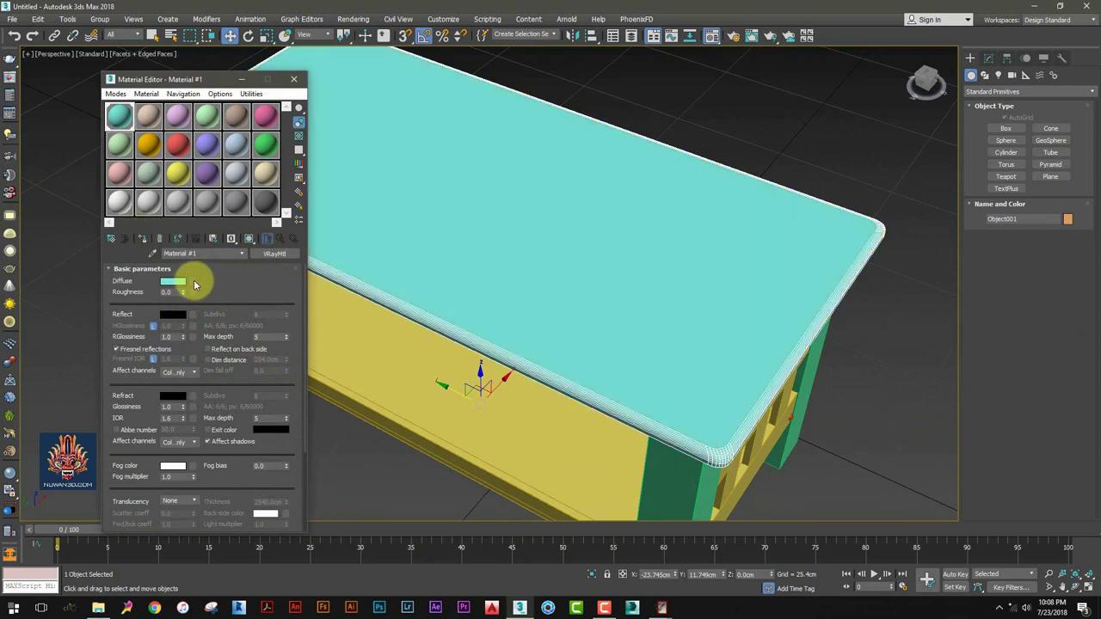
Load Wood-01 from the F: drive as a Bitmap for the material's diffuse map
left_click(194, 285)
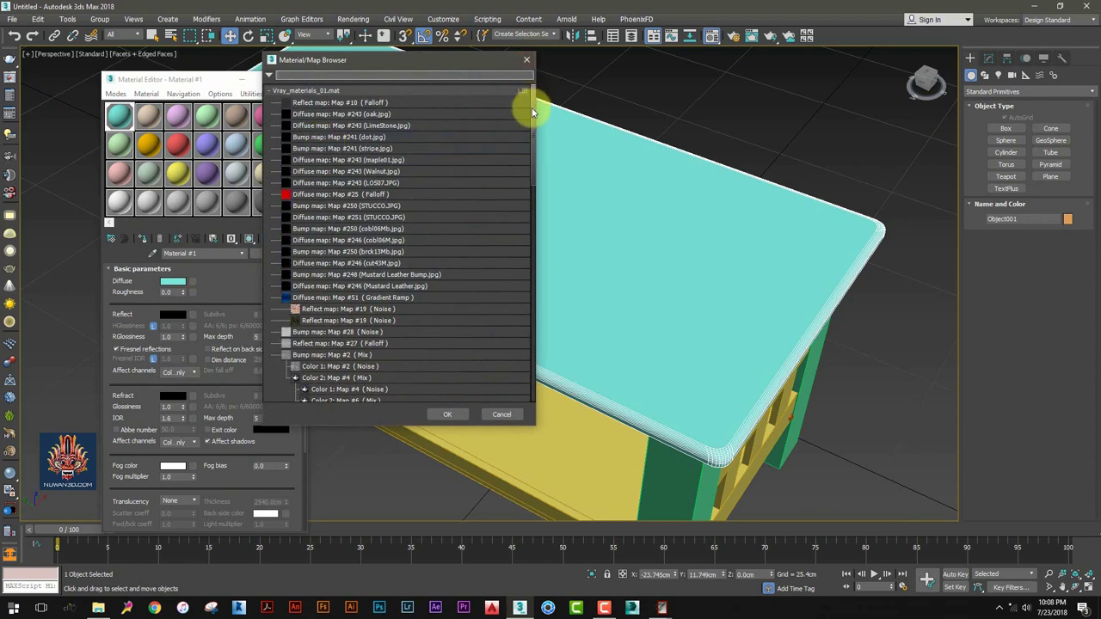
mouse_move(532, 111)
left_mouse_down()
mouse_move(516, 263)
mouse_move(518, 243)
mouse_move(522, 338)
mouse_move(526, 226)
left_mouse_up()
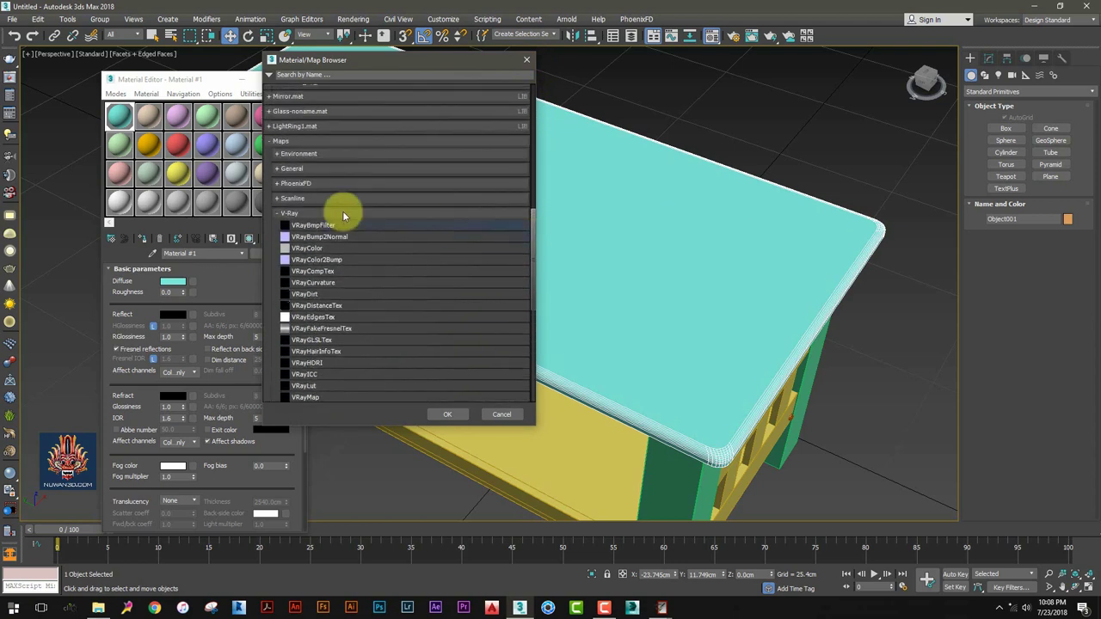
left_click(297, 169)
double_click(301, 182)
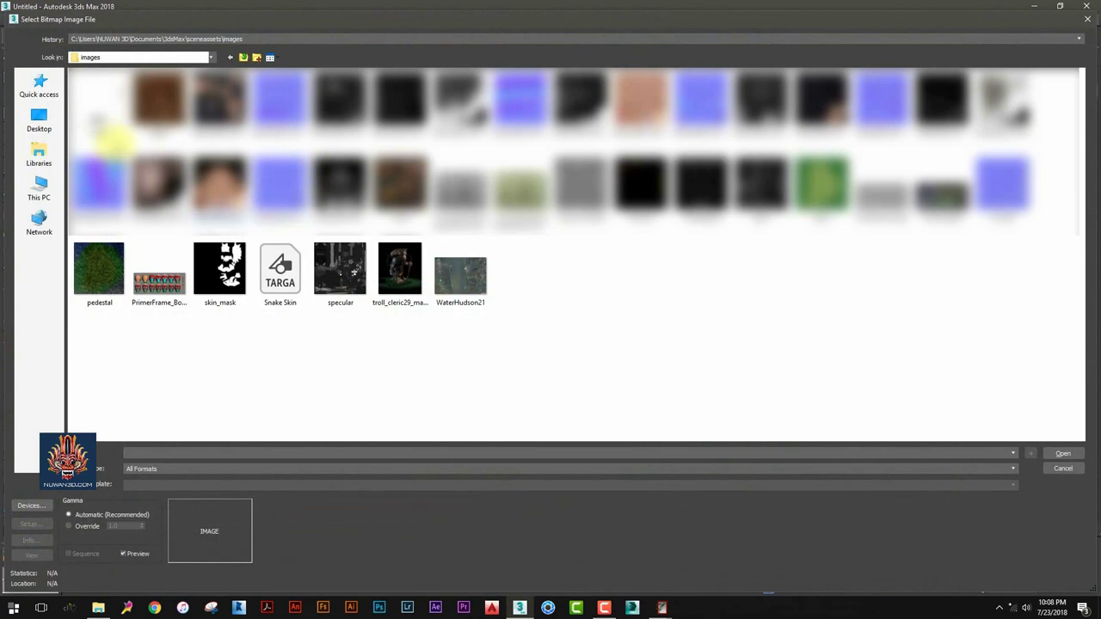
left_click(36, 156)
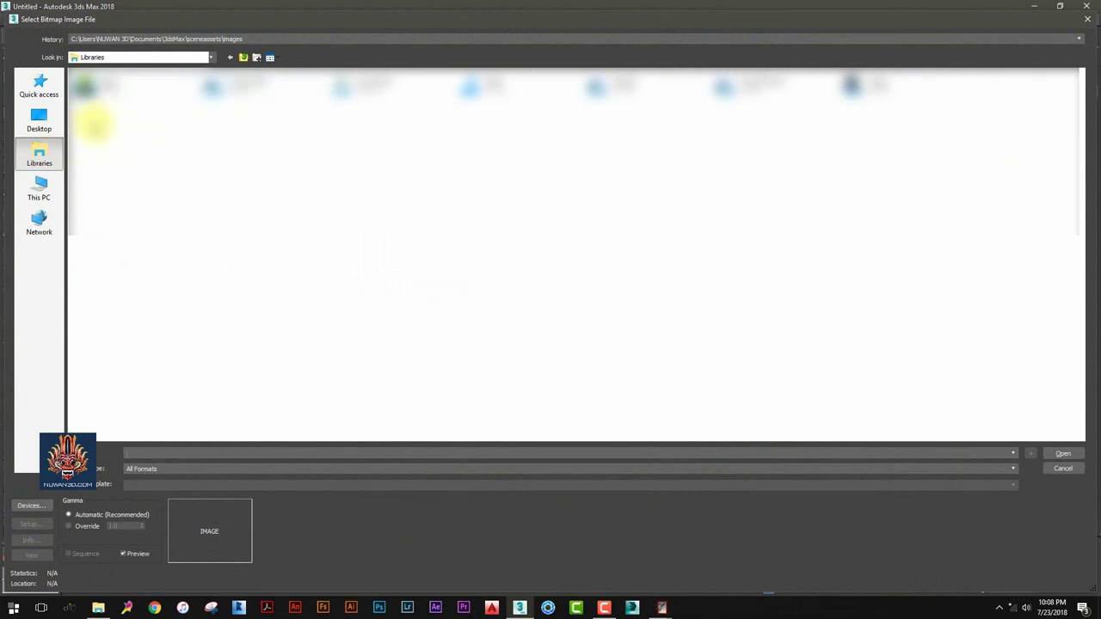
double_click(381, 86)
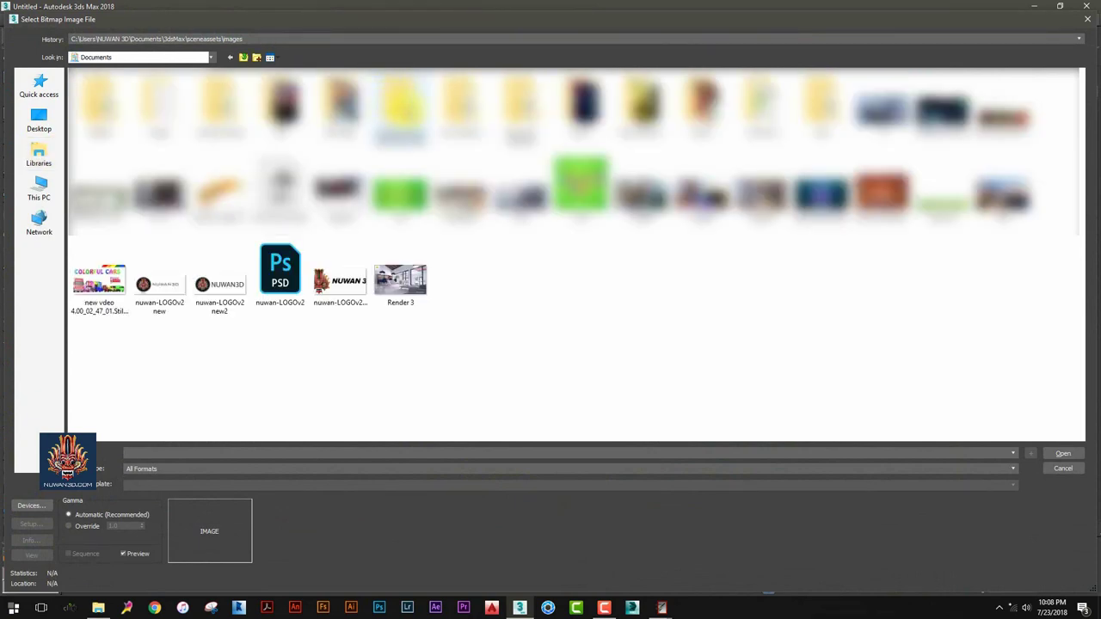
left_click(135, 57)
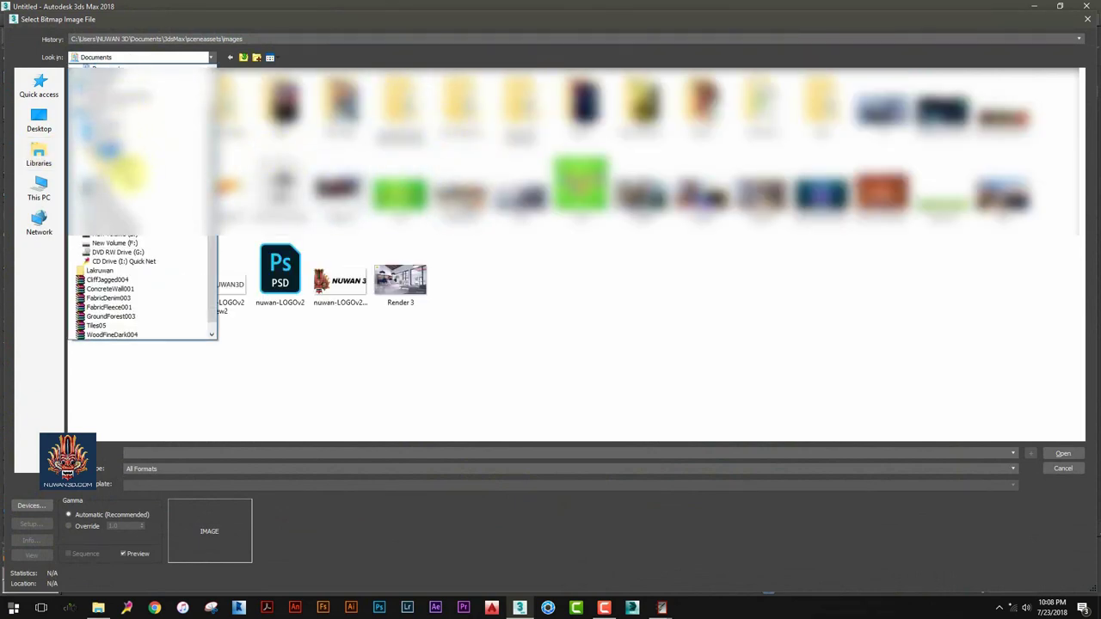
left_click(136, 244)
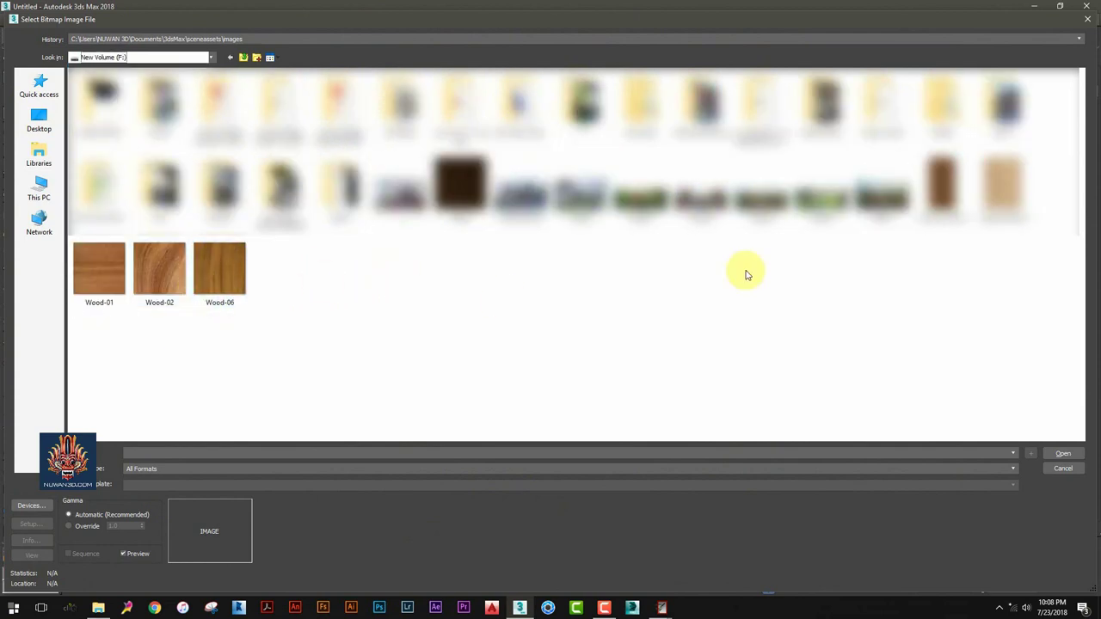
double_click(104, 262)
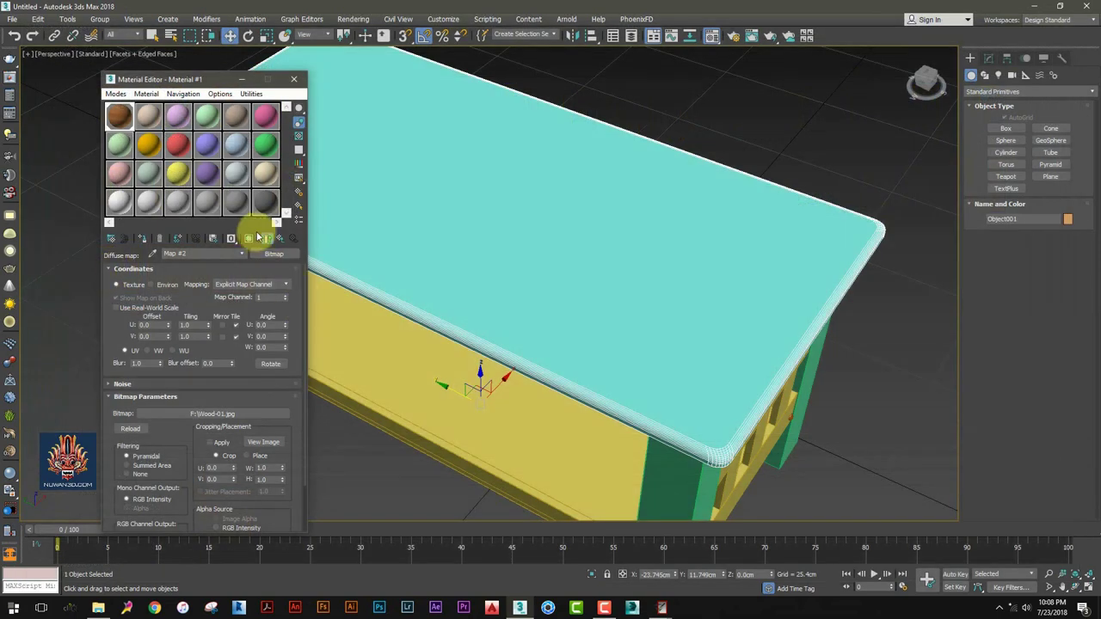
Show the Wood-01 texture in the viewport and set its W angle to 90 for lengthwise grain
left_click(249, 239)
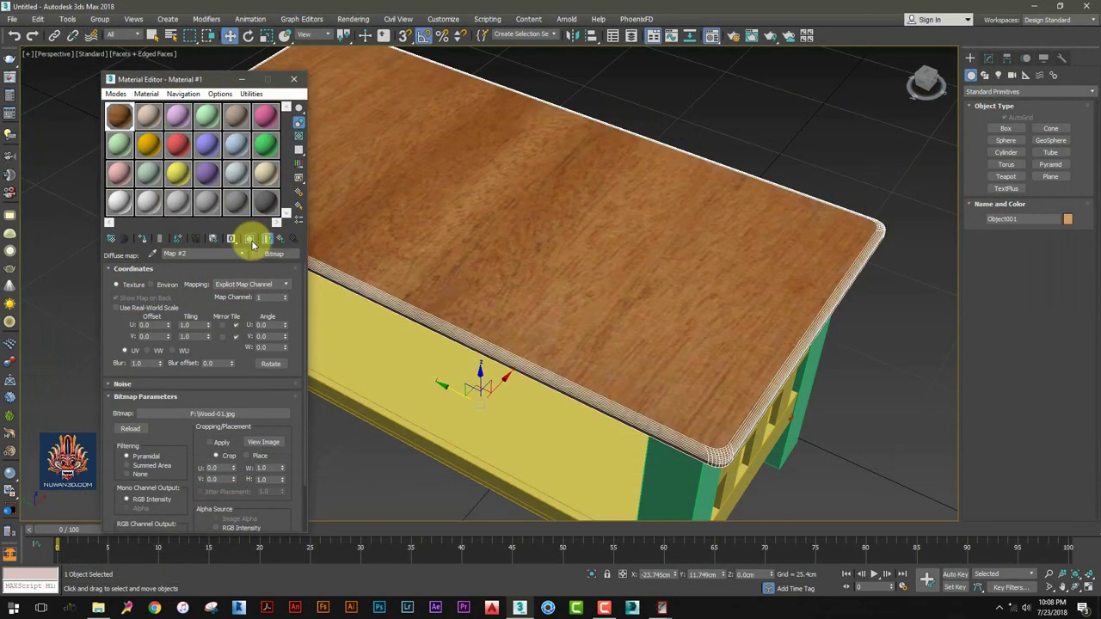
left_click_drag(222, 82, 893, 104)
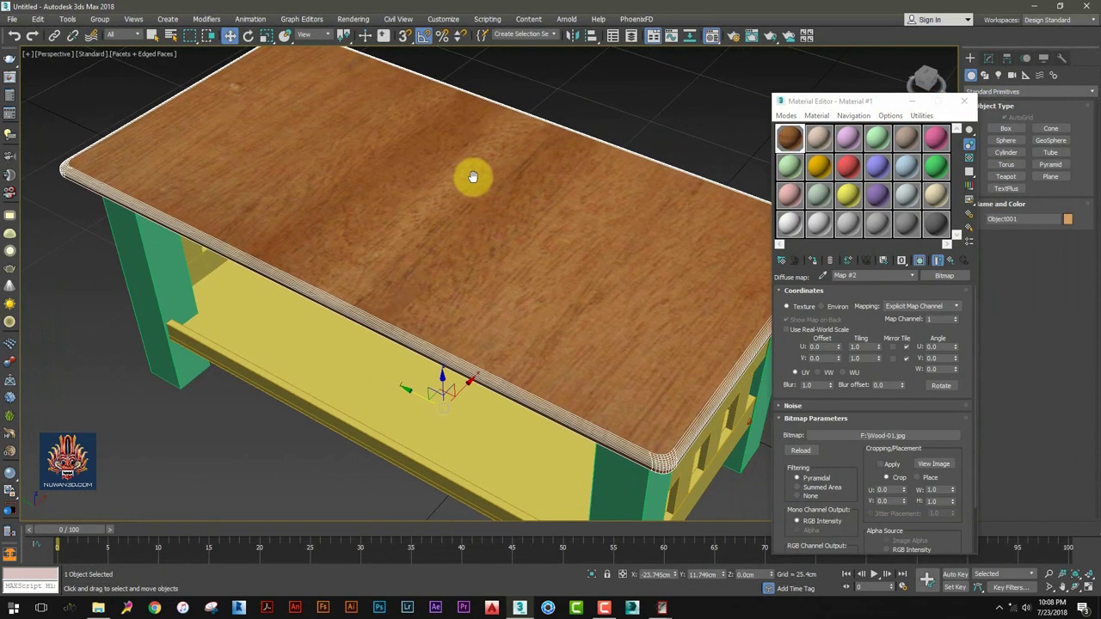
scroll(405, 184, "down", 3)
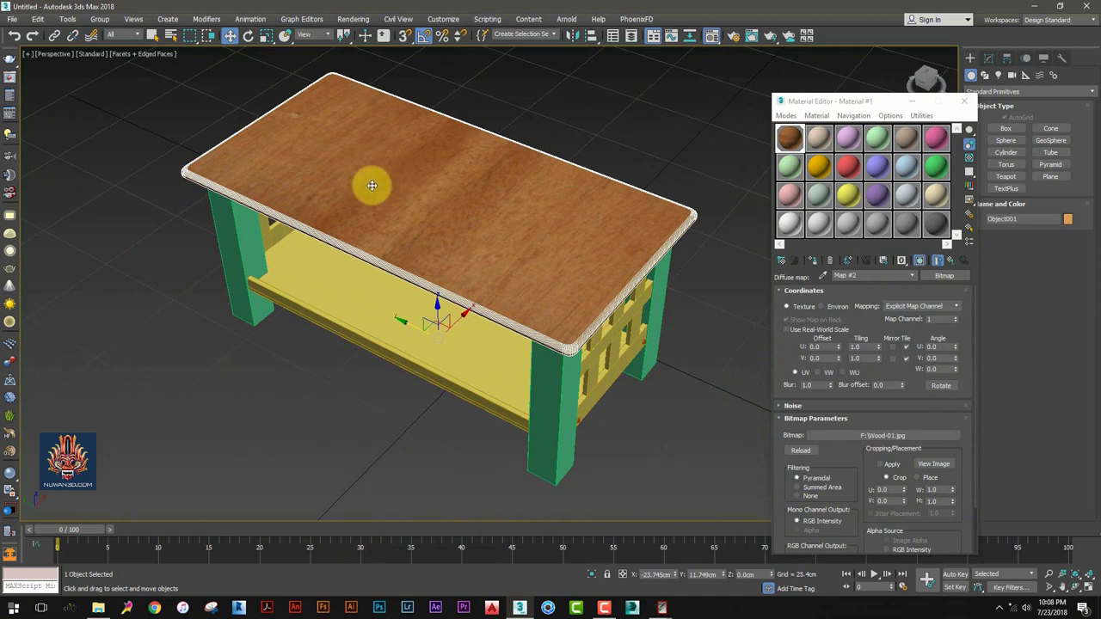
double_click(944, 370)
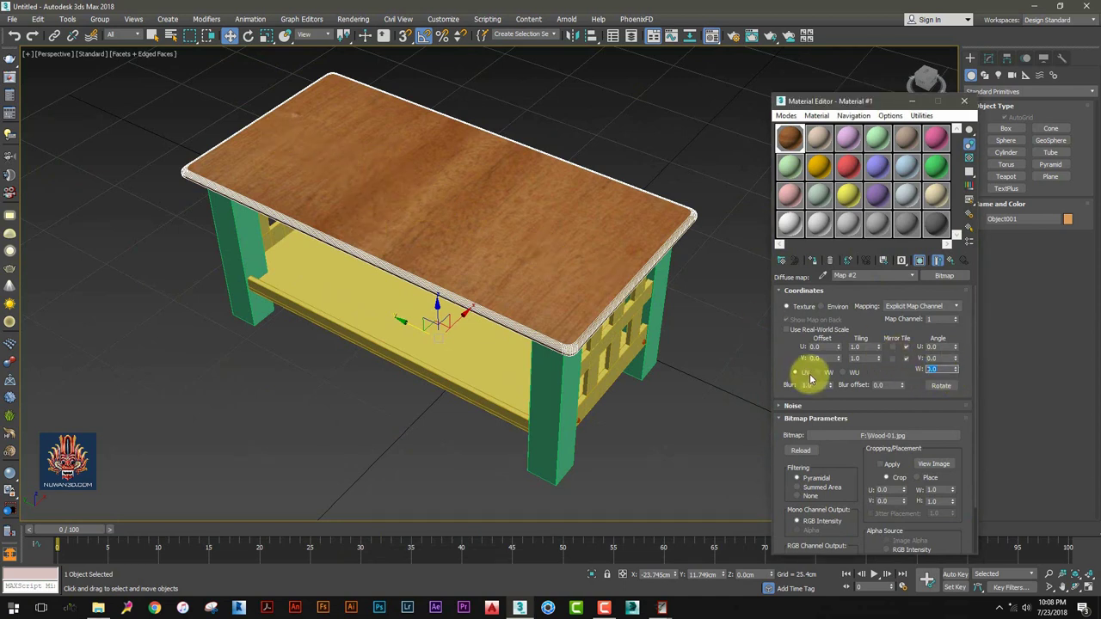
type("90")
key("Return")
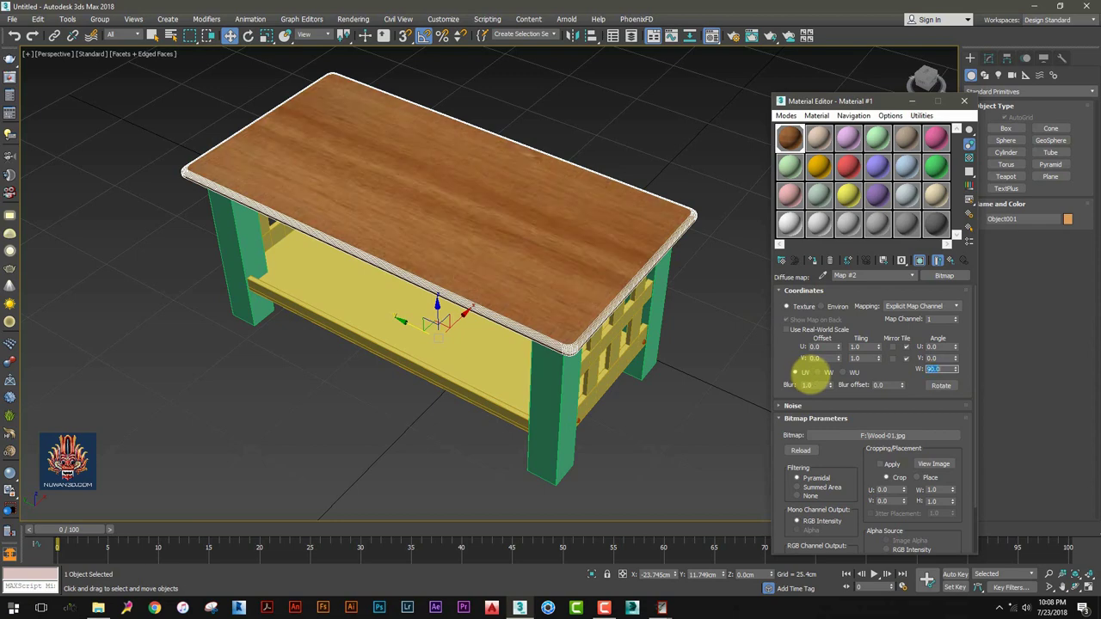
left_click(617, 108)
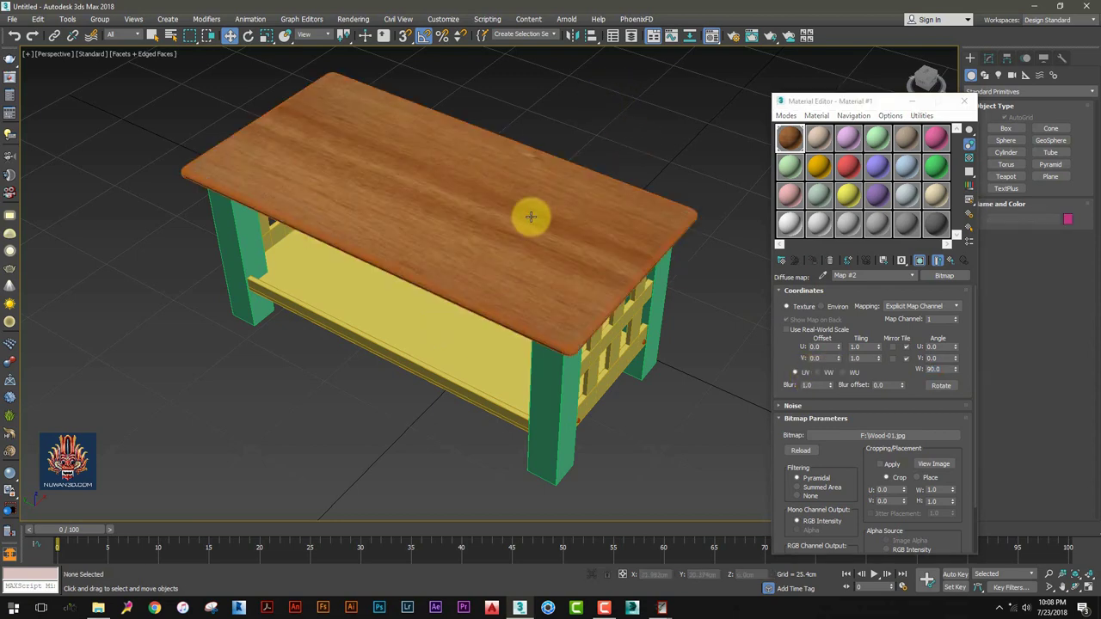
scroll(556, 368, "up", 3)
scroll(475, 236, "up", 3)
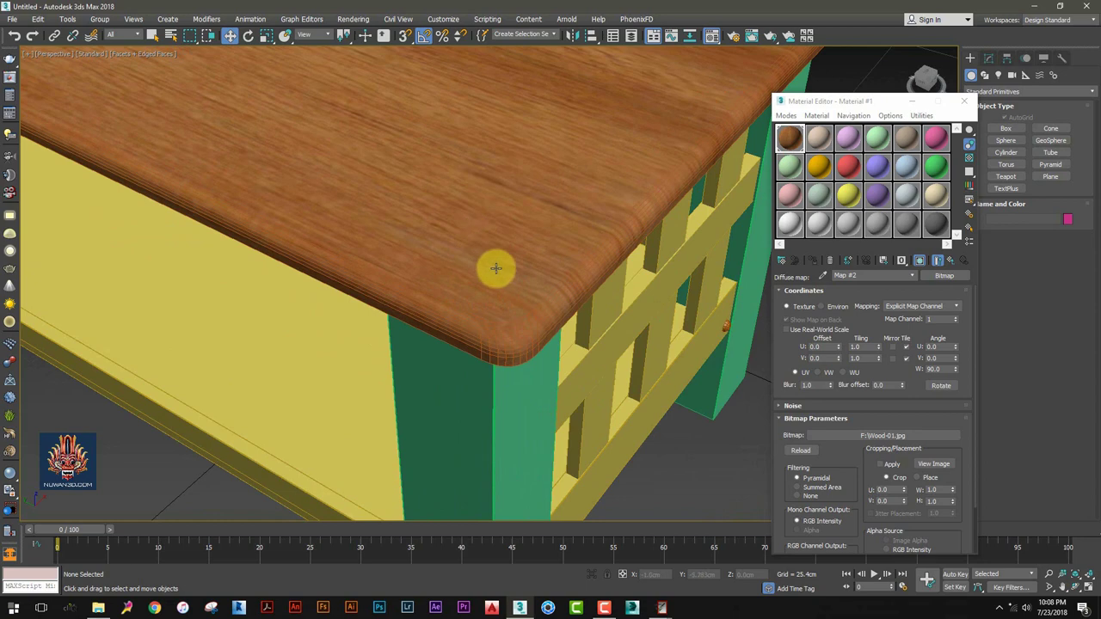
scroll(188, 79, "down", 2)
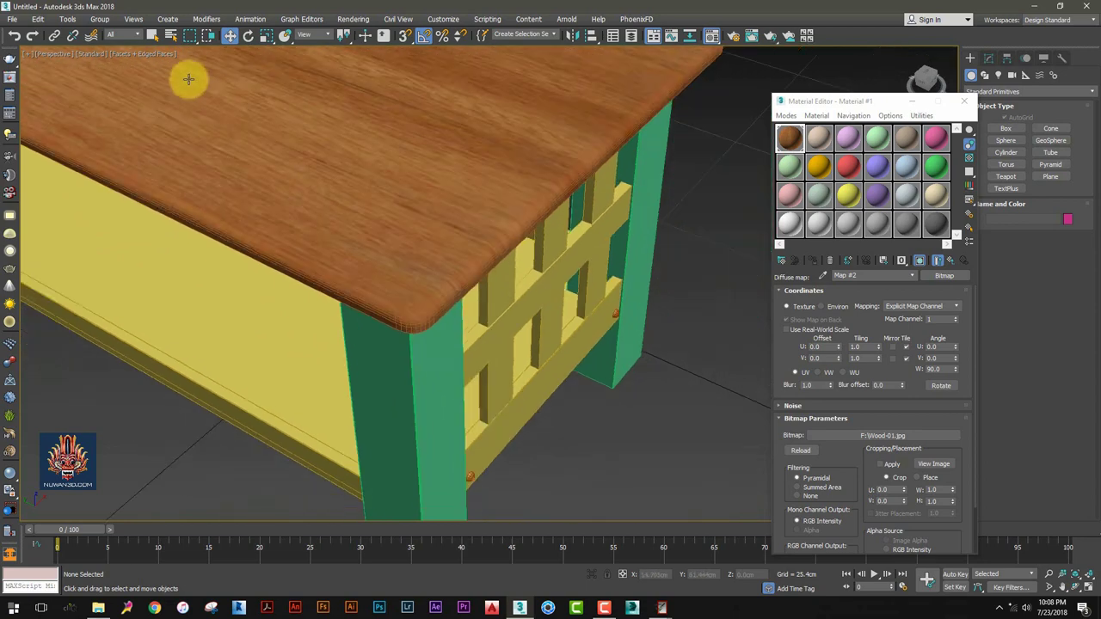
left_click(150, 55)
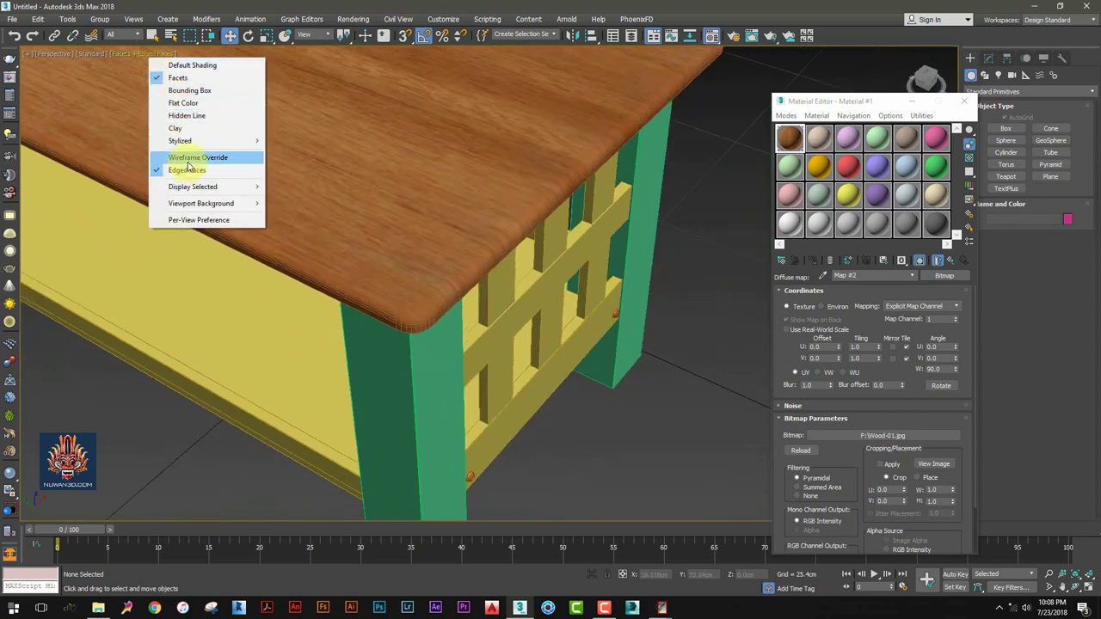
Switch the viewport from hidden line to Facets shading with Edged Faces turned off
left_click(198, 115)
scroll(283, 151, "down", 3)
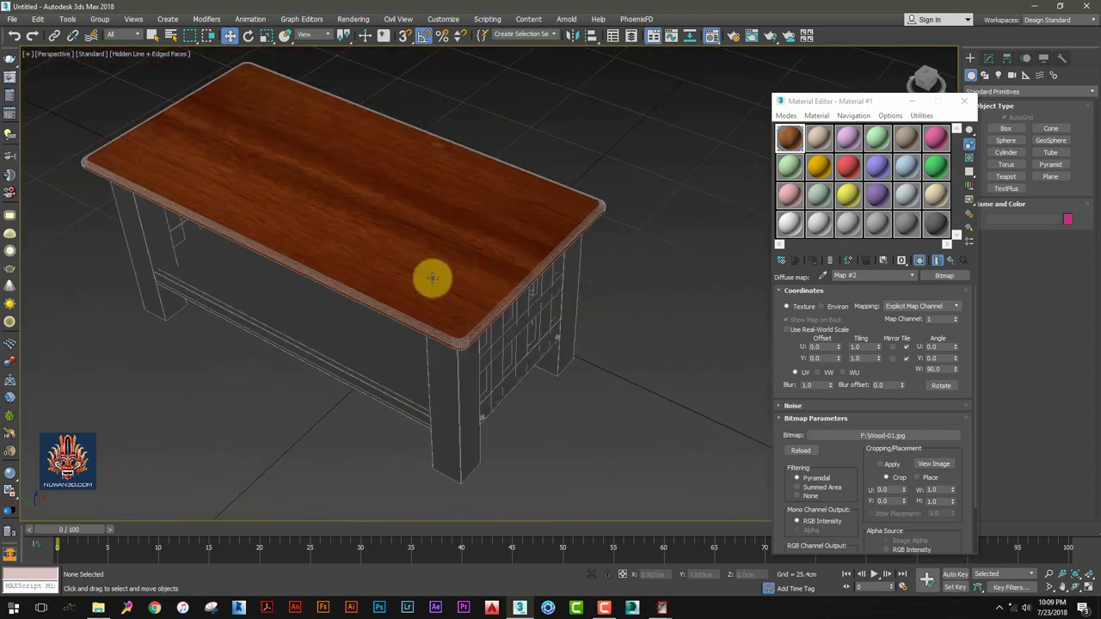
left_click(277, 187)
middle_click_drag(167, 140, 201, 141)
left_click(172, 54)
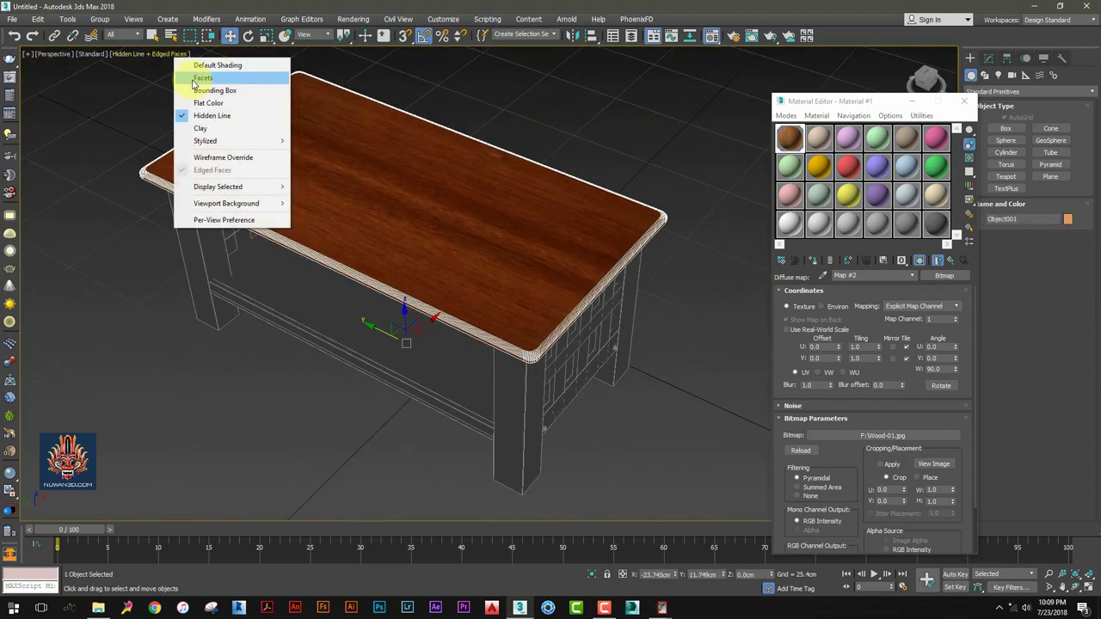
left_click(206, 79)
middle_click_drag(363, 184, 529, 131, "alt")
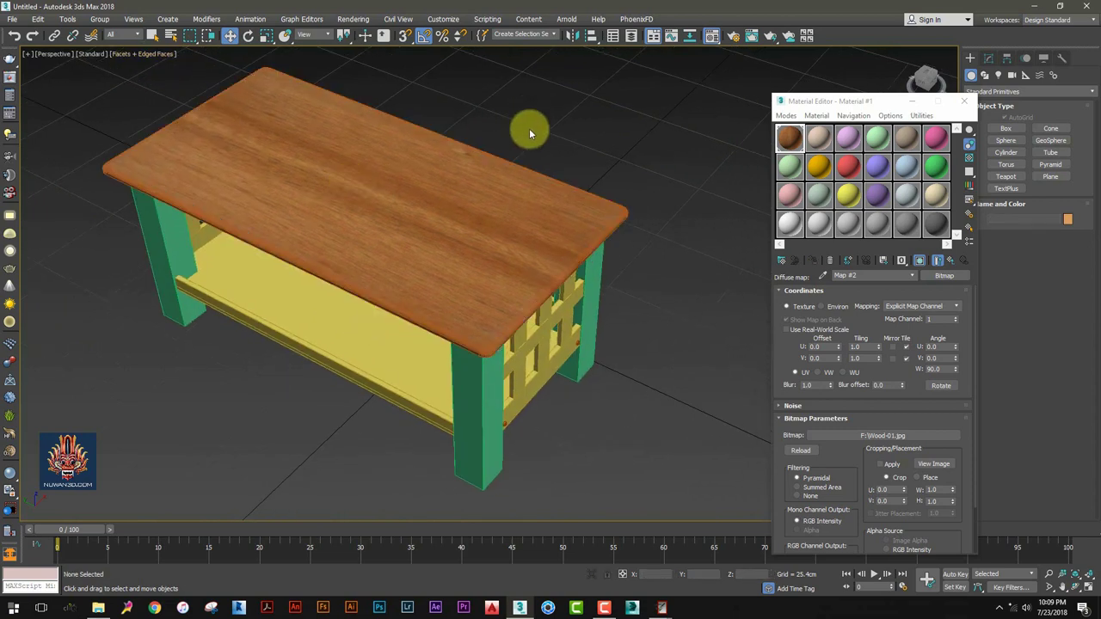
key("F4")
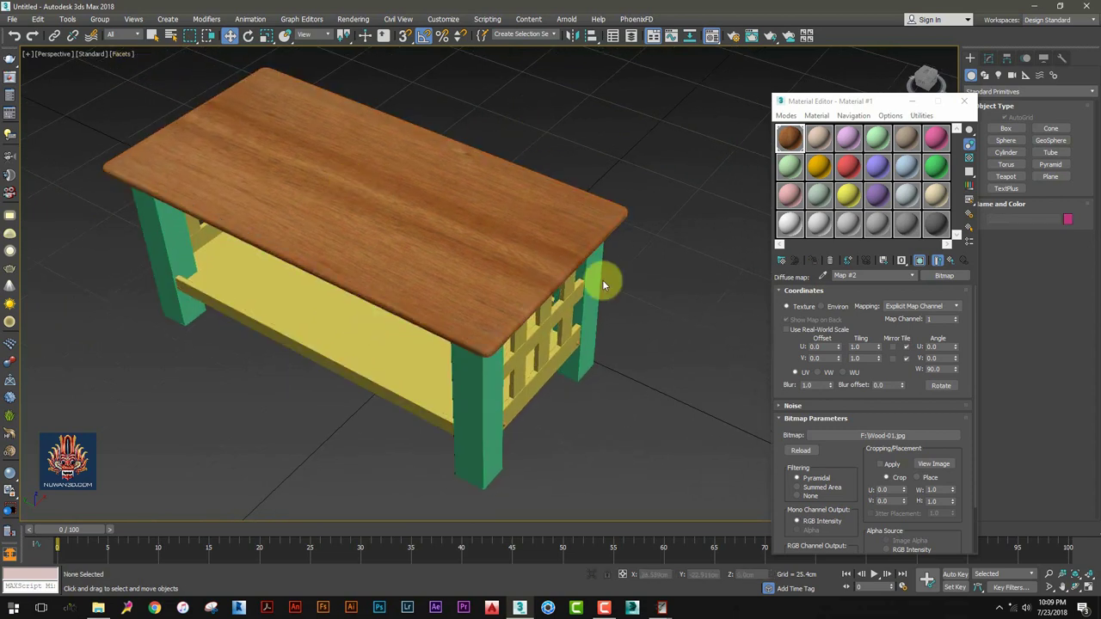
Orbit to a three-quarter view, select the front leg and drag the wood material onto it
middle_click_drag(651, 283, 474, 209, "alt")
scroll(474, 209, "up", 3)
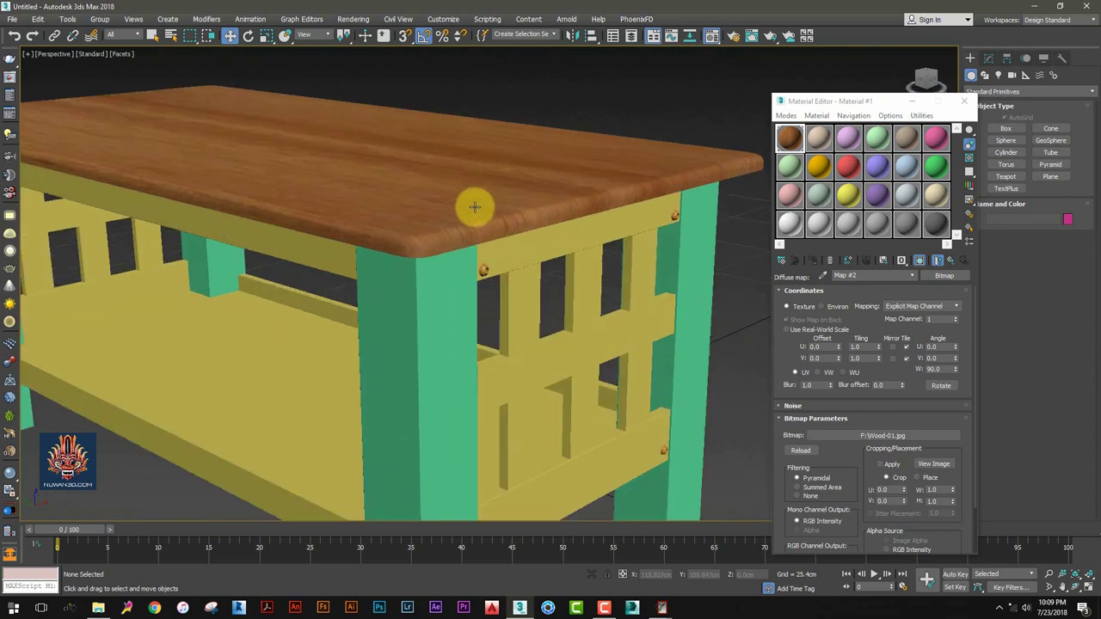
scroll(543, 216, "up", 3)
scroll(617, 202, "up", 2)
scroll(617, 201, "down", 3)
mouse_move(582, 199)
middle_mouse_down("alt")
mouse_move(465, 211)
mouse_move(521, 315)
middle_mouse_up("alt")
scroll(459, 206, "down", 2)
left_click(459, 207)
scroll(465, 219, "down", 2)
scroll(538, 238, "down", 2)
mouse_move(538, 238)
middle_mouse_down("alt")
mouse_move(520, 296)
mouse_move(533, 226)
middle_mouse_up("alt")
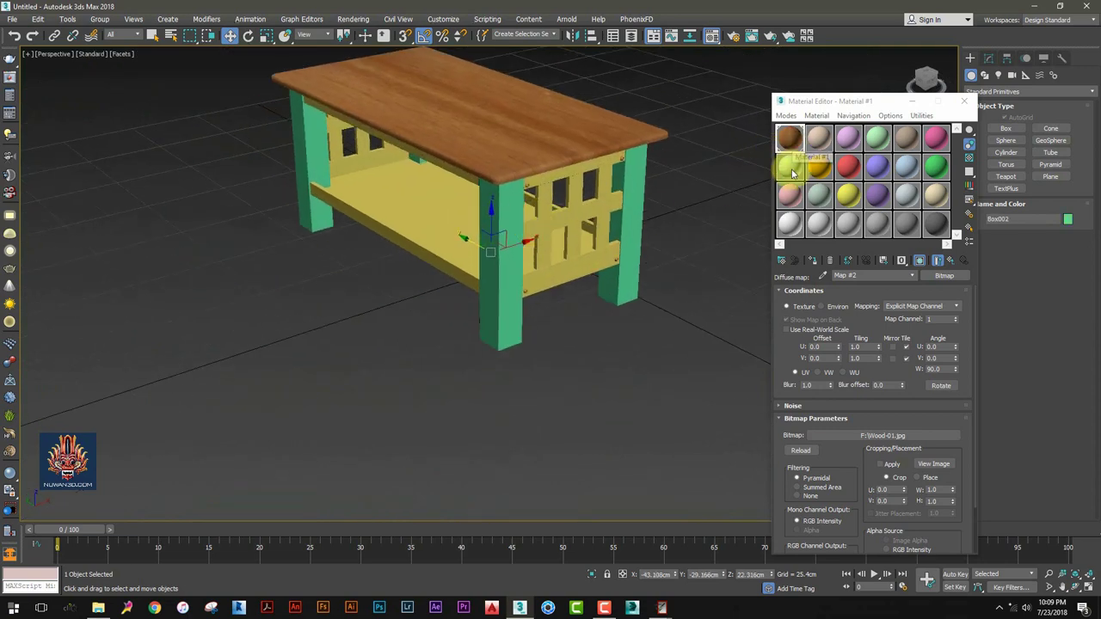
left_click_drag(788, 143, 790, 159)
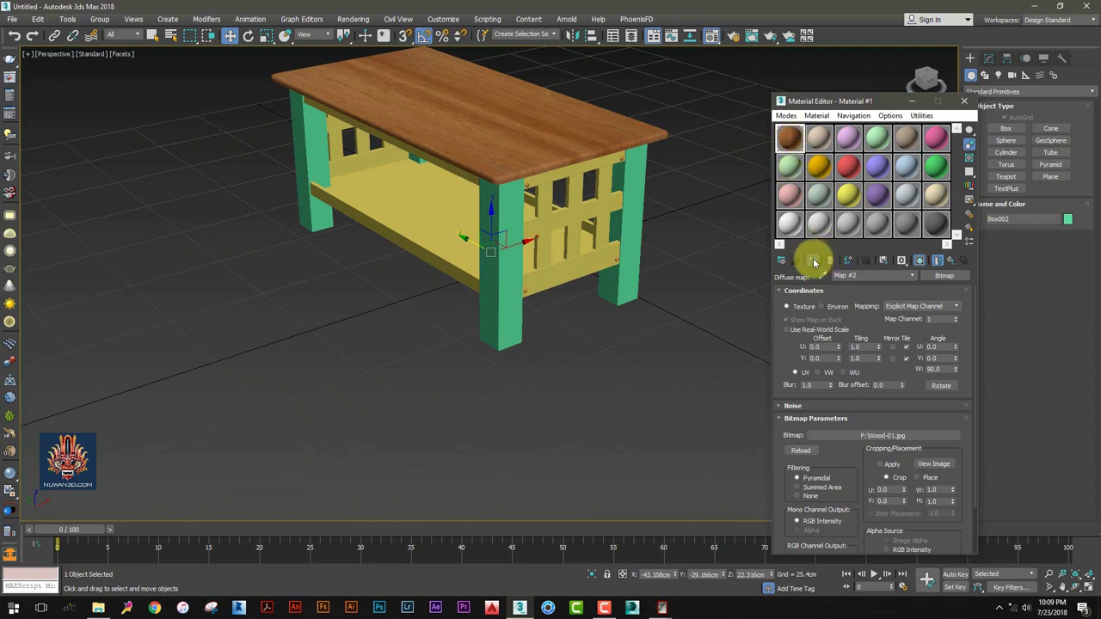
Assign the Wood-01 material to the front leg and add a Box-type UVW Map modifier
left_click(813, 262)
mouse_move(473, 251)
middle_mouse_down("alt")
mouse_move(708, 253)
mouse_move(553, 244)
mouse_move(584, 257)
mouse_move(634, 221)
mouse_move(623, 241)
middle_mouse_up("alt")
left_click(965, 102)
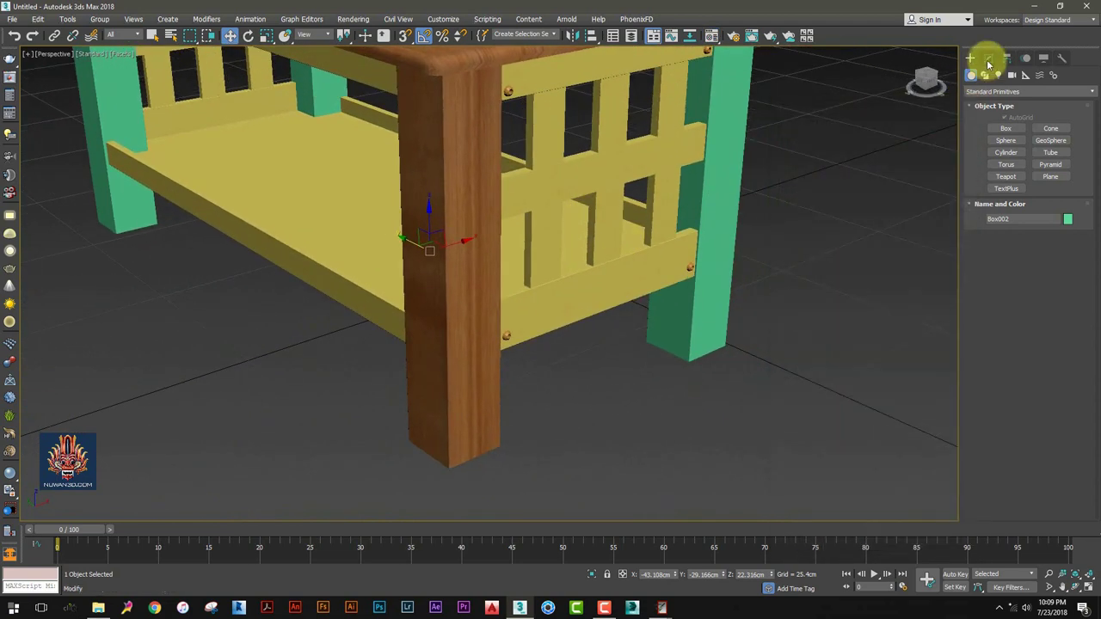
left_click(988, 59)
left_click(987, 94)
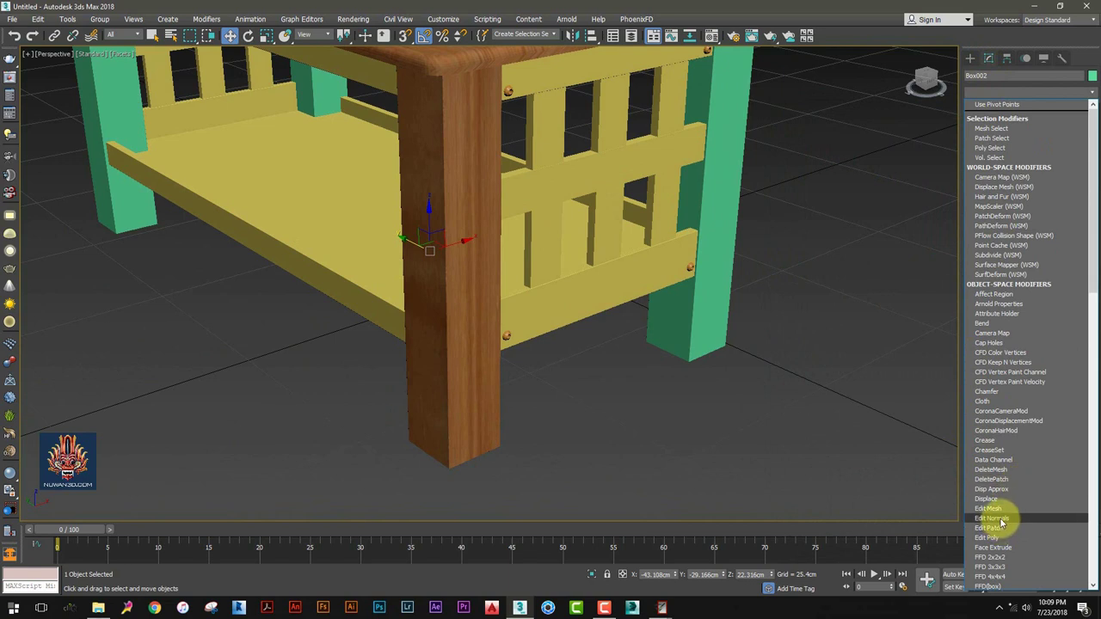
key("u")
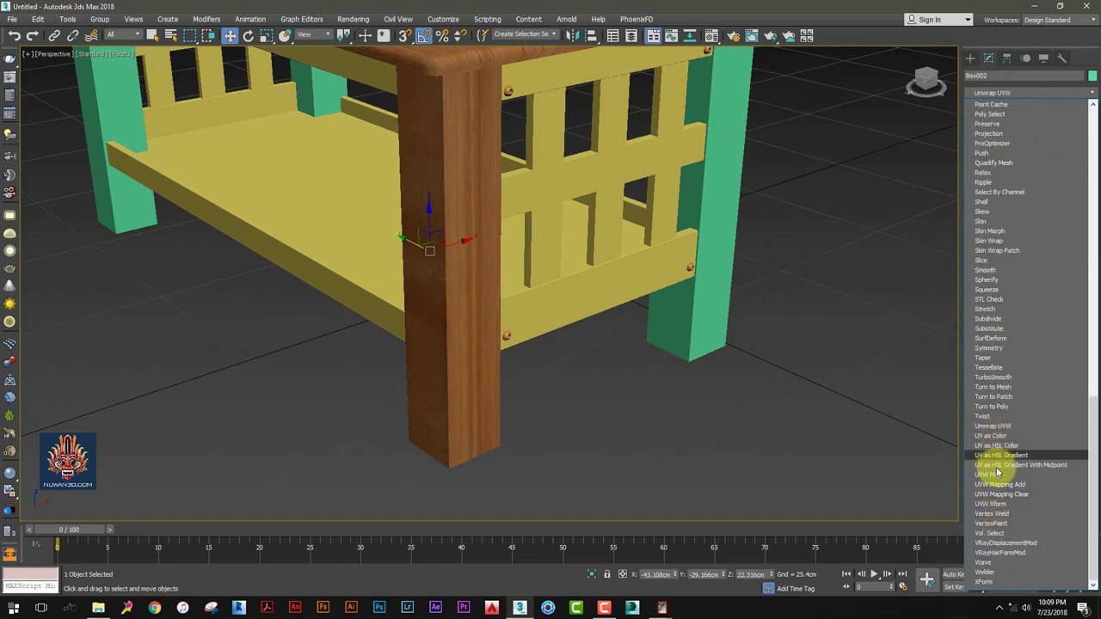
left_click(989, 474)
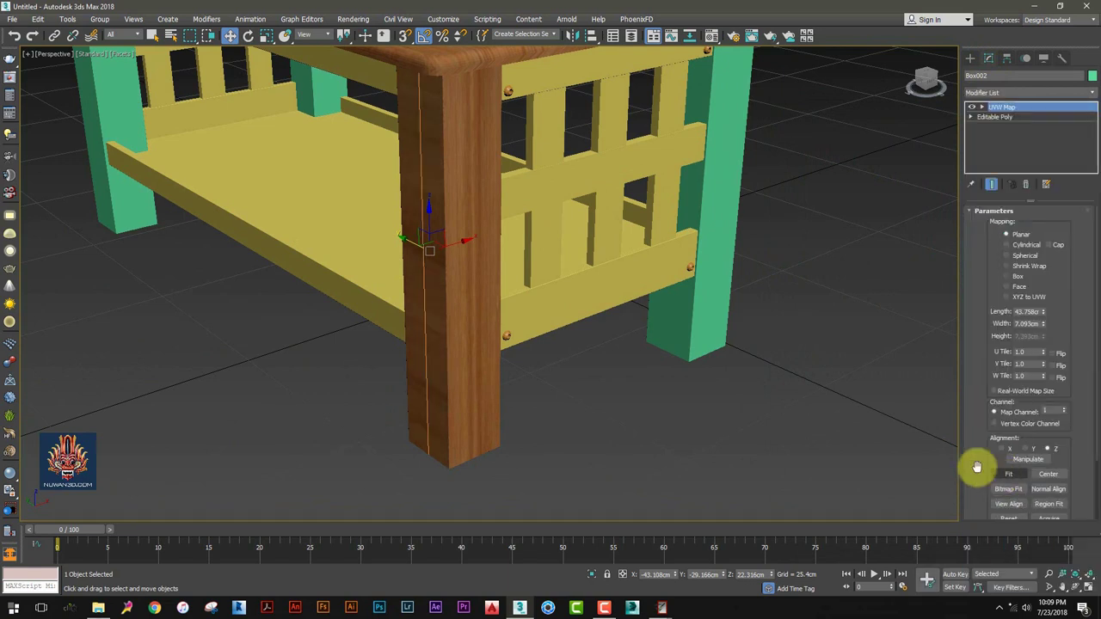
left_click(1020, 281)
Fit the mapping box to the leg: width 22.272 cm, height 15.156 cm, length about 19.455 cm, Y alignment
middle_click_drag(565, 295, 585, 287, "alt")
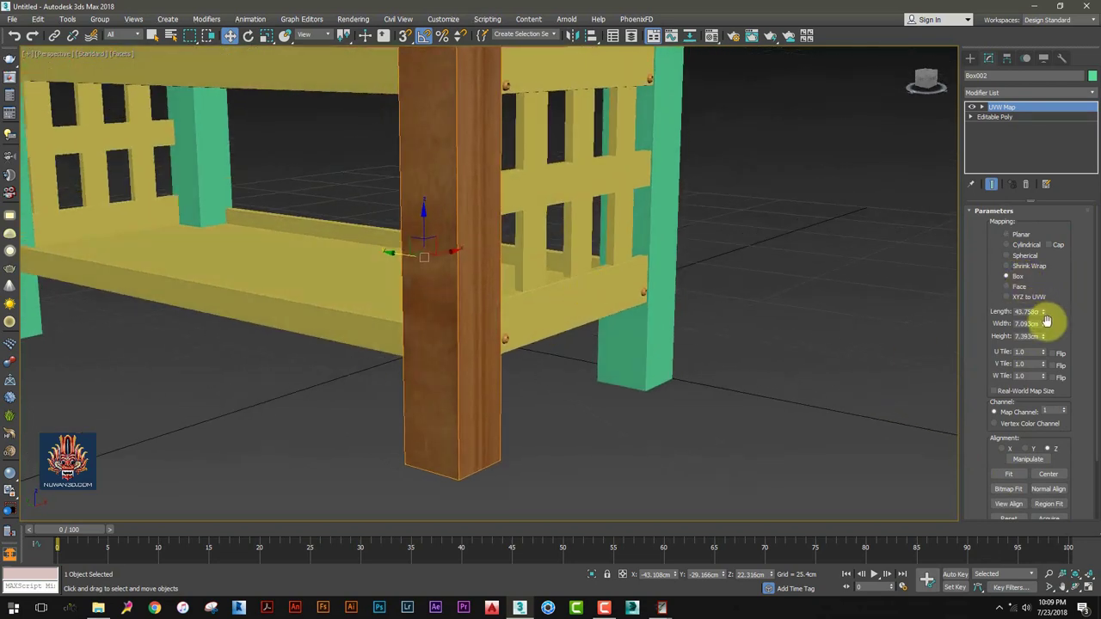
left_click_drag(1044, 316, 1039, 200)
mouse_move(1045, 315)
left_mouse_down()
mouse_move(1039, 295)
mouse_move(1044, 312)
mouse_move(1049, 300)
left_mouse_up()
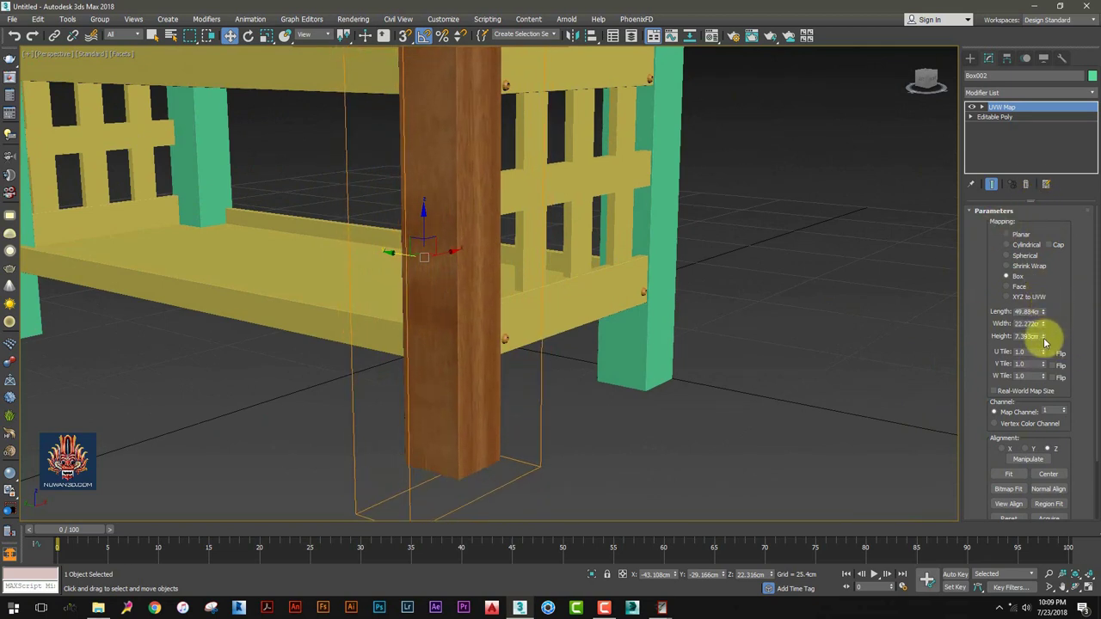
mouse_move(1044, 337)
left_mouse_down()
mouse_move(1041, 250)
mouse_move(1051, 299)
mouse_move(1051, 275)
left_mouse_up()
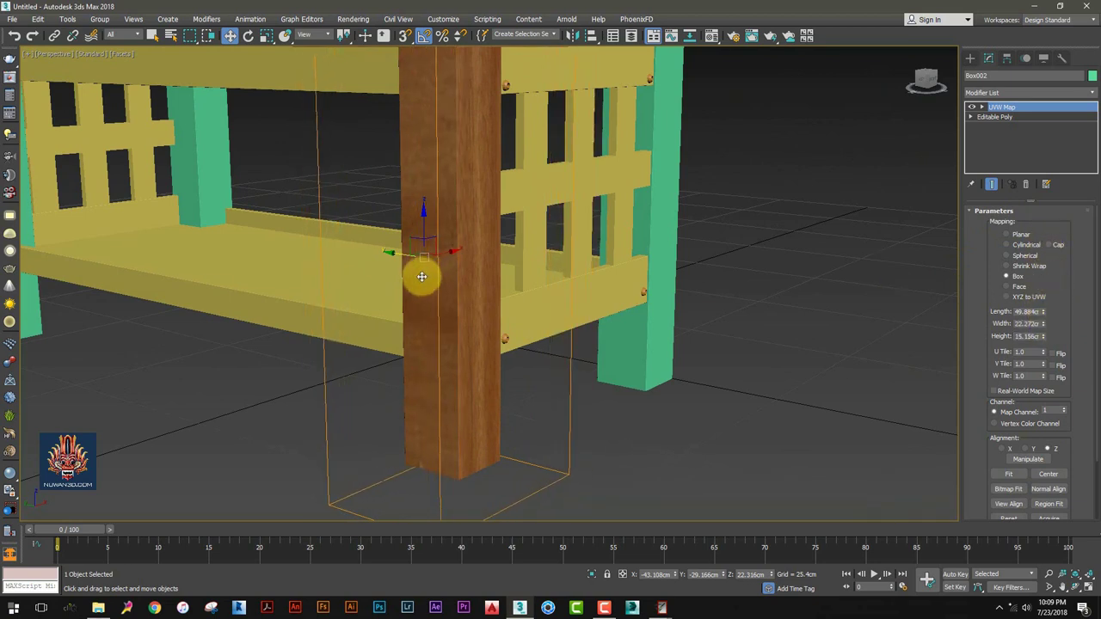
scroll(418, 275, "down", 1)
middle_click_drag(958, 385, 808, 324)
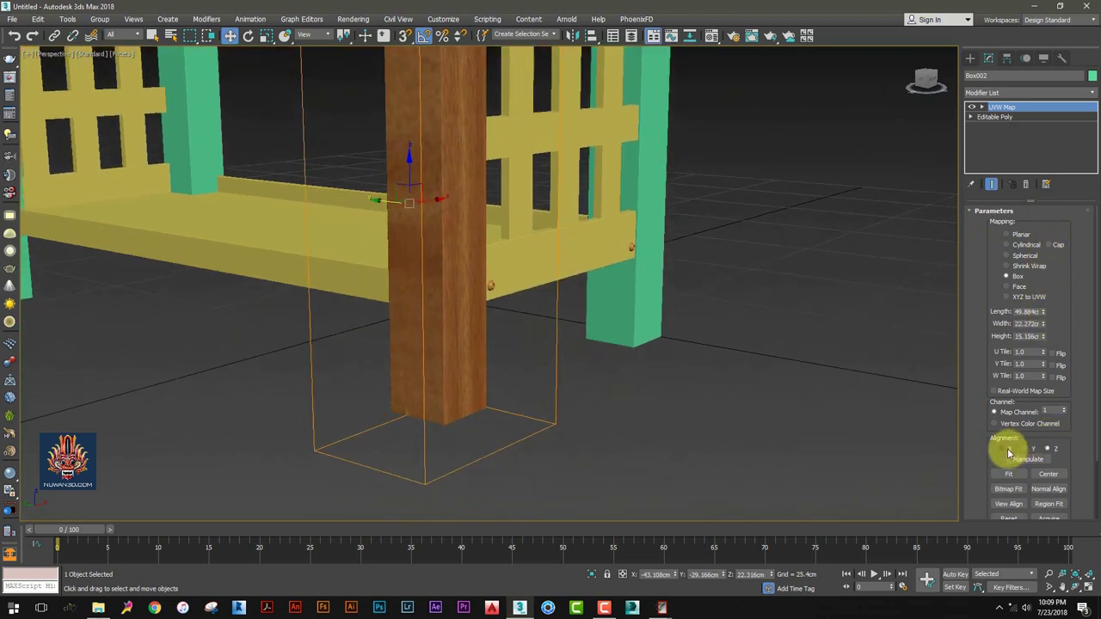
left_click(1004, 449)
left_click(1025, 450)
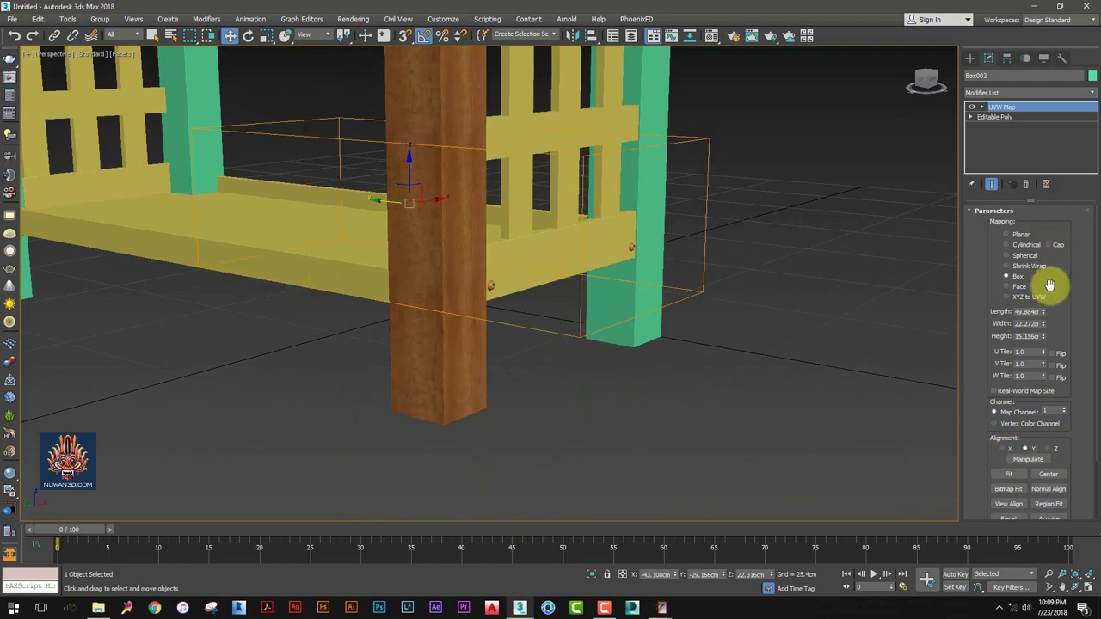
left_click_drag(1042, 317, 1056, 344)
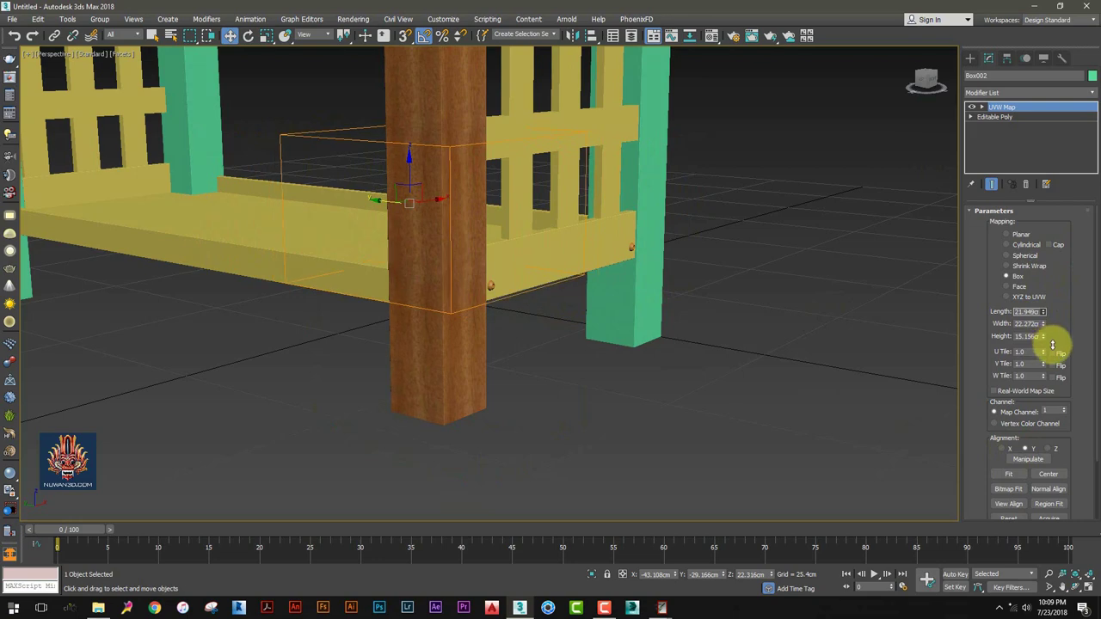
middle_click_drag(529, 266, 530, 356)
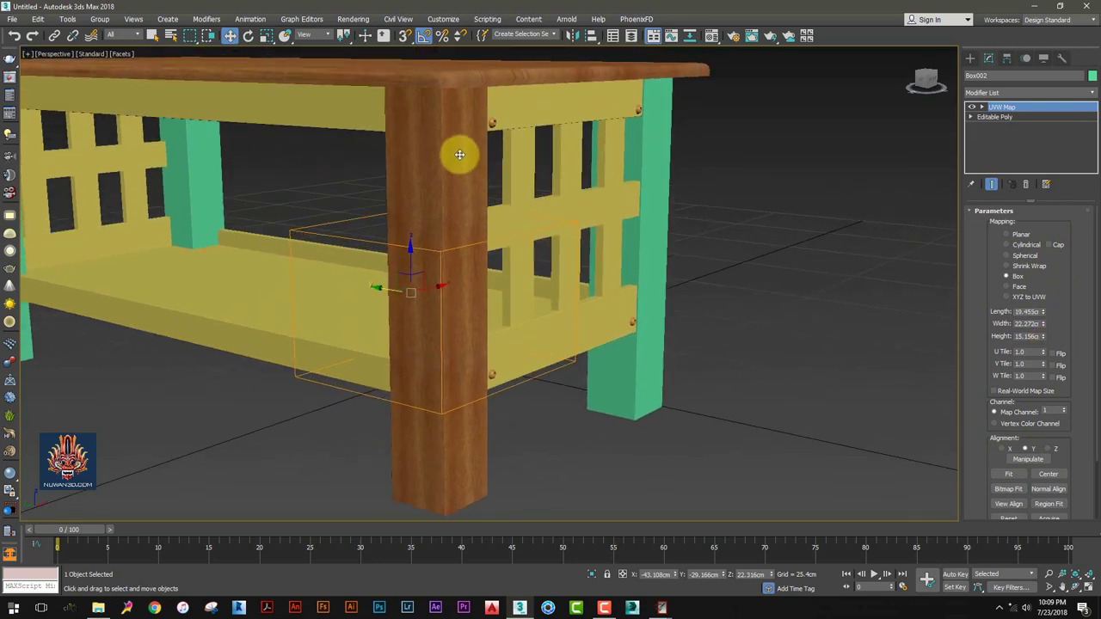
mouse_move(447, 193)
middle_mouse_down("alt")
mouse_move(356, 191)
mouse_move(474, 197)
mouse_move(455, 189)
middle_mouse_up("alt")
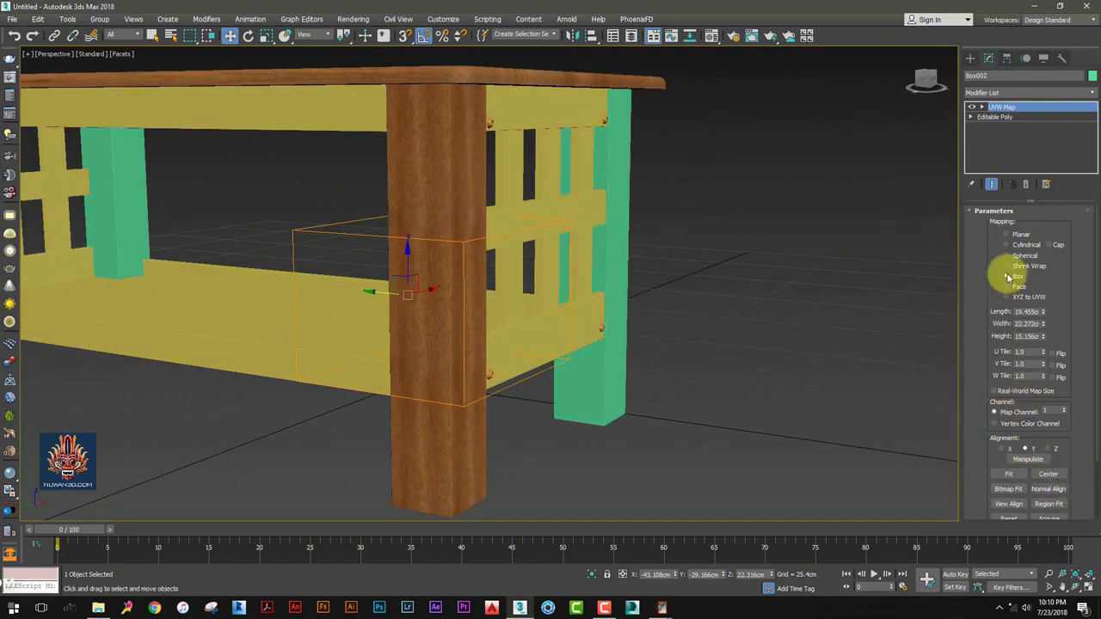
mouse_move(775, 284)
middle_mouse_down("alt")
mouse_move(681, 288)
mouse_move(731, 258)
middle_mouse_up("alt")
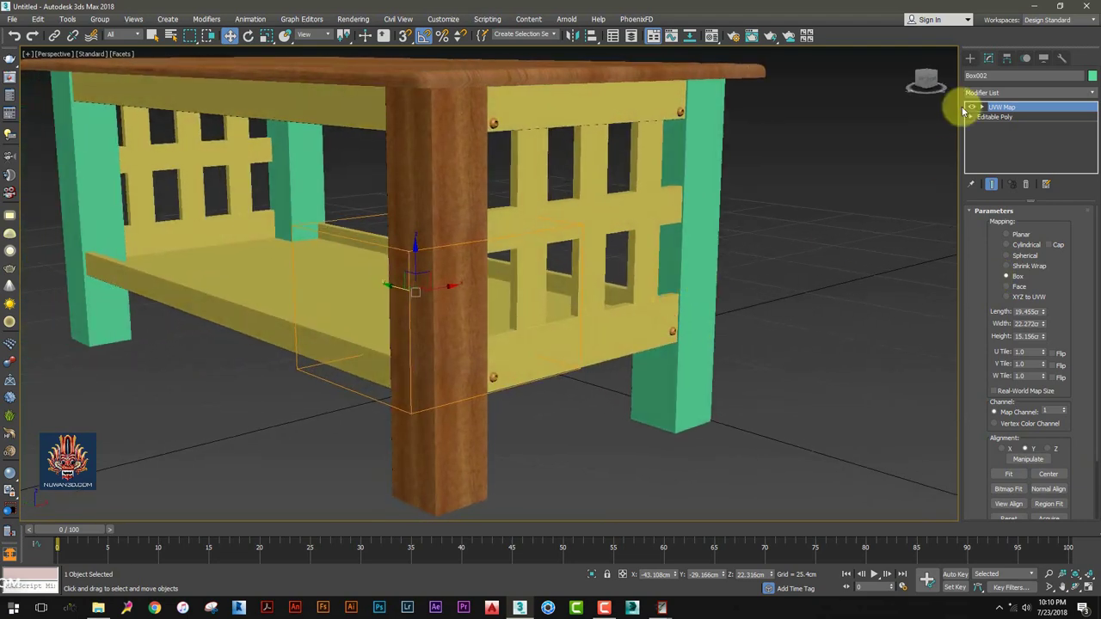
Copy the UVW Map modifier and apply Wood-01 to the right, back and left legs
right_click(1015, 107)
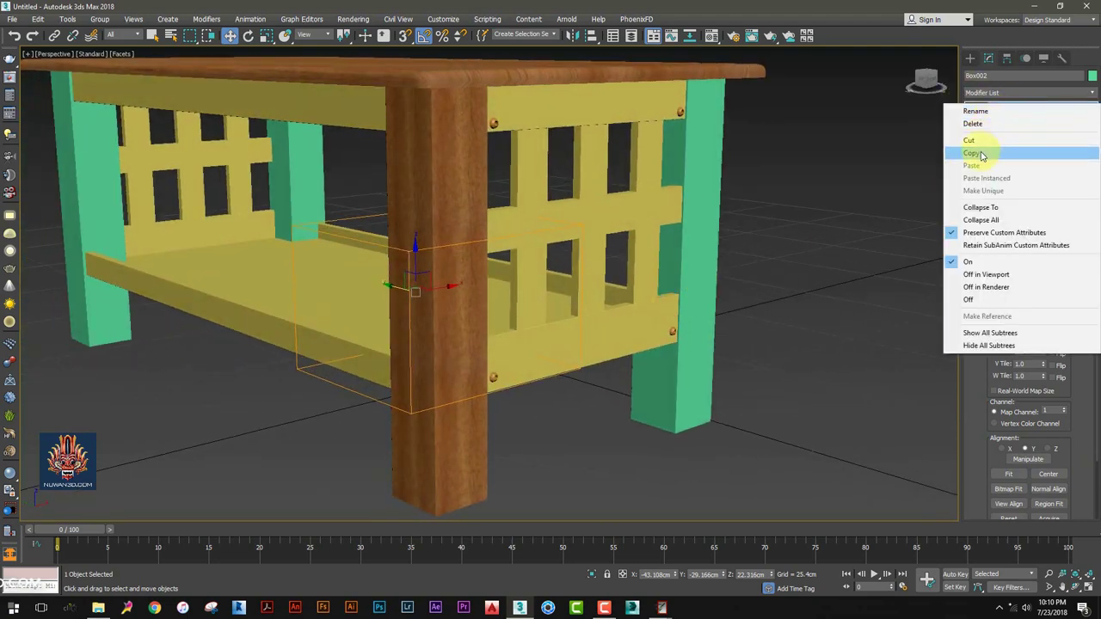
left_click(979, 153)
left_click(970, 58)
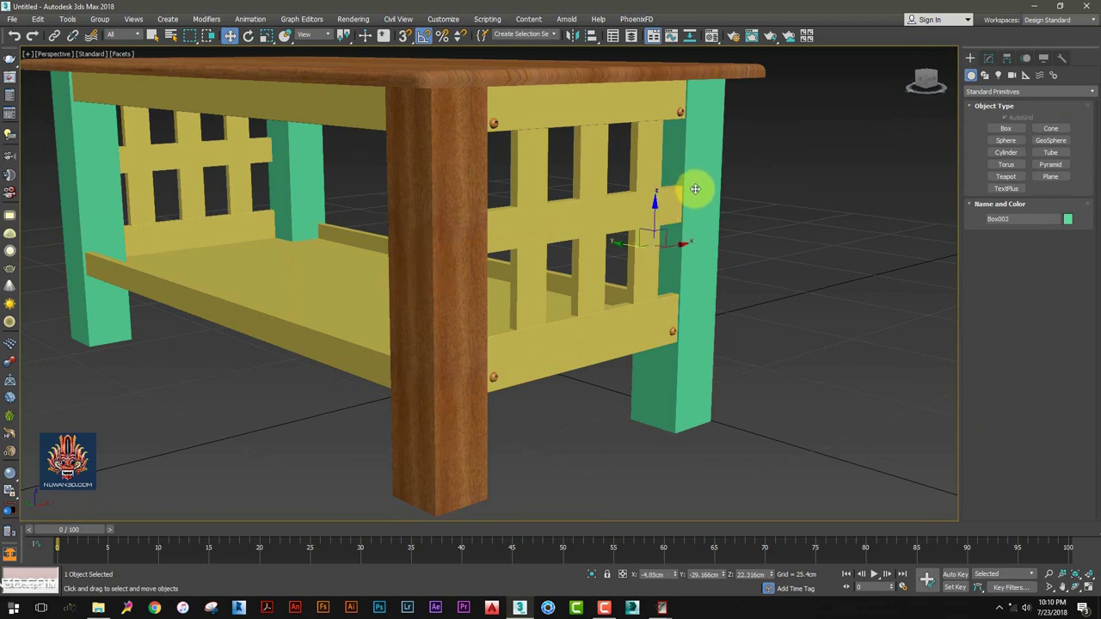
key("m")
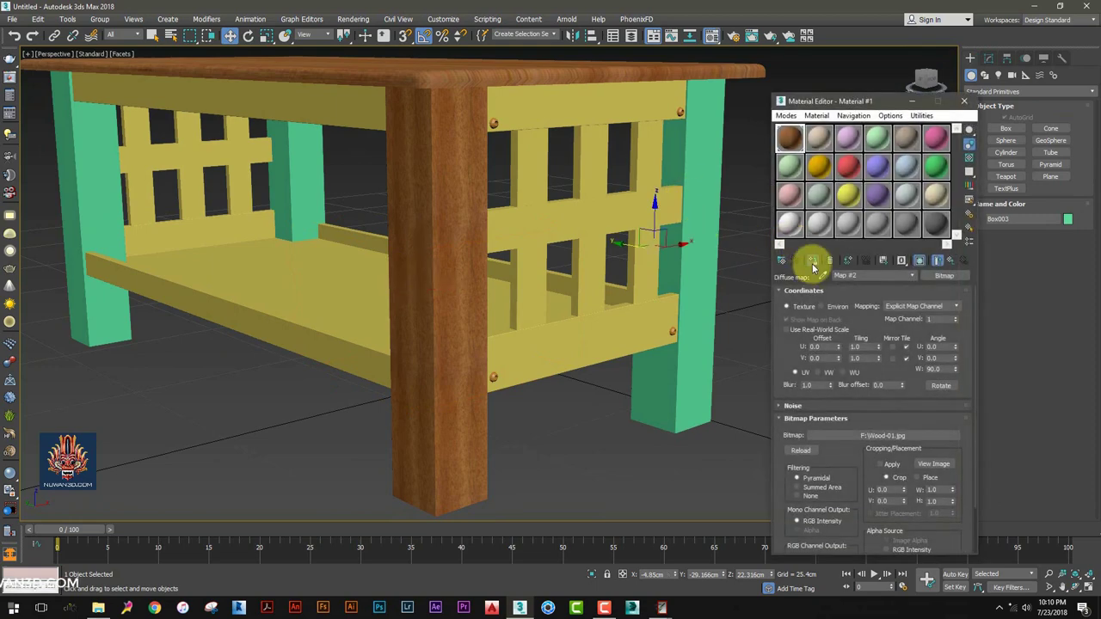
left_click(813, 261)
left_click(291, 191)
left_click(812, 259)
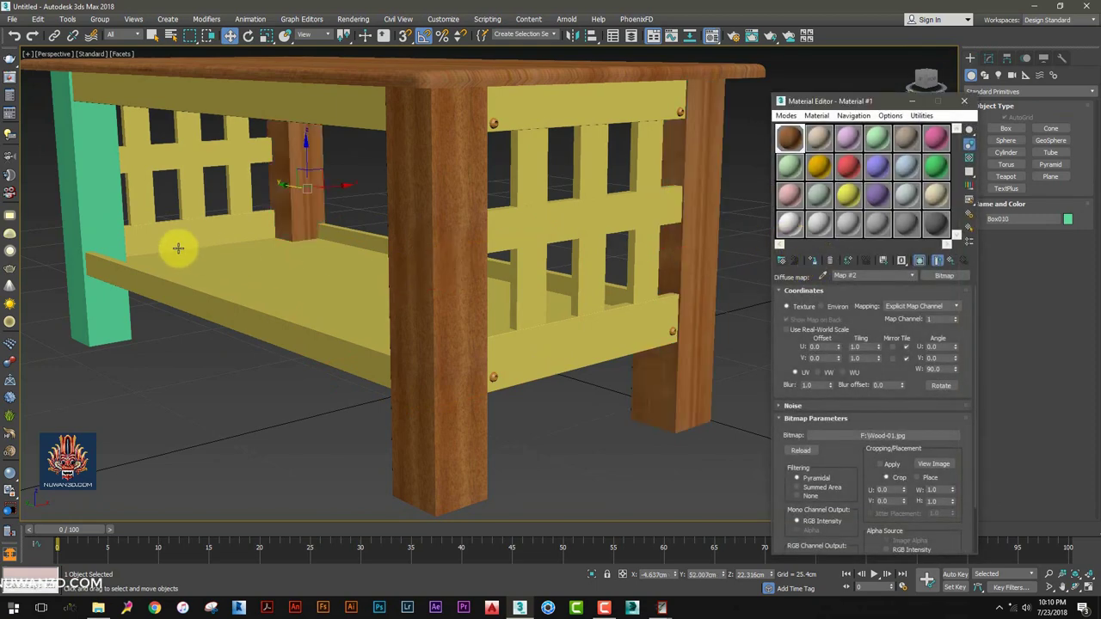
left_click(146, 242)
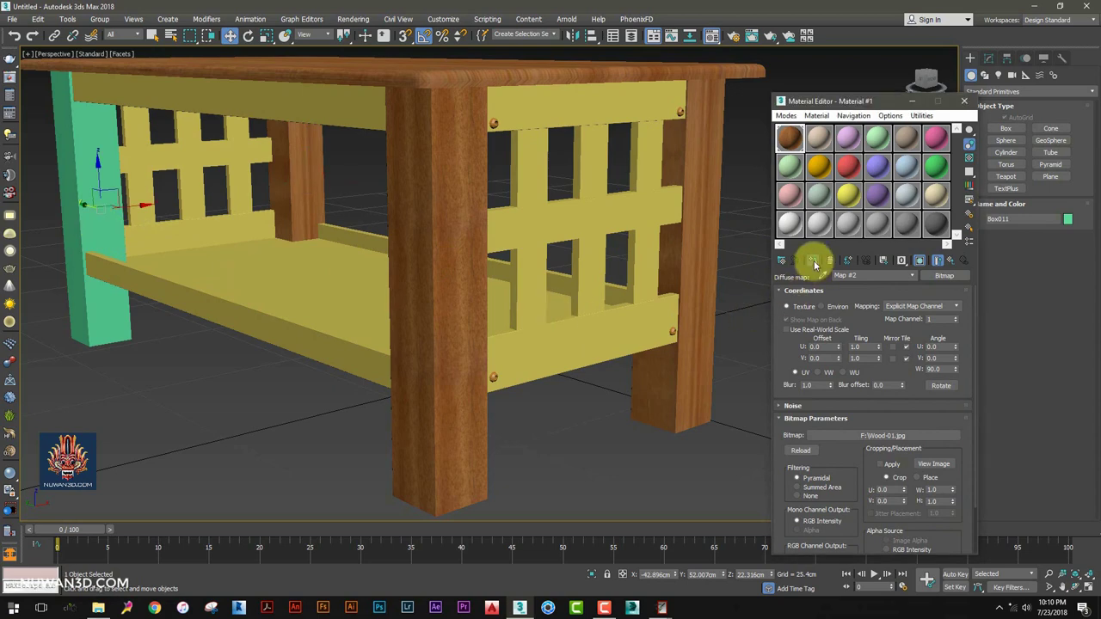
left_click(812, 260)
left_click(969, 101)
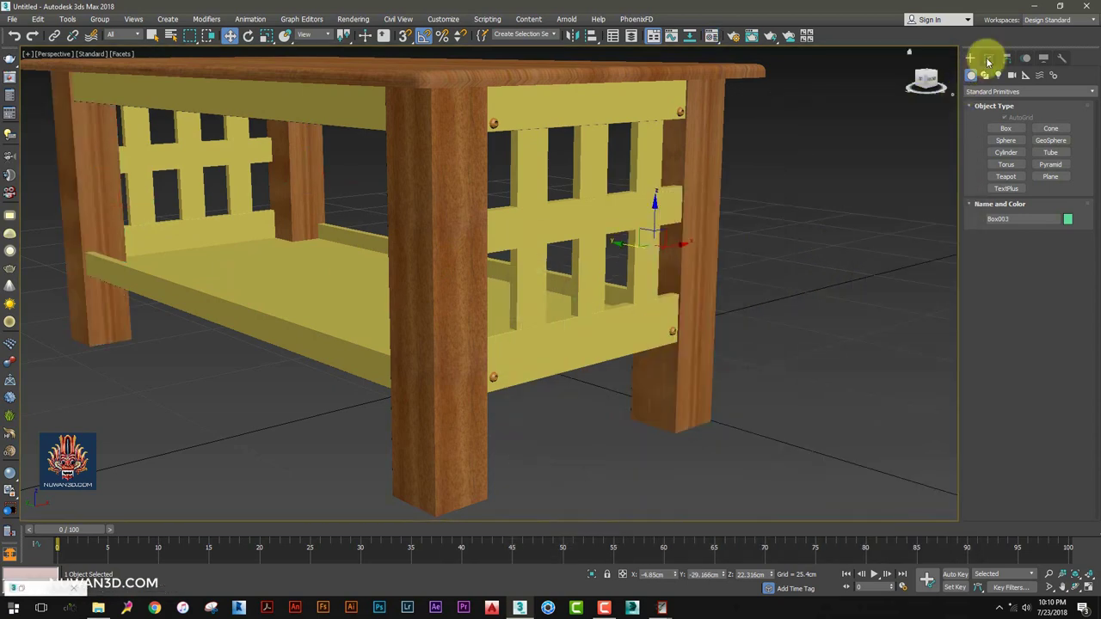
Paste the copied Box UVW Map modifier onto the right-hand leg Box003
left_click(988, 57)
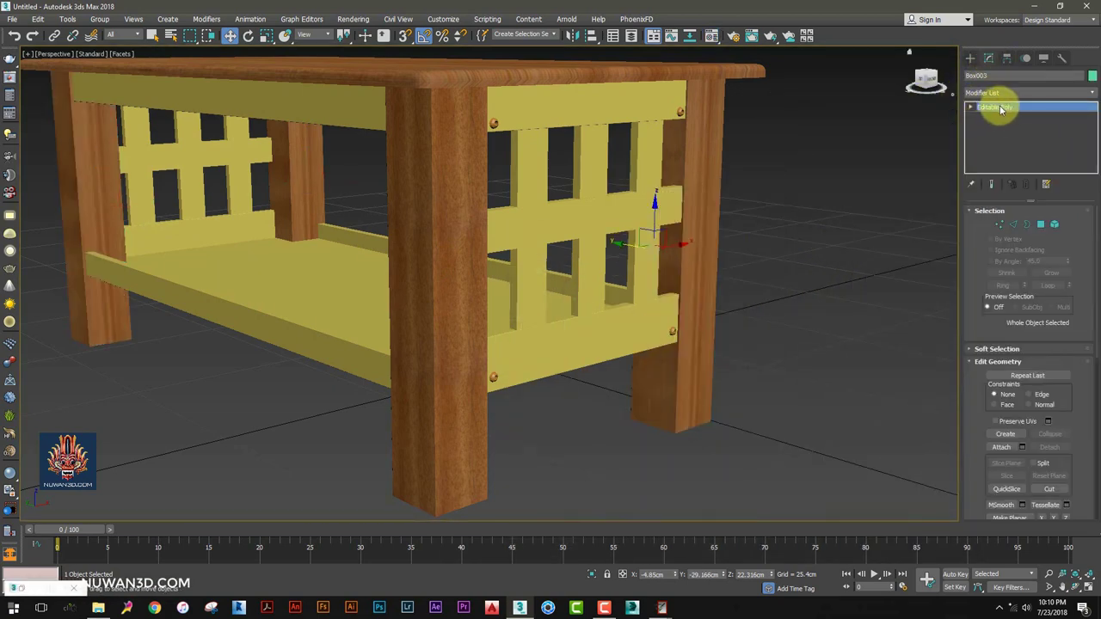
left_click(1032, 92)
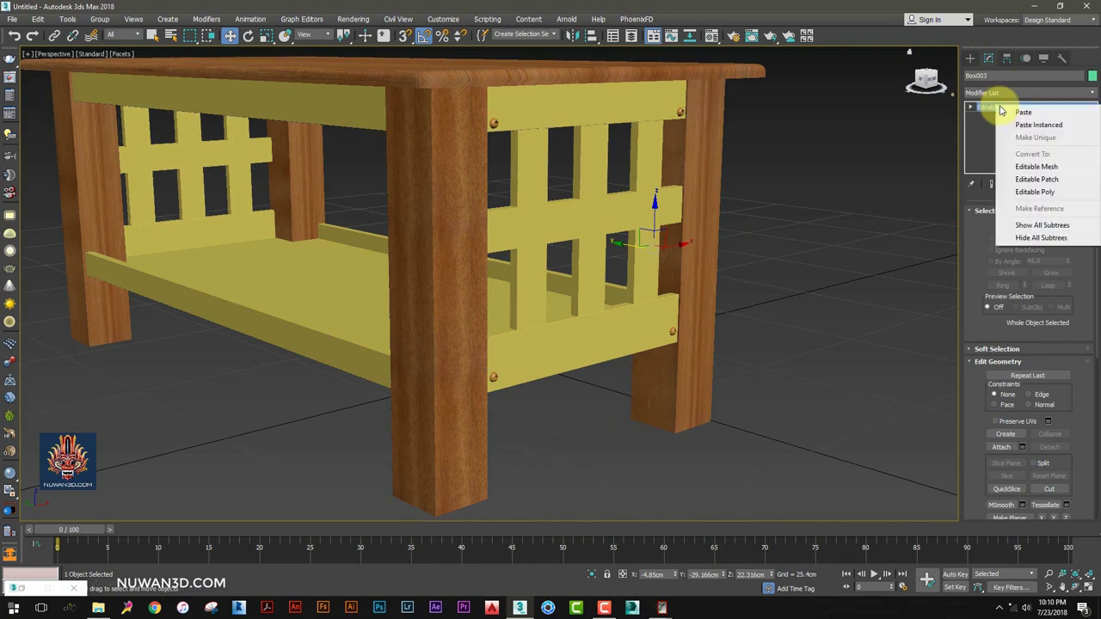
left_click(1002, 109)
mouse_move(705, 246)
middle_mouse_down("alt")
mouse_move(749, 241)
mouse_move(719, 234)
middle_mouse_up("alt")
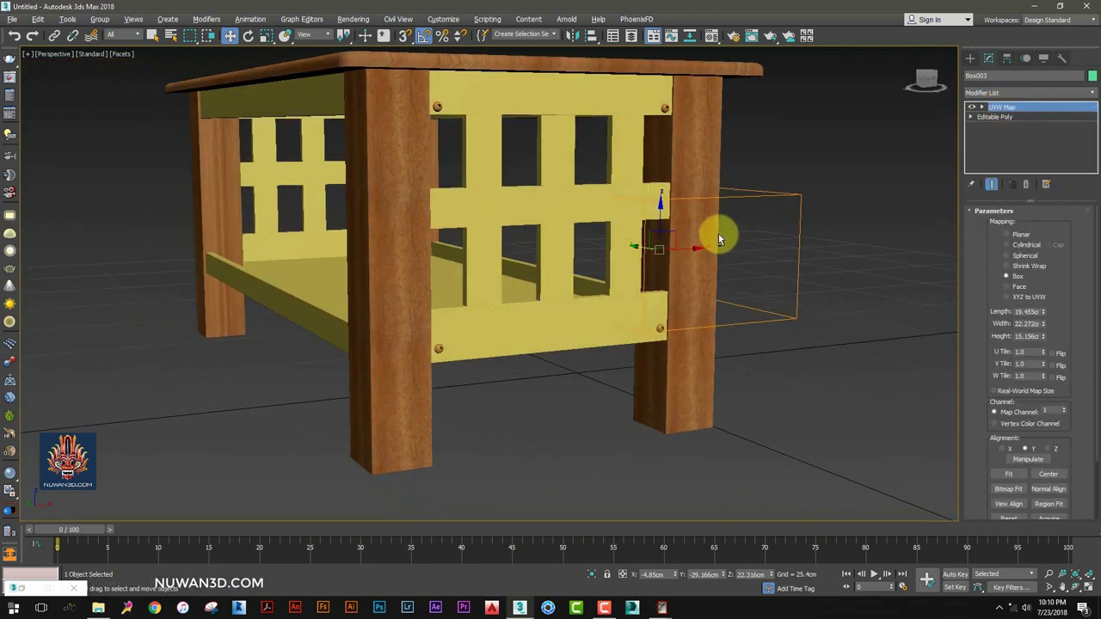
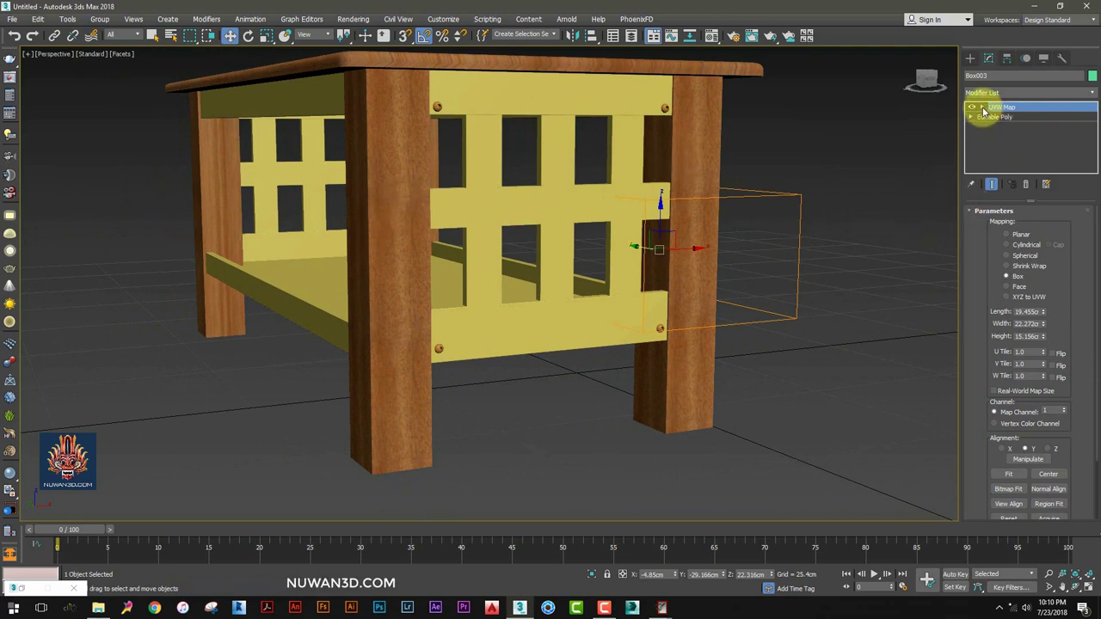
Move the current leg's UVW Map gizmo down along the leg
left_click(1003, 117)
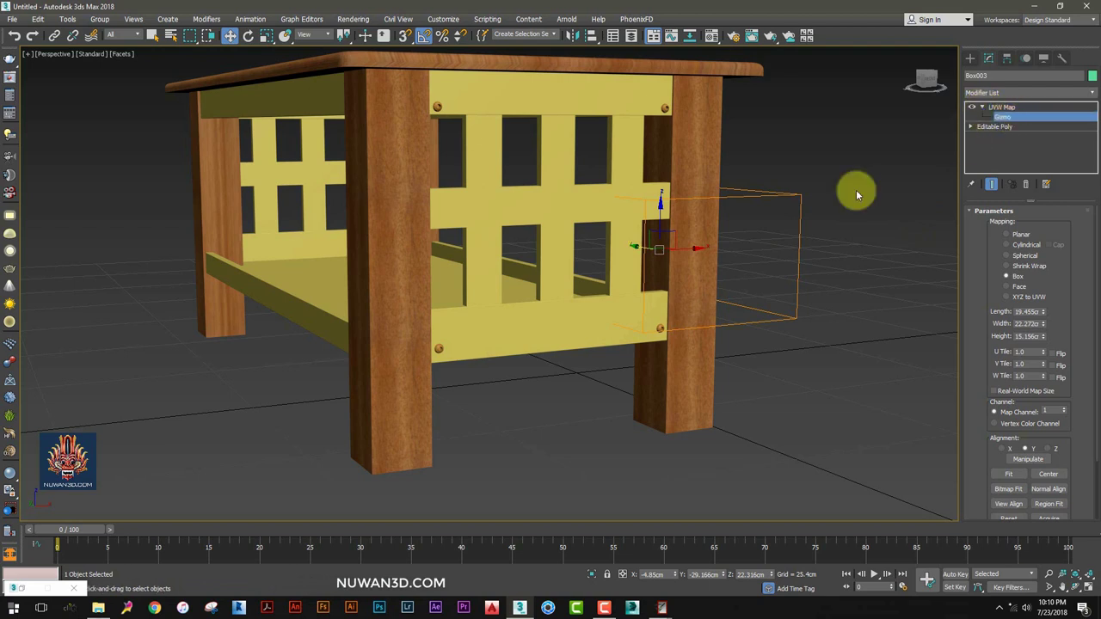
left_click_drag(677, 224, 703, 344)
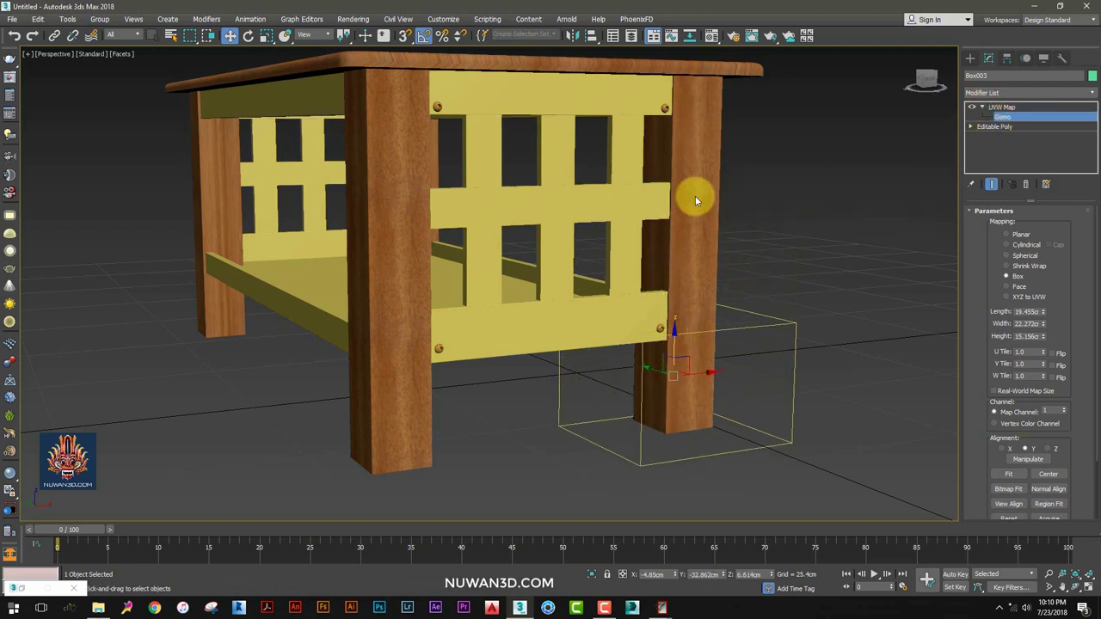
left_click(970, 58)
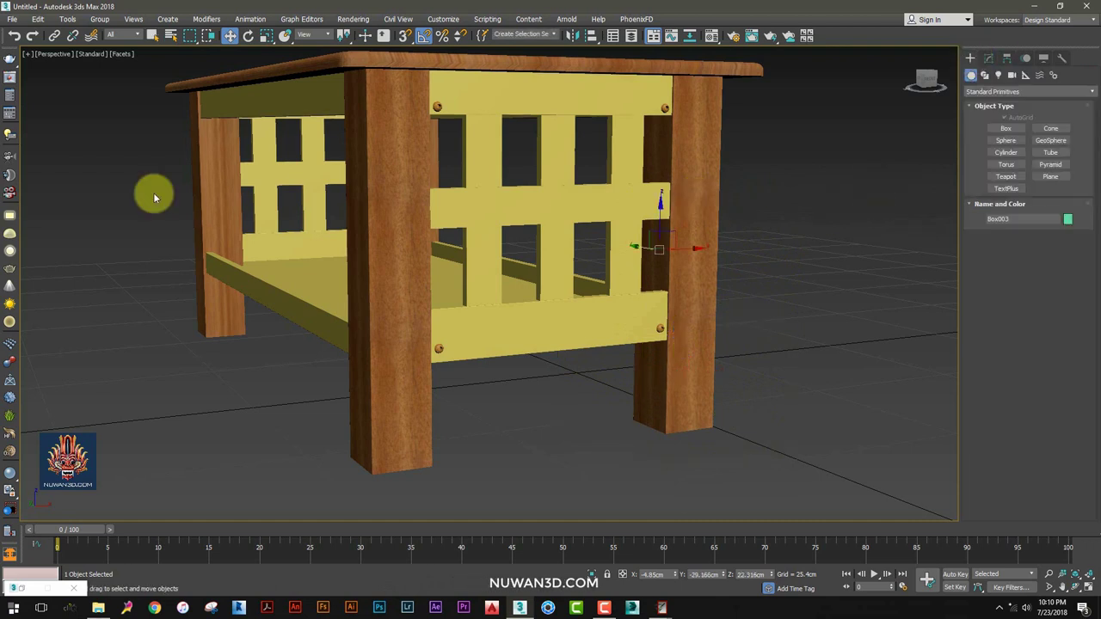
Paste the copied UVW Map onto leg Box011 and shift its gizmo up onto the leg
left_click(203, 180)
left_click(988, 58)
right_click(1003, 109)
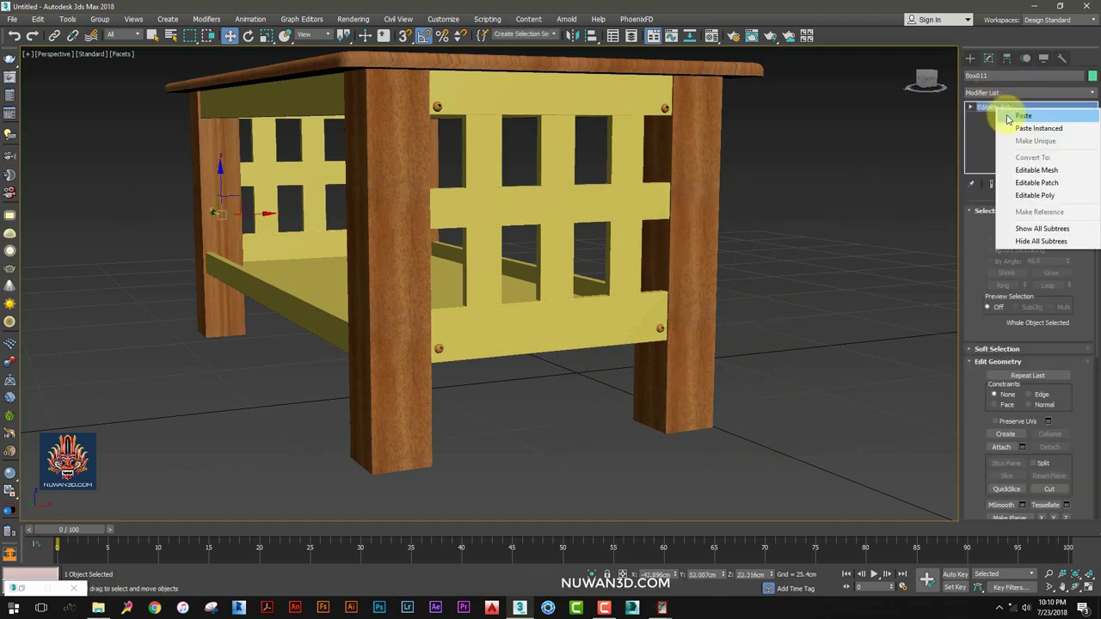
left_click(1023, 115)
left_click(982, 107)
left_click(1002, 117)
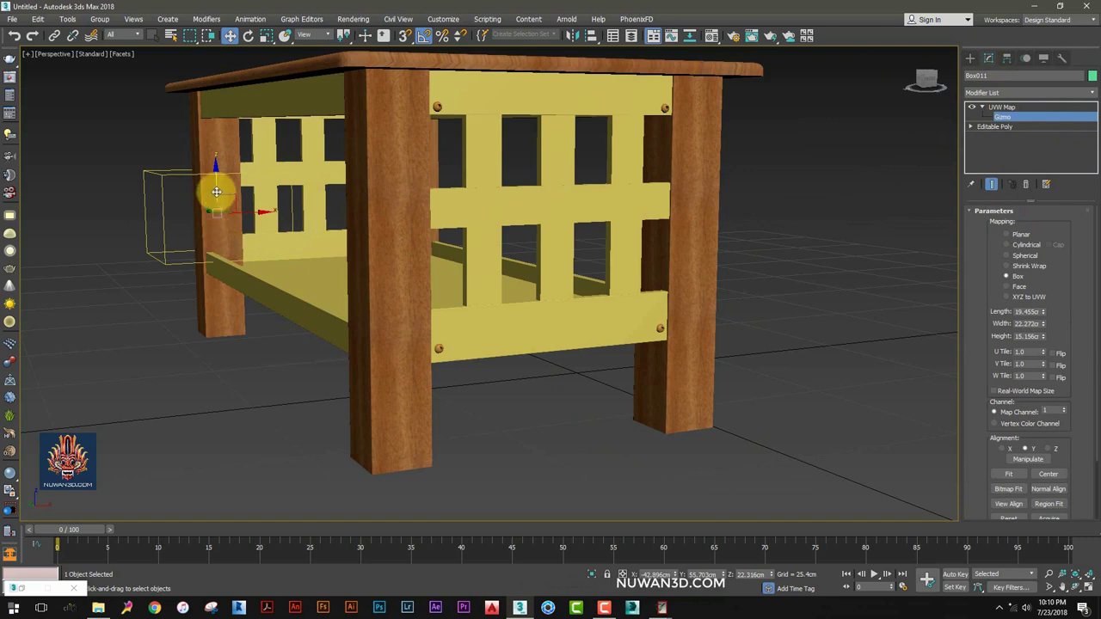
left_click_drag(216, 192, 225, 119)
left_click(970, 57)
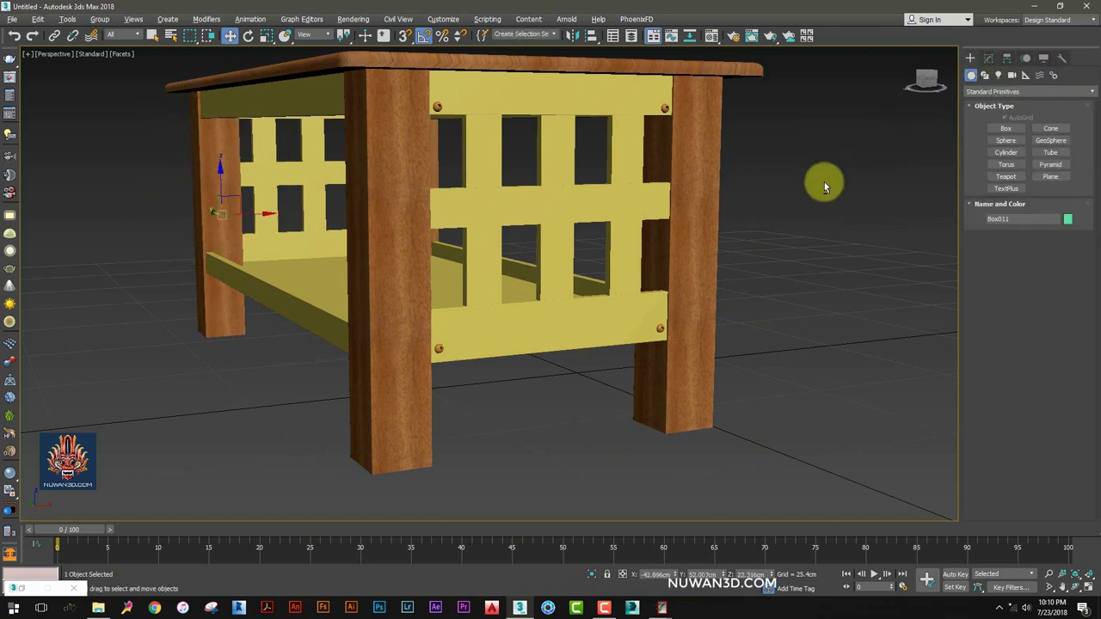
Paste the UVW Map onto leg Box010 and move its gizmo down onto the leg
middle_click_drag(824, 188, 332, 233, "alt")
left_click(332, 233)
left_click(988, 57)
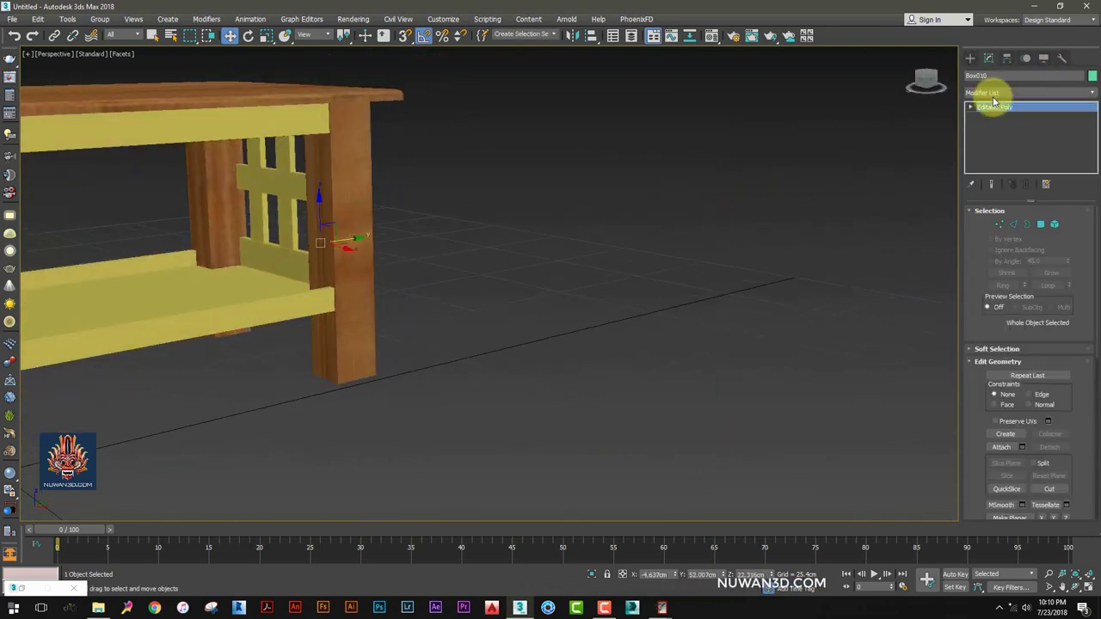
right_click(993, 103)
left_click(996, 111)
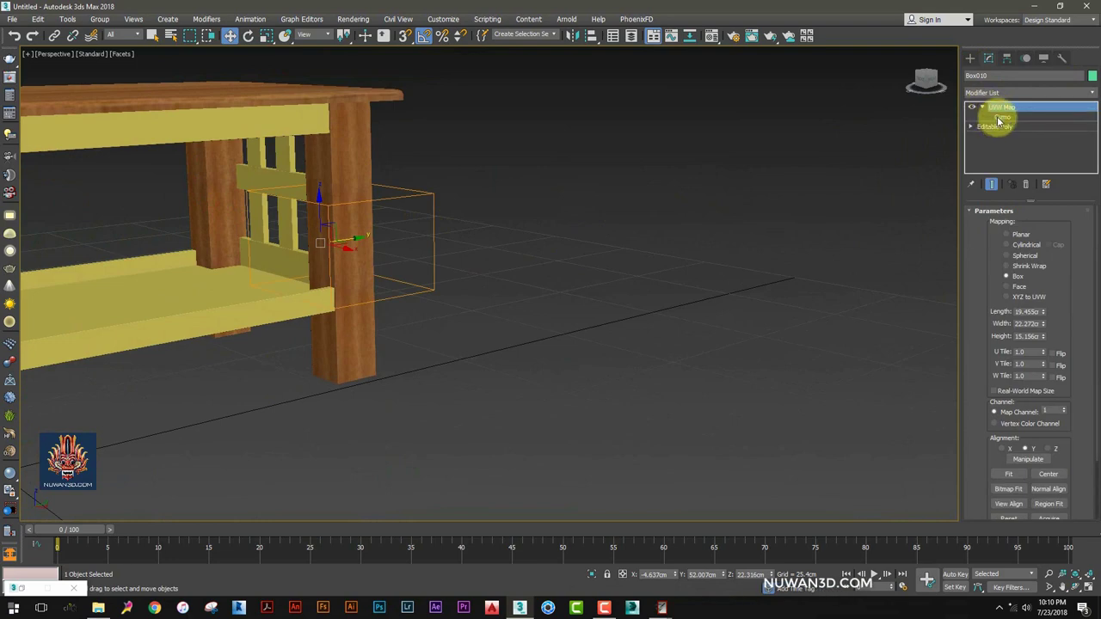
left_click(1000, 118)
left_click_drag(347, 214, 361, 293)
middle_click_drag(394, 271, 588, 297, "alt")
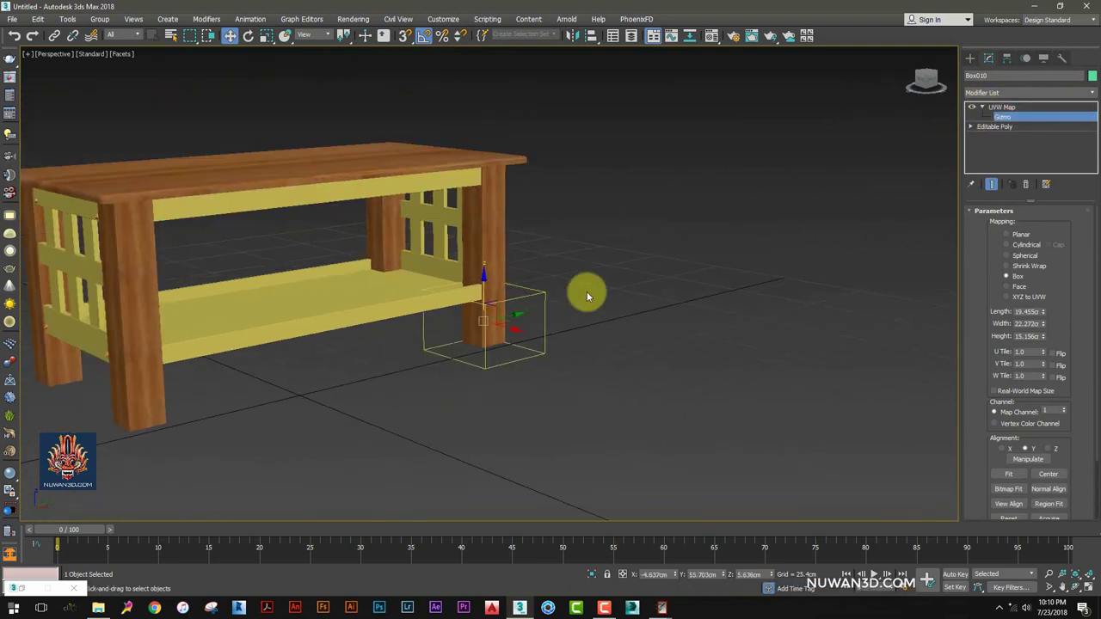
left_click(970, 58)
Select the upper front rail Box018 from a front view
mouse_move(430, 197)
middle_mouse_down("alt")
mouse_move(565, 206)
mouse_move(558, 260)
middle_mouse_up("alt")
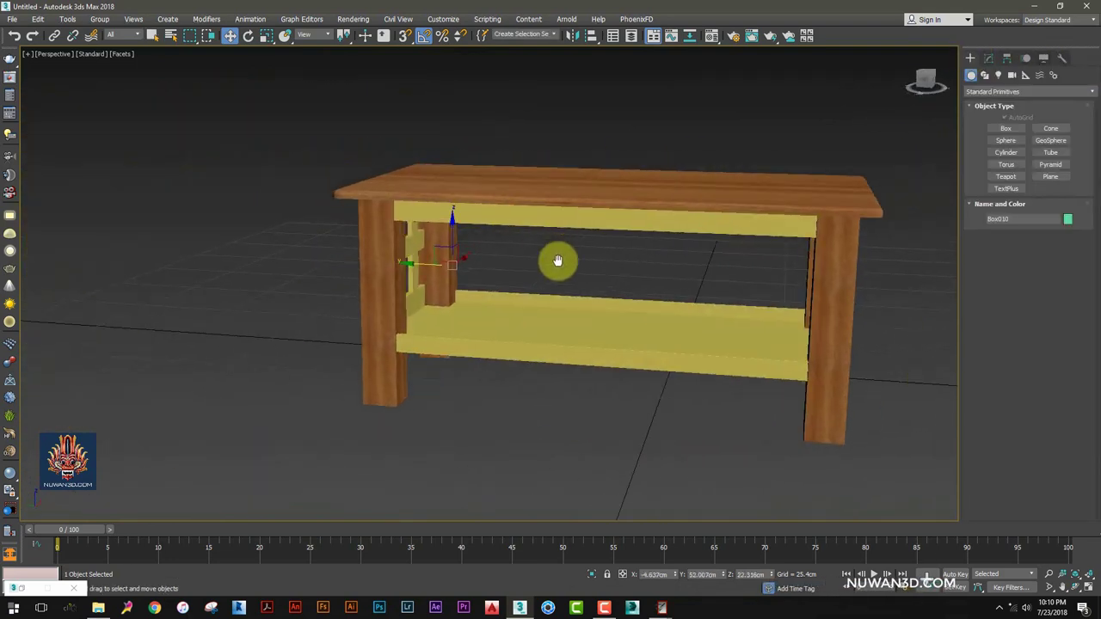
scroll(557, 261, "up", 2)
left_click(560, 216)
scroll(680, 274, "up", 2)
Assign the wood material to rail Box018 with the M material editor
key("m")
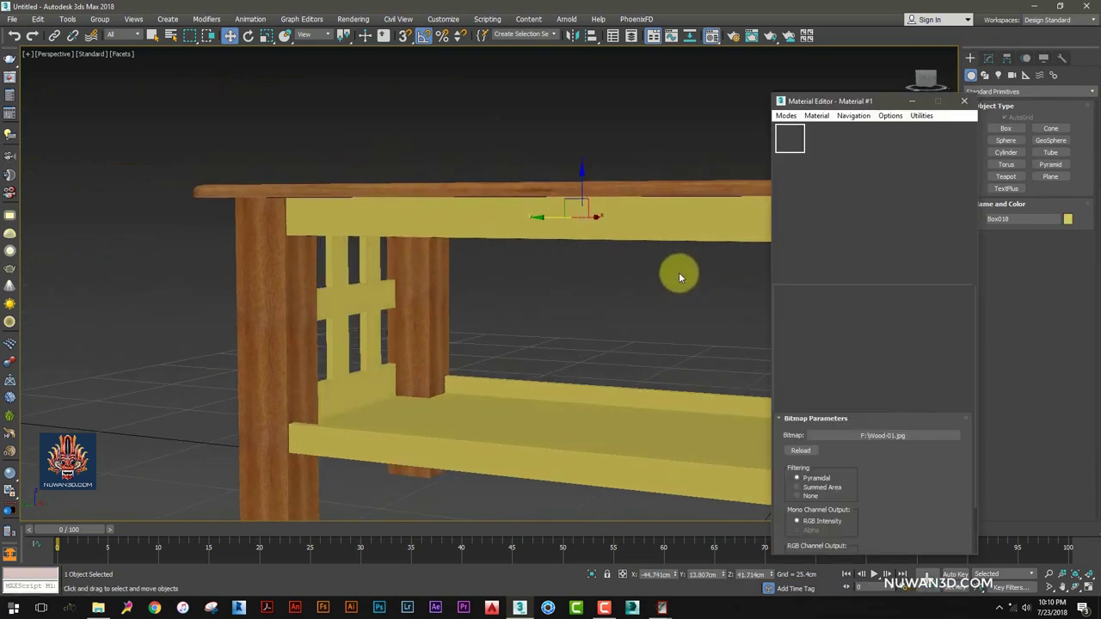
left_click(813, 260)
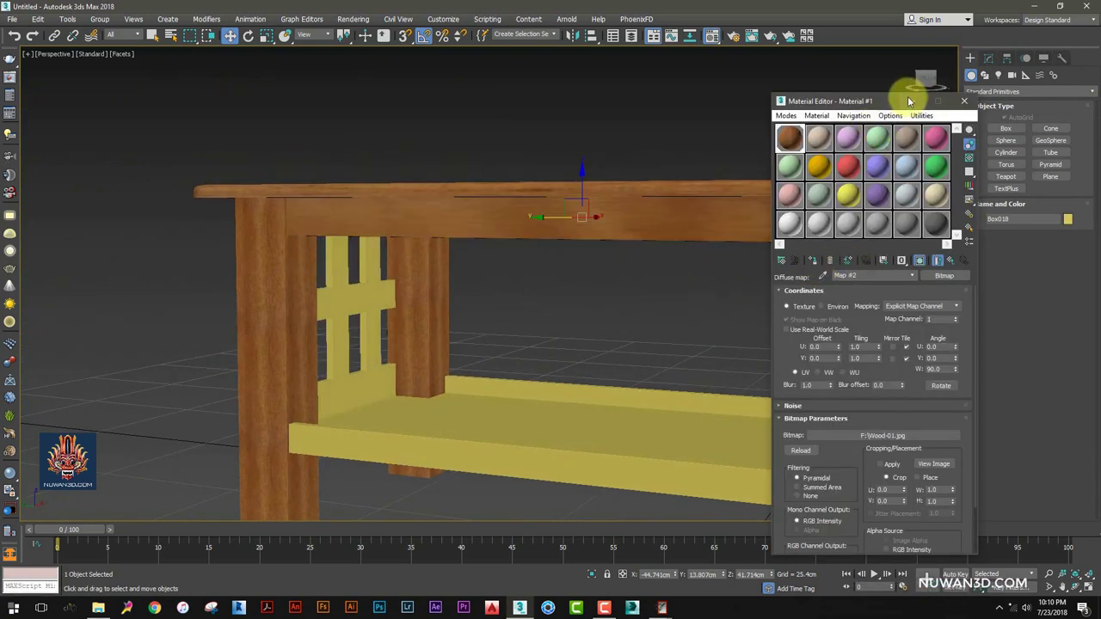
left_click(964, 100)
Add a UVW Map modifier with Box projection to the rail
left_click(987, 58)
left_click(985, 91)
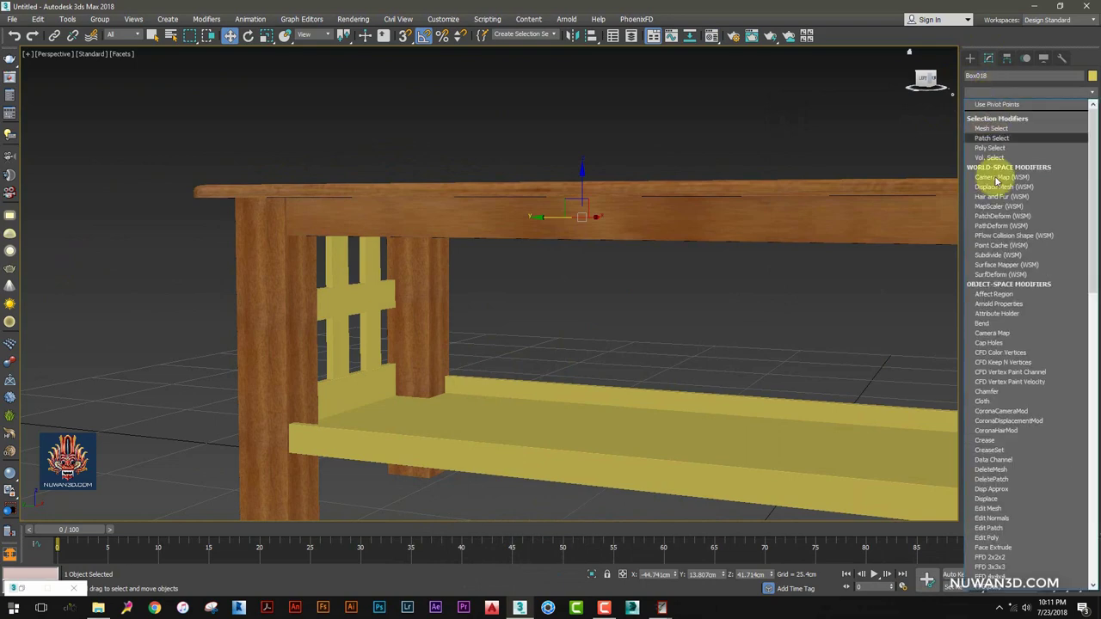
scroll(1012, 482, "down", 10)
left_click(1007, 473)
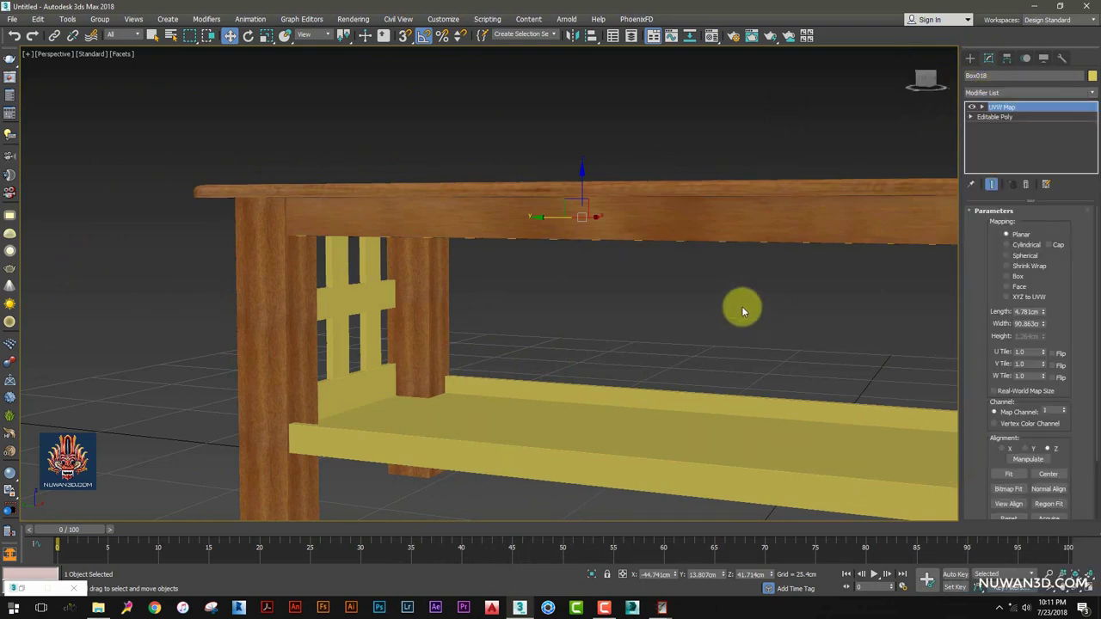
mouse_move(743, 311)
middle_mouse_down()
mouse_move(732, 323)
mouse_move(1026, 272)
middle_mouse_up()
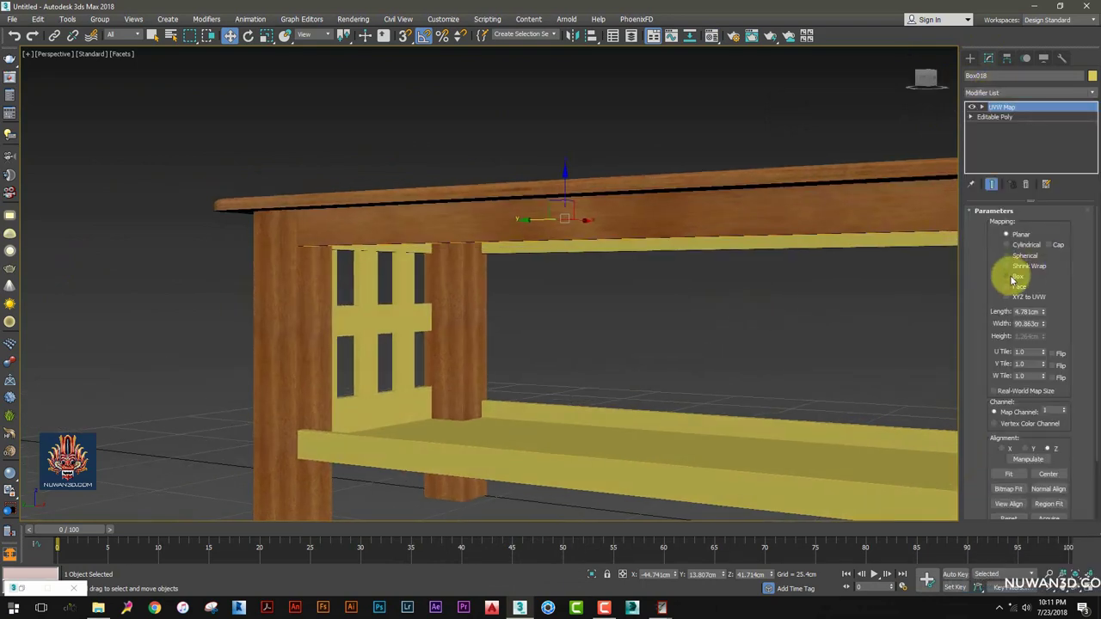
left_click(1012, 278)
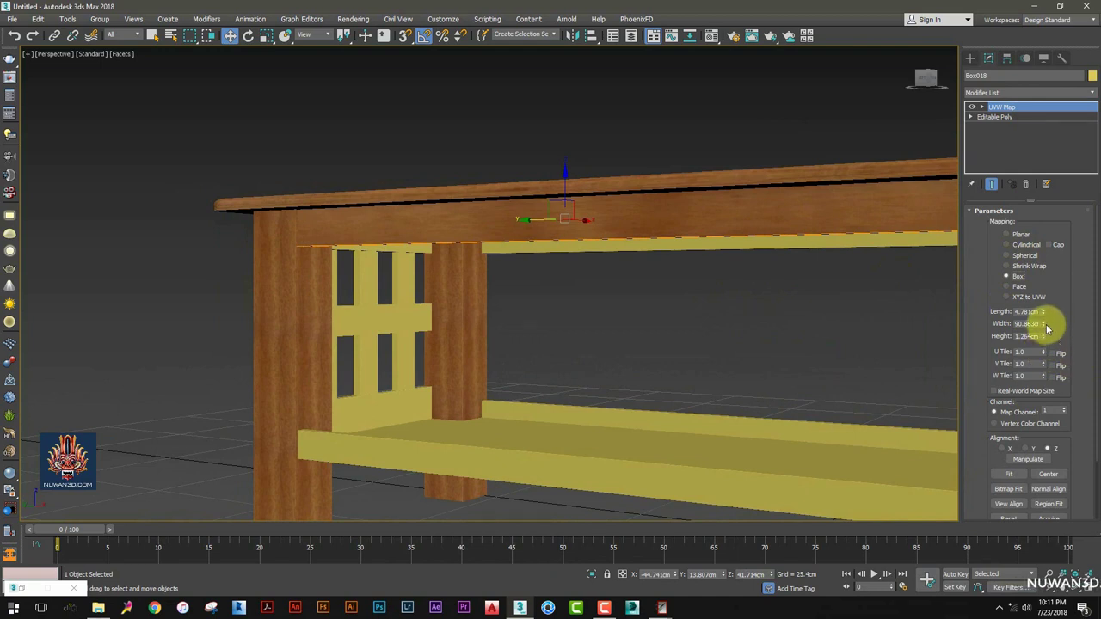
Align the rail's mapping to X and size it to 7.912 × 62.355 × 8.63 cm
left_click_drag(1046, 329, 1059, 224)
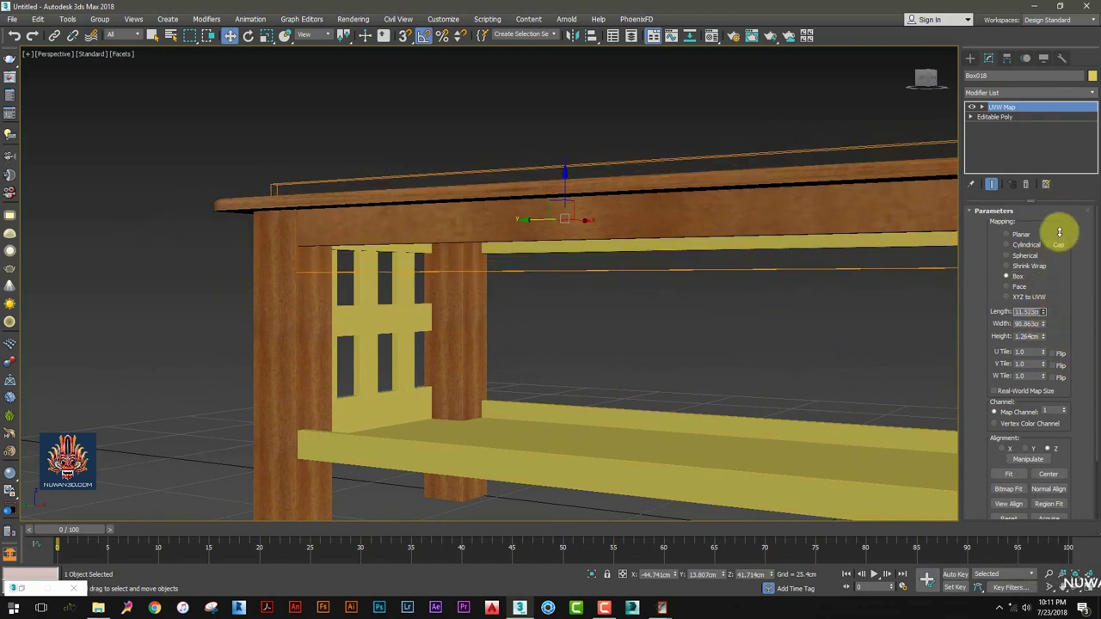
mouse_move(1044, 319)
left_mouse_down()
mouse_move(1051, 375)
mouse_move(1053, 359)
left_mouse_up()
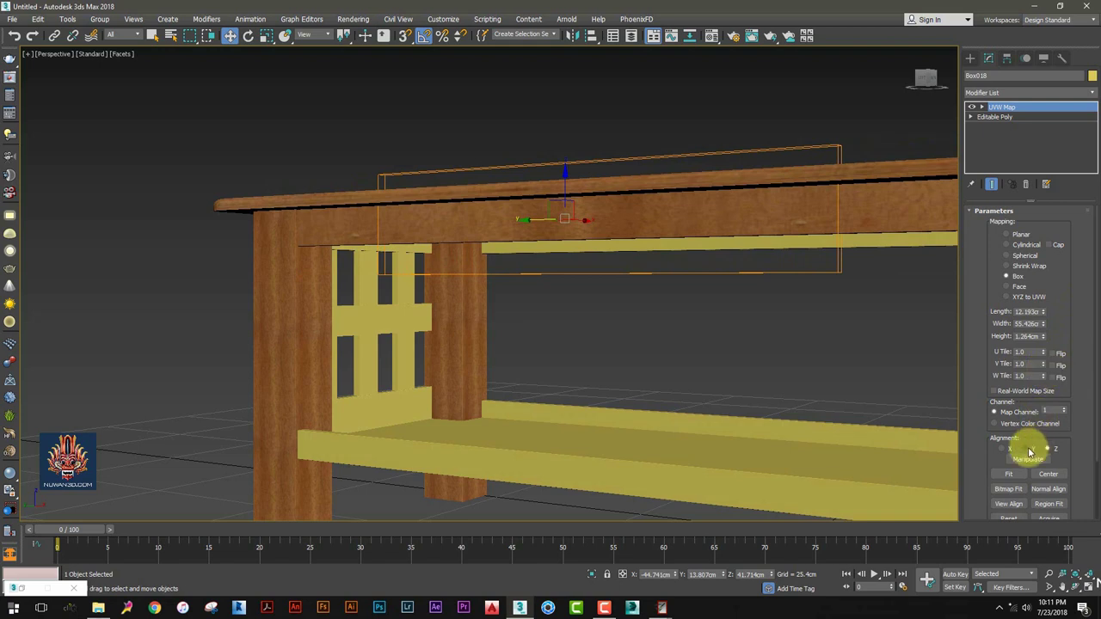
left_click(1029, 450)
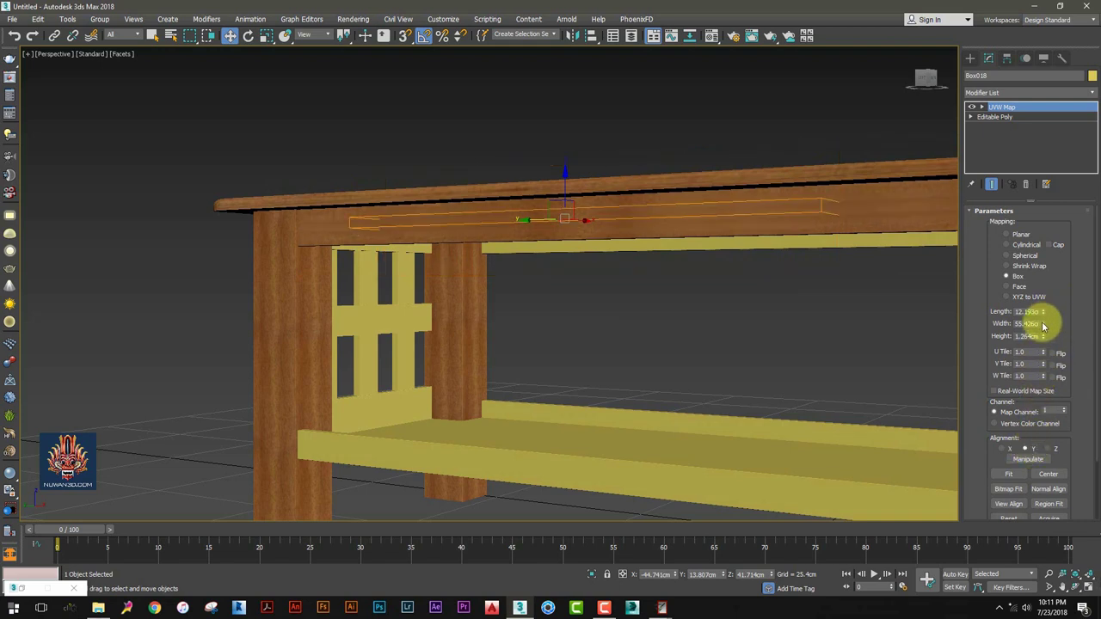
left_click_drag(1046, 312, 1057, 129)
left_click(1003, 450)
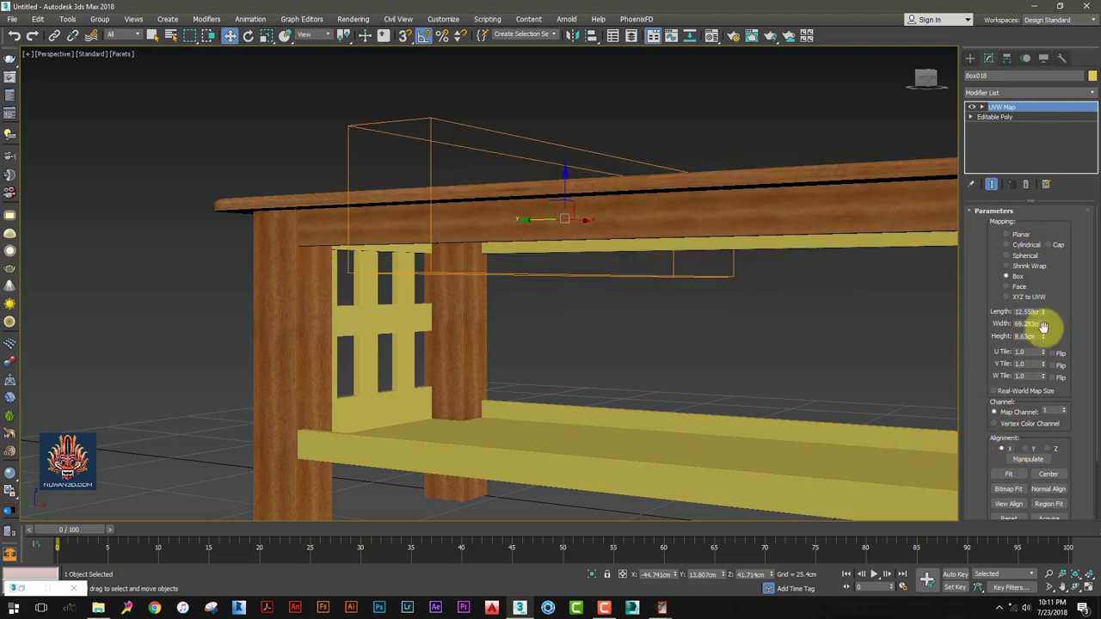
left_click_drag(1044, 324, 1066, 335)
scroll(753, 274, "down", 3)
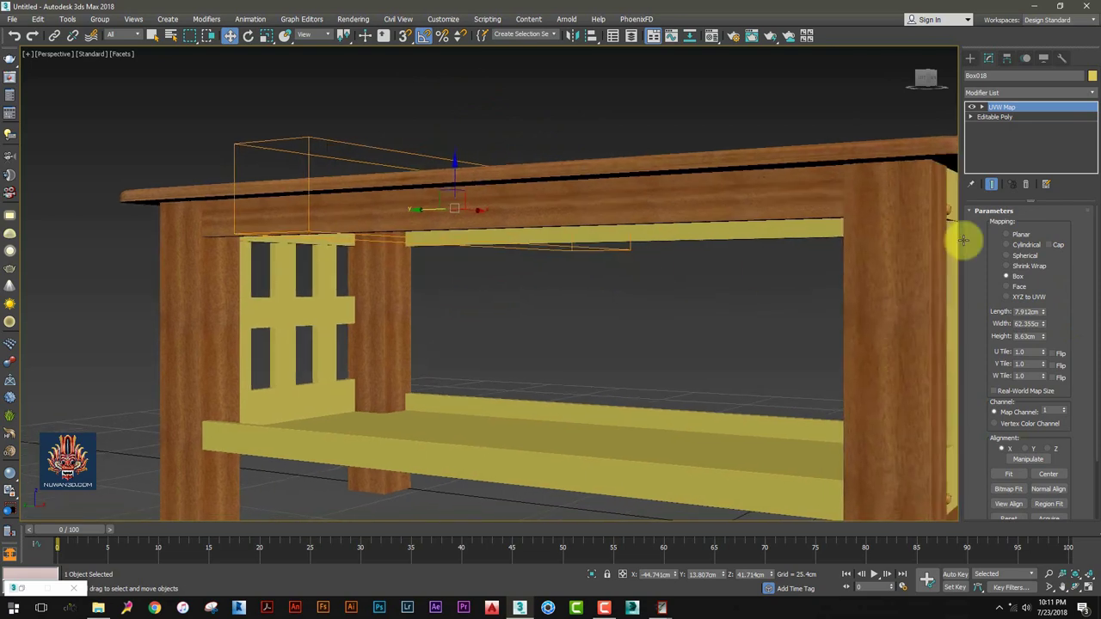
Copy the rail's UVW Map modifier
right_click(1005, 107)
left_click(971, 160)
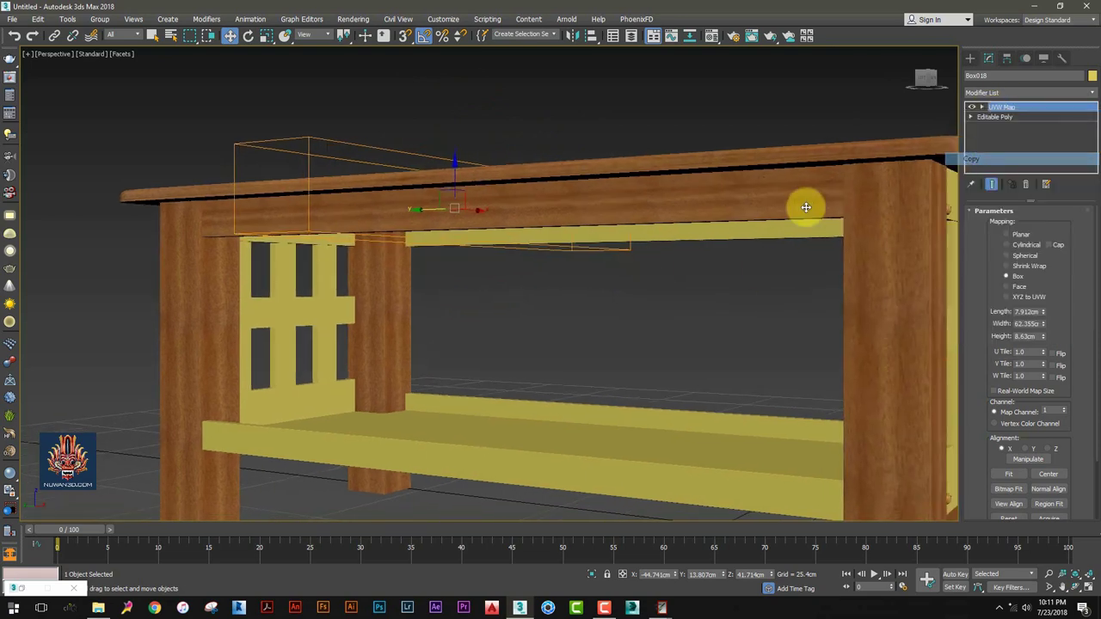
scroll(804, 224, "down", 3)
mouse_move(803, 246)
middle_mouse_down("alt")
mouse_move(700, 246)
mouse_move(696, 200)
middle_mouse_up("alt")
Select the top beam and assign it the wood material
left_click(696, 199)
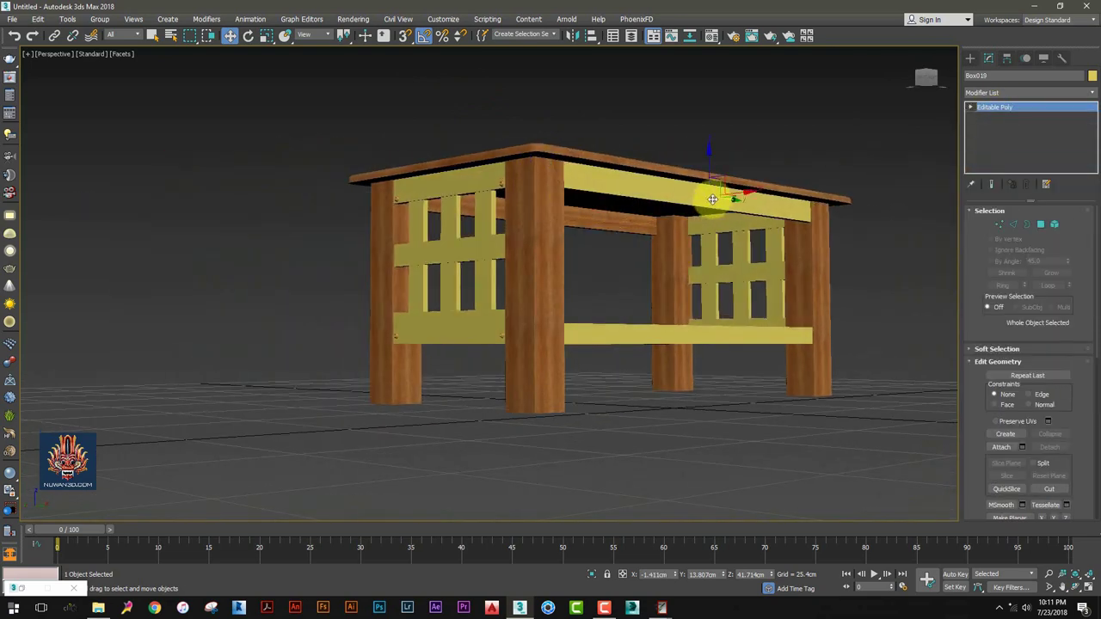
key("m")
left_click(814, 267)
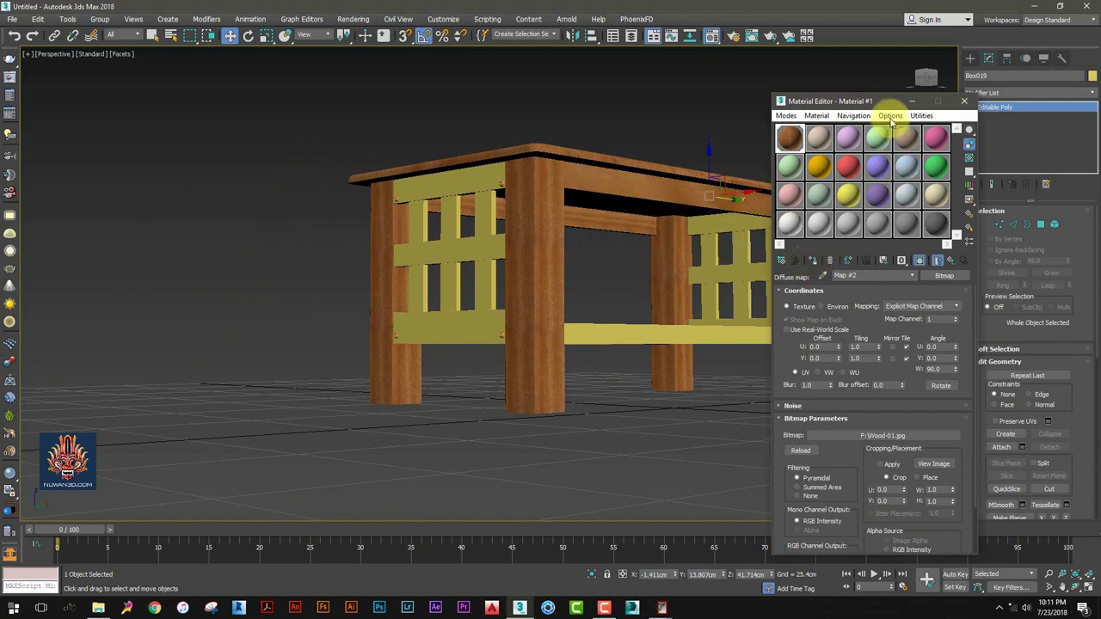
left_click(964, 101)
Paste the copied UVW Map onto the top beam and lengthen it to about 13.8 cm
right_click(989, 108)
left_click(995, 118)
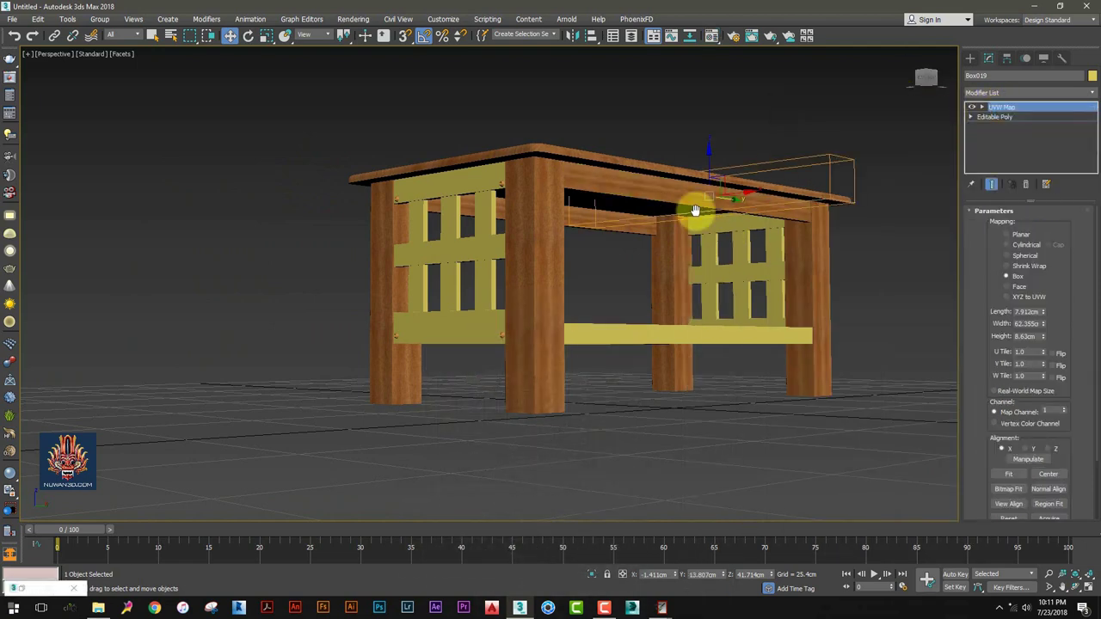
scroll(693, 247, "up", 3)
left_click(982, 108)
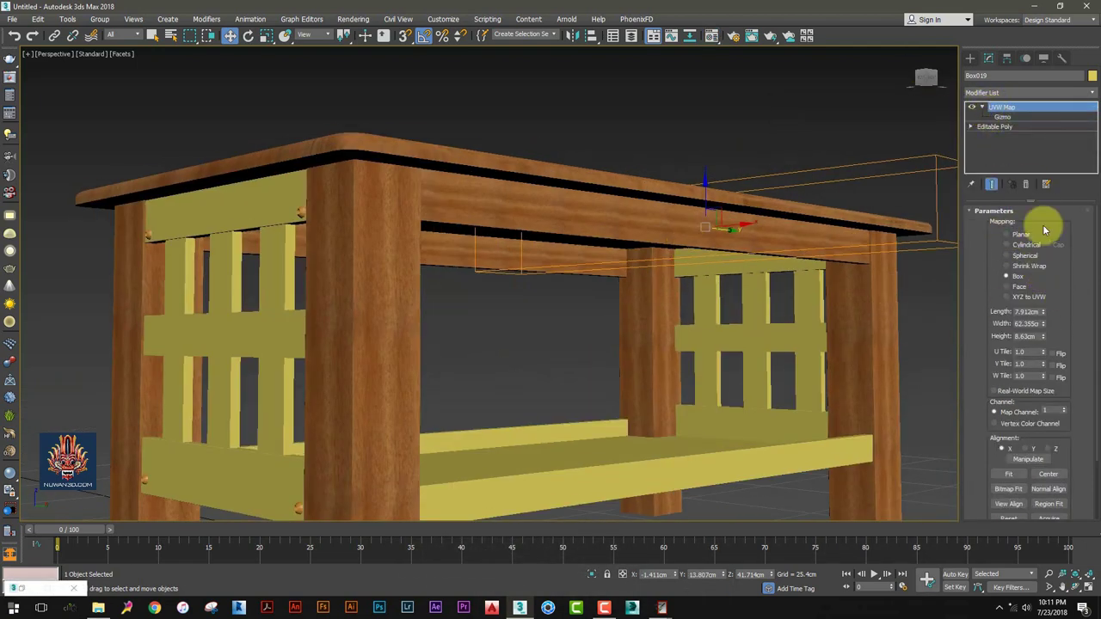
left_click_drag(1043, 313, 1043, 268)
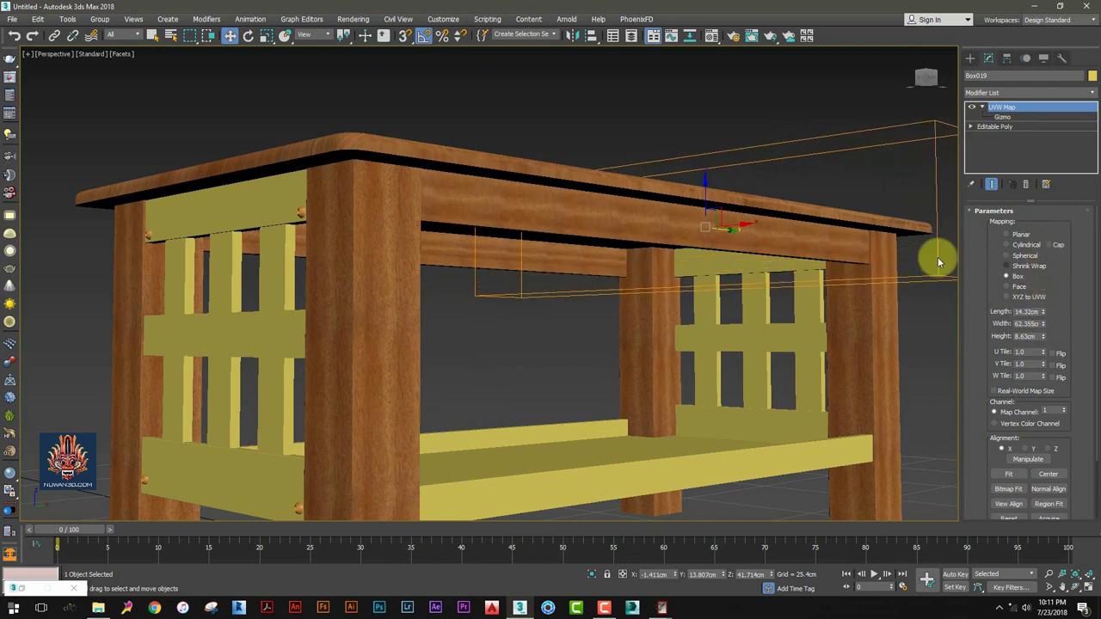
scroll(453, 262, "down", 3)
Select the bottom shelf Box020 and assign it the wood material
left_click(567, 376)
middle_click_drag(566, 376, 560, 393, "alt")
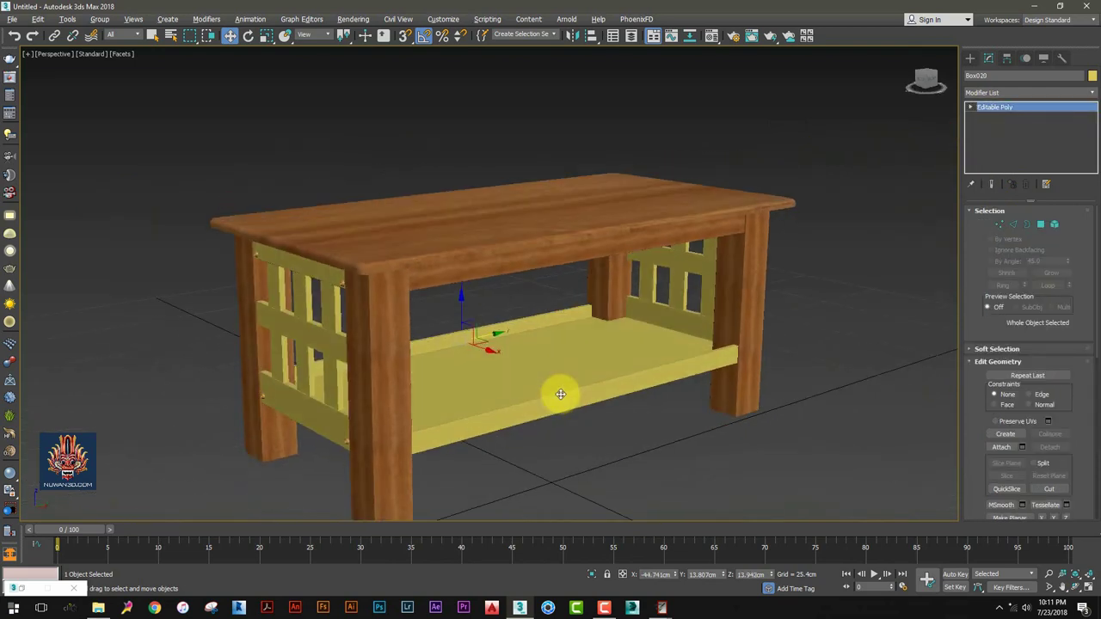
key("m")
left_click(810, 261)
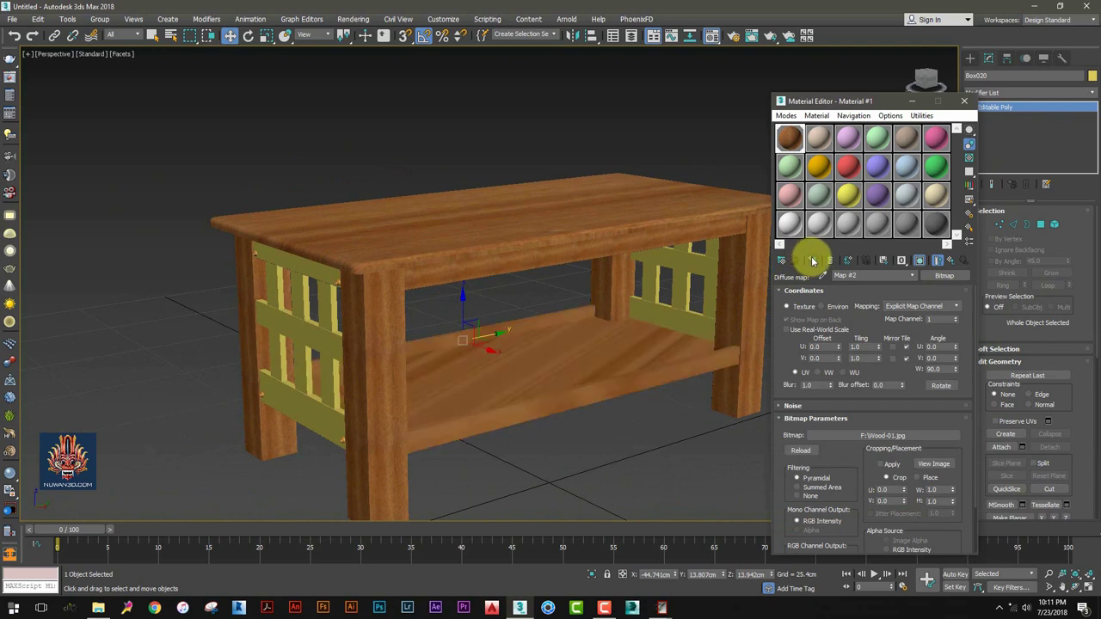
left_click(970, 101)
Add a Box UVW Map to the shelf, aligned to X and fitted to it
left_click(1028, 92)
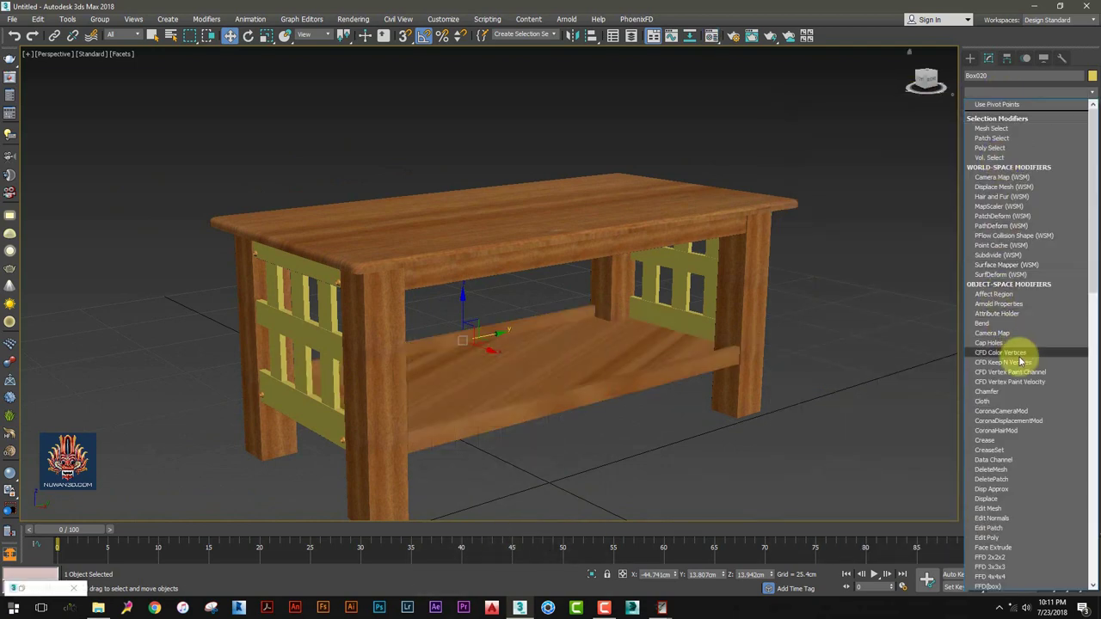
scroll(1014, 464, "down", 5)
left_click(989, 474)
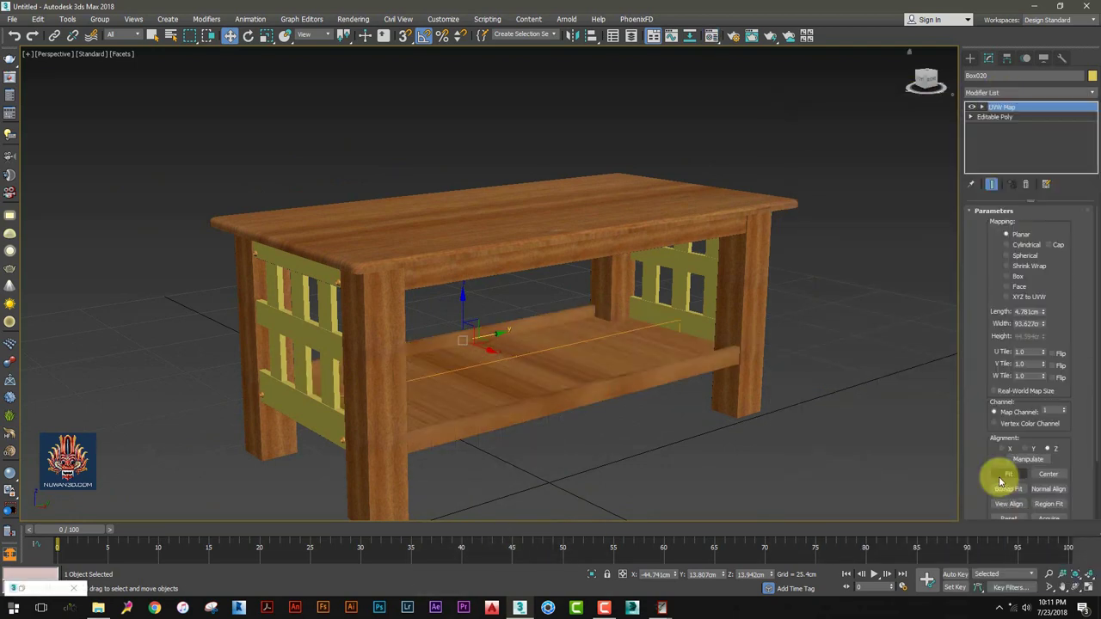
left_click(1017, 278)
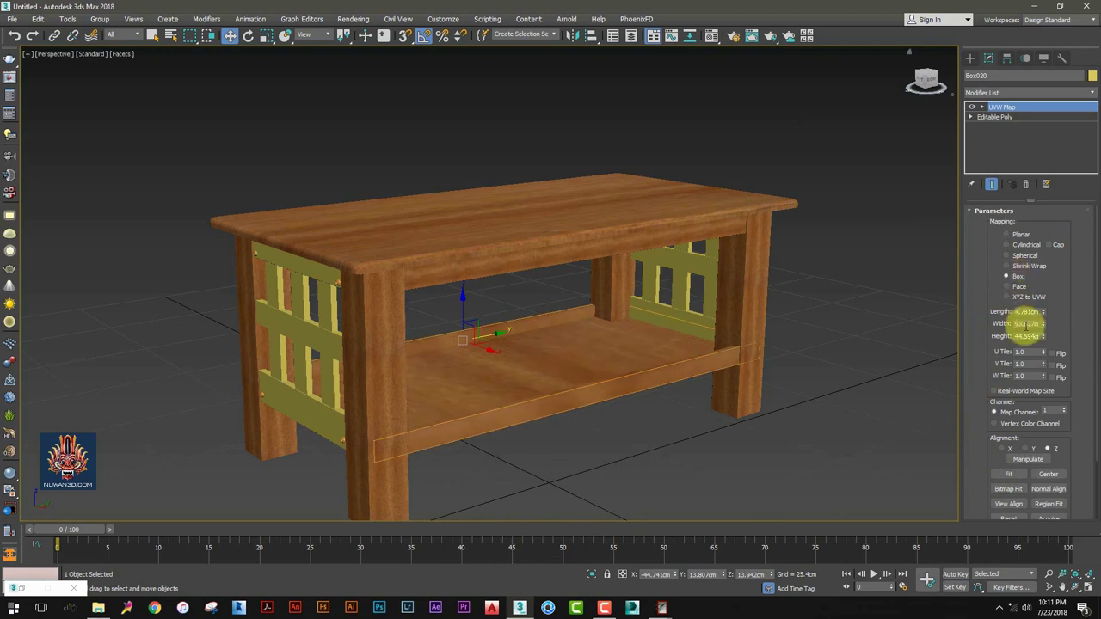
left_click(1023, 449)
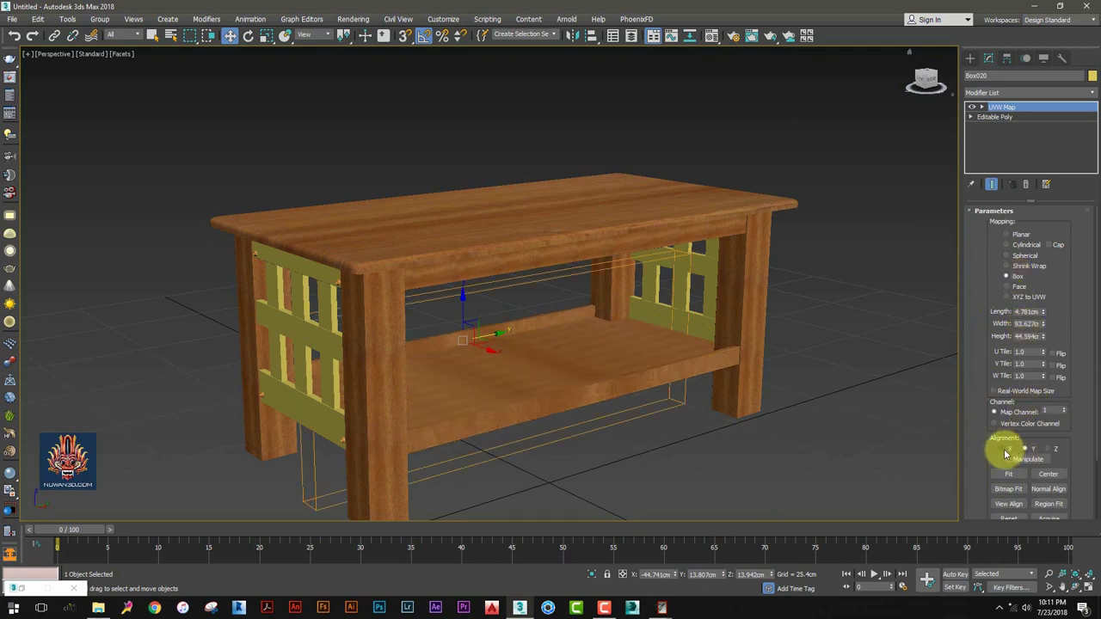
left_click(1004, 449)
left_click(1009, 474)
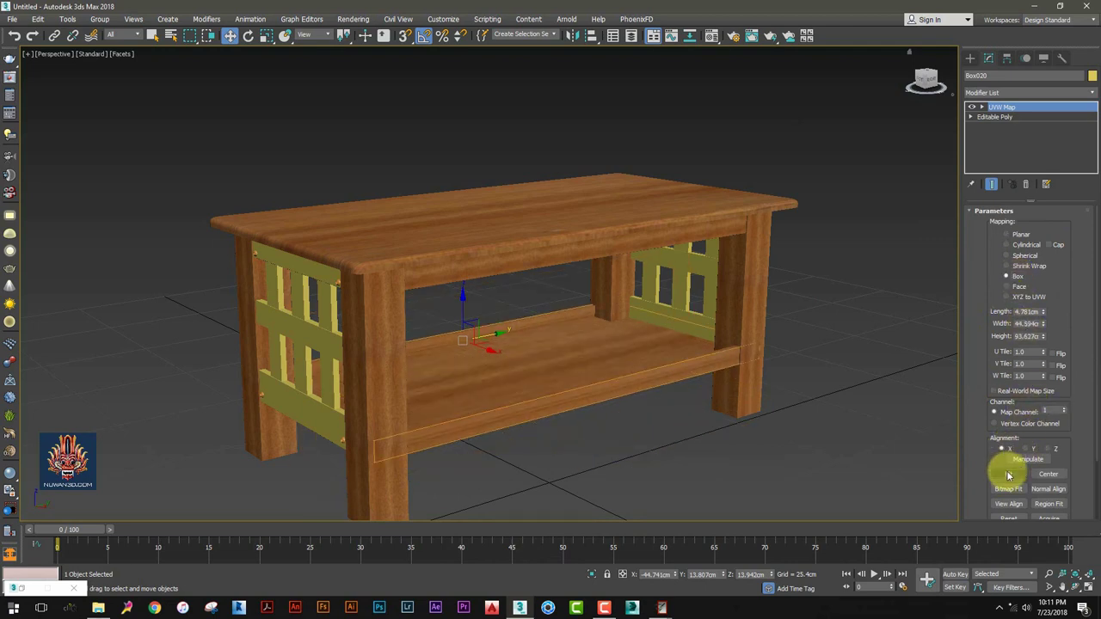
Raise the shelf mapping's Height so the wood grain stretches correctly
mouse_move(607, 395)
middle_mouse_down("alt")
mouse_move(720, 393)
mouse_move(497, 396)
middle_mouse_up("alt")
scroll(497, 396, "up", 5)
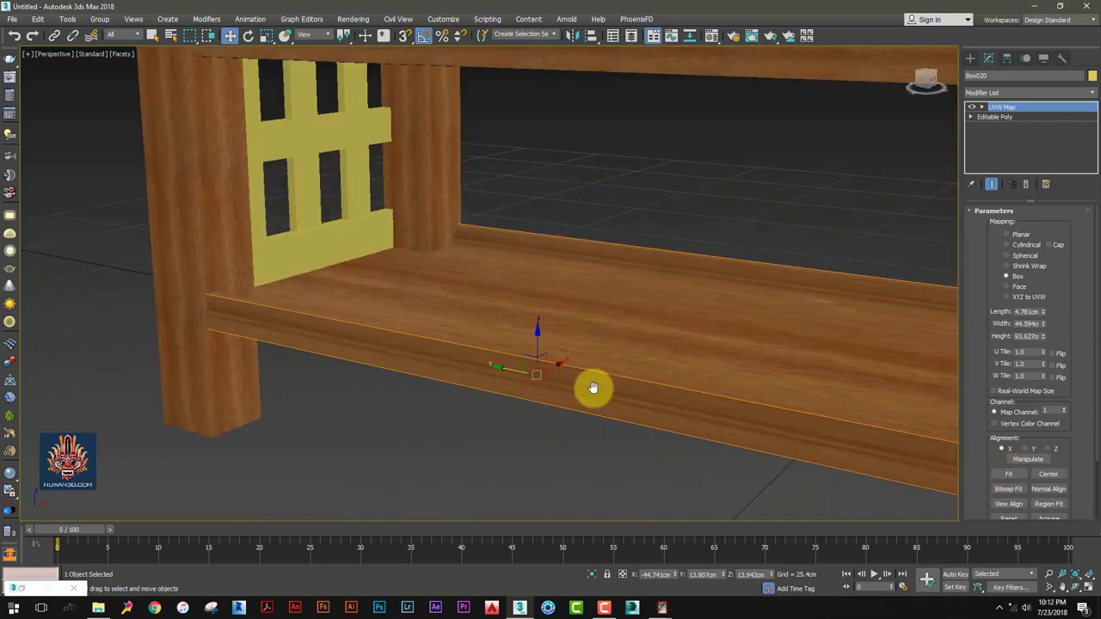
scroll(590, 386, "up", 2)
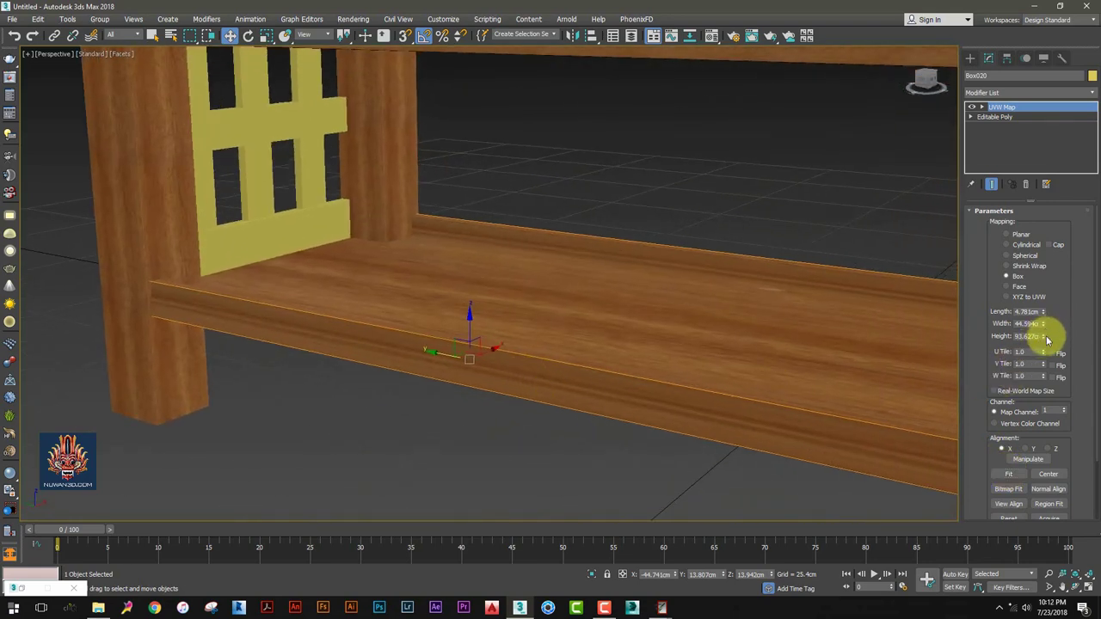
left_click_drag(1044, 337, 1043, 286)
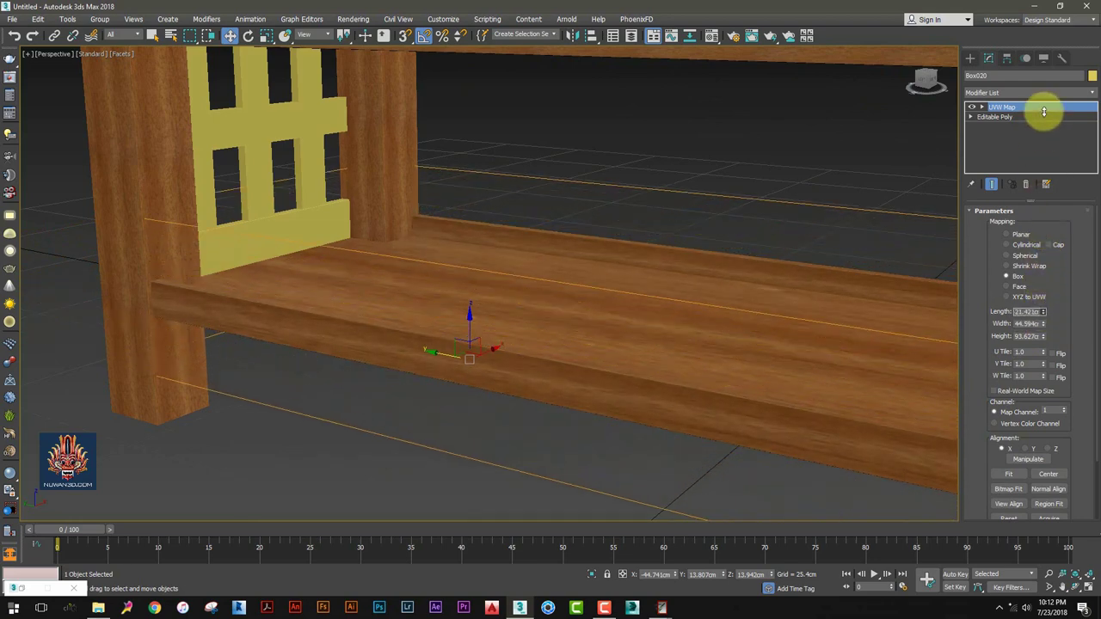
scroll(425, 292, "down", 5)
scroll(637, 325, "down", 3)
Select the right end panel's top rail
middle_click_drag(636, 325, 621, 325, "alt")
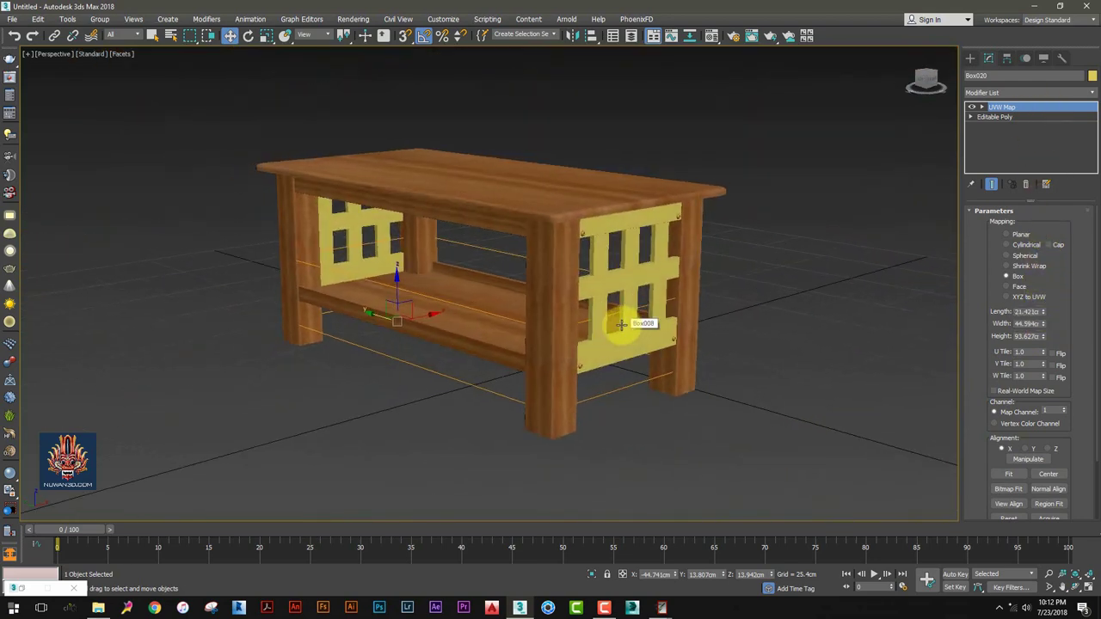
left_click(595, 295)
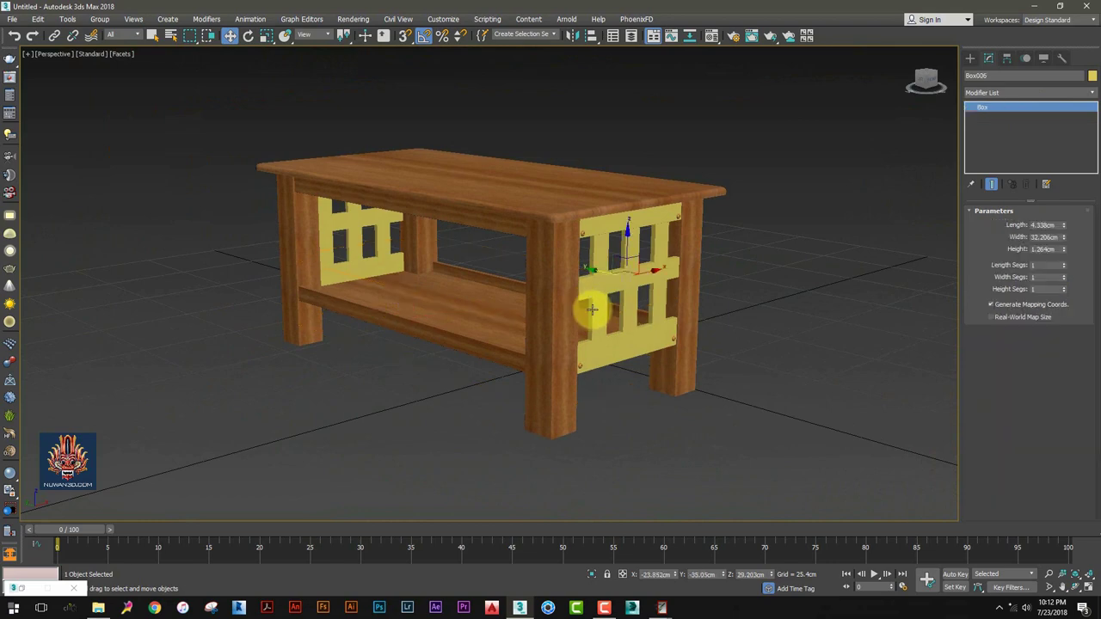
left_click(615, 226)
Assign the wood material to top rail Box004
scroll(602, 258, "up", 3)
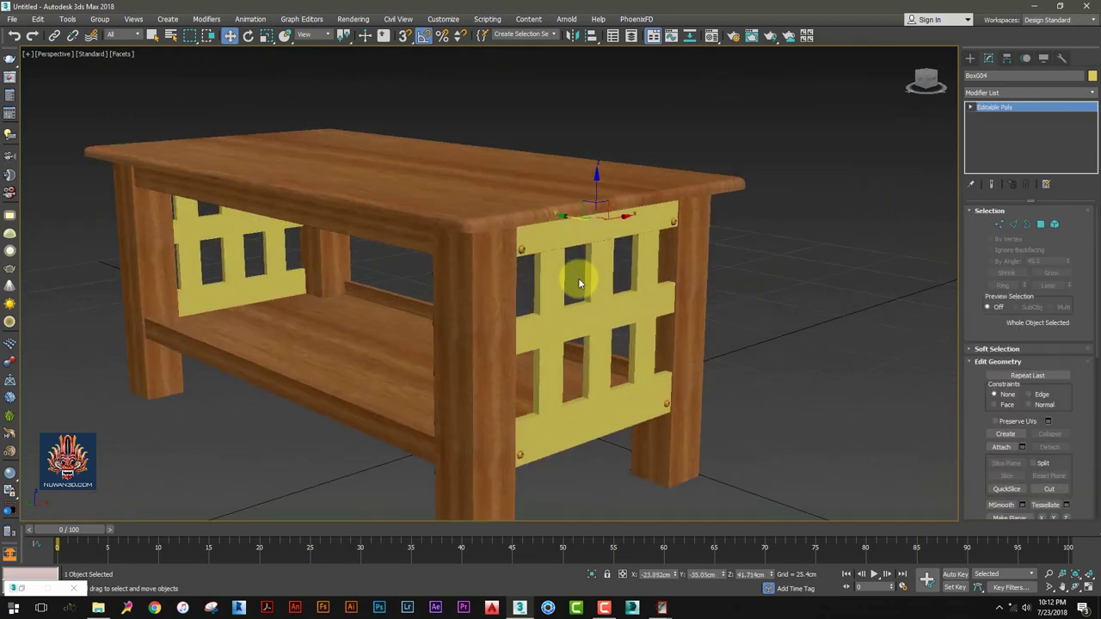
key("m")
left_click(812, 261)
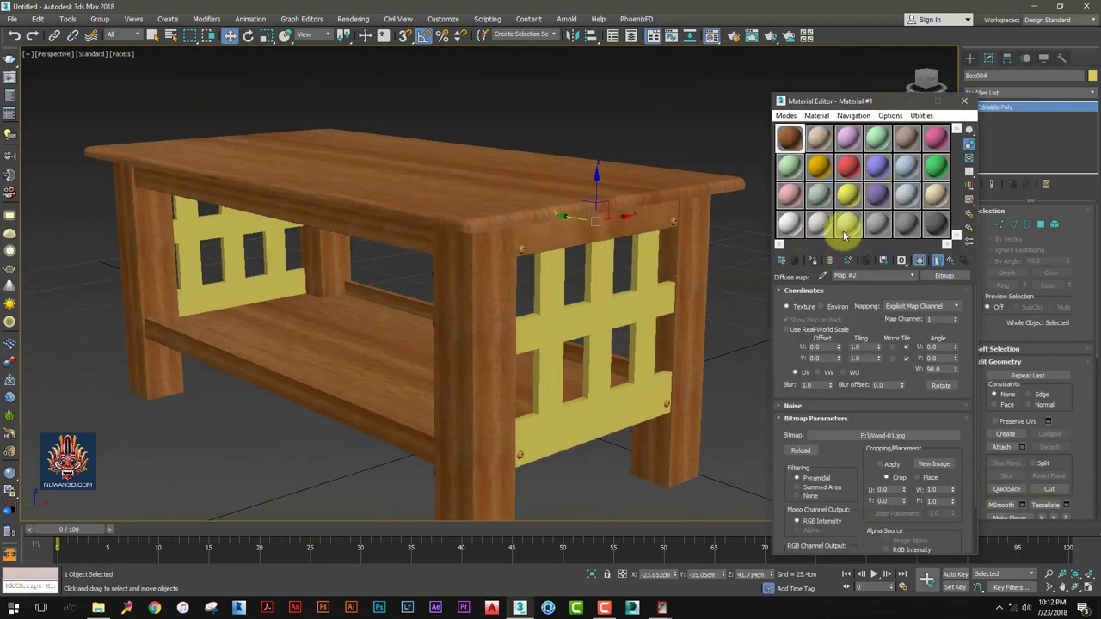
scroll(723, 241, "up", 3)
left_click(964, 101)
Add an X-aligned Box UVW Map sized 8.75 × 42.612 × 14.929 cm and copy the modifier
left_click(1058, 92)
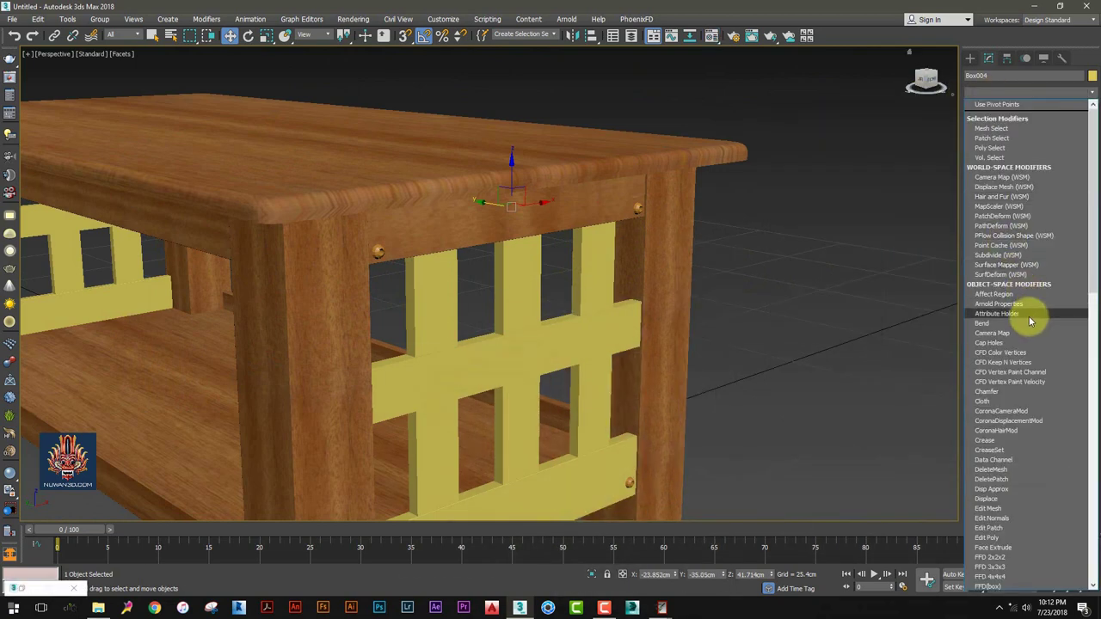
scroll(1029, 316, "down", 5)
left_click(1003, 479)
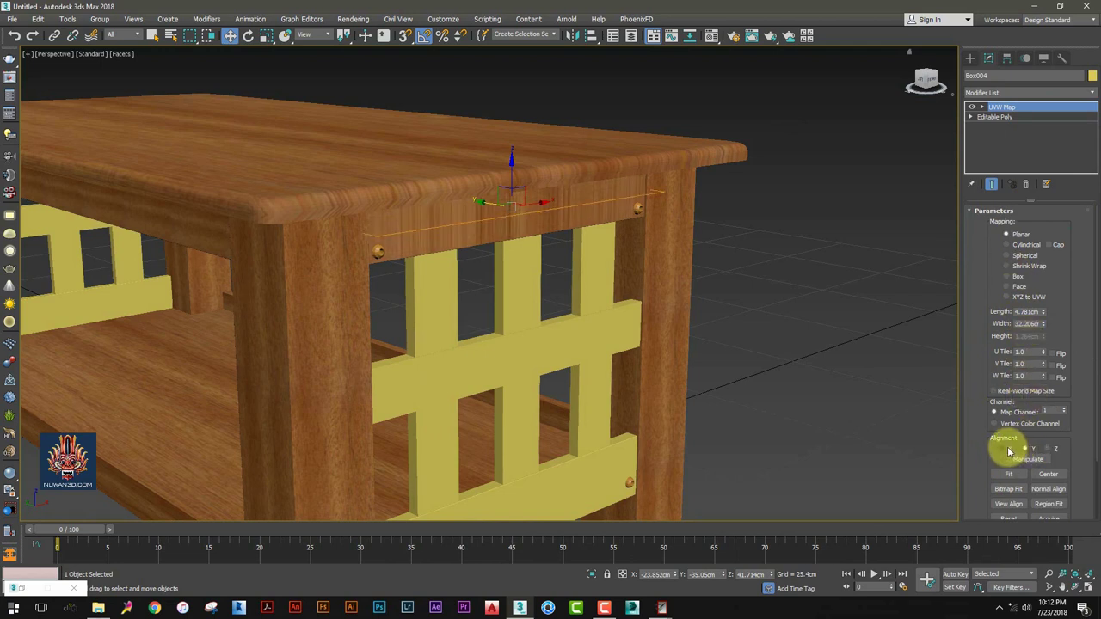
left_click(1008, 449)
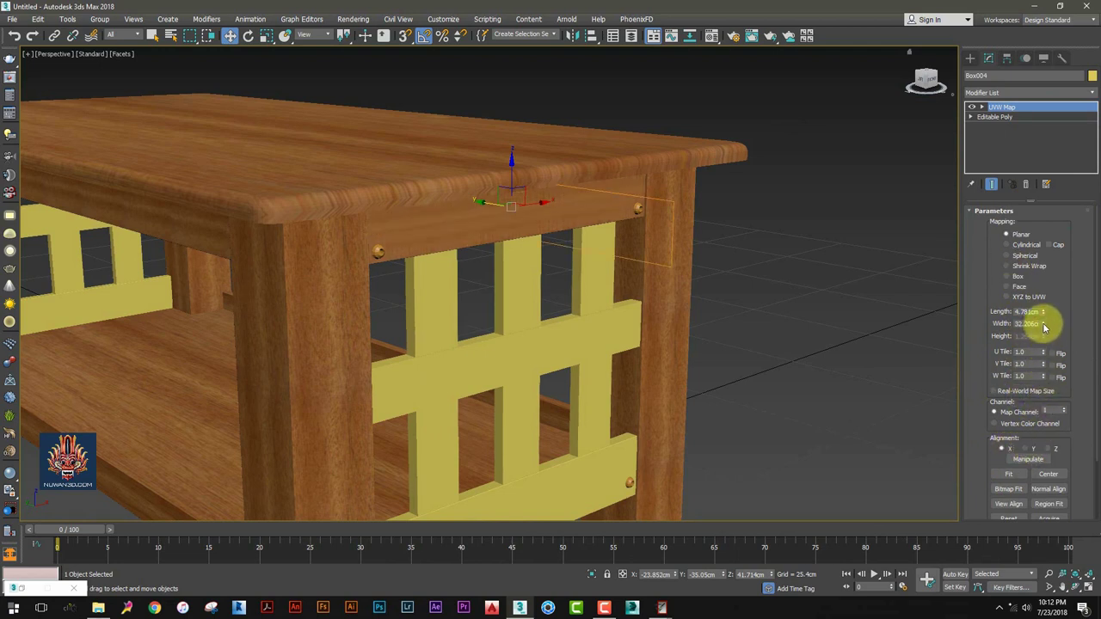
left_click(1010, 276)
left_click(1042, 323)
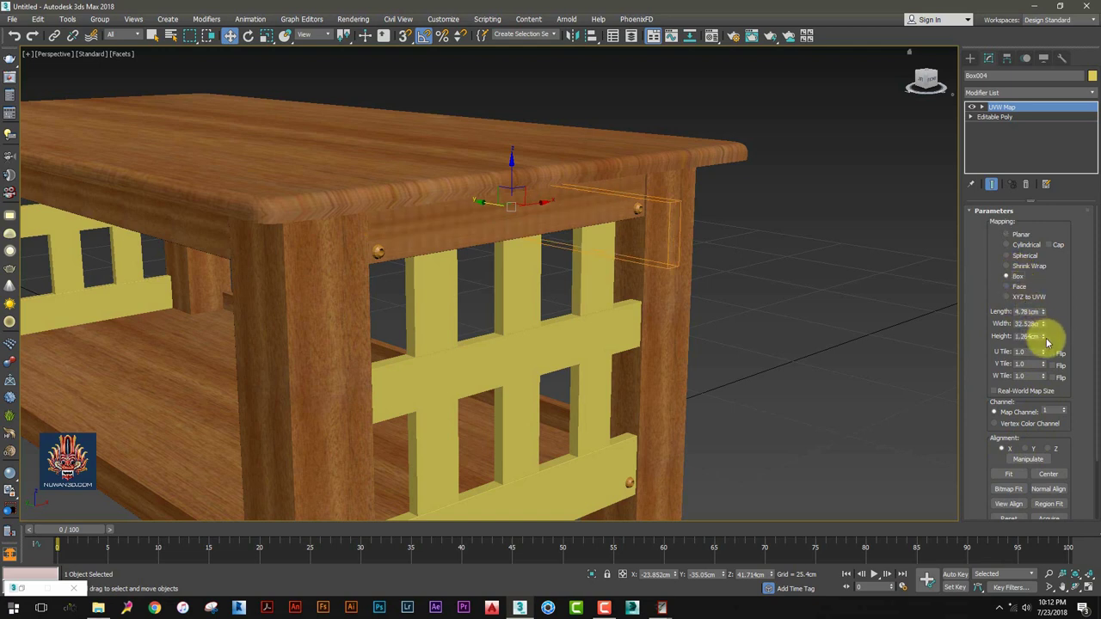
mouse_move(1046, 341)
left_mouse_down()
mouse_move(1041, 289)
mouse_move(1041, 327)
mouse_move(1052, 264)
left_mouse_up()
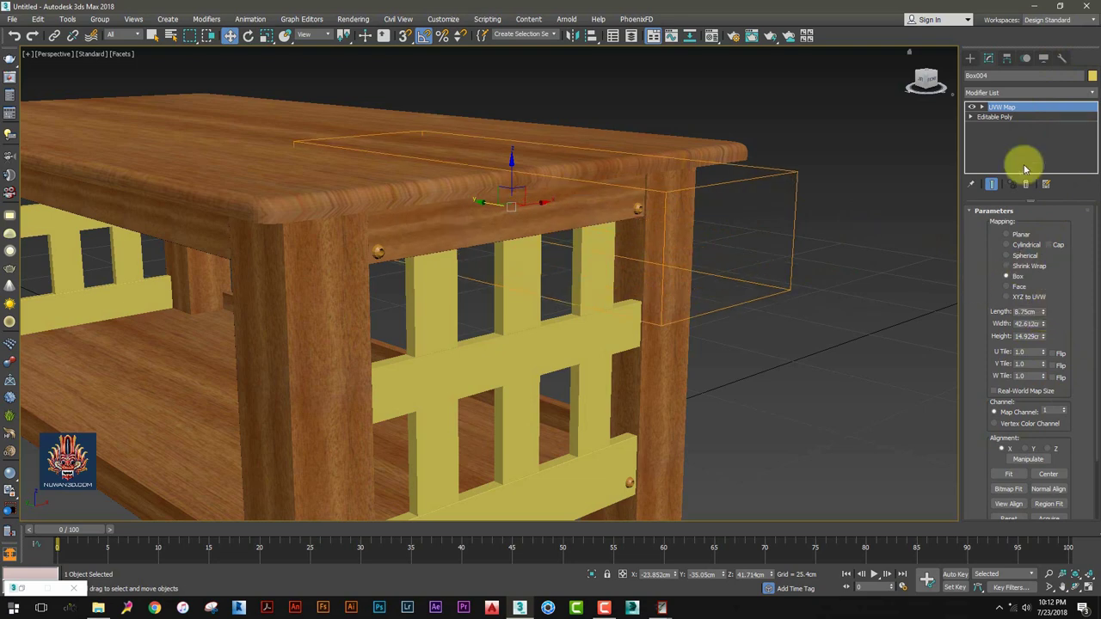
right_click(1019, 108)
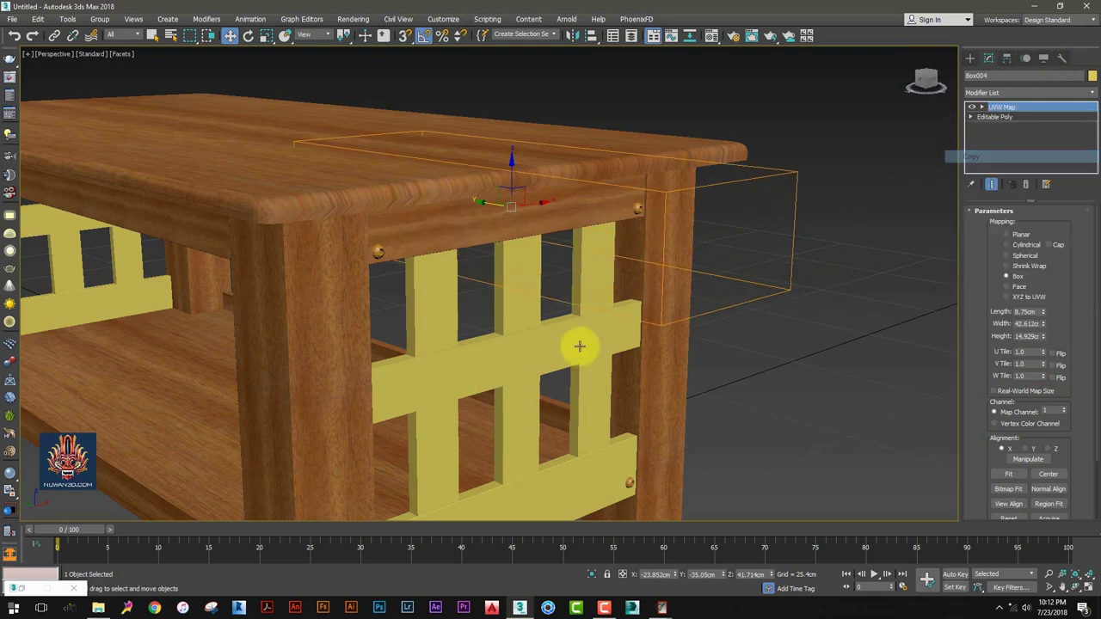
middle_click_drag(580, 344, 553, 384, "alt")
Paste the copied UVW Map onto the side panel's lower rail
left_click(553, 384)
right_click(1017, 108)
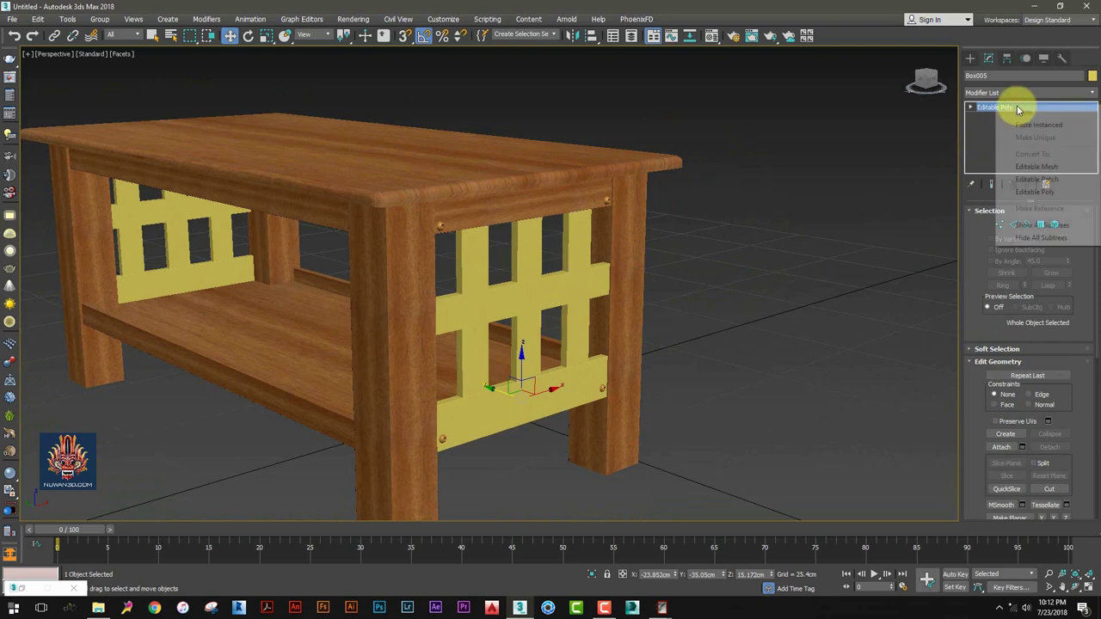
left_click(1023, 112)
Apply the wood material to the selected side panel rails
key("m")
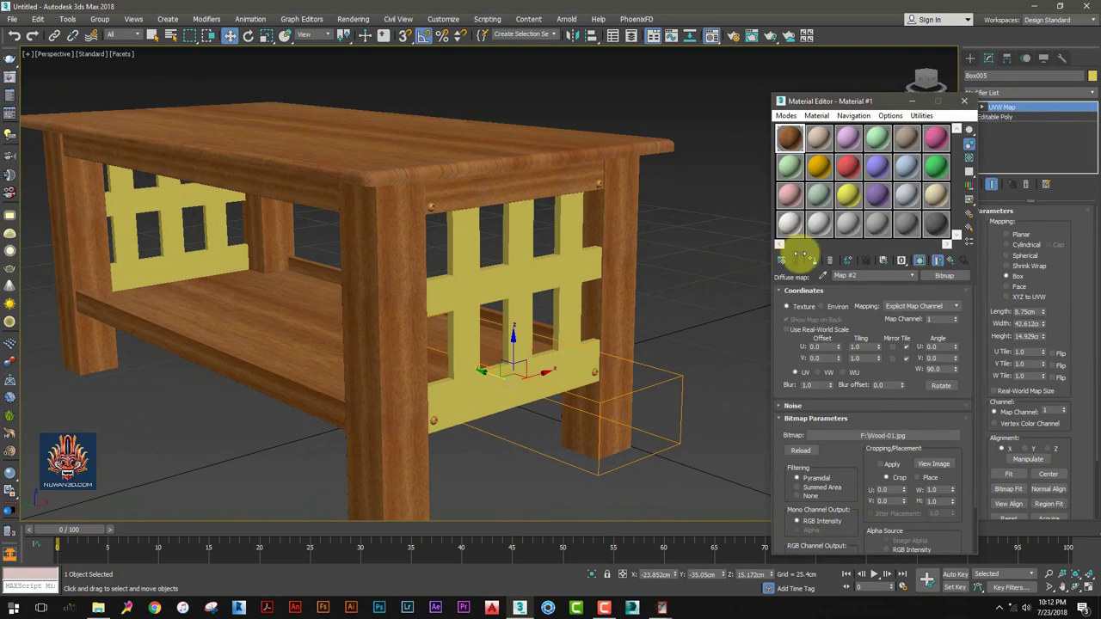
middle_click_drag(376, 373, 246, 297, "alt")
left_click(238, 250)
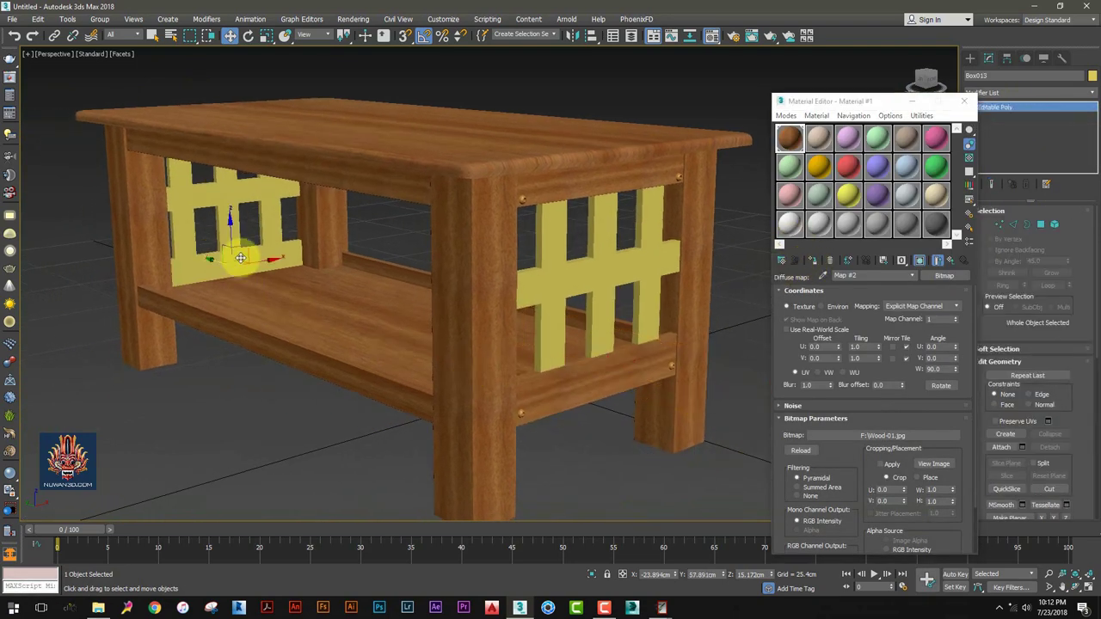
mouse_move(239, 250)
middle_mouse_down("alt")
mouse_move(353, 270)
mouse_move(299, 205)
middle_mouse_up("alt")
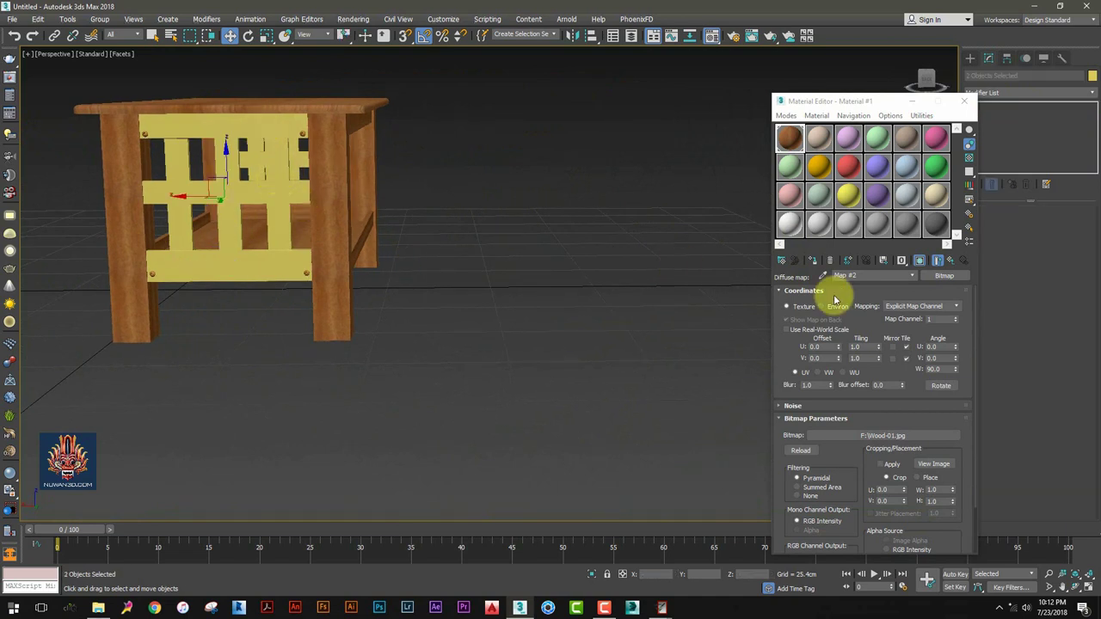
left_click(813, 260)
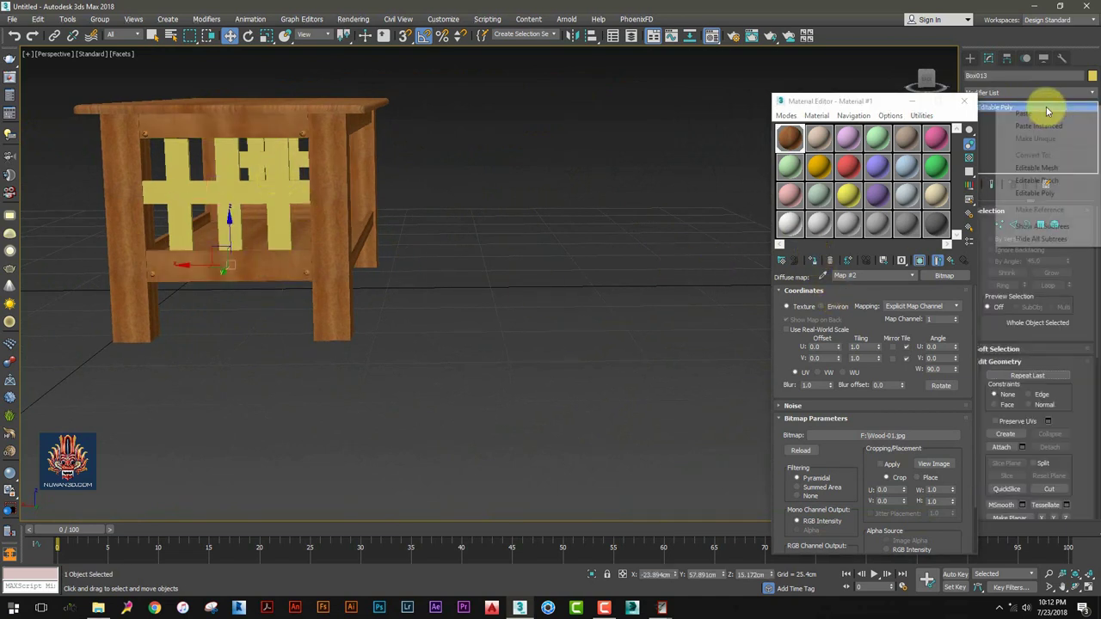
Paste the UVW Map onto the end panel's top rail, then select the horizontal yellow slat
left_click(301, 138)
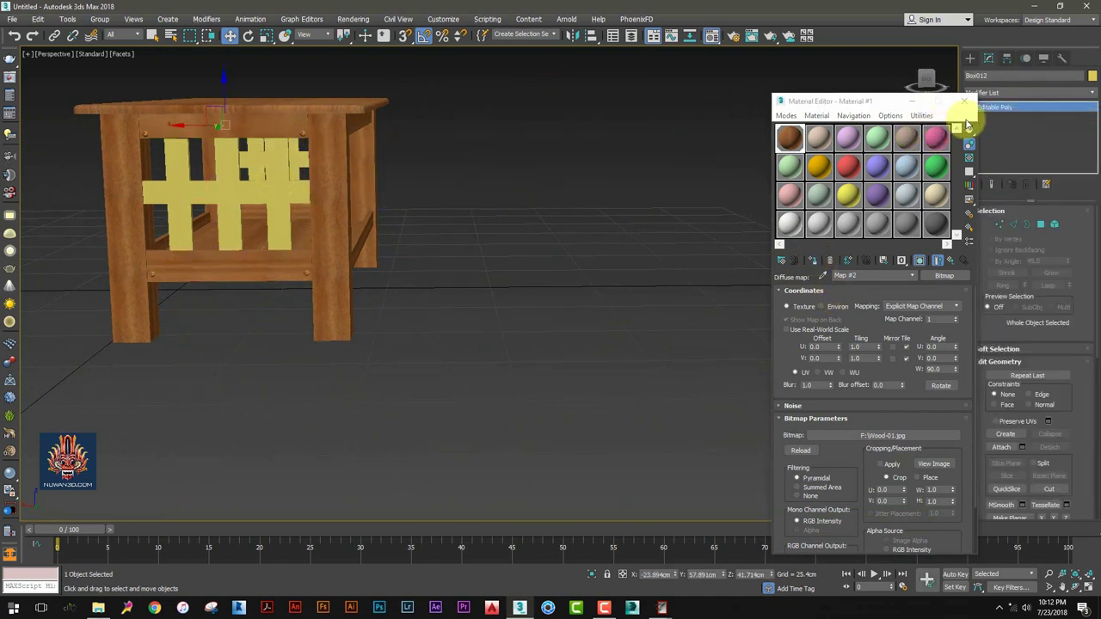
right_click(1013, 107)
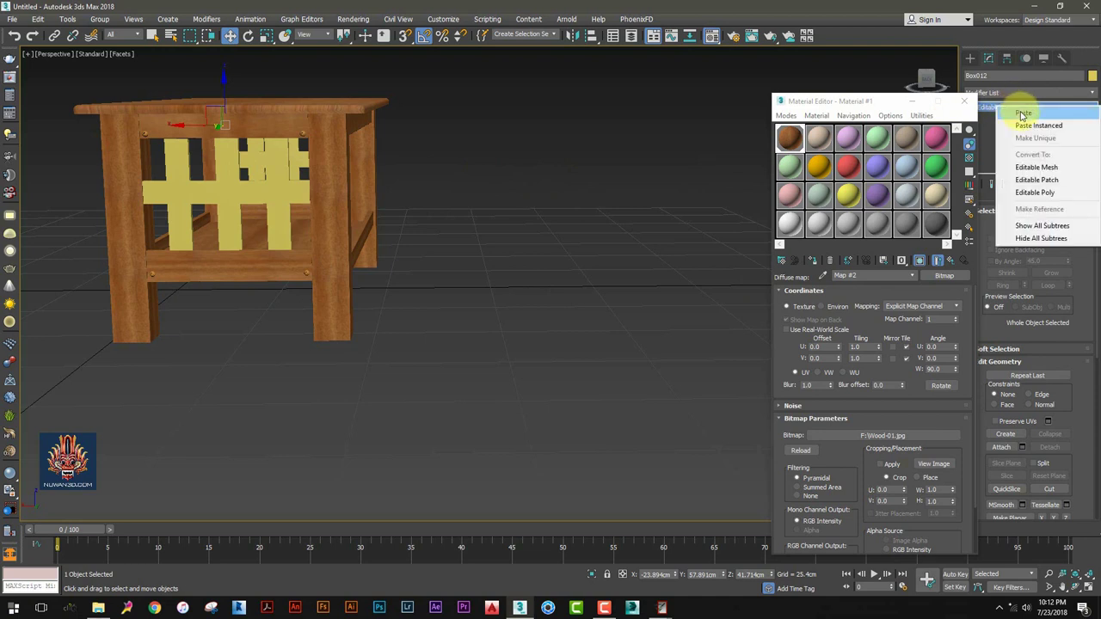
left_click(1022, 114)
scroll(258, 163, "up", 2)
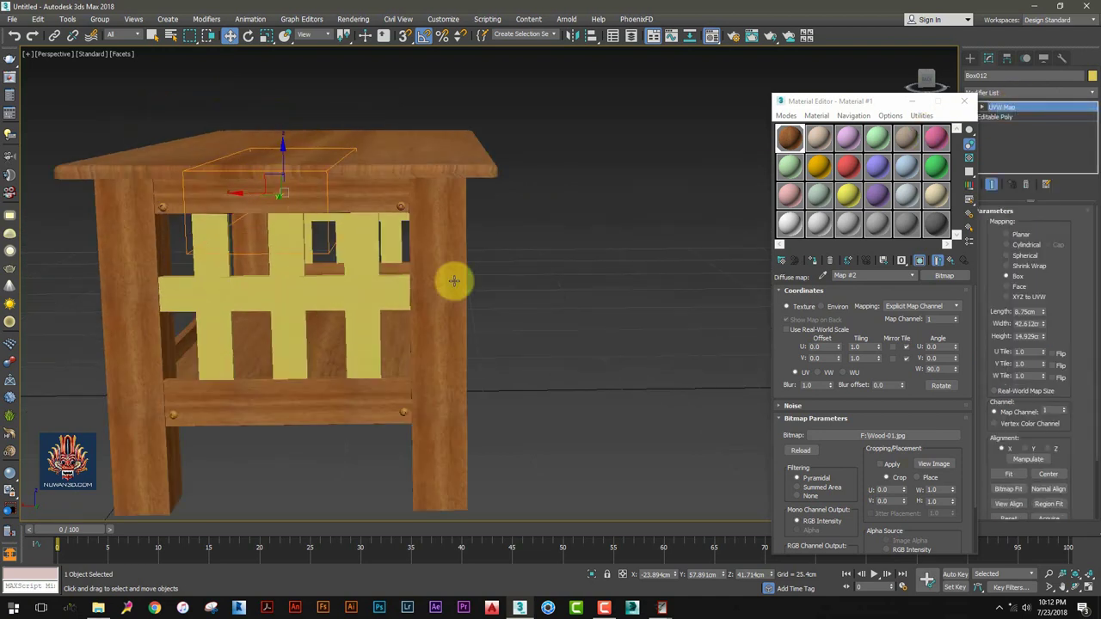
scroll(266, 301, "up", 3)
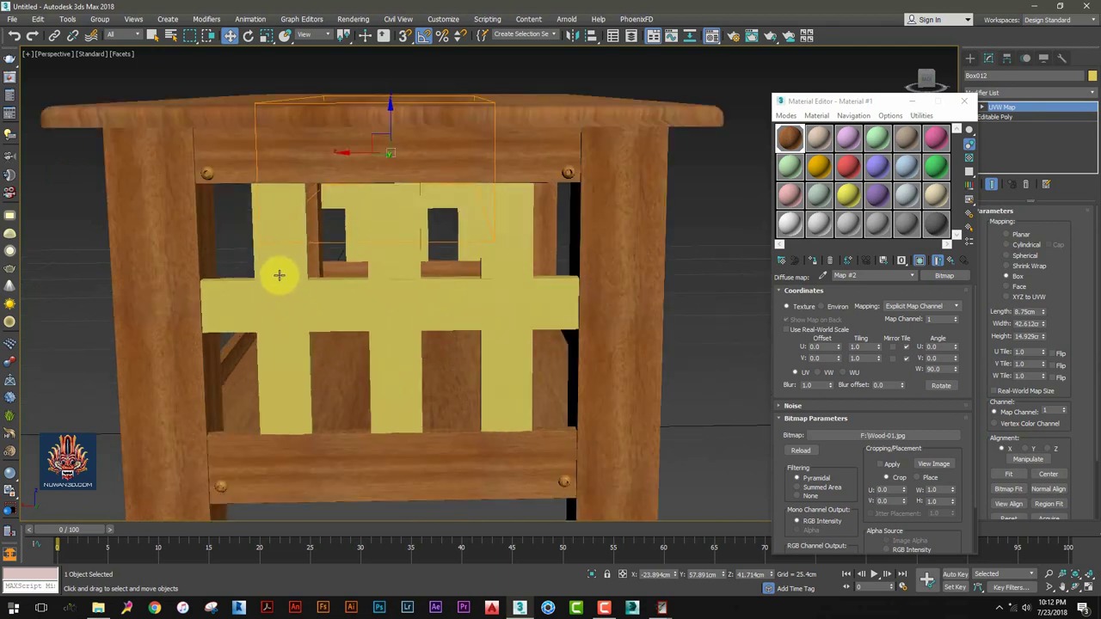
left_click(283, 275)
Add a UVW Map modifier to horizontal slat Box015
left_click(822, 263)
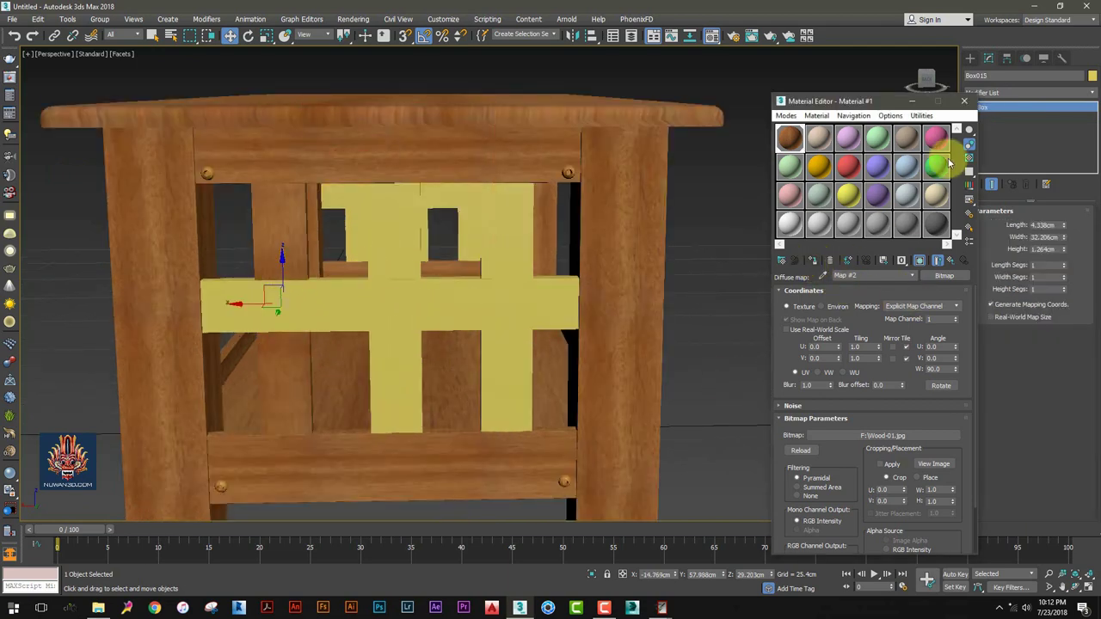
left_click(1013, 93)
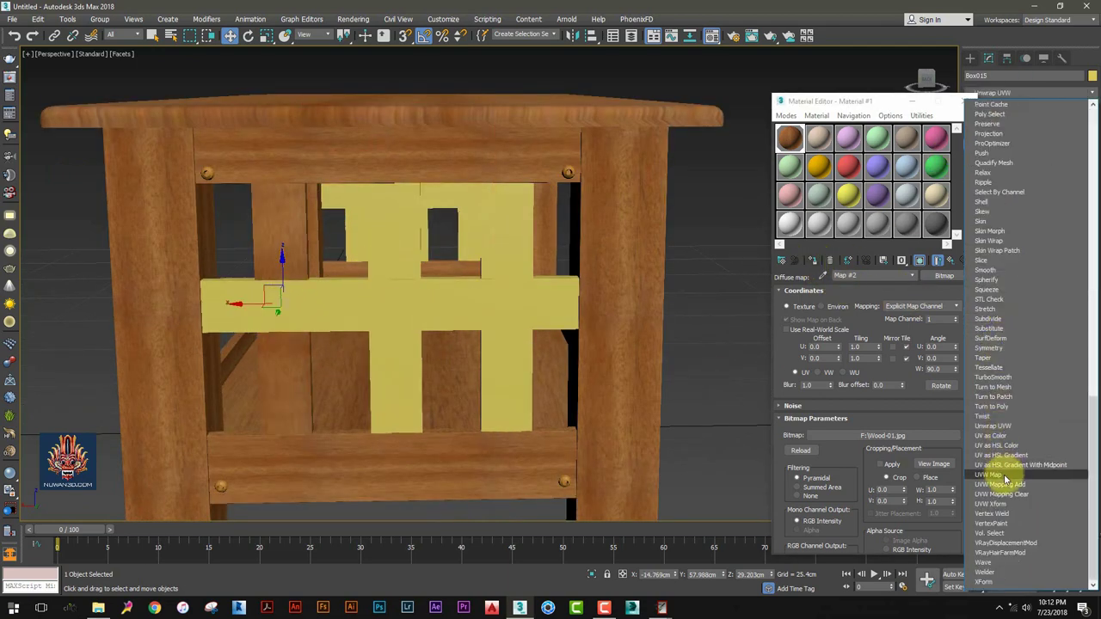
left_click(1003, 467)
middle_click_drag(440, 367, 560, 321)
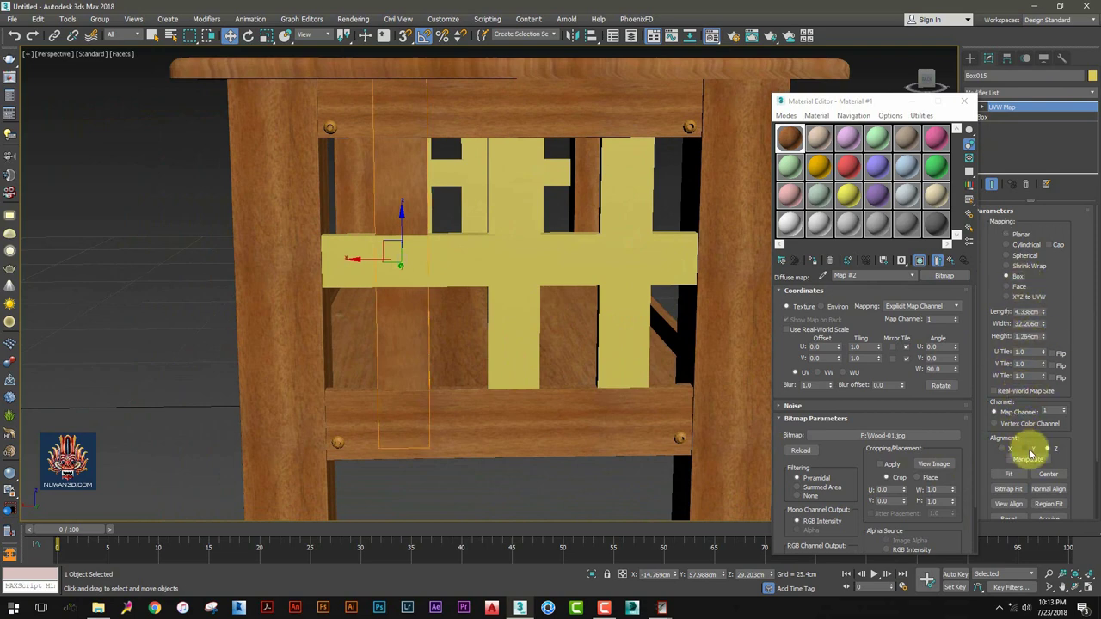
Try Y and Z alignment, settling on X with a 12.362 × 30.273 × 9.062 cm gizmo
left_click(1031, 451)
left_click(1013, 451)
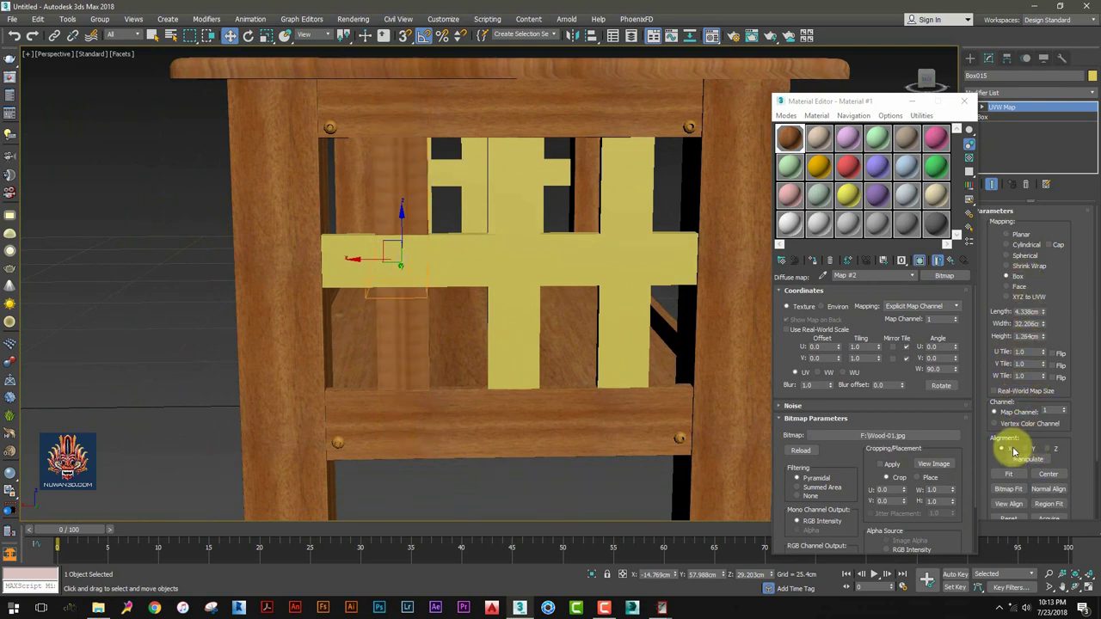
left_click(1030, 449)
mouse_move(1042, 310)
left_mouse_down()
mouse_move(1052, 335)
mouse_move(1052, 154)
left_mouse_up()
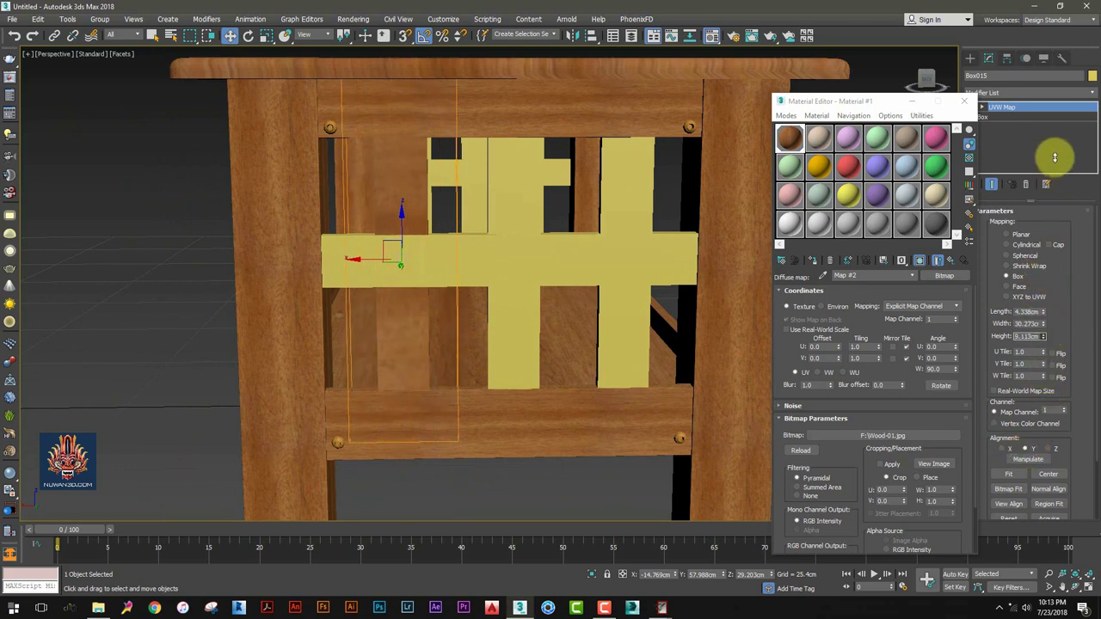
left_click(1048, 451)
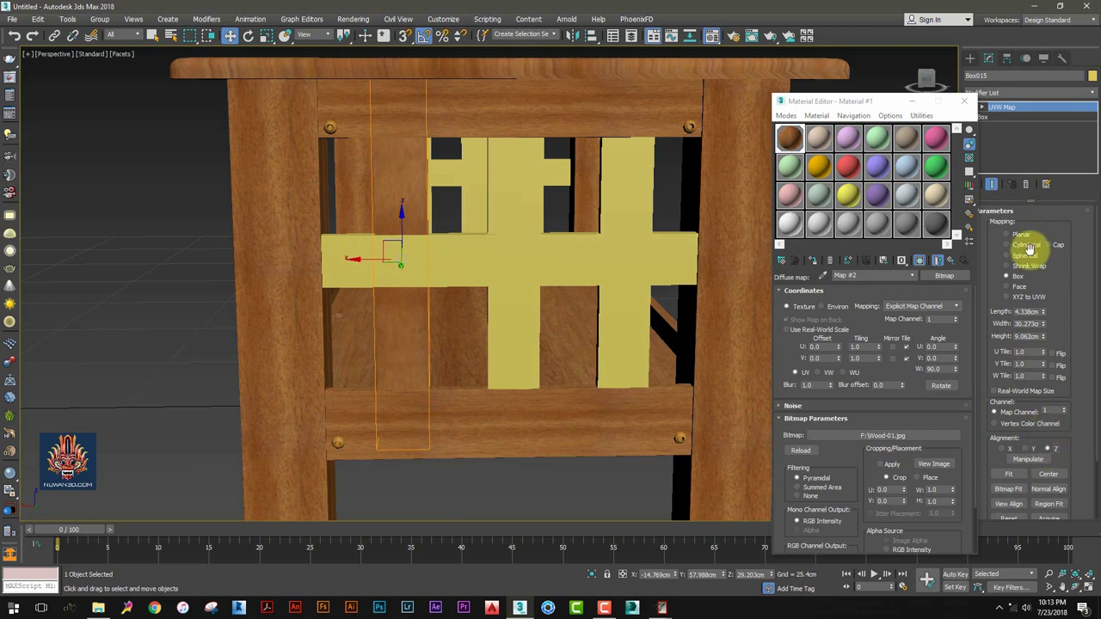
left_click_drag(1043, 311, 1035, 207)
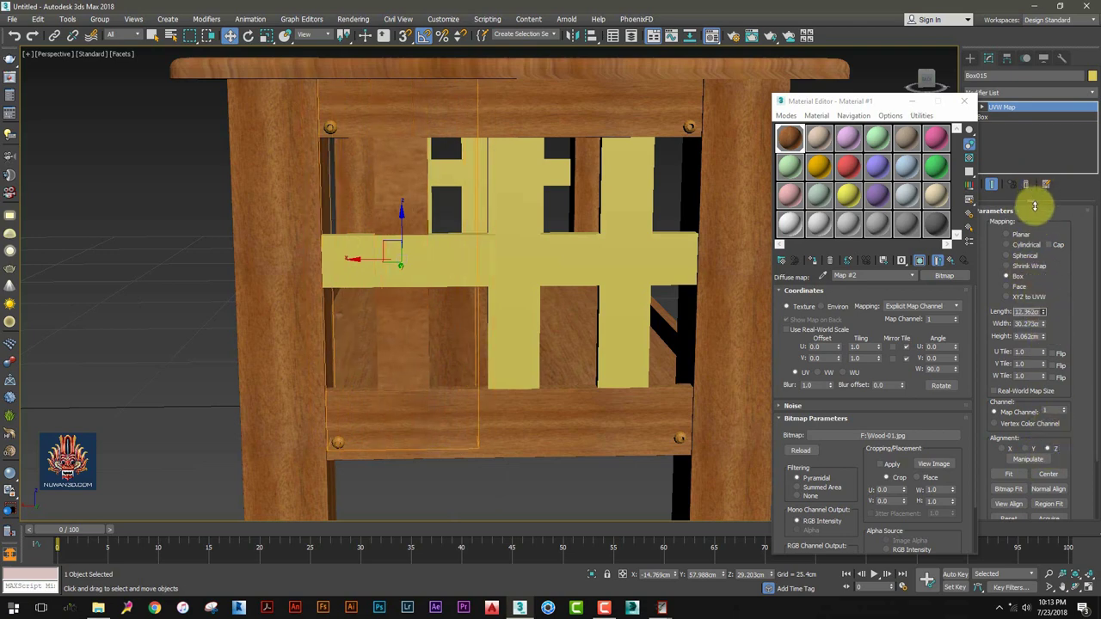
left_click(1002, 449)
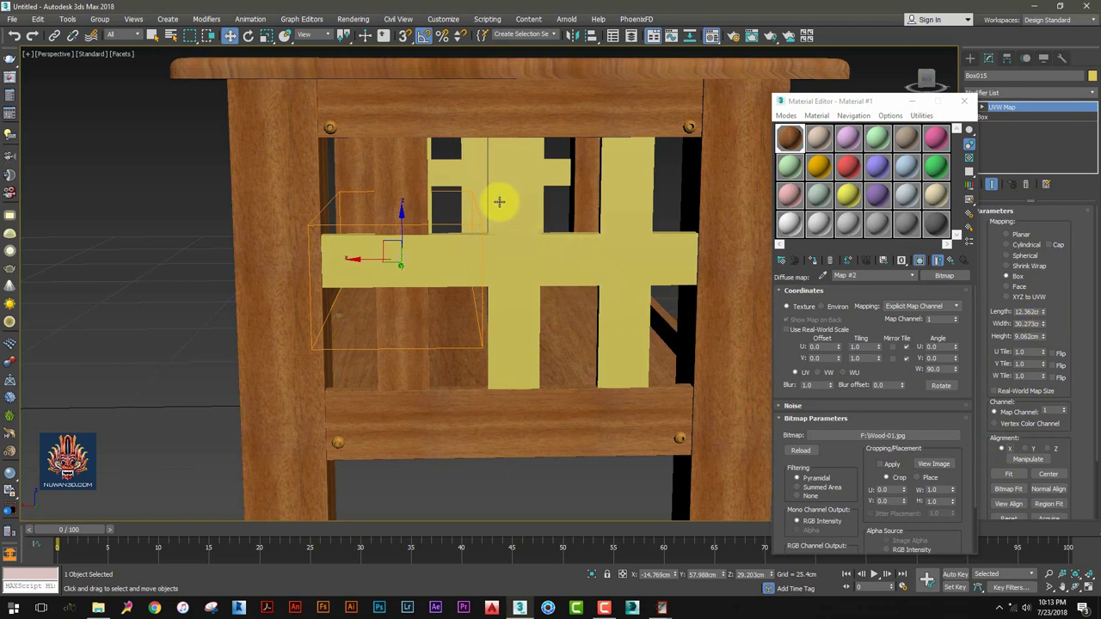
Copy the UVW Map modifier onto the central and right vertical slats, stretching the central gizmo
right_click(1025, 107)
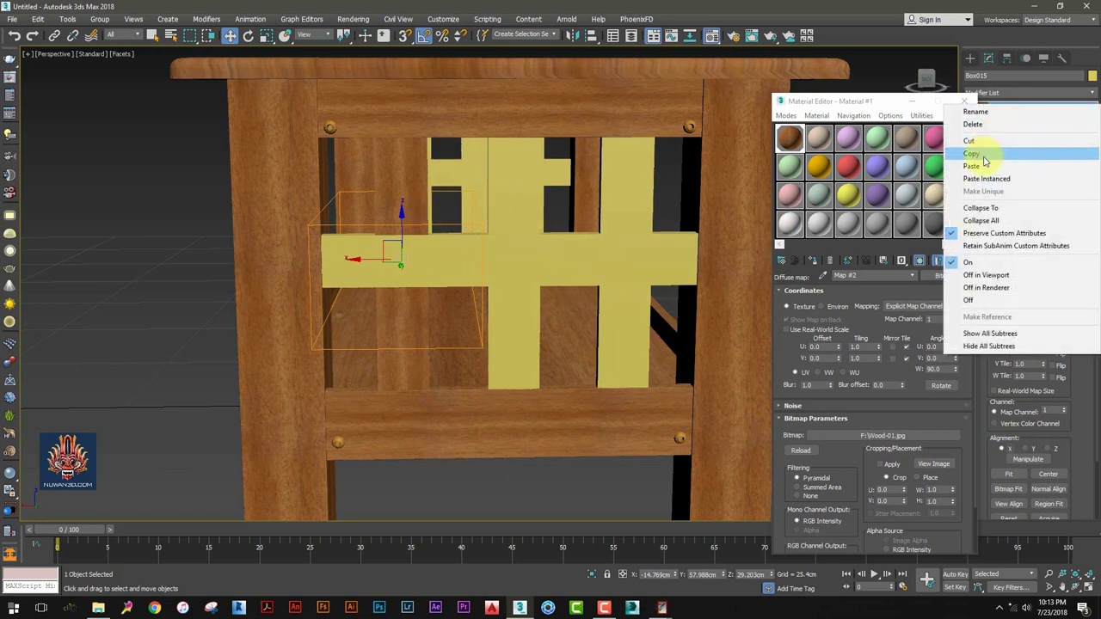
left_click(985, 161)
left_click(536, 209)
right_click(1038, 111)
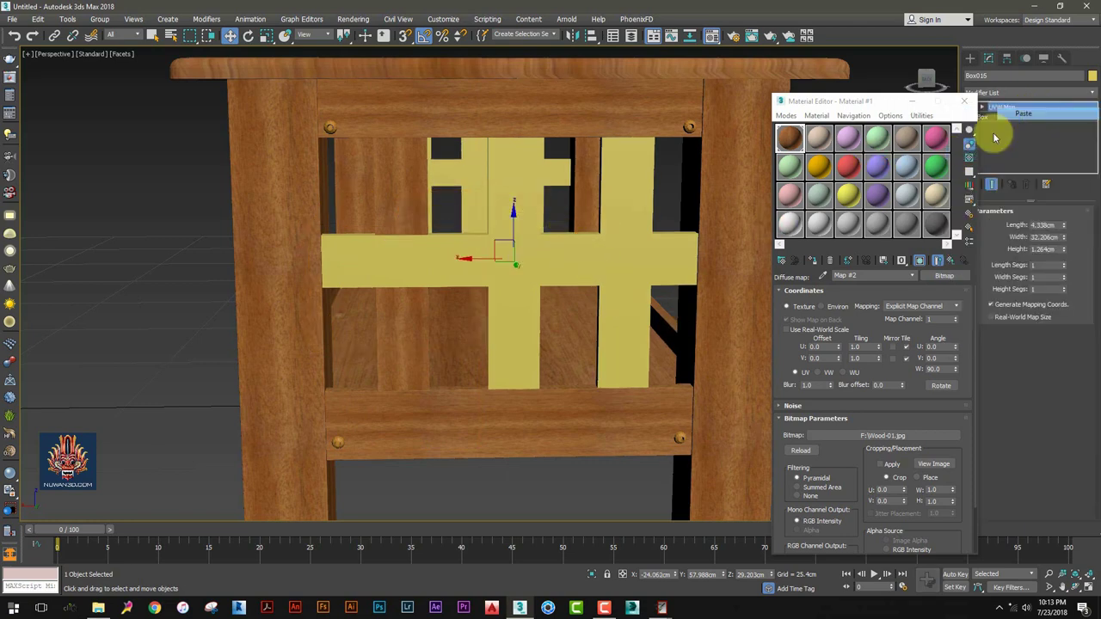
left_click(1021, 113)
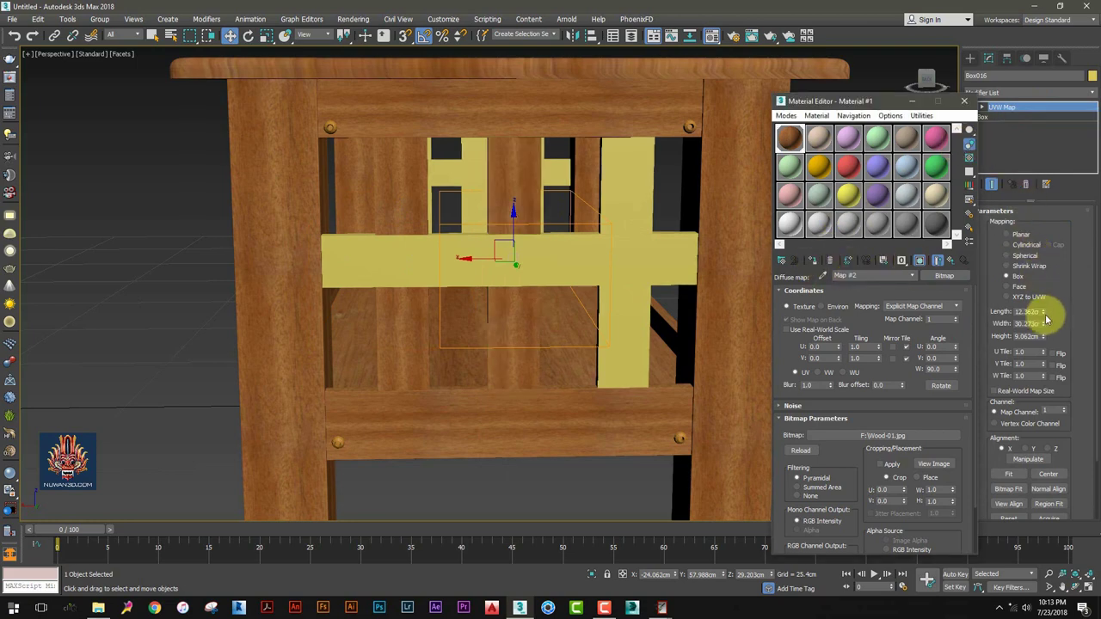
left_click_drag(1044, 313, 1039, 283)
left_click(628, 163)
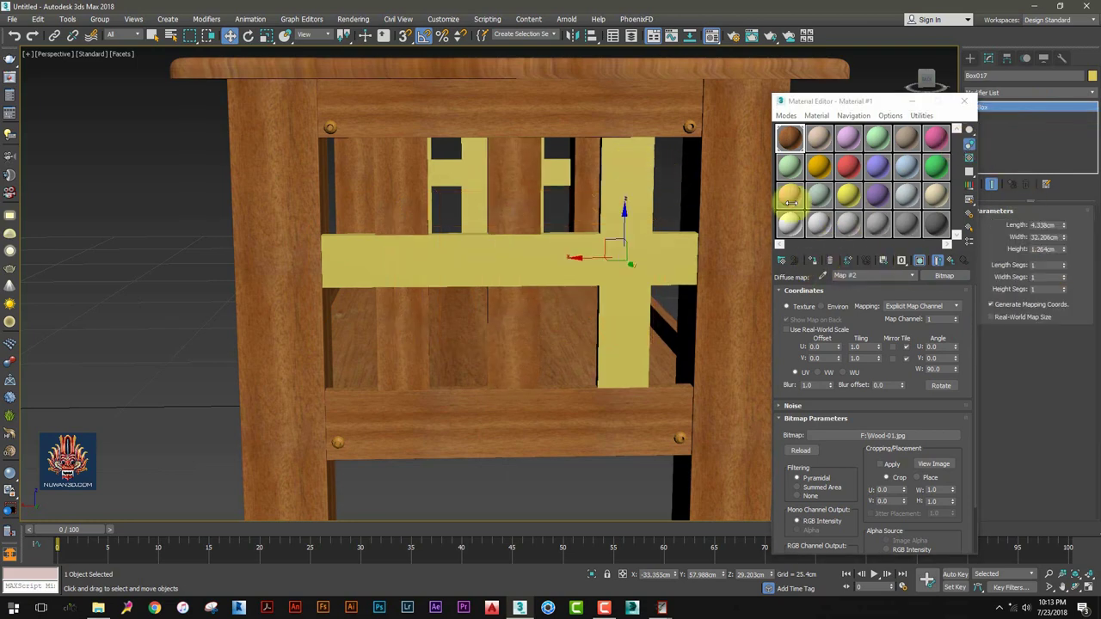
right_click(1057, 108)
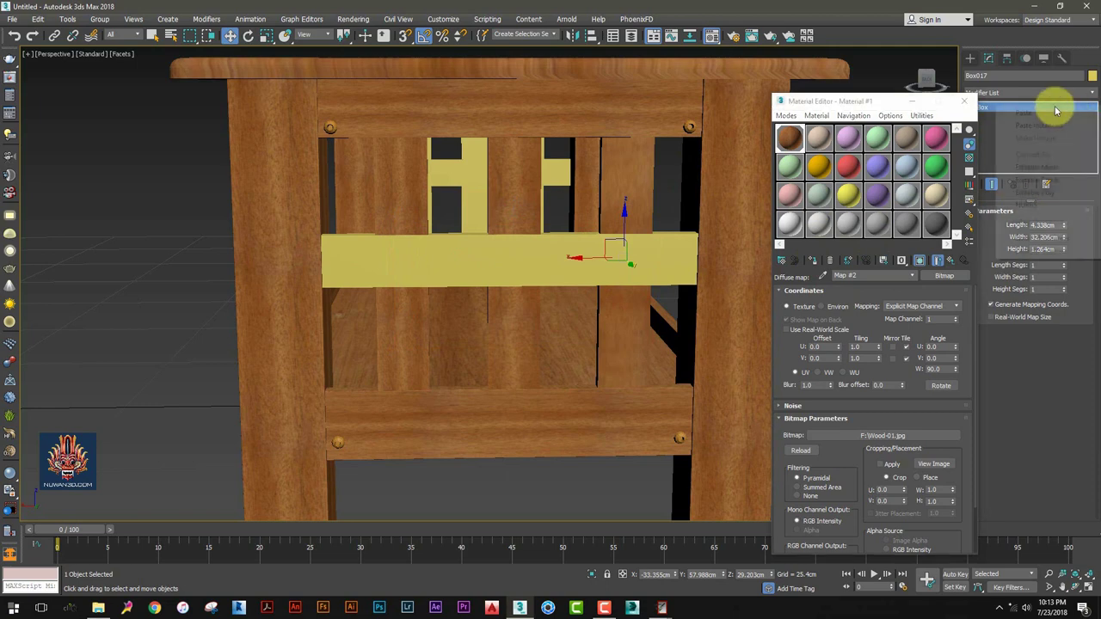
left_click(1021, 110)
Copy the lower board's UVW mapping to the upper horizontal board and give it the wood material
left_click(556, 268)
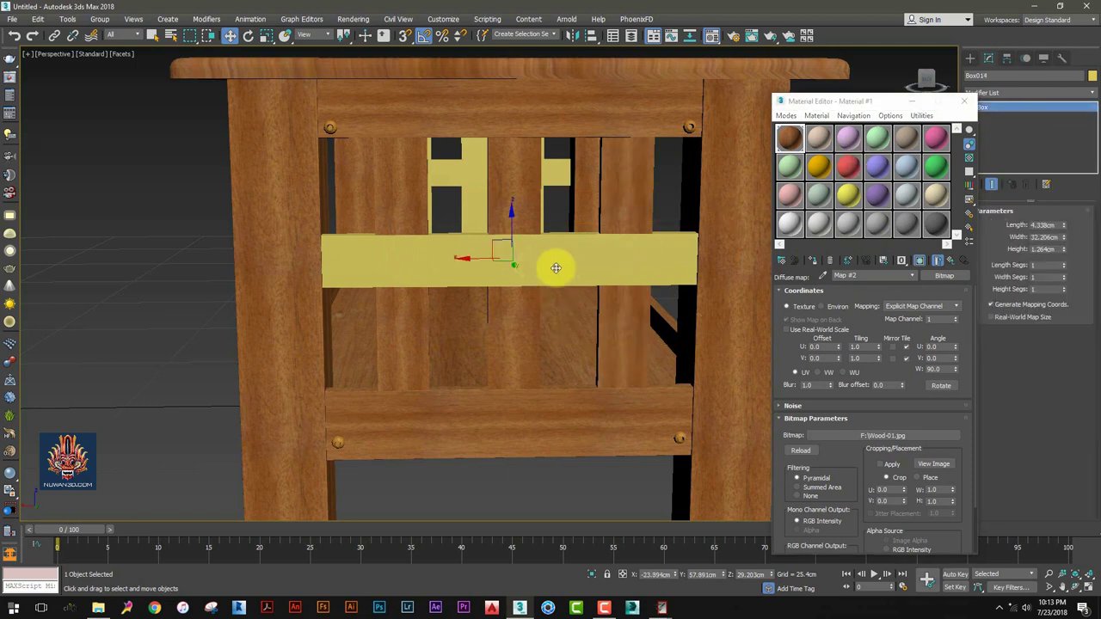
left_click(593, 413)
right_click(1032, 110)
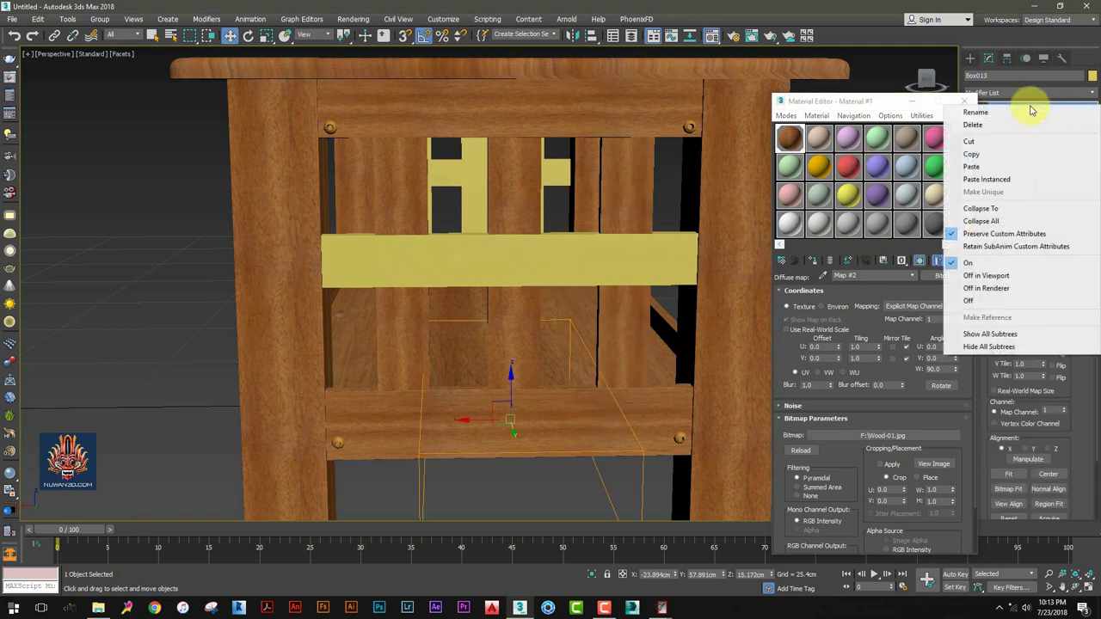
left_click(982, 156)
left_click(608, 256)
right_click(993, 120)
left_click(1008, 123)
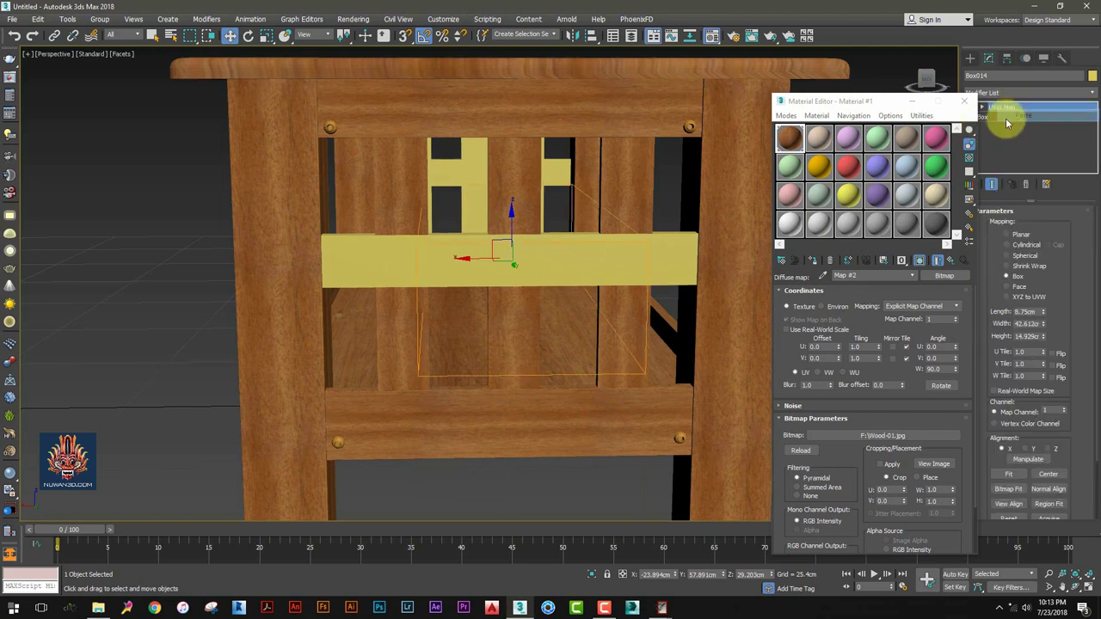
left_click(816, 261)
Select the upper board's UVW Map gizmo, then orbit to a three-quarter view of the table
middle_click_drag(680, 253, 756, 239, "alt")
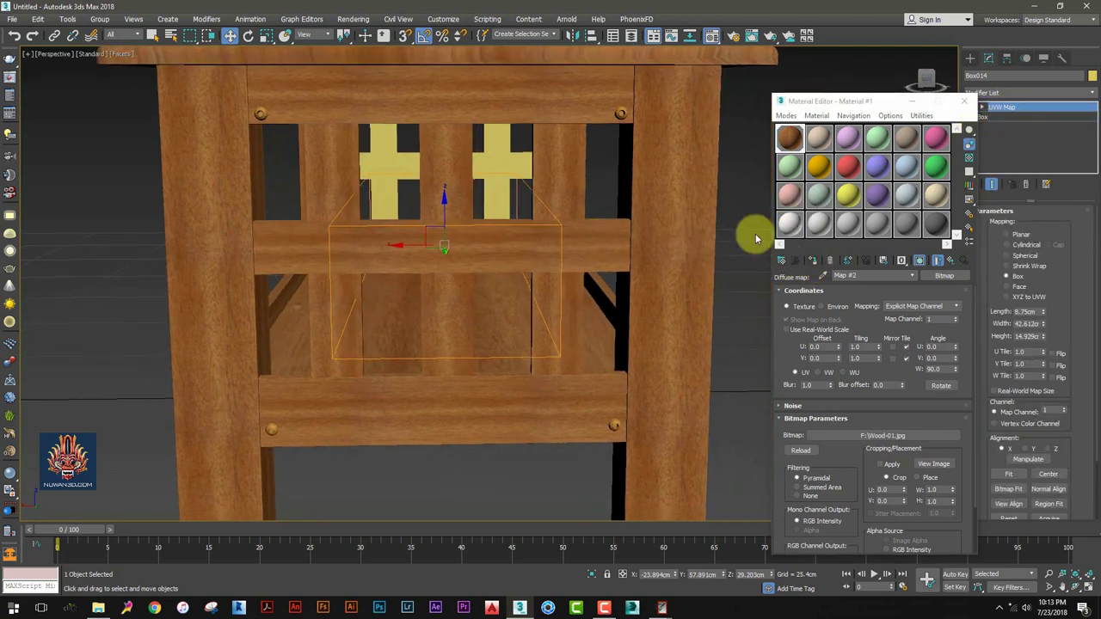
left_click(958, 114)
left_click(983, 108)
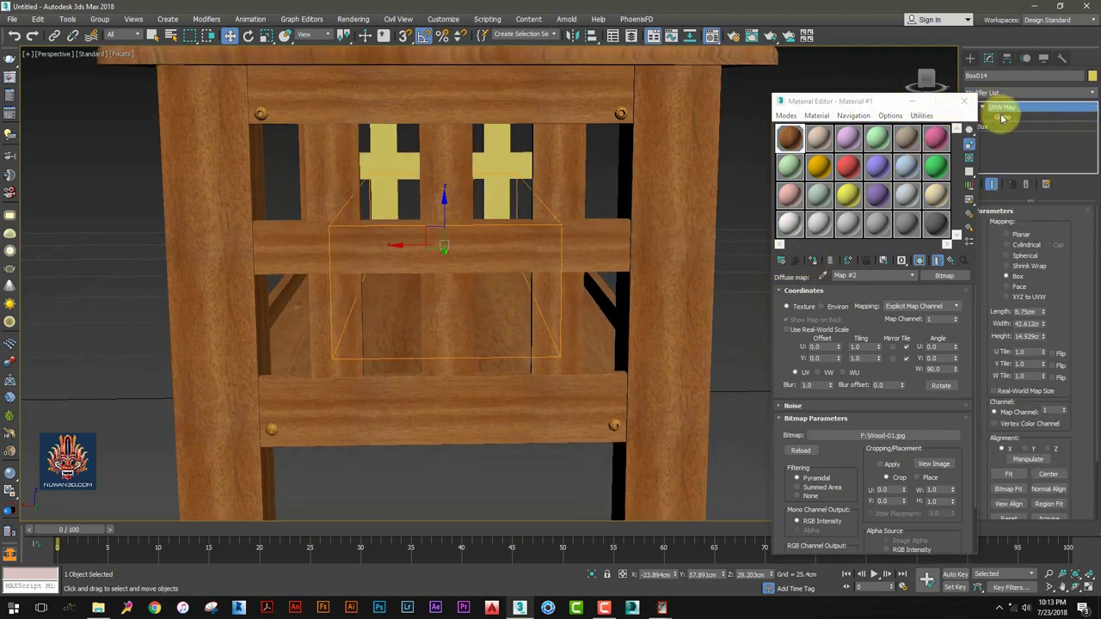
left_click(1000, 116)
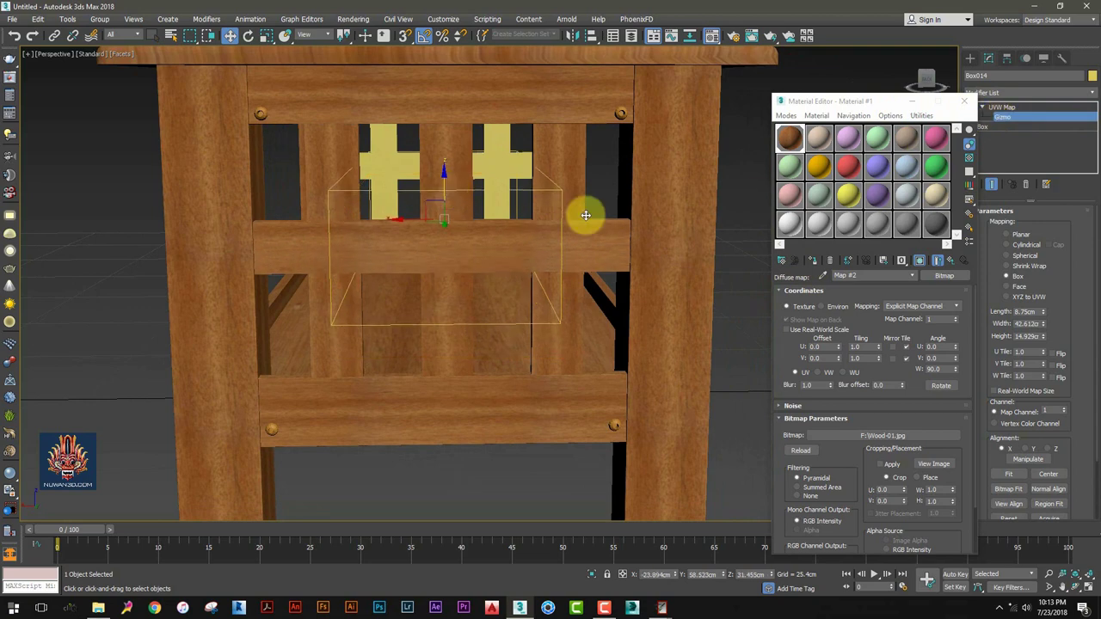
left_click(970, 58)
scroll(516, 214, "down", 5)
mouse_move(516, 215)
middle_mouse_down("alt")
mouse_move(604, 234)
mouse_move(560, 275)
mouse_move(565, 297)
middle_mouse_up("alt")
scroll(565, 297, "up", 3)
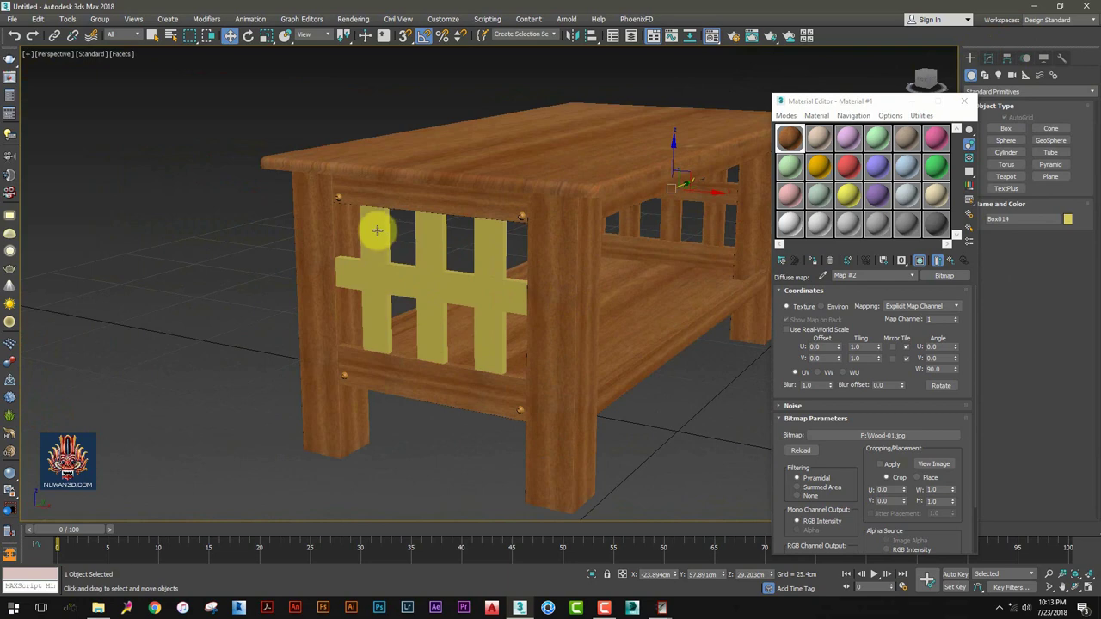
Add UVW mapping to the end-panel slats, copying it from a slat already mapped
left_click(988, 58)
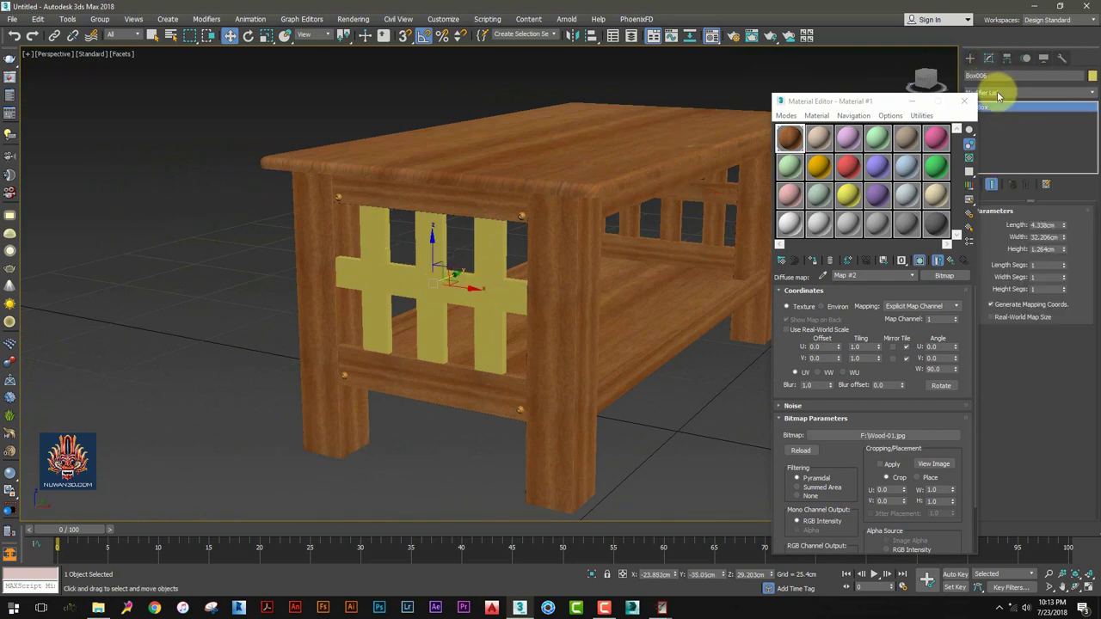
left_click(1002, 107)
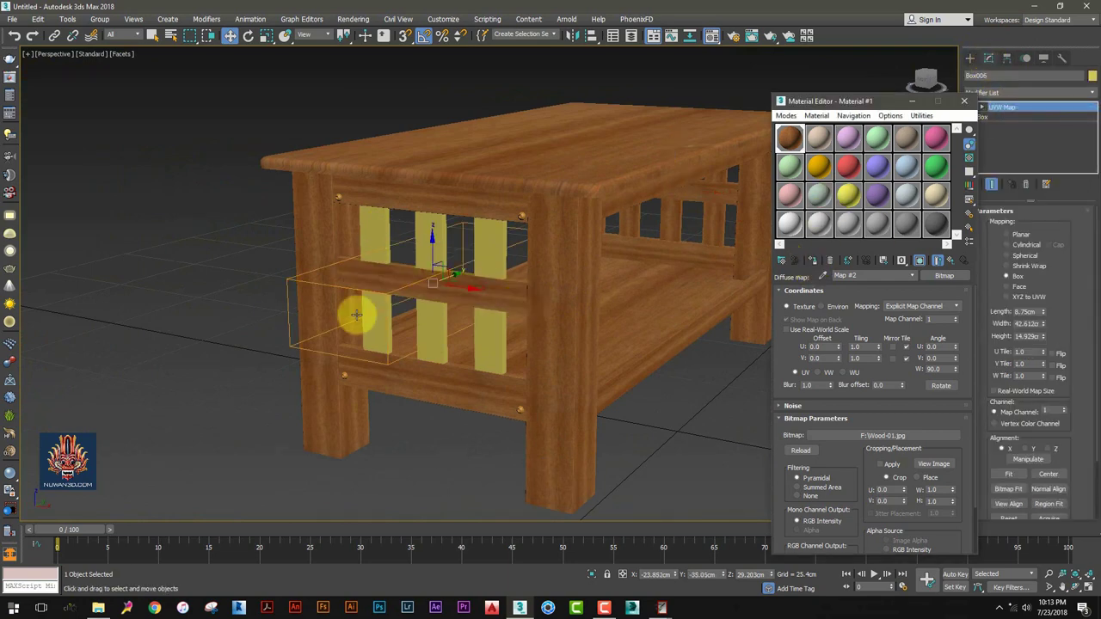
scroll(356, 312, "up", 5)
scroll(516, 258, "down", 3)
scroll(619, 172, "down", 4)
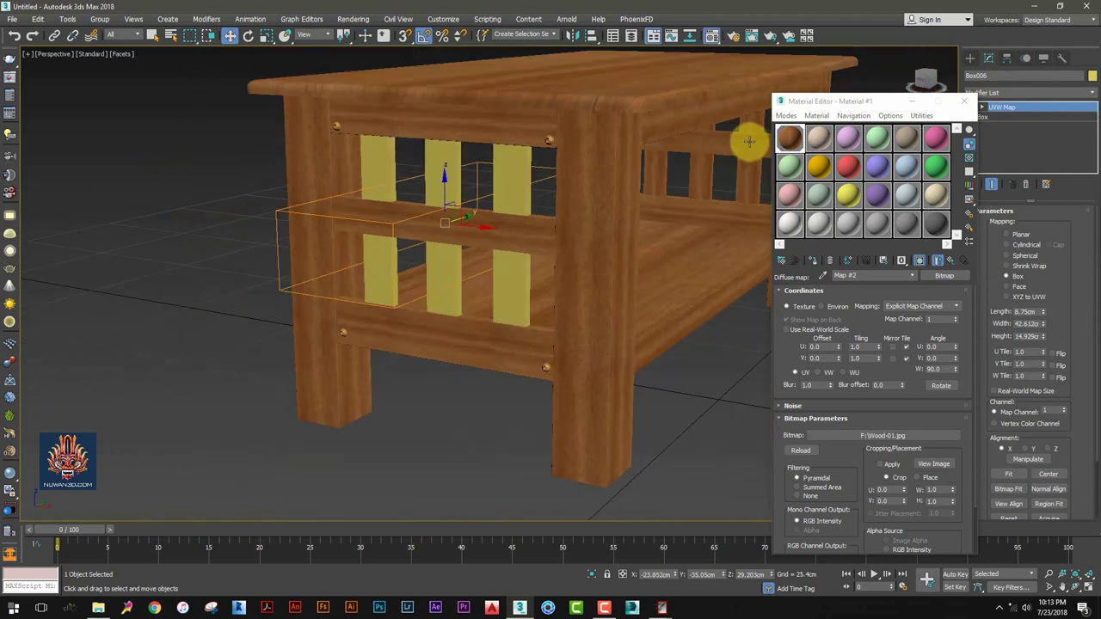
left_click(730, 170)
right_click(1019, 114)
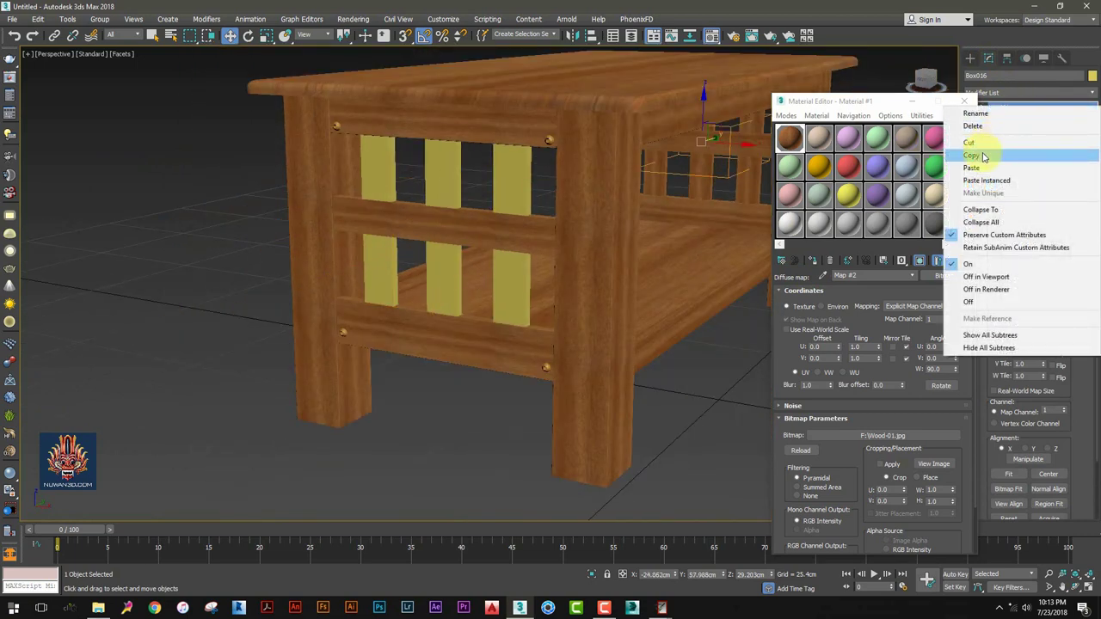
left_click(381, 270)
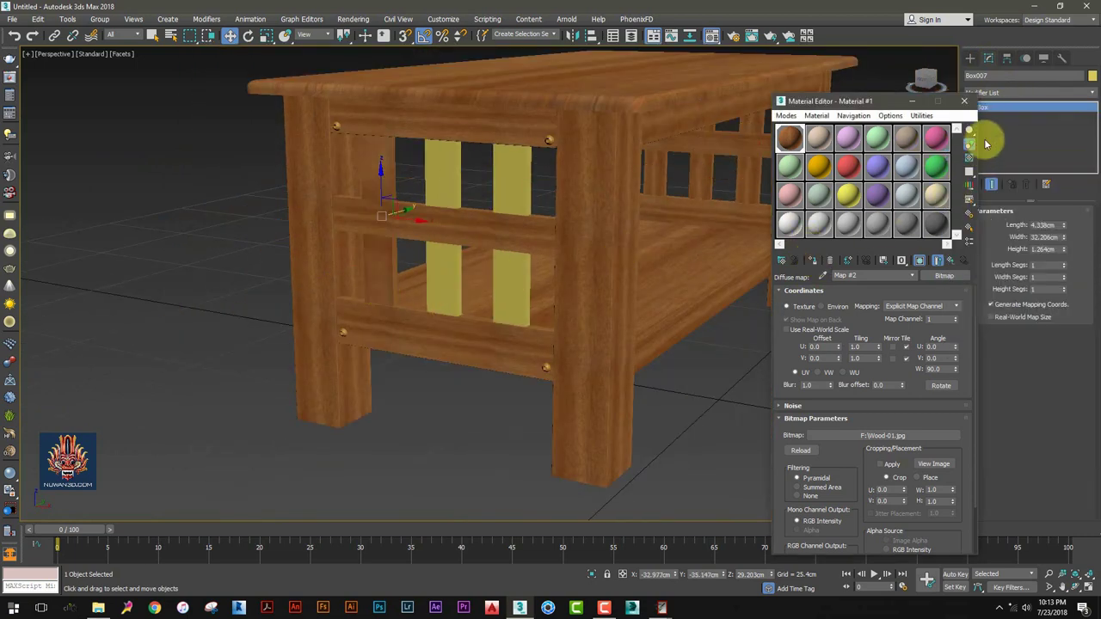
left_click(1028, 92)
left_click(1024, 172)
Box-map the middle rail and apply the wood material to the remaining yellow slats
scroll(431, 267, "up", 3)
left_click(602, 241)
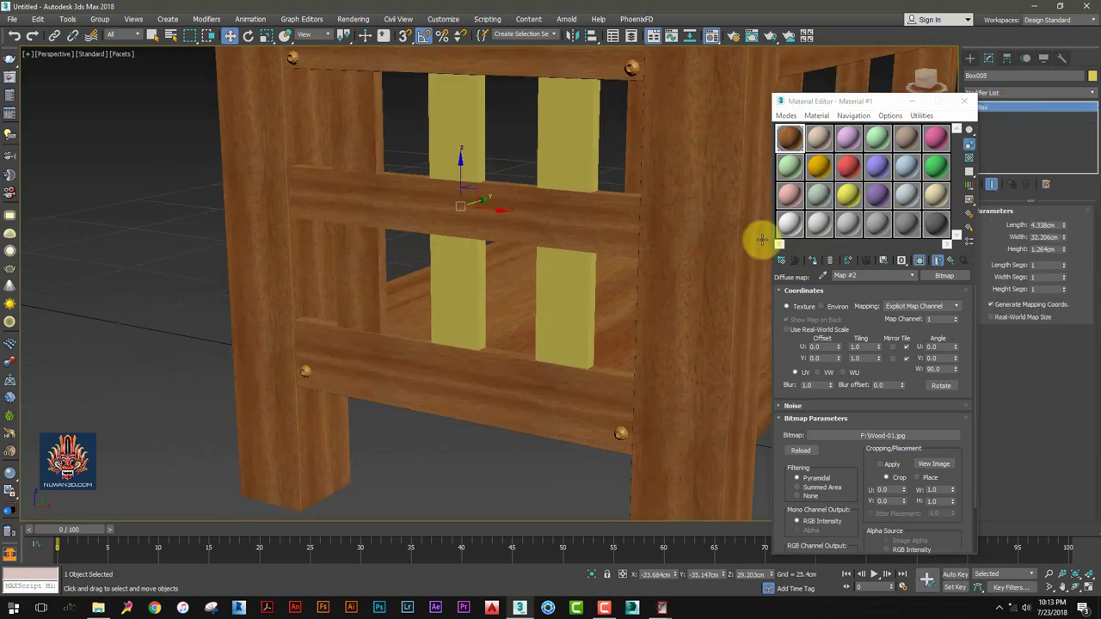
right_click(1022, 119)
left_click(567, 278)
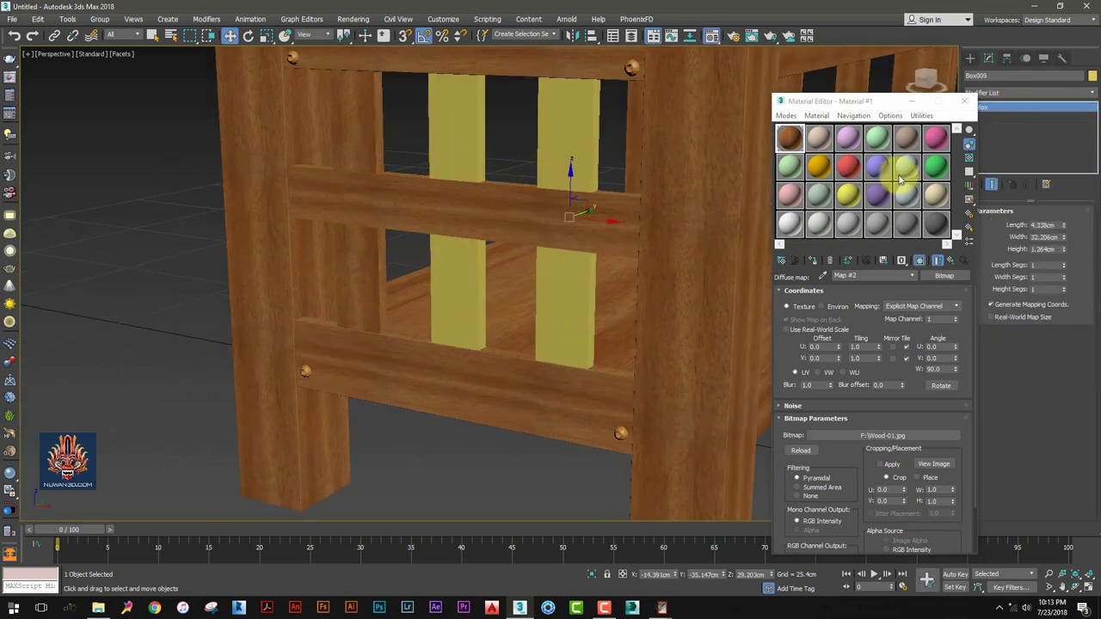
left_click(1011, 107)
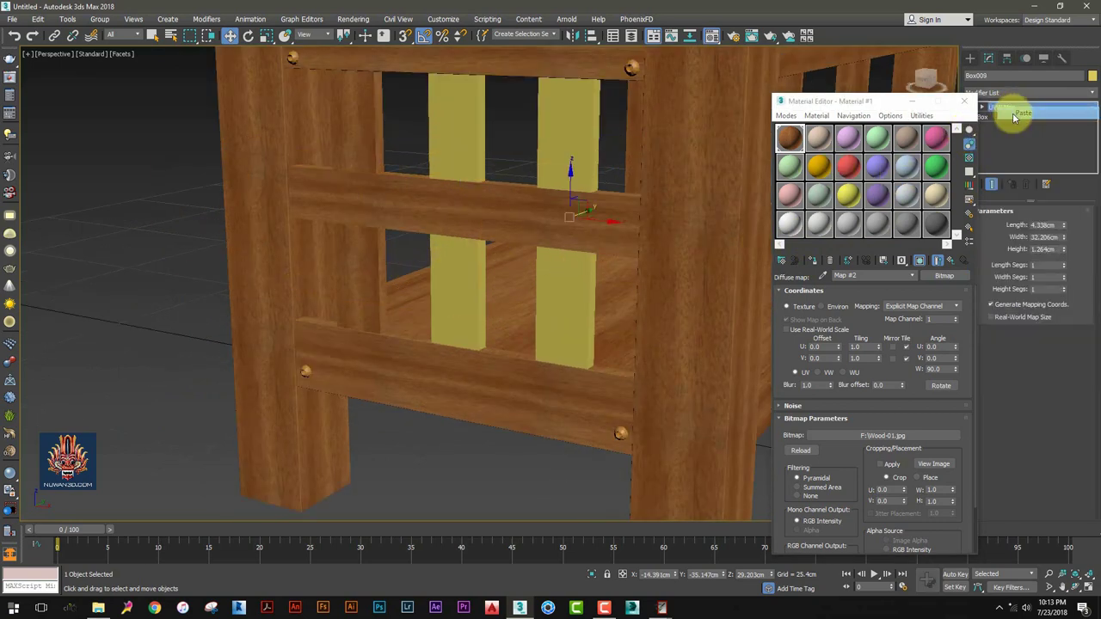
left_click(810, 263)
left_click(437, 167)
left_click(815, 267)
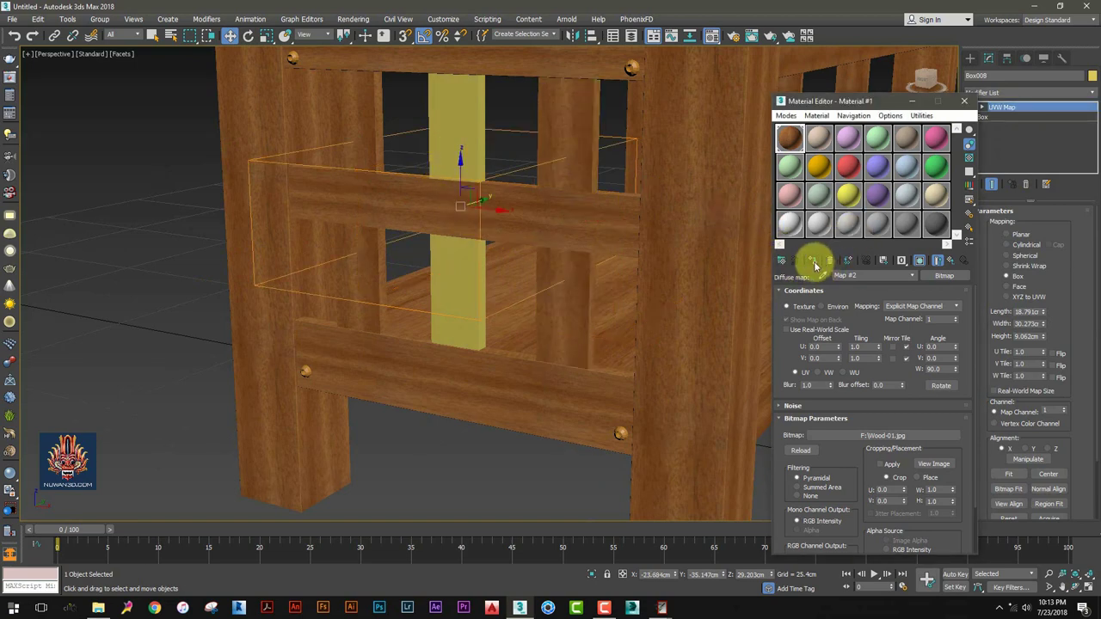
left_click(814, 263)
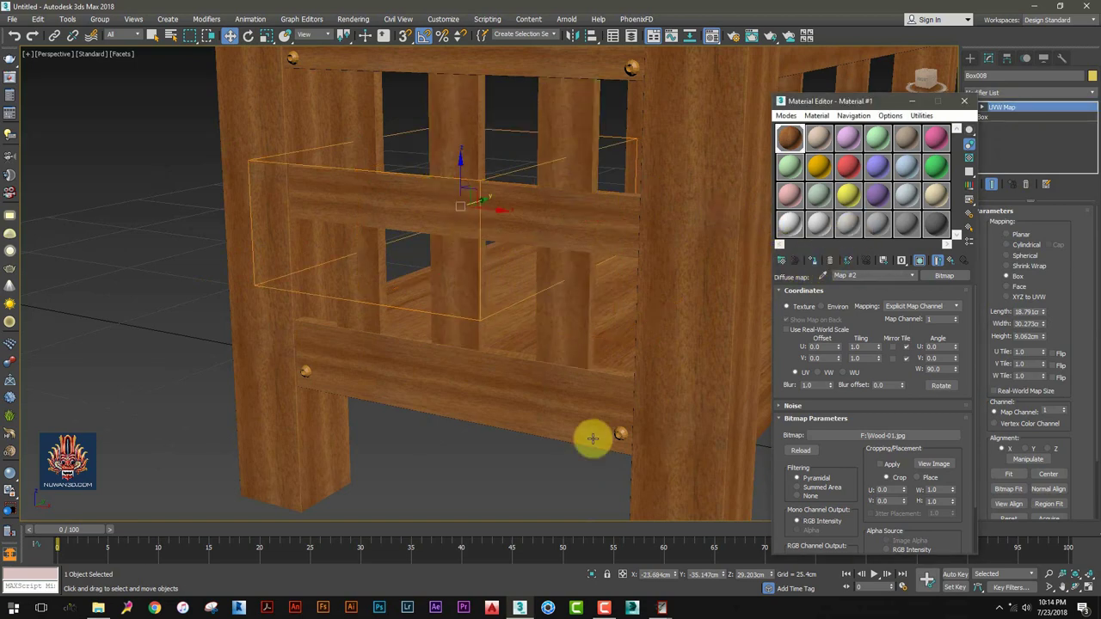
Give the selected bolt heads a new VRayMtl with near-black diffuse RGB 2,2,2
left_click(306, 372, "ctrl")
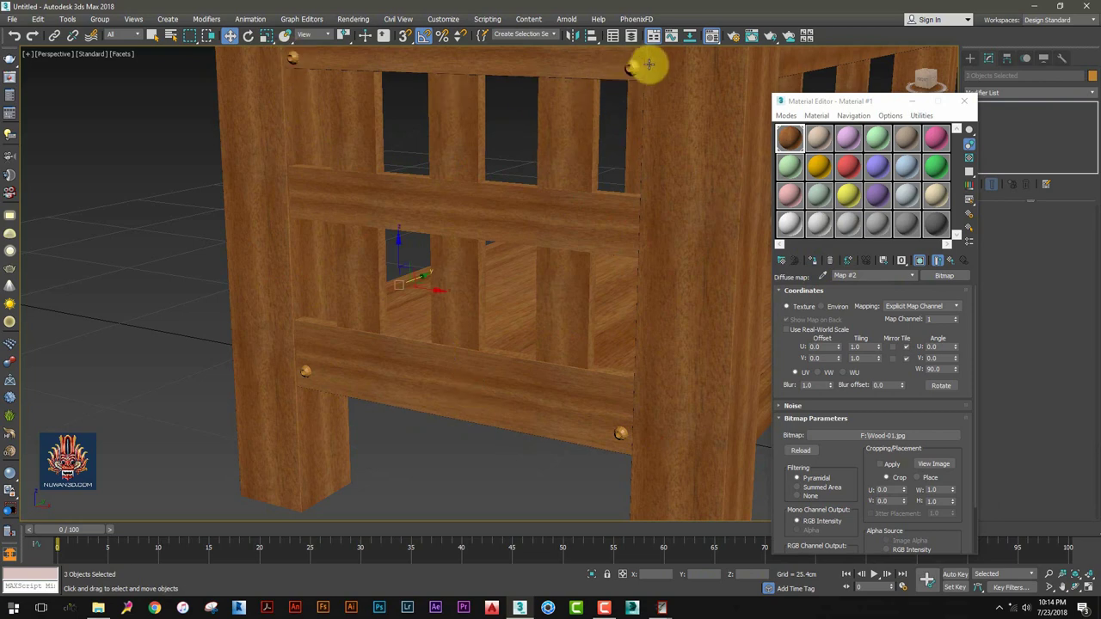
left_click(789, 166)
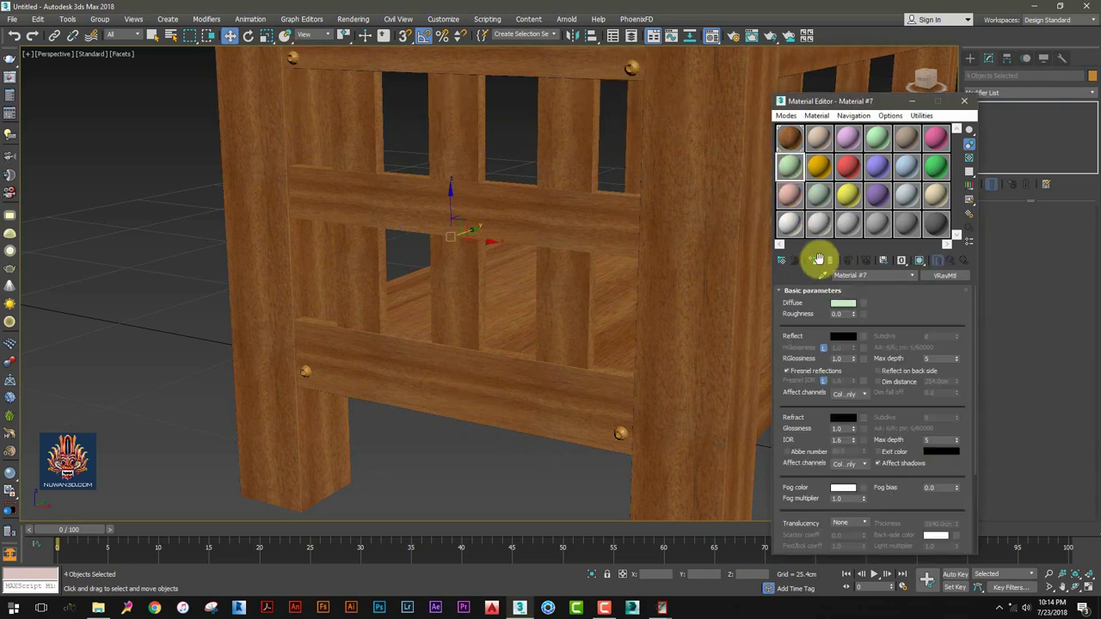
left_click(843, 303)
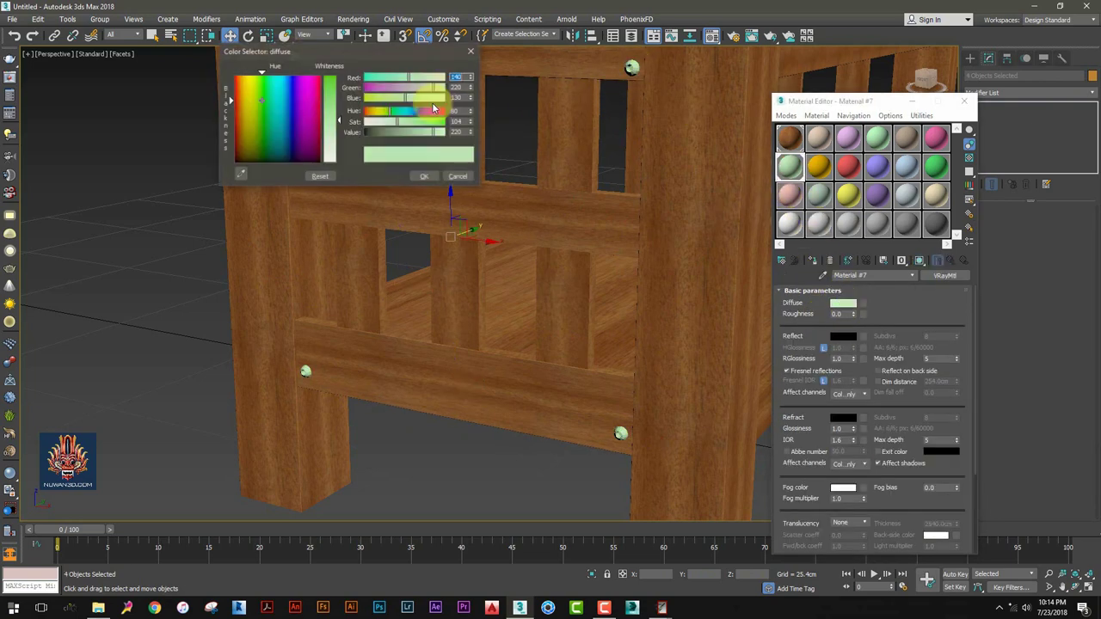
left_click_drag(291, 154, 336, 78)
left_click(426, 176)
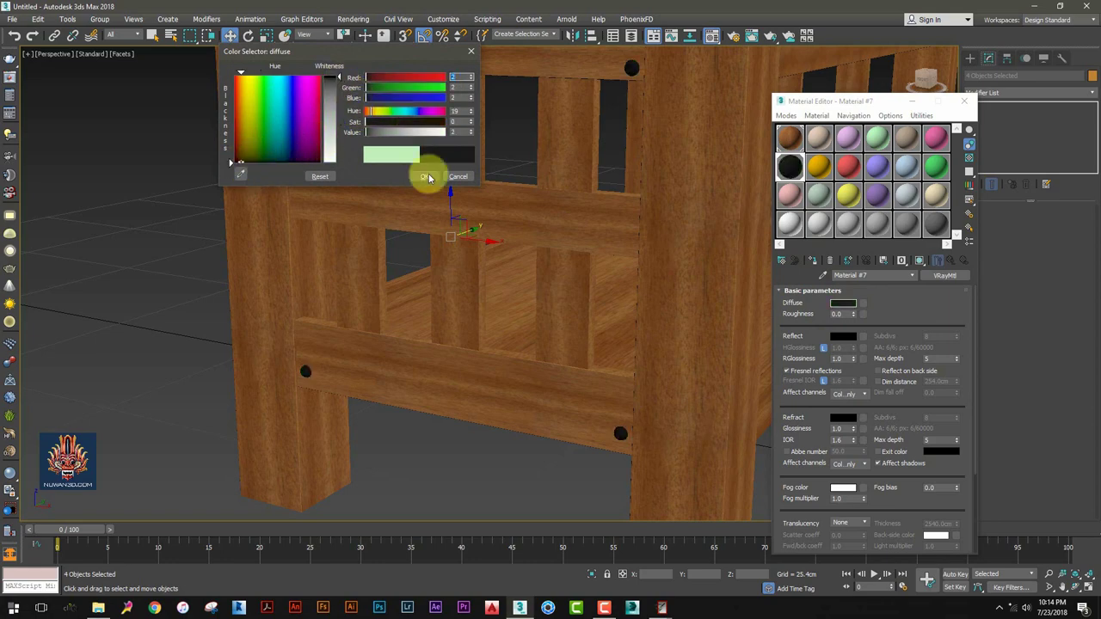
Select the bolt heads on the other sides and orbit around to check the black bolts
mouse_move(435, 179)
middle_mouse_down("alt")
mouse_move(663, 221)
mouse_move(459, 187)
mouse_move(524, 202)
mouse_move(481, 261)
middle_mouse_up("alt")
left_click(453, 275)
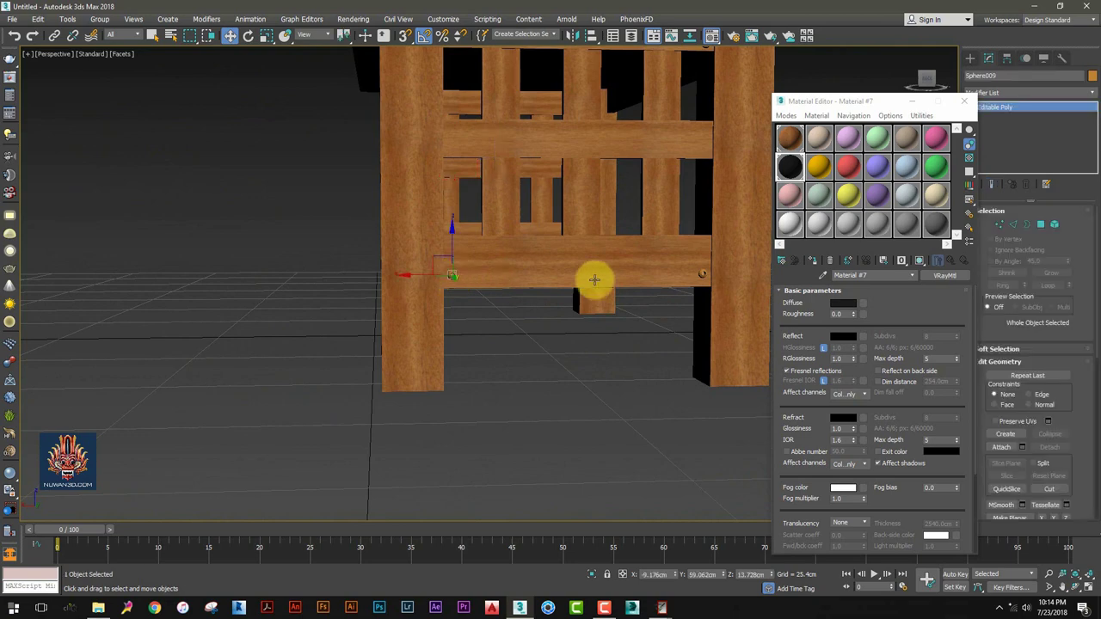
left_click(704, 275, "ctrl")
mouse_move(704, 274)
middle_mouse_down("alt")
mouse_move(626, 301)
mouse_move(643, 177)
middle_mouse_up("alt")
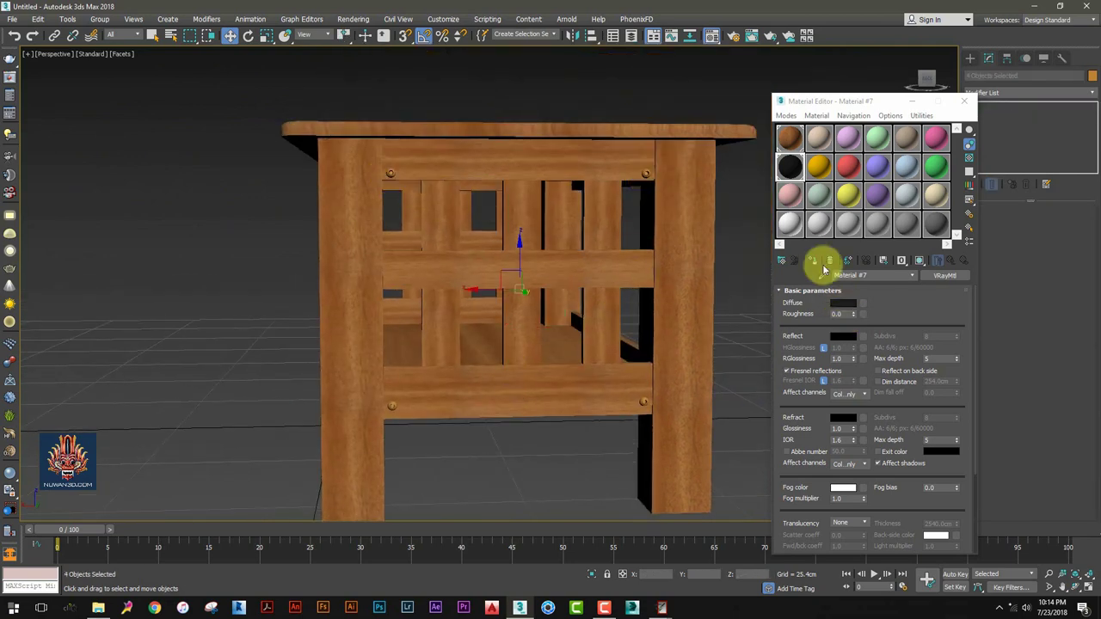
left_click(732, 255)
middle_click_drag(732, 255, 336, 197, "alt")
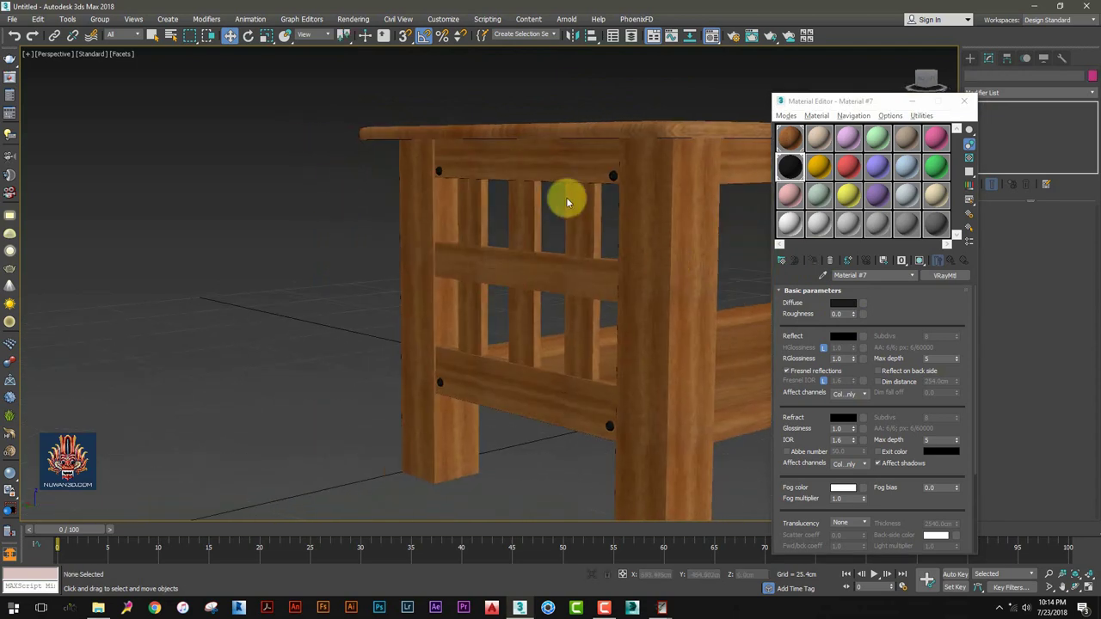
middle_click_drag(590, 201, 536, 229, "alt")
scroll(536, 229, "down", 5)
middle_click_drag(442, 157, 528, 201, "alt")
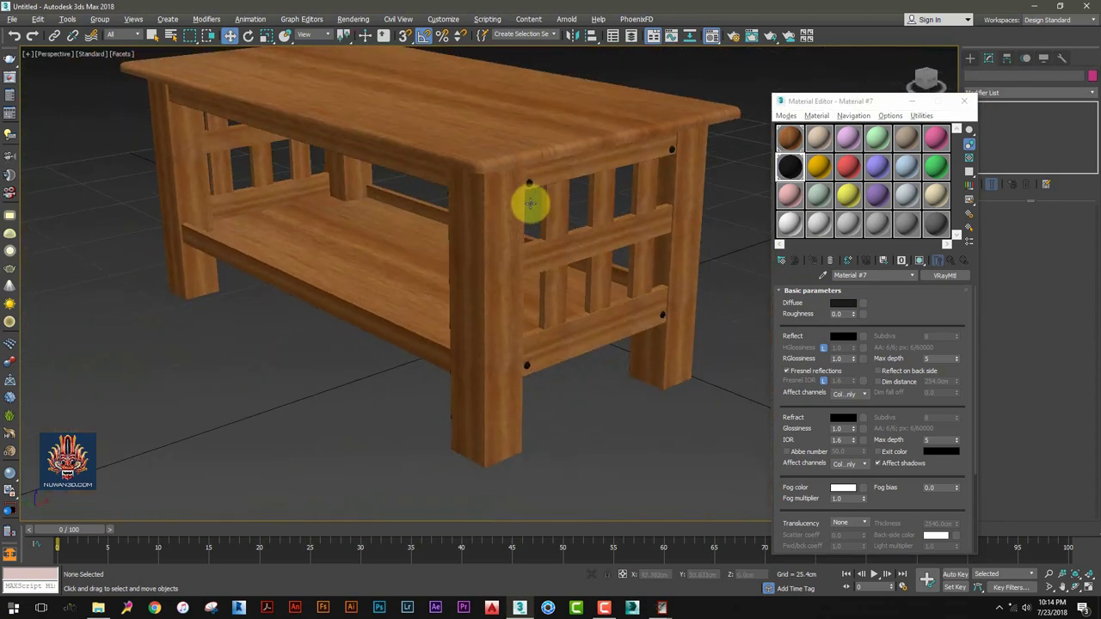
left_click(963, 102)
left_click(634, 129)
middle_click_drag(634, 128, 582, 152, "alt")
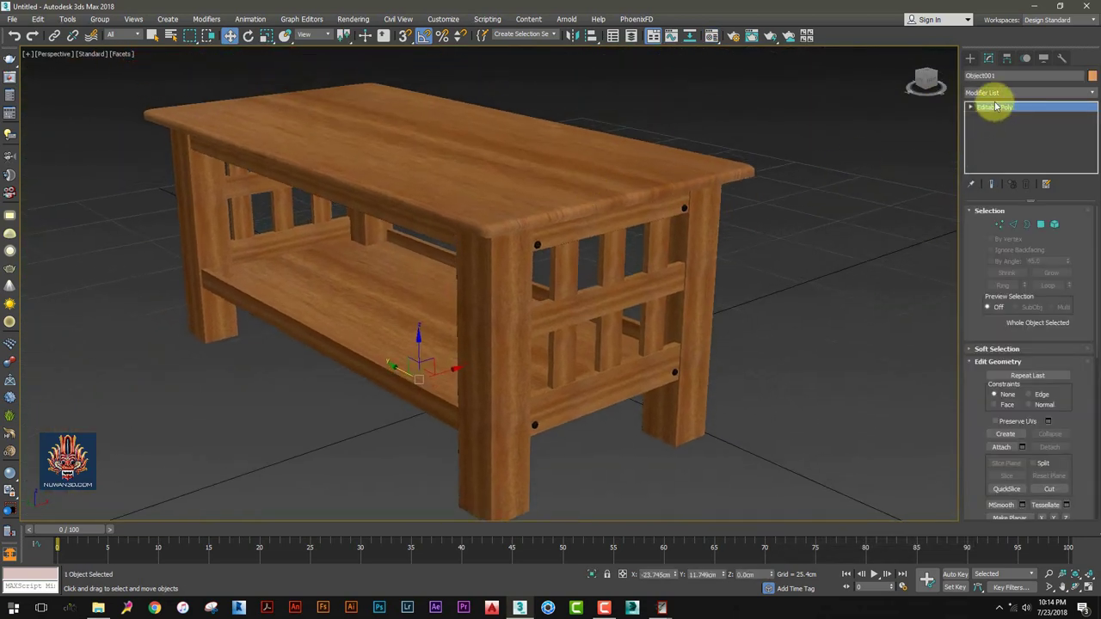
Add a MapScaler modifier to the table and lower its Scale to about 58cm
left_click(1028, 92)
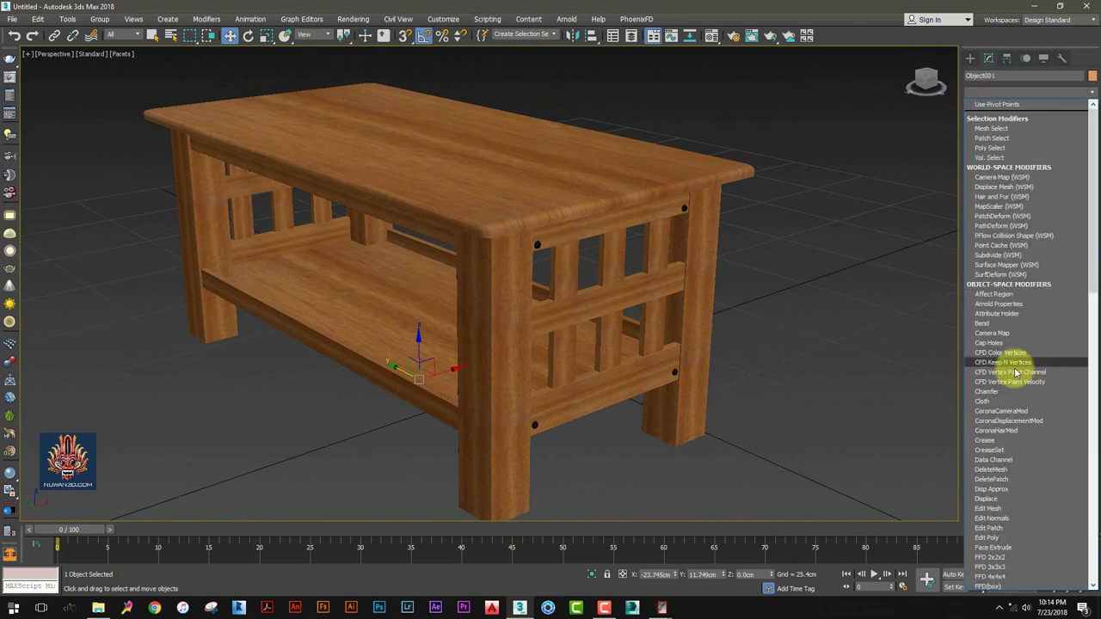
scroll(1049, 224, "down", 15)
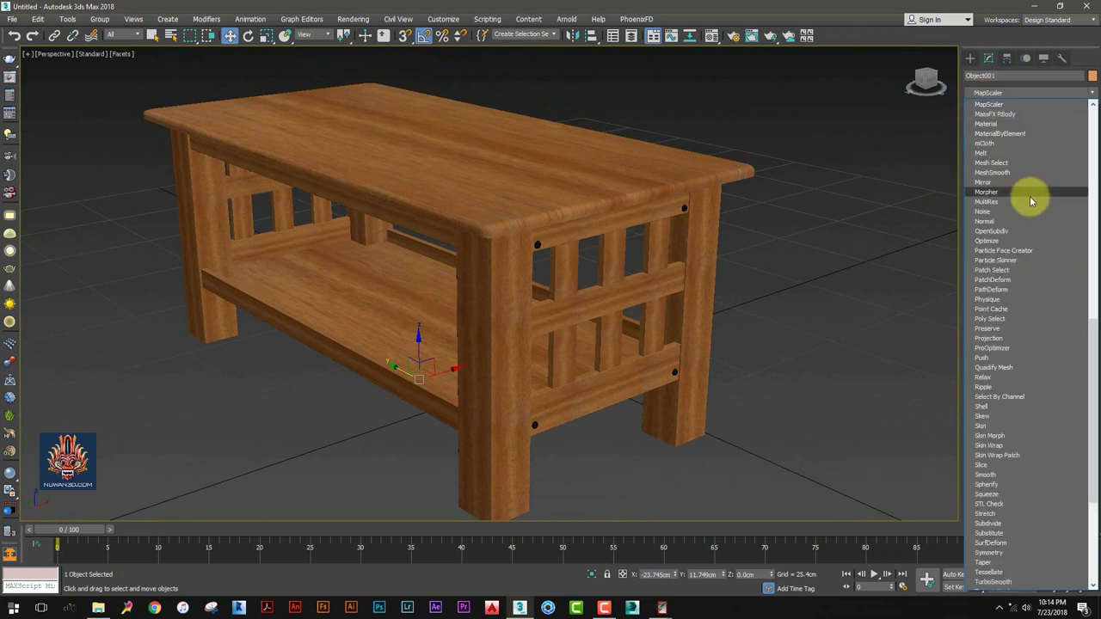
left_click(990, 104)
middle_click_drag(613, 214, 627, 233)
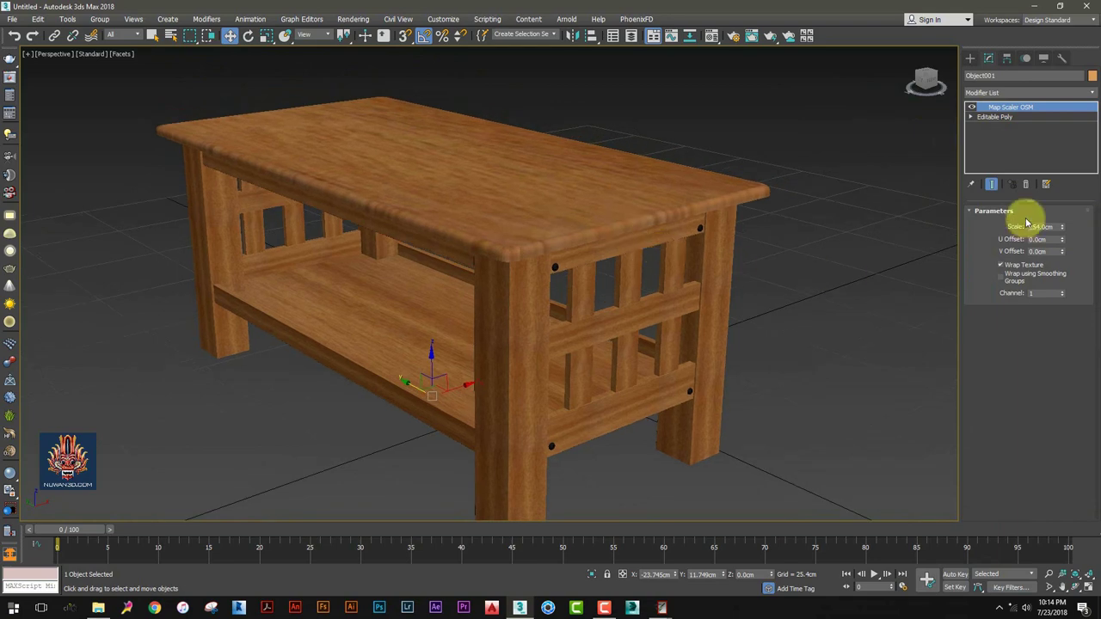
left_click_drag(1062, 228, 1071, 249)
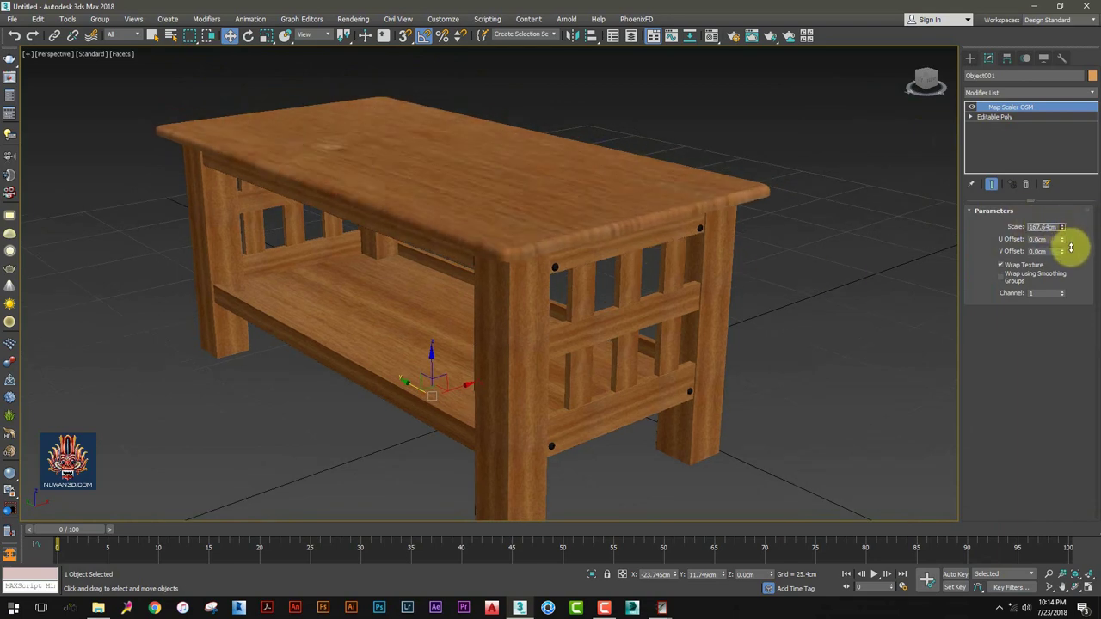
middle_click_drag(634, 250, 634, 224, "alt")
scroll(634, 223, "down", 1)
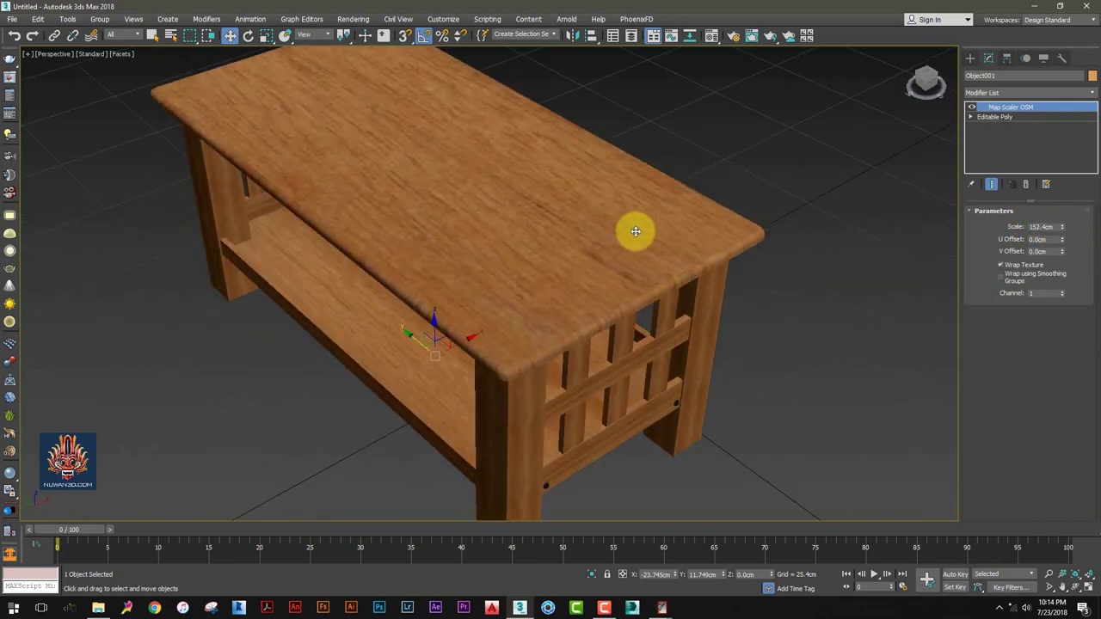
scroll(634, 224, "down", 2)
left_click_drag(1063, 228, 1078, 260)
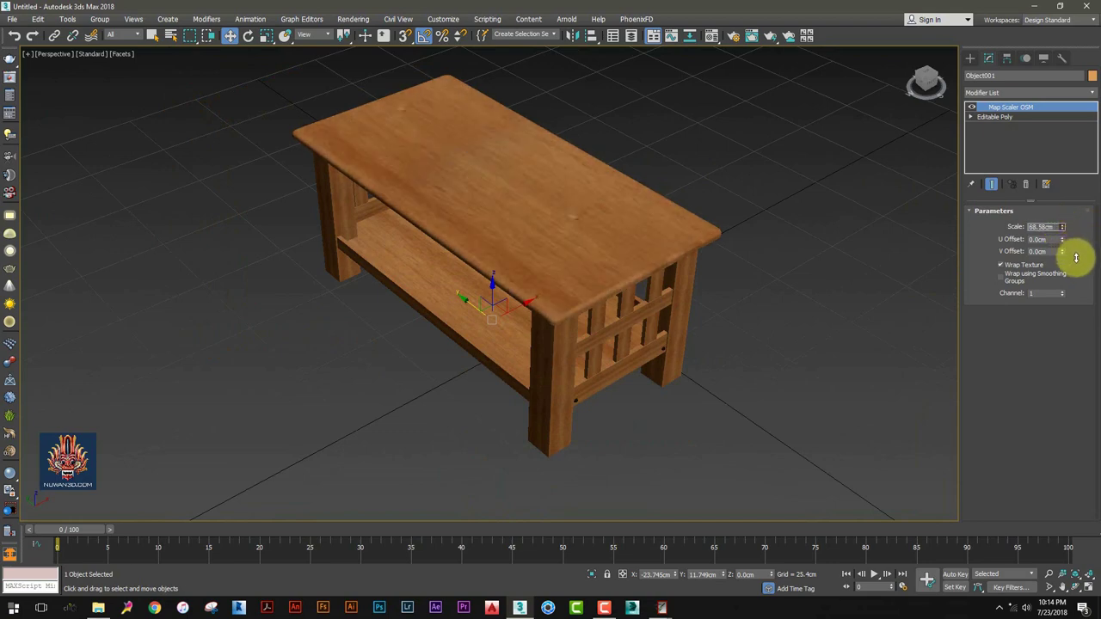
left_click(764, 253)
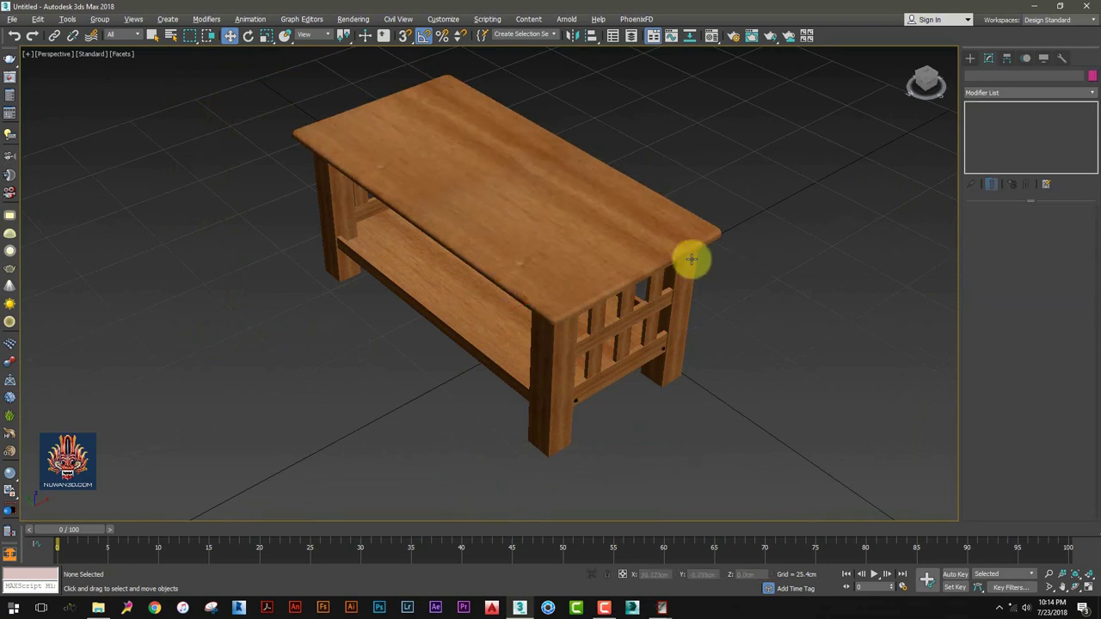
mouse_move(693, 258)
middle_mouse_down("alt")
mouse_move(818, 229)
mouse_move(602, 250)
mouse_move(577, 235)
middle_mouse_up("alt")
Preview the wood material's current bitmap in the Material Editor, then open its Bitmap file browser
scroll(577, 236, "up", 2)
key("m")
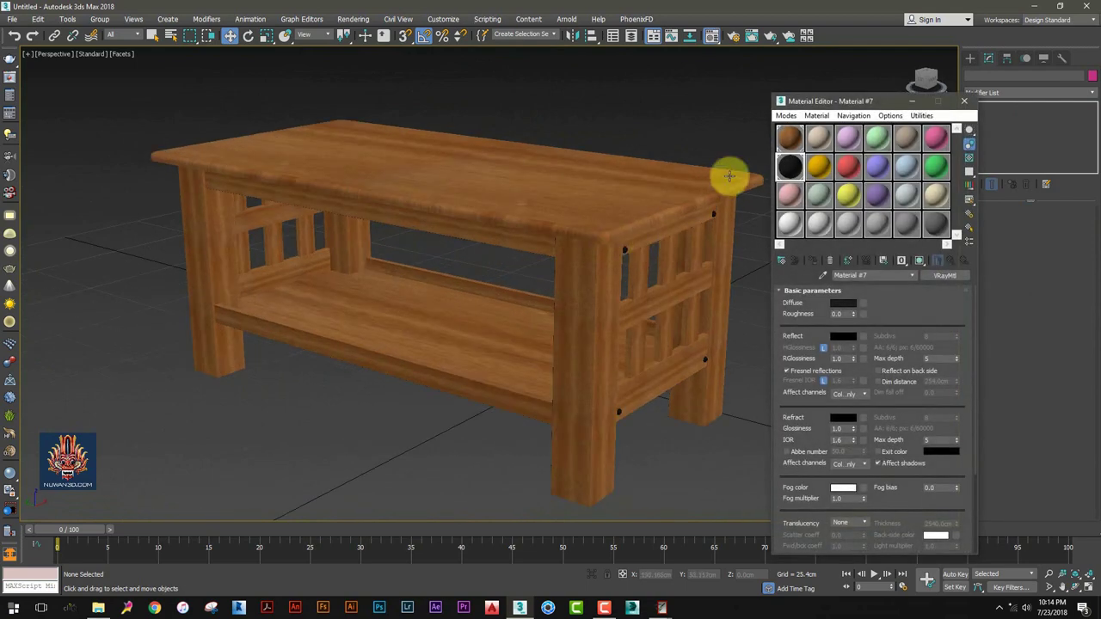
left_click(783, 142)
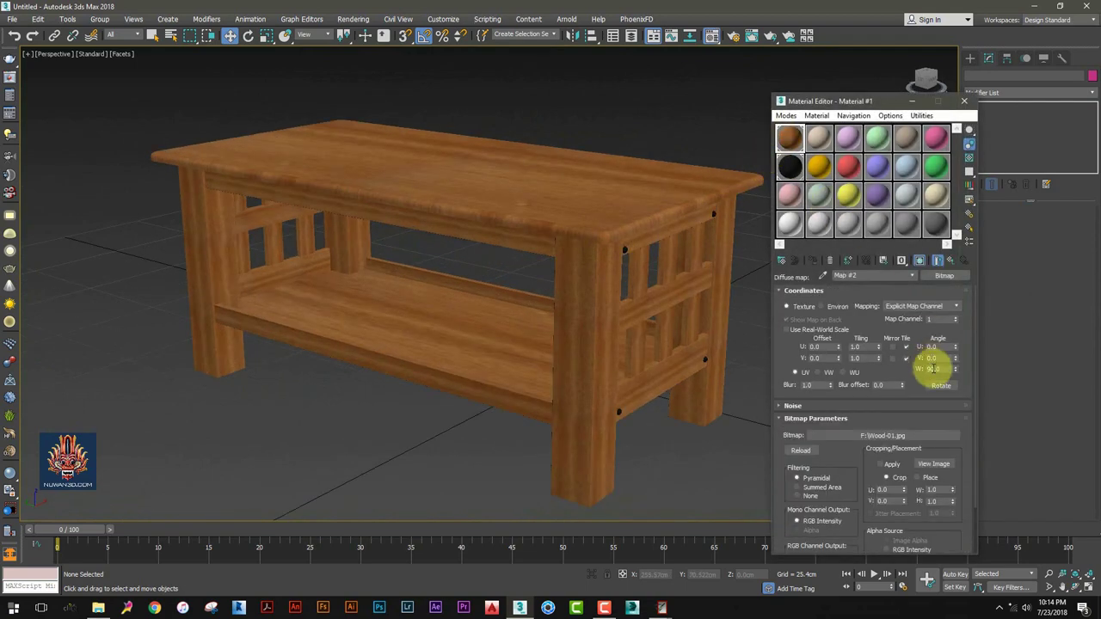
left_click(933, 465)
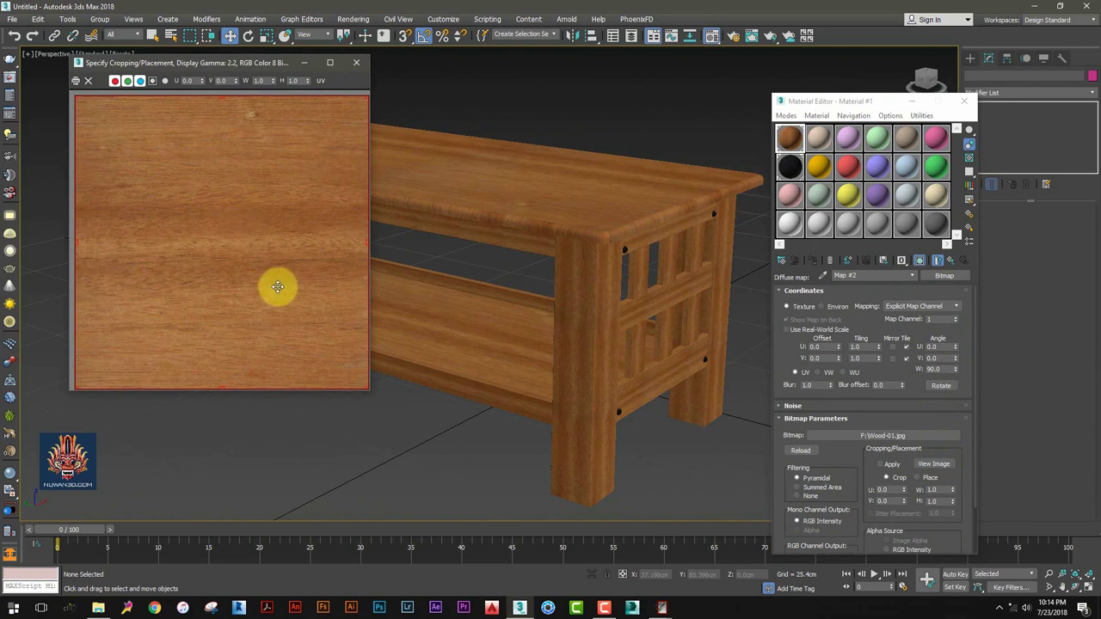
left_click_drag(944, 368, 909, 369)
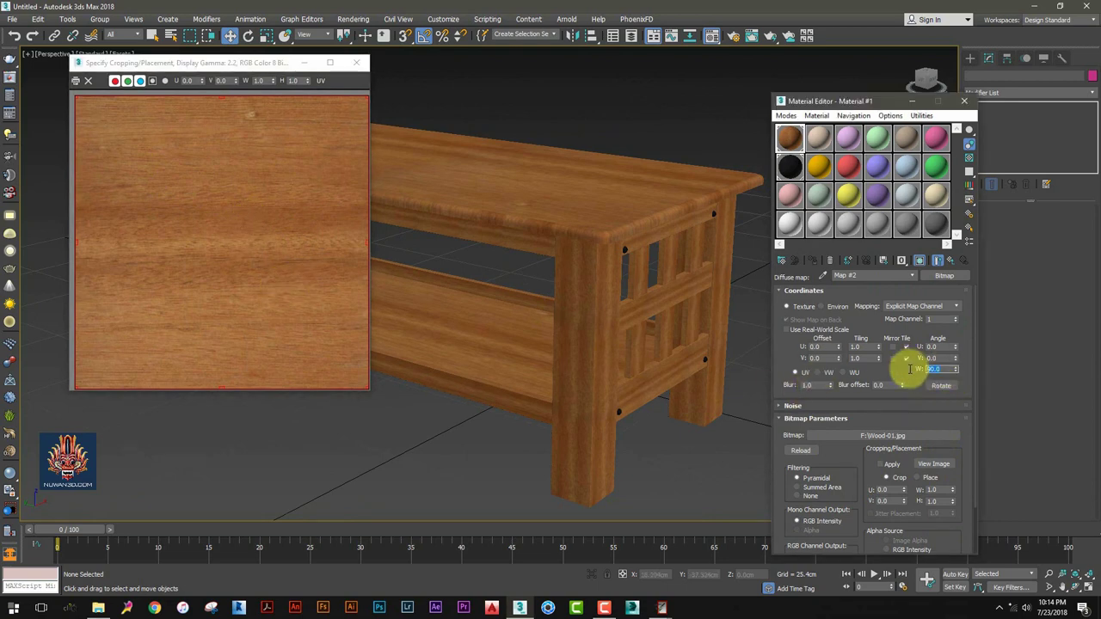
left_click(356, 62)
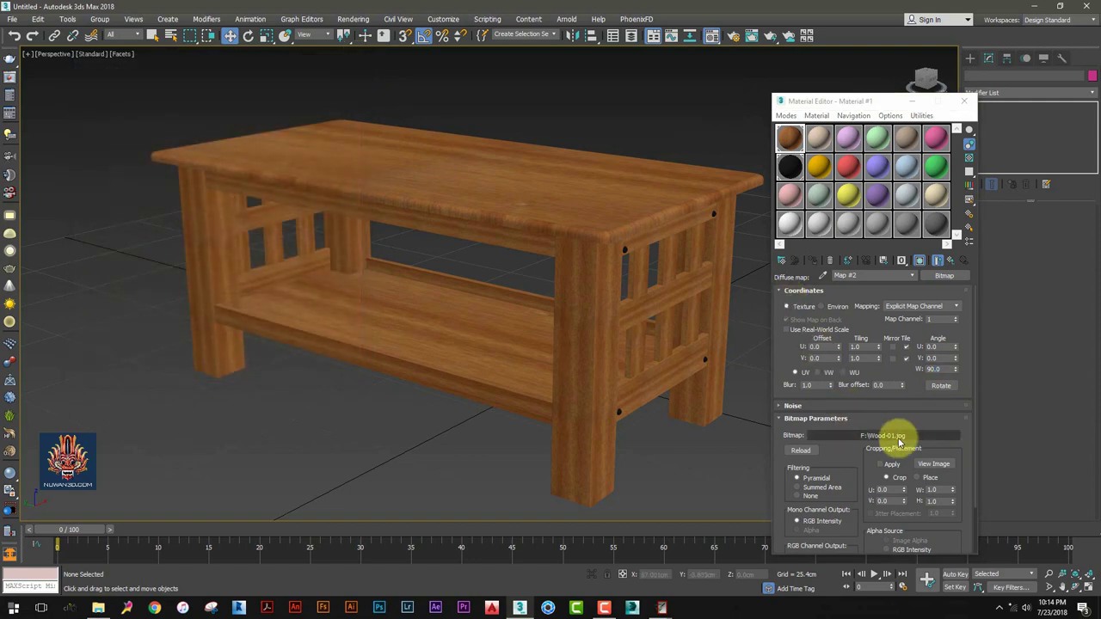
left_click(886, 436)
Load 0003a.jpg as the wood bitmap, preview it, and orbit to check the dark table
double_click(438, 189)
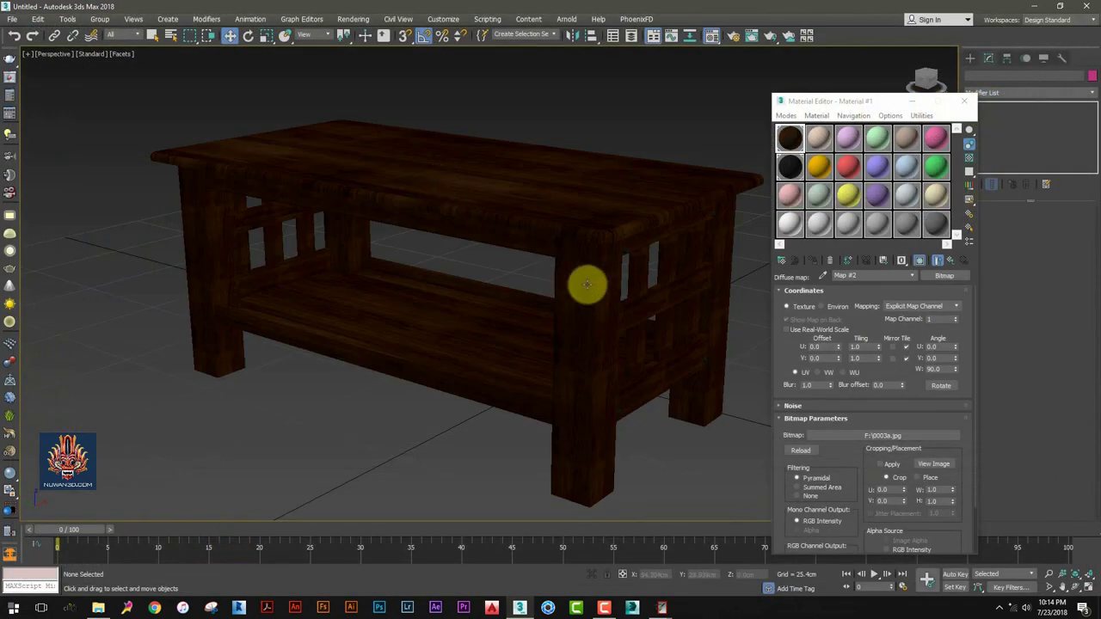
middle_click_drag(585, 283, 503, 313, "alt")
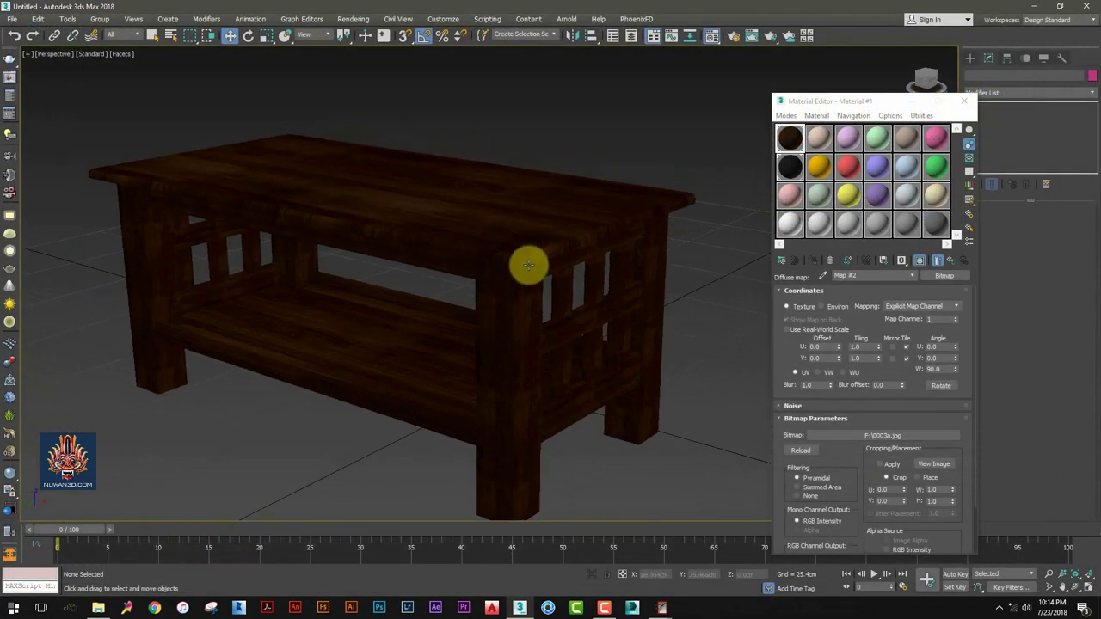
left_click(927, 465)
left_click(600, 65)
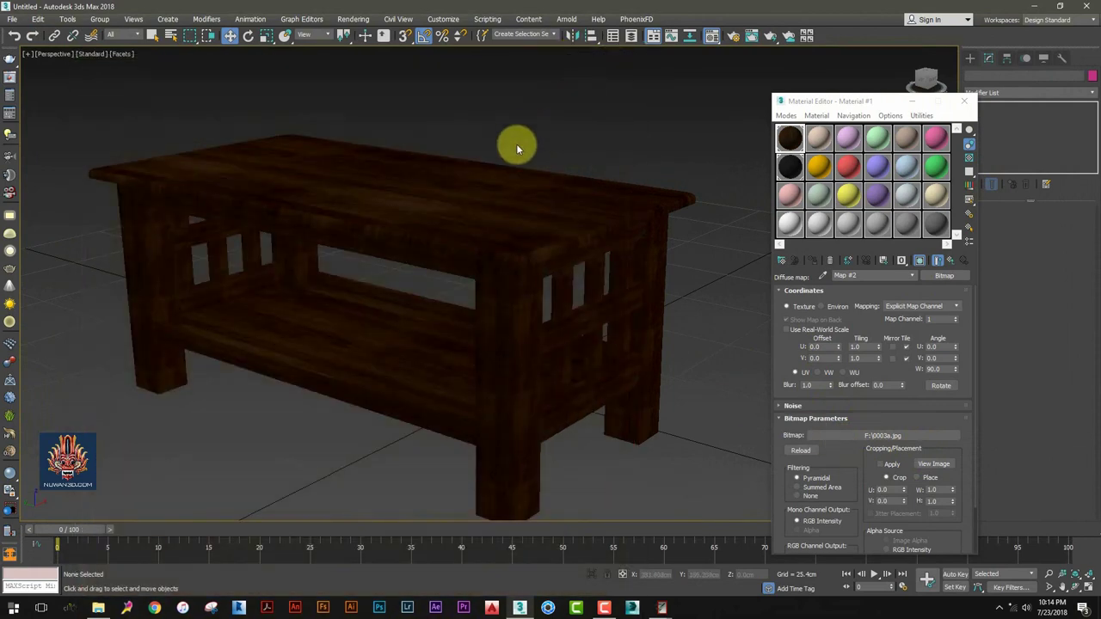
mouse_move(516, 148)
middle_mouse_down("alt")
mouse_move(508, 263)
mouse_move(624, 219)
mouse_move(619, 207)
mouse_move(405, 216)
mouse_move(506, 236)
mouse_move(507, 203)
middle_mouse_up("alt")
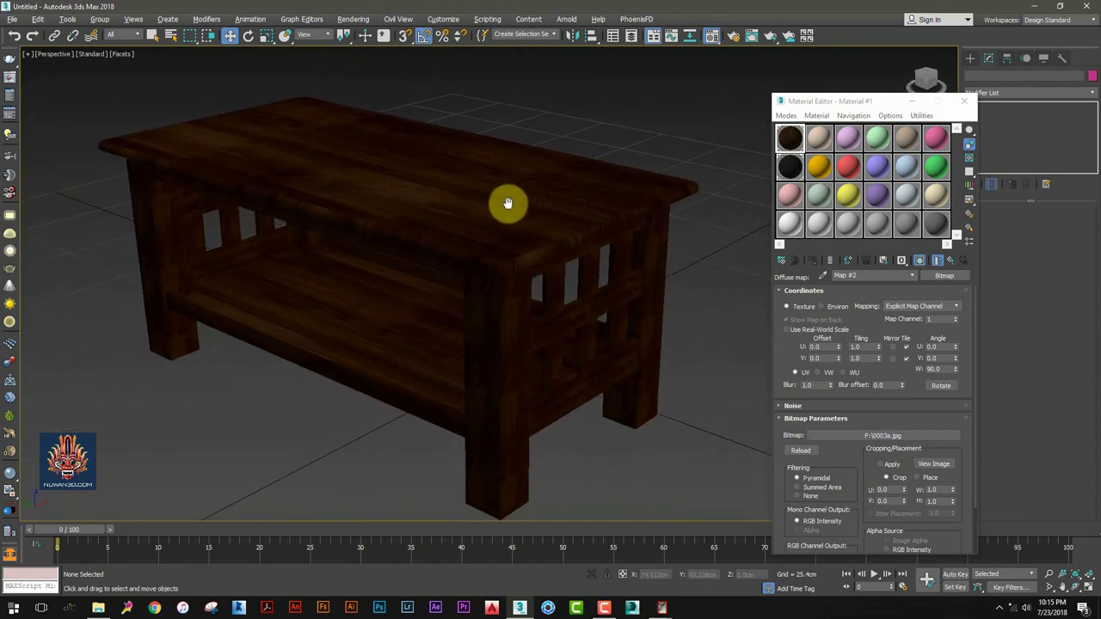